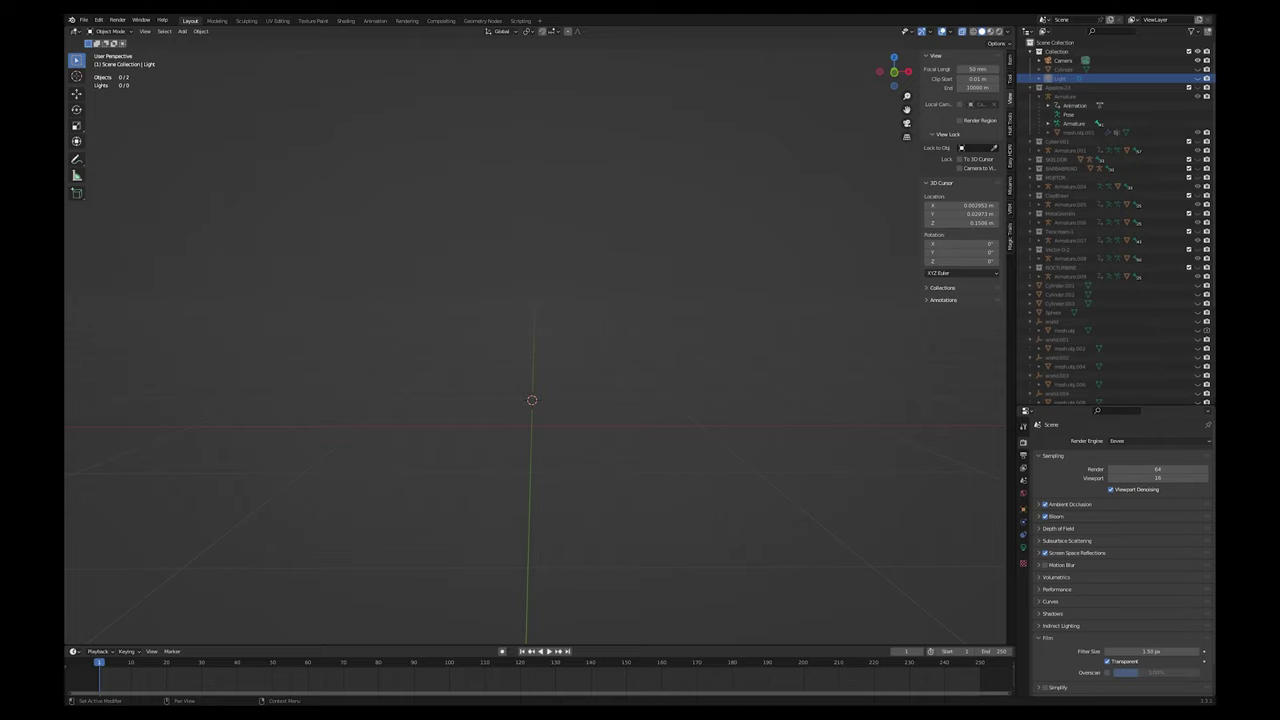
Make the eight character collections from SKELDOR down to NOCTURBINE visible in the viewport
scroll(536, 342, down, 1)
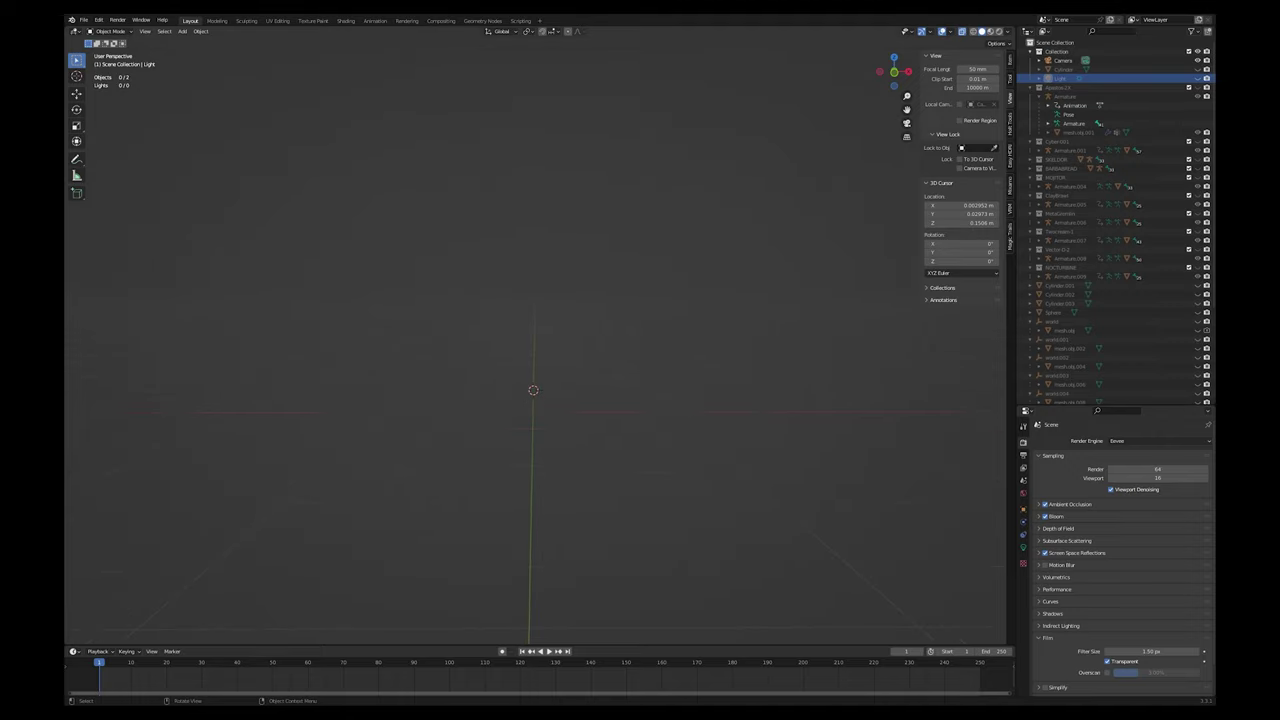
scroll(536, 342, up, 2)
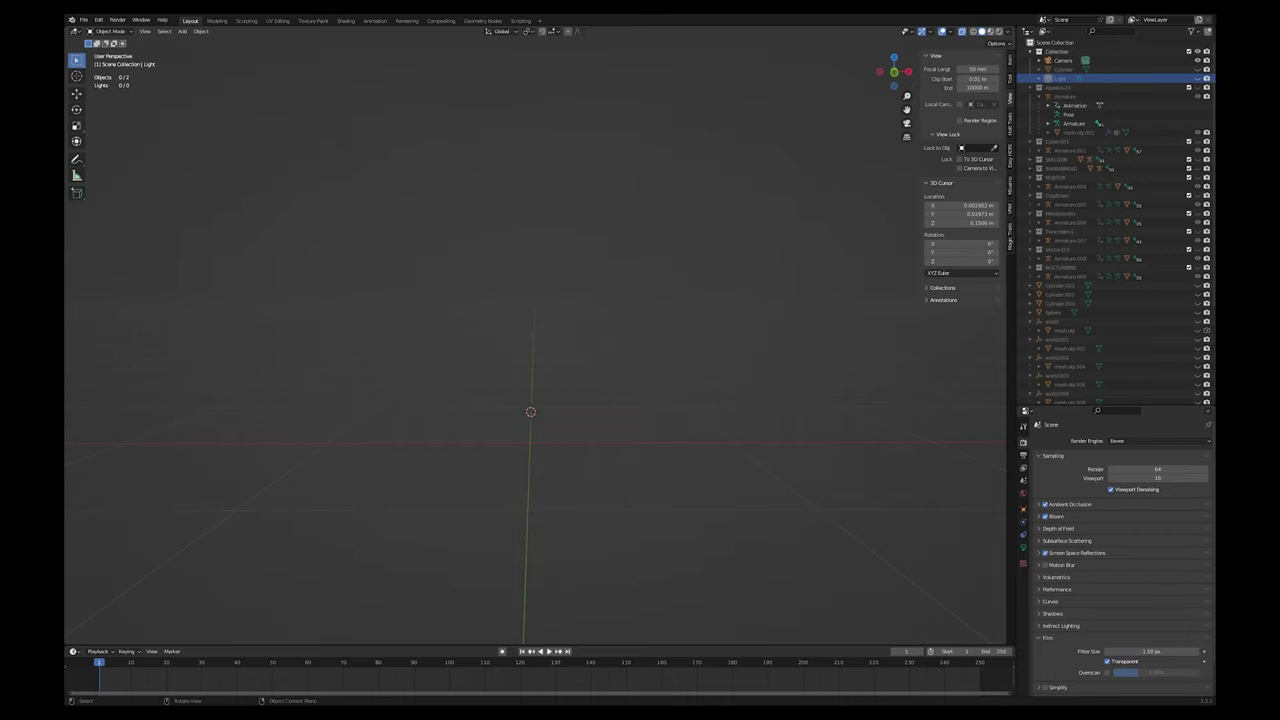
scroll(1100, 360, down, 4)
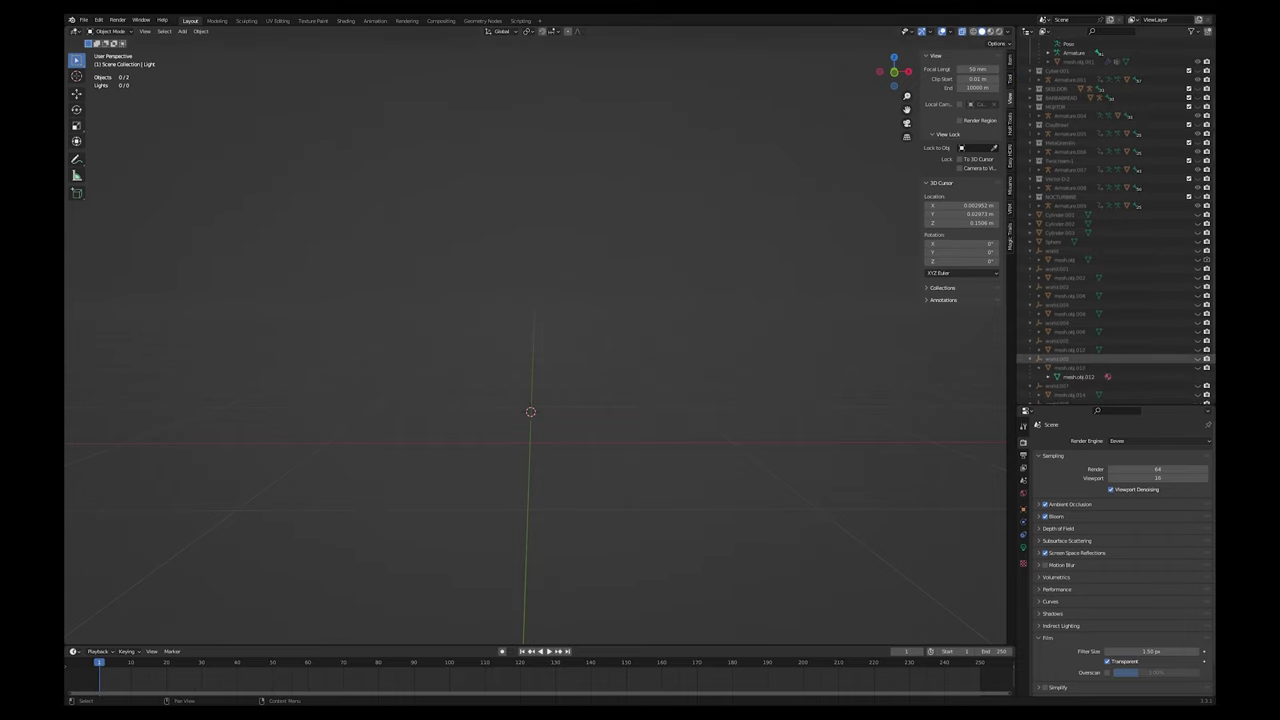
scroll(1120, 220, up, 6)
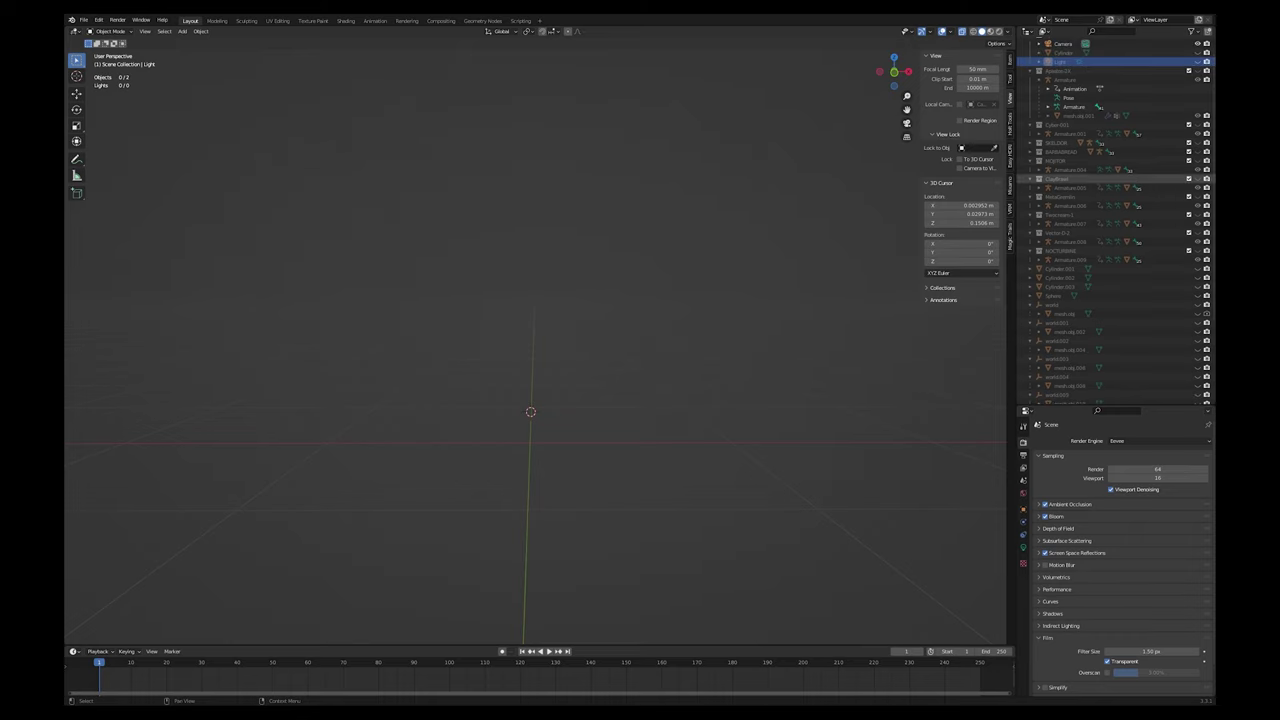
click(1198, 143)
click(1198, 152)
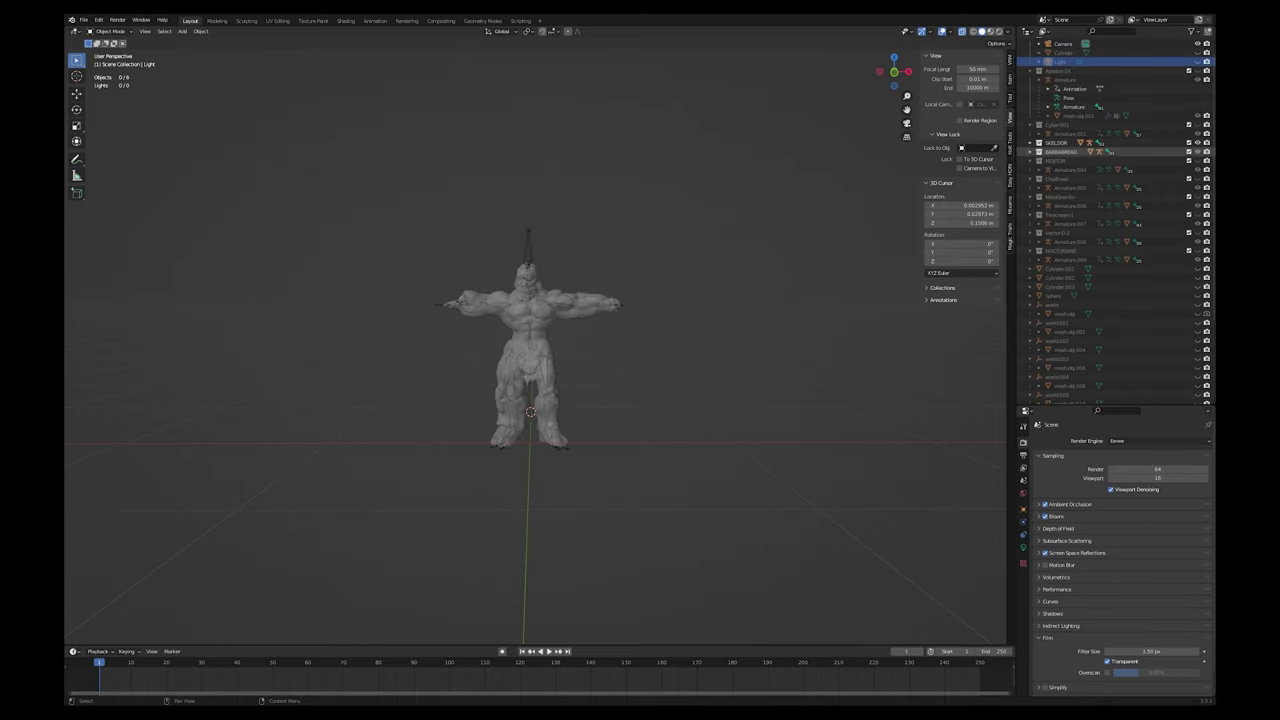
click(1198, 161)
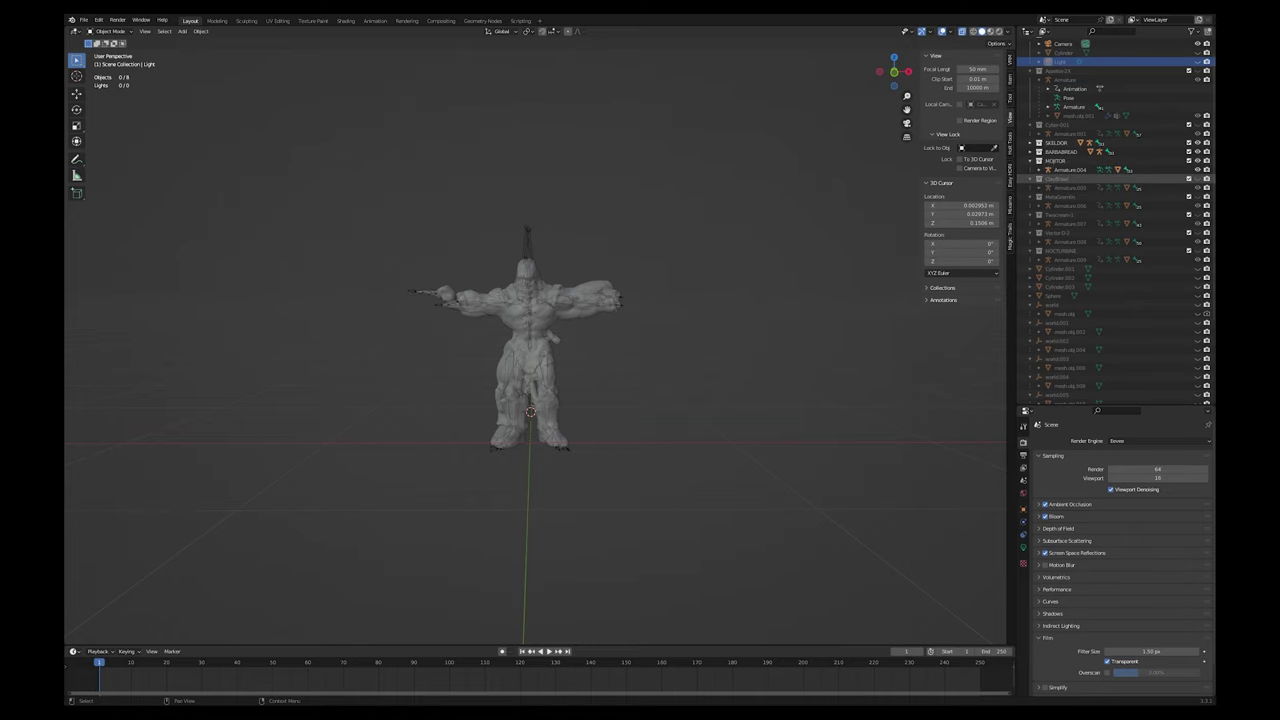
click(1198, 179)
click(1198, 197)
click(1198, 215)
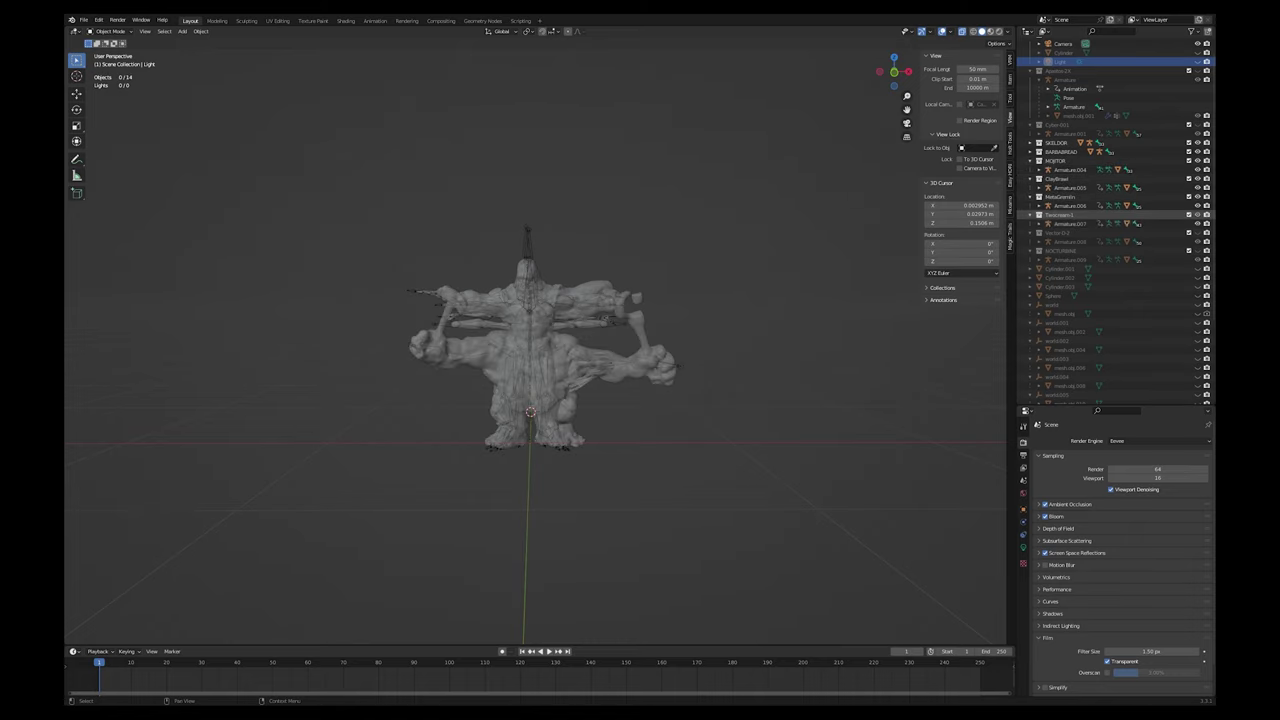
click(1198, 233)
click(1198, 251)
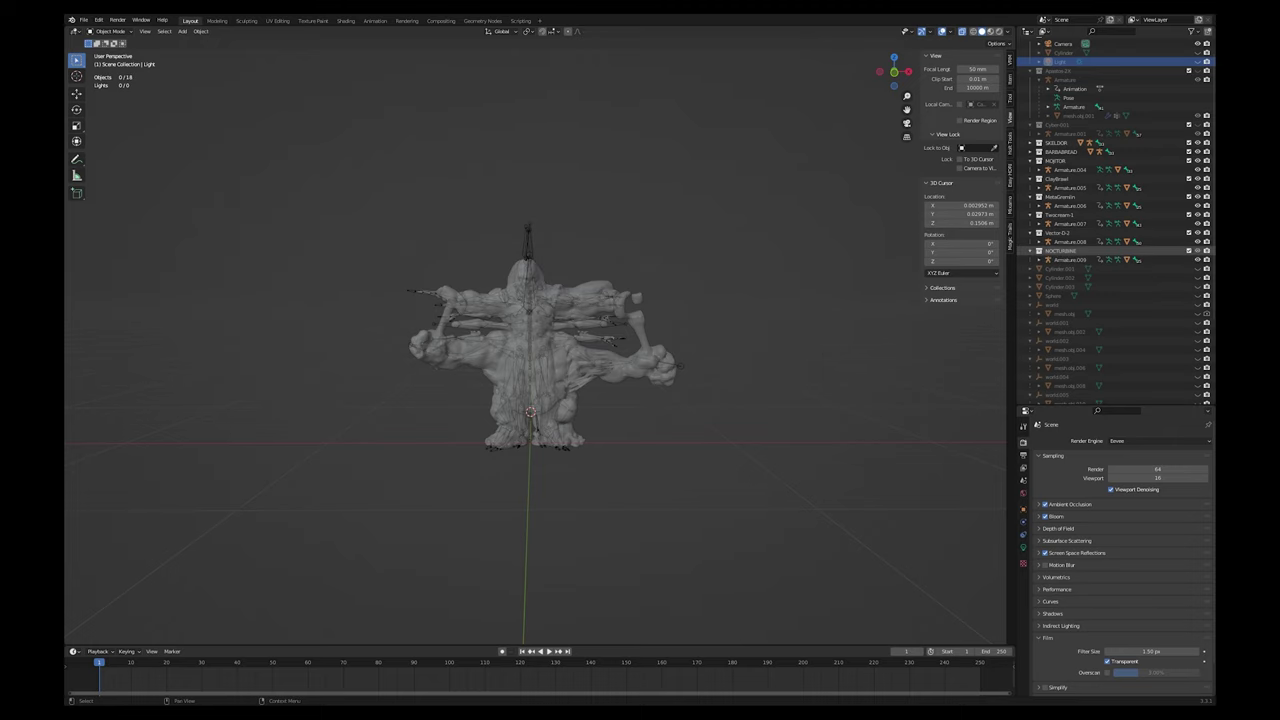
Switch the viewport to rendered shading and unhide the Light so the overlapping characters are lit
scroll(540, 344, up, 2)
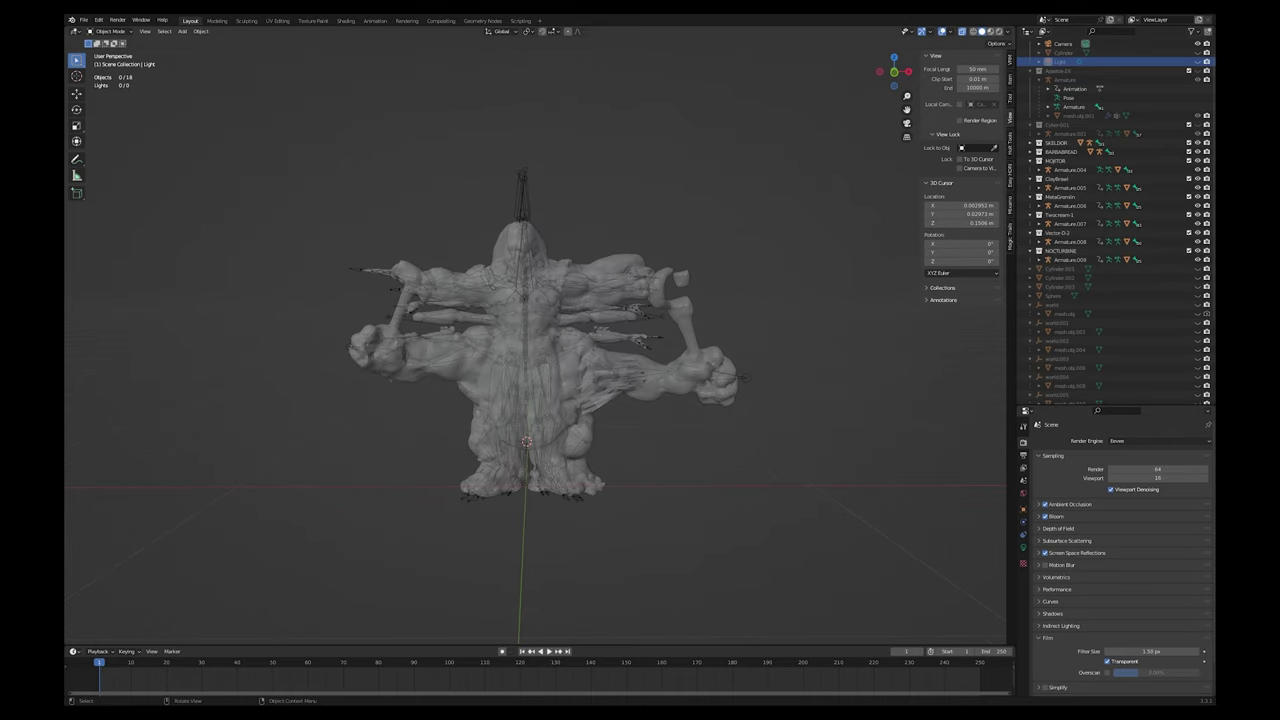
click(999, 32)
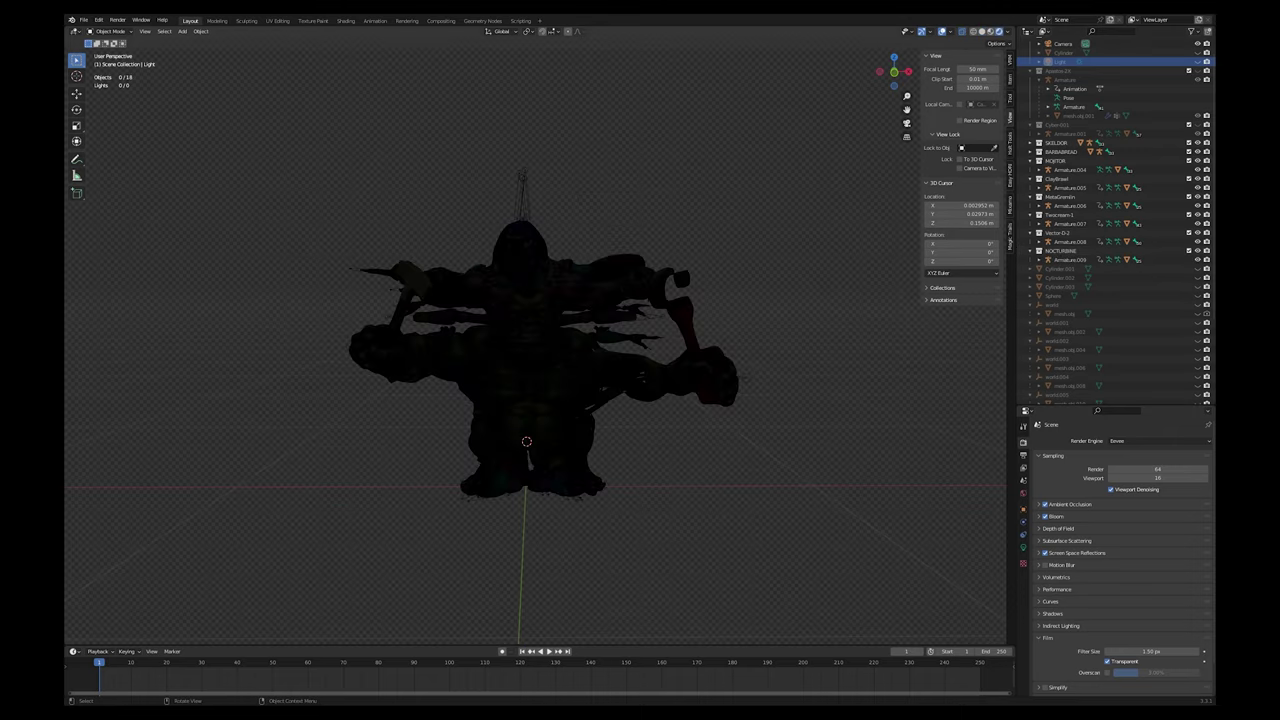
click(1198, 62)
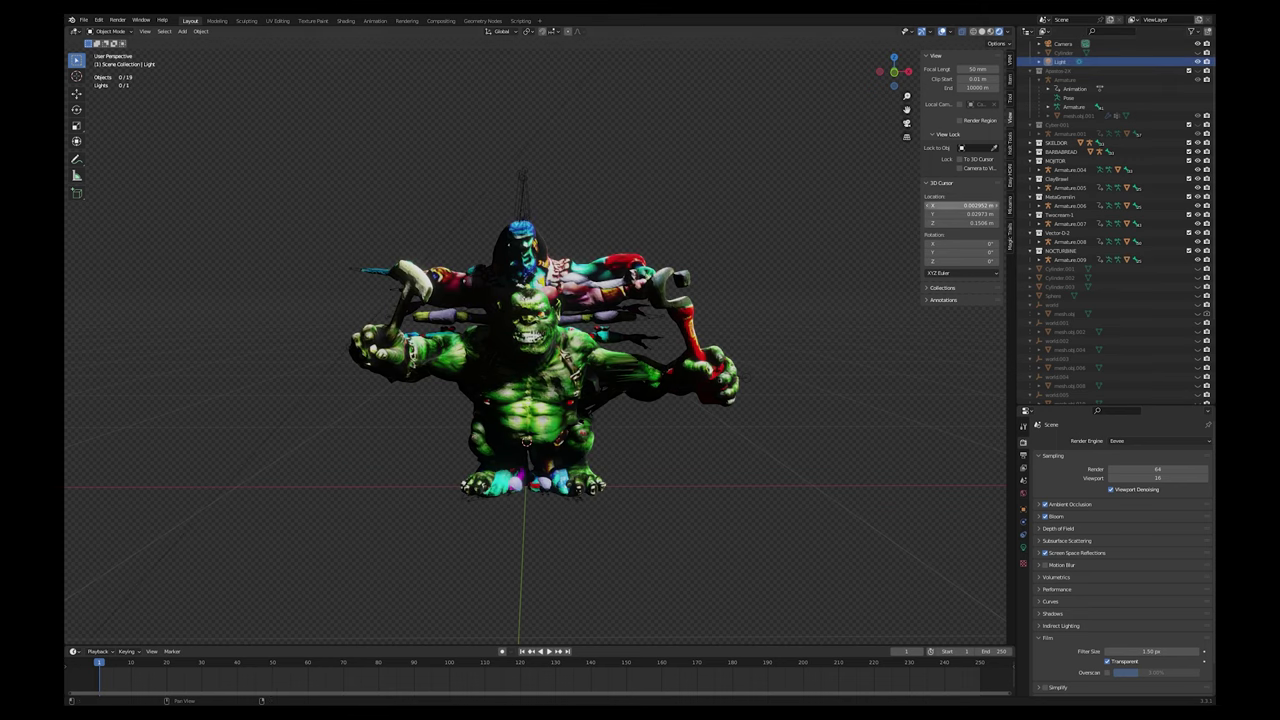
middle_drag(590, 370, 985, 372)
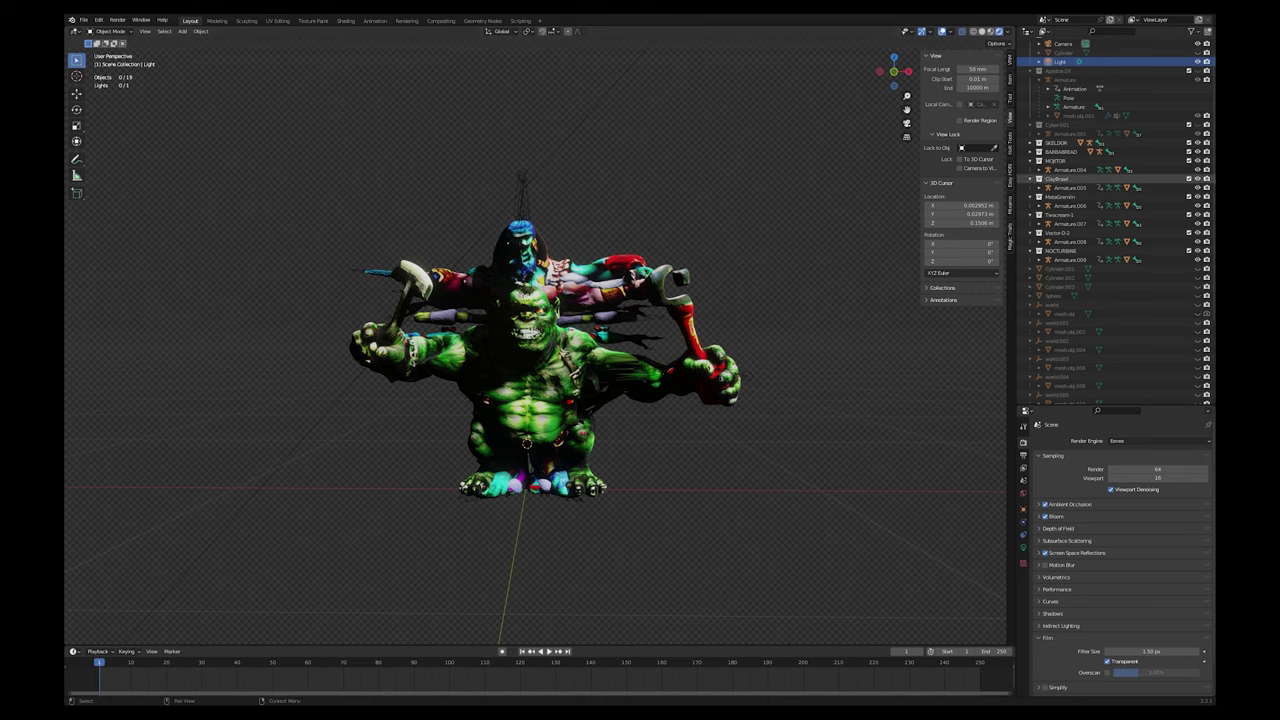
scroll(536, 370, up, 2)
scroll(536, 345, down, 2)
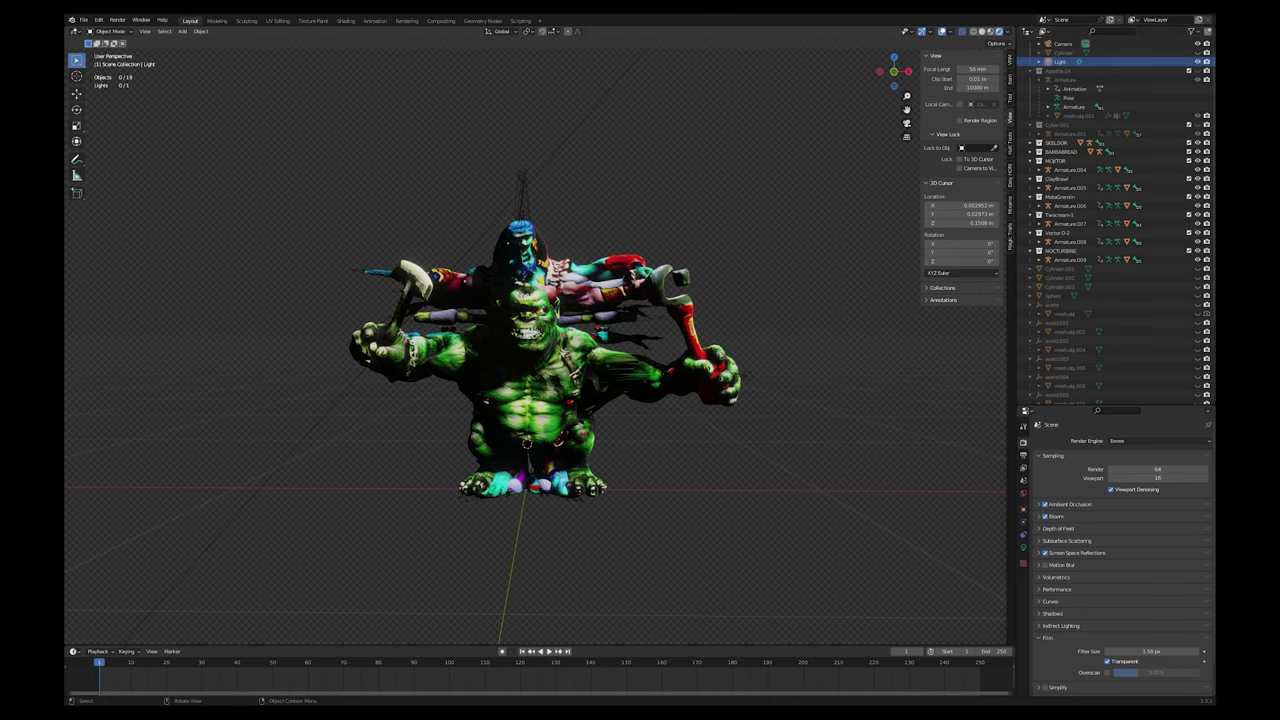
scroll(536, 345, up, 1)
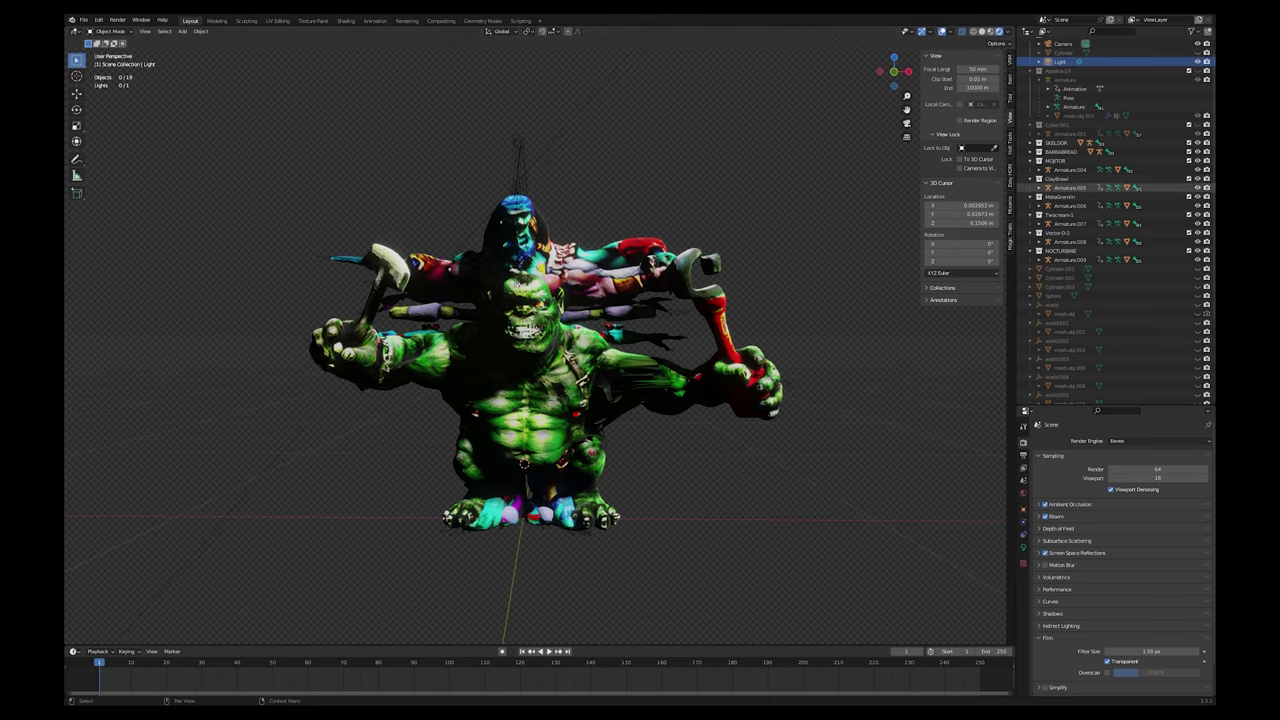
Hide the eight character collections one at a time, from NOCTURBINE up to SKELDOR
click(1198, 251)
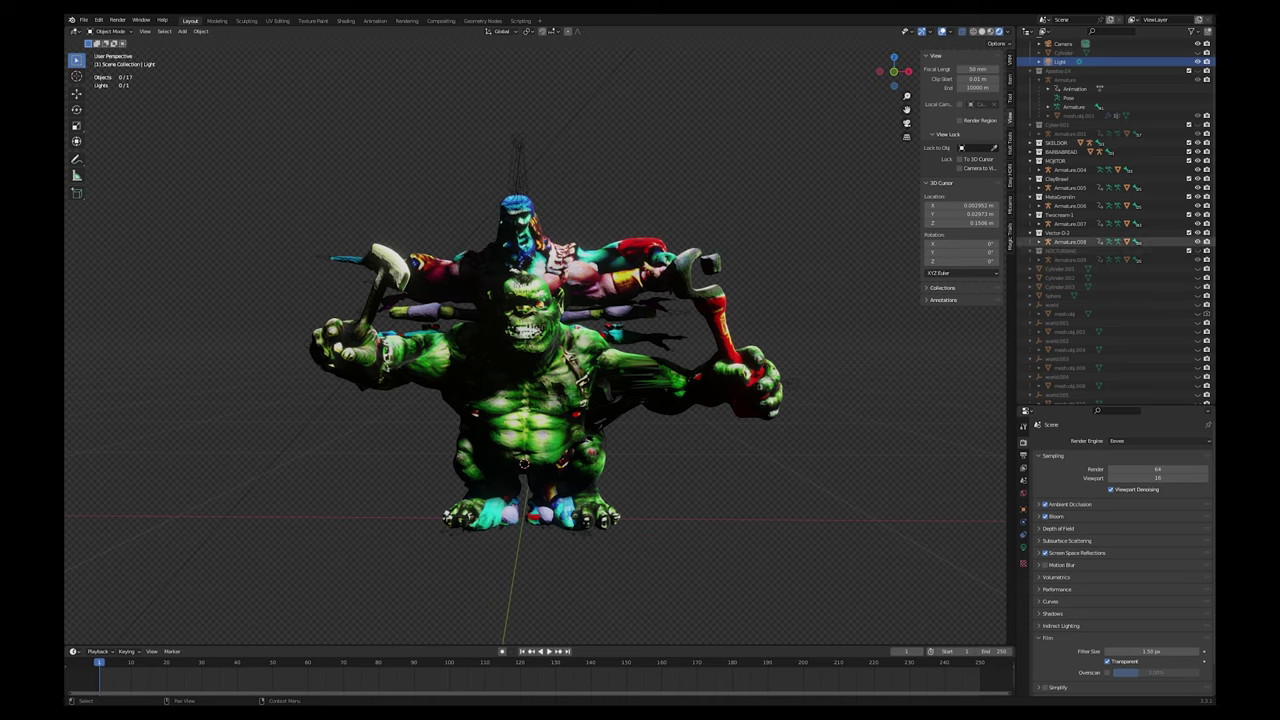
click(1198, 233)
click(1198, 215)
click(1198, 197)
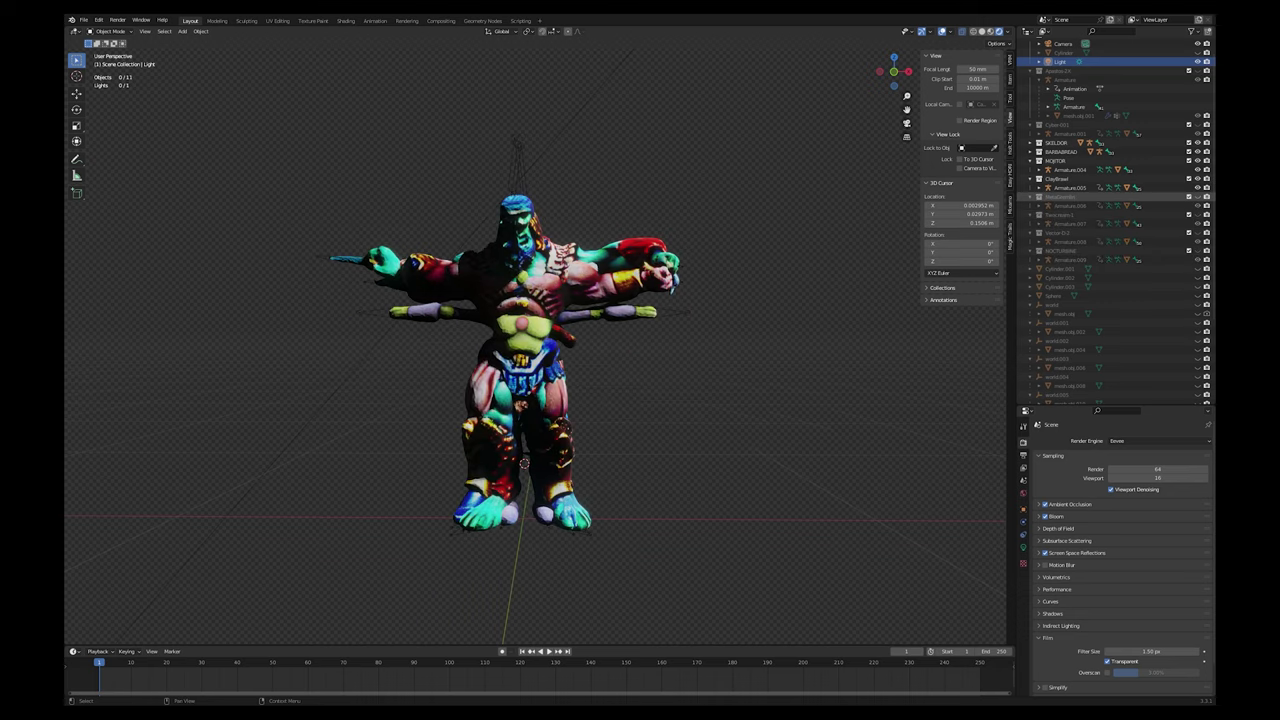
click(1198, 179)
click(1198, 161)
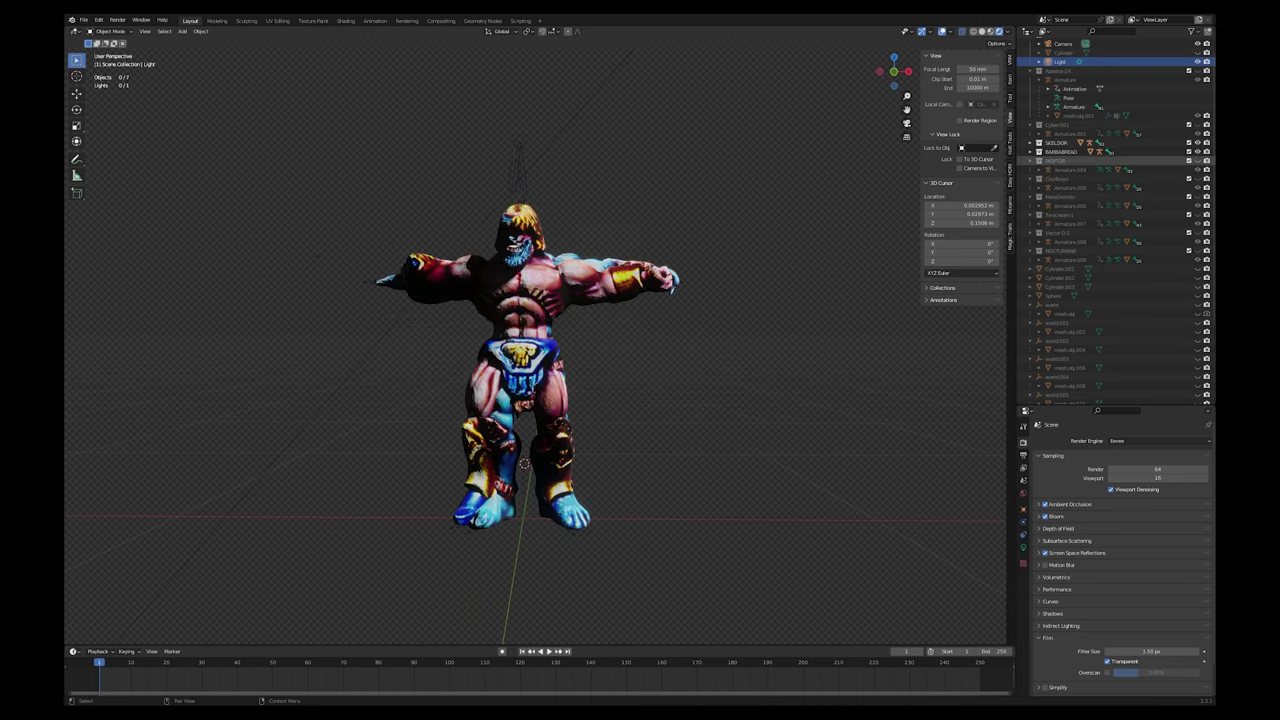
click(1198, 152)
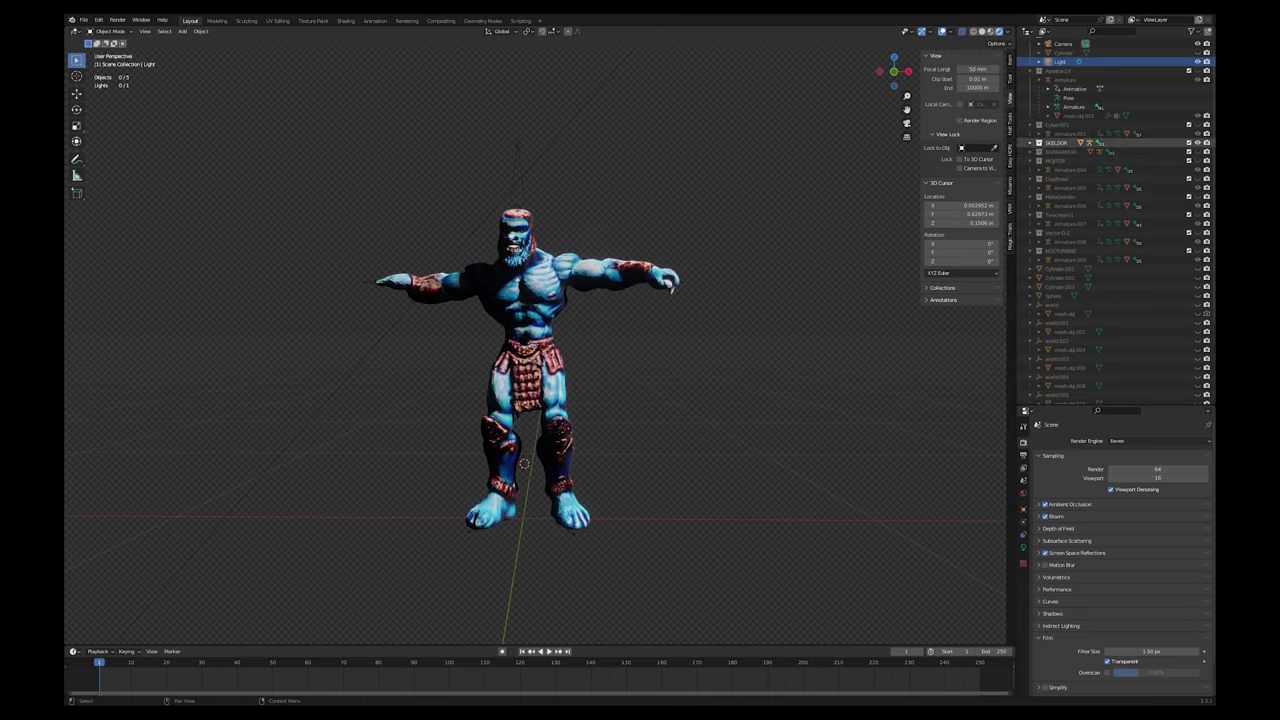
click(1198, 143)
Show only the ClayBrawl collection, examine its character from the front and side, and hide it again
scroll(1190, 297, down, 6)
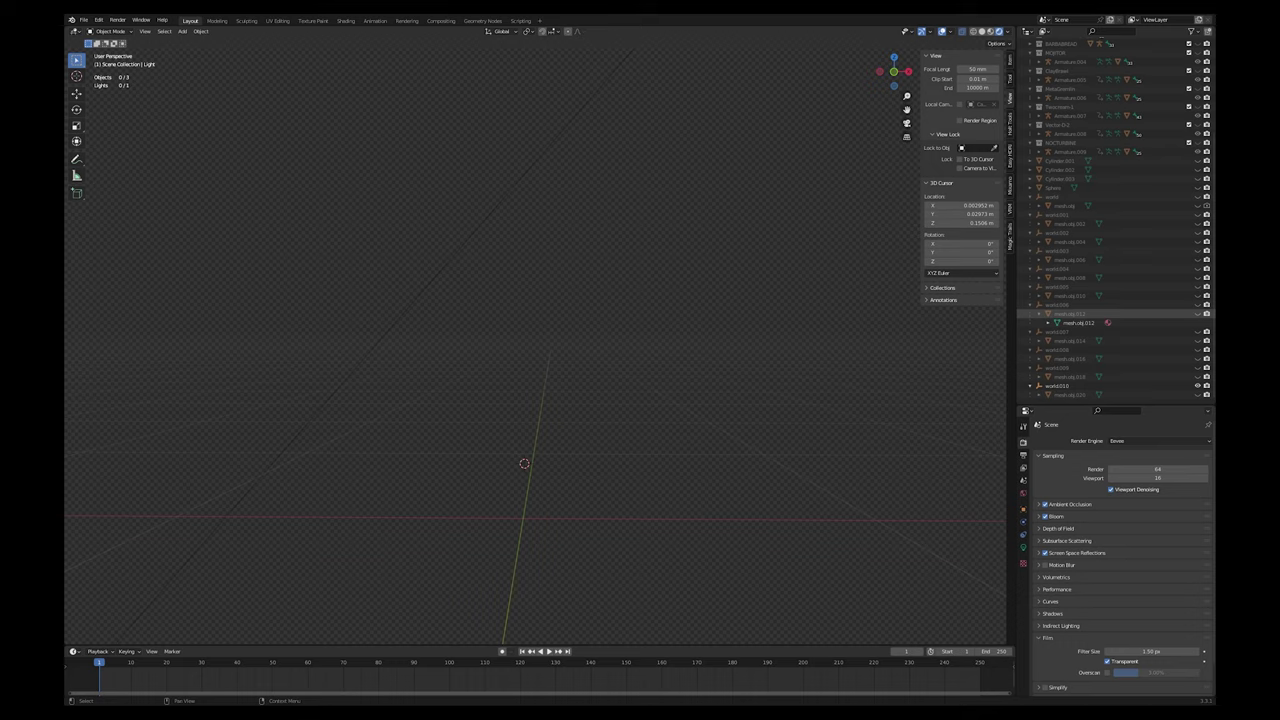
scroll(1100, 300, up, 5)
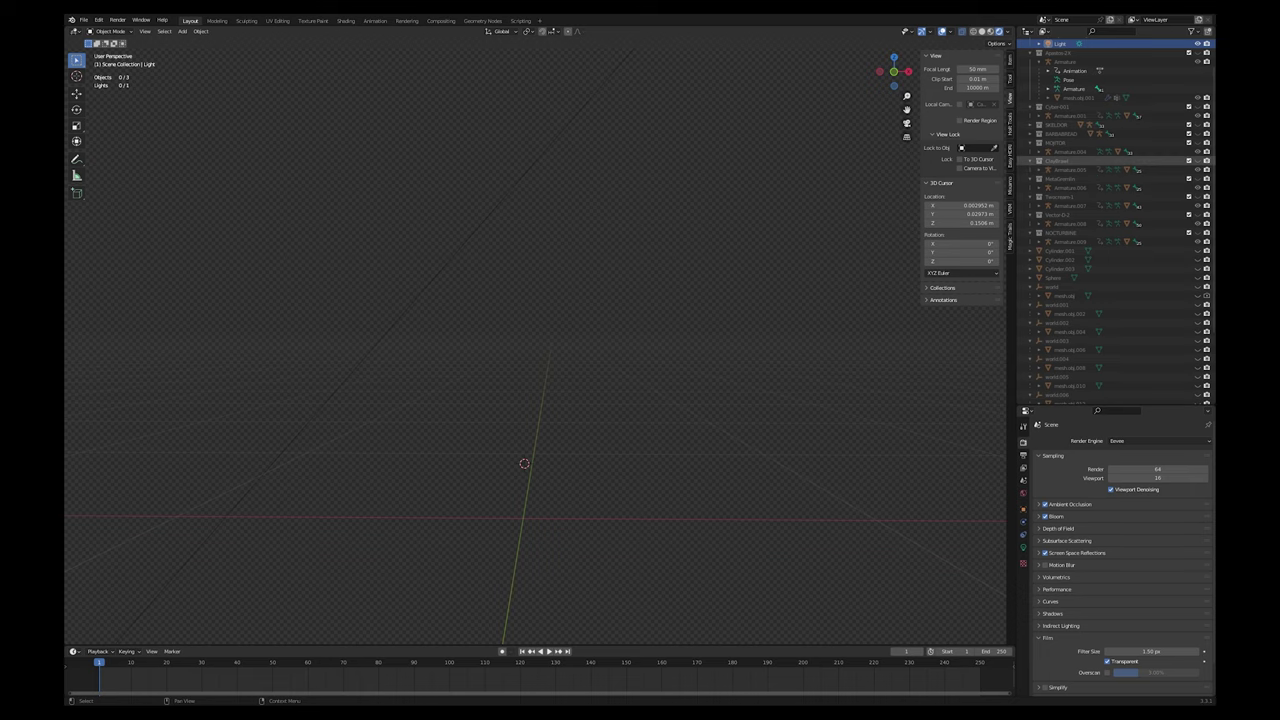
click(1198, 161)
scroll(500, 340, up, 8)
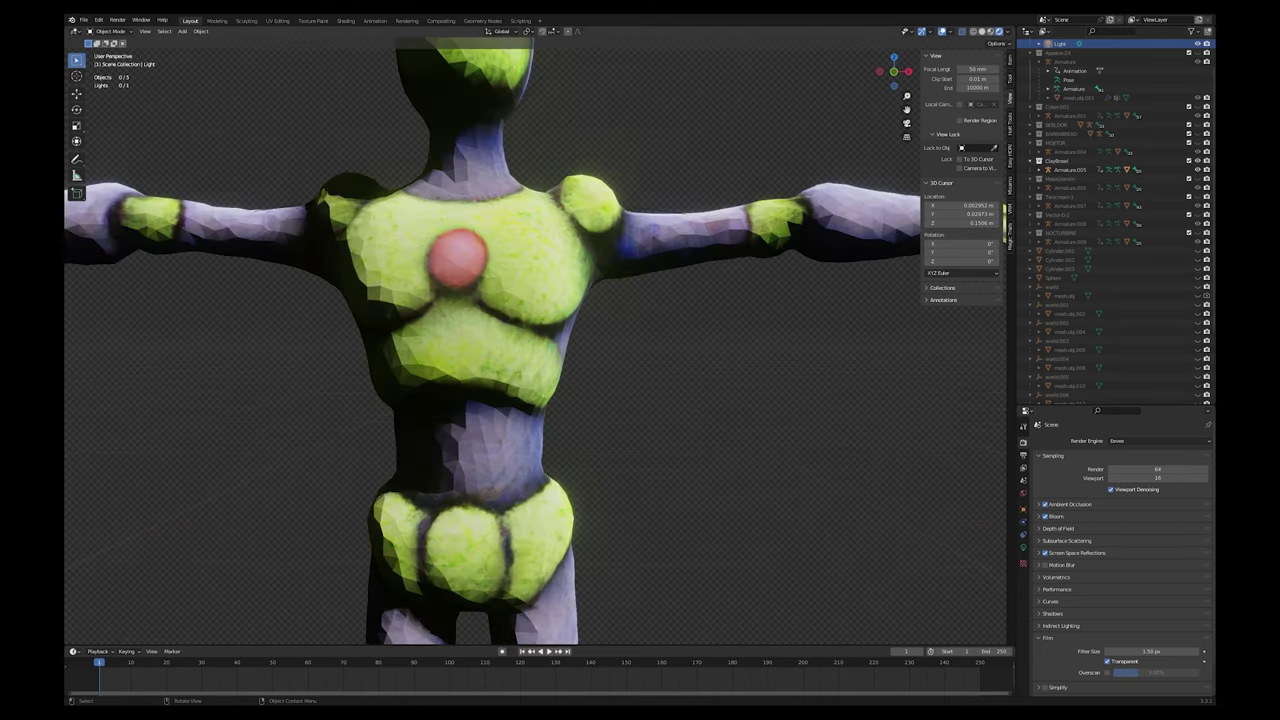
scroll(500, 340, down, 2)
middle_drag(480, 335, 615, 370)
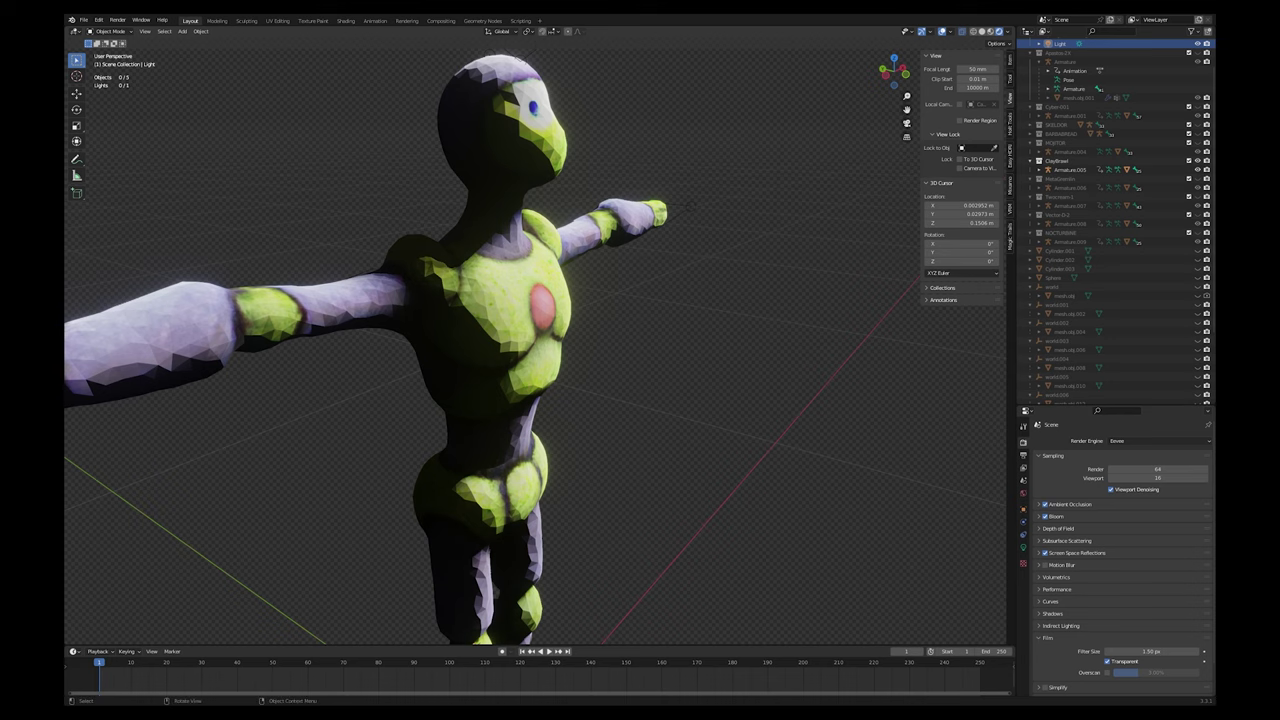
middle_drag(500, 350, 555, 352)
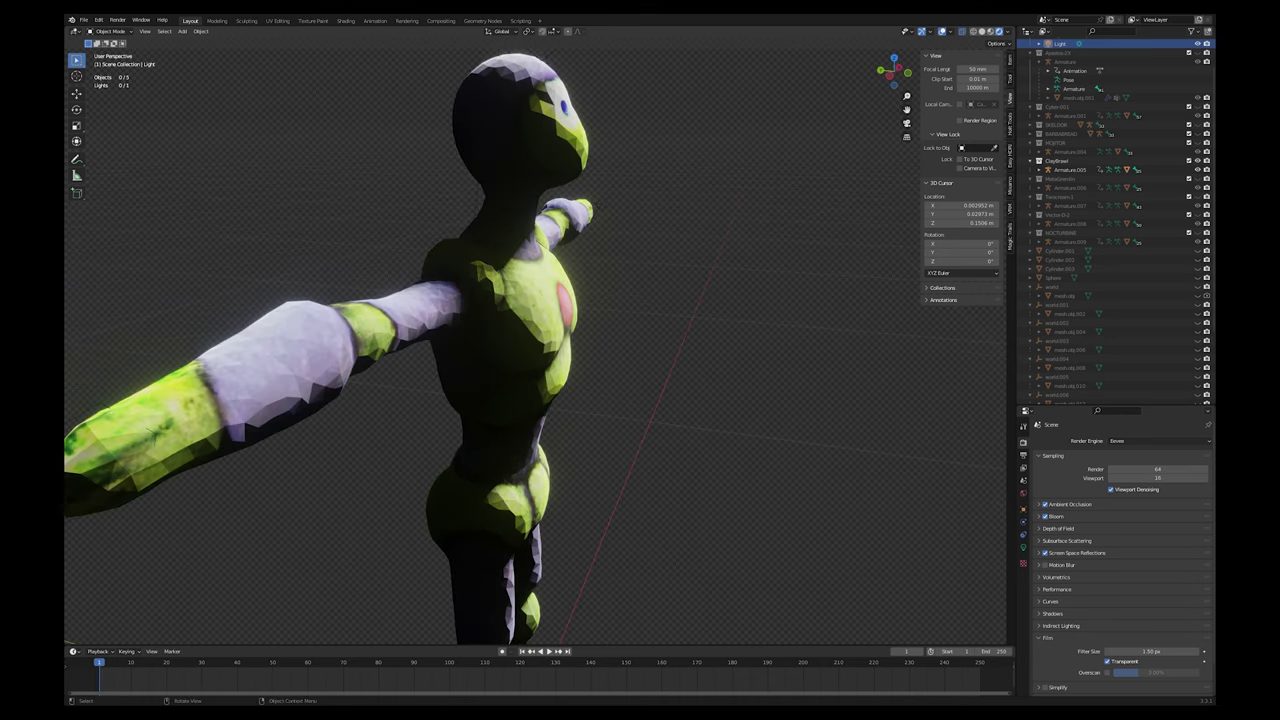
scroll(500, 340, down, 3)
middle_drag(550, 282, 440, 271)
click(1198, 161)
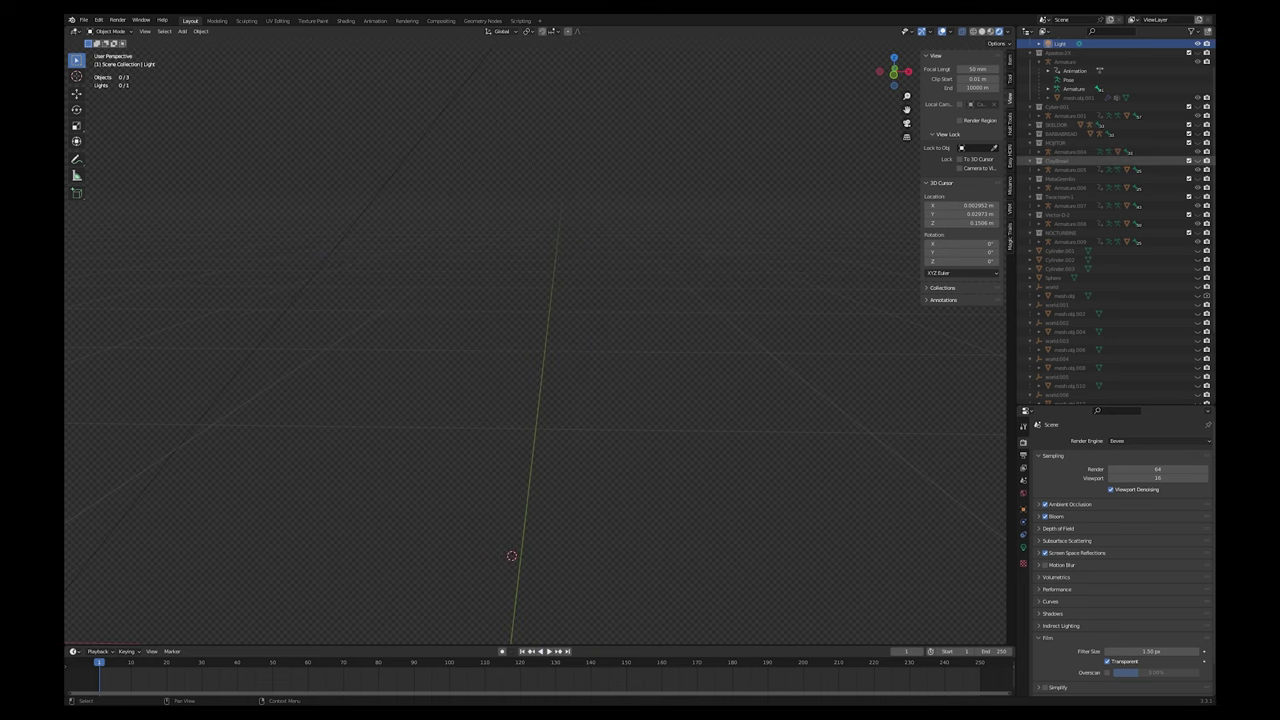
Preview the MOJTOR and BARBABREAD characters one at a time, hiding each, and show only the SKELDOR collection
click(1198, 143)
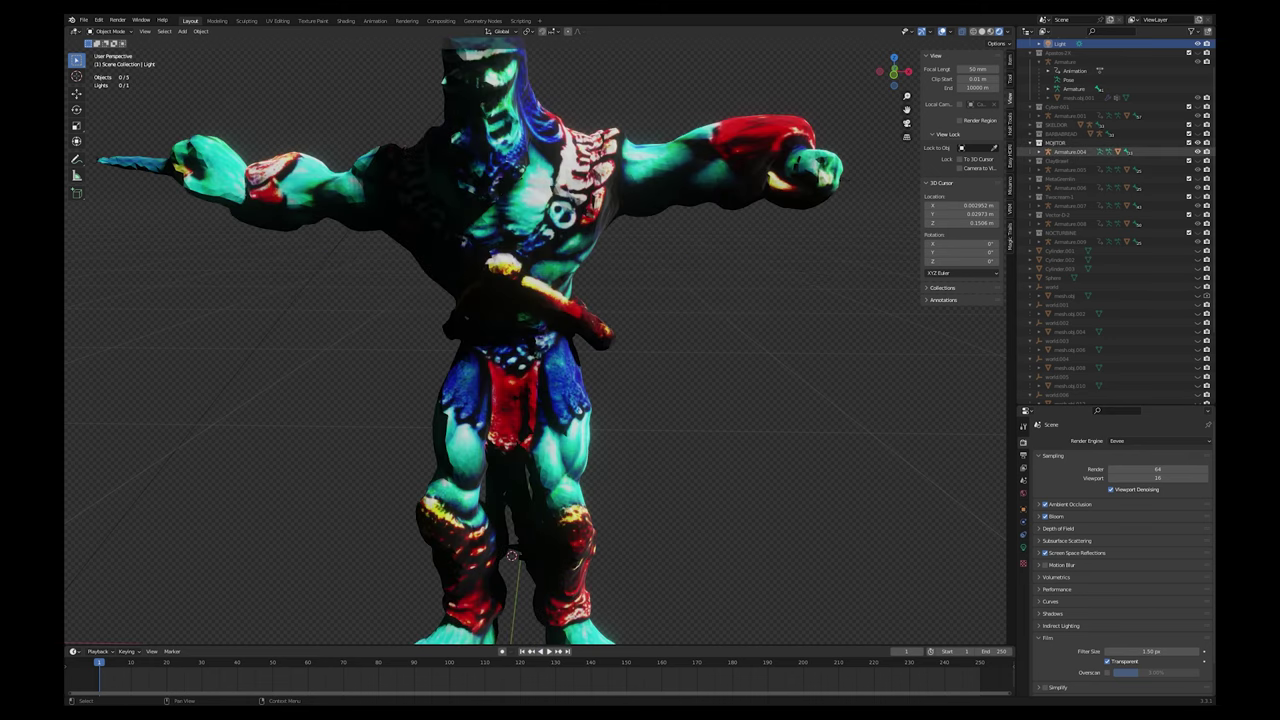
click(1198, 143)
click(1198, 134)
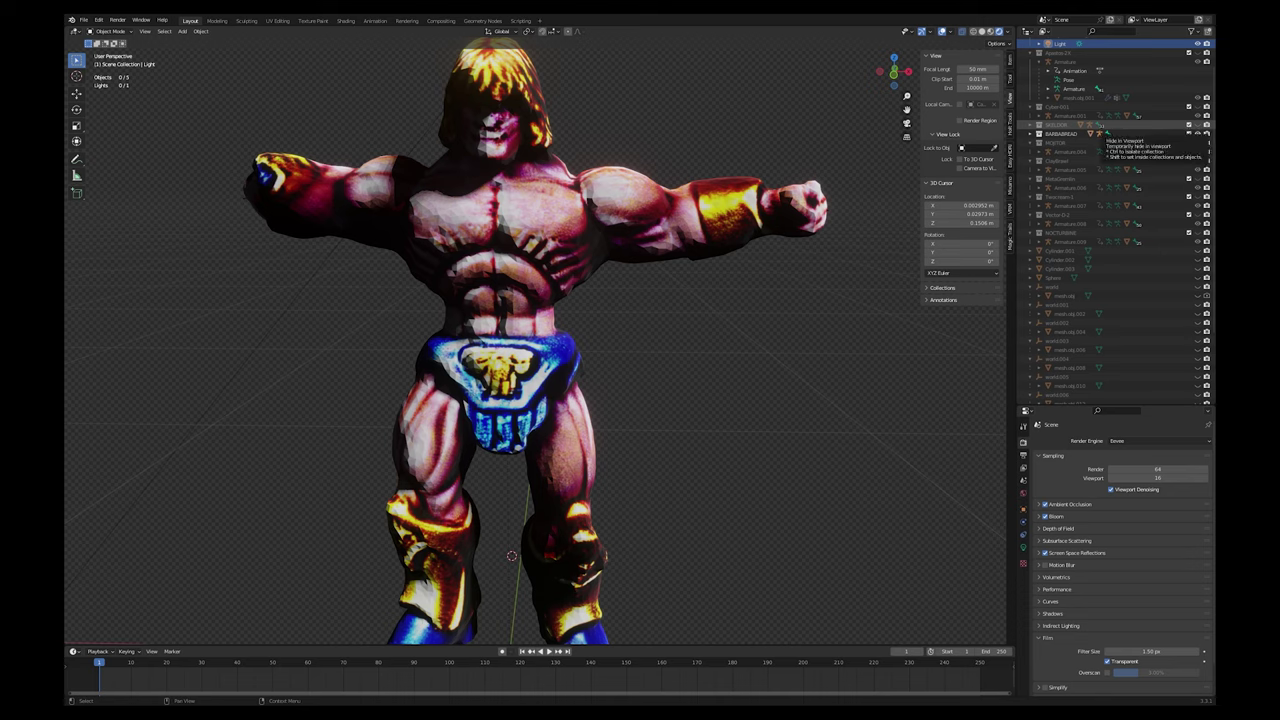
click(1197, 133)
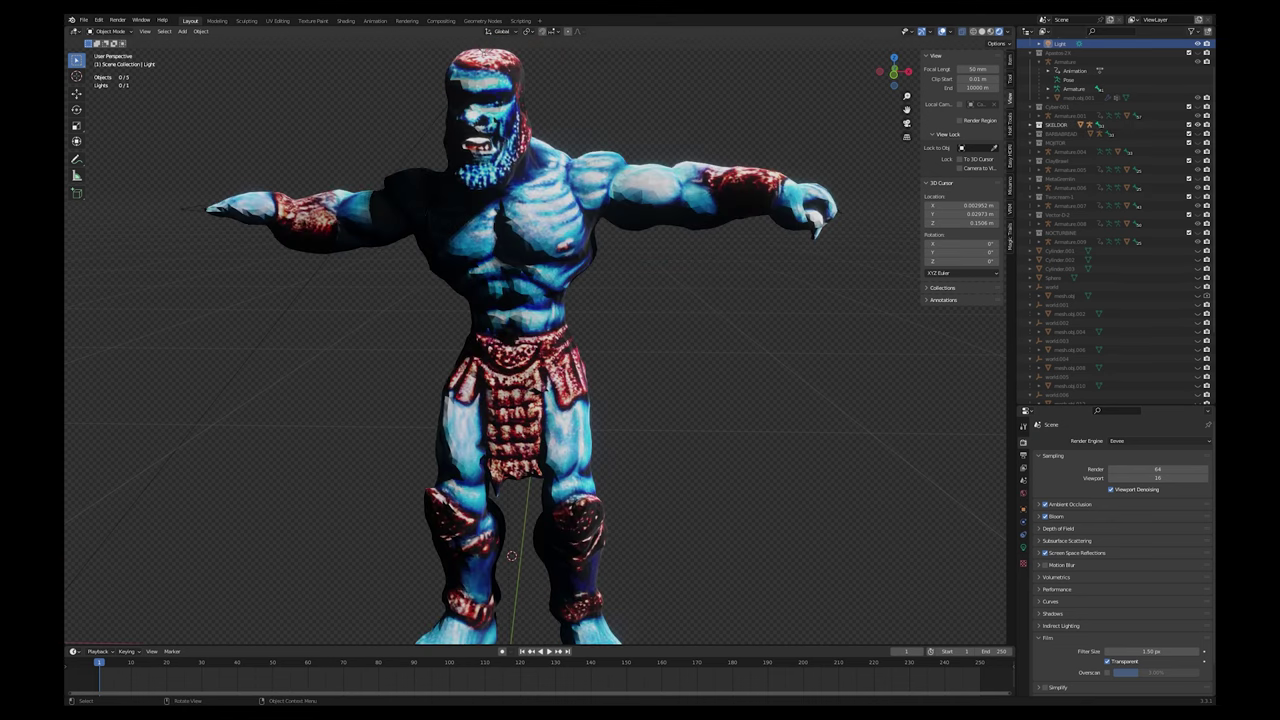
Examine the SKELDOR character's model and texture from several angles and distances, and hide its collection
scroll(535, 345, down, 2)
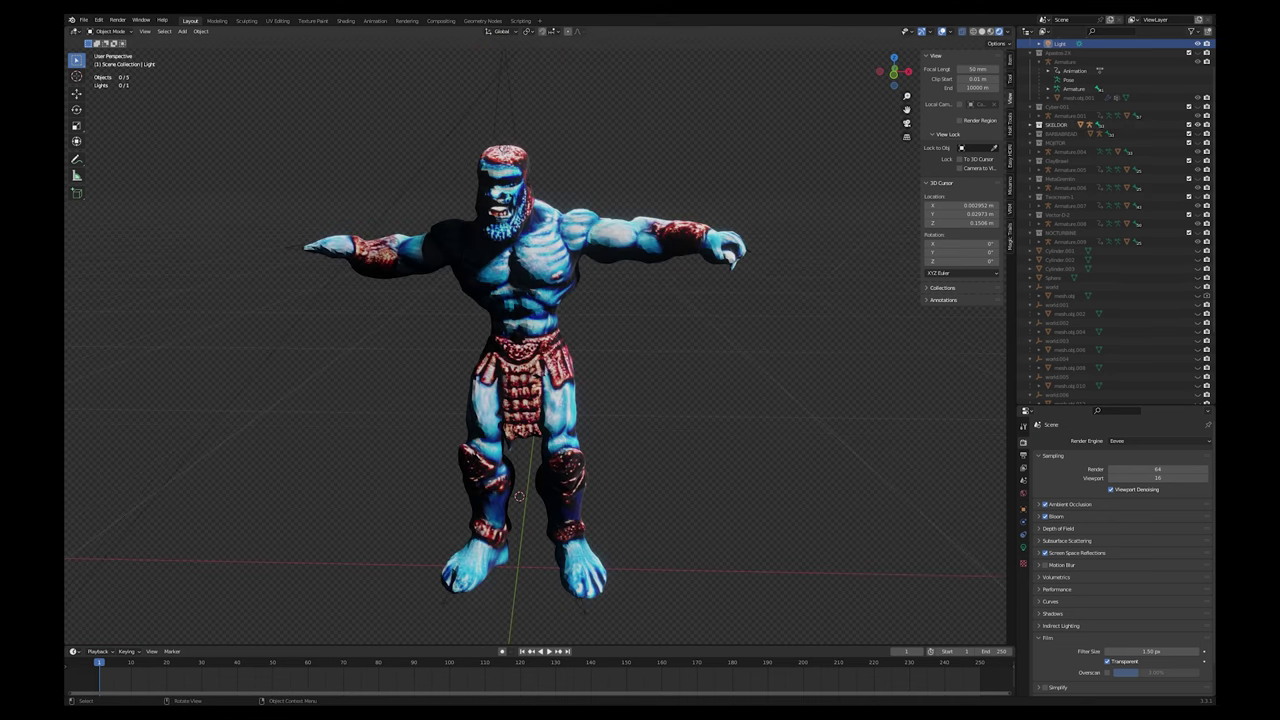
middle_drag(535, 345, 700, 345)
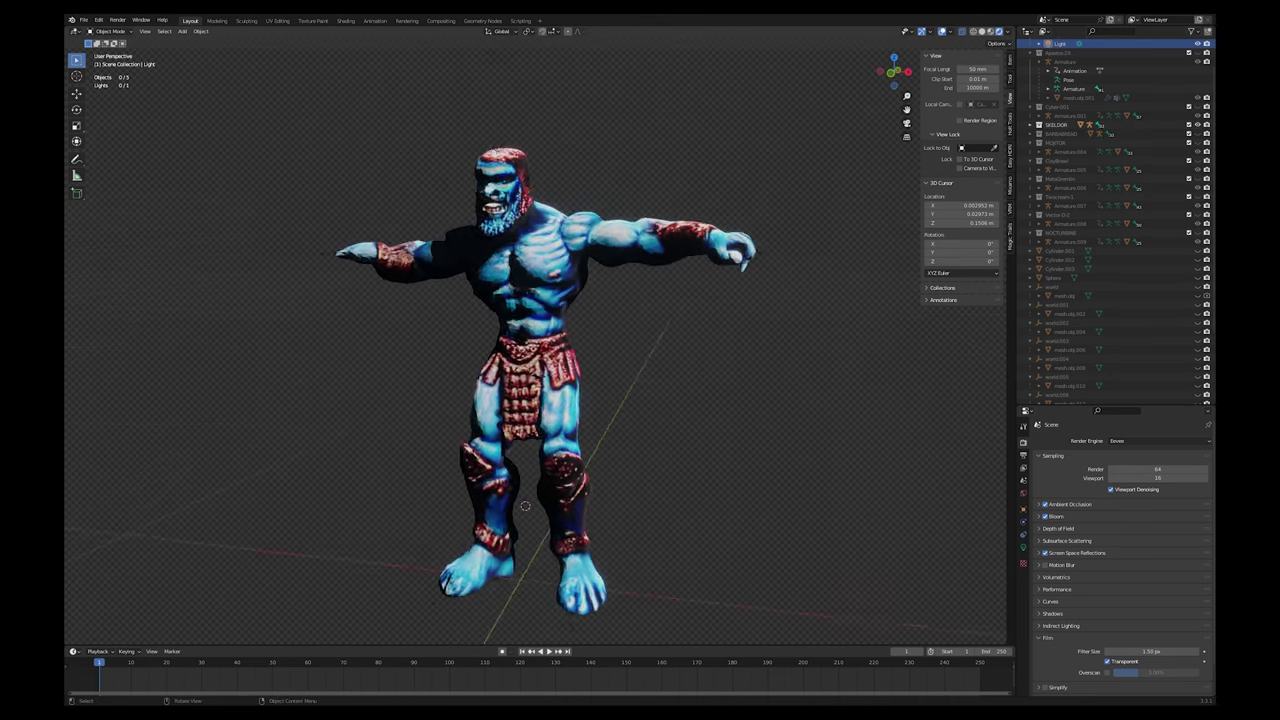
scroll(535, 345, up, 2)
middle_drag(506, 390, 546, 390)
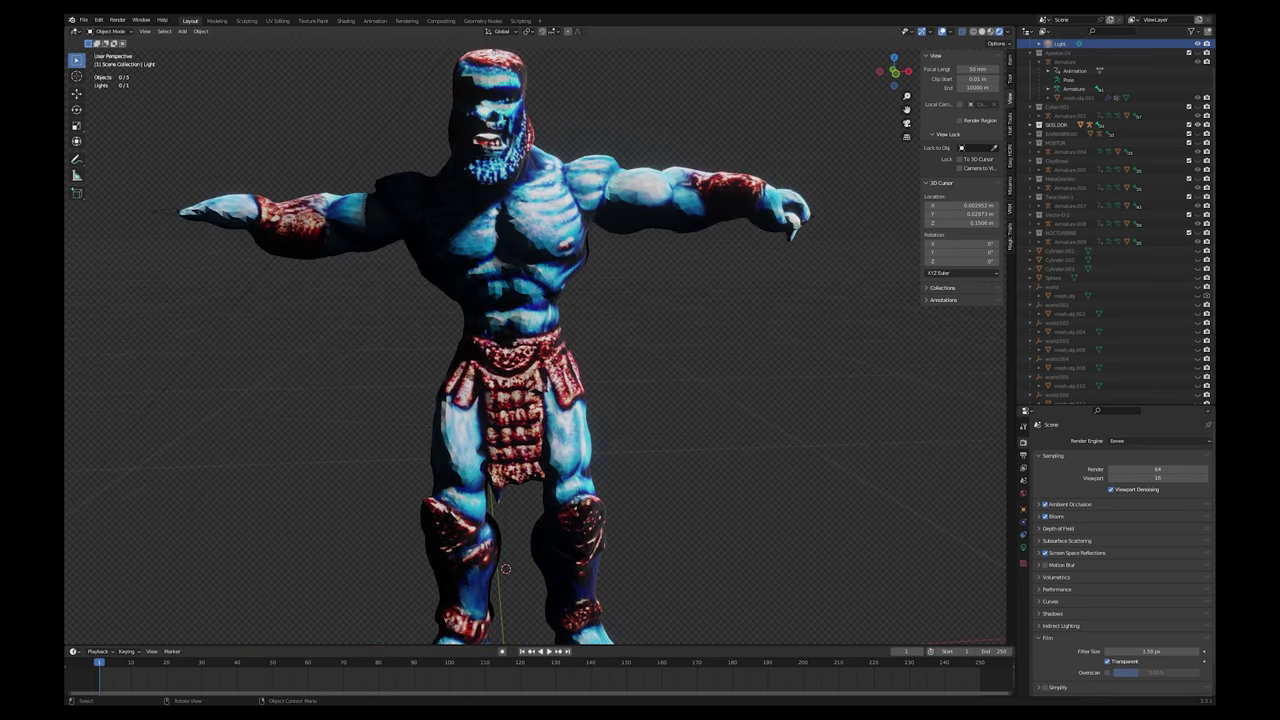
scroll(535, 345, down, 1)
middle_drag(480, 350, 425, 350)
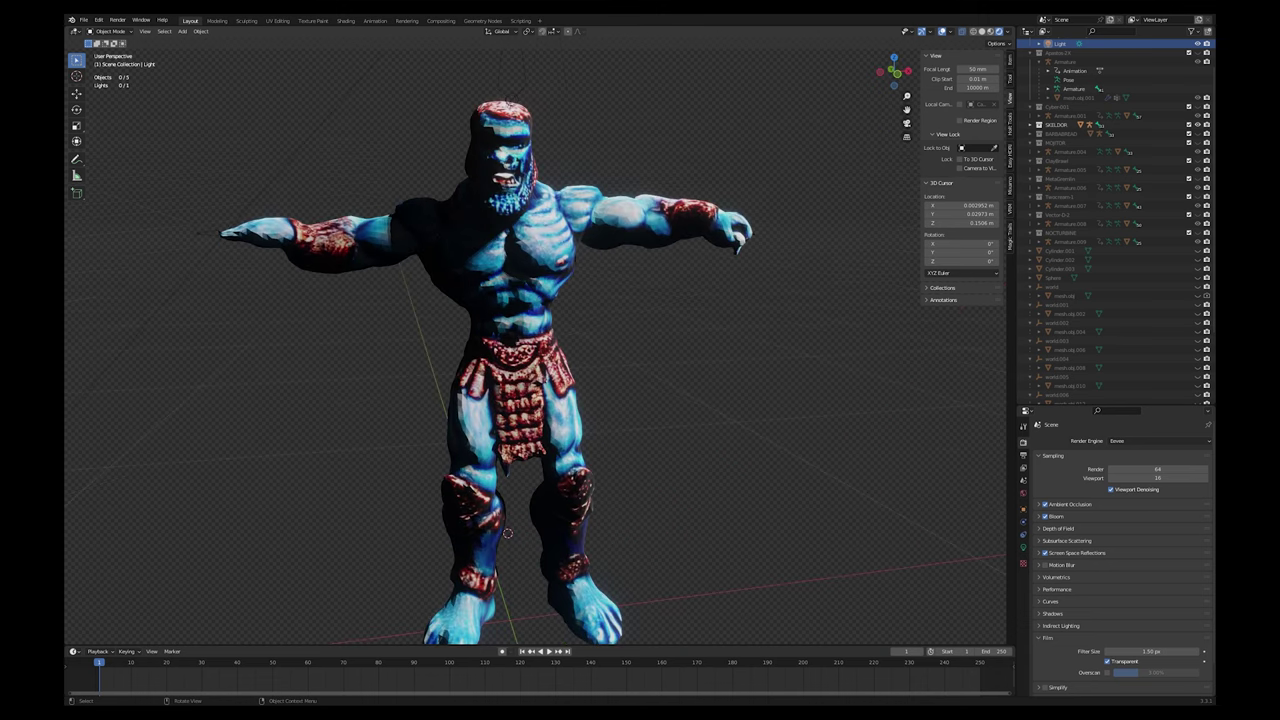
scroll(530, 345, up, 1)
scroll(530, 345, down, 2)
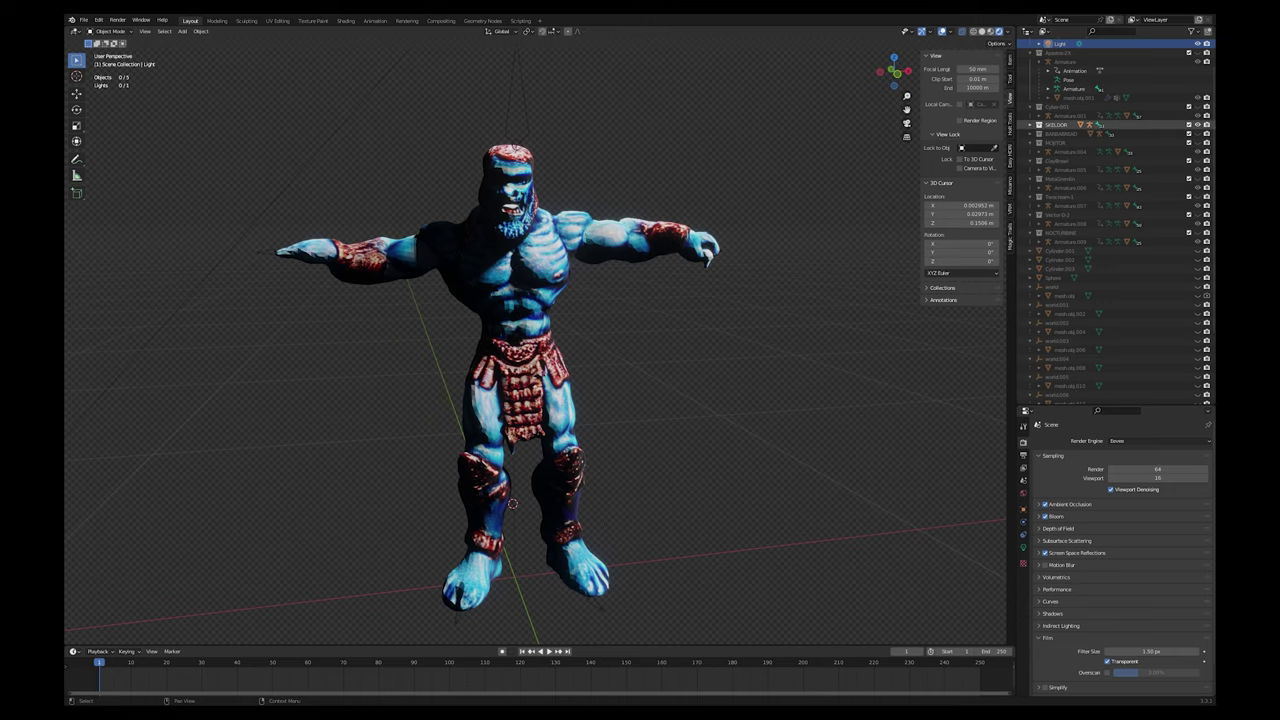
click(1198, 125)
Unhide the mesh under the last world object in the outliner and view its big-eyed alien character from the front
scroll(1190, 278, down, 5)
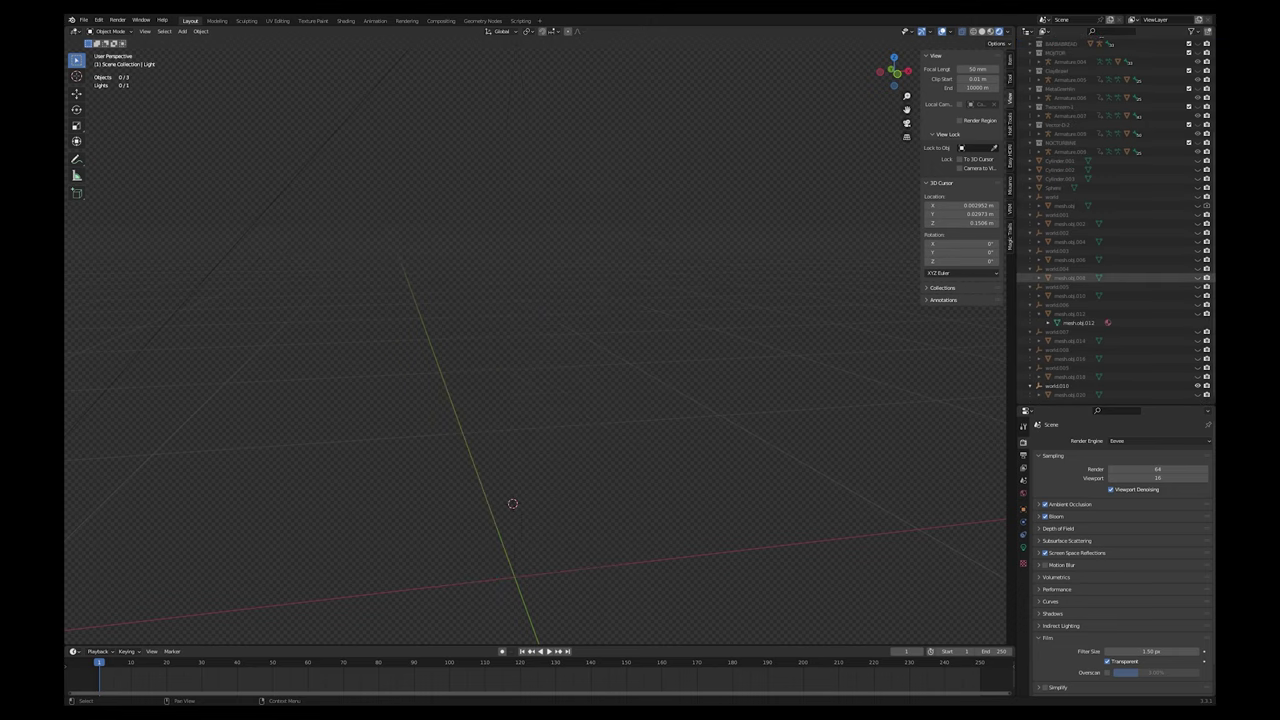
click(1198, 395)
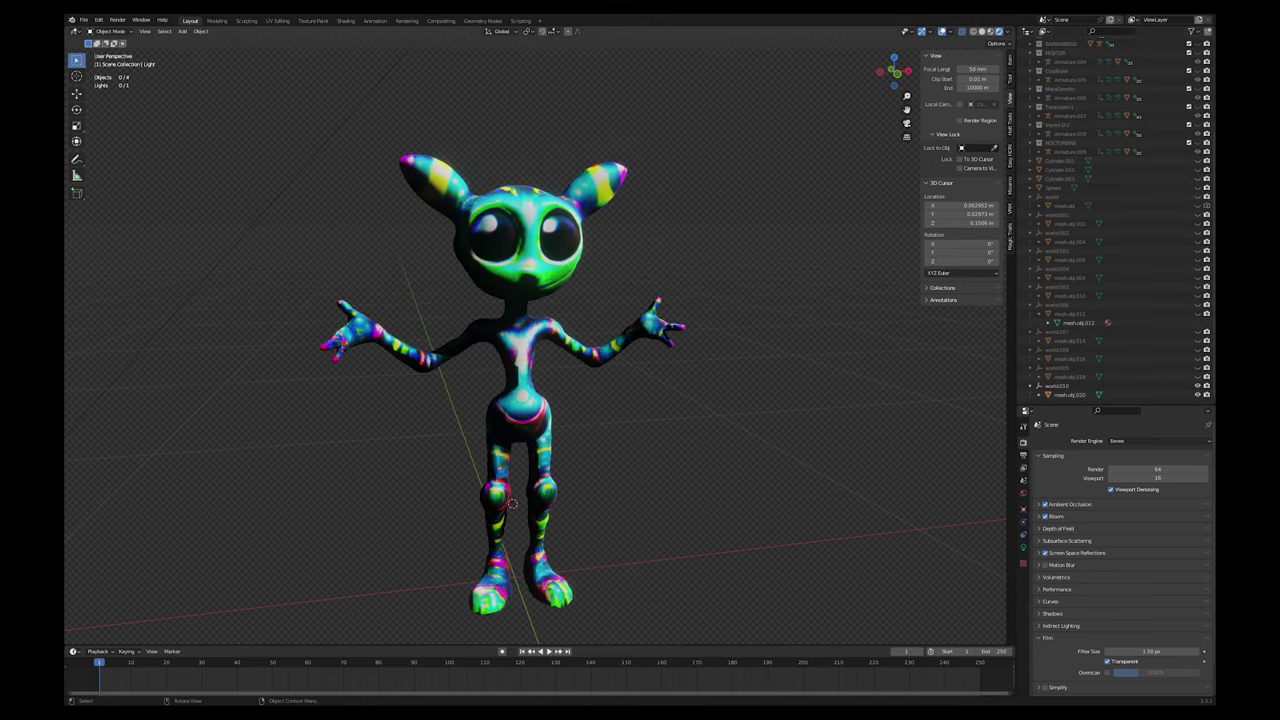
middle_drag(560, 360, 532, 353)
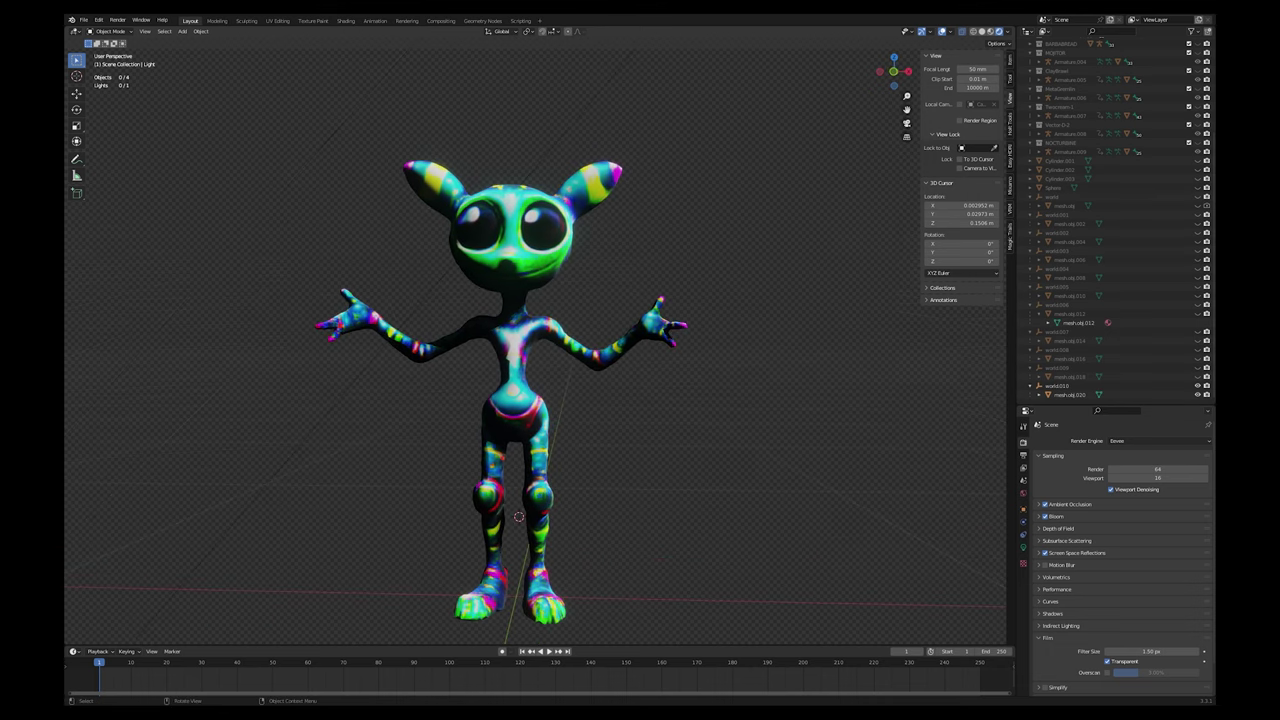
Examine the big-eyed alien character's texture in rendered view from slightly different front angles and distances
scroll(532, 353, down, 1)
scroll(532, 353, up, 3)
middle_drag(532, 353, 476, 355)
scroll(515, 354, down, 2)
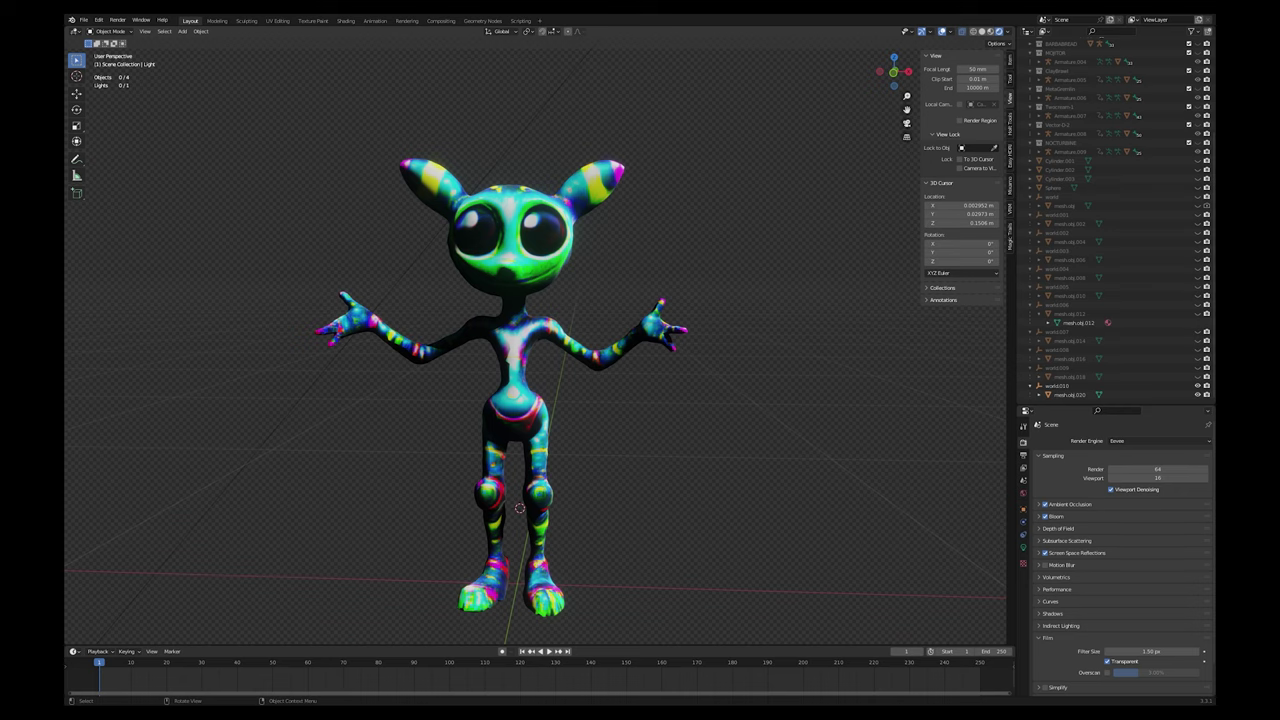
middle_drag(476, 355, 496, 355)
scroll(496, 355, up, 1)
scroll(496, 355, down, 1)
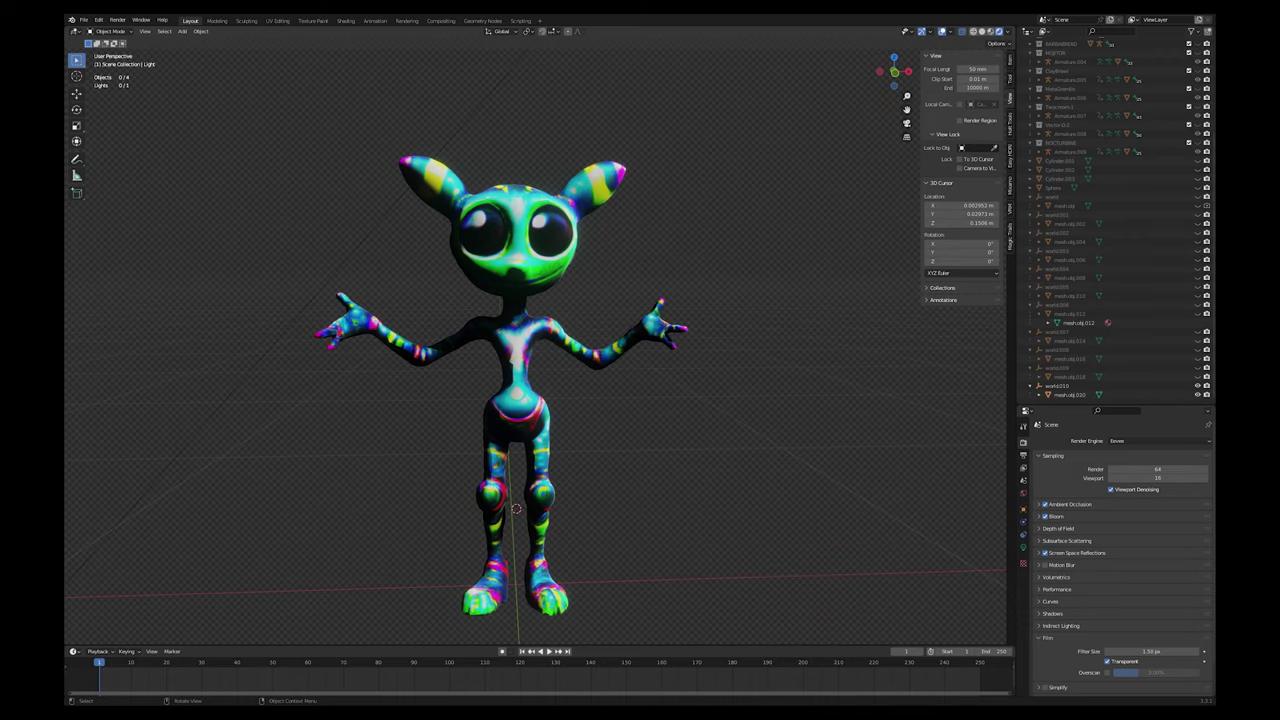
Switch the viewport to solid shading, make the alien mesh the active object, and leave it deselected
click(982, 31)
mouse_move(560, 345)
middle_down()
mouse_move(515, 348)
mouse_move(560, 349)
middle_up()
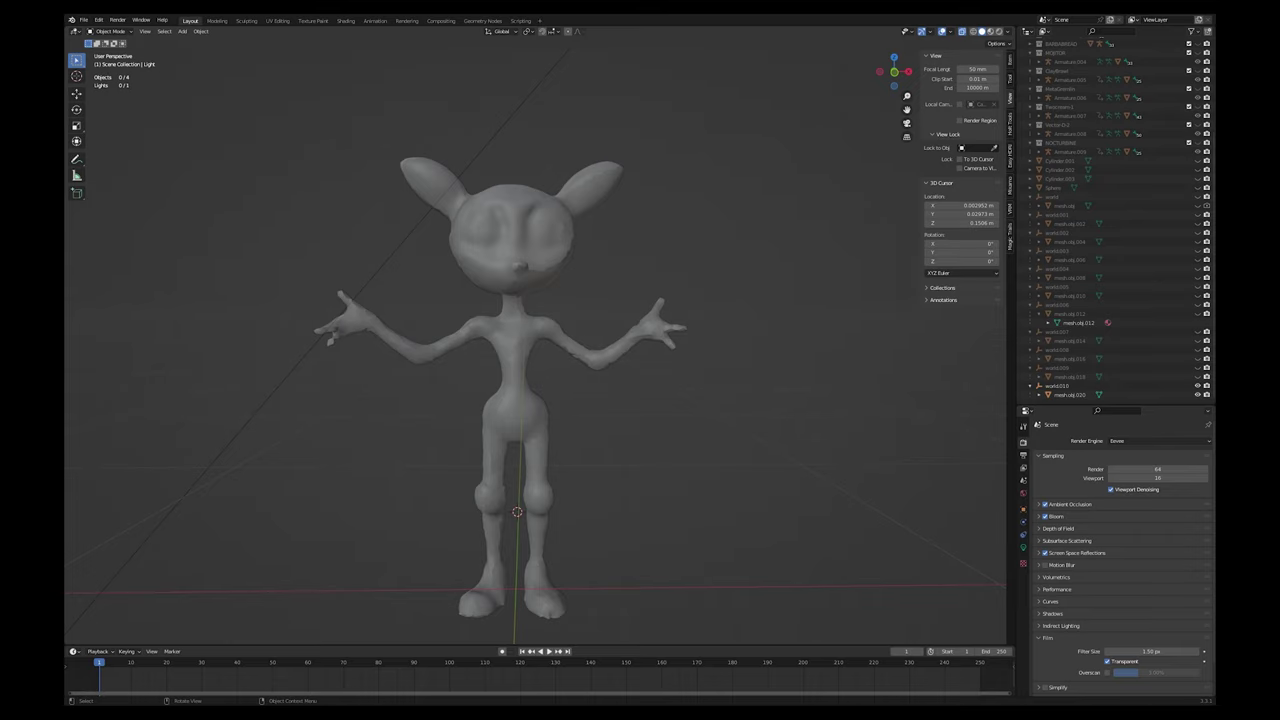
middle_drag(520, 340, 528, 340)
click(516, 350)
click(620, 430)
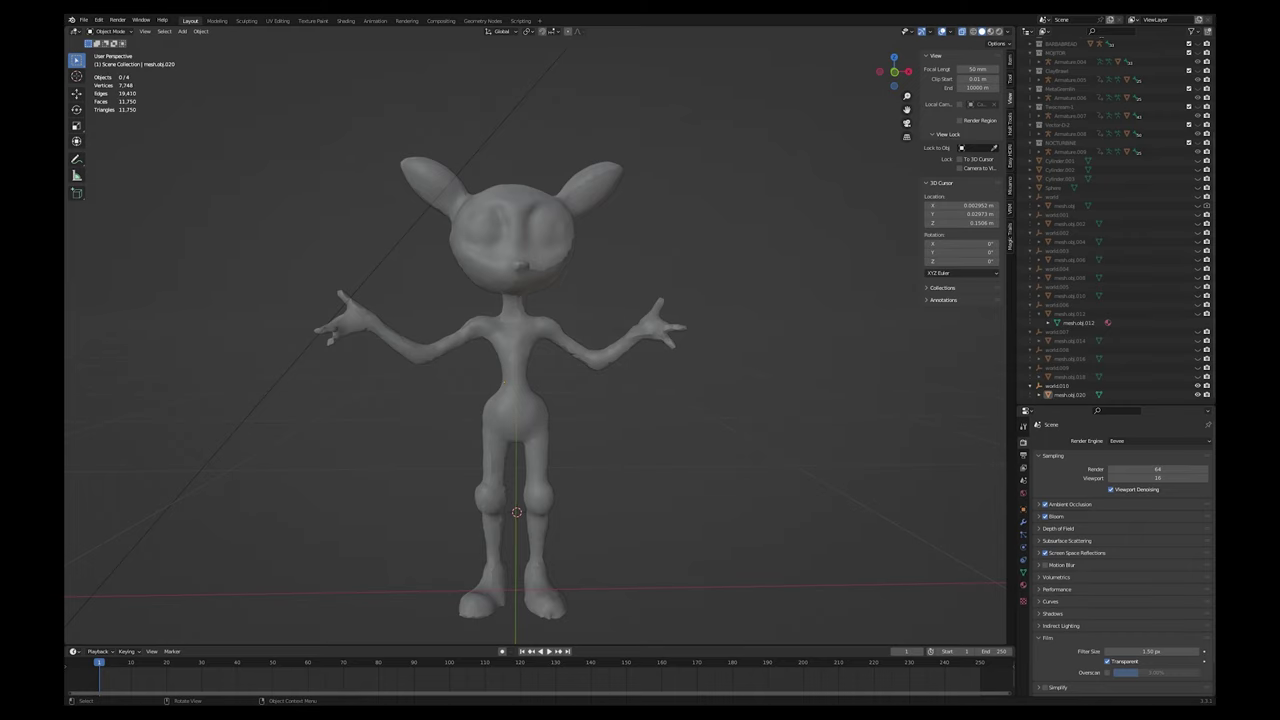
Review the file formats available for import, including FBX and glTF 2.0
click(84, 20)
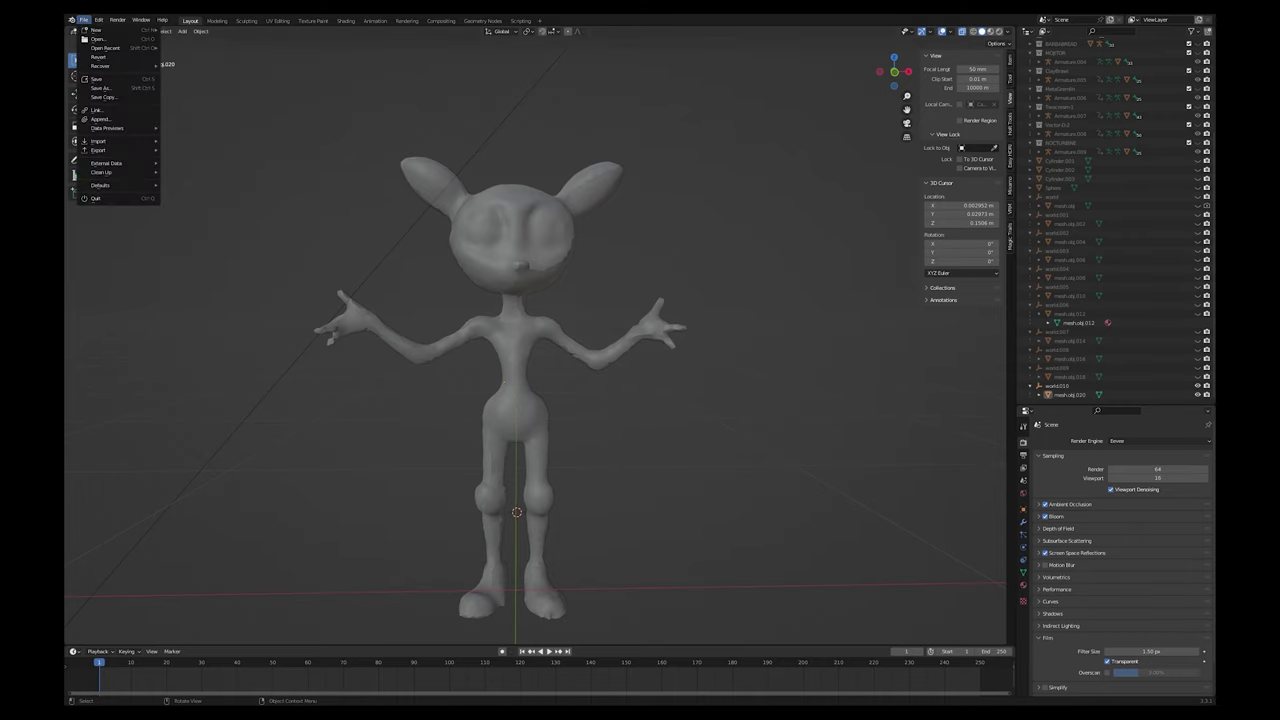
mouse_move(120, 141)
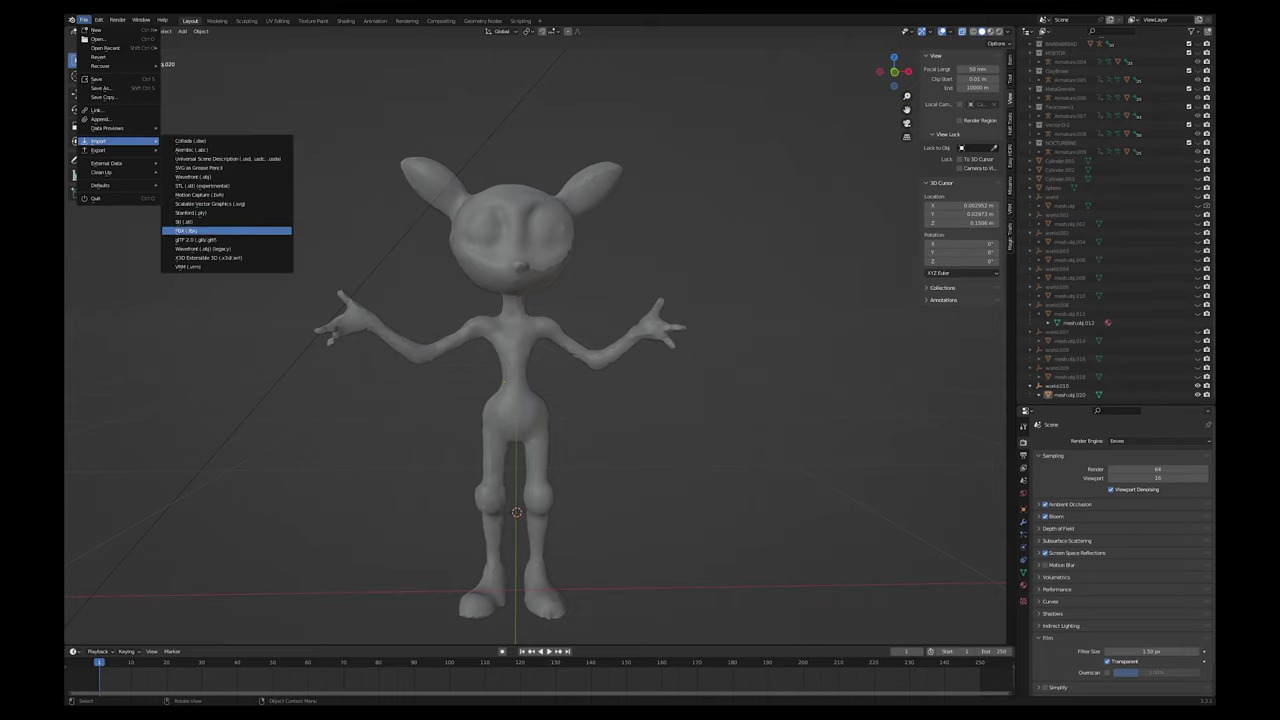
click(199, 240)
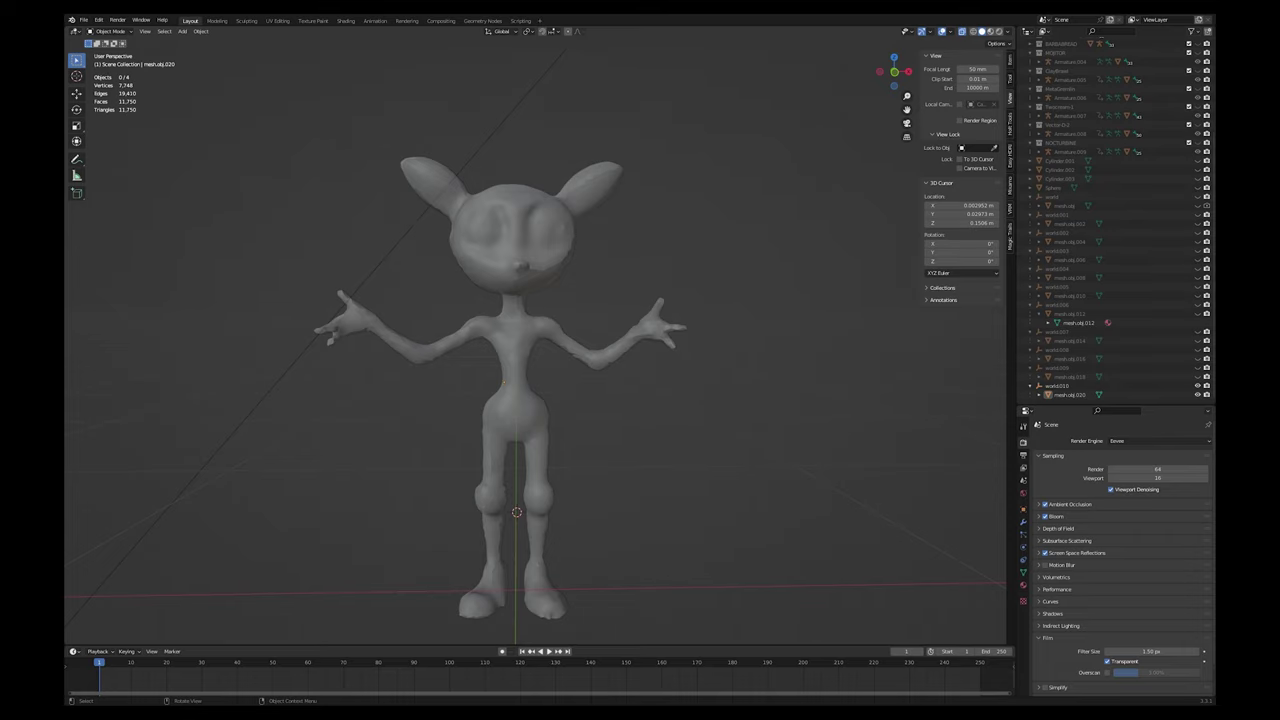
Examine the alien's untextured body, arm and hand geometry up close from several angles in solid shading
scroll(536, 341, up, 3)
middle_drag(536, 360, 572, 338)
scroll(536, 341, down, 2)
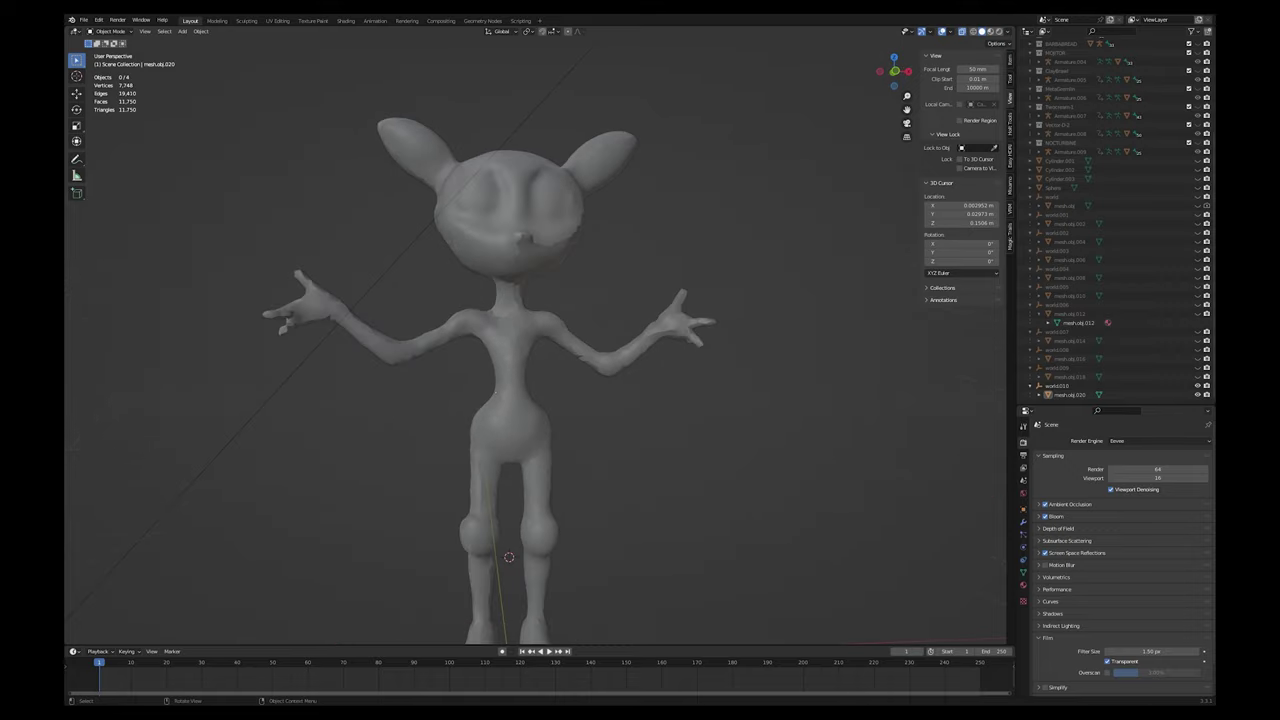
scroll(535, 340, up, 2)
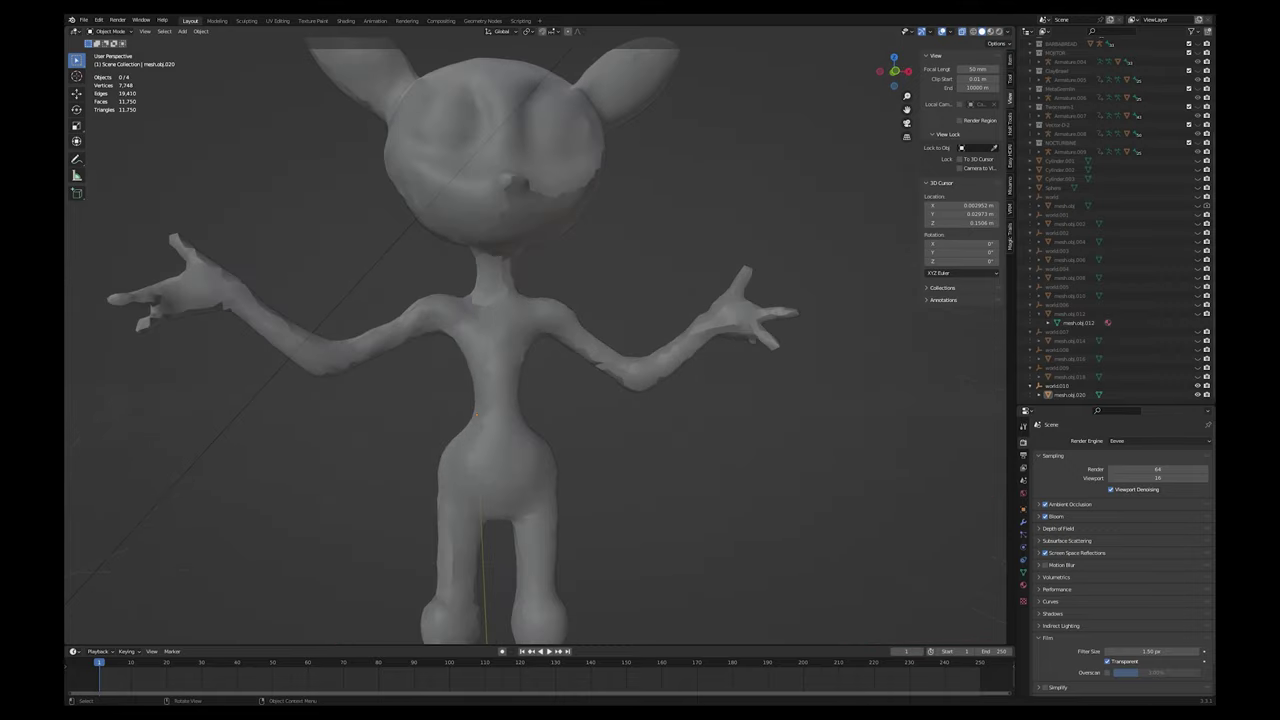
middle_drag(535, 340, 560, 356)
shift+middle_drag(440, 340, 690, 344)
scroll(536, 341, up, 2)
middle_drag(536, 341, 540, 341)
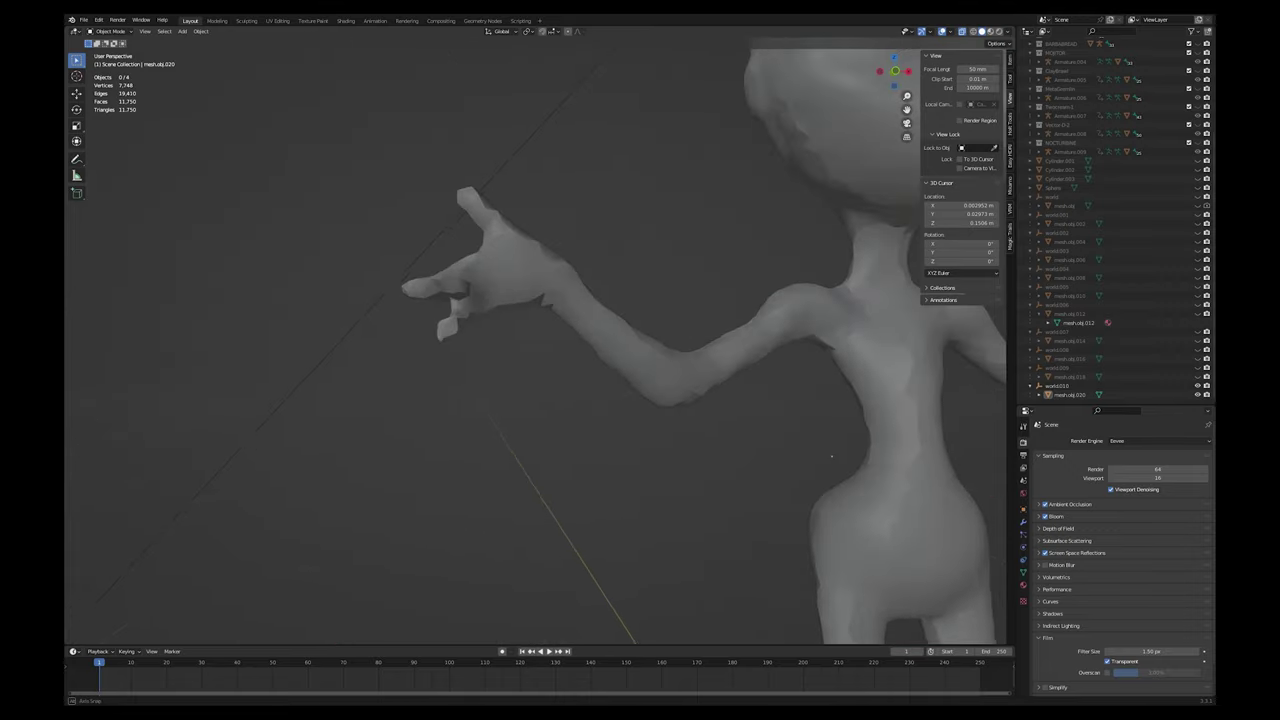
middle_drag(832, 456, 872, 458)
scroll(835, 459, down, 2)
scroll(835, 459, up, 2)
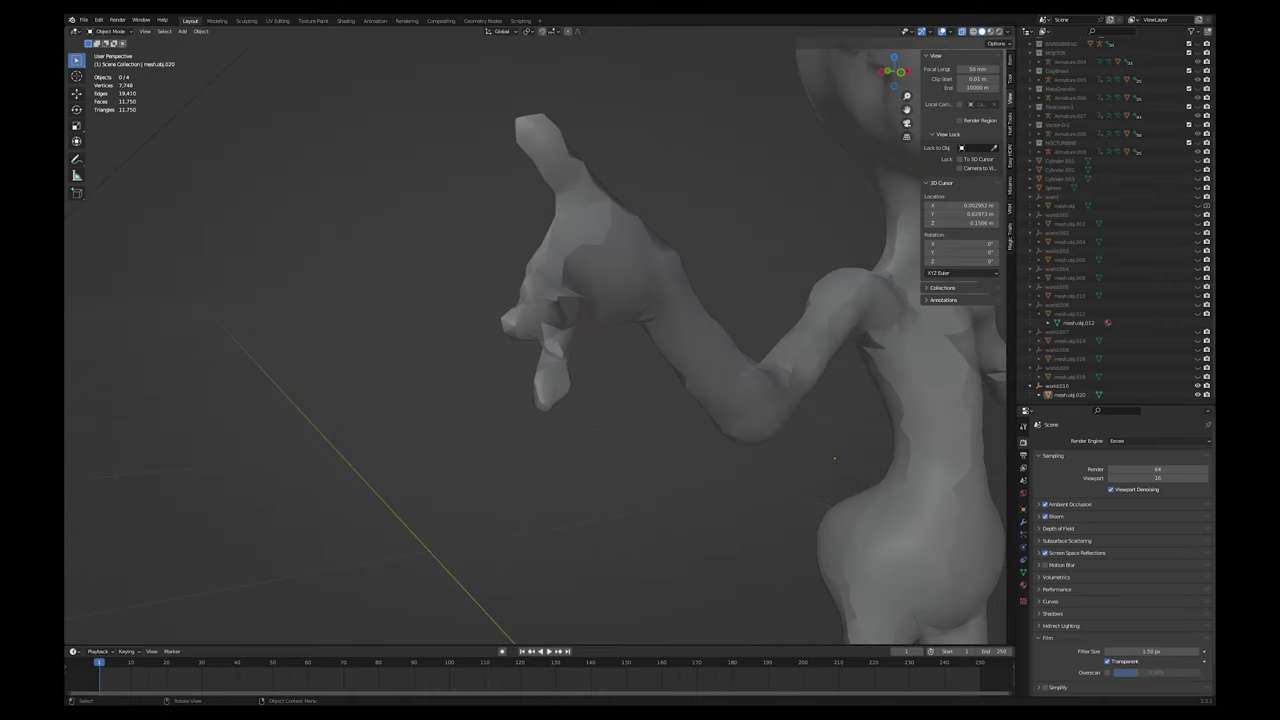
Show the model in wireframe shading and examine the hand's triangulated mesh up close
click(973, 31)
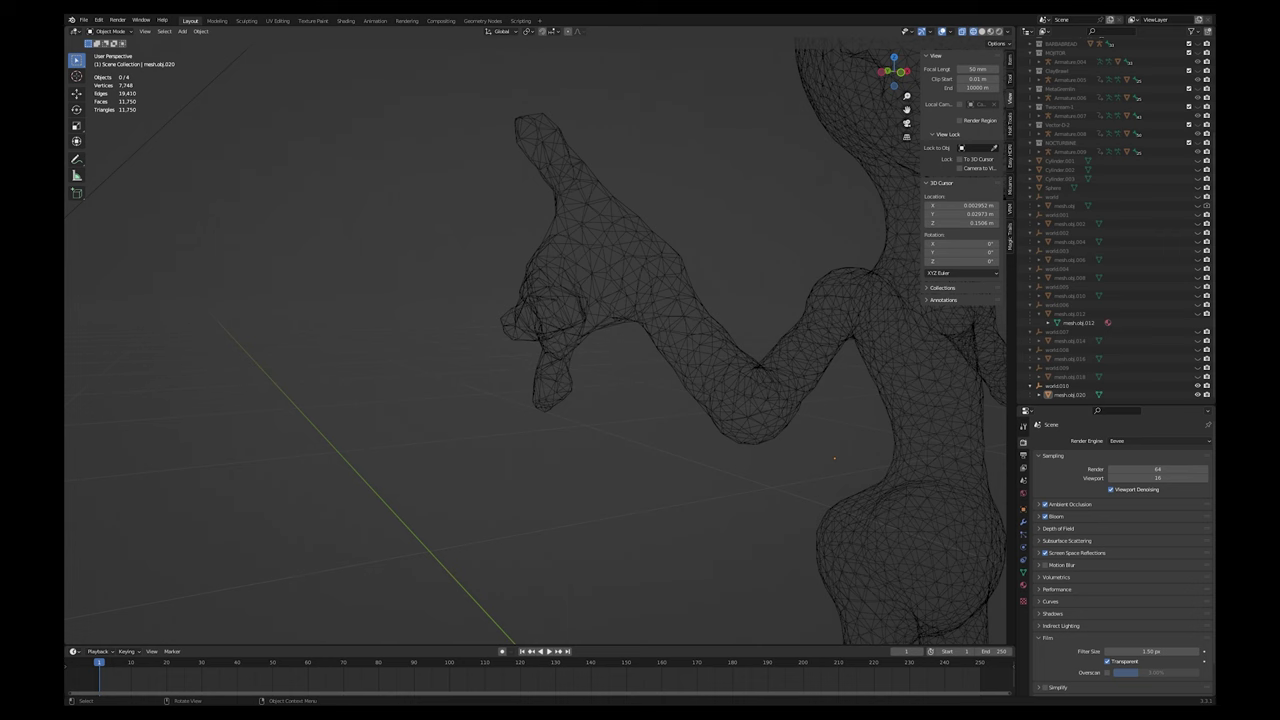
middle_drag(560, 350, 806, 430)
scroll(480, 350, up, 2)
scroll(536, 345, up, 2)
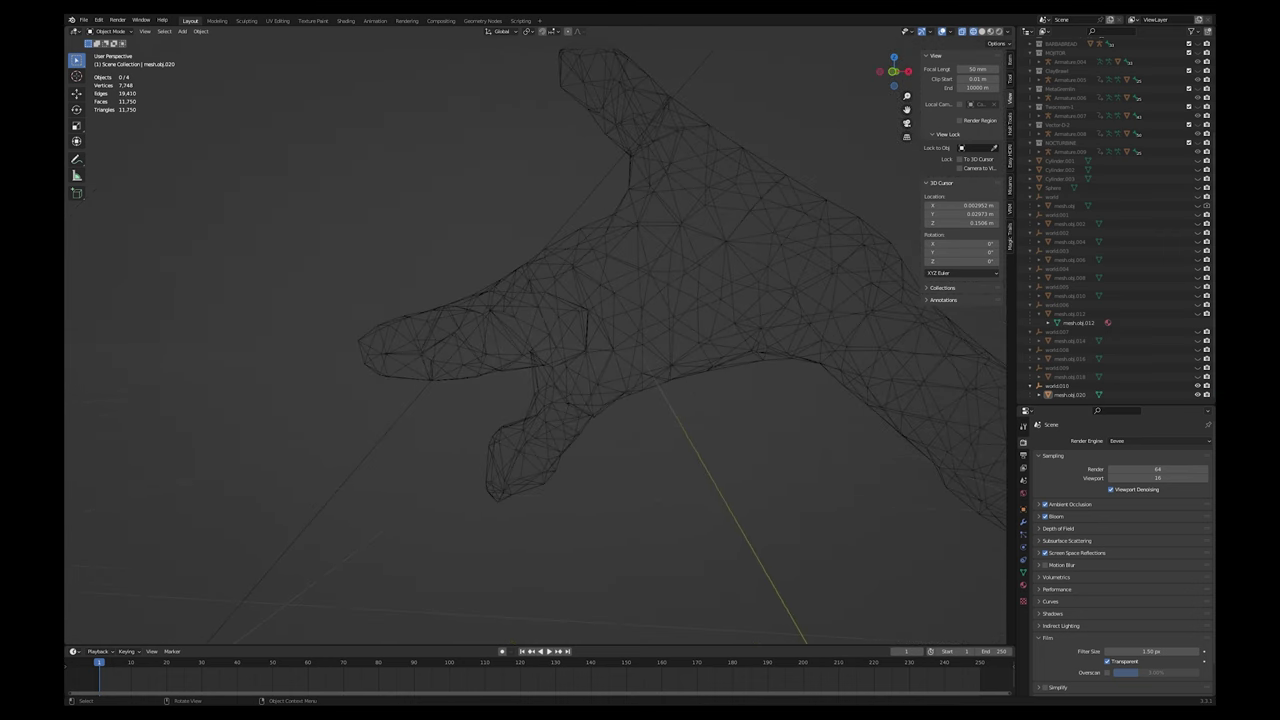
Enter Edit Mode on the alien mesh, try selecting vertices at the lower fingertip, and clear the selection
click(588, 320)
key(Tab)
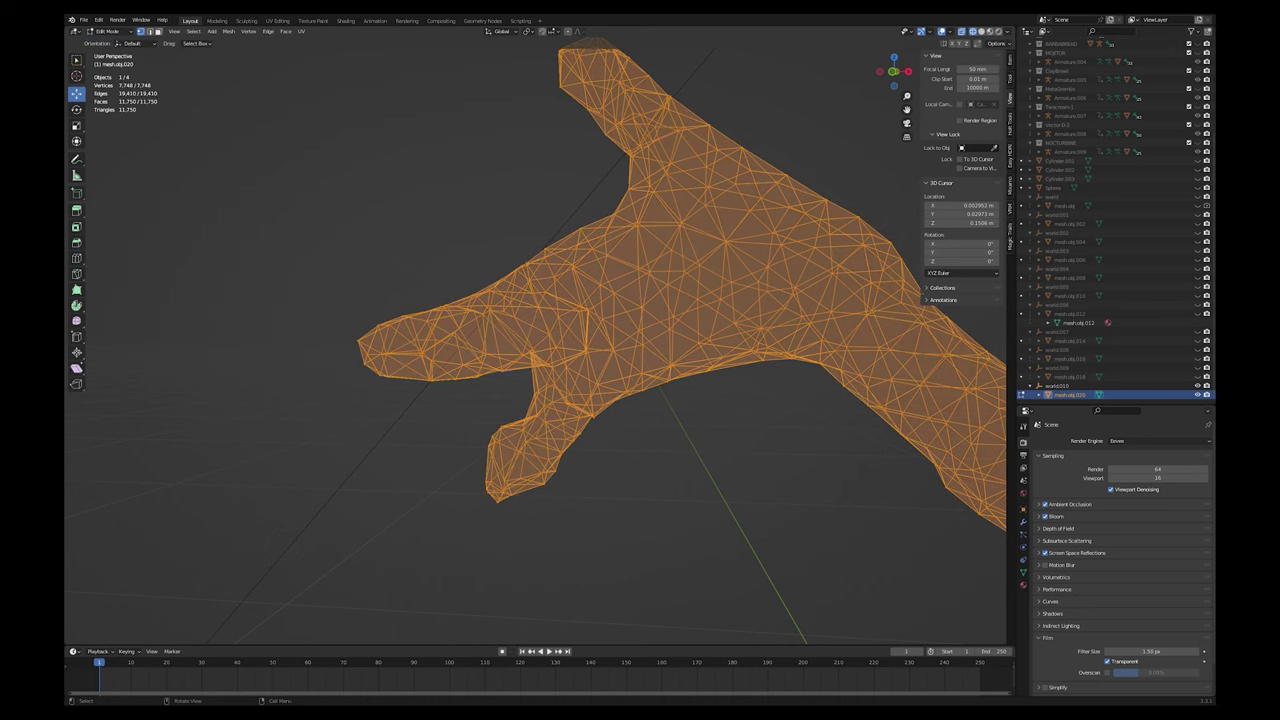
click(497, 502)
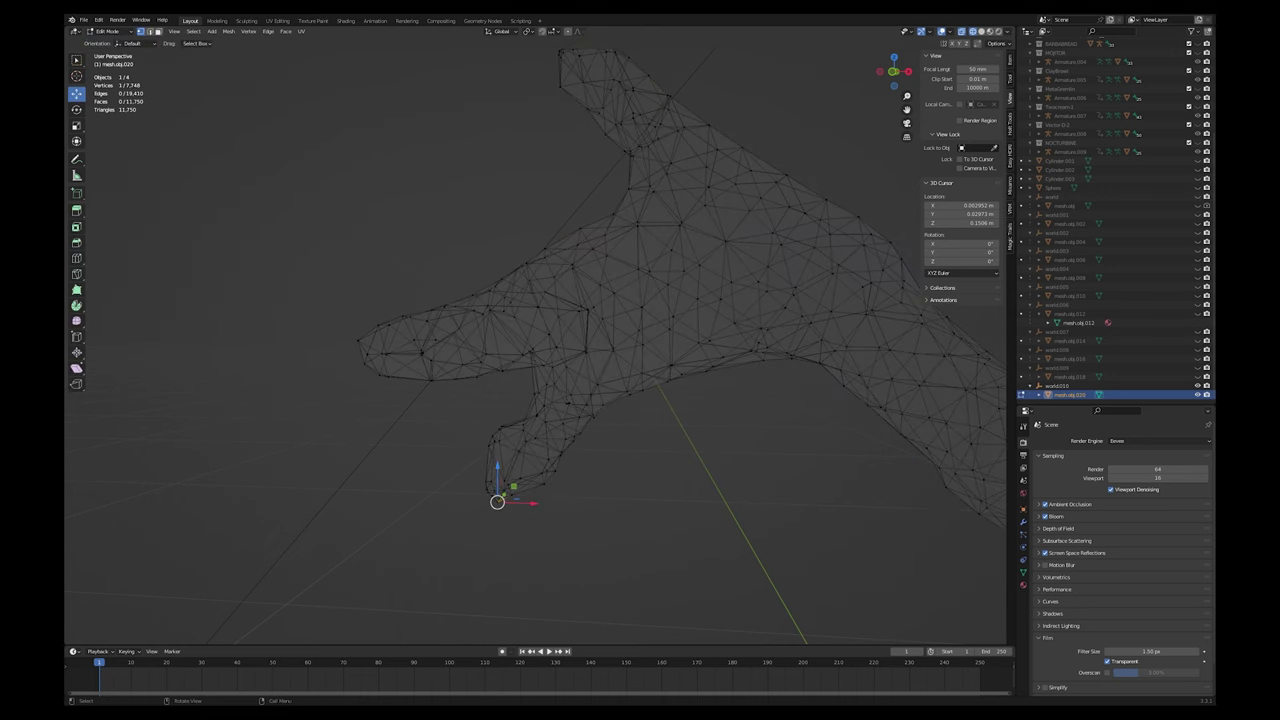
drag(549, 531, 481, 467)
middle_drag(481, 467, 600, 476)
drag(835, 519, 839, 518)
key(alt+a)
Examine the mesh topology from the arm to the whole body in Edit Mode and return to solid shading
middle_drag(839, 518, 768, 514)
scroll(768, 514, down, 5)
scroll(768, 514, down, 4)
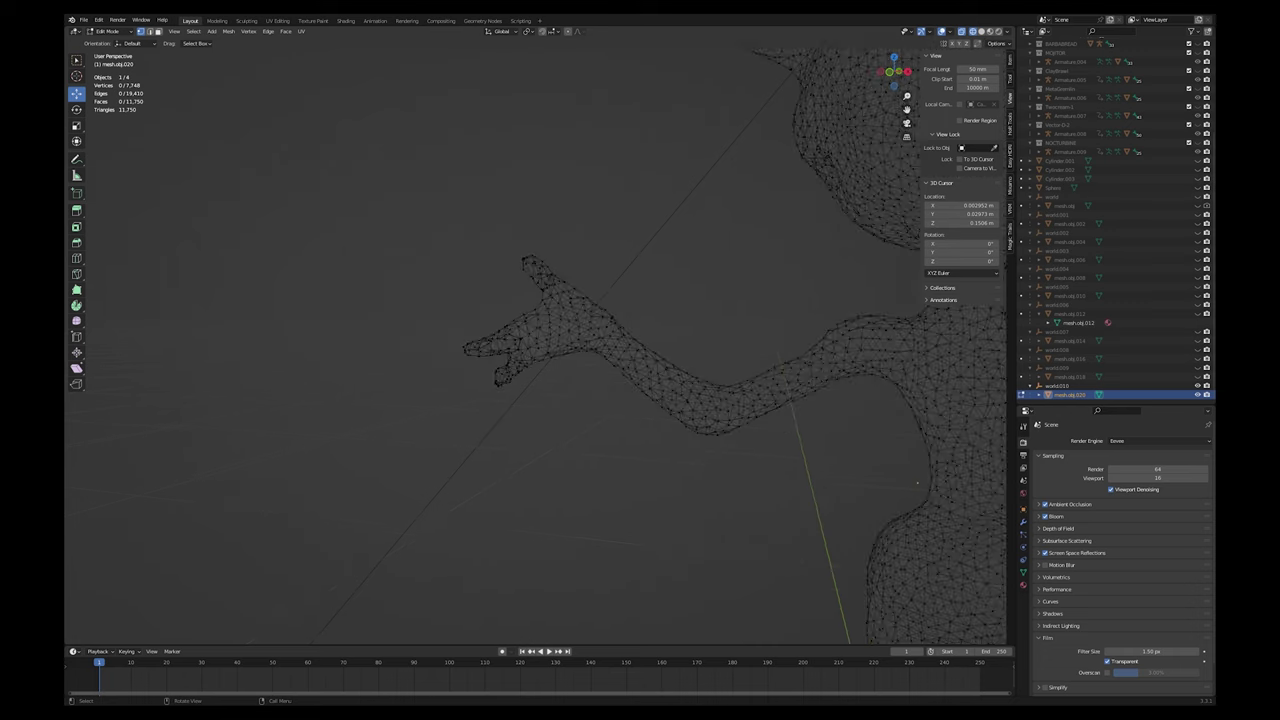
scroll(768, 514, up, 1)
scroll(768, 514, down, 1)
middle_drag(610, 610, 557, 640)
mouse_move(557, 480)
middle_down()
mouse_move(430, 470)
mouse_move(550, 472)
mouse_move(535, 475)
middle_up()
key(shift+z)
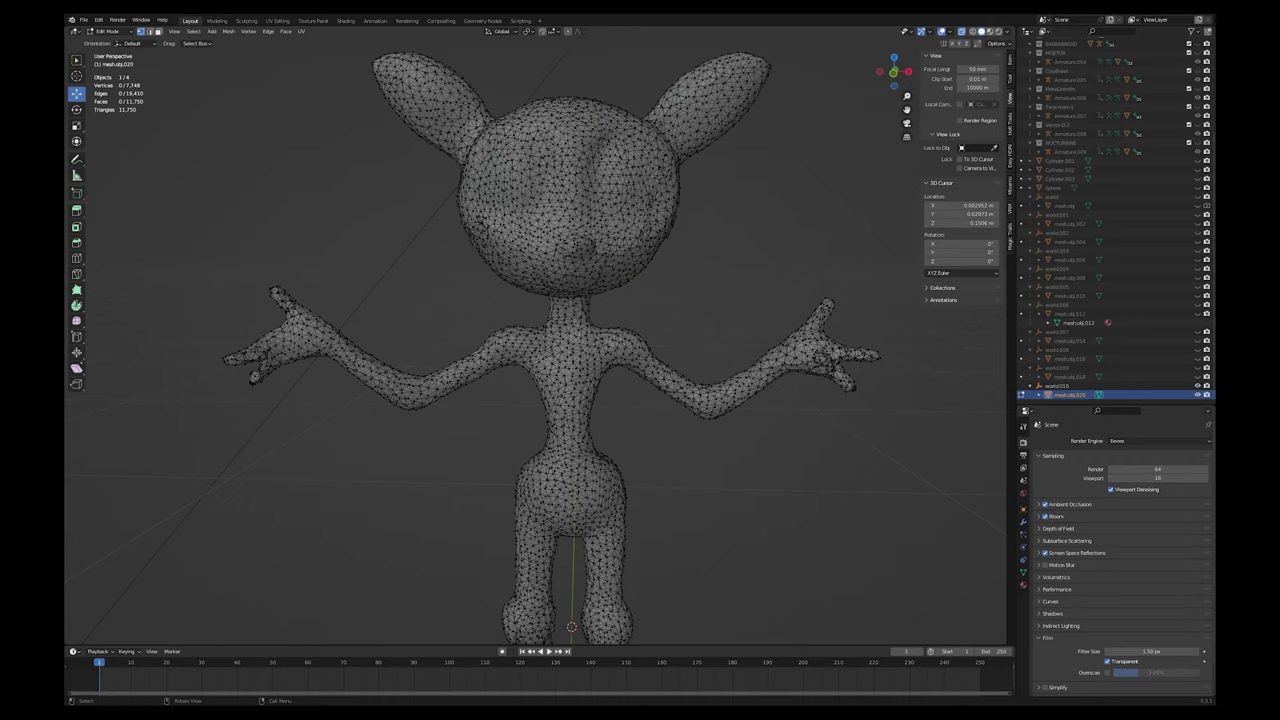
Return to Object Mode, deselect the alien mesh, and view the solid-shaded character from the front
key(Tab)
scroll(536, 345, down, 3)
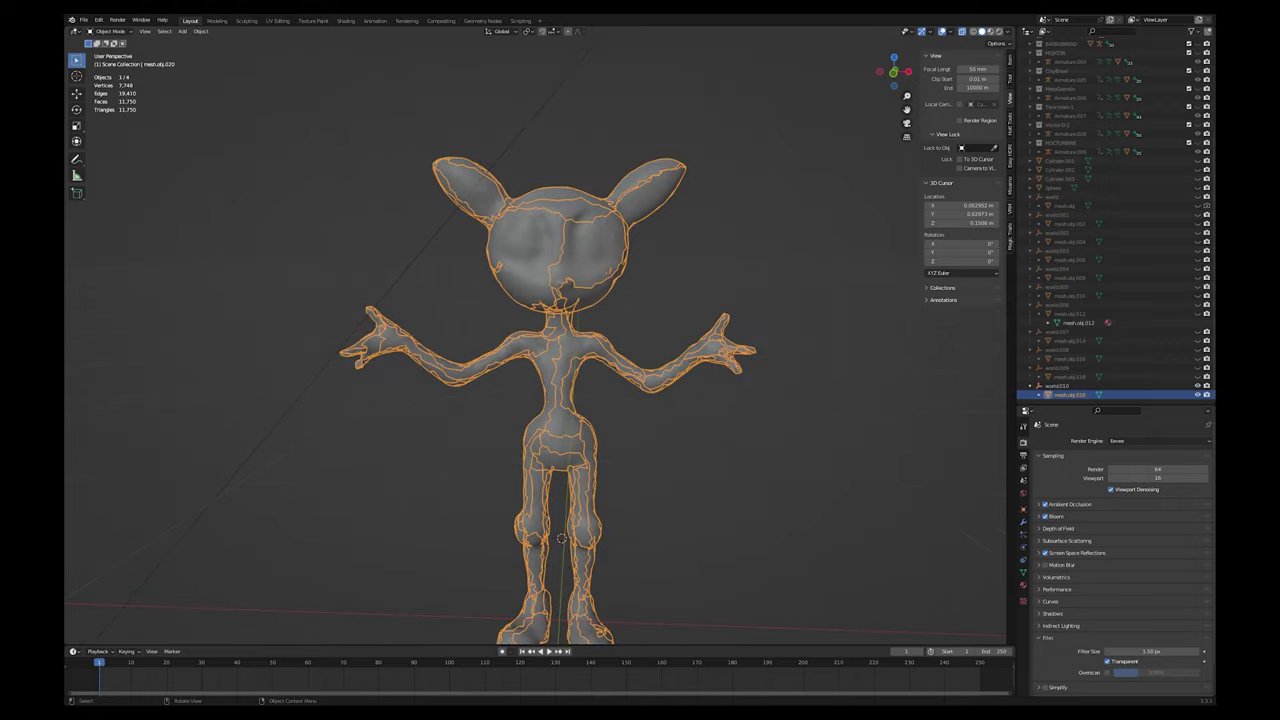
key(alt+a)
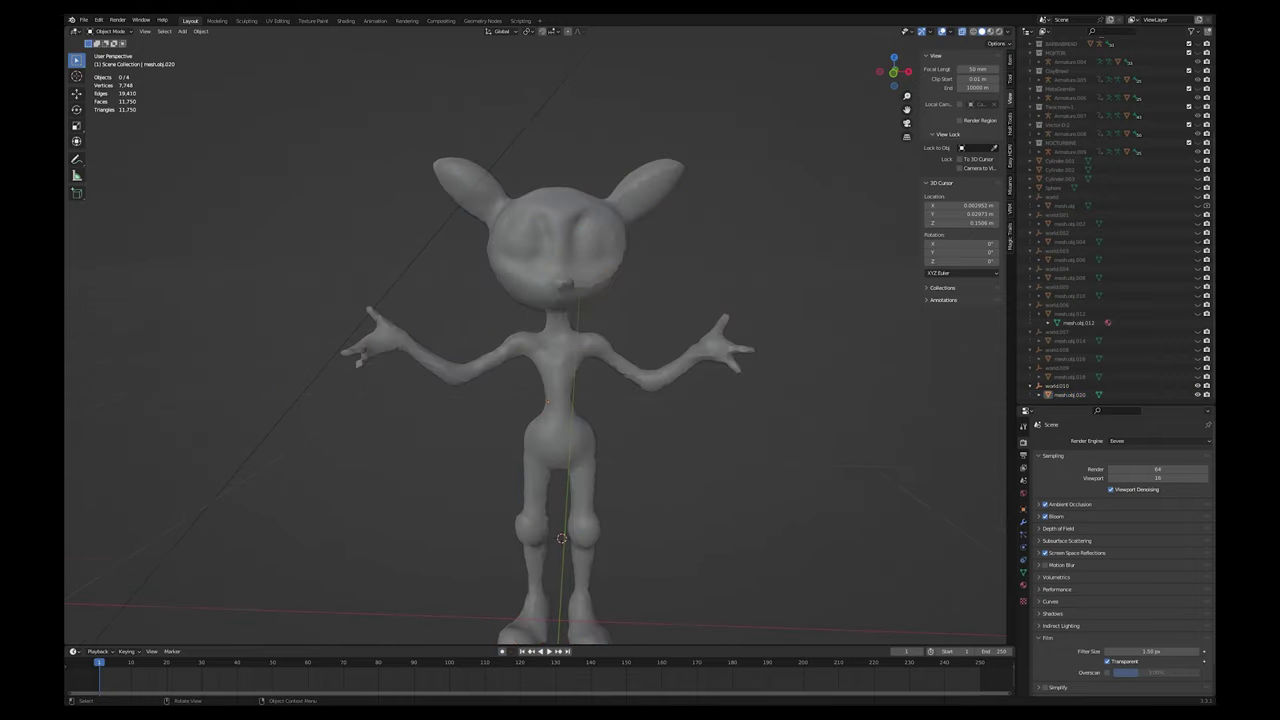
scroll(538, 342, down, 1)
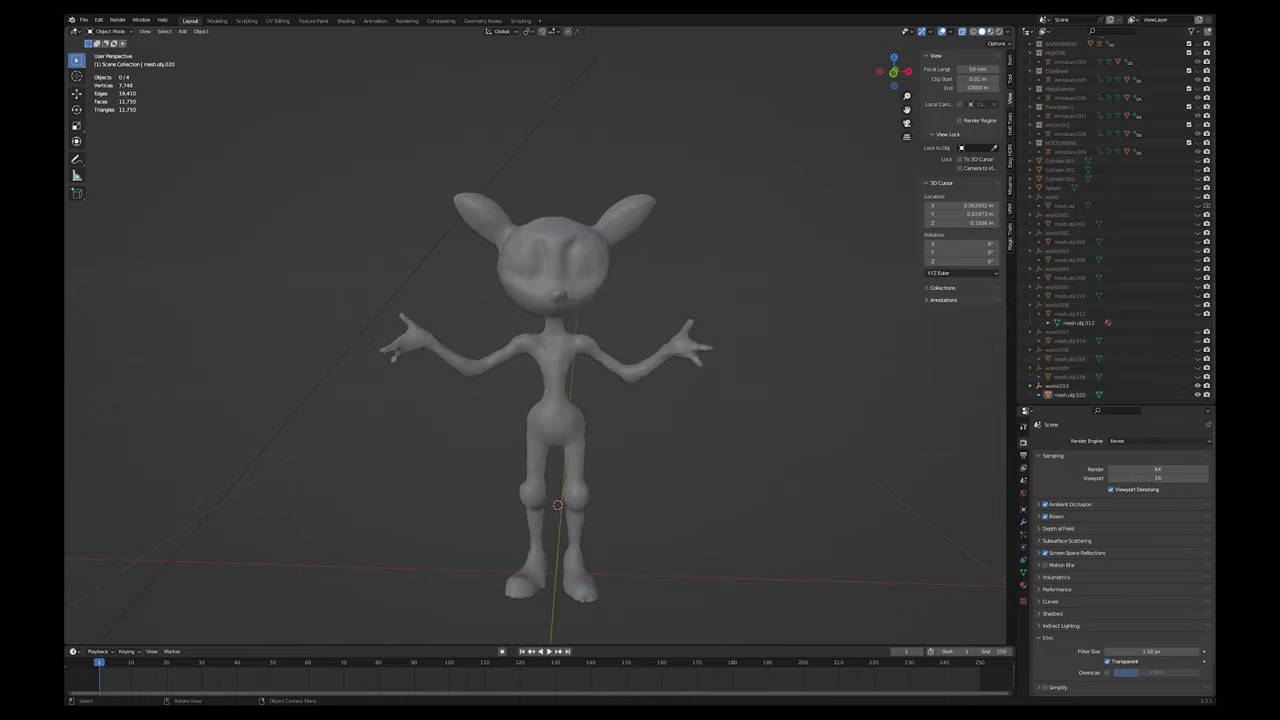
scroll(538, 342, up, 2)
middle_drag(538, 342, 576, 340)
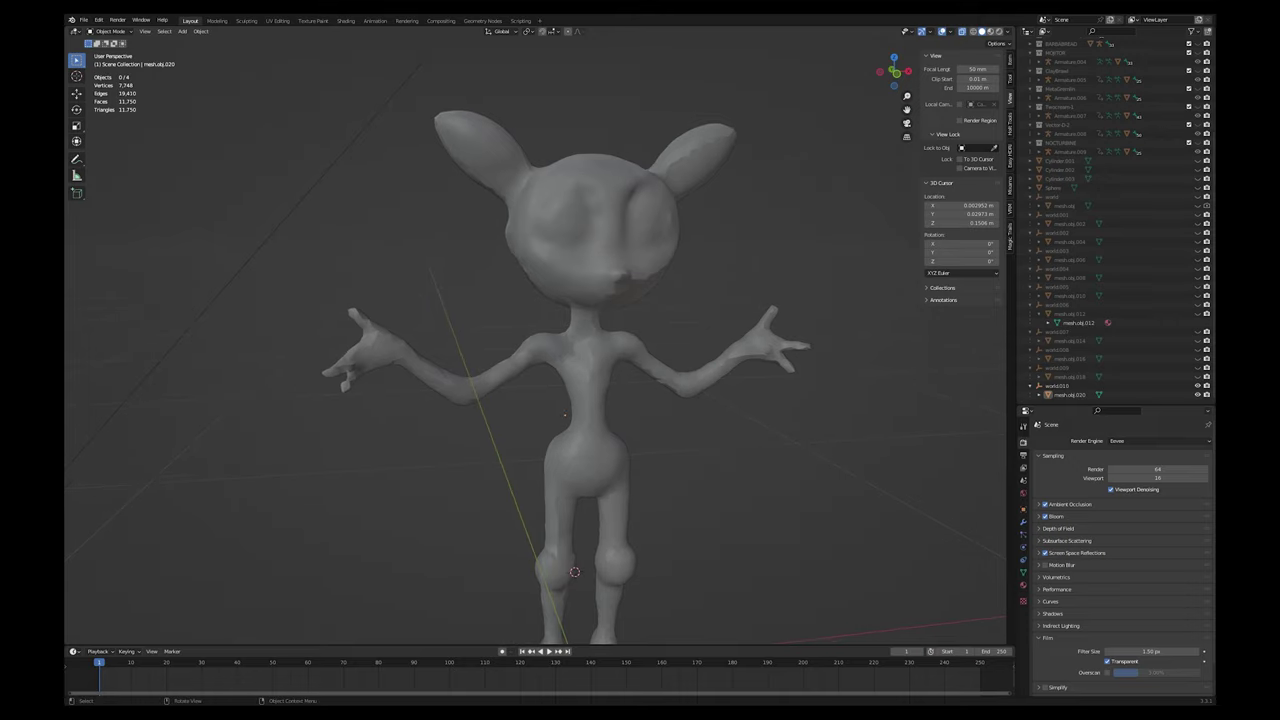
Enlarge the interface through the preferences
click(99, 19)
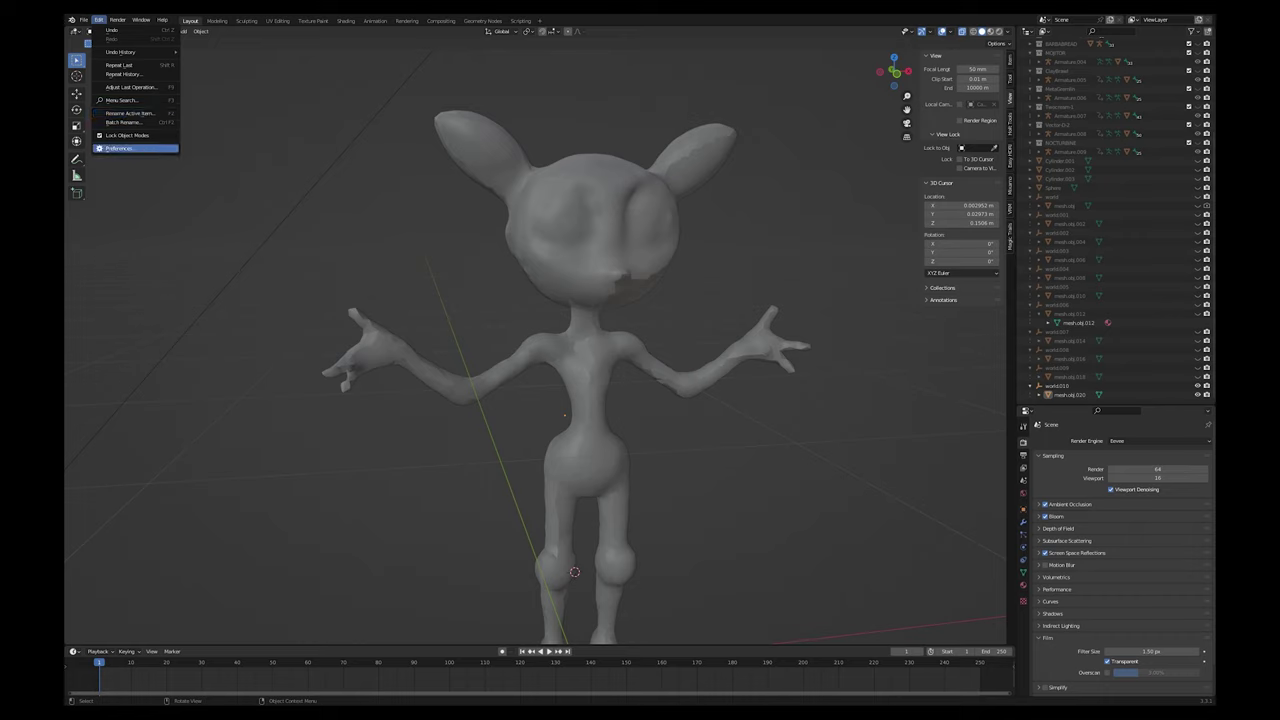
click(121, 148)
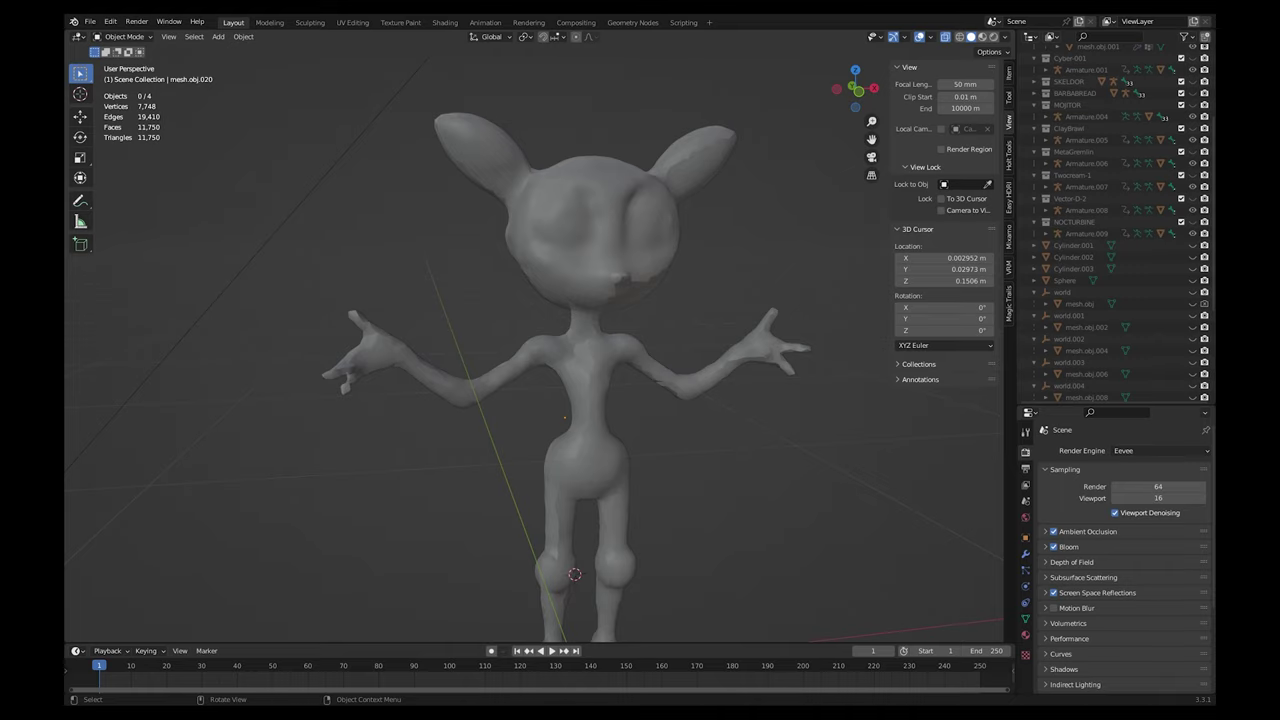
View the full solid-shaded alien from slightly different front angles and frame it centrally
scroll(534, 360, down, 3)
middle_drag(534, 360, 516, 356)
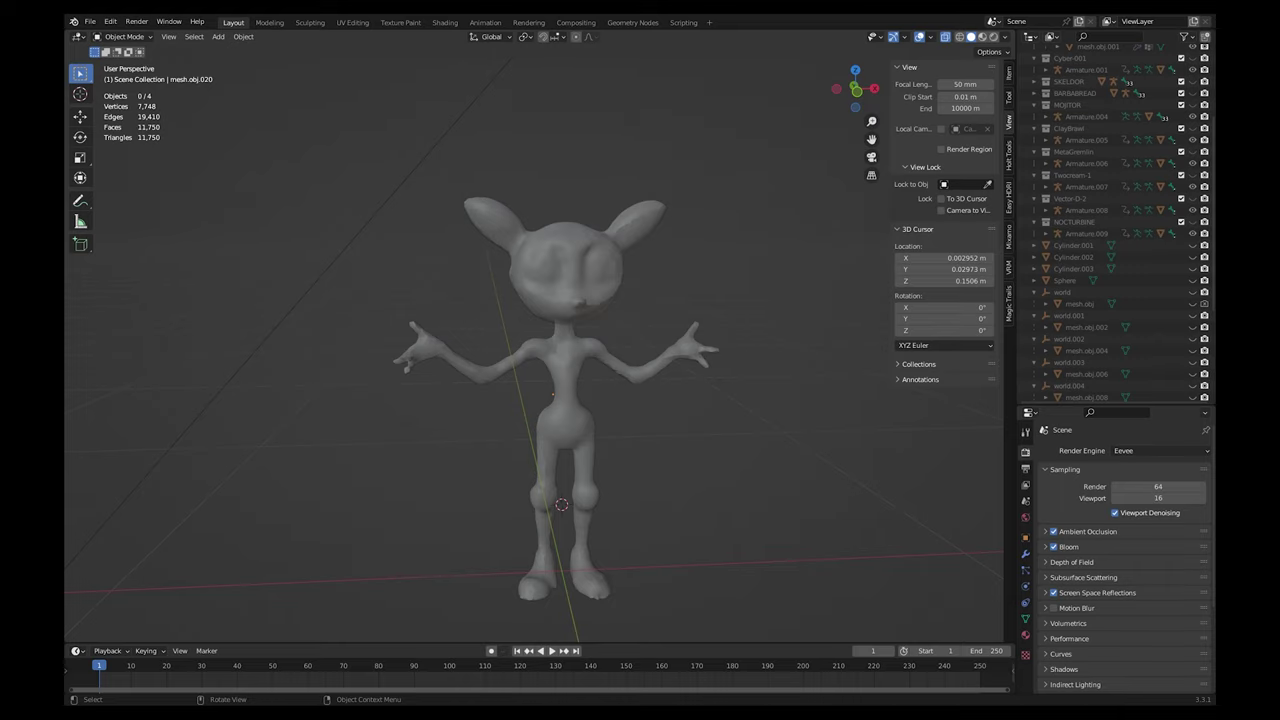
scroll(541, 360, up, 2)
middle_drag(541, 360, 523, 358)
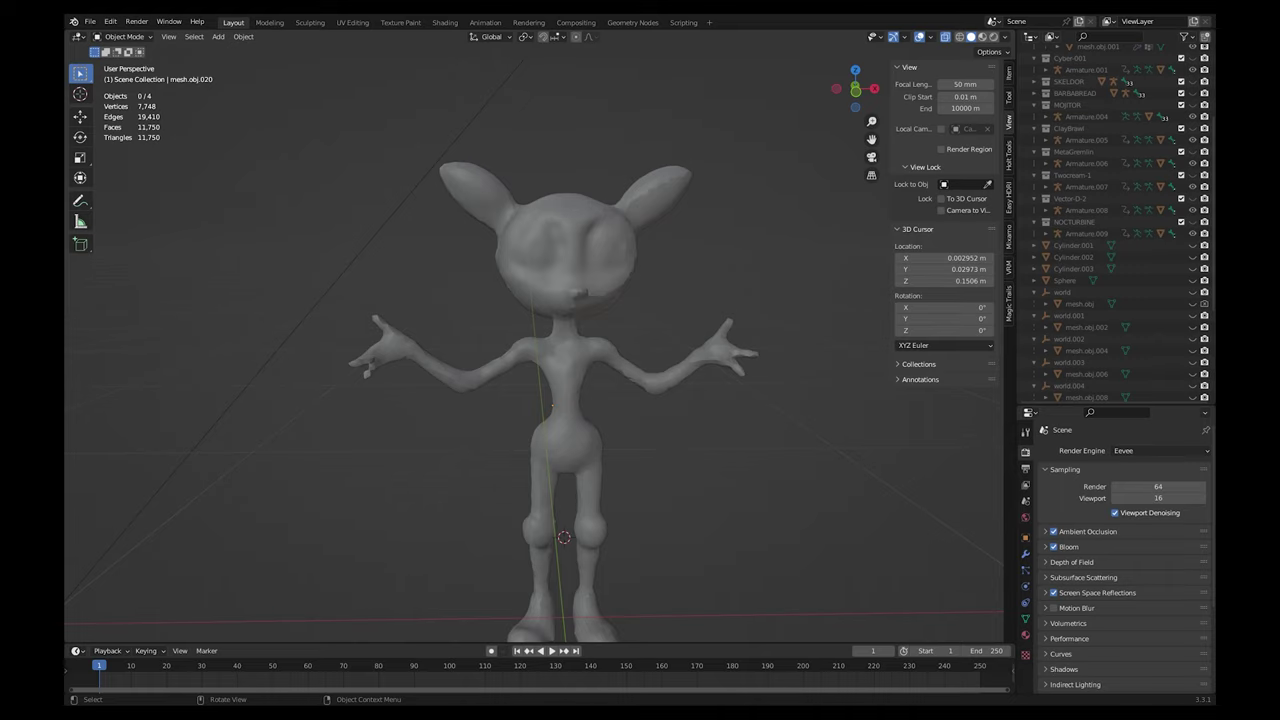
scroll(535, 340, down, 1)
middle_drag(545, 345, 543, 331)
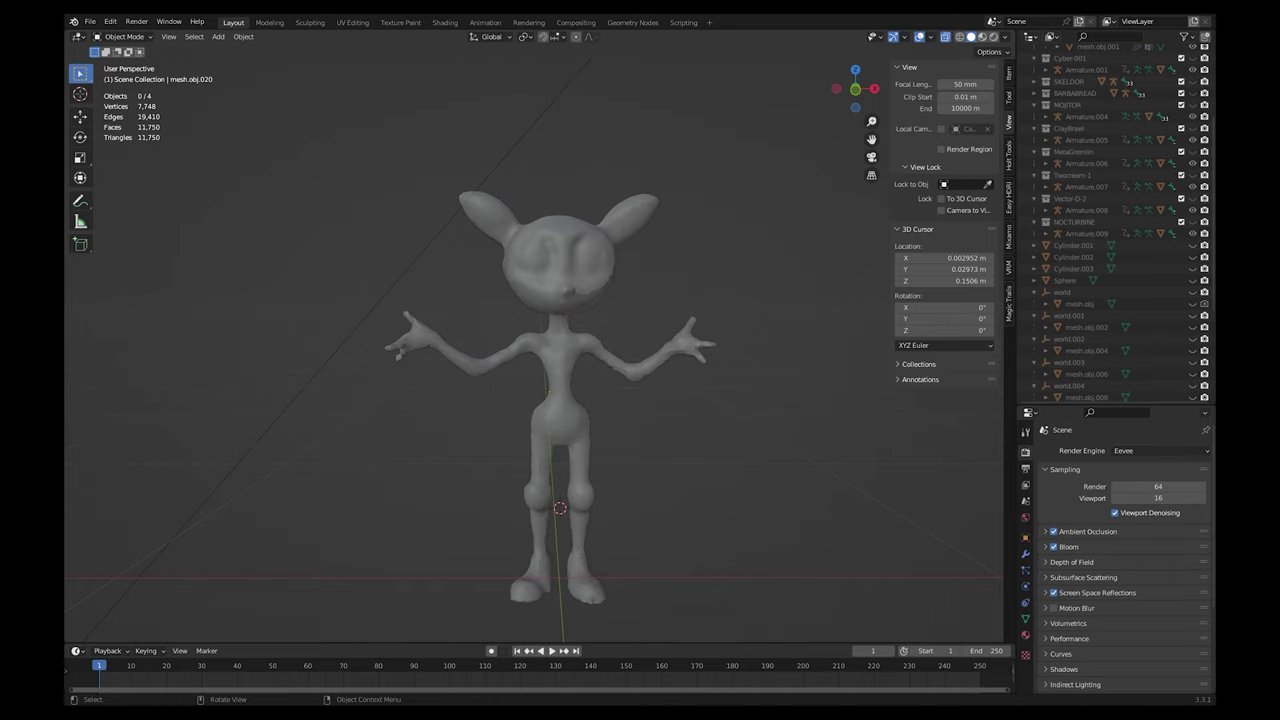
shift+middle_drag(545, 345, 518, 329)
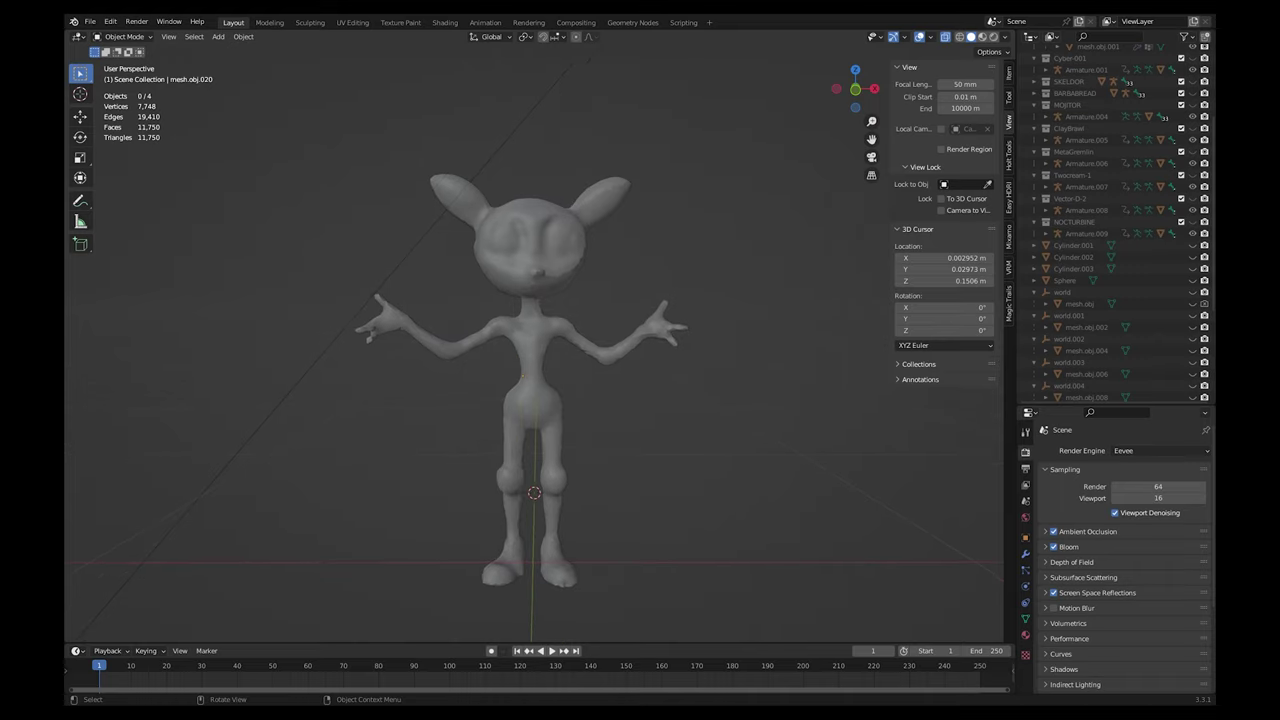
scroll(533, 340, up, 1)
scroll(533, 340, down, 2)
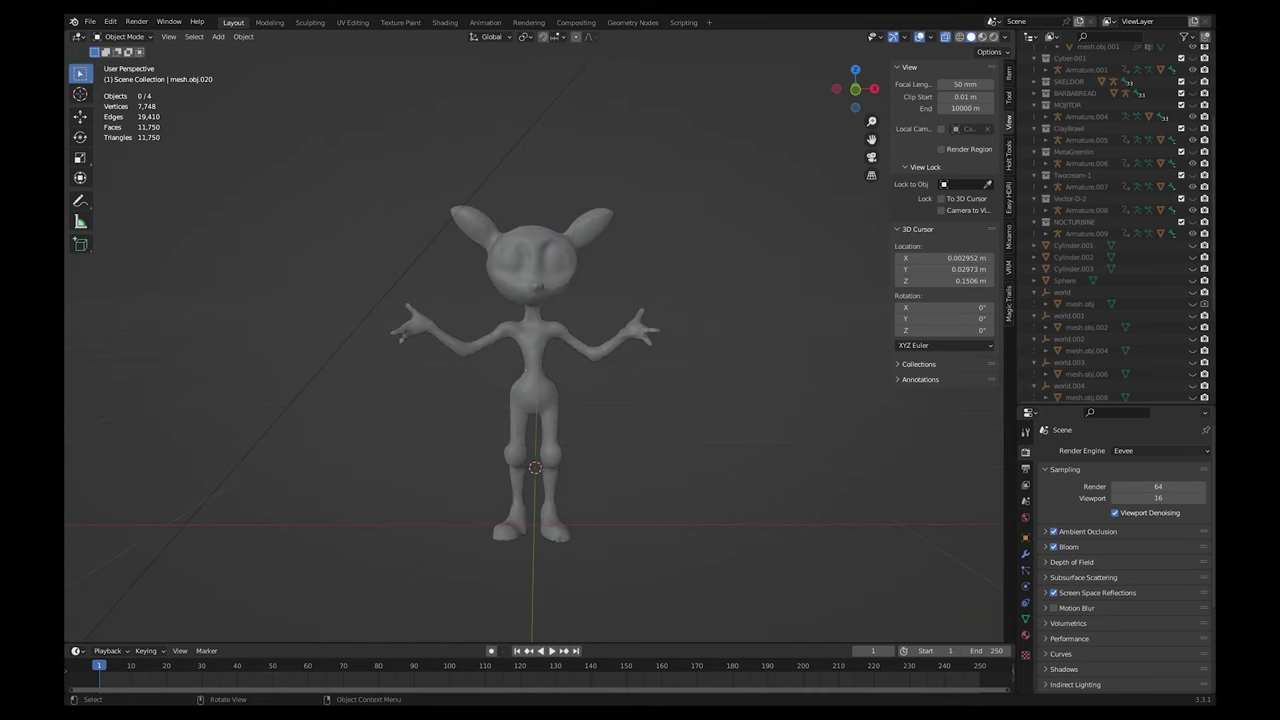
Select the alien character's mesh and export it in FBX format
click(533, 345)
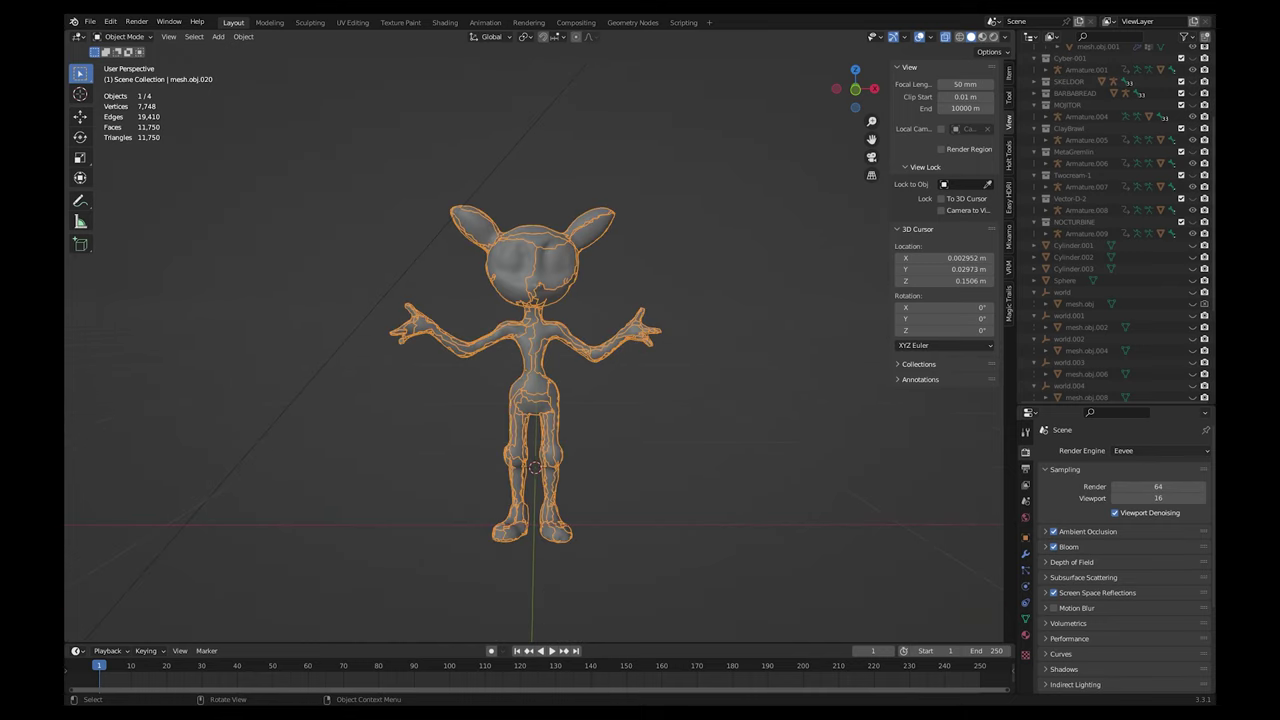
key(alt+a)
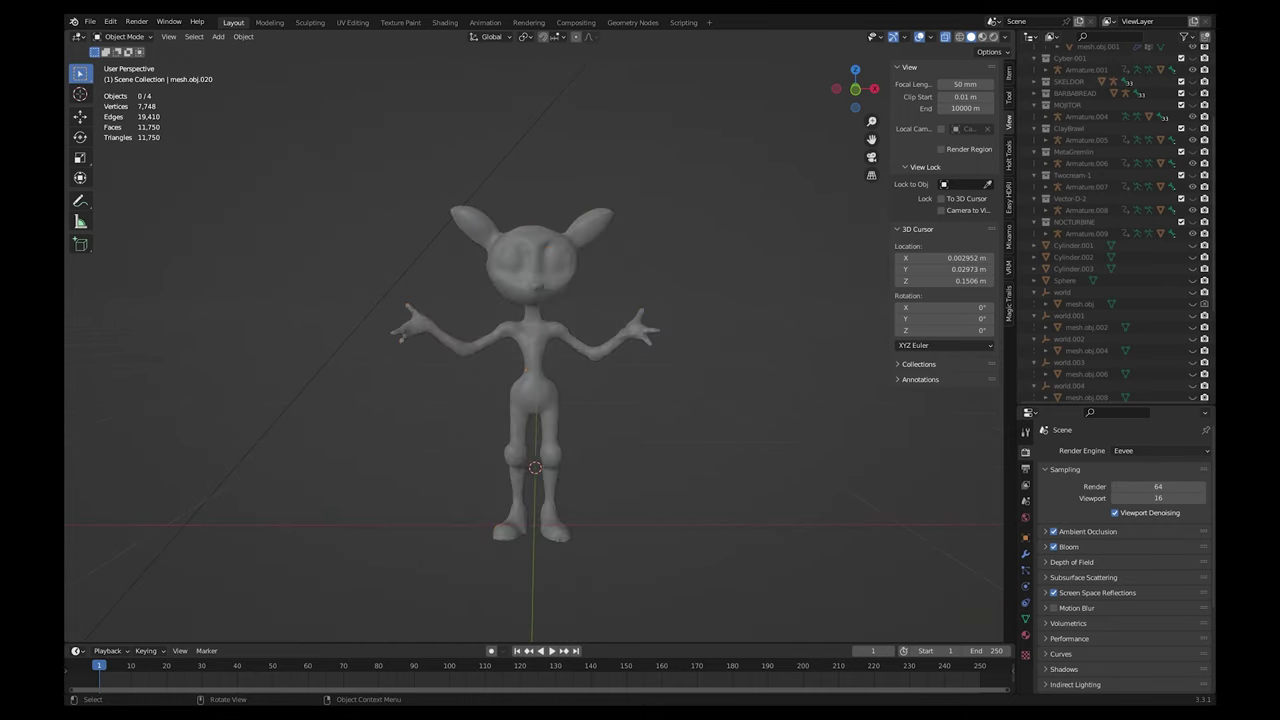
click(533, 345)
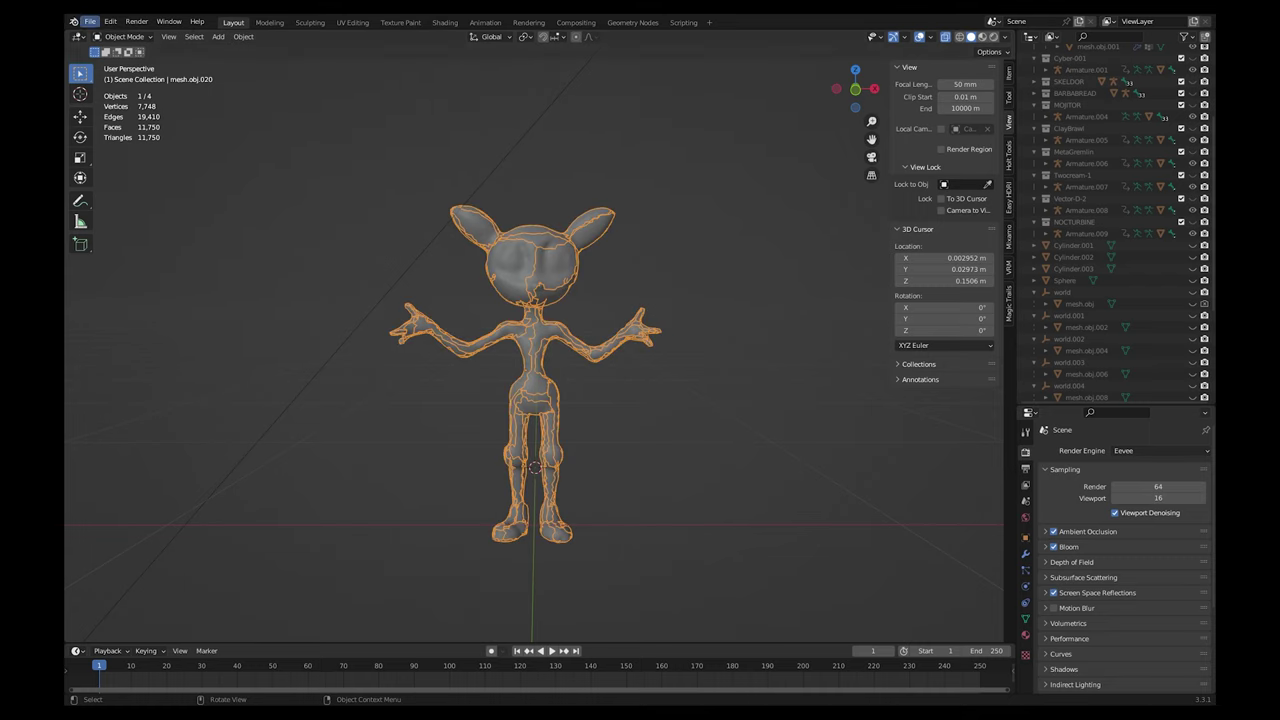
click(89, 21)
mouse_move(140, 190)
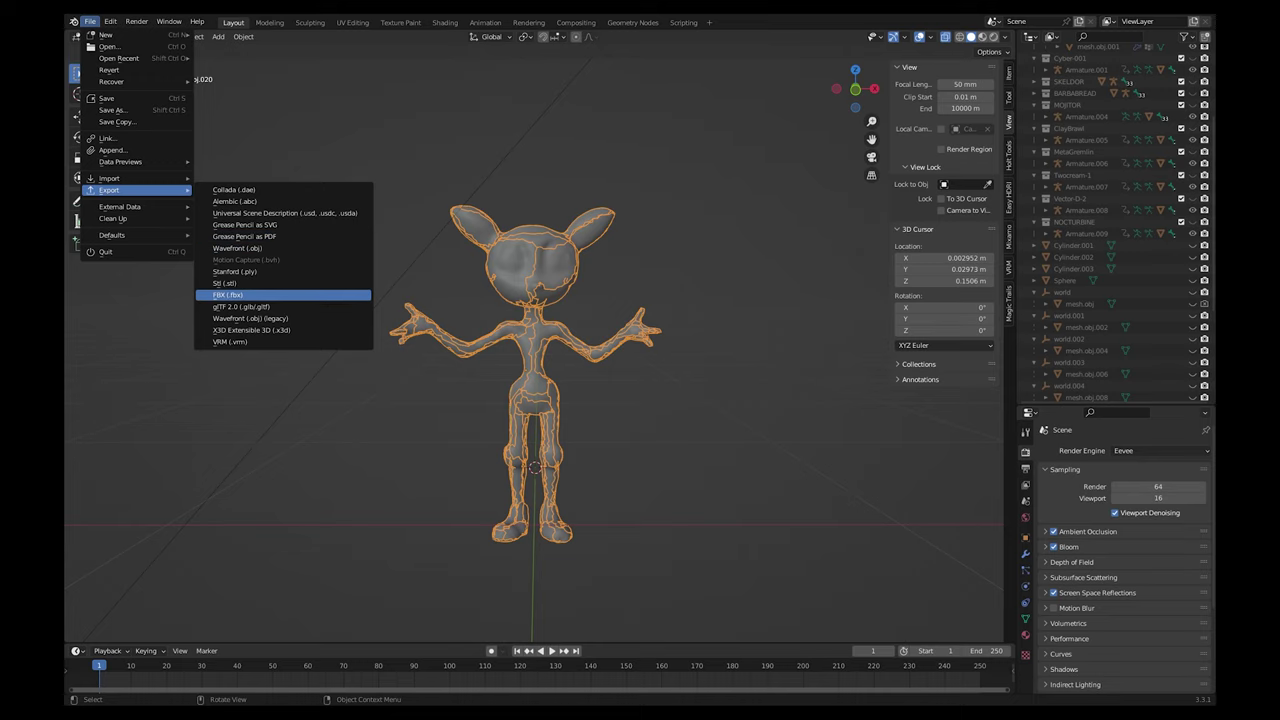
click(228, 295)
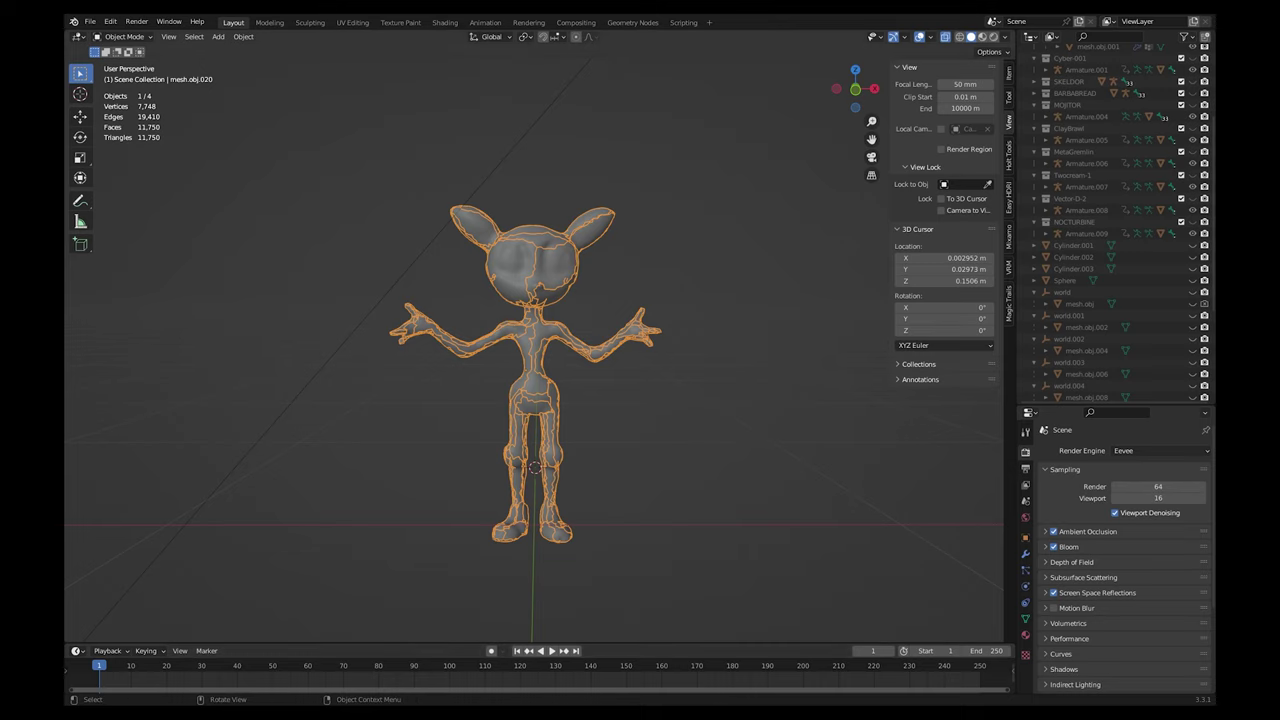
click(90, 21)
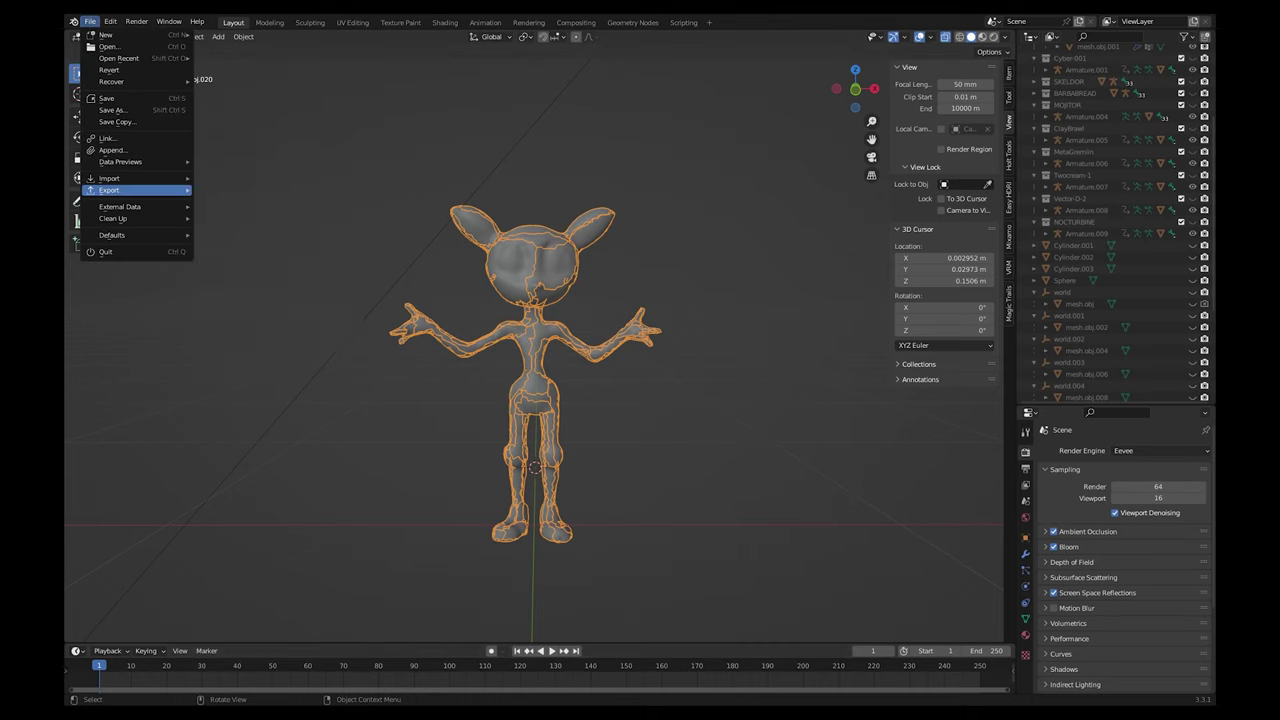
mouse_move(110, 190)
click(228, 295)
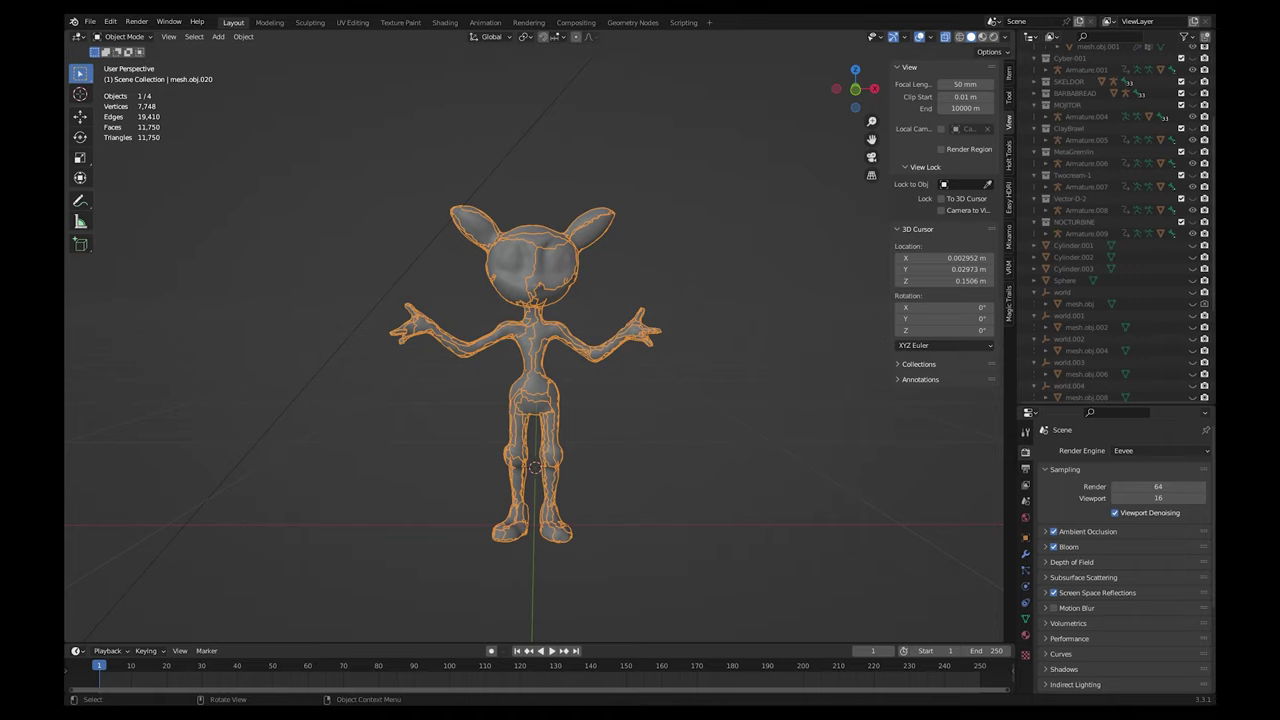
Examine the solid-shaded alien from the front, both up close and at full height
key(alt+a)
mouse_move(500, 400)
middle_down()
mouse_move(595, 408)
mouse_move(655, 392)
mouse_move(715, 412)
mouse_move(640, 398)
mouse_move(585, 412)
mouse_move(455, 404)
mouse_move(474, 410)
mouse_move(484, 455)
mouse_move(484, 405)
mouse_move(503, 400)
mouse_move(503, 418)
middle_up()
scroll(484, 455, up, 6)
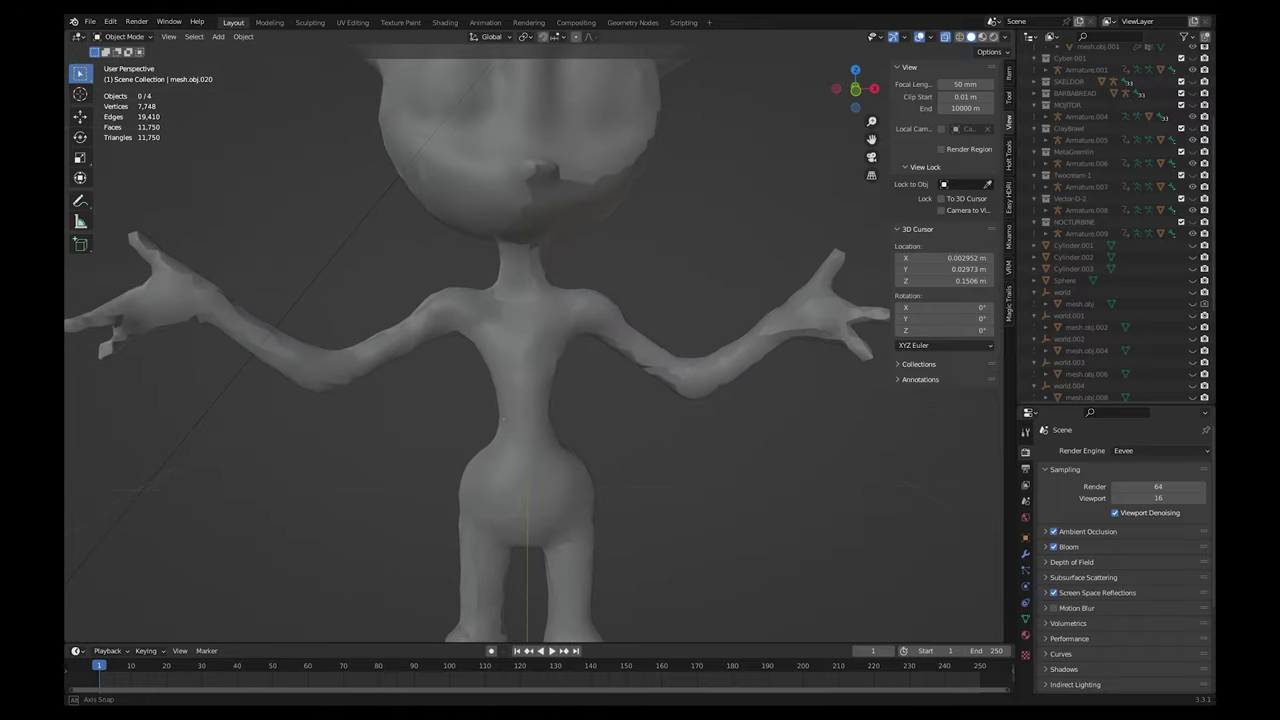
scroll(534, 342, down, 8)
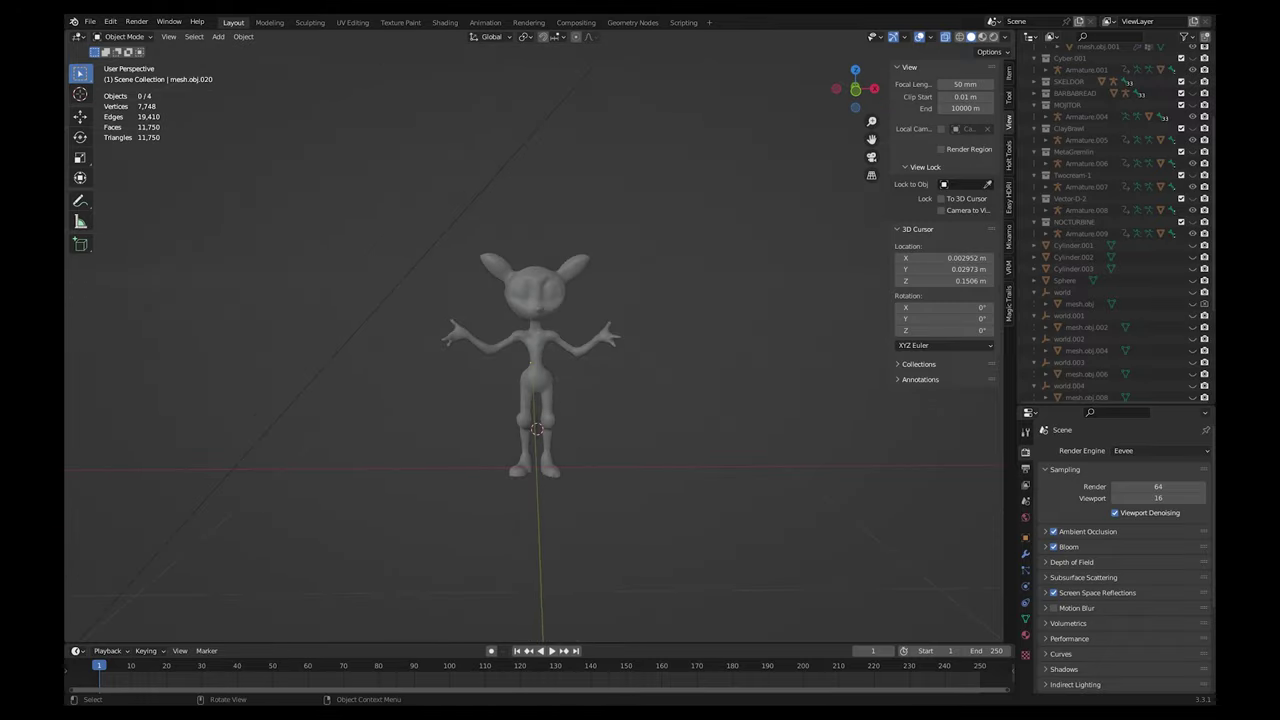
scroll(534, 342, up, 2)
scroll(530, 380, down, 2)
click(534, 350)
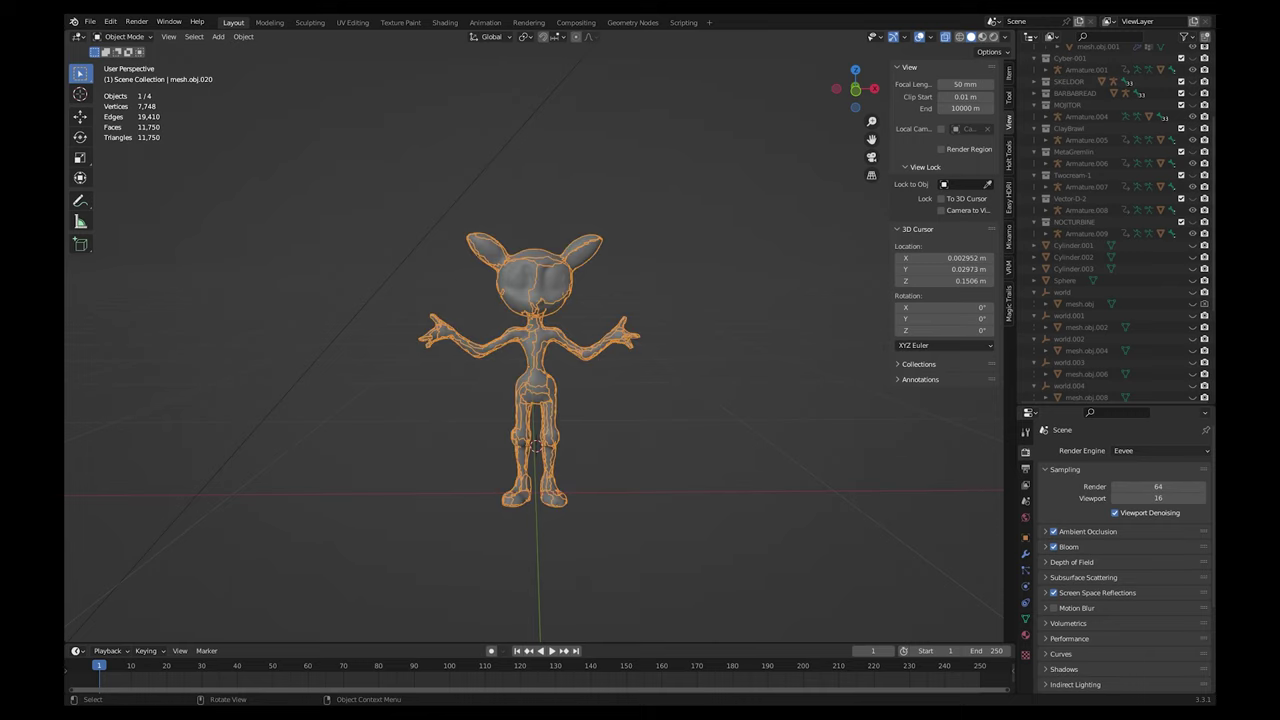
Examine the solid-shaded alien's back and side up close, and leave its mesh deselected
middle_drag(534, 350, 702, 338)
click(652, 350)
click(578, 372)
click(652, 350)
scroll(702, 338, up, 10)
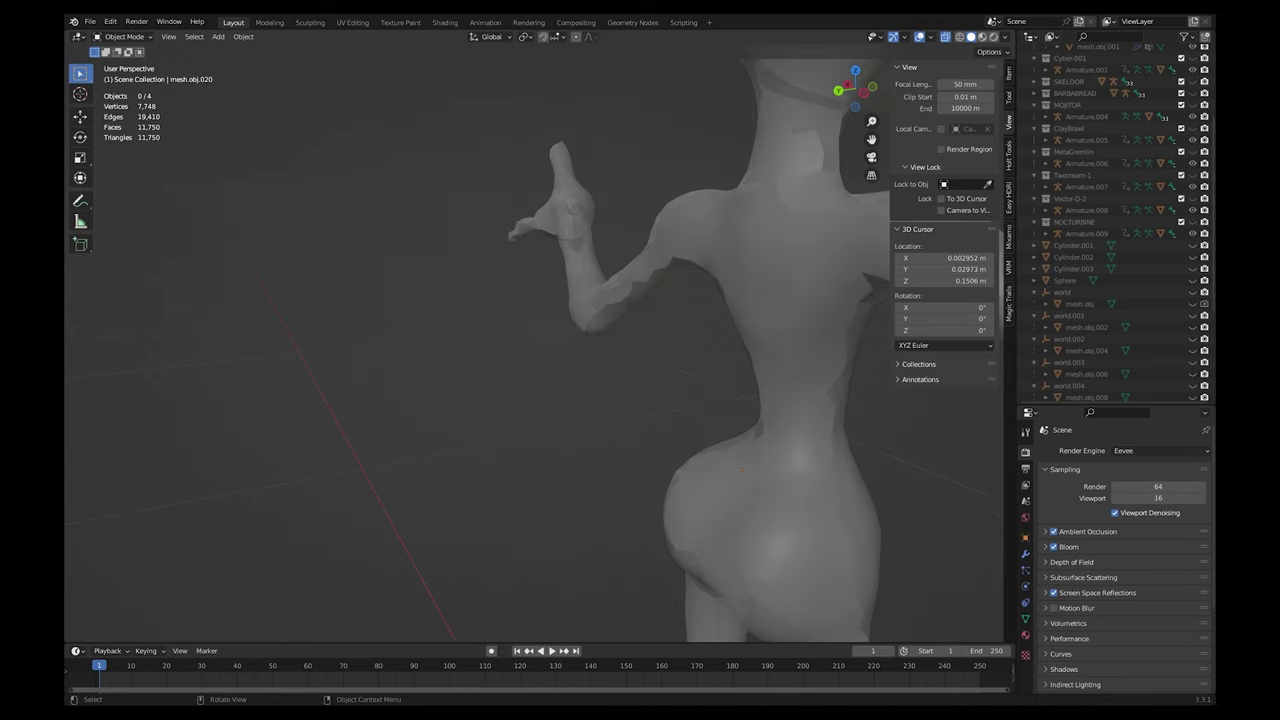
middle_drag(742, 470, 585, 417)
drag(585, 417, 750, 536)
key(alt+a)
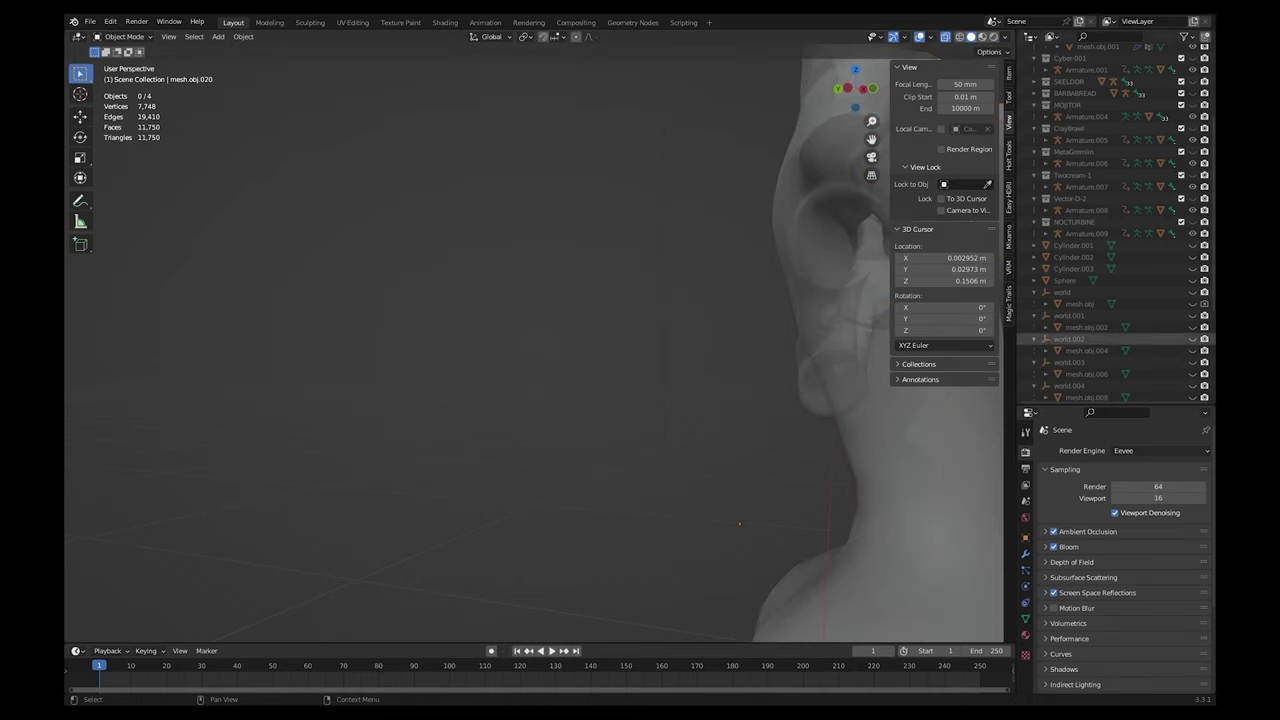
Toggle the visibility of world.010 and its mesh.obj.020 off and back on in the outliner
scroll(1116, 342, down, 7)
click(1192, 381)
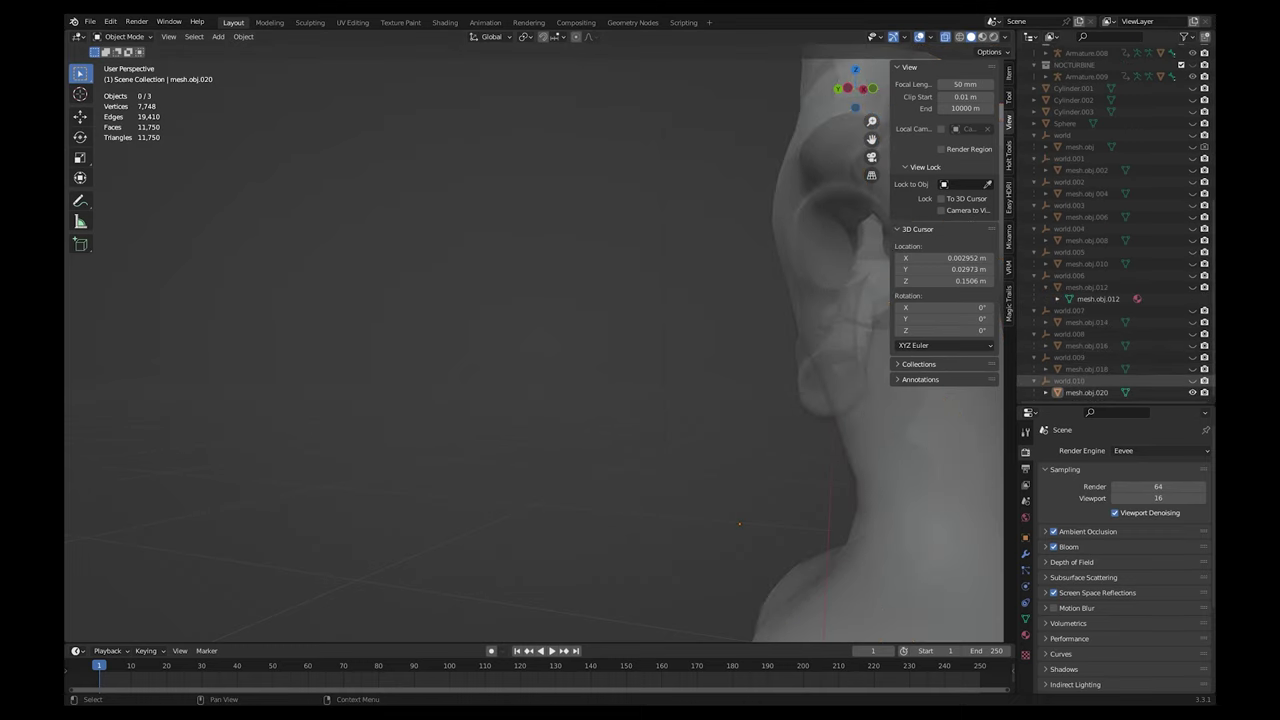
click(1192, 381)
click(1192, 393)
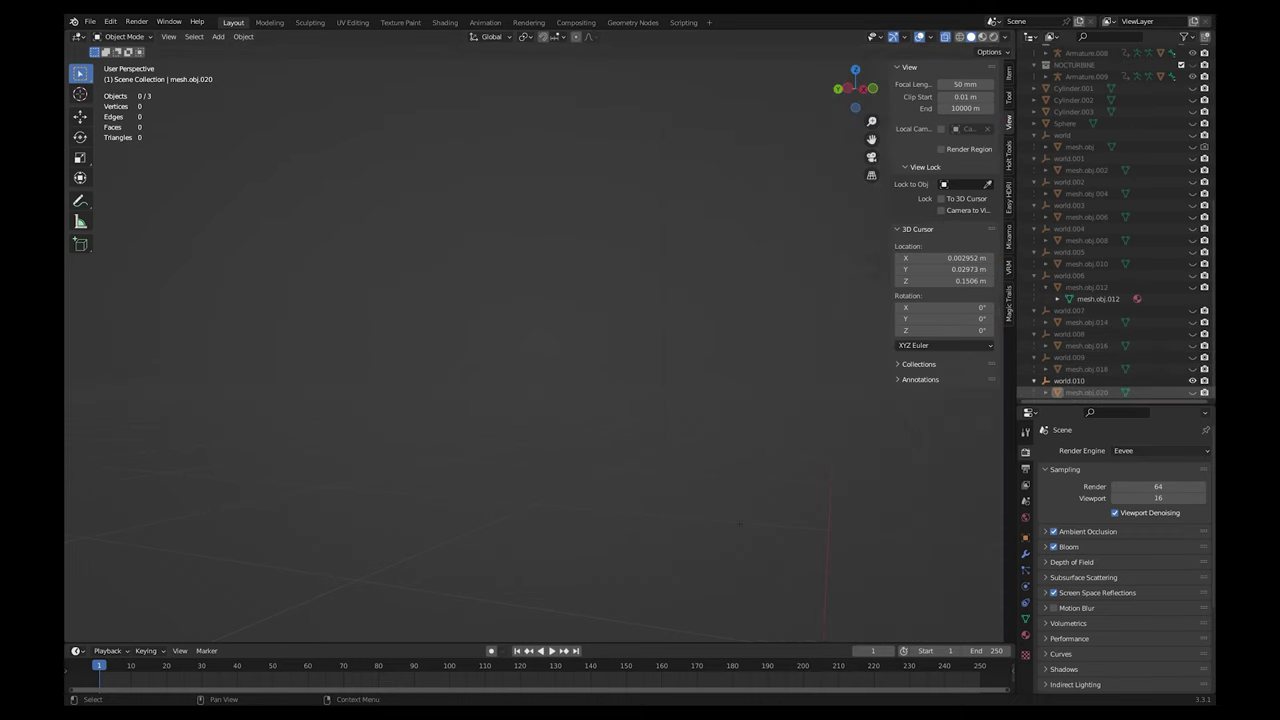
click(1192, 393)
middle_drag(740, 523, 641, 434)
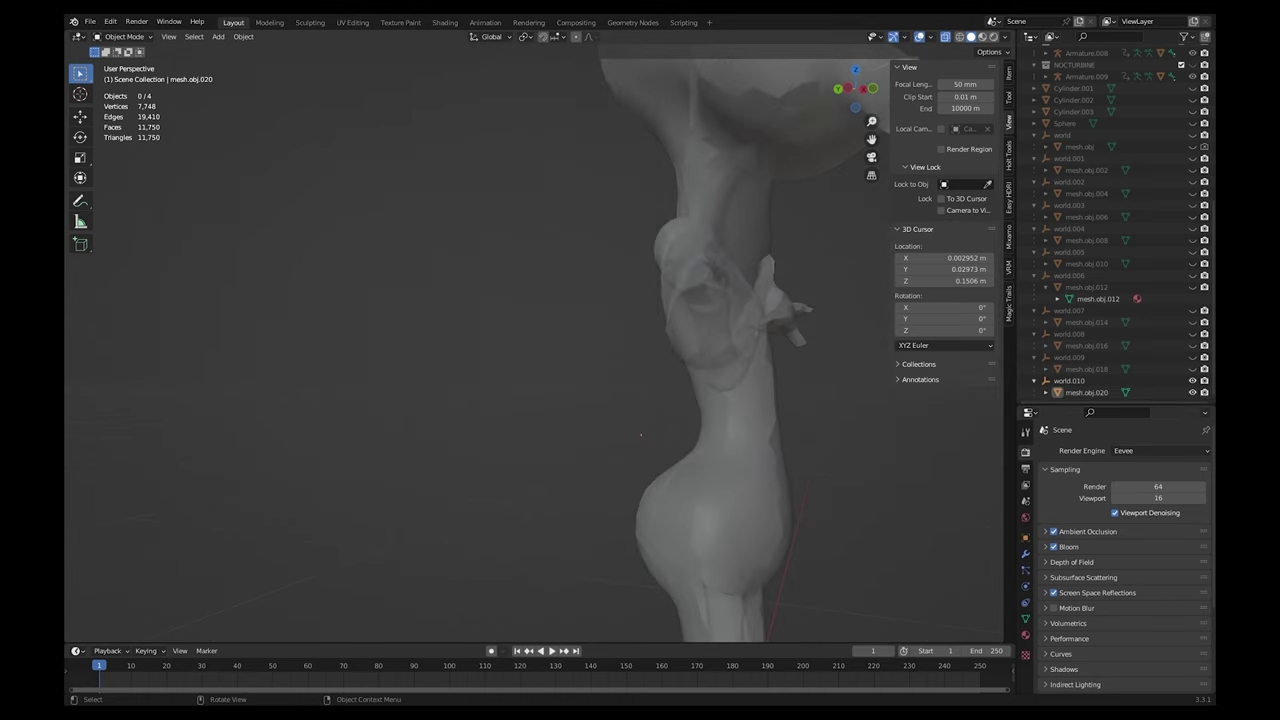
Try to delete vertices from the alien's mesh in Edit Mode, and undo the attempt
key(Tab)
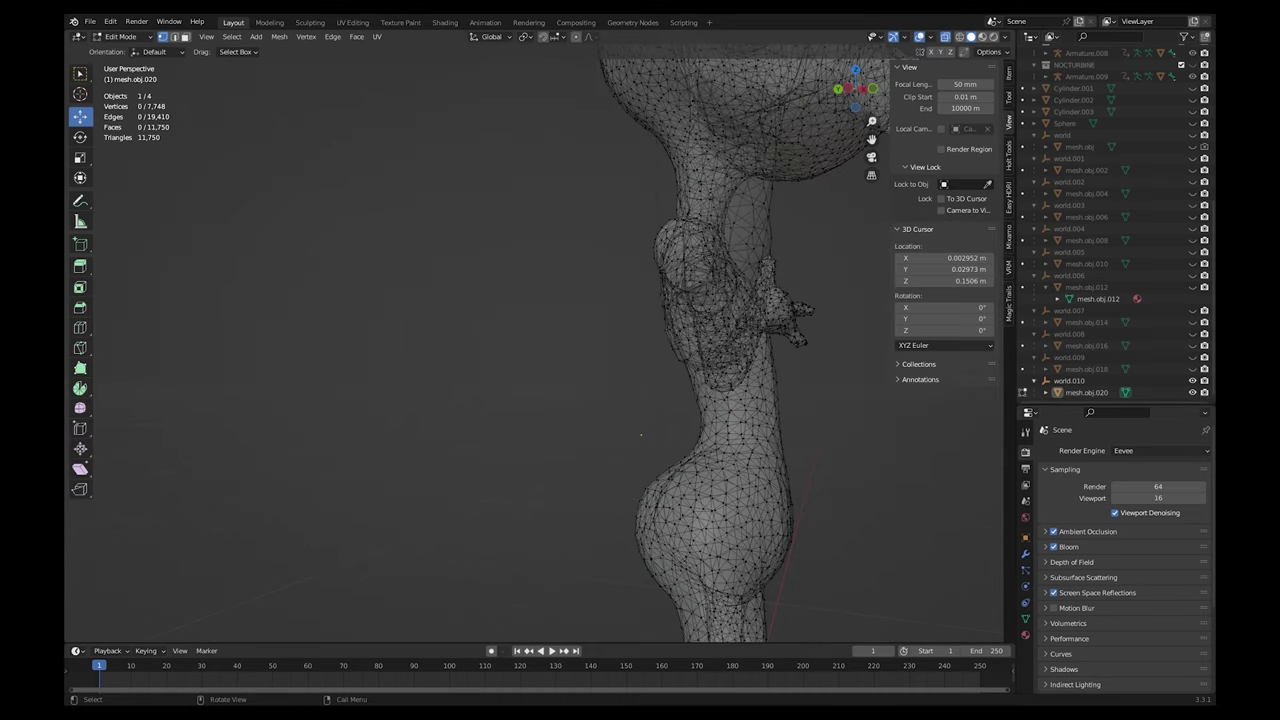
scroll(708, 496, up, 3)
drag(709, 497, 751, 535)
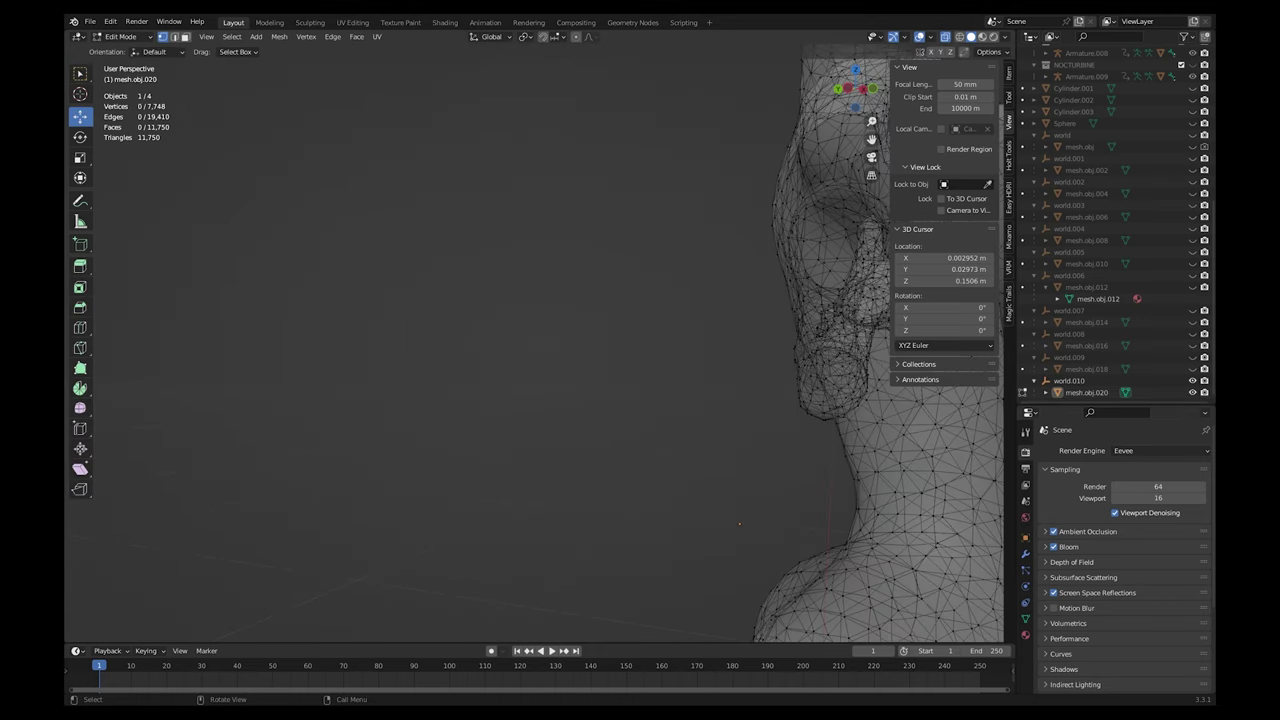
key(x)
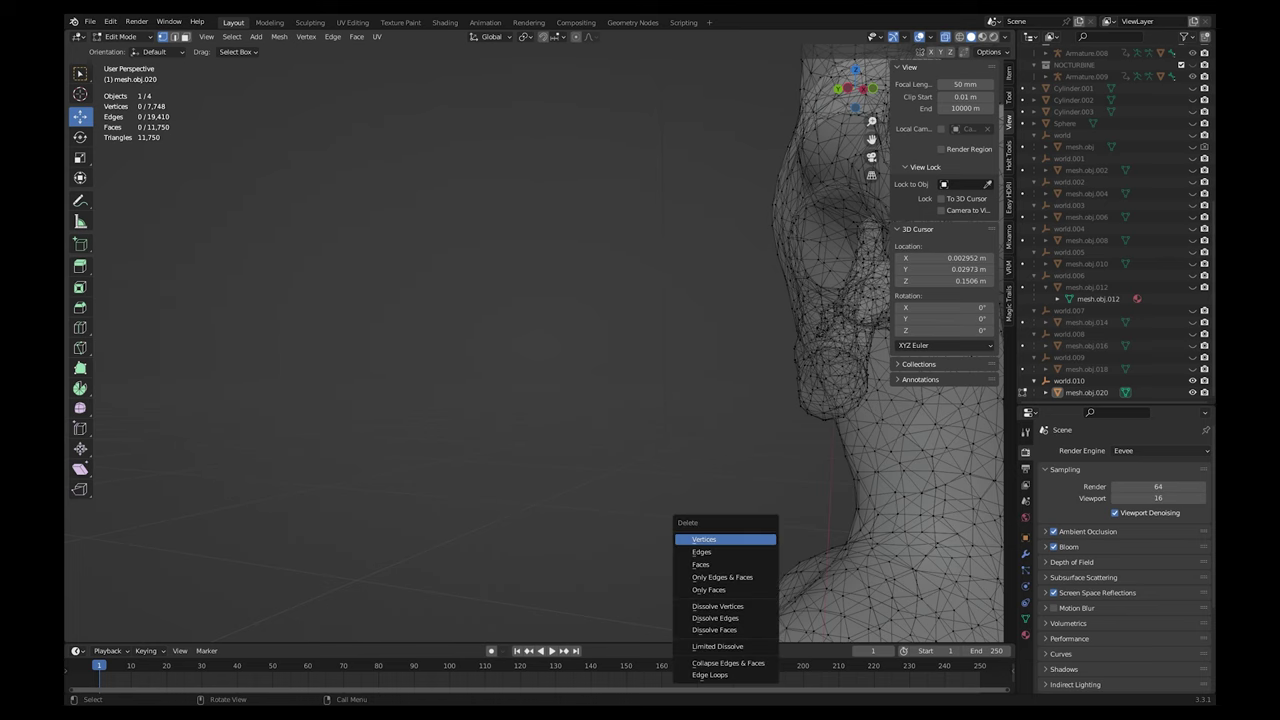
click(726, 539)
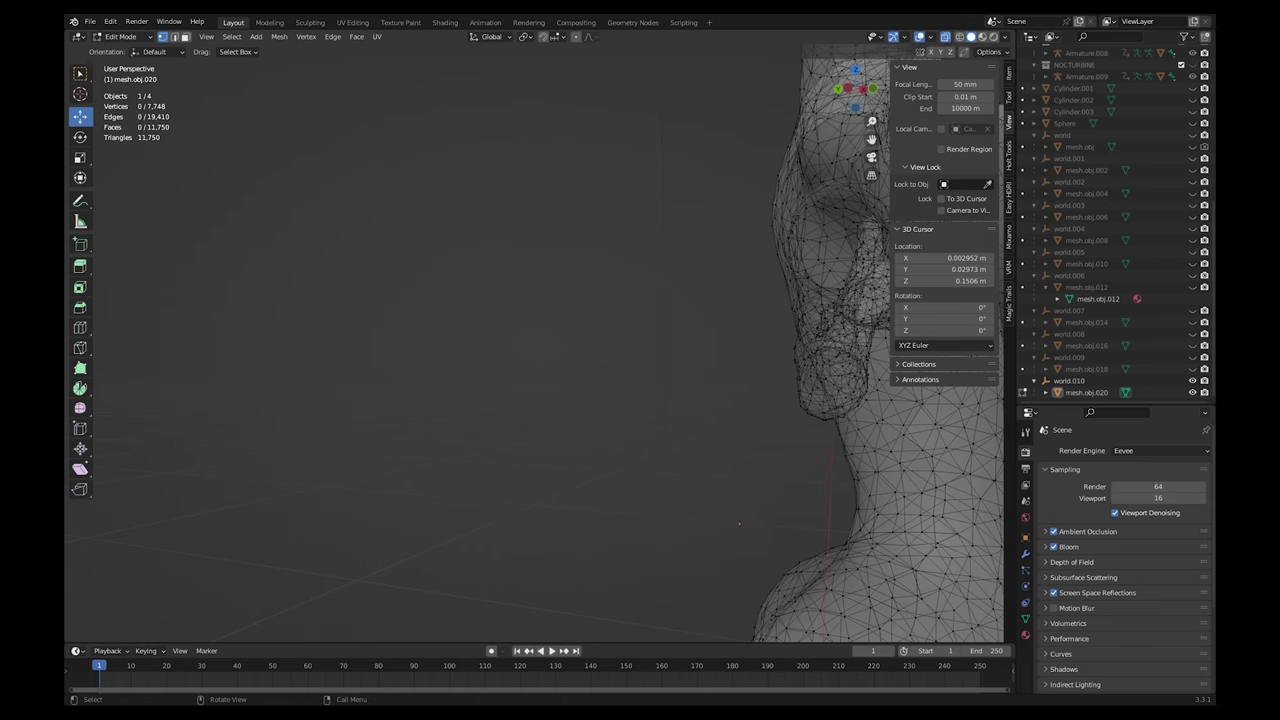
scroll(726, 530, up, 2)
key(ctrl+z)
Examine the mesh topology around the alien's head, neck and arm in Edit Mode, and return to Object Mode
middle_drag(713, 505, 604, 414)
drag(602, 412, 628, 452)
middle_drag(628, 452, 722, 558)
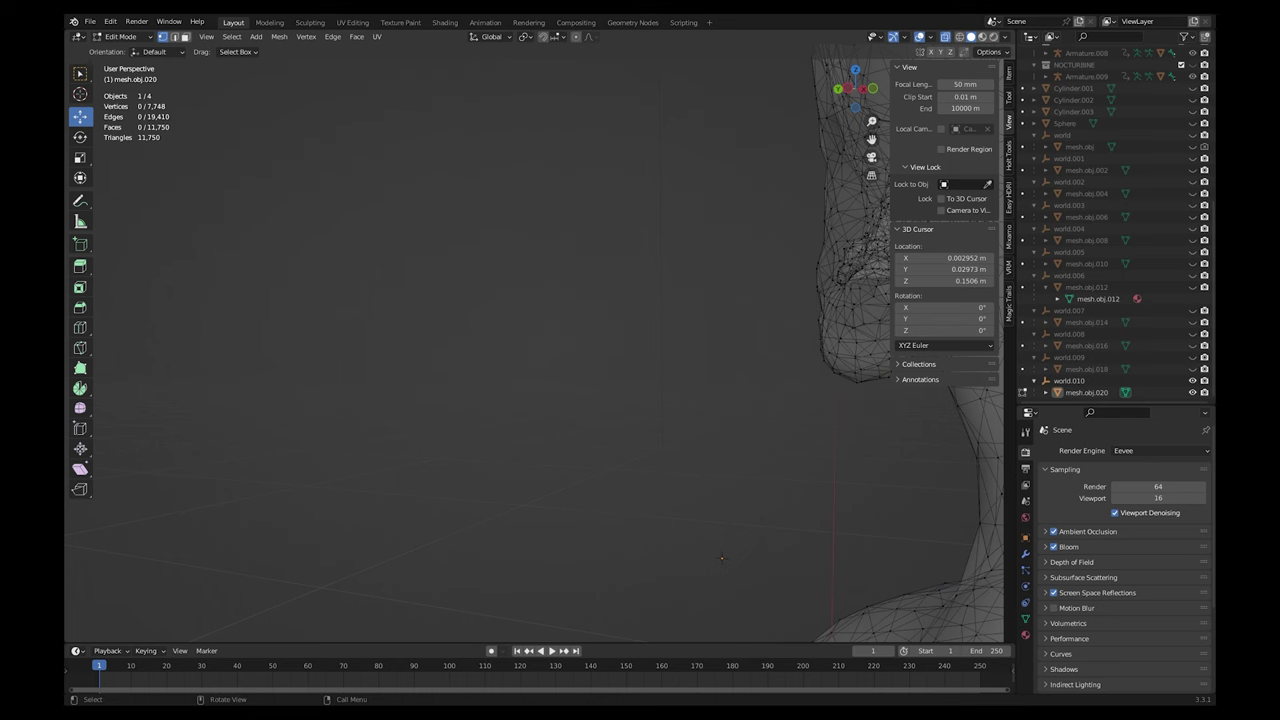
scroll(534, 340, up, 2)
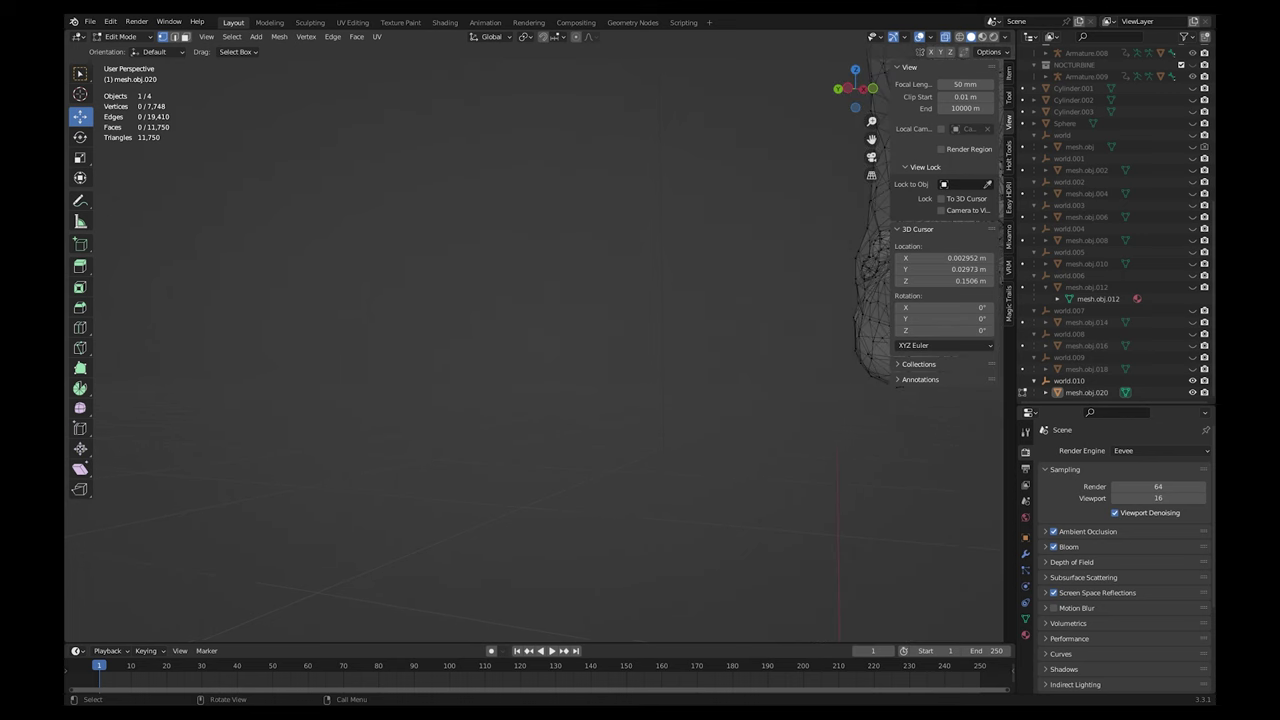
scroll(534, 340, down, 4)
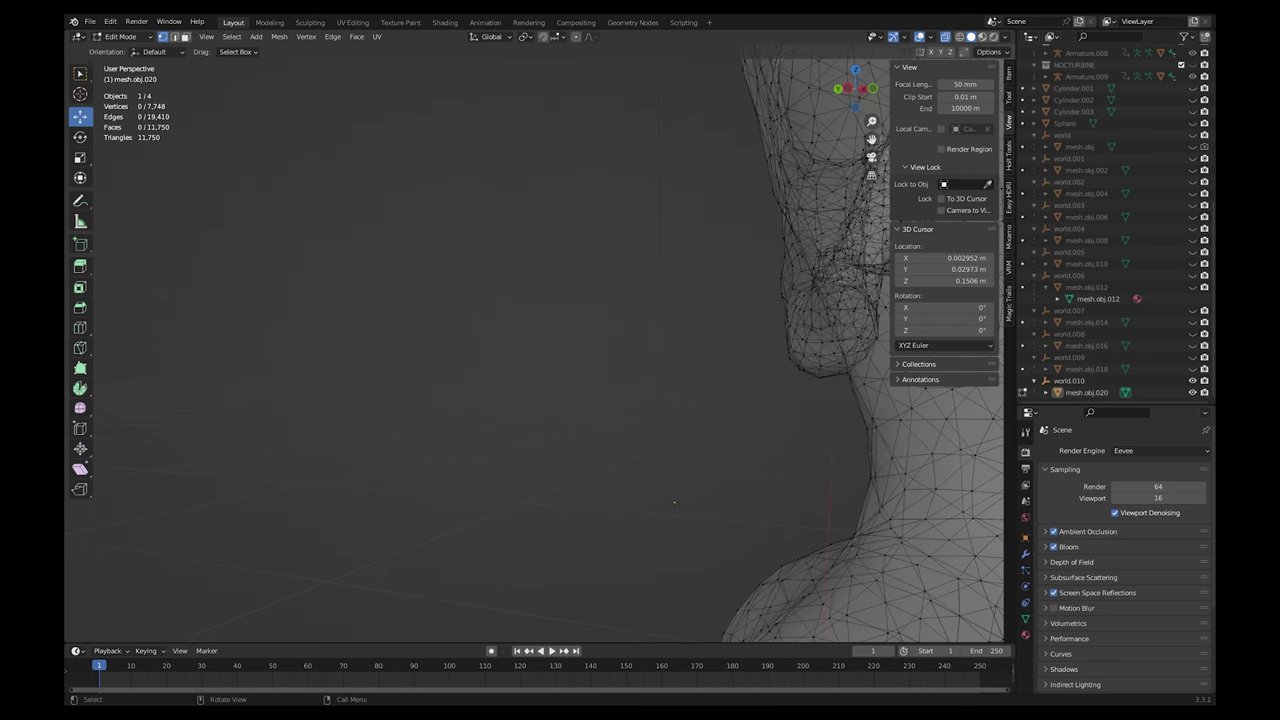
middle_drag(674, 502, 486, 410)
key(Tab)
Display the full alien in wireframe shading and examine it from the front
scroll(322, 440, down, 7)
scroll(322, 440, down, 3)
scroll(484, 436, up, 3)
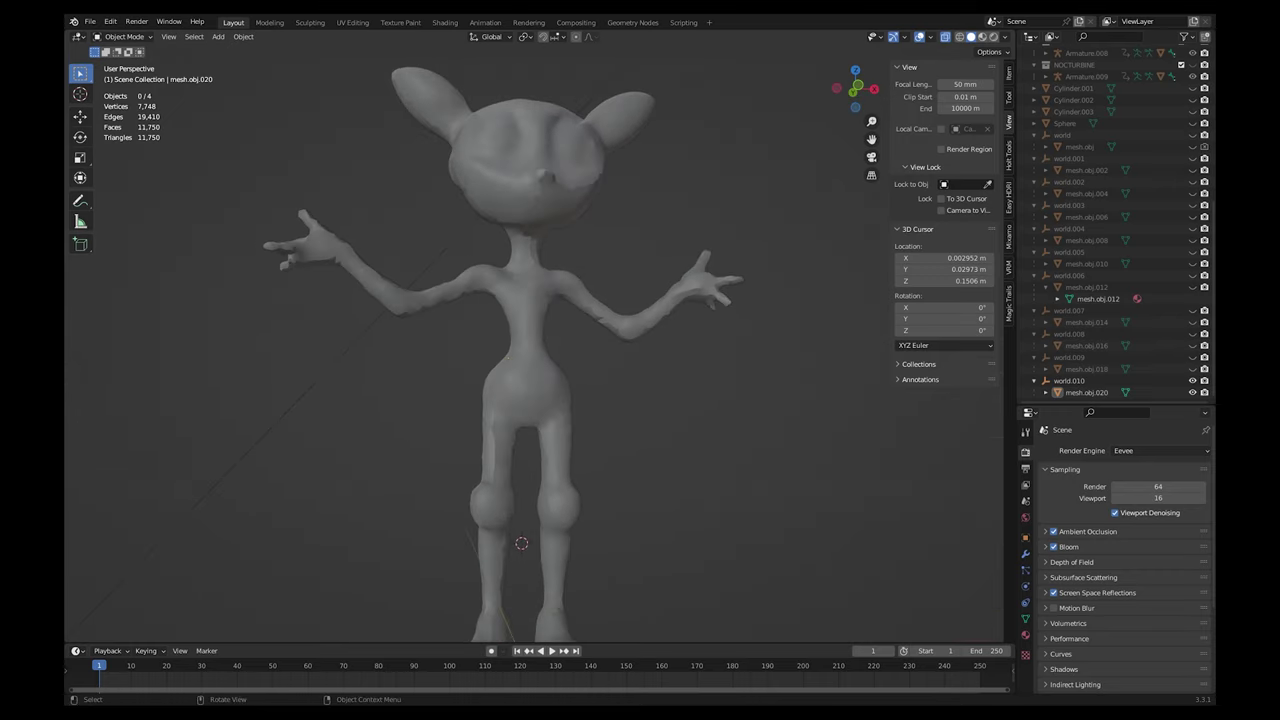
click(960, 37)
mouse_move(600, 380)
middle_down()
mouse_move(690, 392)
mouse_move(500, 382)
mouse_move(534, 386)
middle_up()
middle_drag(540, 345, 569, 378)
scroll(569, 378, down, 1)
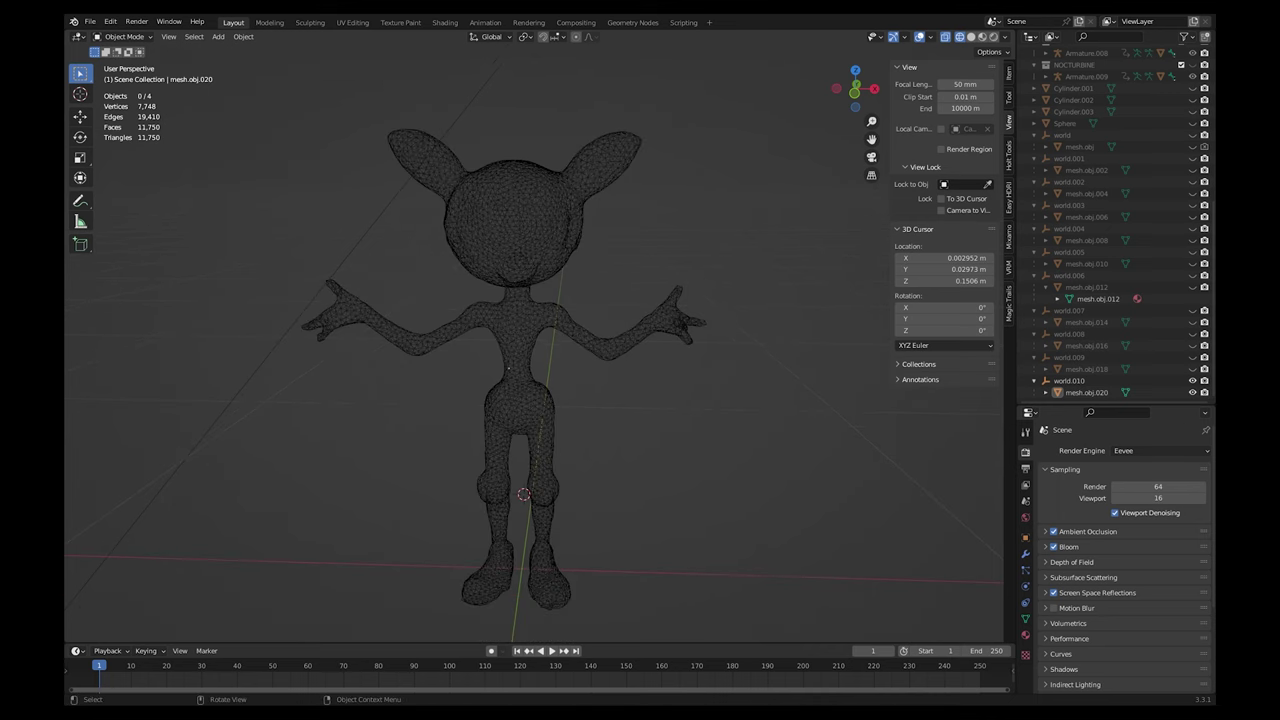
Delete the alien character by removing both world.010 and its child mesh.obj.020
click(1070, 381)
shift+click(1086, 393)
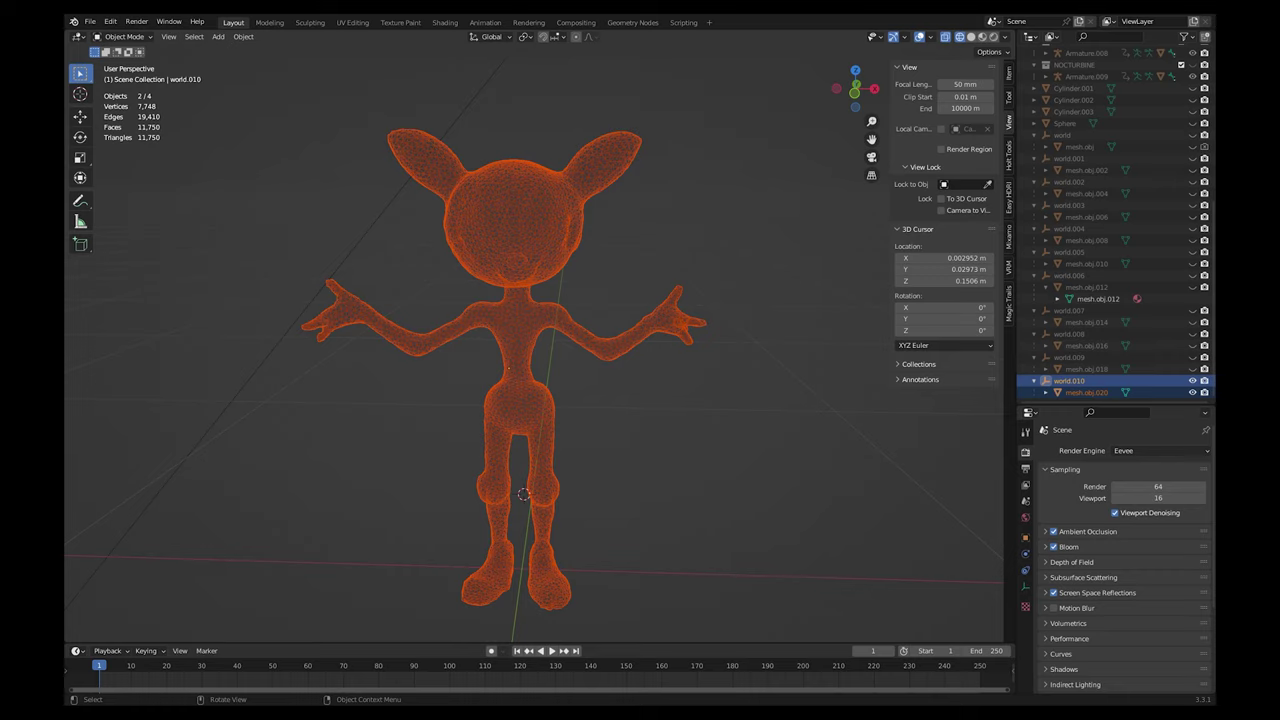
key(x)
click(500, 454)
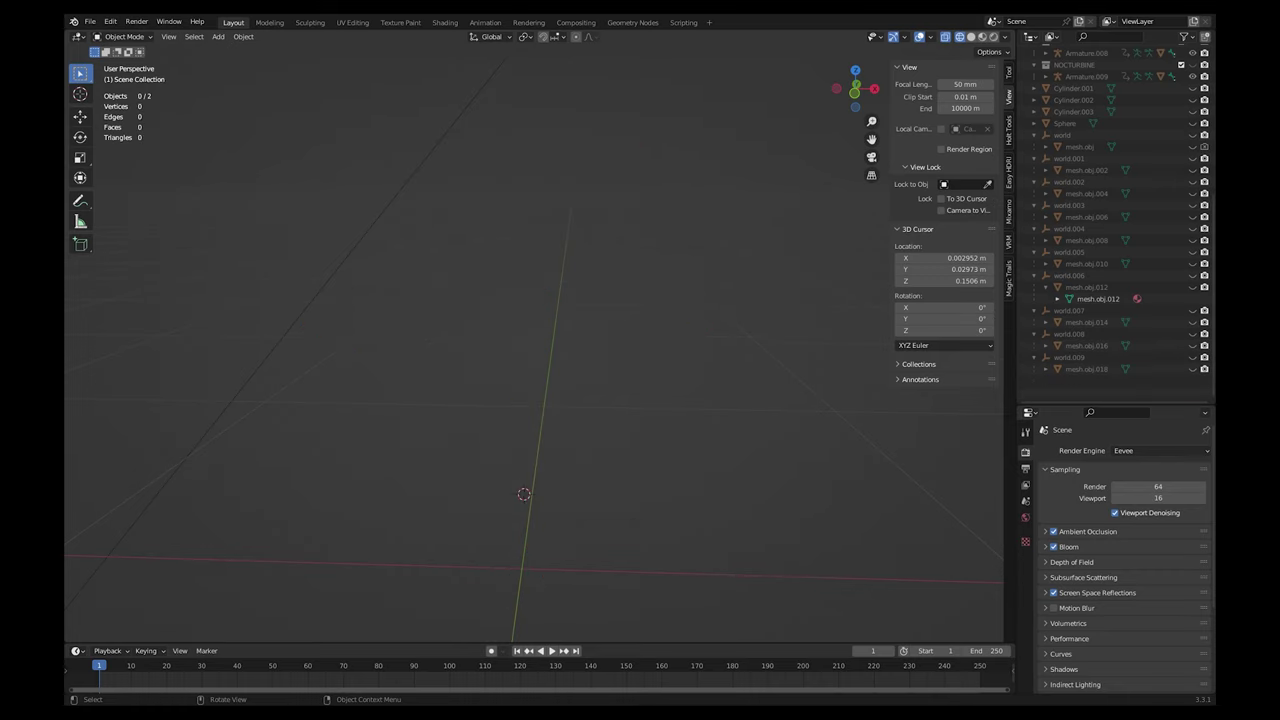
Import the alien variant with hands on its head from a glTF 2.0 file
click(90, 21)
mouse_move(140, 190)
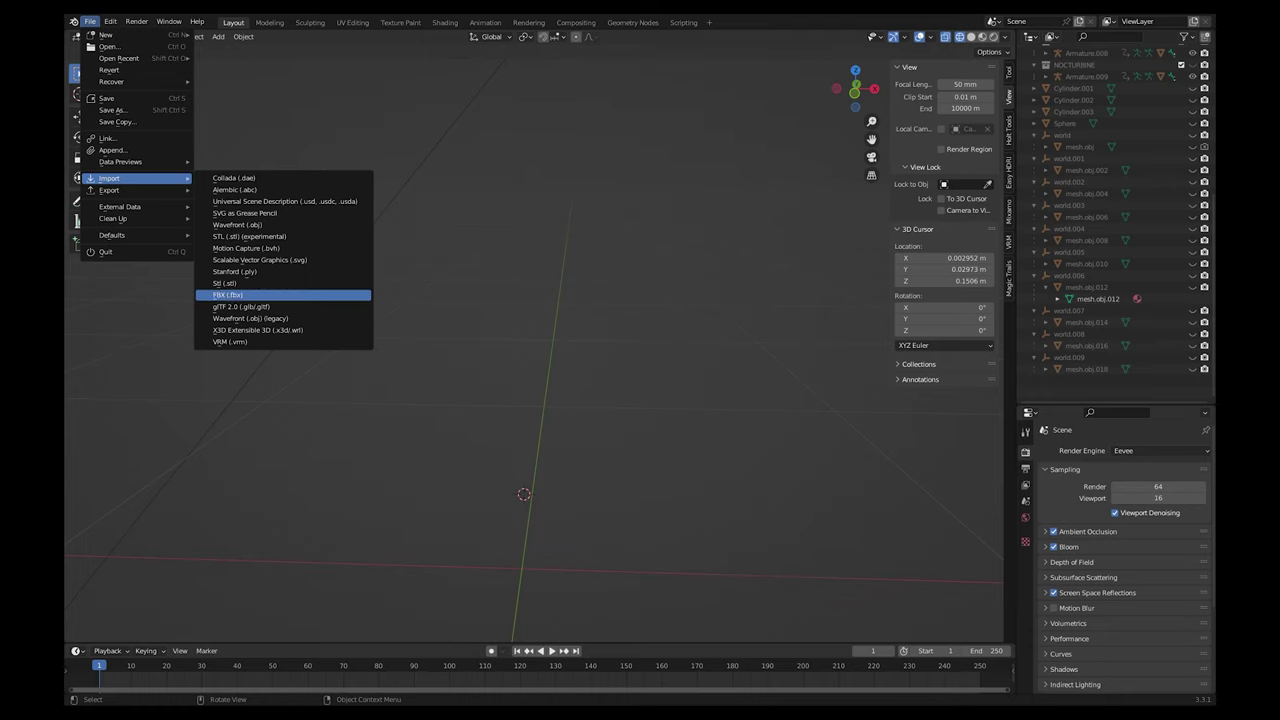
click(241, 307)
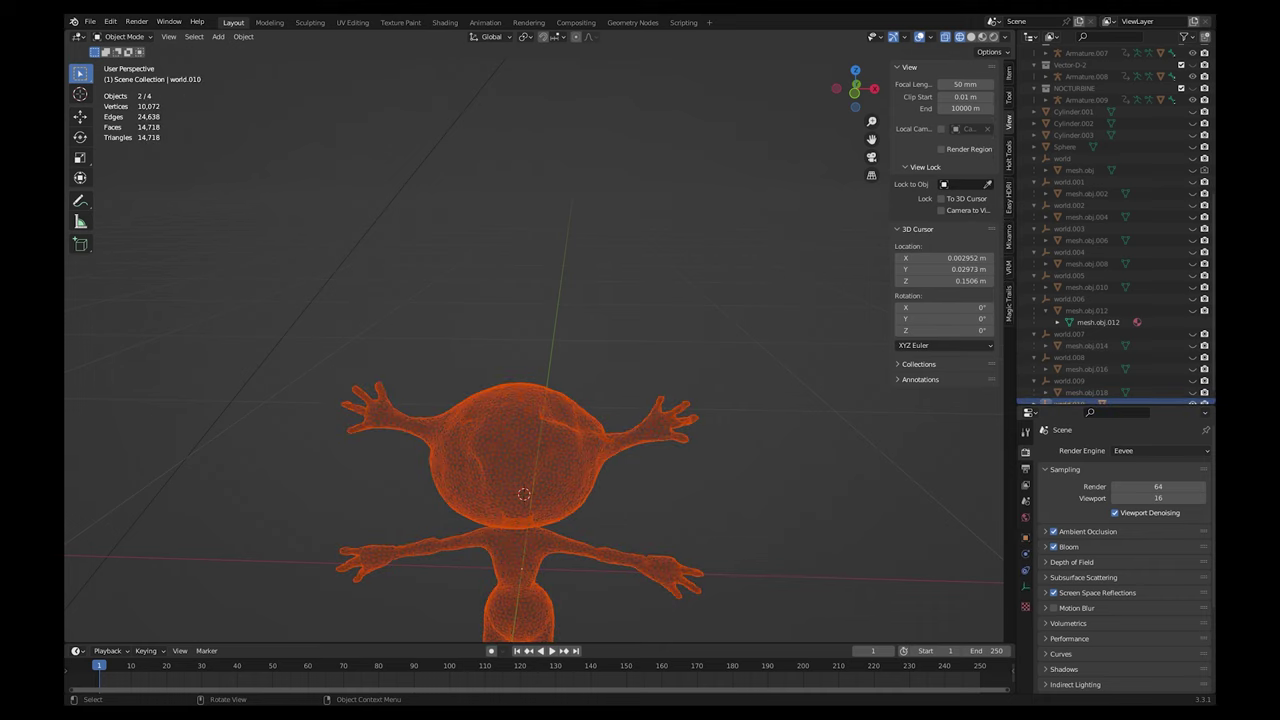
In front view, move the imported alien's mesh up along Z until its feet rest on the ground line
scroll(540, 340, down, 1)
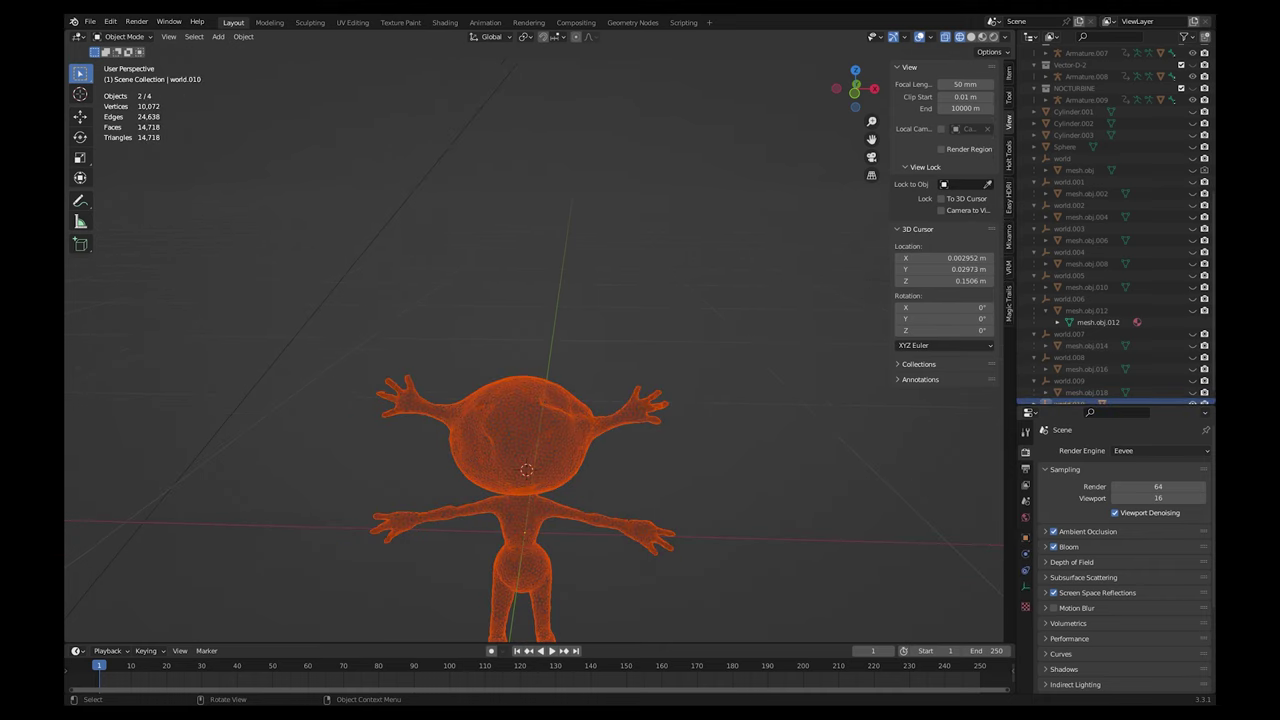
middle_drag(540, 340, 546, 314)
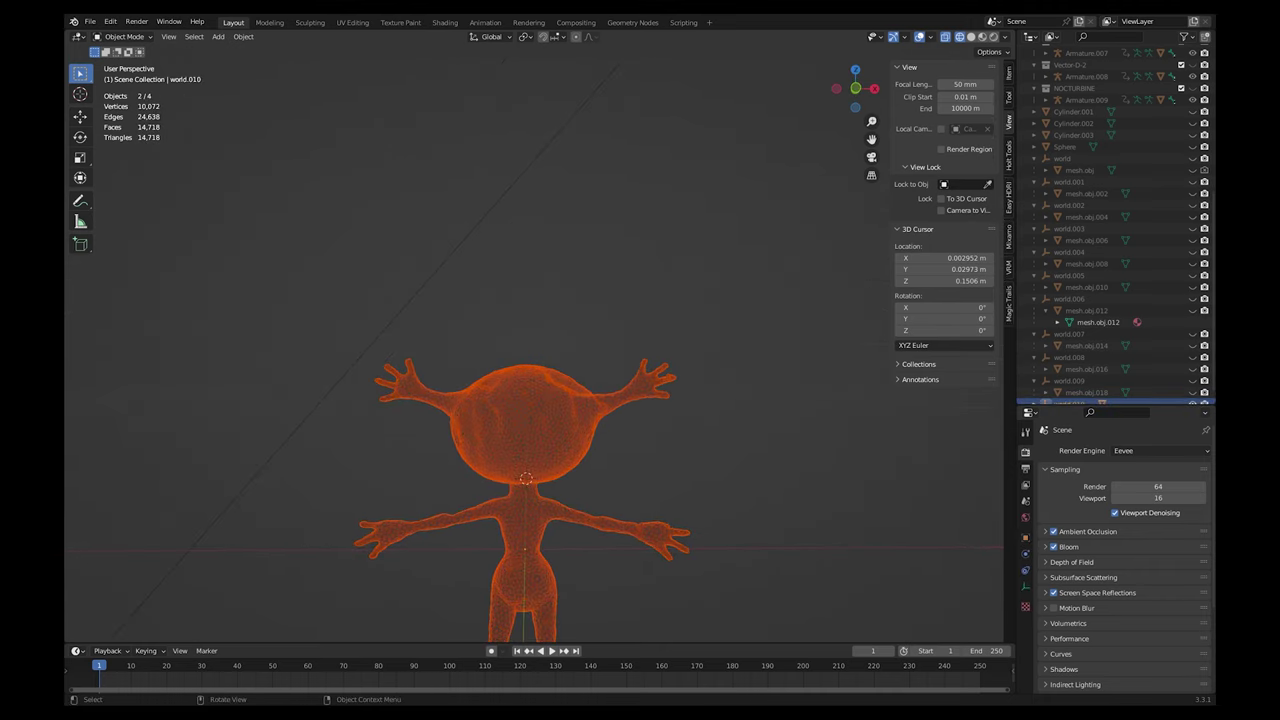
key(KP_1)
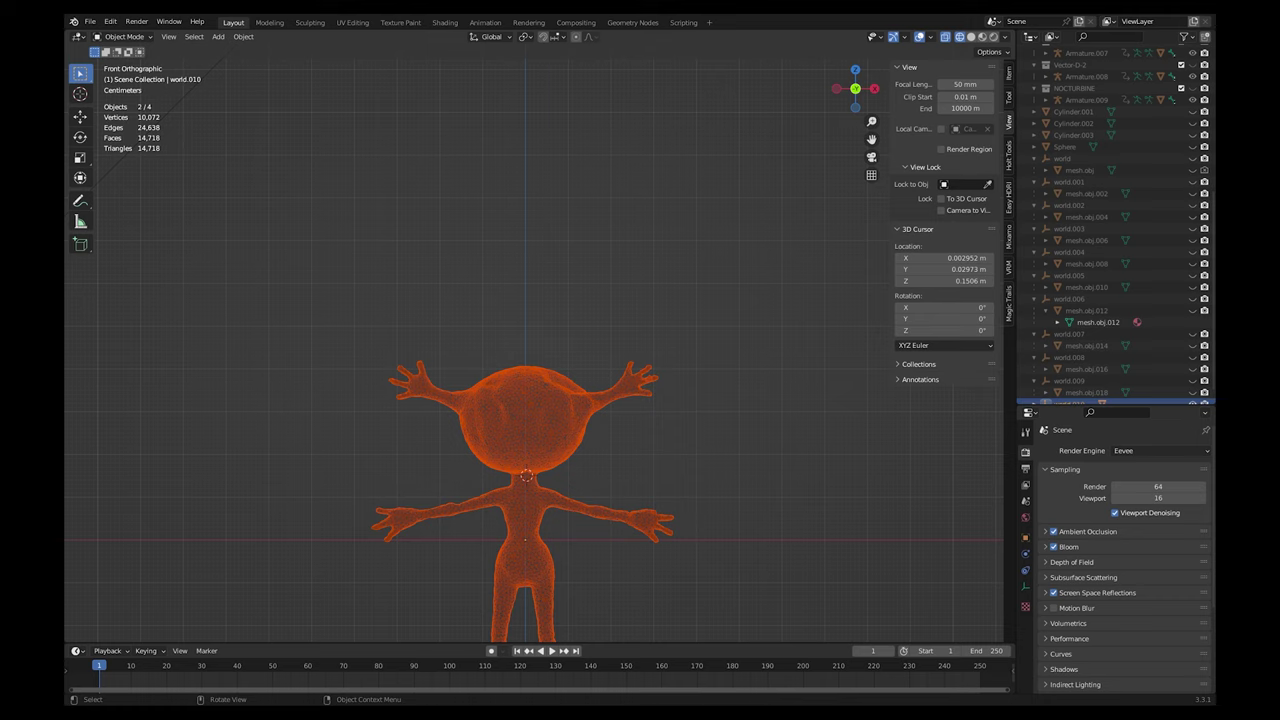
key(alt+a)
scroll(540, 344, down, 2)
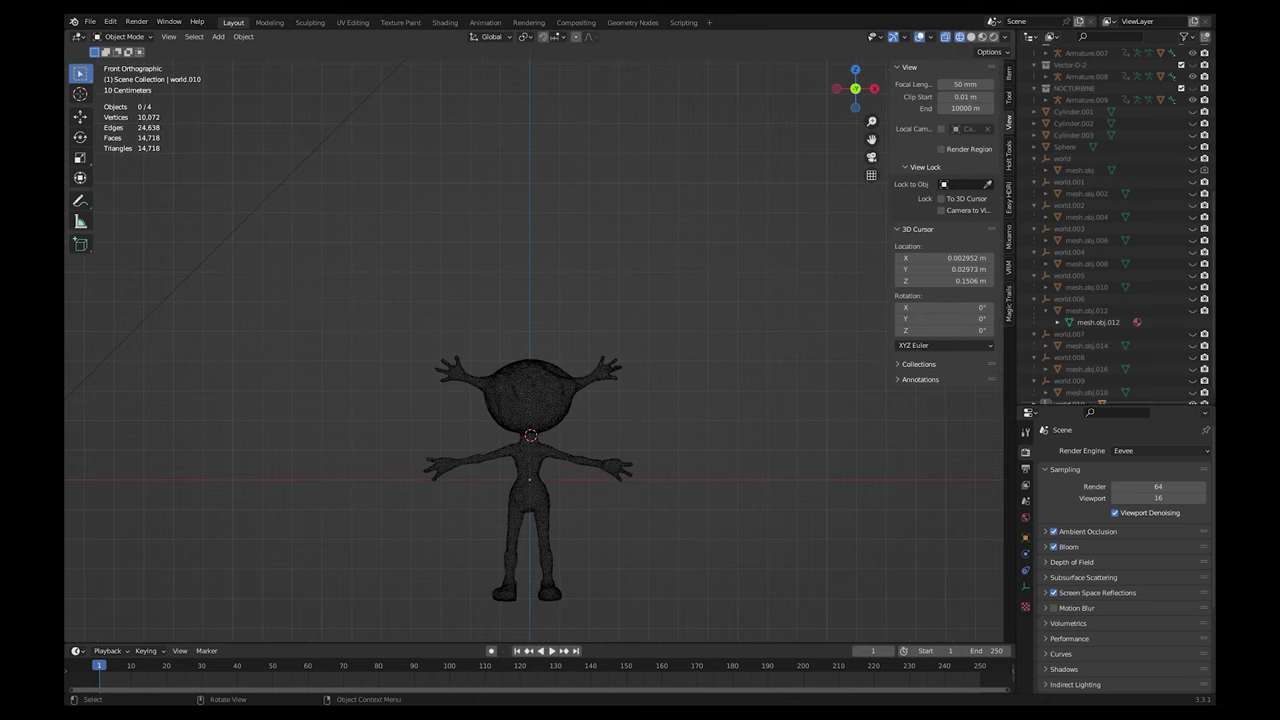
click(533, 400)
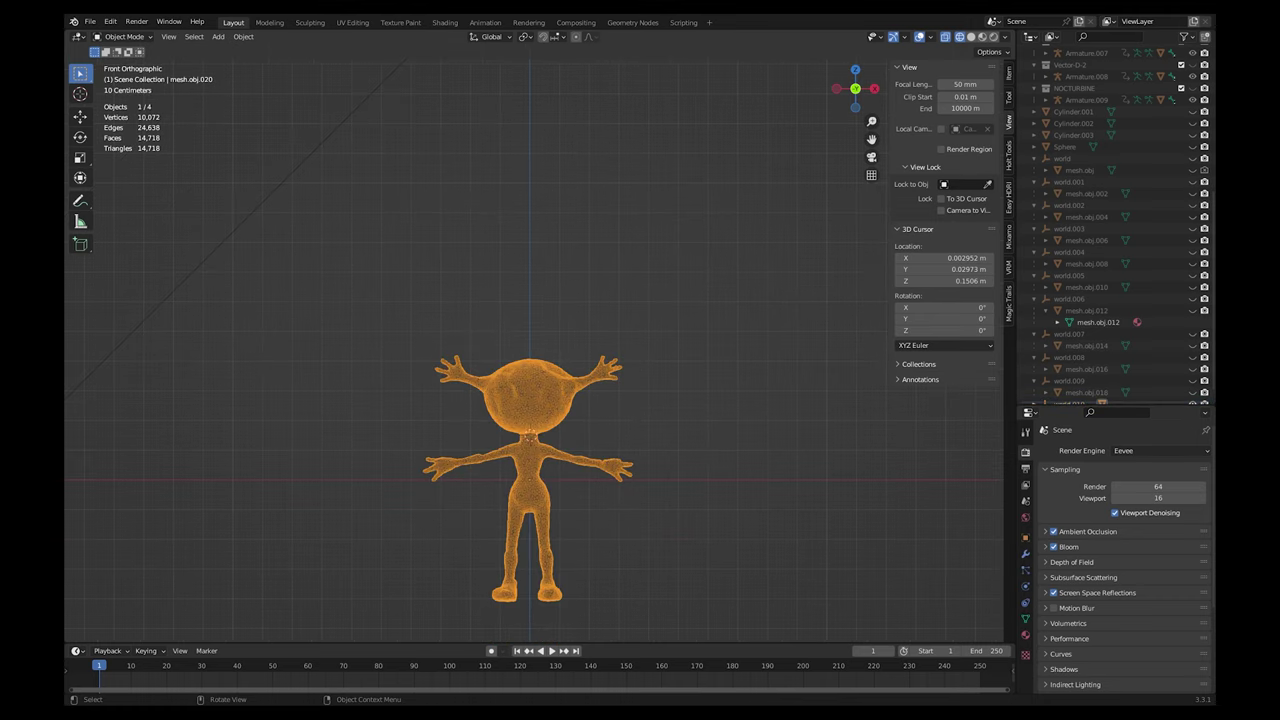
click(80, 117)
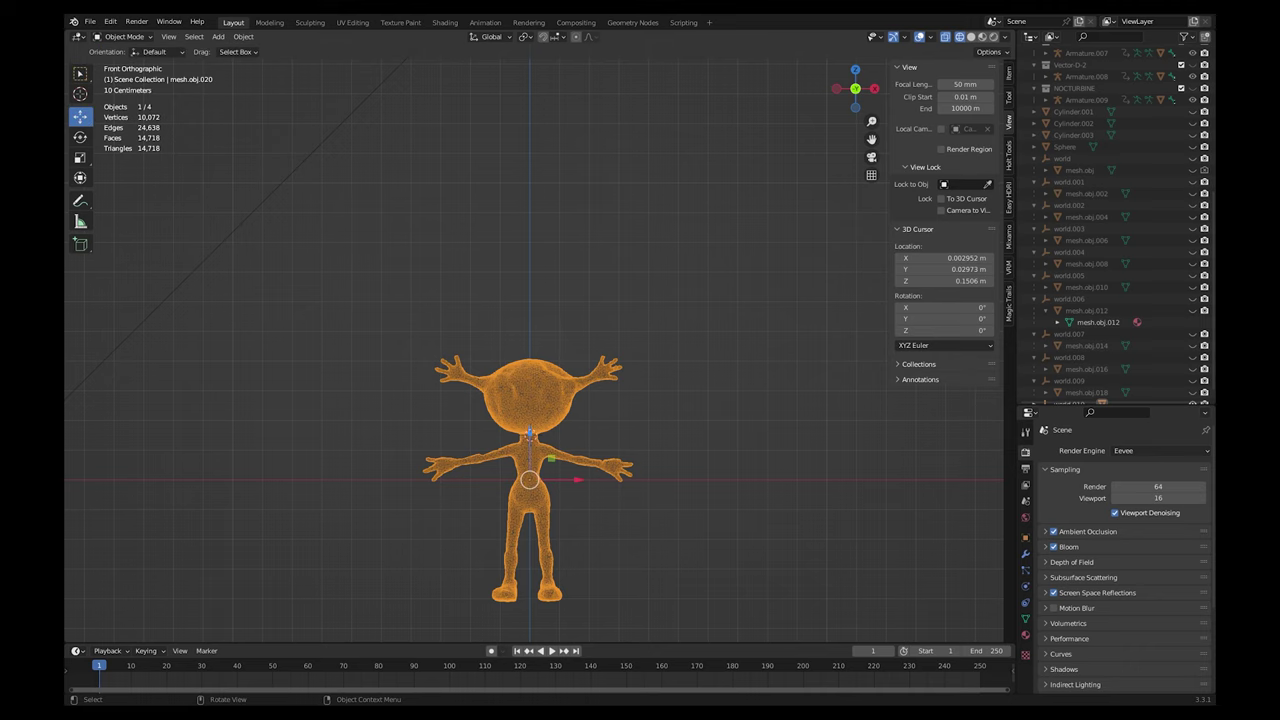
drag(530, 433, 530, 314)
drag(529, 361, 529, 361)
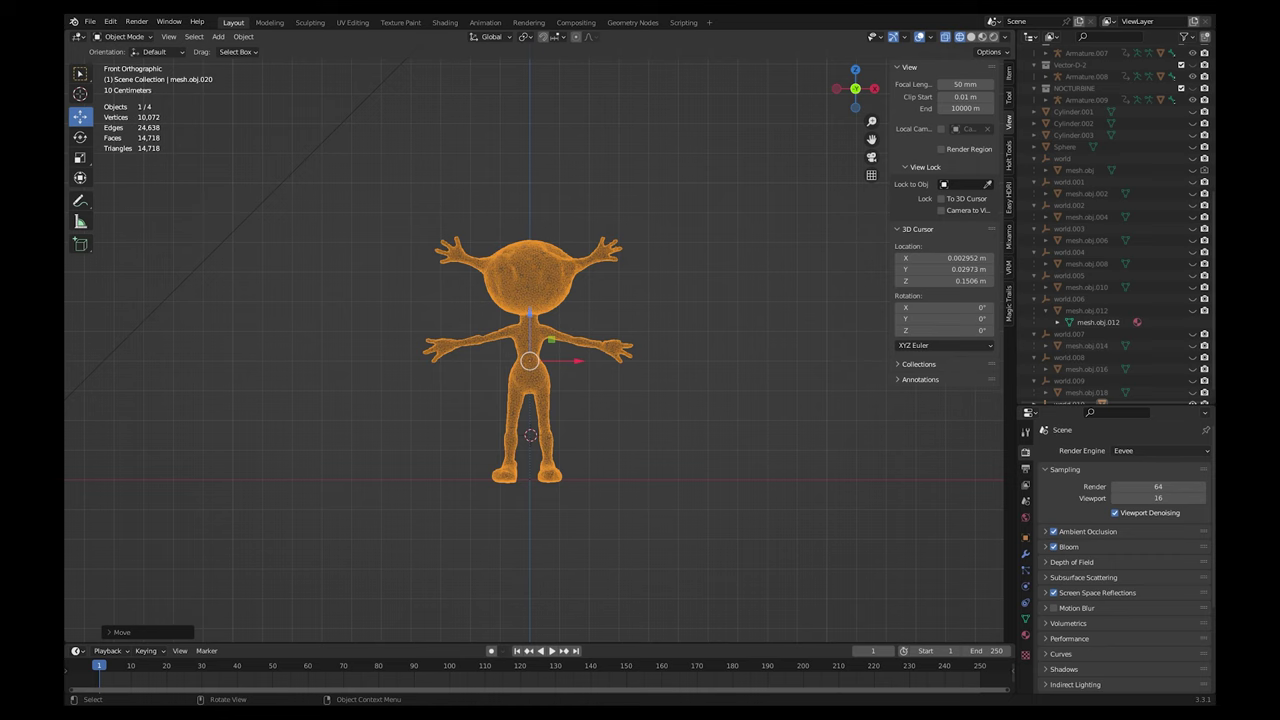
click(690, 400)
Display the imported alien in rendered shading and examine its textures from the front
scroll(540, 340, up, 4)
scroll(540, 340, down, 2)
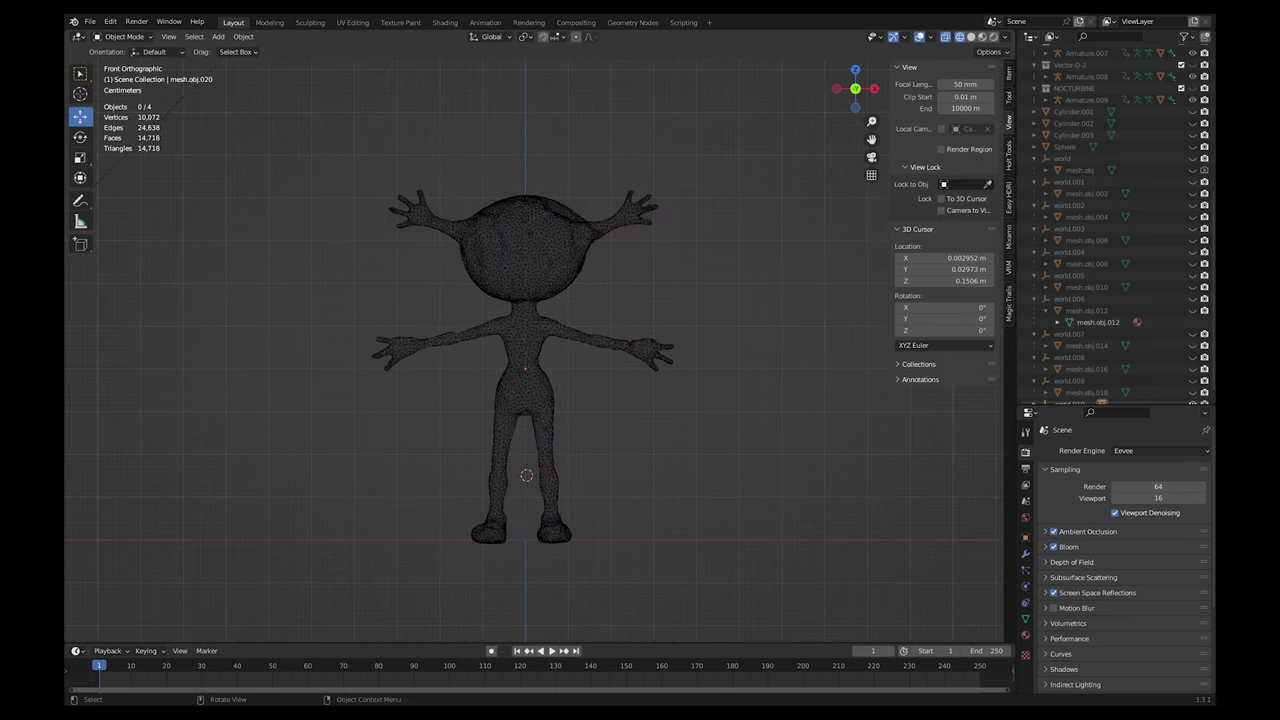
mouse_move(540, 340)
middle_down()
mouse_move(600, 364)
mouse_move(640, 362)
mouse_move(548, 364)
middle_up()
click(994, 37)
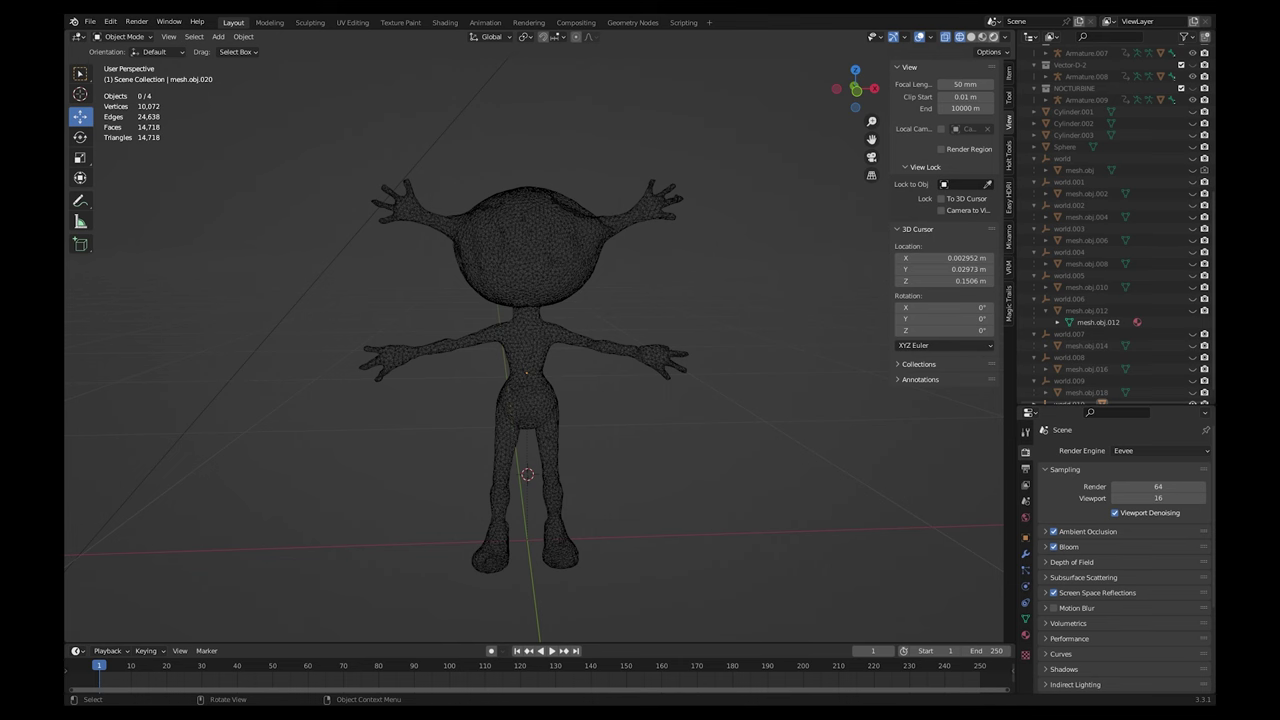
mouse_move(530, 350)
middle_down()
mouse_move(662, 335)
mouse_move(750, 352)
mouse_move(535, 346)
mouse_move(538, 300)
mouse_move(545, 350)
mouse_move(455, 352)
mouse_move(540, 347)
middle_up()
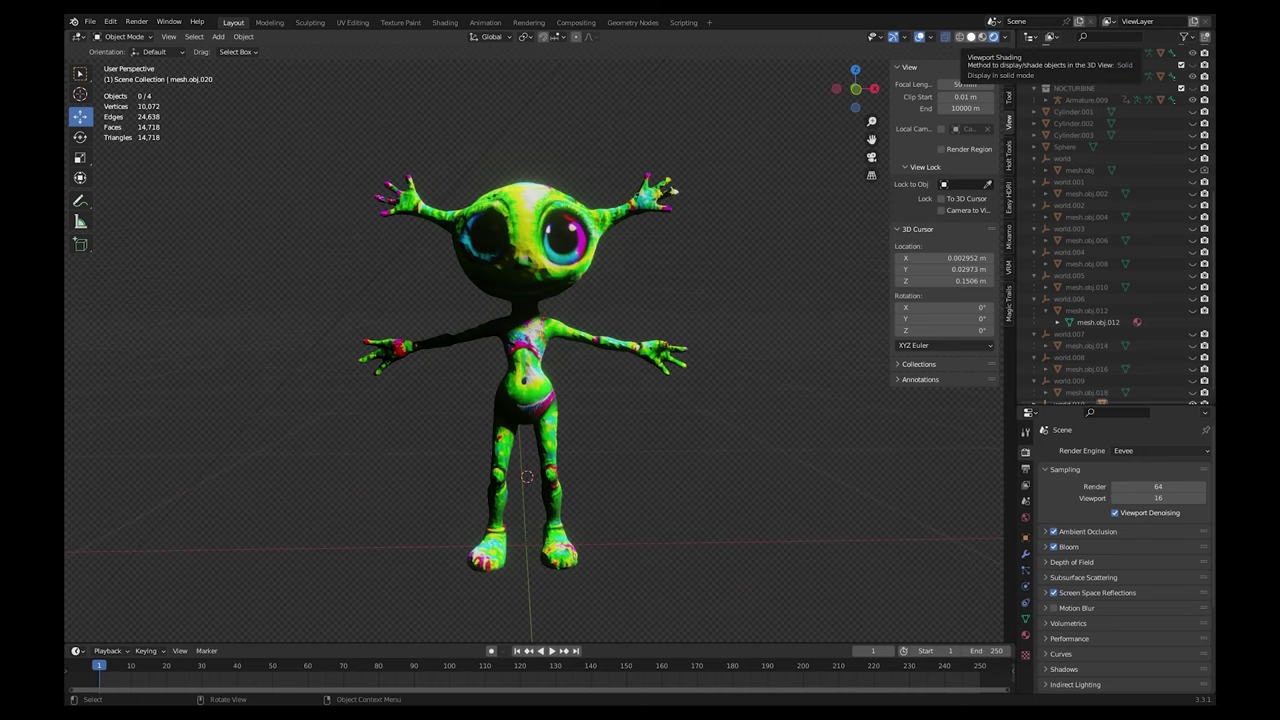
scroll(540, 346, up, 4)
scroll(540, 346, down, 3)
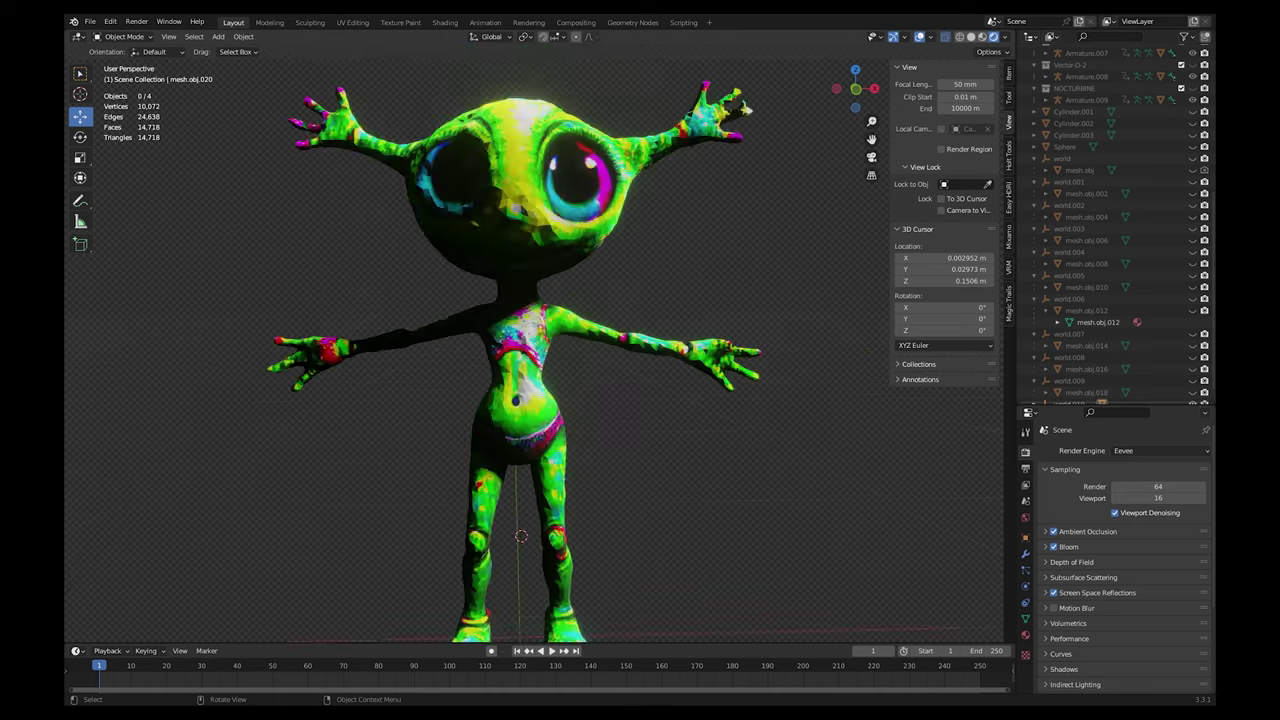
middle_drag(520, 346, 526, 318)
scroll(518, 322, down, 2)
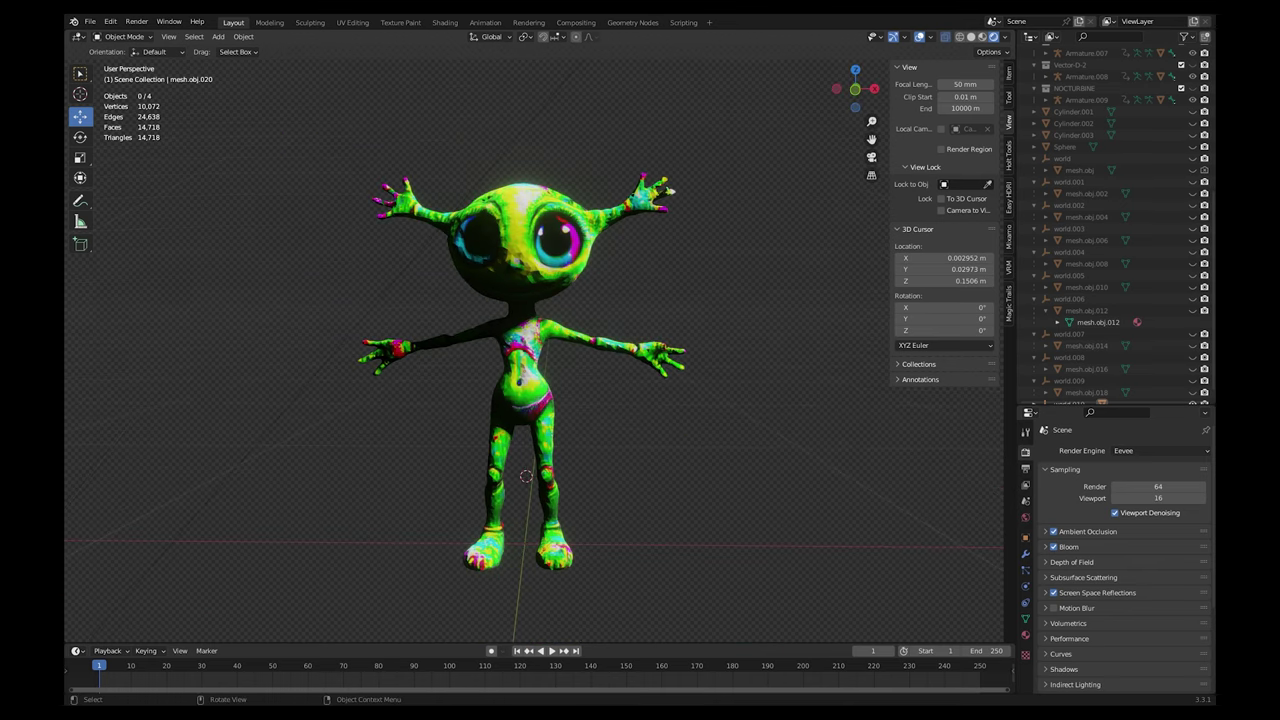
Select the textured alien's mesh and view it up close and from farther away
scroll(526, 318, up, 3)
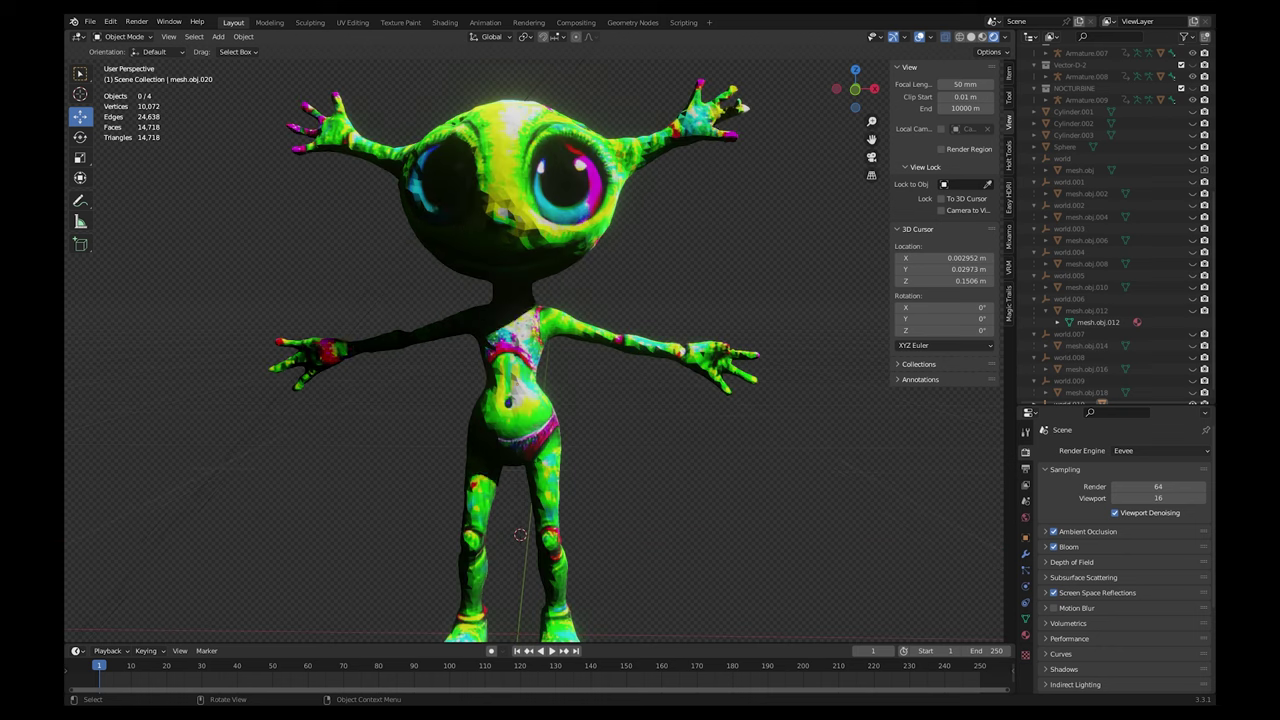
middle_drag(526, 318, 462, 512)
click(487, 350)
scroll(404, 552, up, 7)
scroll(462, 512, down, 9)
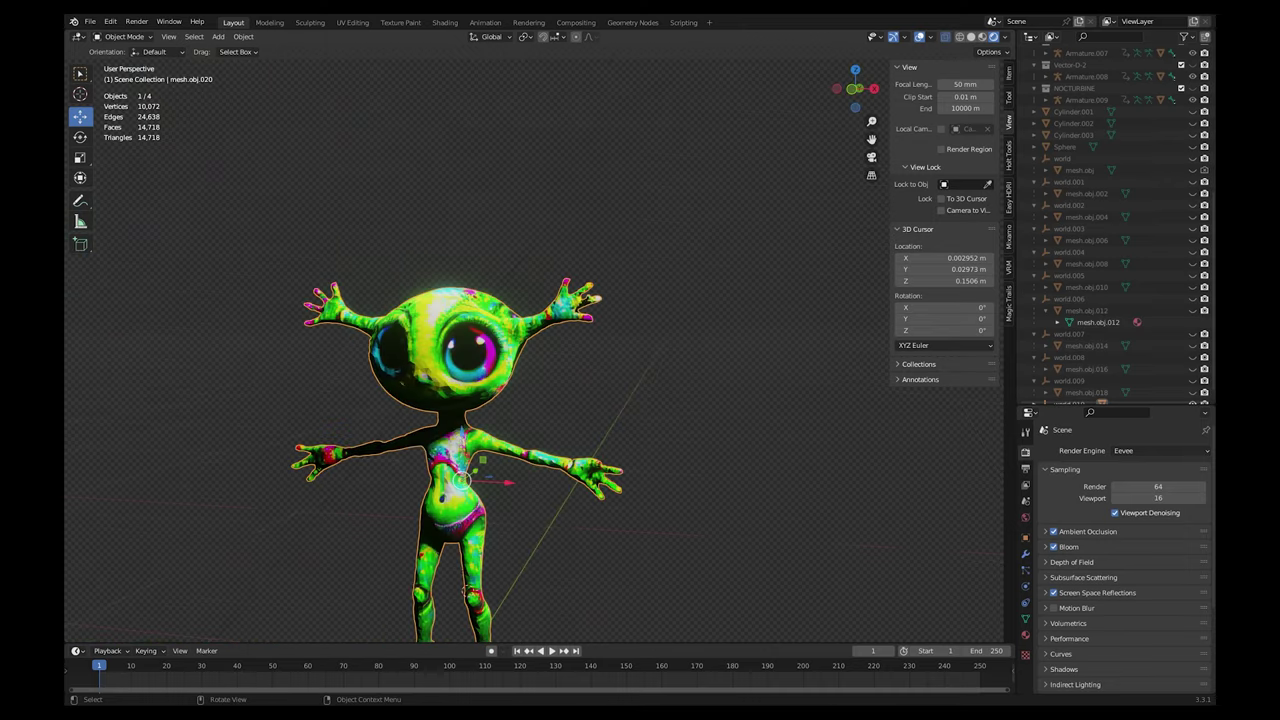
Reselect the textured alien's mesh and display it in solid shading
scroll(550, 312, down, 3)
middle_drag(550, 312, 592, 318)
click(592, 318)
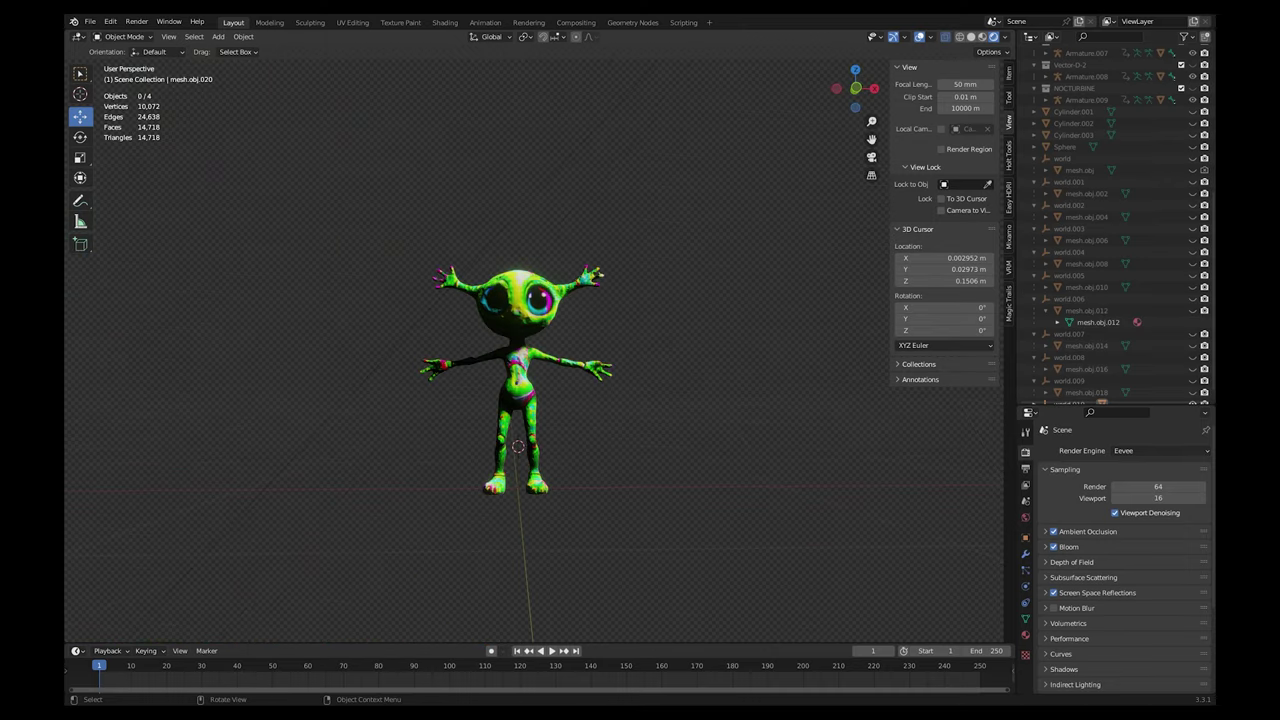
click(600, 273)
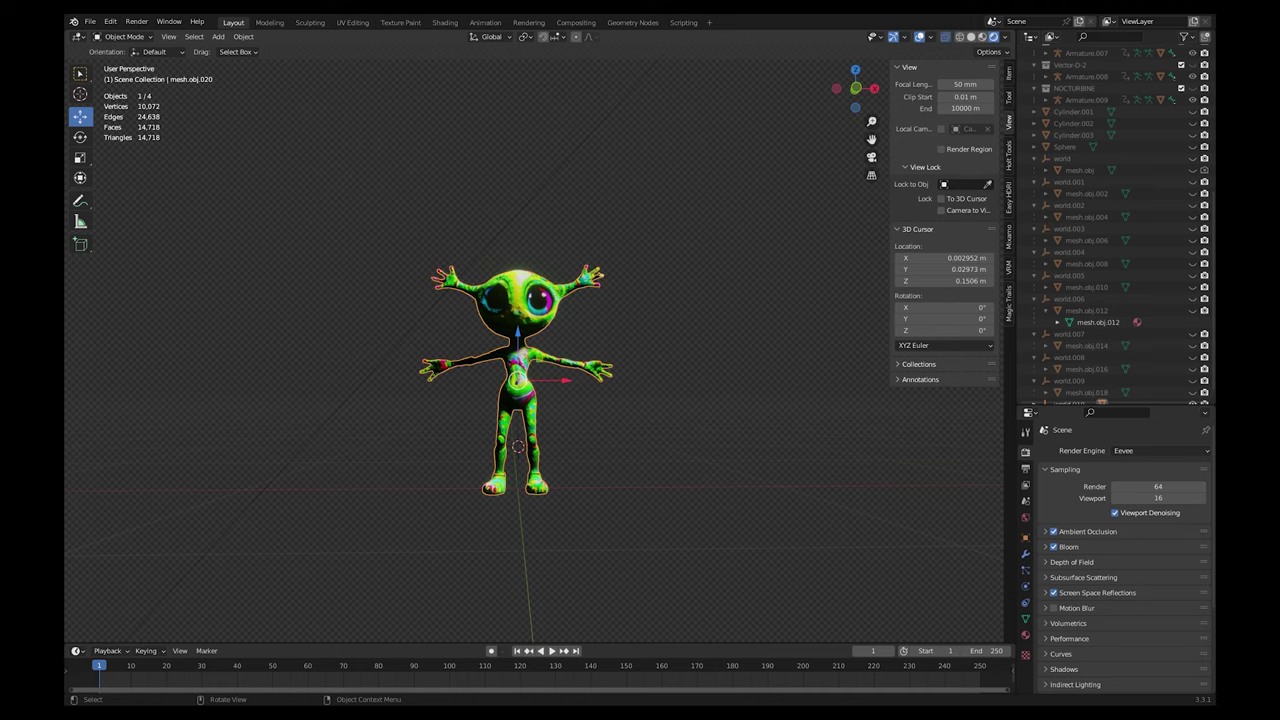
click(971, 37)
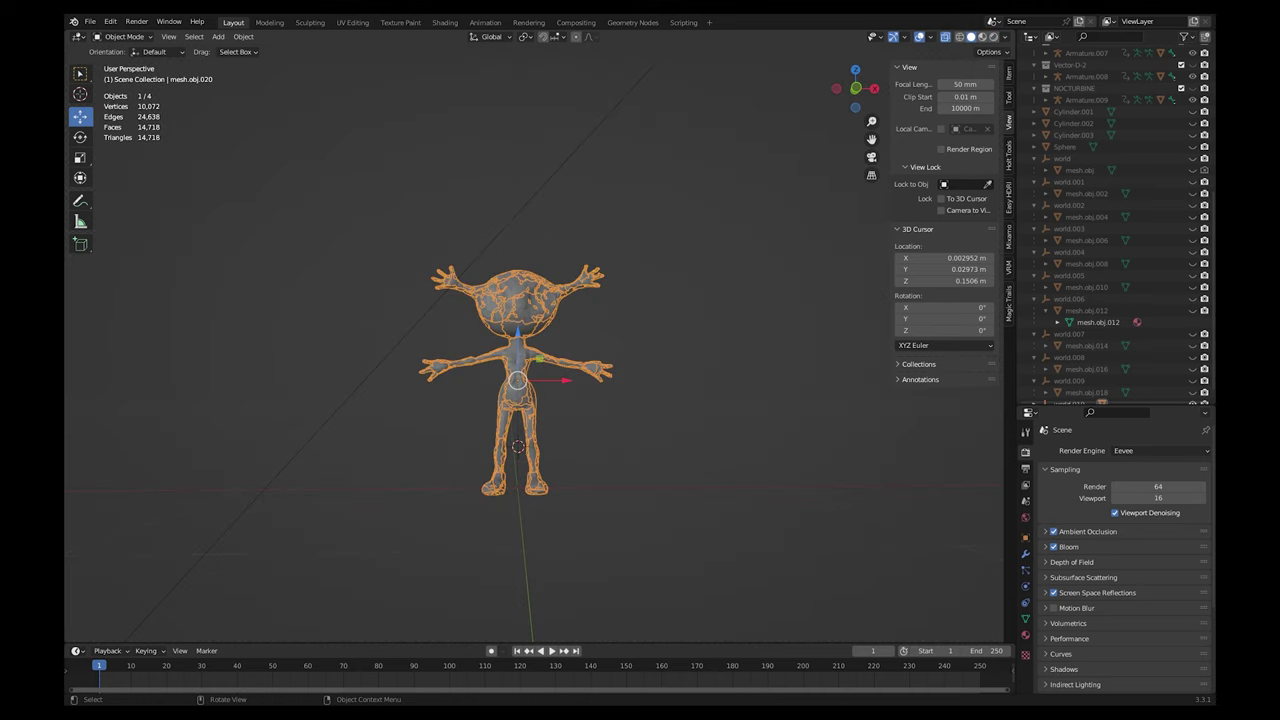
Export the alien model as an FBX file and clear the selection
click(89, 21)
mouse_move(140, 190)
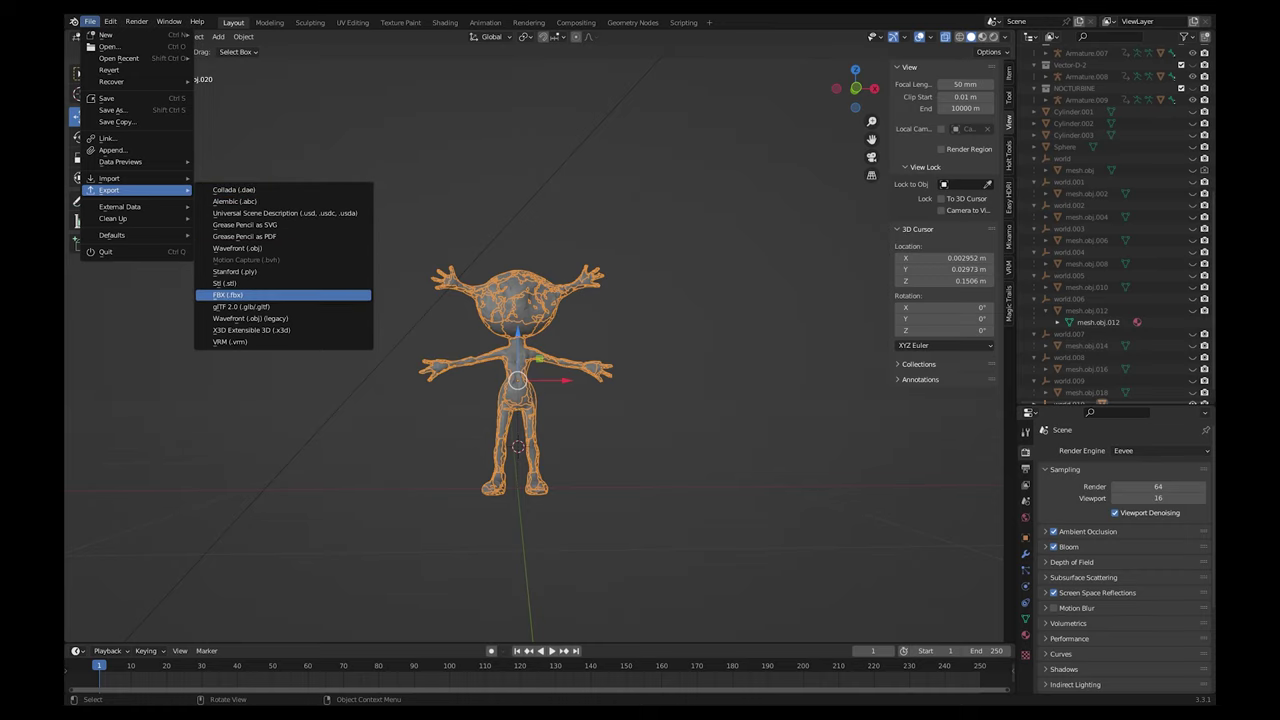
click(229, 295)
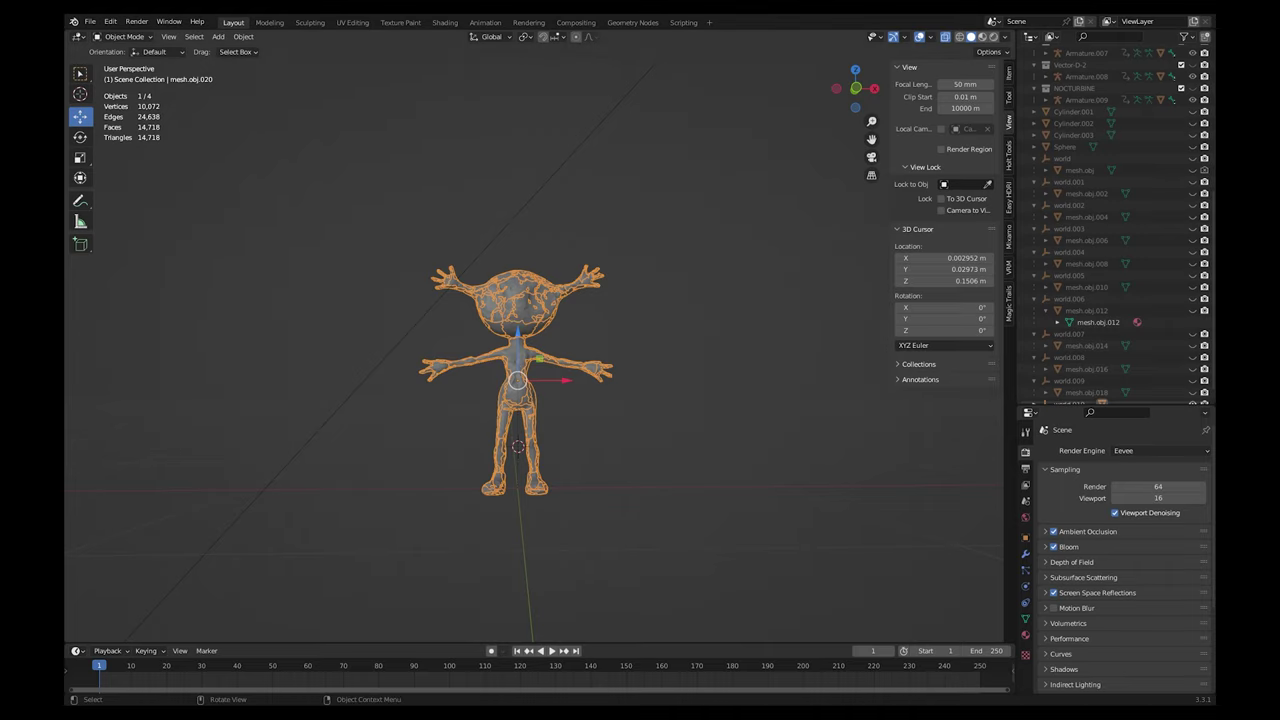
key(alt+a)
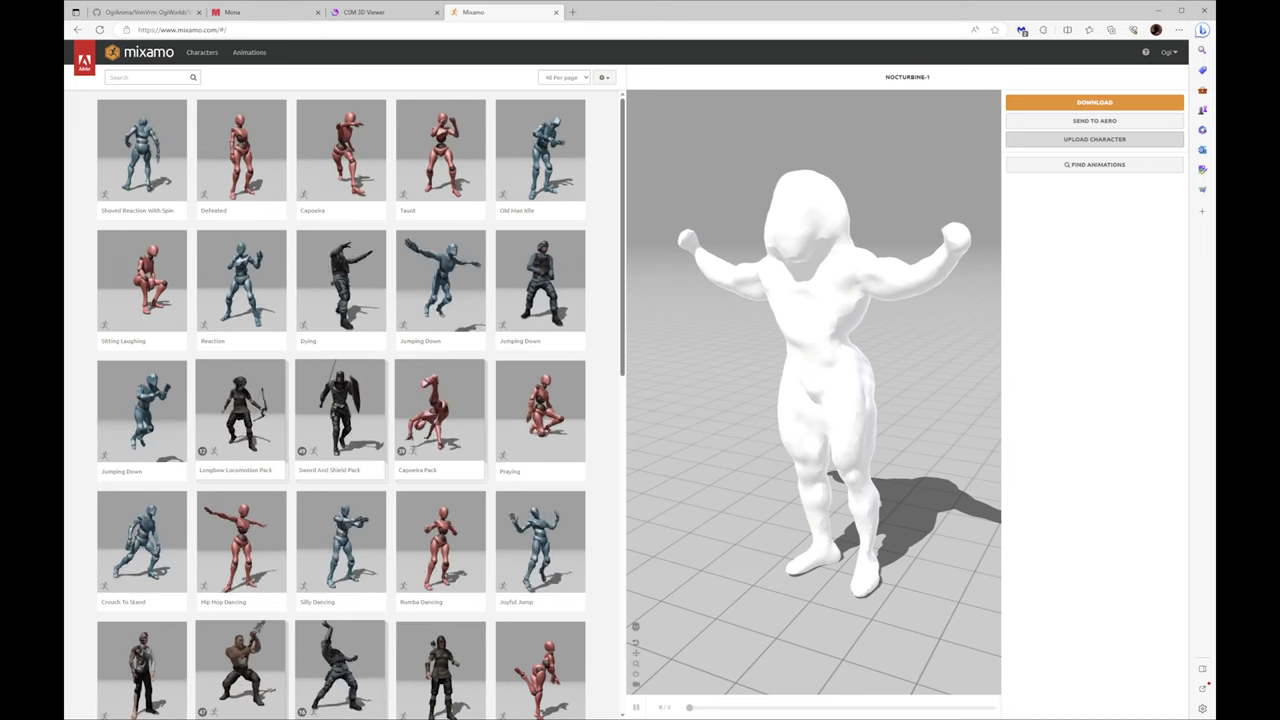
Switch to Mixamo and try repeatedly to upload the alien character to the Auto-Rigger, reloading the page between attempts
click(1094, 139)
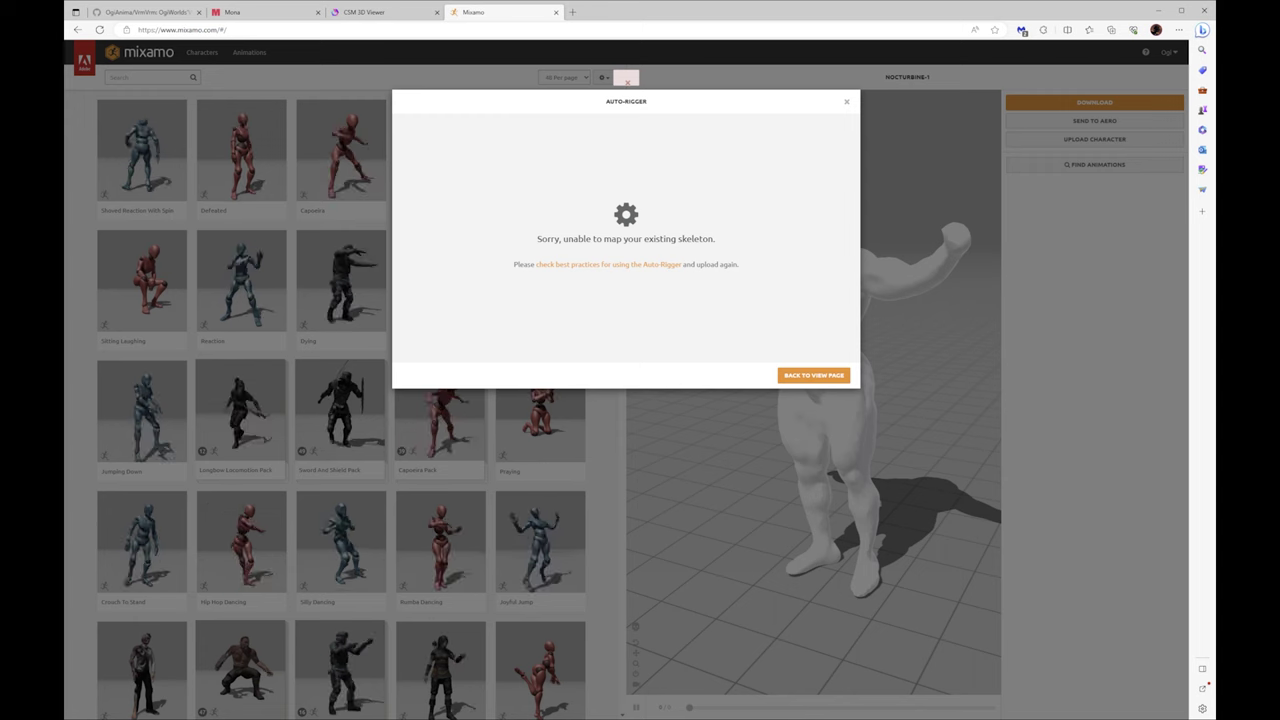
key(Escape)
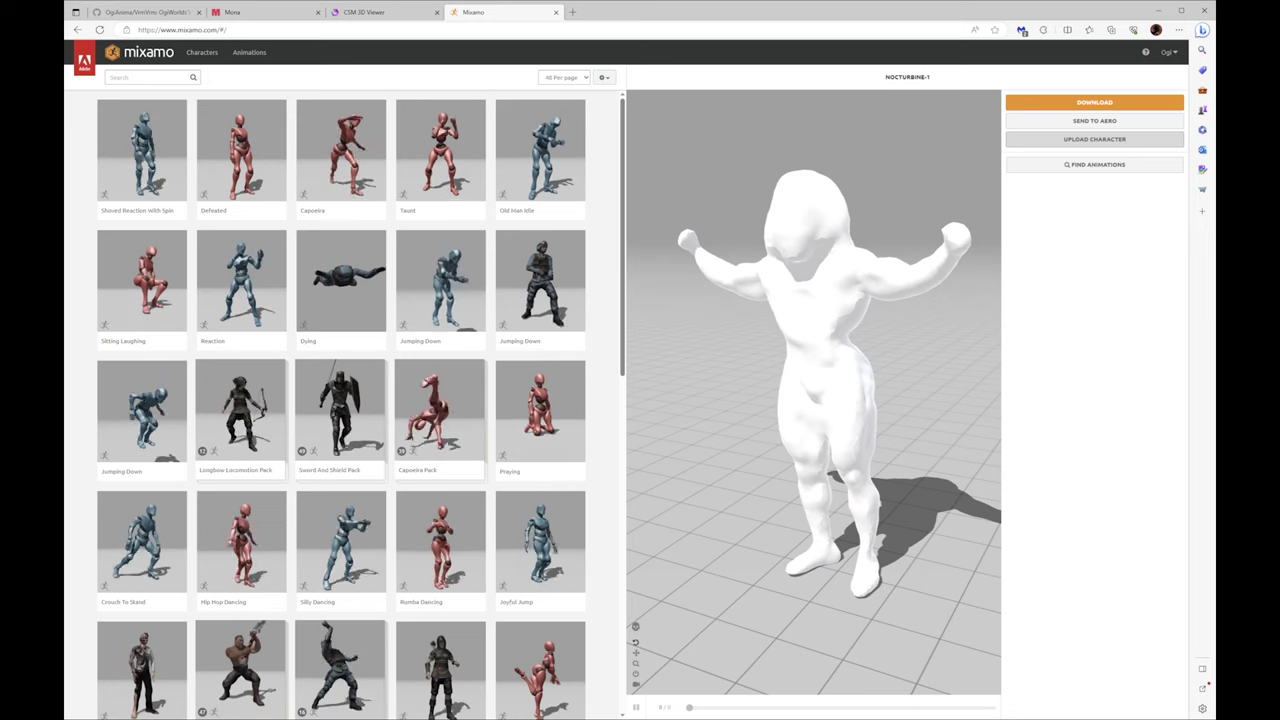
click(99, 30)
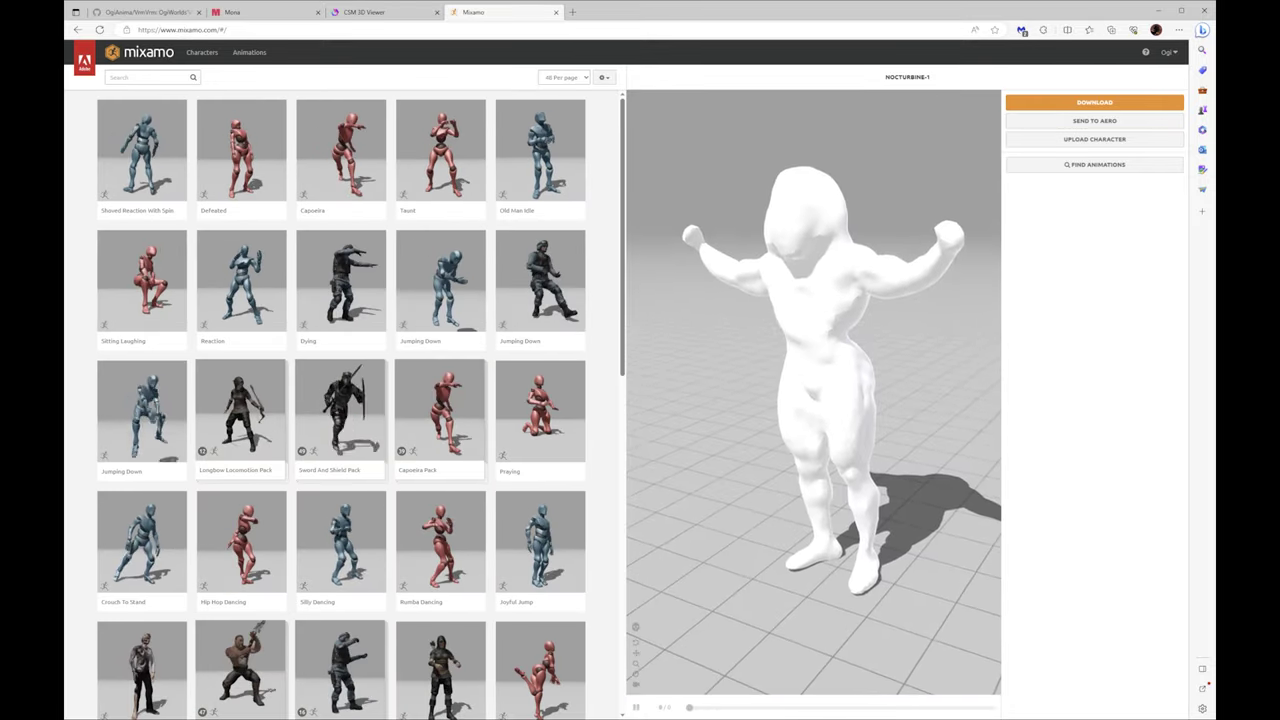
click(1094, 139)
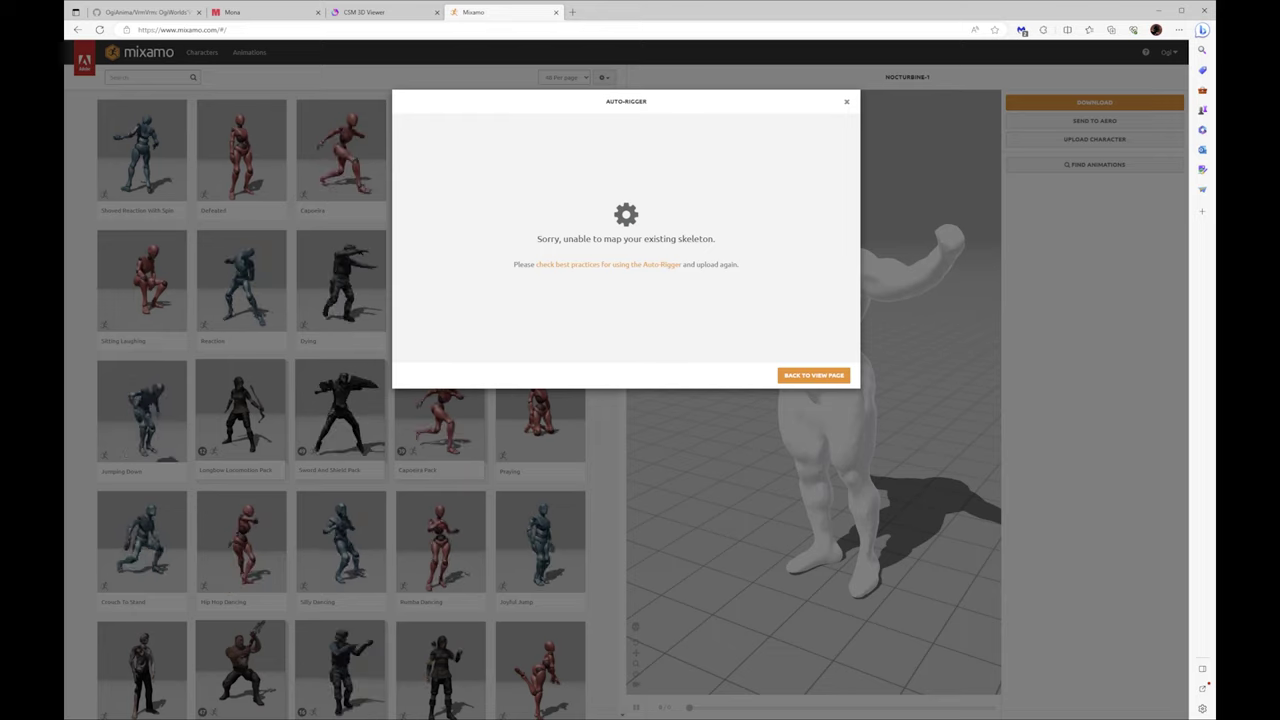
key(Escape)
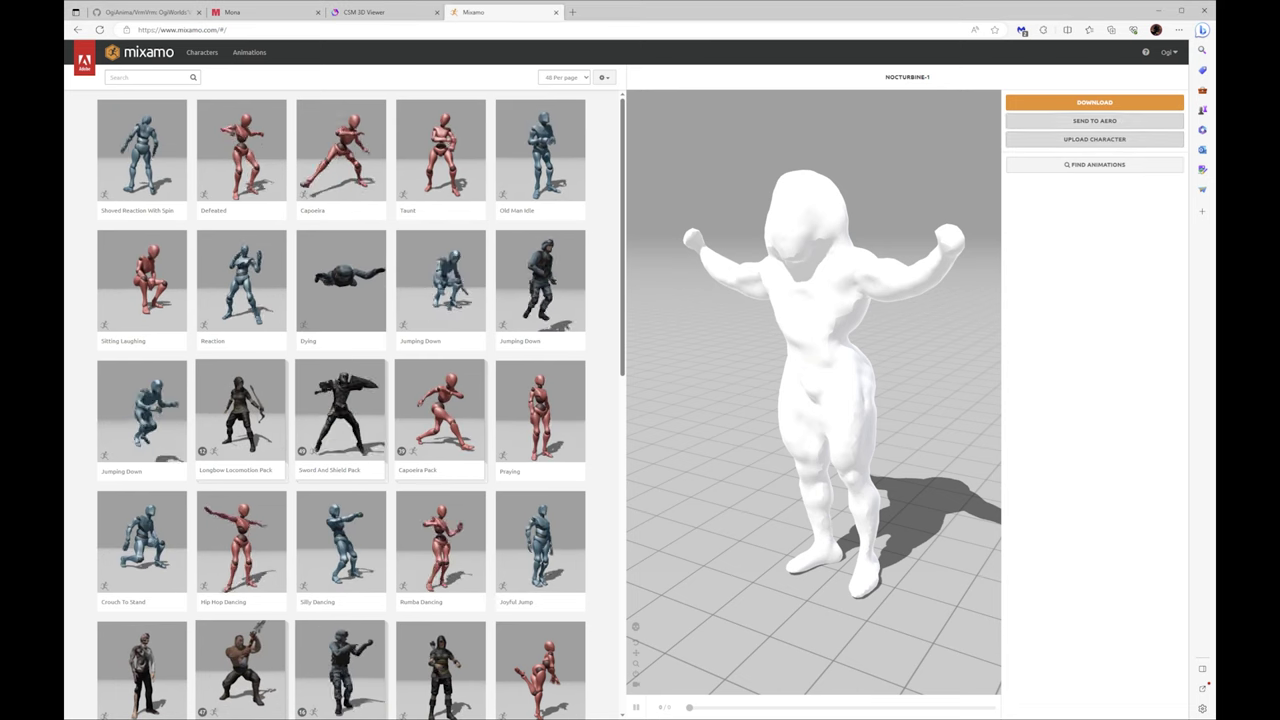
click(1094, 139)
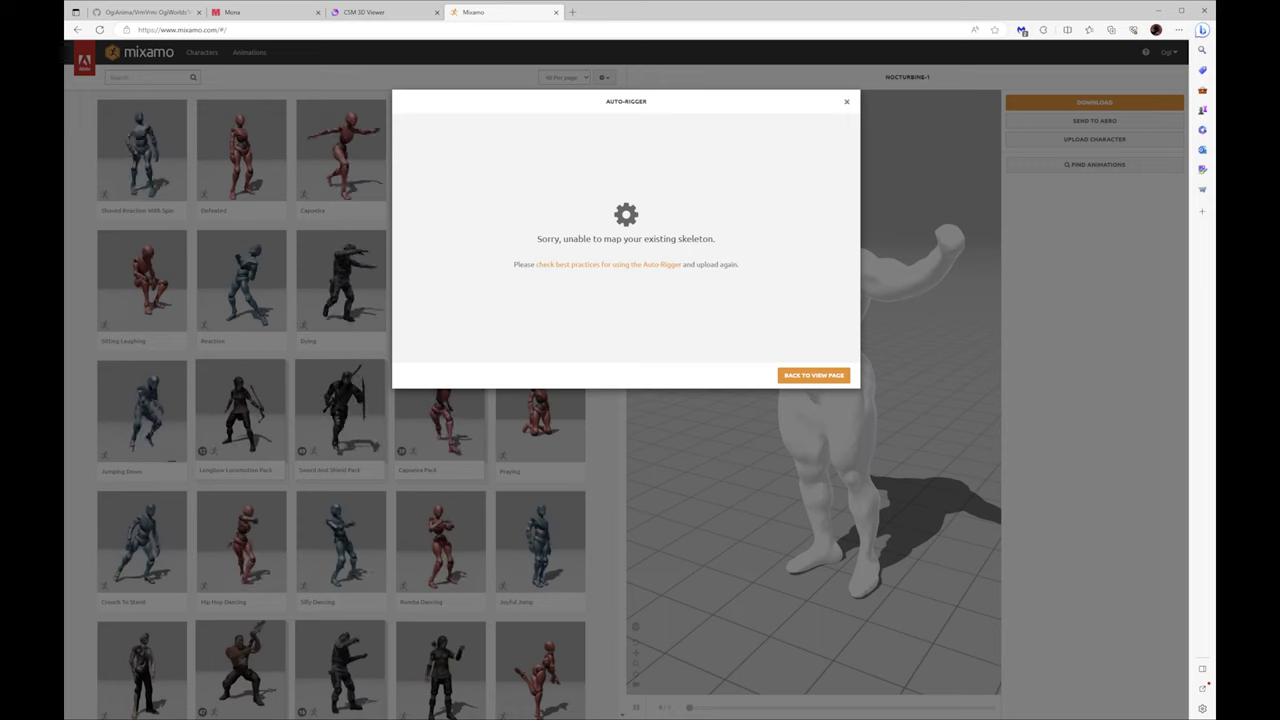
key(Escape)
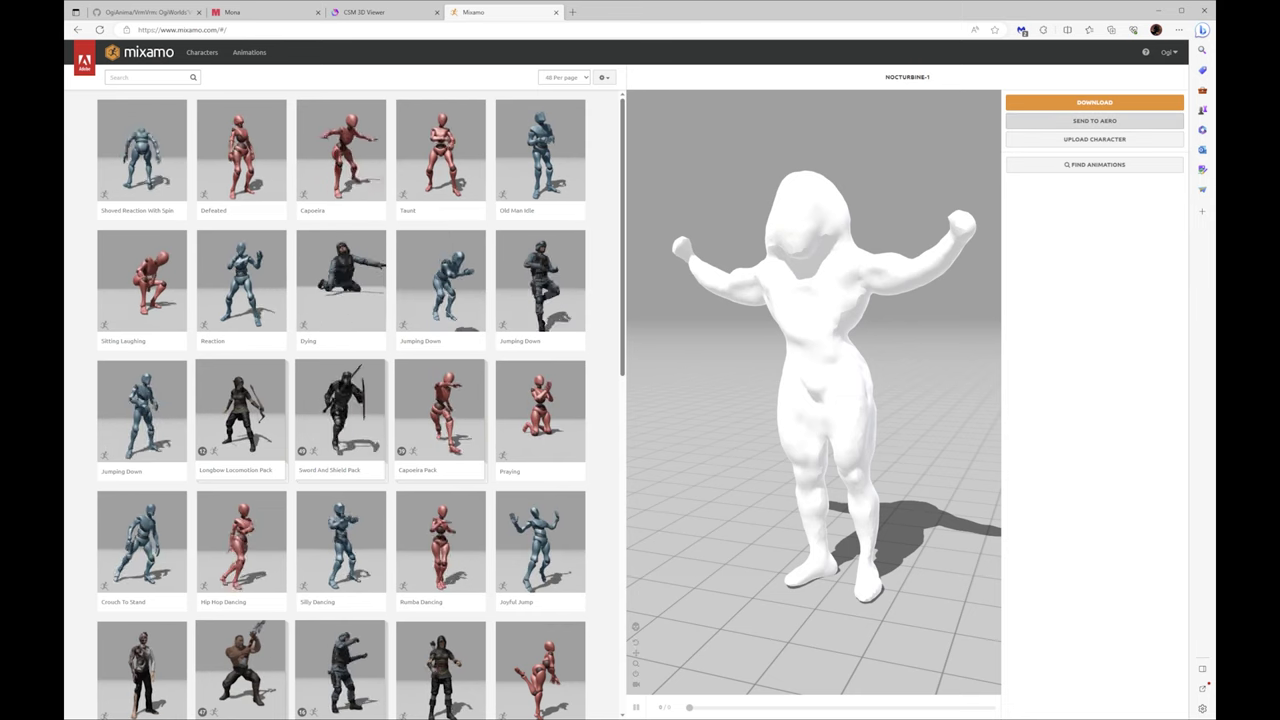
Try the character upload again, accepting the orientation in the Auto-Rigger, and close the dialog after another upload
click(1094, 139)
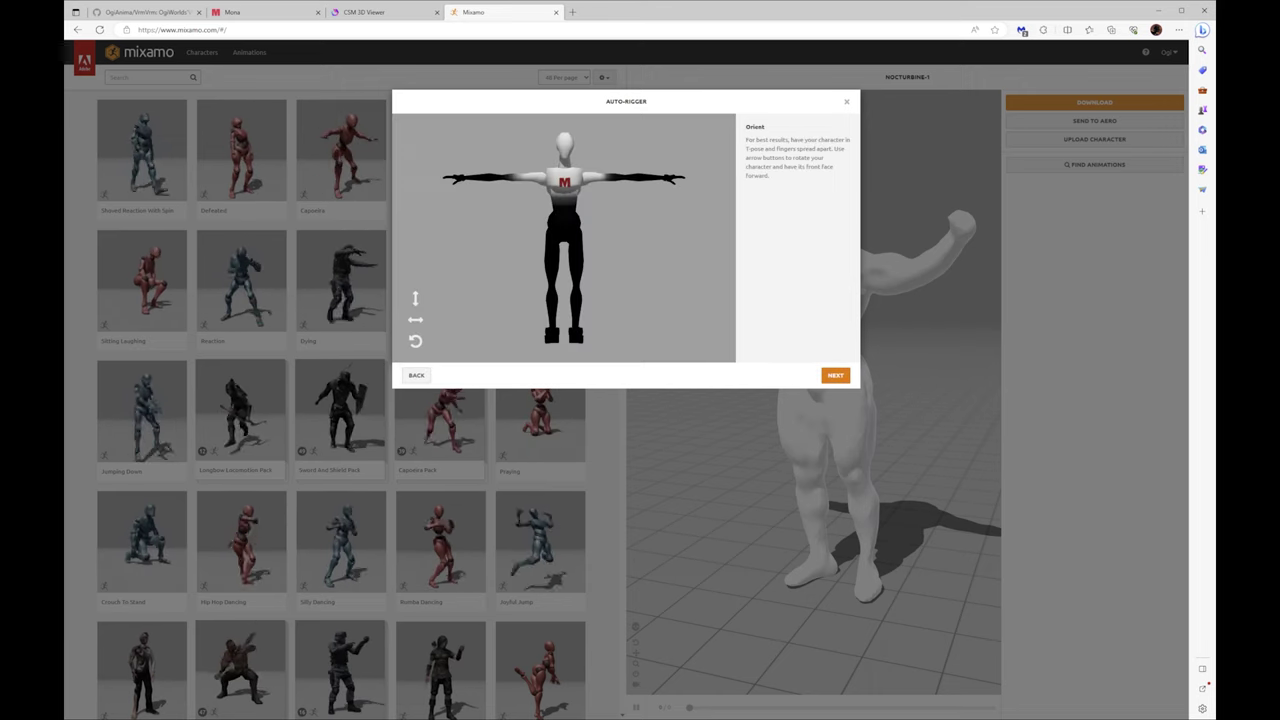
click(835, 375)
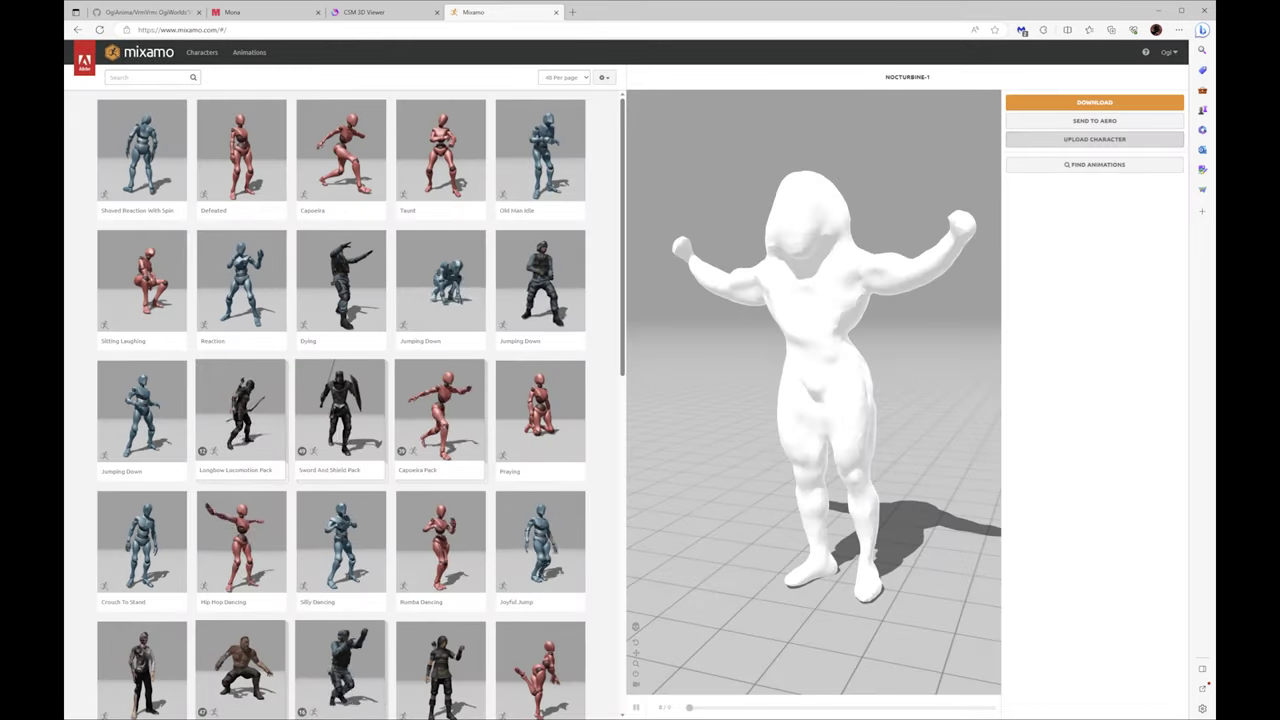
click(1094, 139)
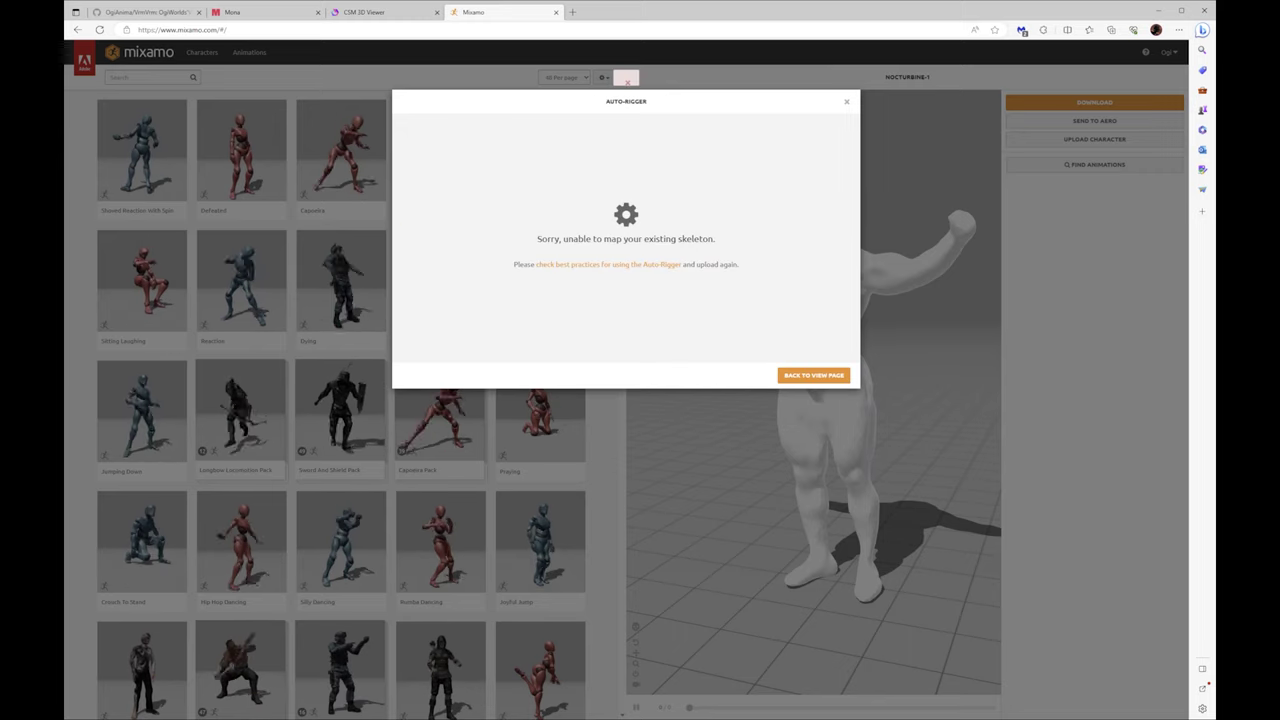
key(Escape)
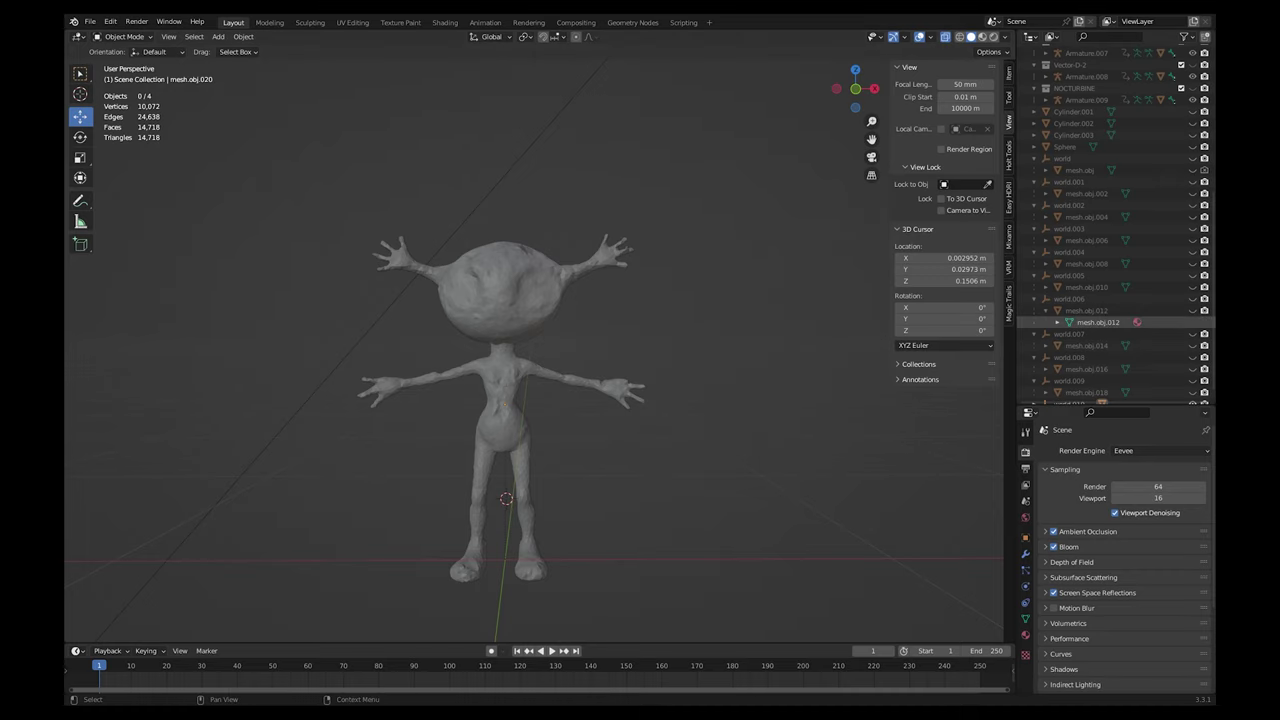
click(1086, 311)
scroll(500, 400, down, 4)
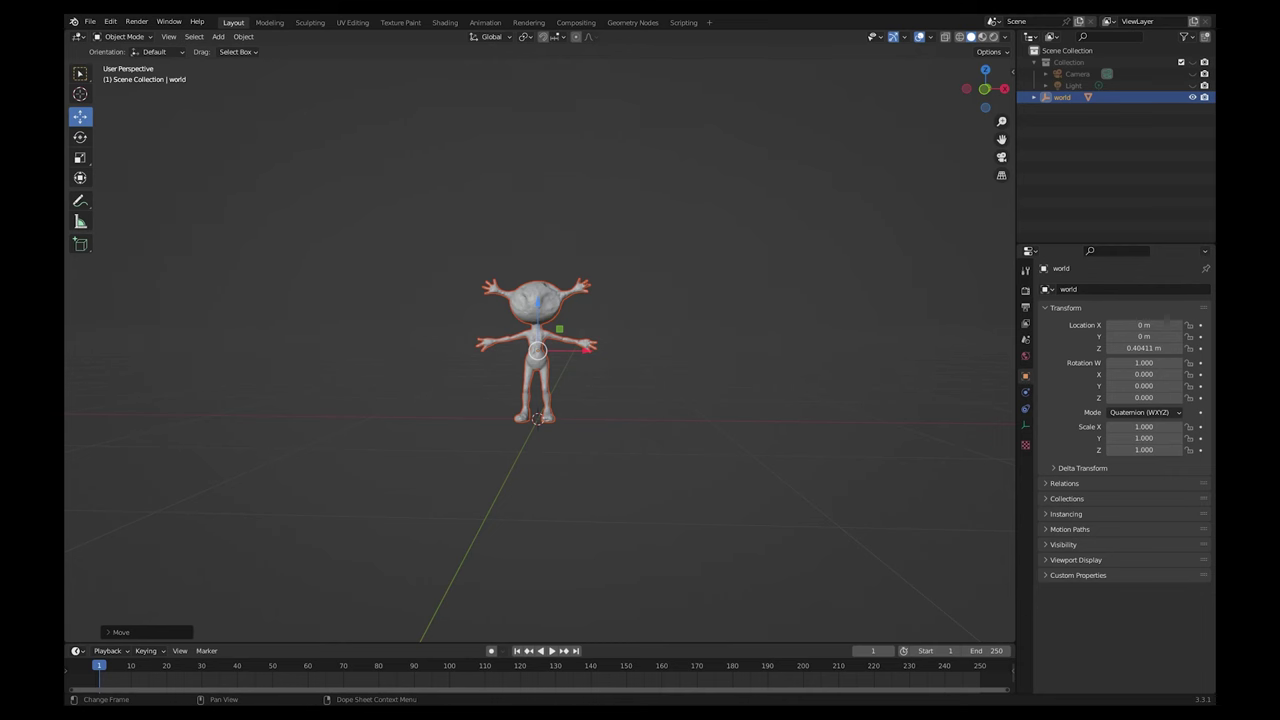
In the Blender scene containing only the alien, select its mesh and display it in Material Preview shading
click(690, 500)
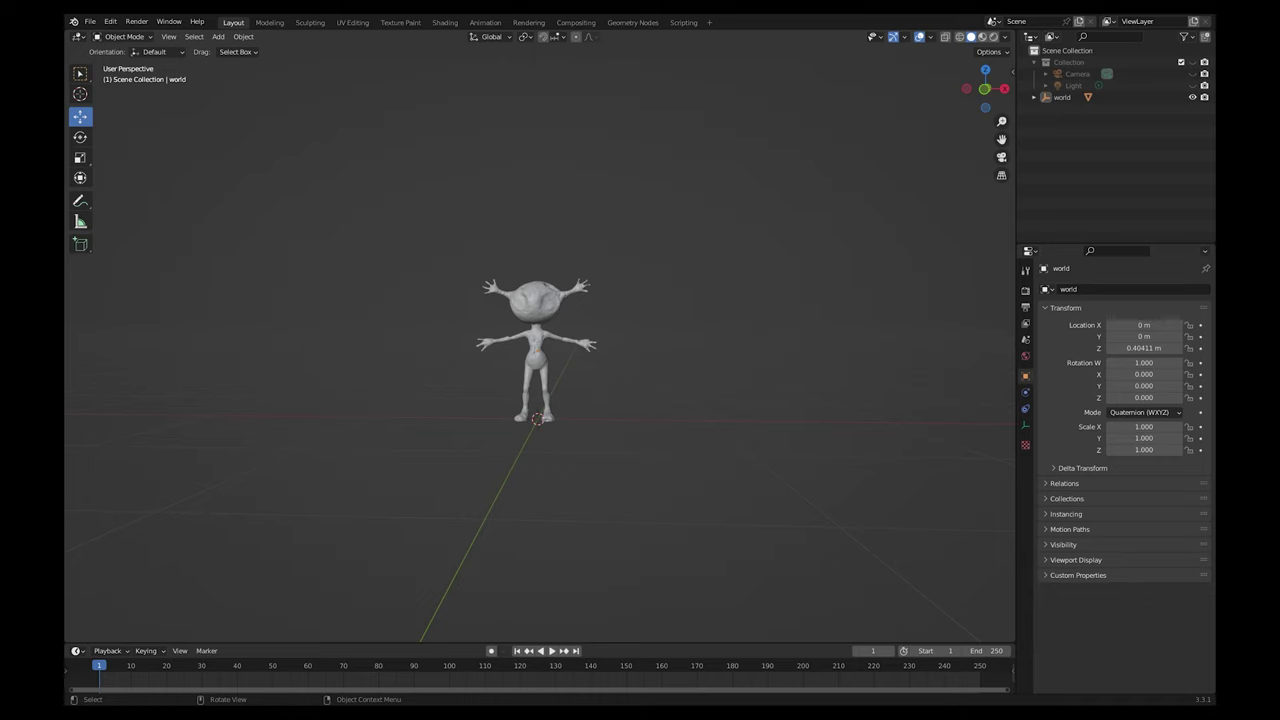
click(545, 287)
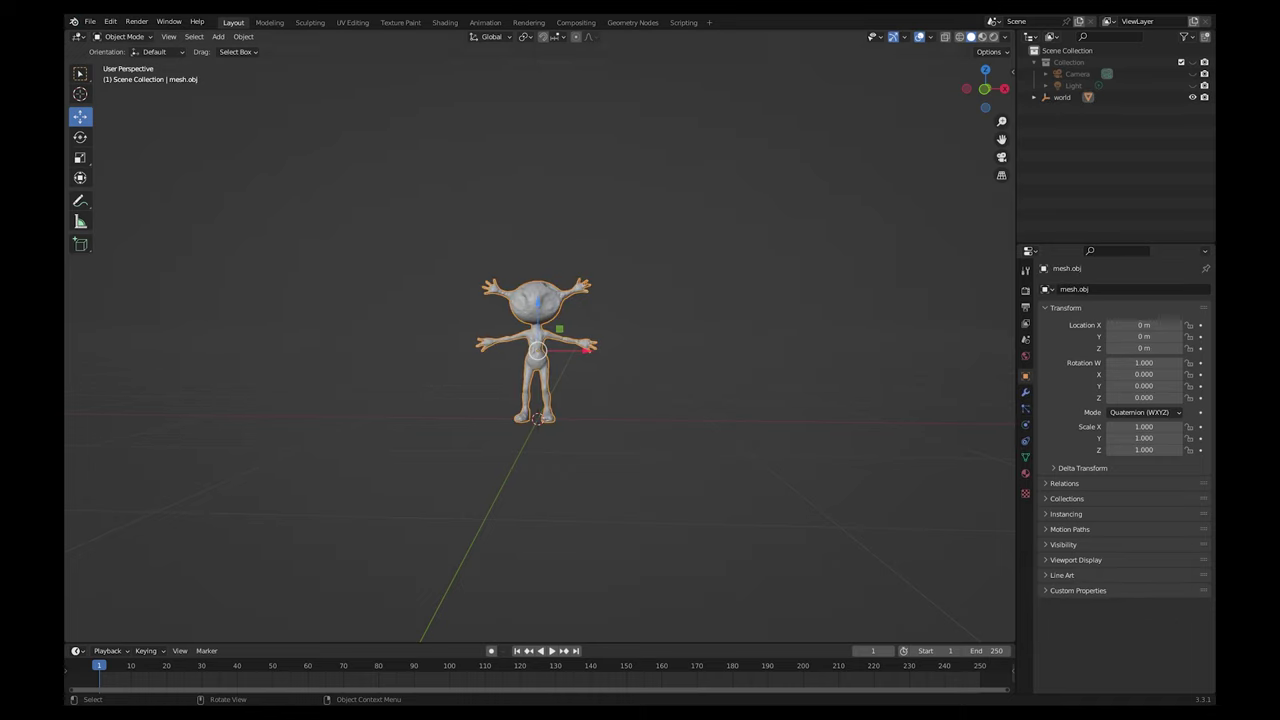
click(982, 37)
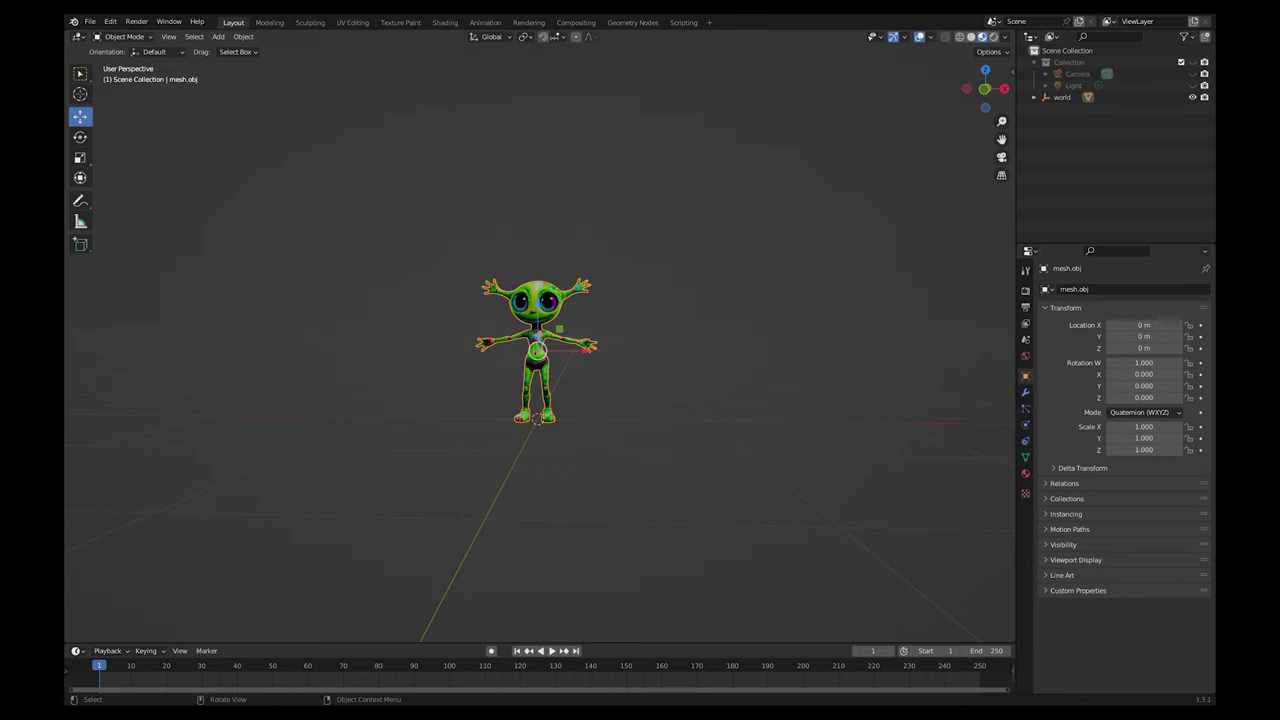
Import the rigged alien with its armature from an FBX file and view it together with the textured model
click(90, 21)
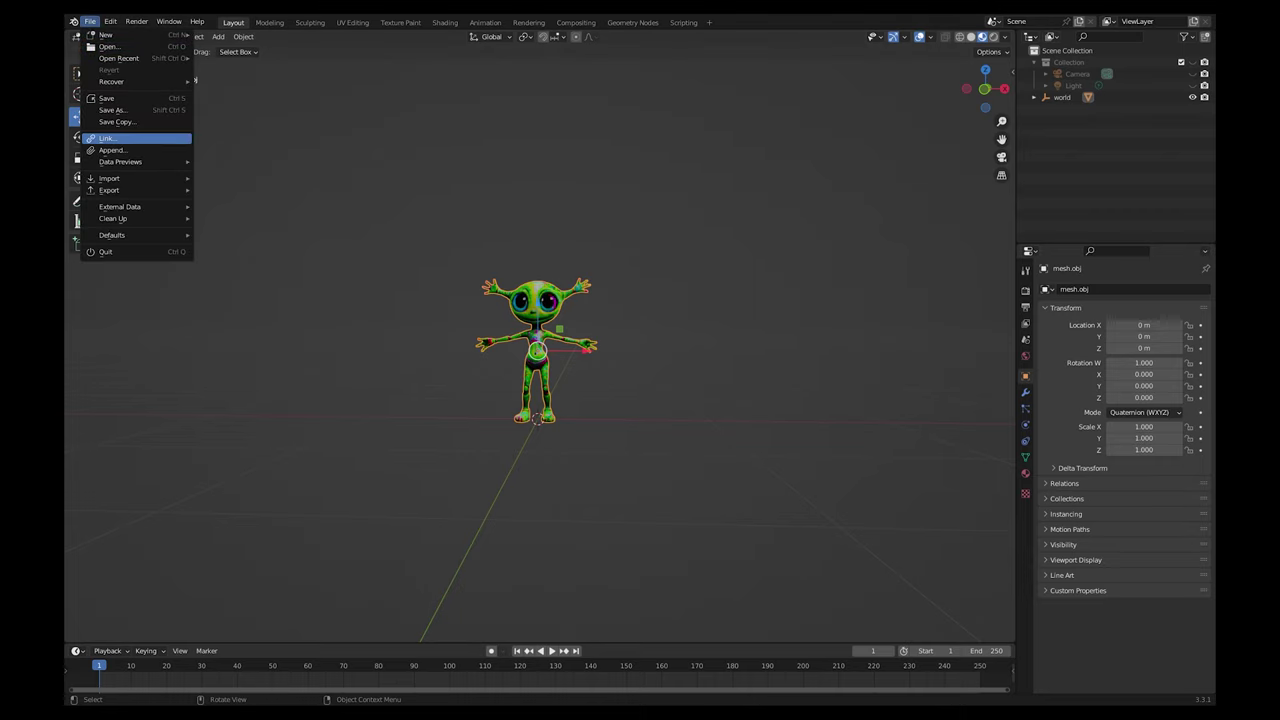
mouse_move(112, 179)
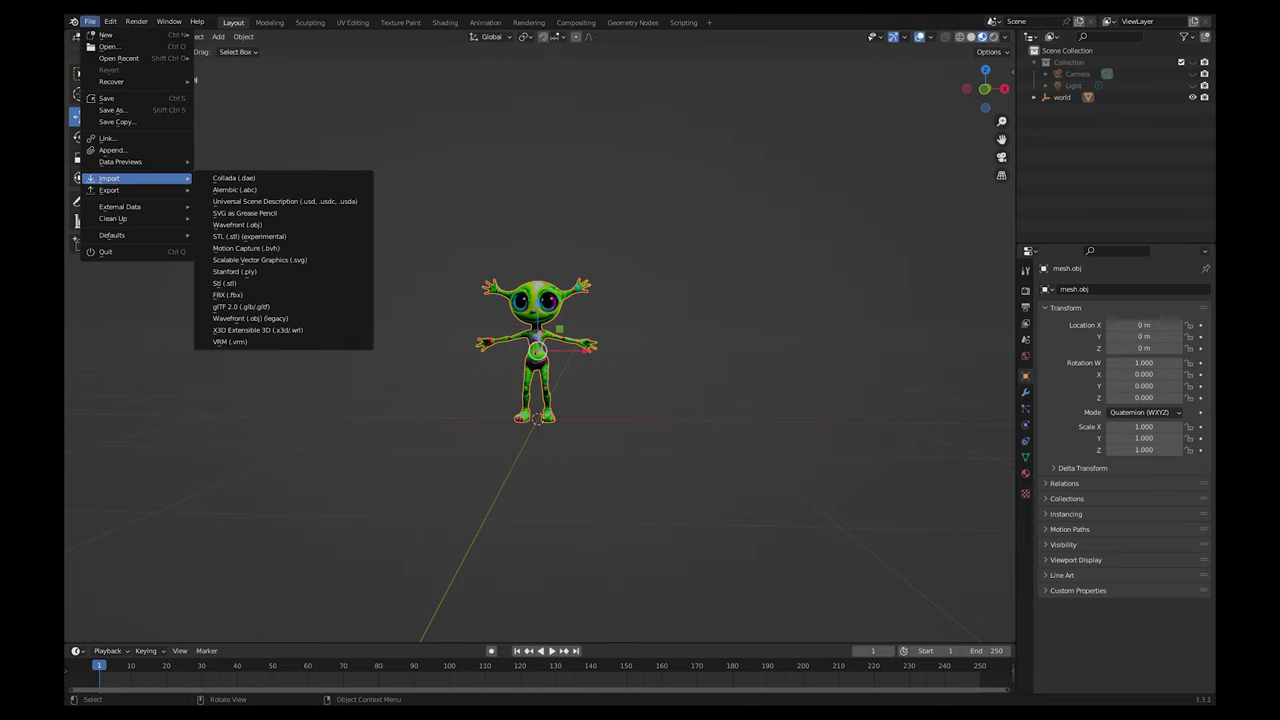
click(228, 295)
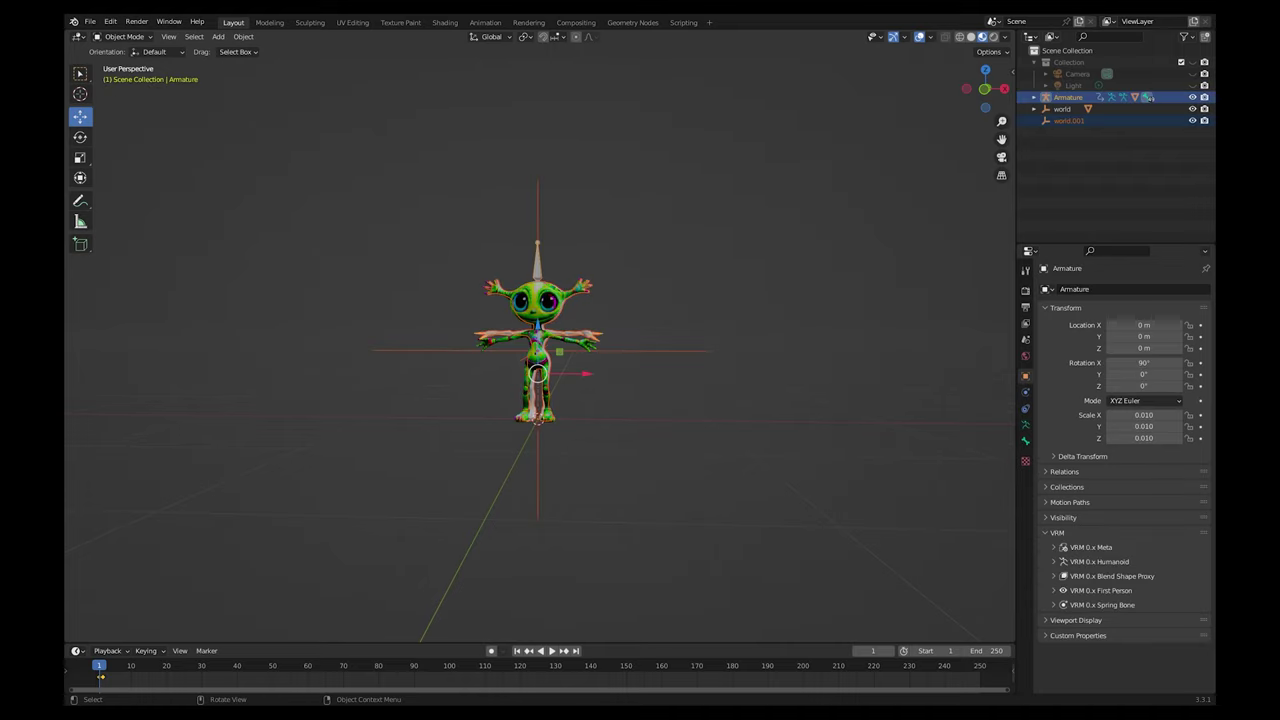
scroll(538, 350, up, 7)
middle_drag(538, 350, 585, 352)
scroll(585, 352, down, 1)
scroll(530, 400, down, 3)
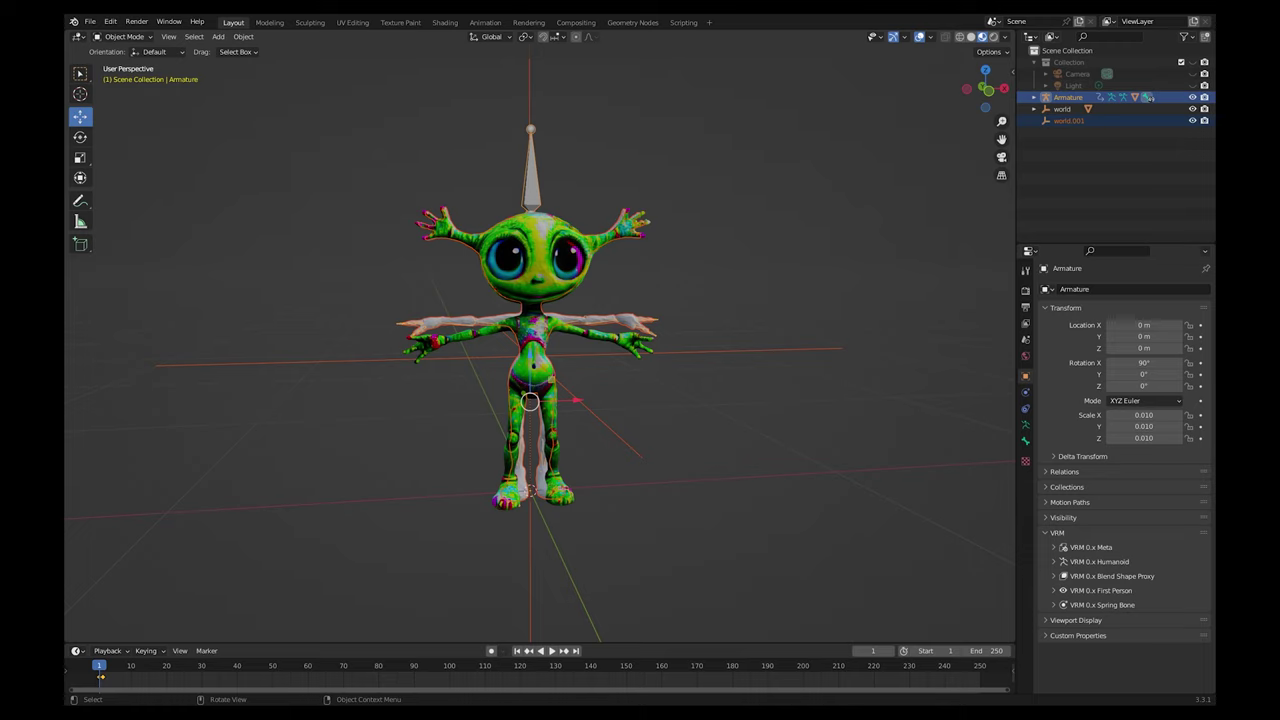
middle_drag(530, 400, 505, 384)
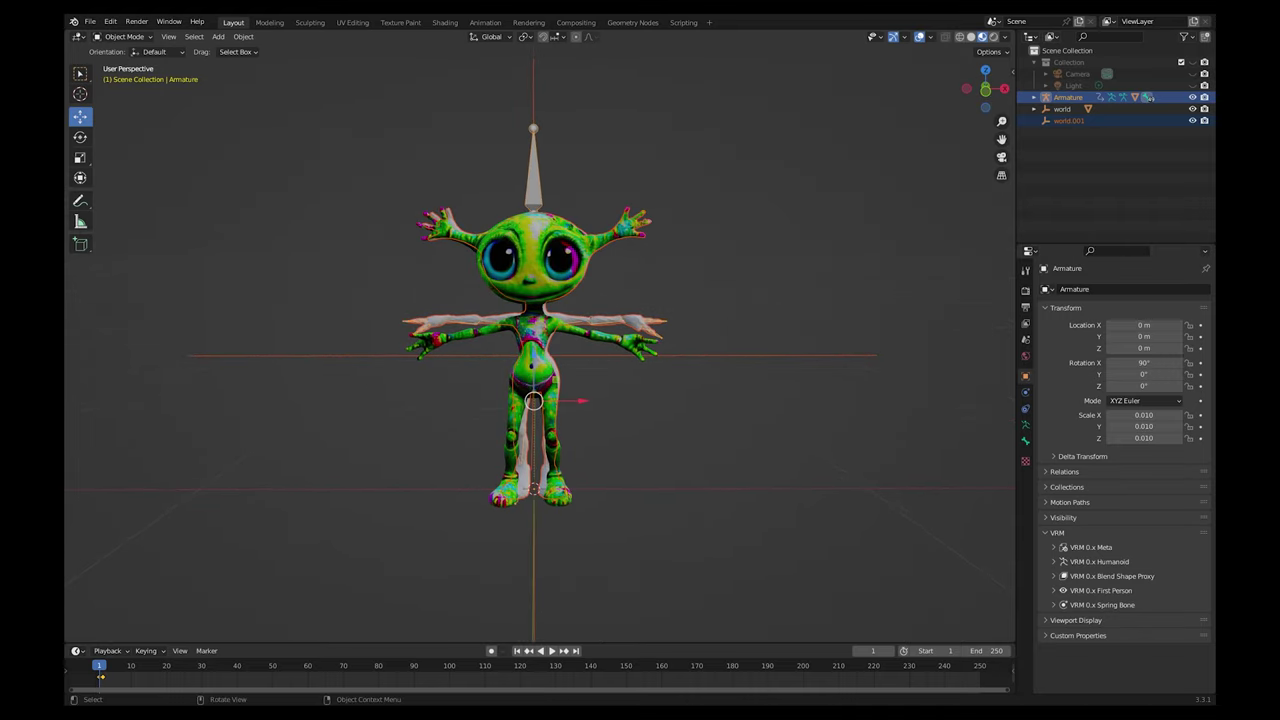
Try linking the textured alien's material to the imported white mesh with Link Materials, and undo the link
key(alt+a)
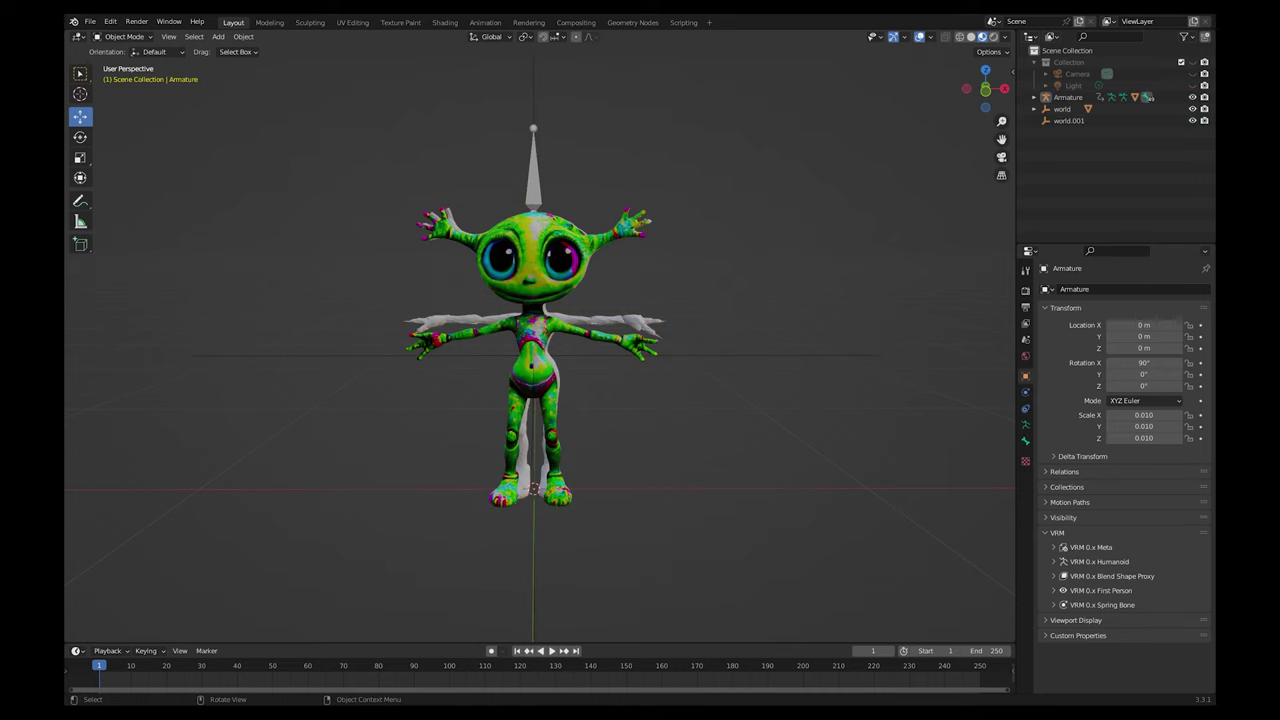
click(596, 321)
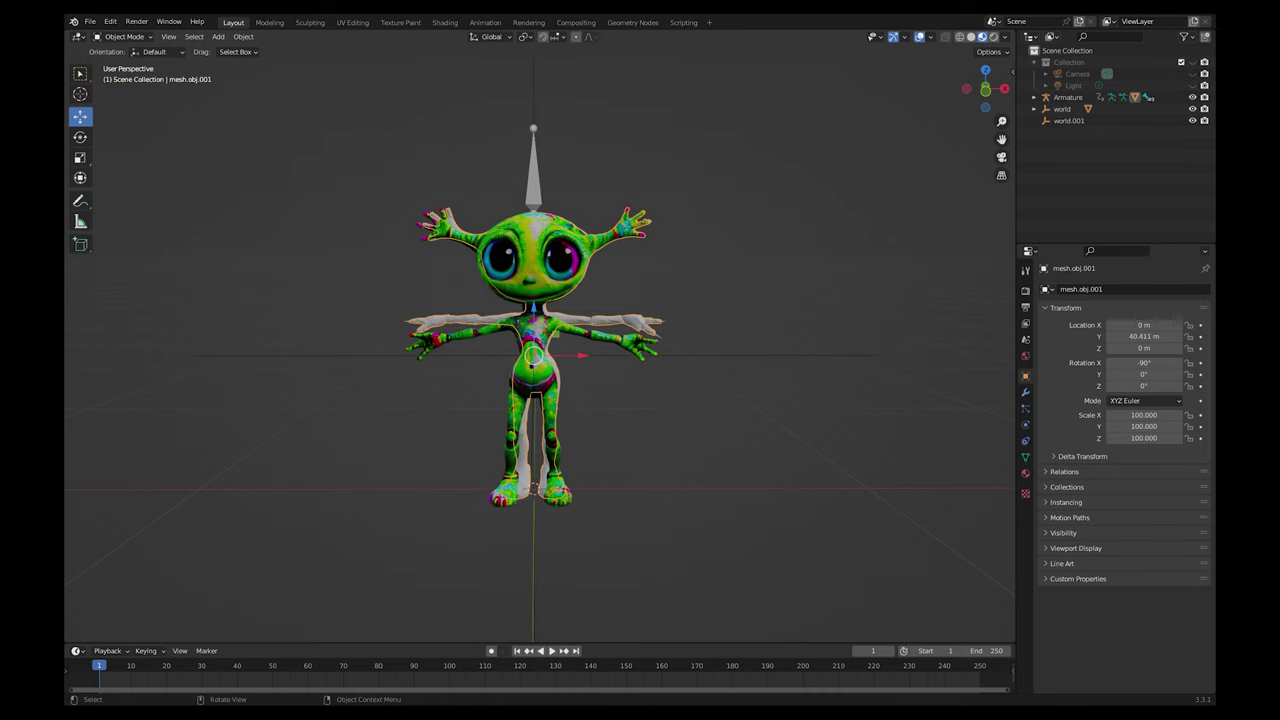
shift+click(536, 278)
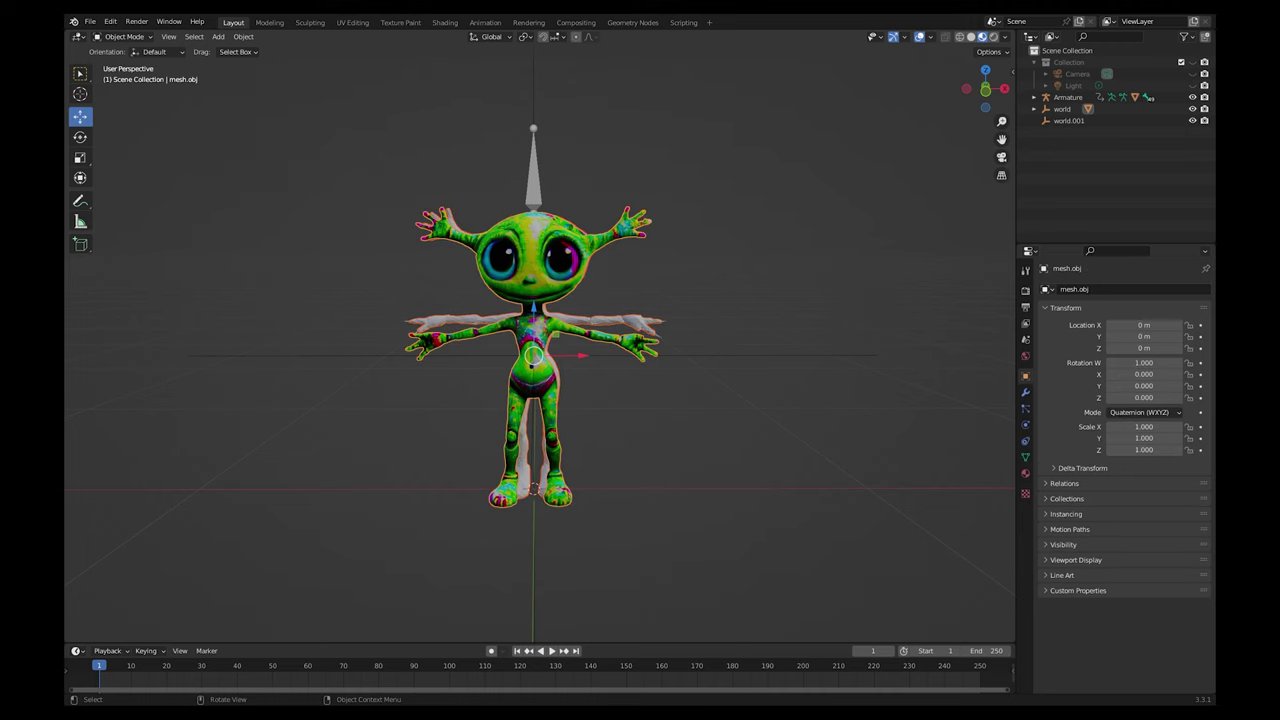
key(ctrl+l)
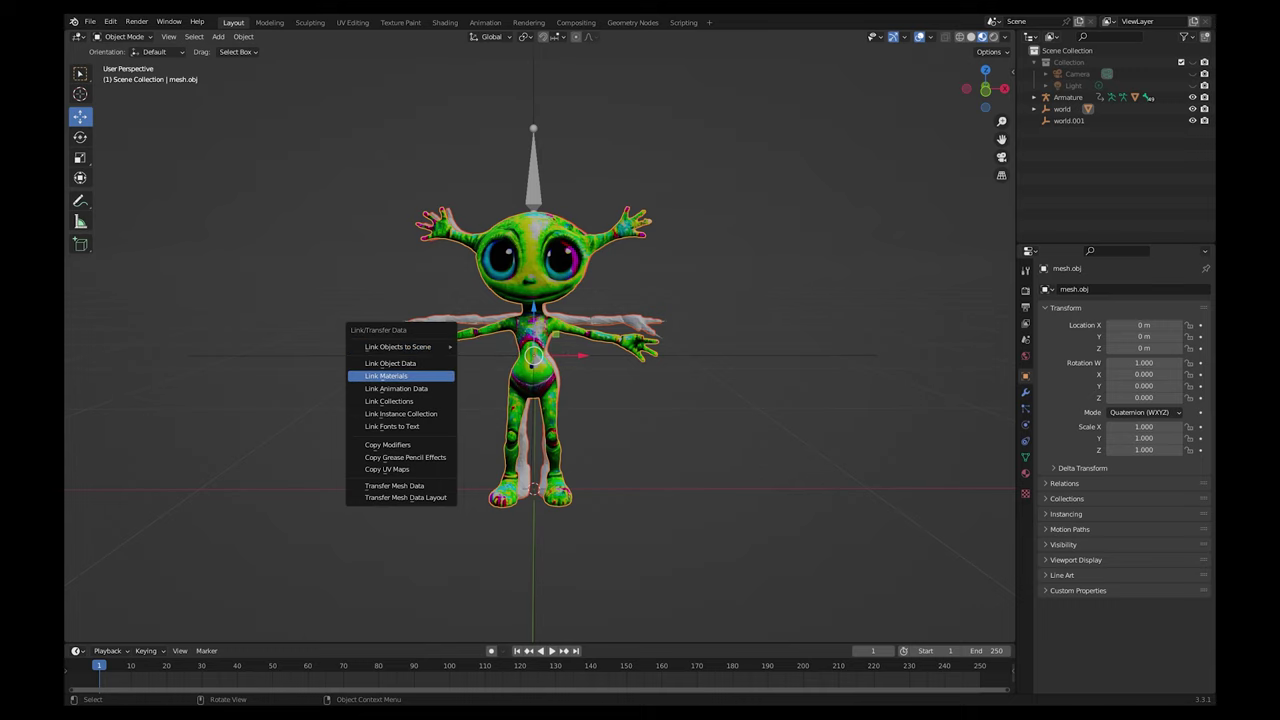
click(390, 375)
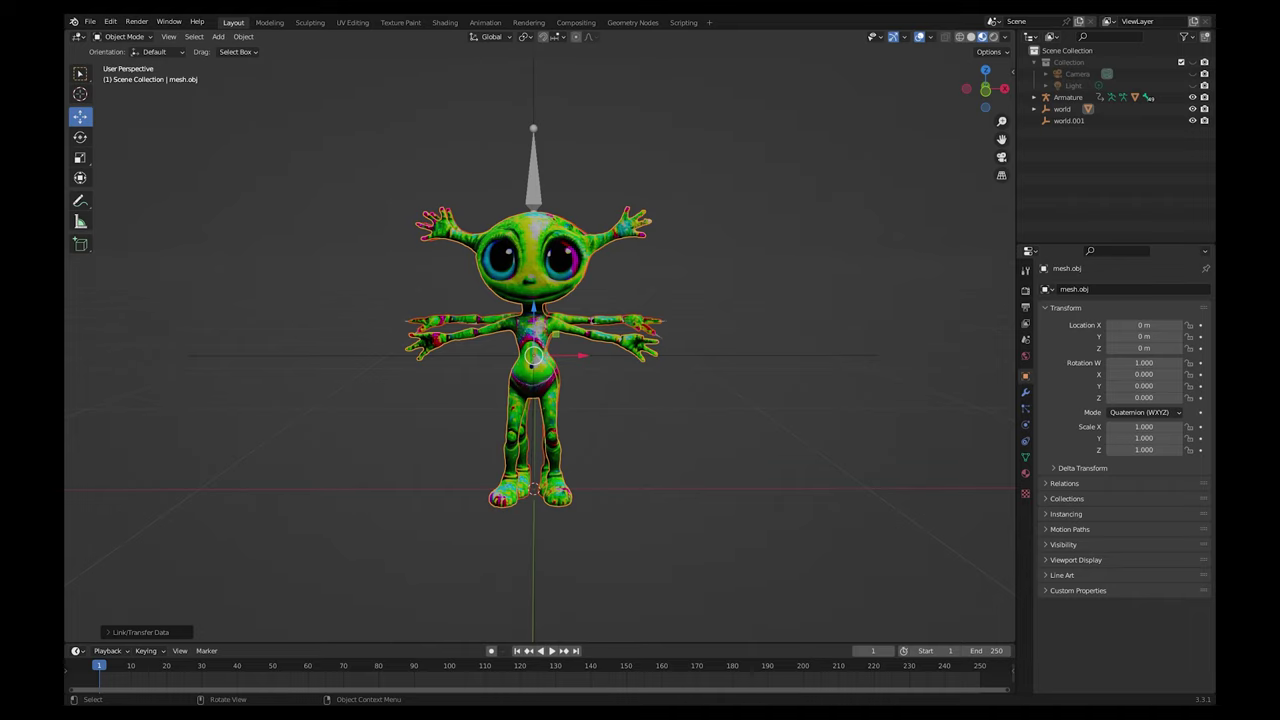
key(ctrl+z)
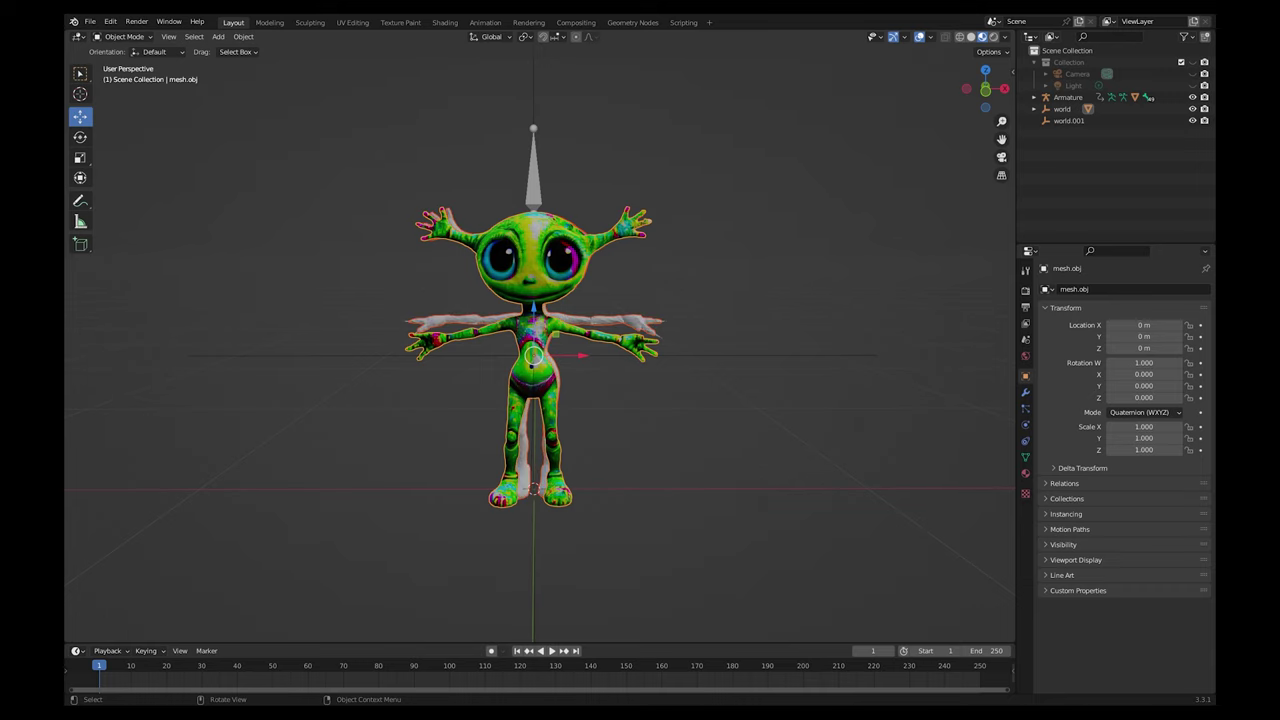
Clear the selection and examine the overlapping textured and rigged aliens at an angle, up close and from farther away
key(alt+a)
middle_drag(540, 400, 608, 410)
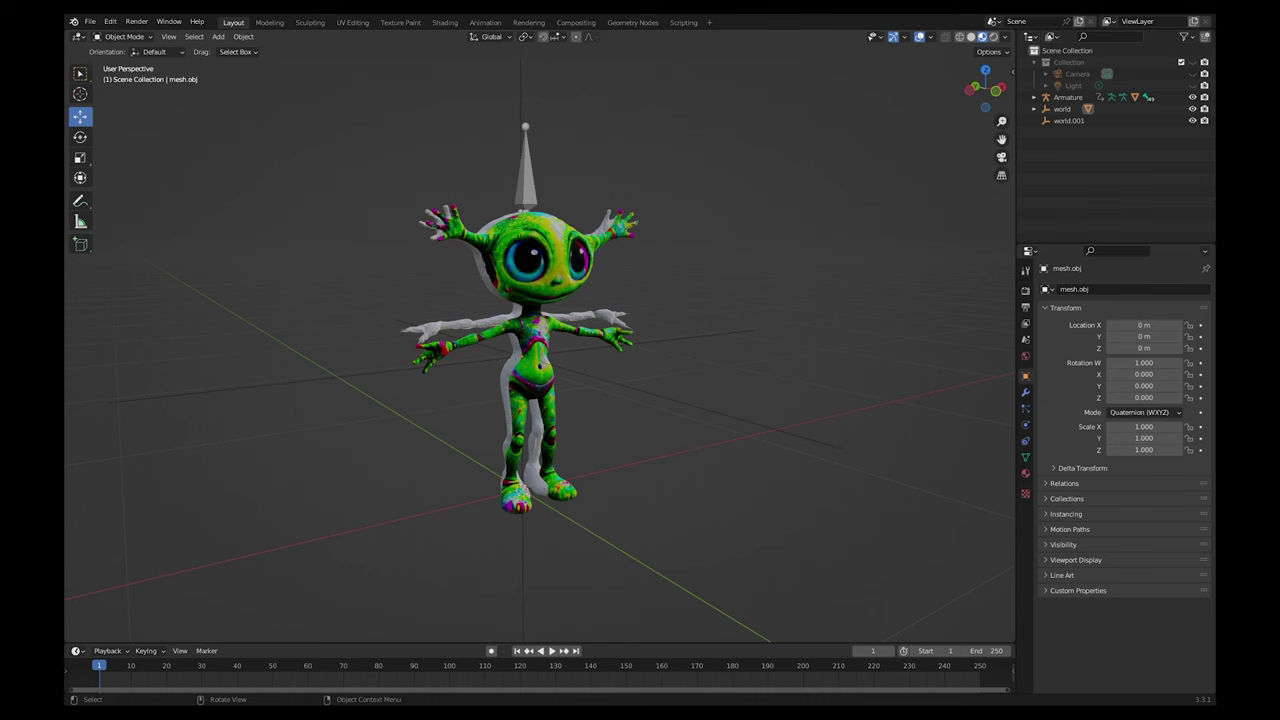
scroll(540, 366, up, 6)
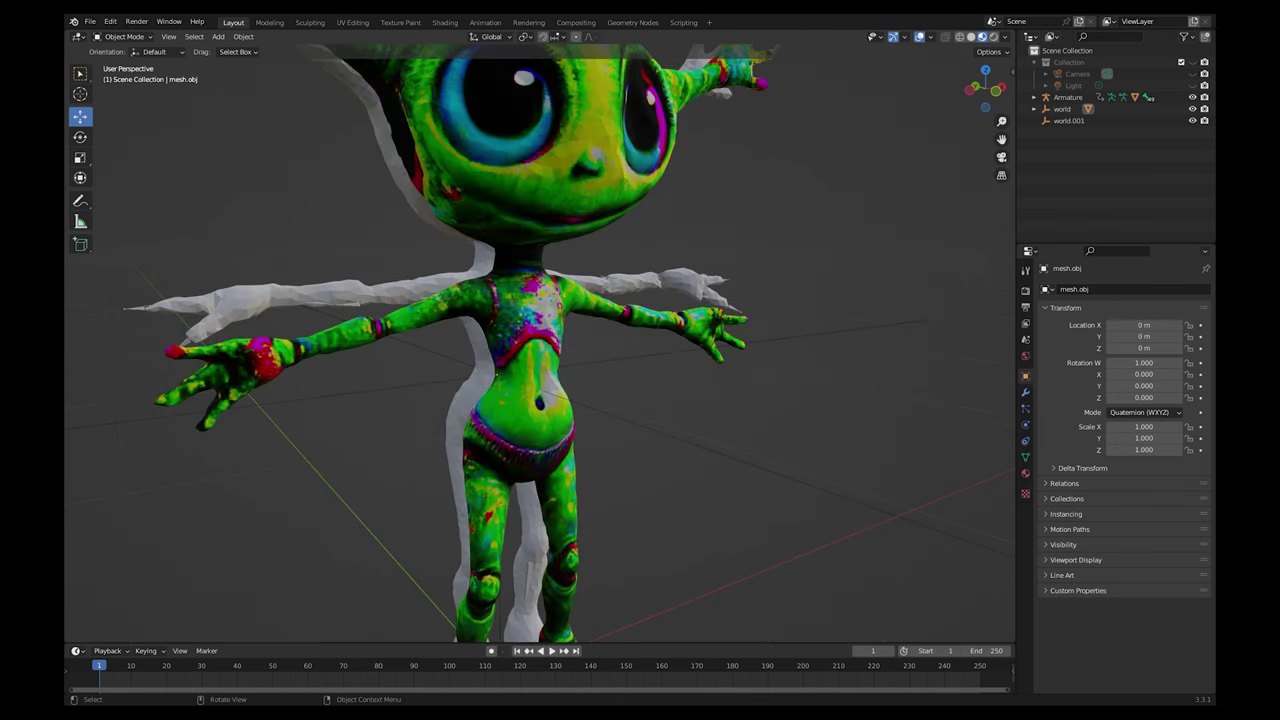
scroll(540, 366, down, 1)
scroll(540, 340, down, 4)
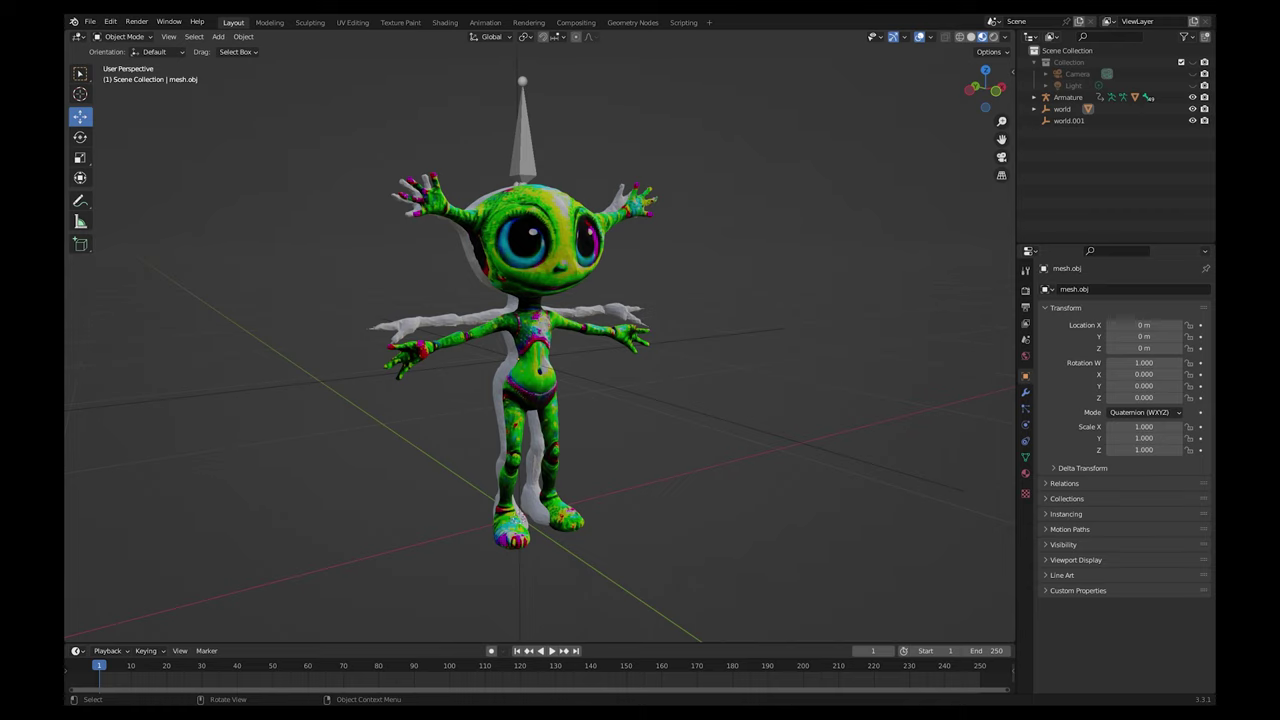
Try moving the rigged alien's armature away from the textured model, and undo the move
middle_drag(540, 366, 793, 365)
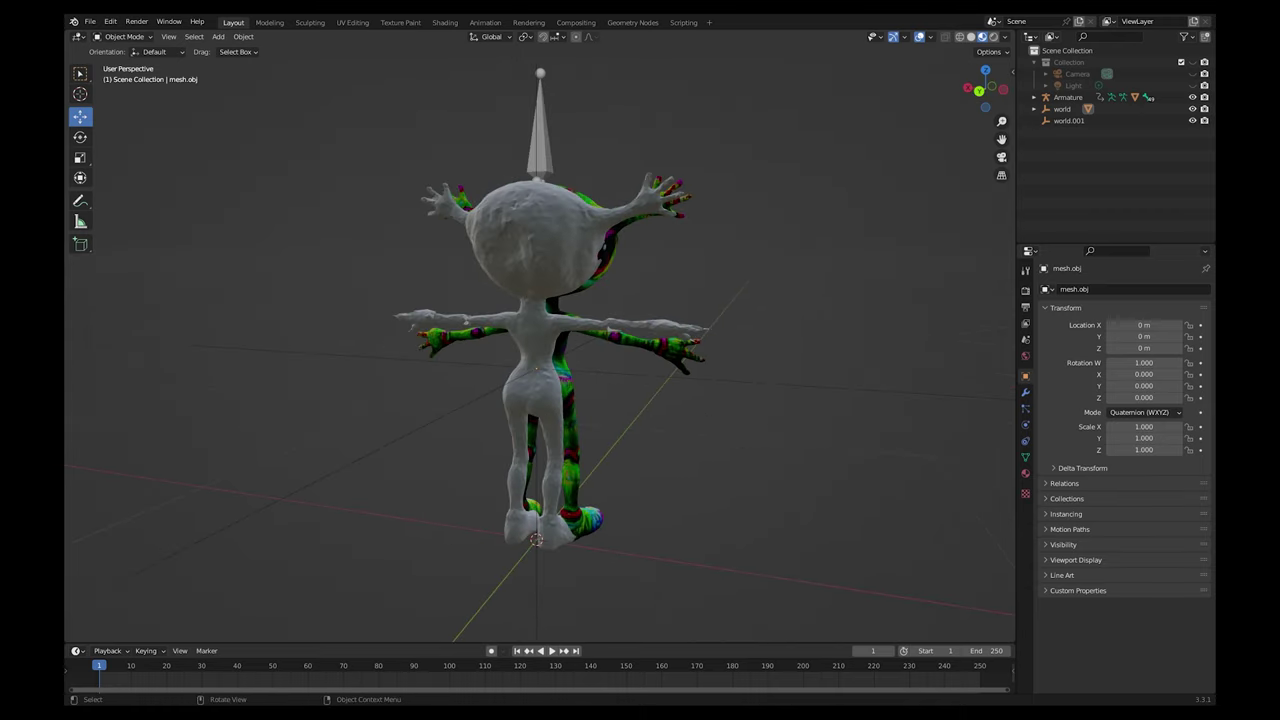
middle_drag(590, 366, 491, 362)
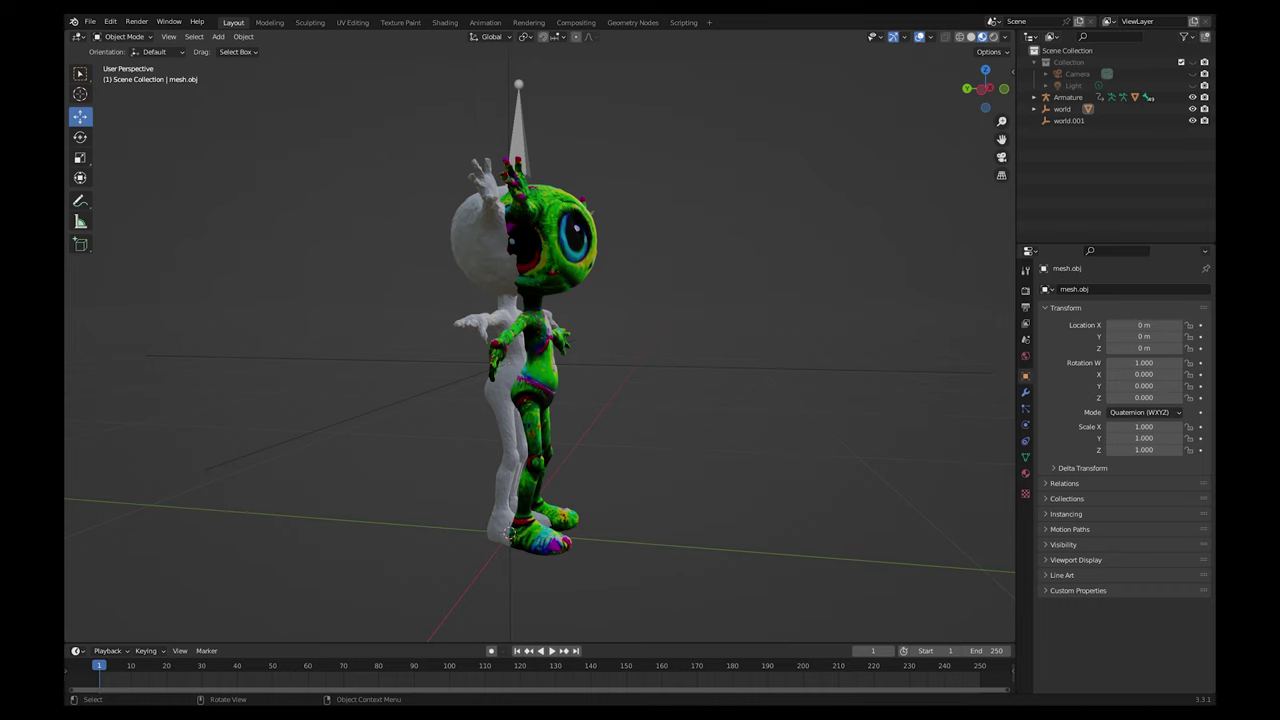
middle_drag(520, 350, 630, 362)
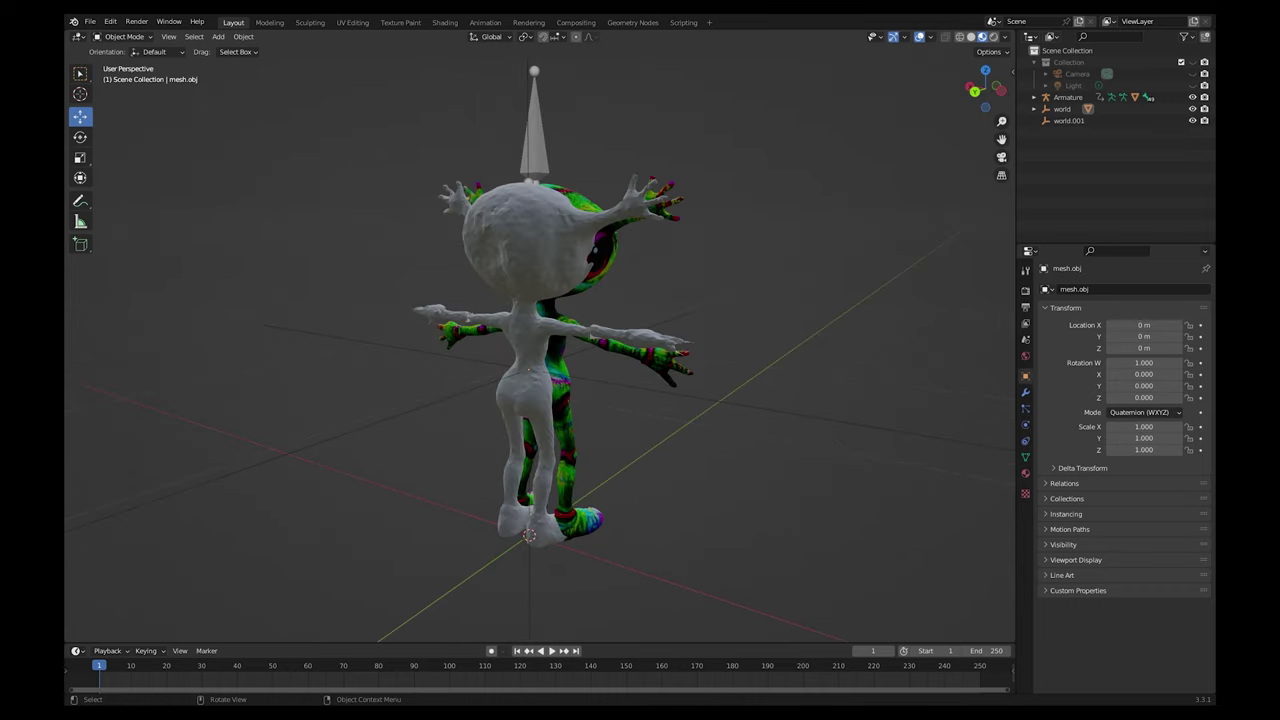
click(1149, 98)
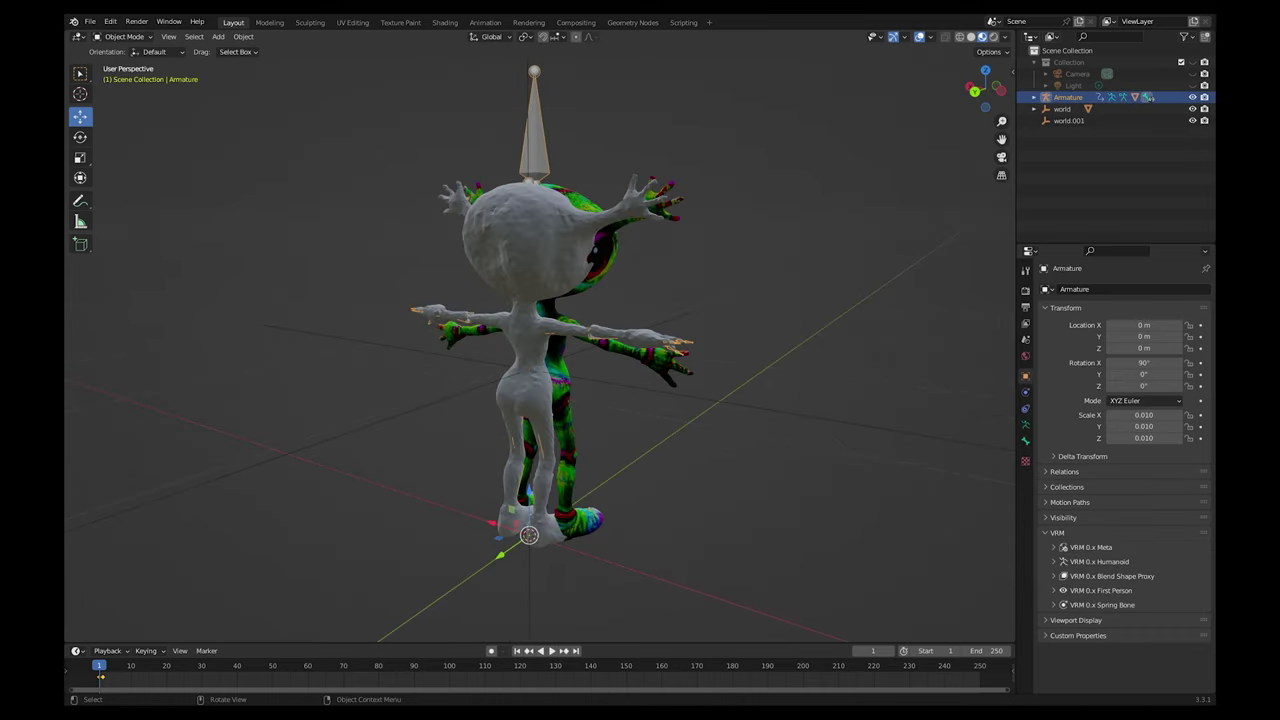
key(g)
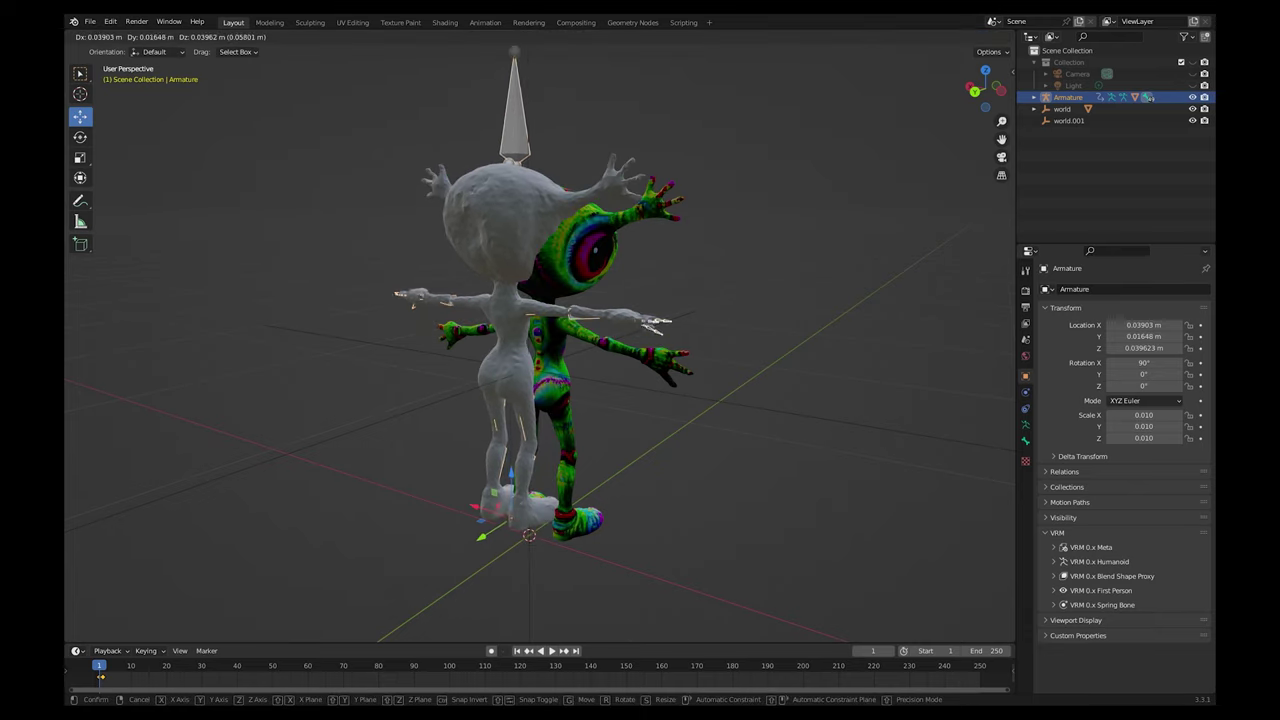
click(511, 519)
key(ctrl+z)
Select the white rigged mesh plus the textured alien as the active object, and share its material using Link Materials
middle_drag(570, 370, 461, 343)
click(488, 245)
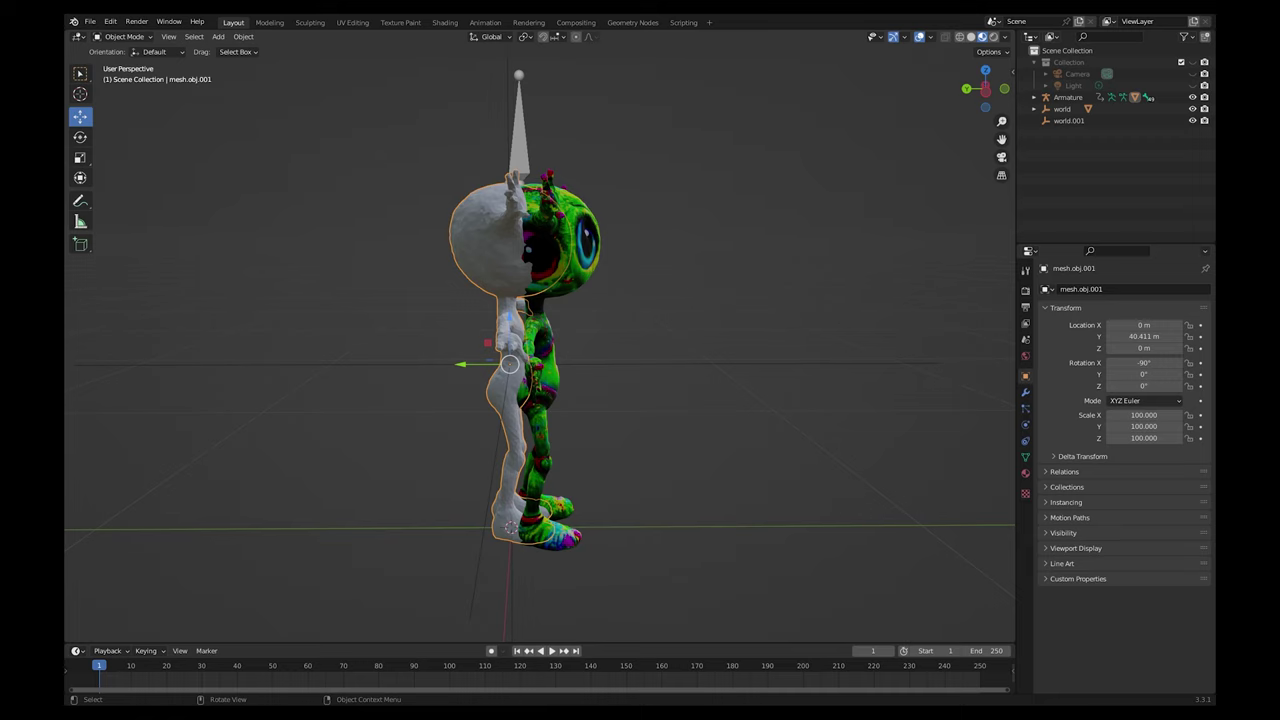
scroll(540, 343, up, 1)
shift+click(560, 245)
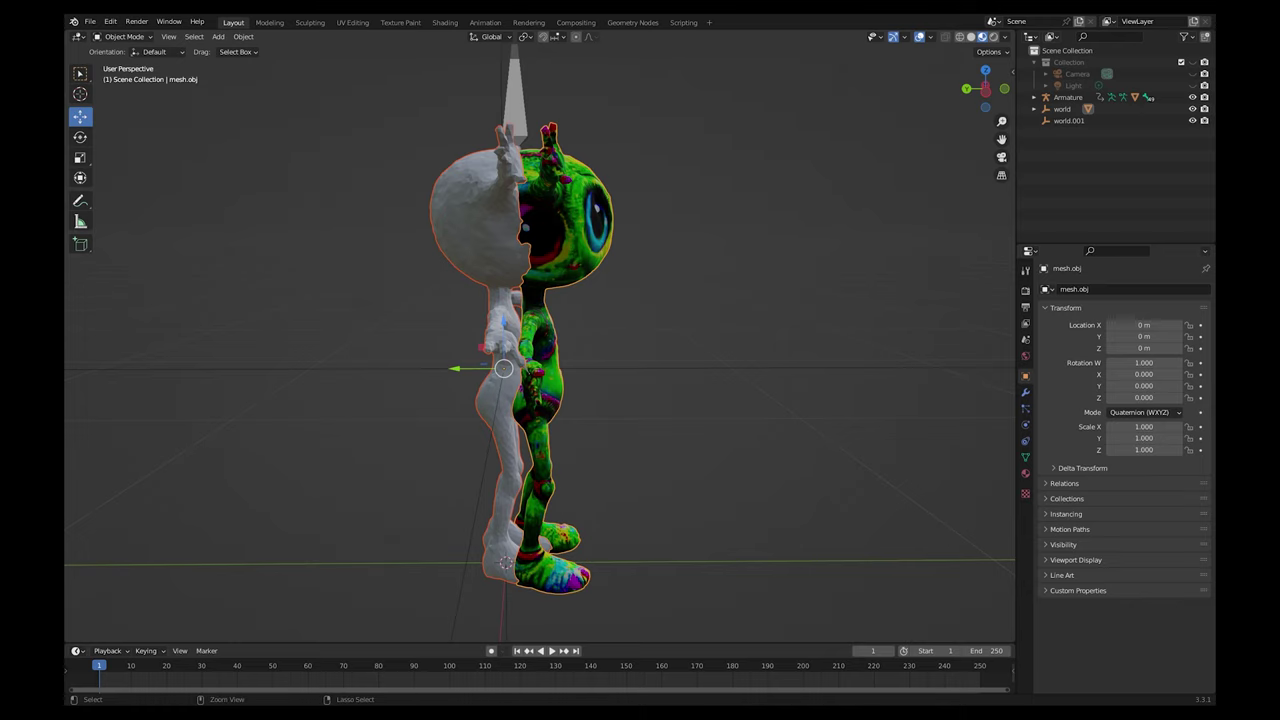
key(ctrl+l)
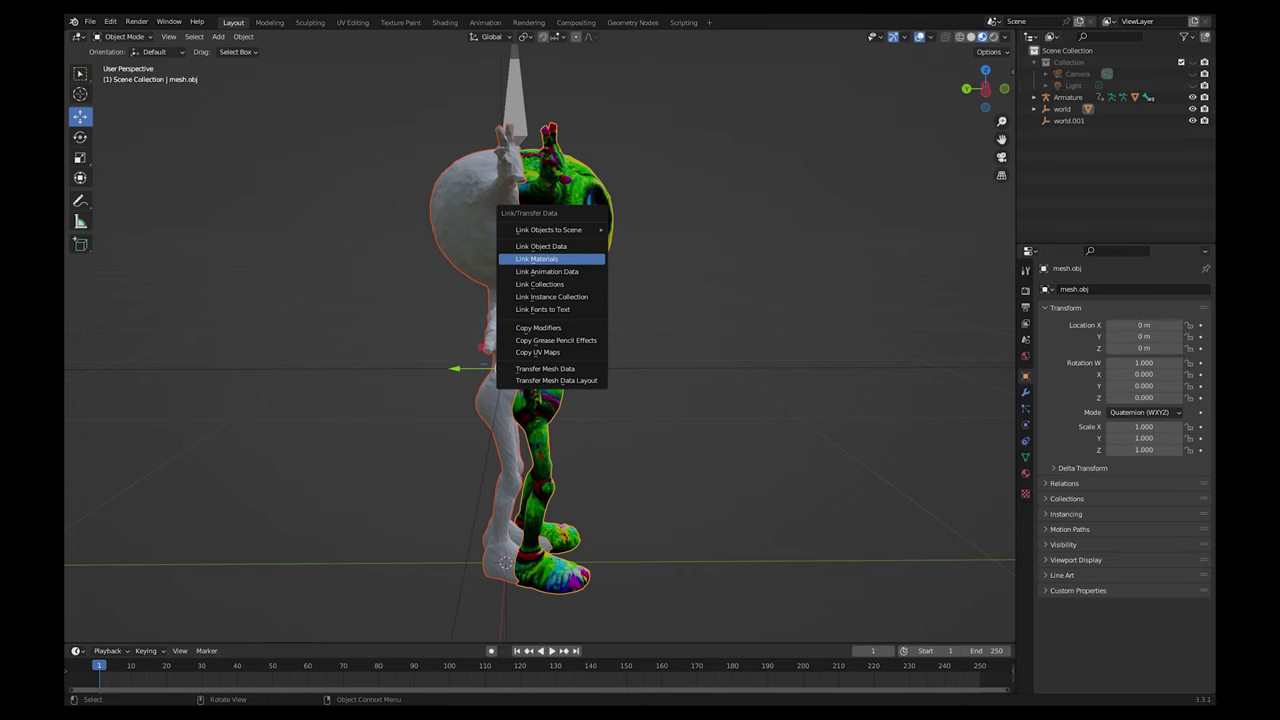
click(551, 259)
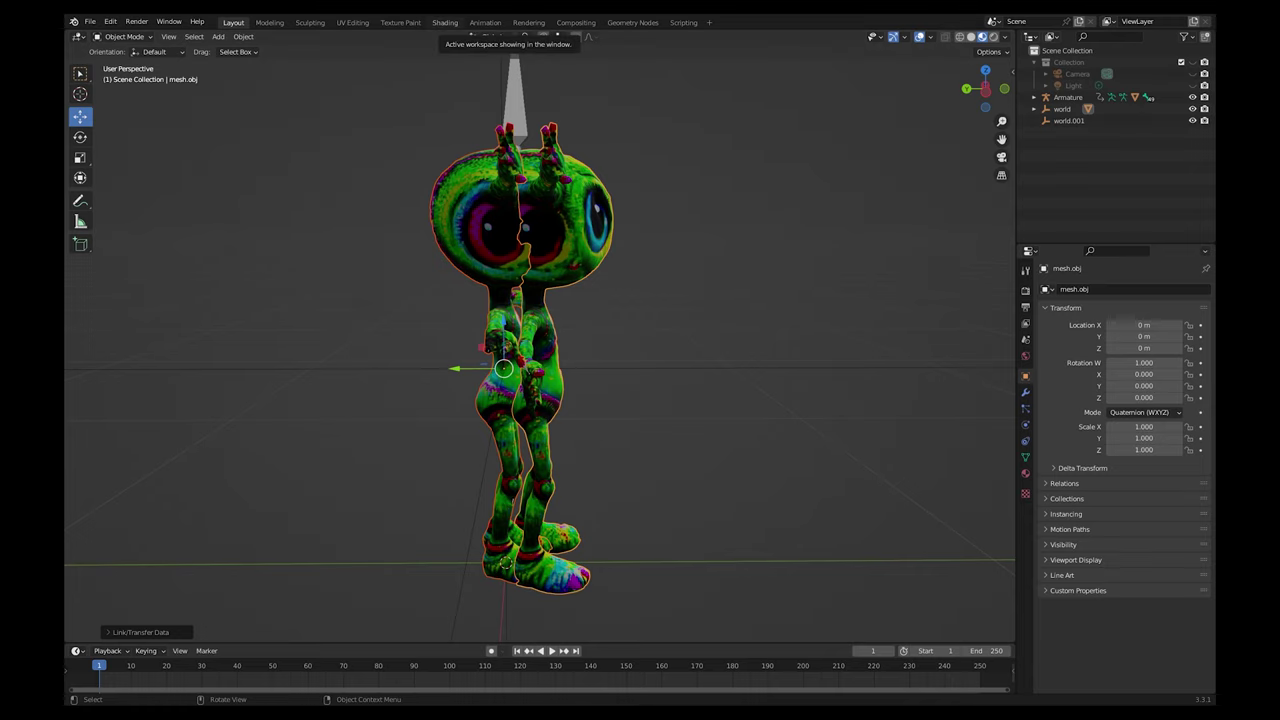
Switch to the Shading workspace, bring the aliens into close view, and undo the material link and the textured alien's selection
click(445, 22)
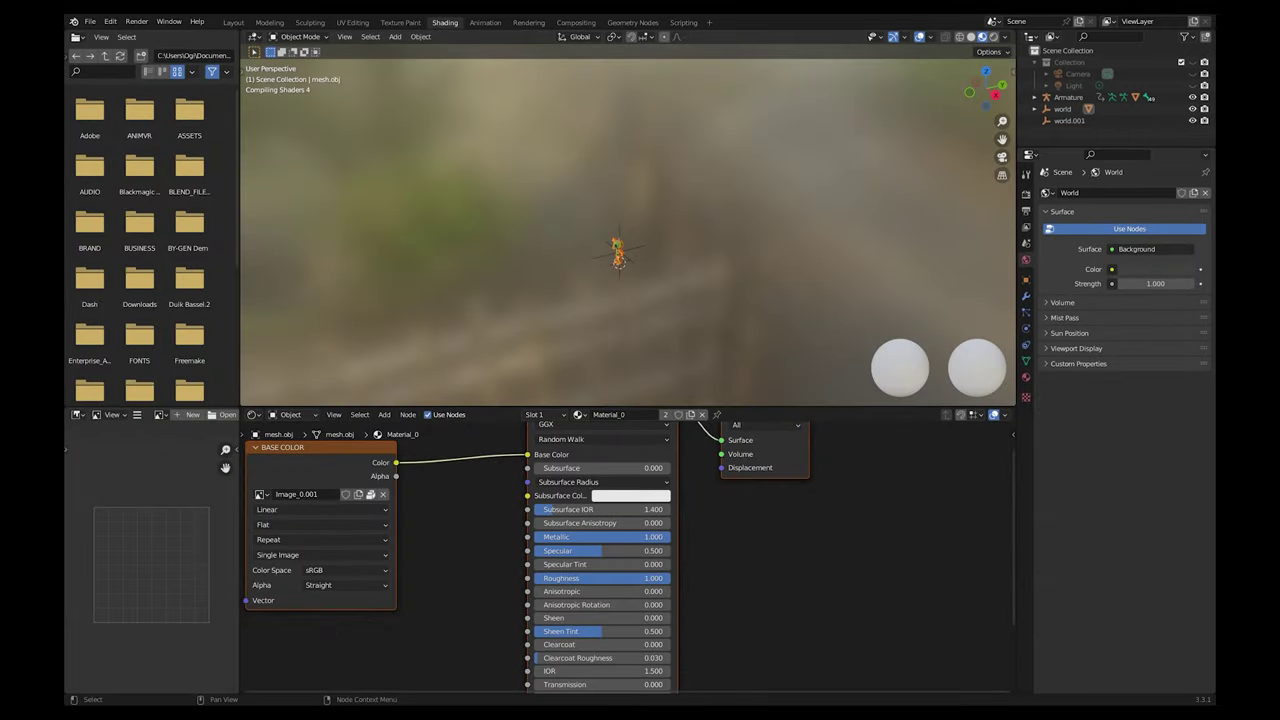
scroll(628, 557, down, 8)
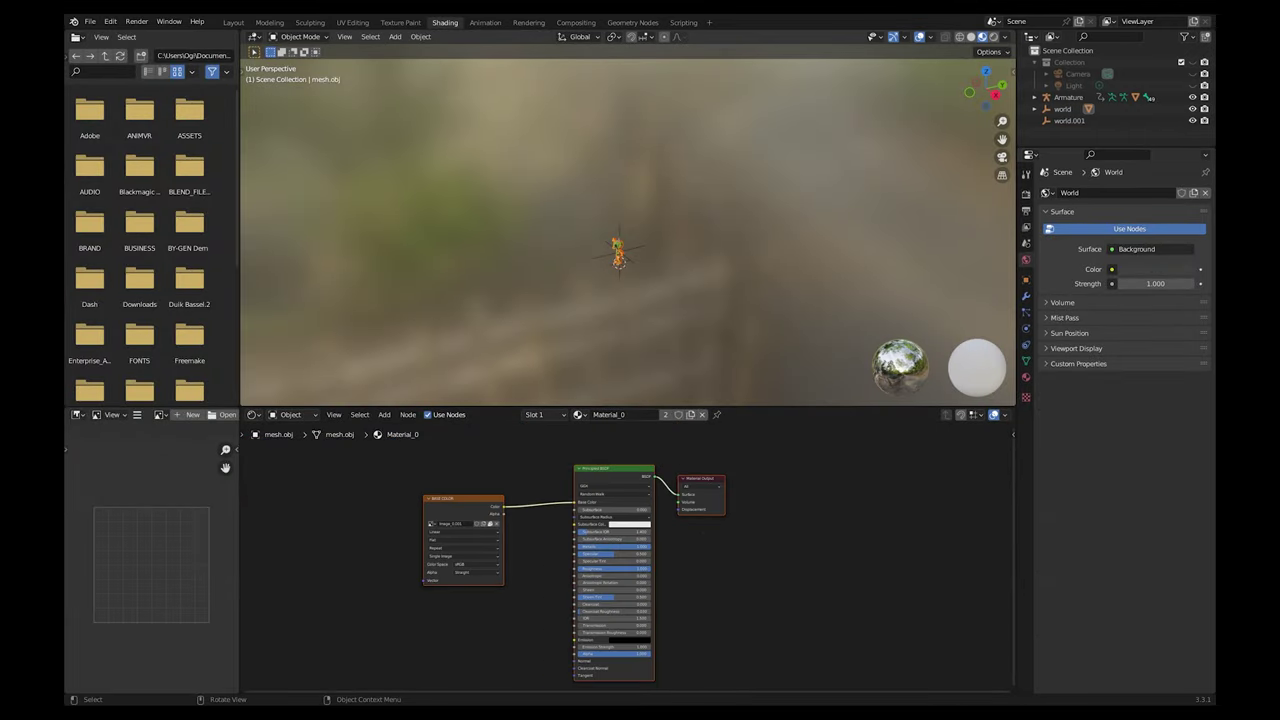
scroll(628, 221, up, 8)
shift+middle_drag(573, 290, 636, 175)
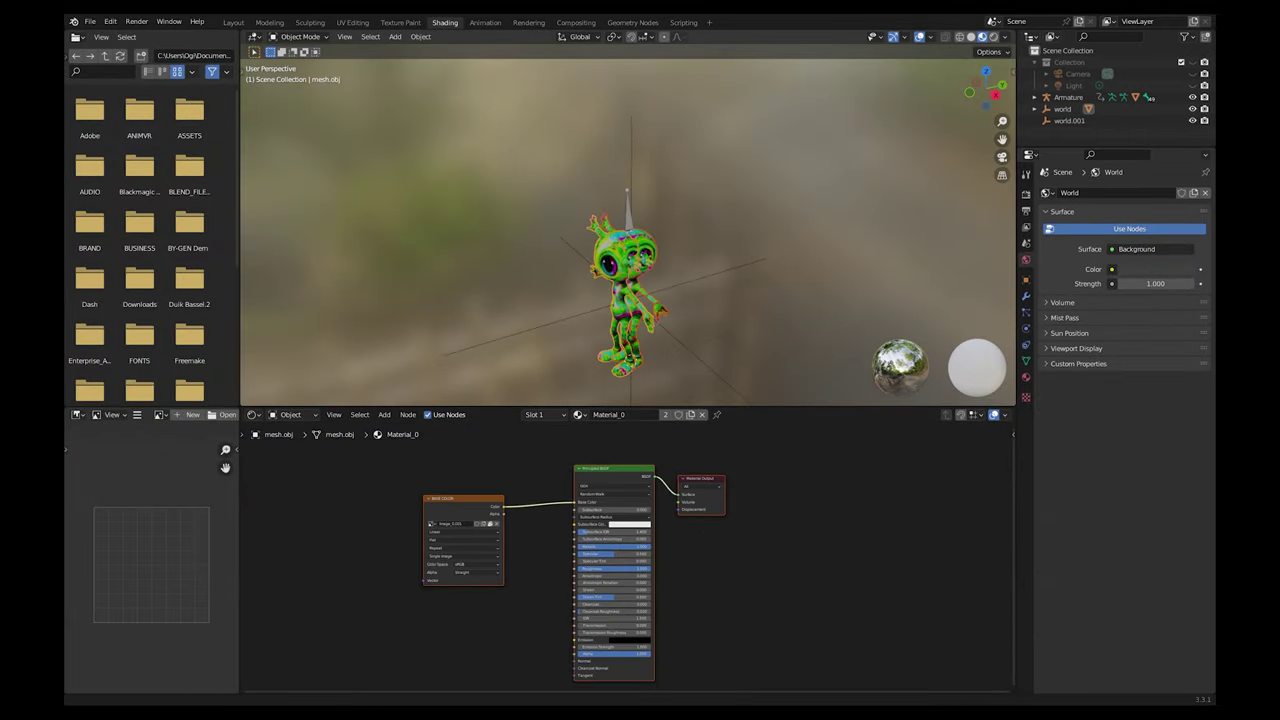
scroll(636, 175, up, 2)
key(ctrl+z)
key(ctrl+z)
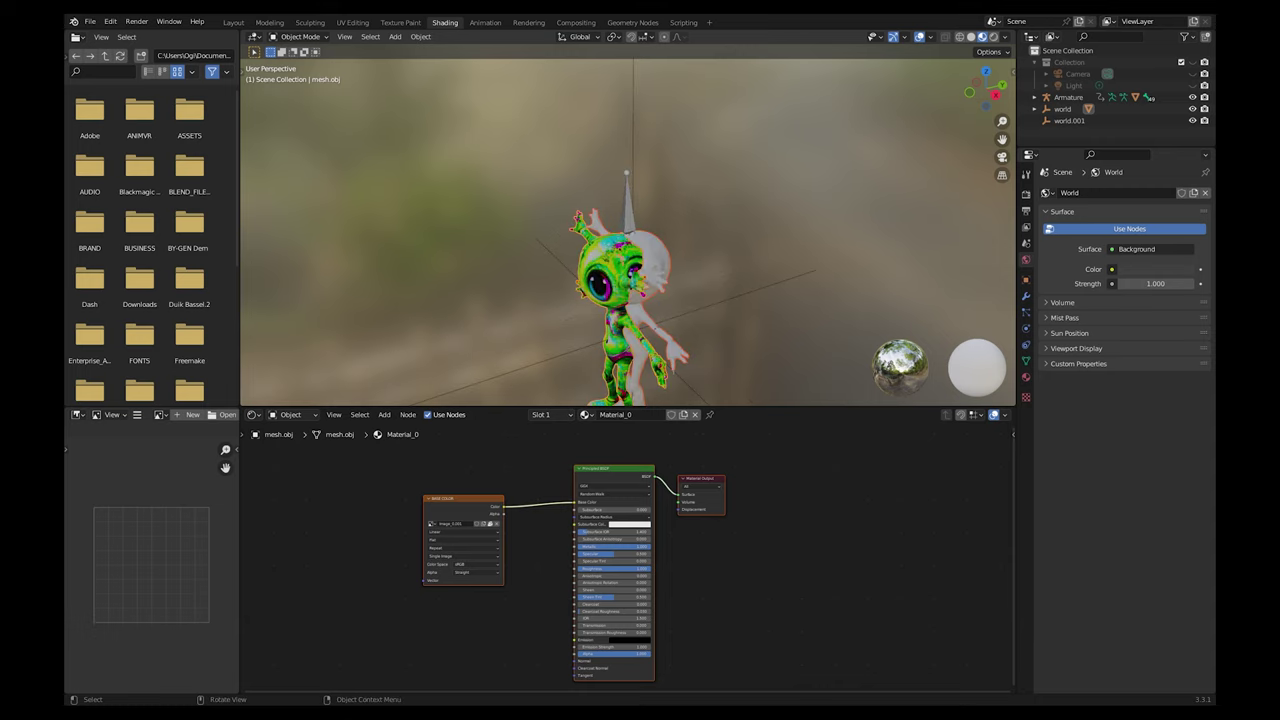
Assign the existing material Material_0 to the rigged mesh mesh.obj.001 and return to the Layout workspace
click(586, 414)
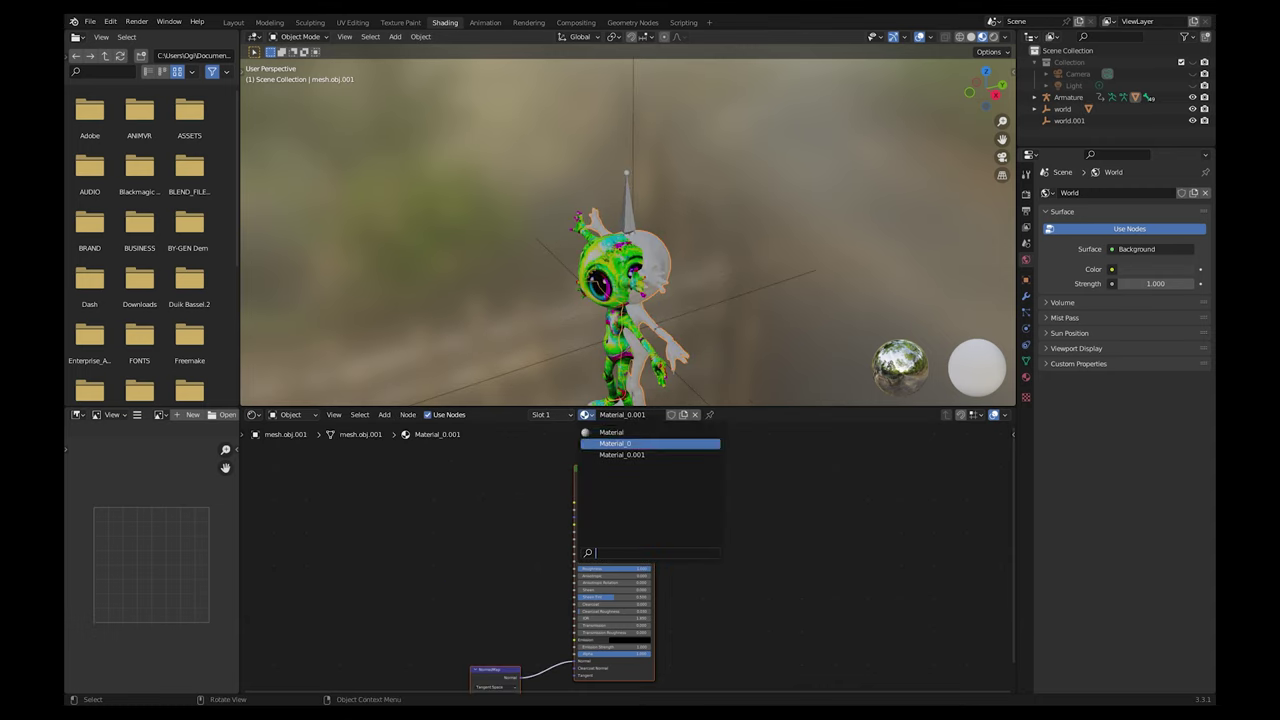
click(615, 443)
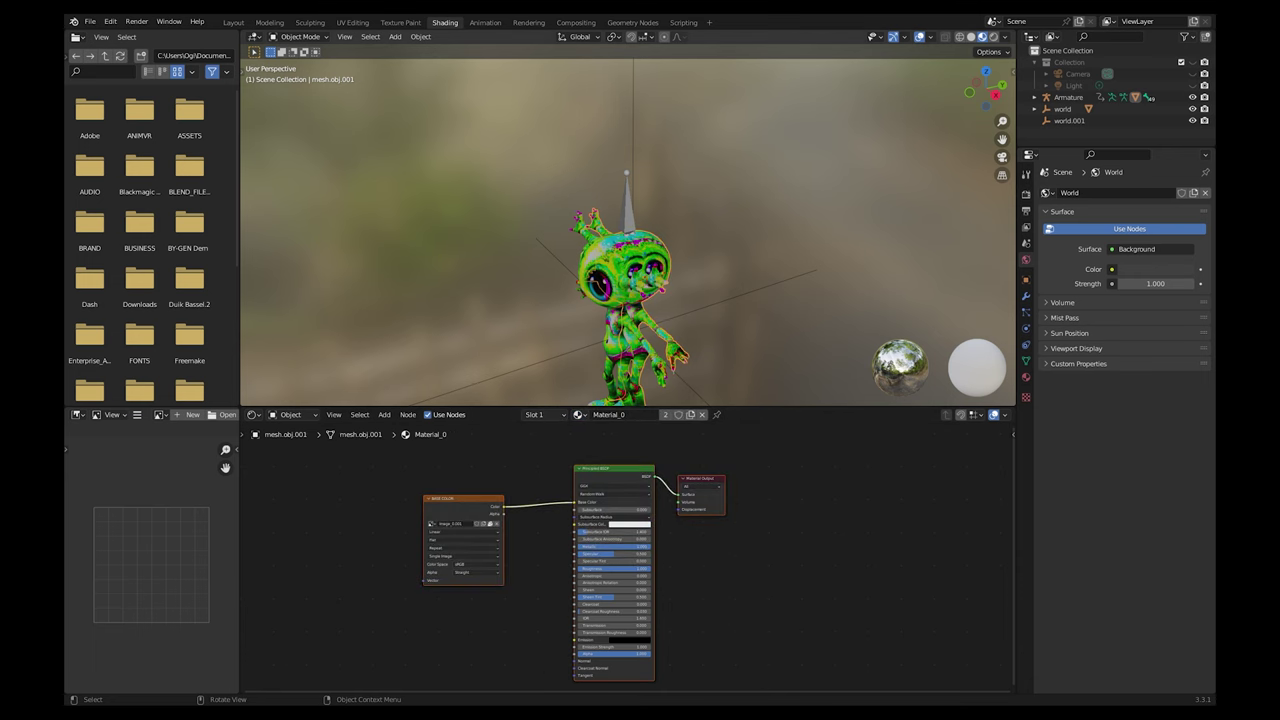
click(234, 23)
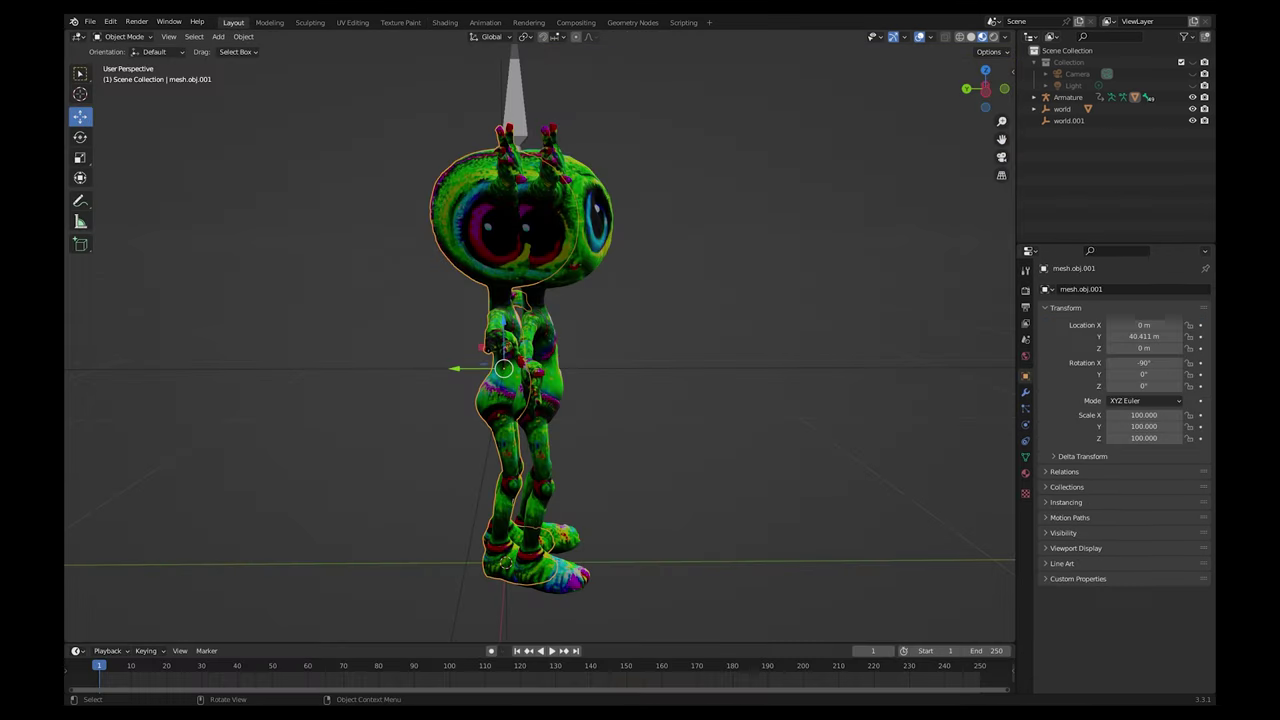
Hide the original textured mesh.obj and select the rigged alien's mesh in the front view
key(alt+a)
middle_drag(600, 340, 396, 372)
click(528, 345)
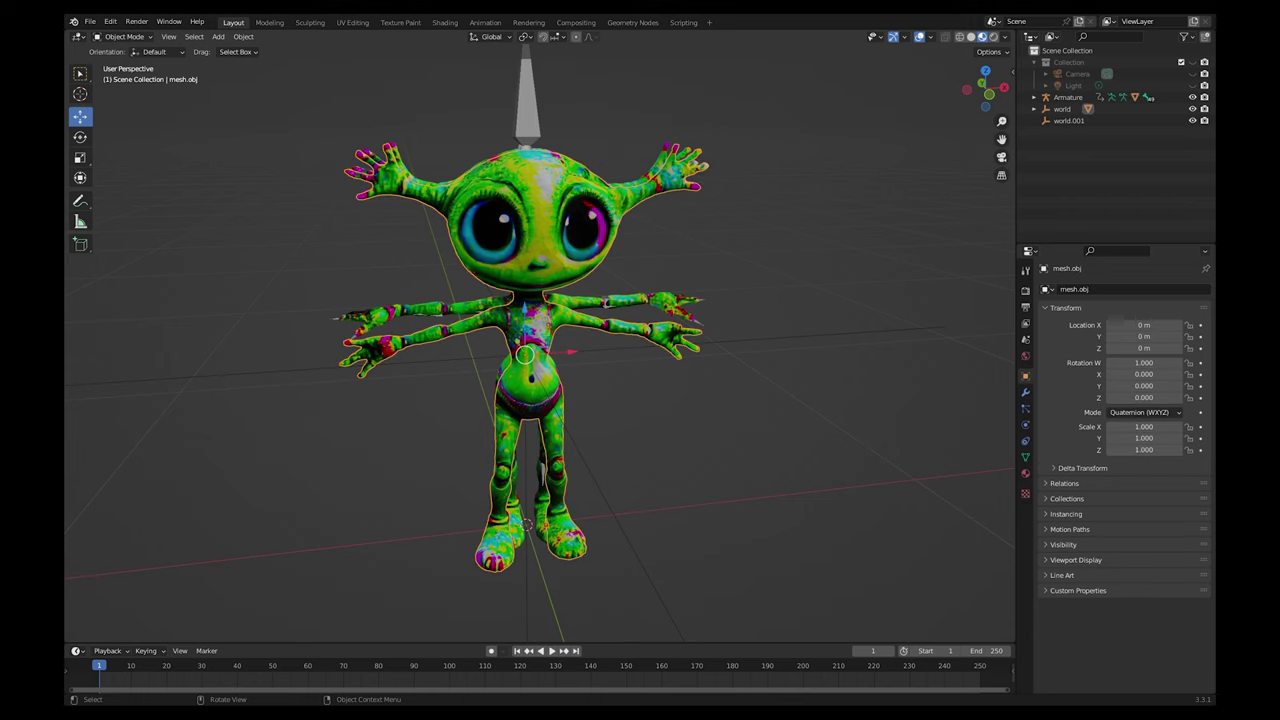
click(1034, 109)
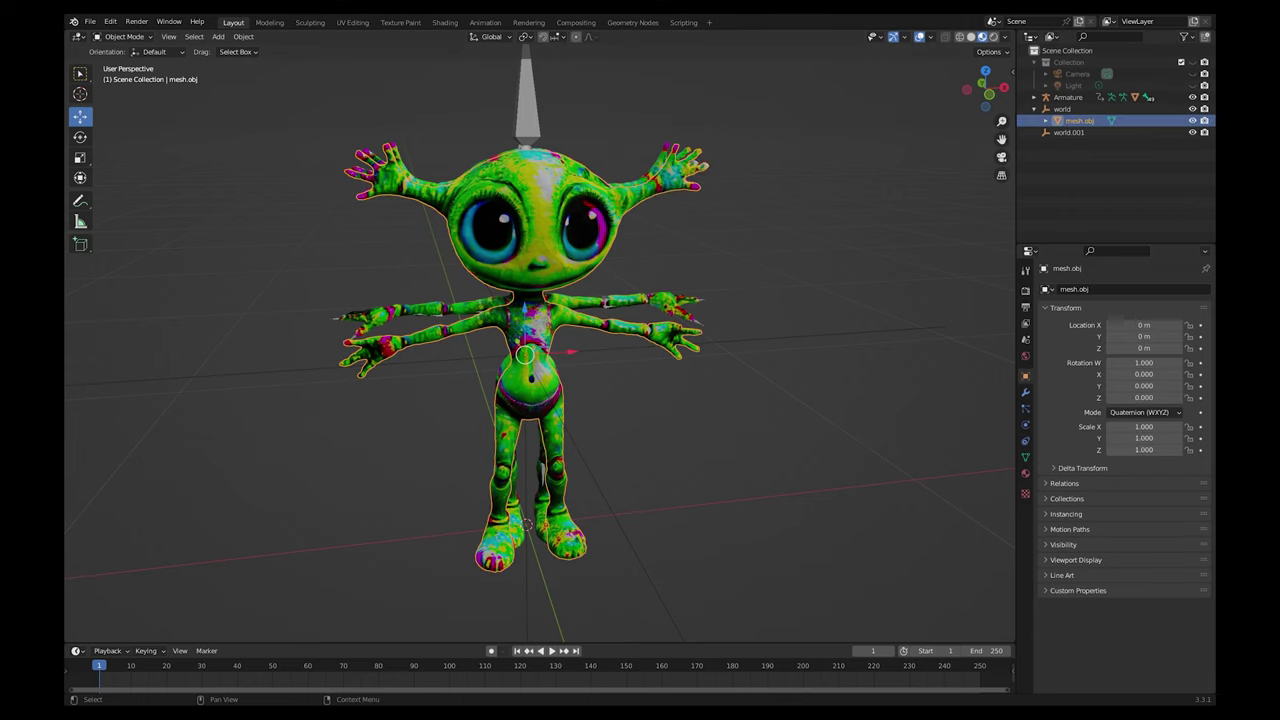
click(1192, 121)
mouse_move(545, 350)
middle_down()
mouse_move(622, 340)
mouse_move(530, 340)
mouse_move(606, 360)
mouse_move(678, 352)
mouse_move(490, 350)
mouse_move(542, 351)
mouse_move(528, 351)
middle_up()
click(530, 345)
scroll(530, 345, down, 4)
scroll(537, 351, up, 6)
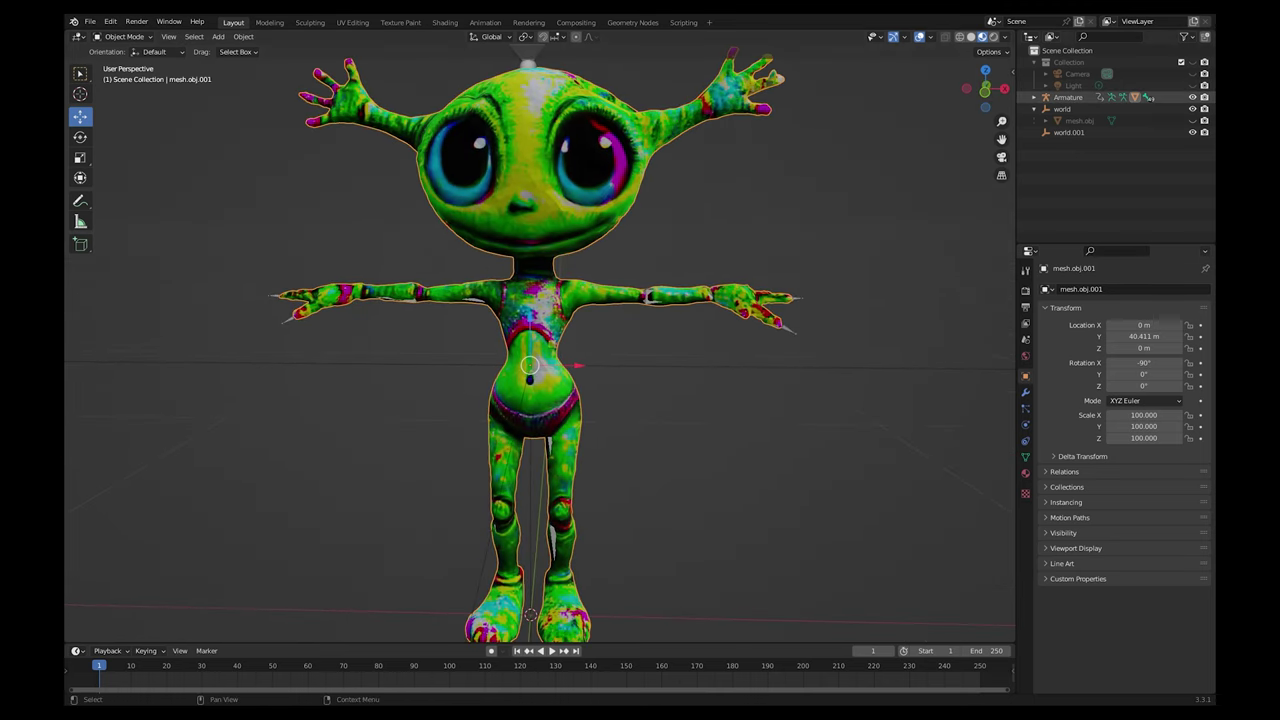
Expand the Armature hierarchy and examine its animation, bone data and rigged mesh entries
click(1034, 97)
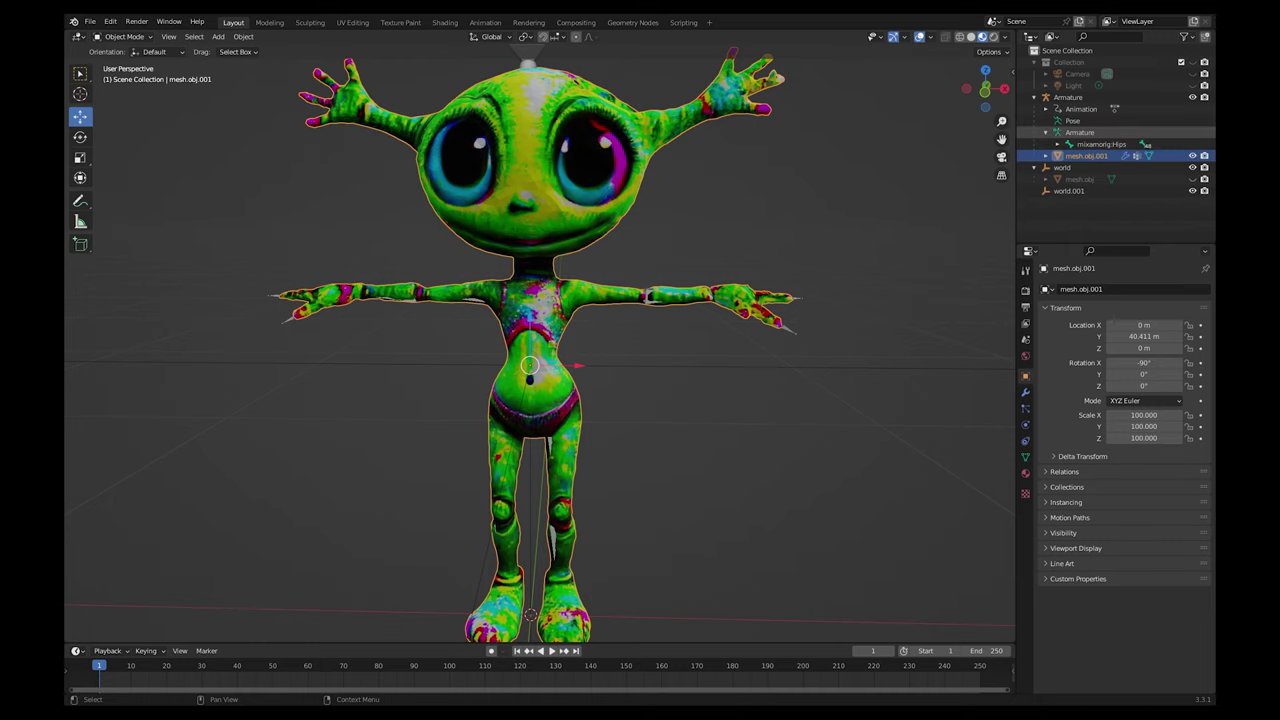
click(1046, 109)
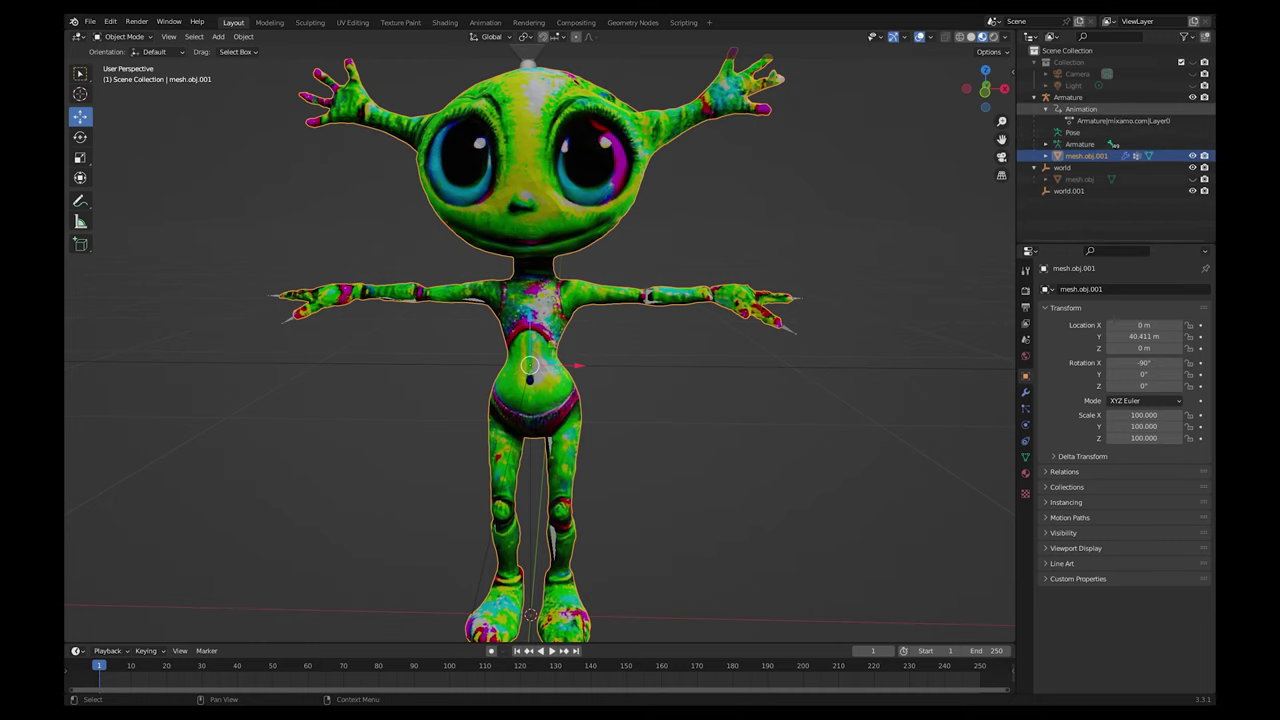
click(1046, 109)
click(1046, 144)
click(1046, 144)
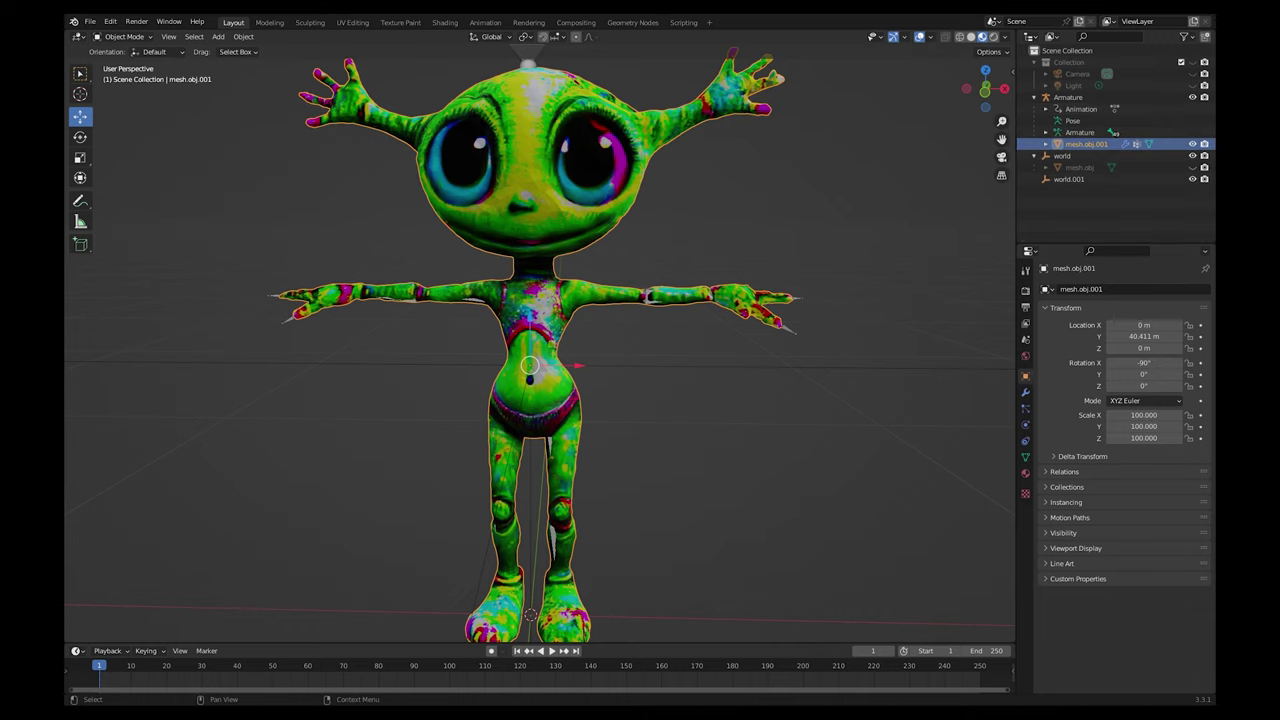
scroll(540, 343, down, 3)
middle_drag(540, 343, 545, 334)
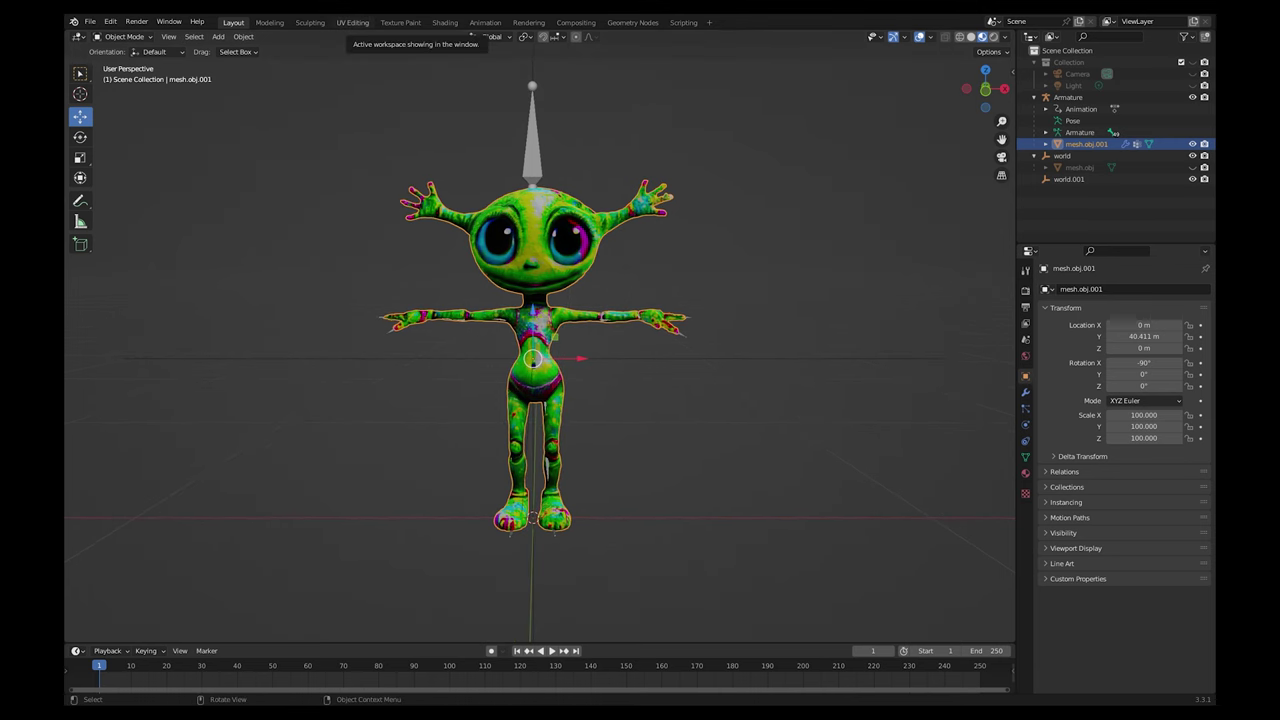
Open the UV Editing workspace and examine the rigged mesh's UV layout over the texture, up close and as a whole
click(352, 22)
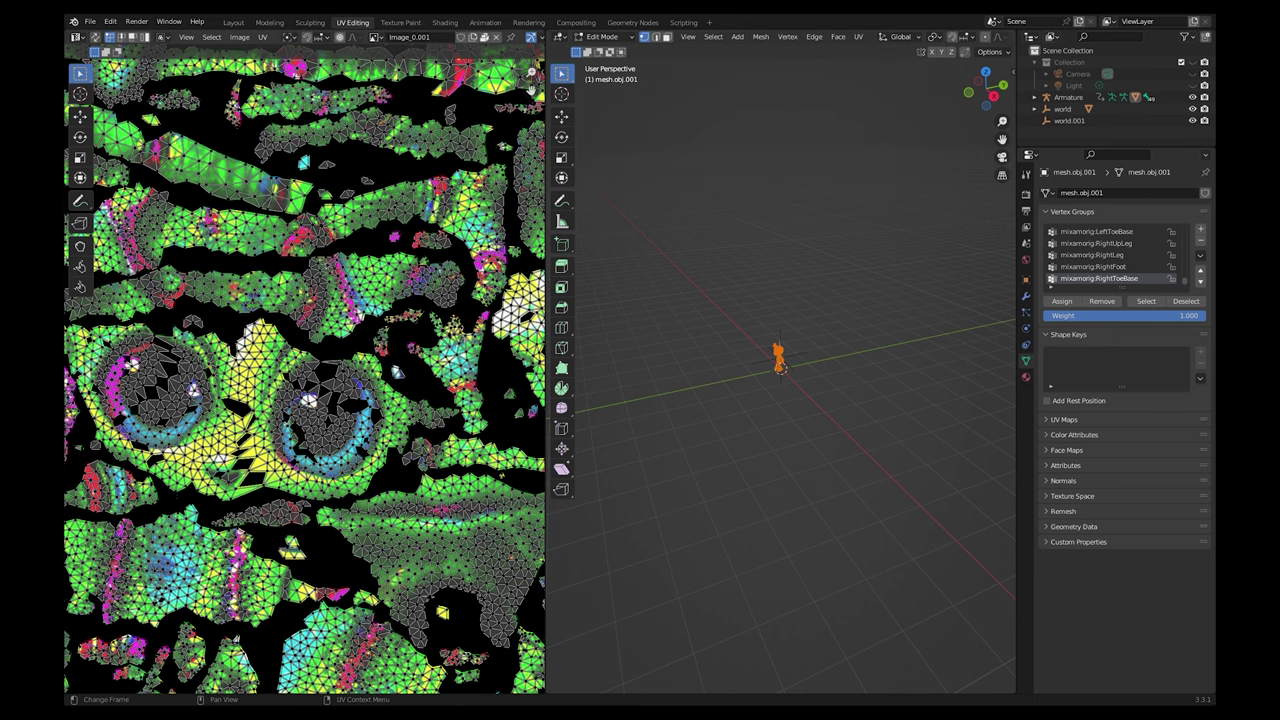
scroll(302, 378, down, 5)
scroll(302, 378, up, 4)
scroll(288, 382, up, 3)
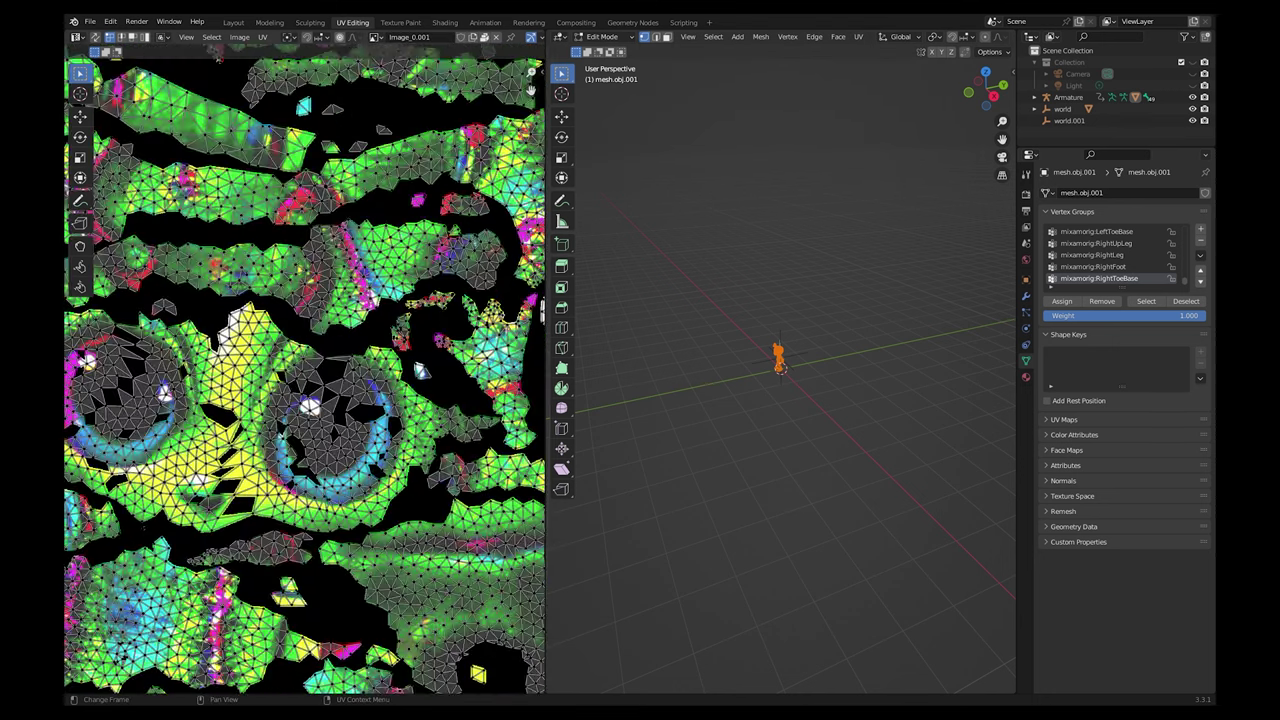
scroll(300, 380, down, 7)
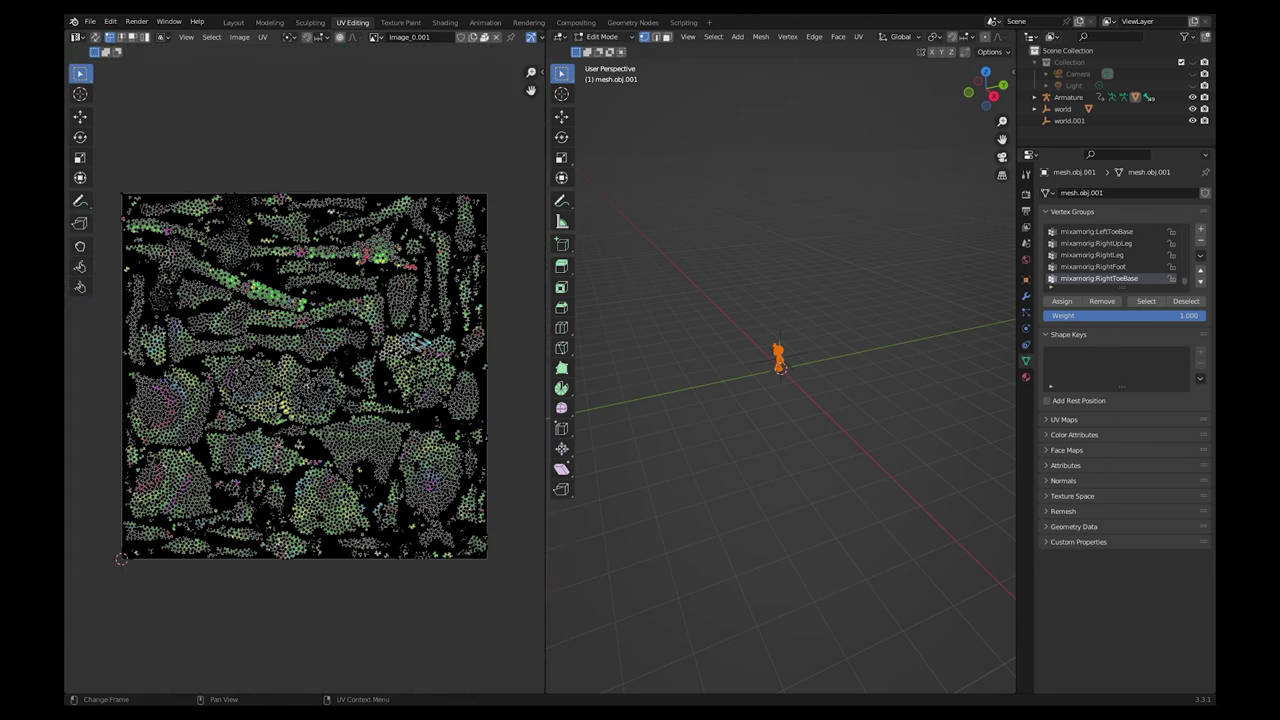
Return to Object Mode to show the plain texture and save the image Image_0.001 with Save As
key(Tab)
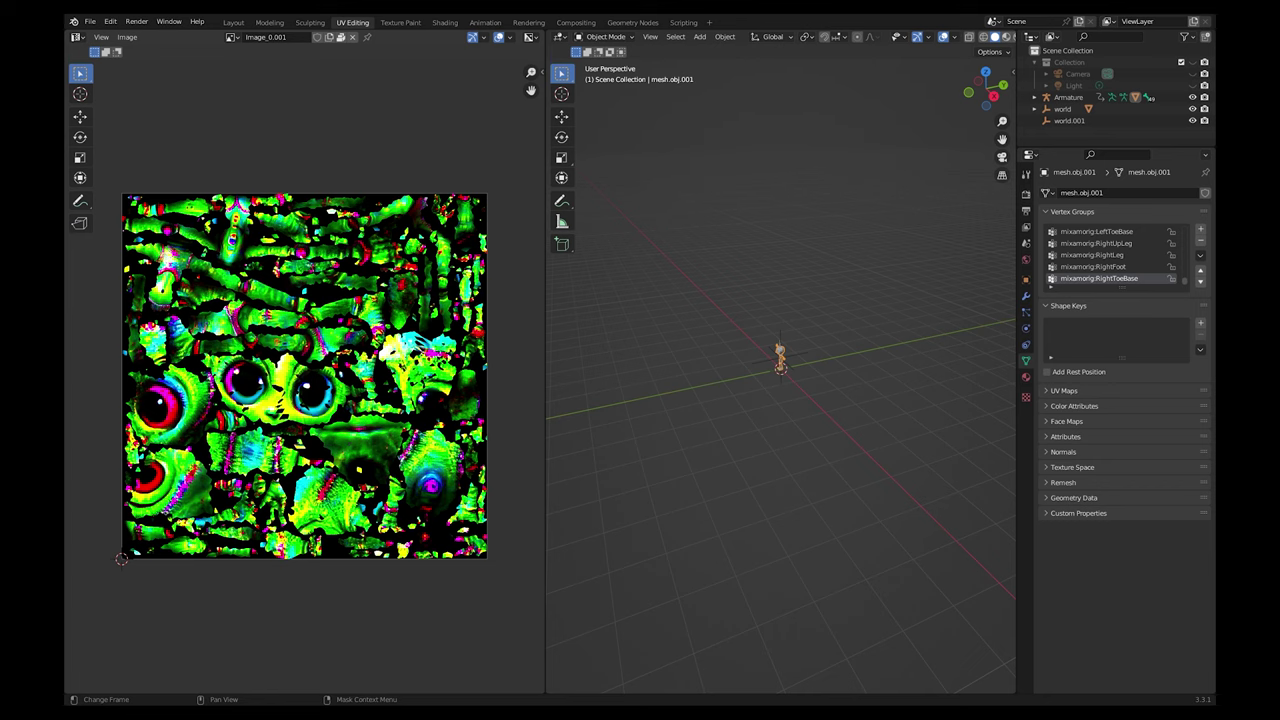
click(127, 37)
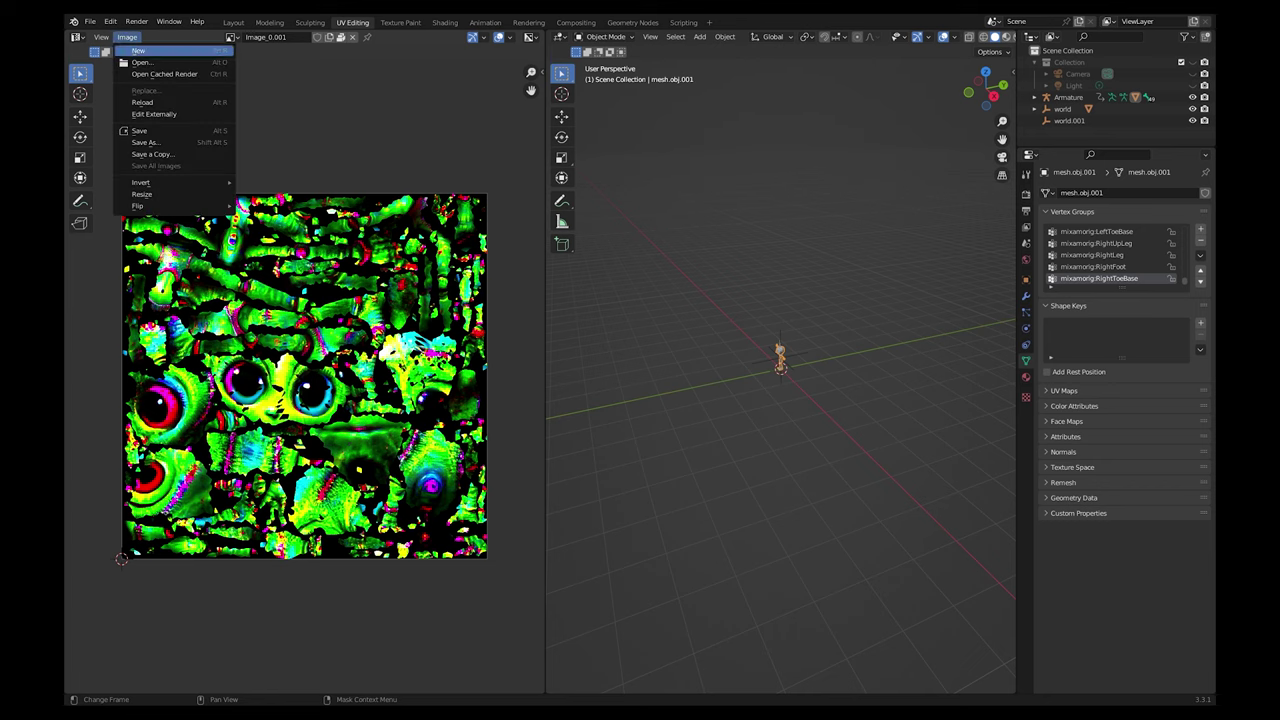
click(151, 144)
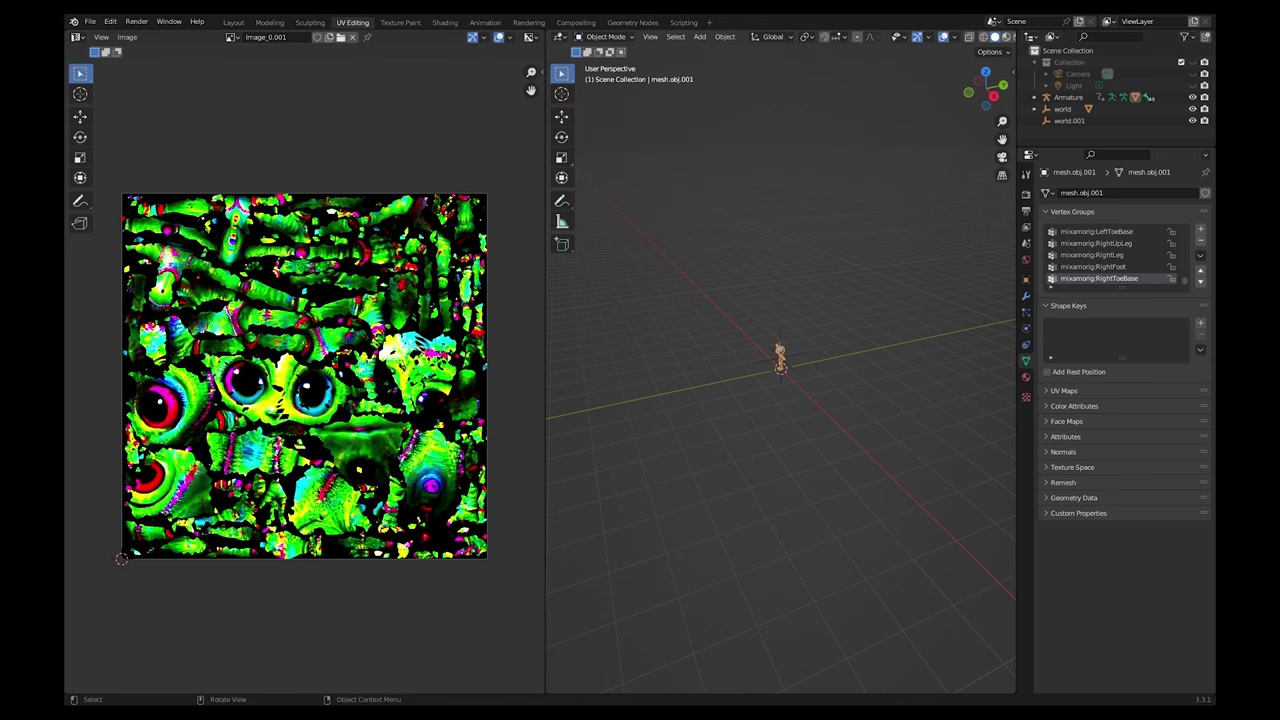
Return to the Layout workspace, clear the selection, and view the textured rigged alien from a slight angle
click(233, 22)
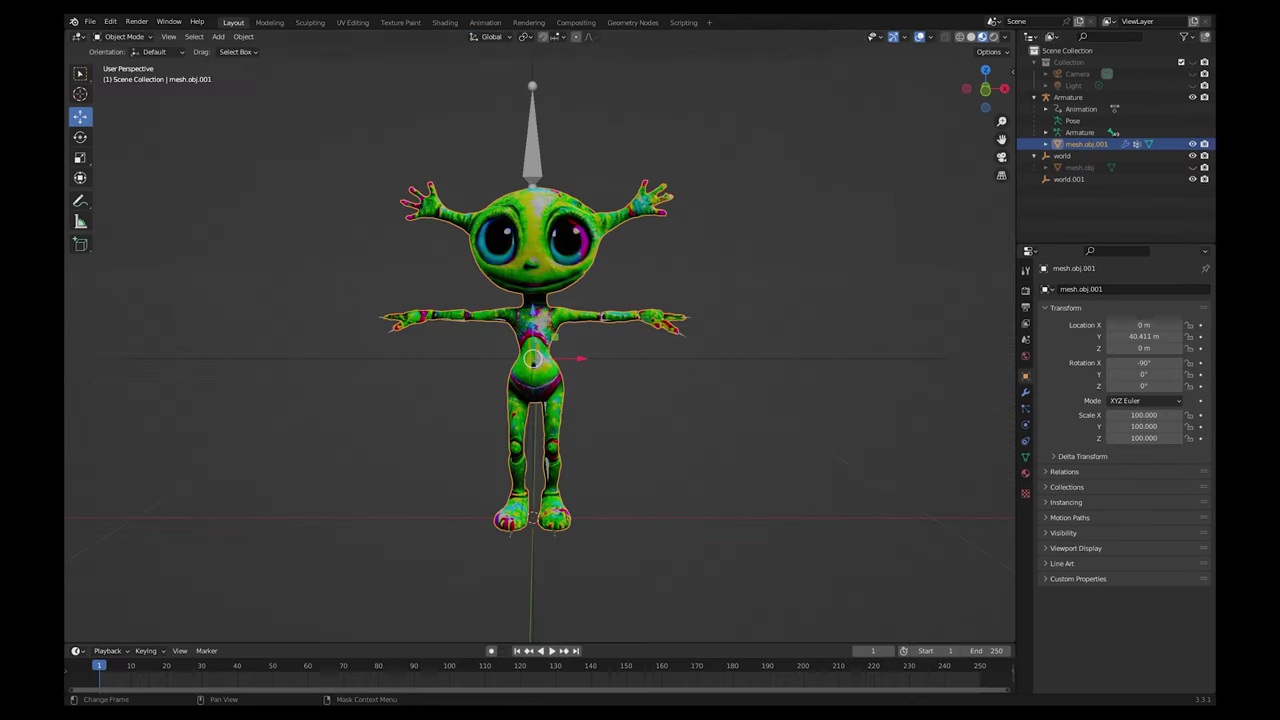
click(720, 420)
mouse_move(720, 420)
middle_down()
mouse_move(770, 440)
mouse_move(705, 432)
middle_up()
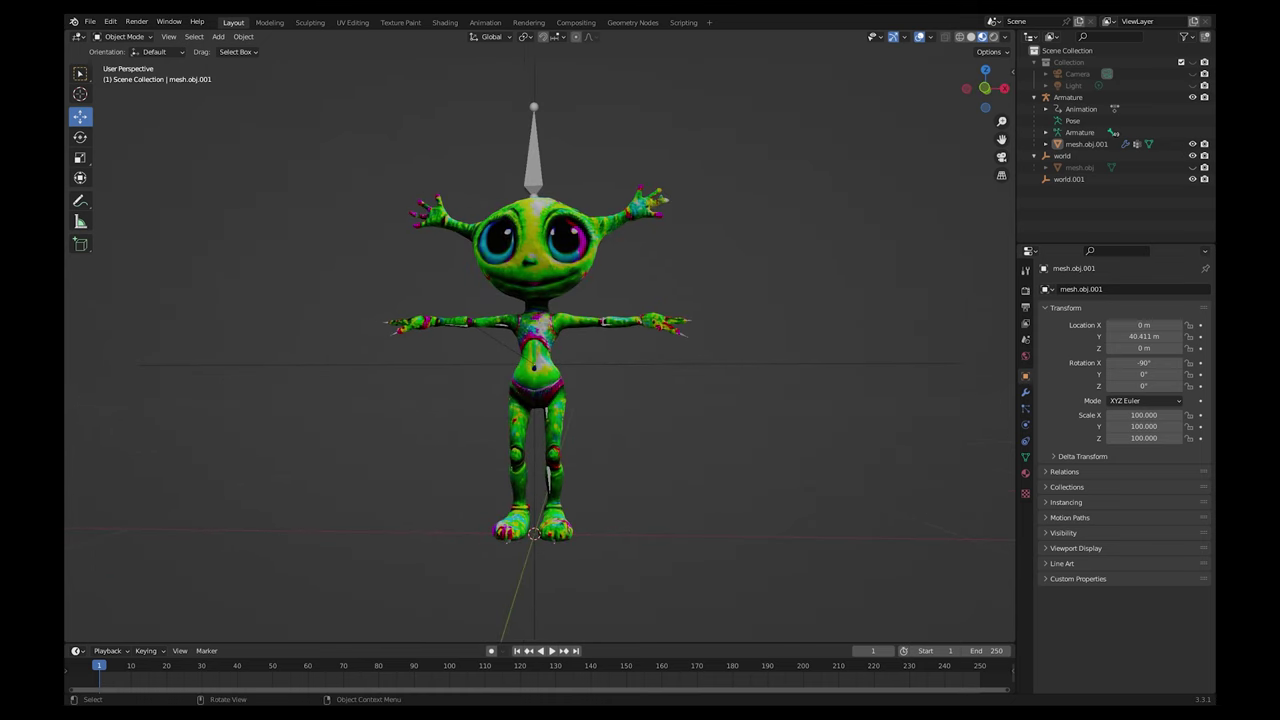
In the UV Editing workspace, reselect the rigged alien and compare its UV layout in Edit Mode with the plain texture in Object Mode
click(352, 22)
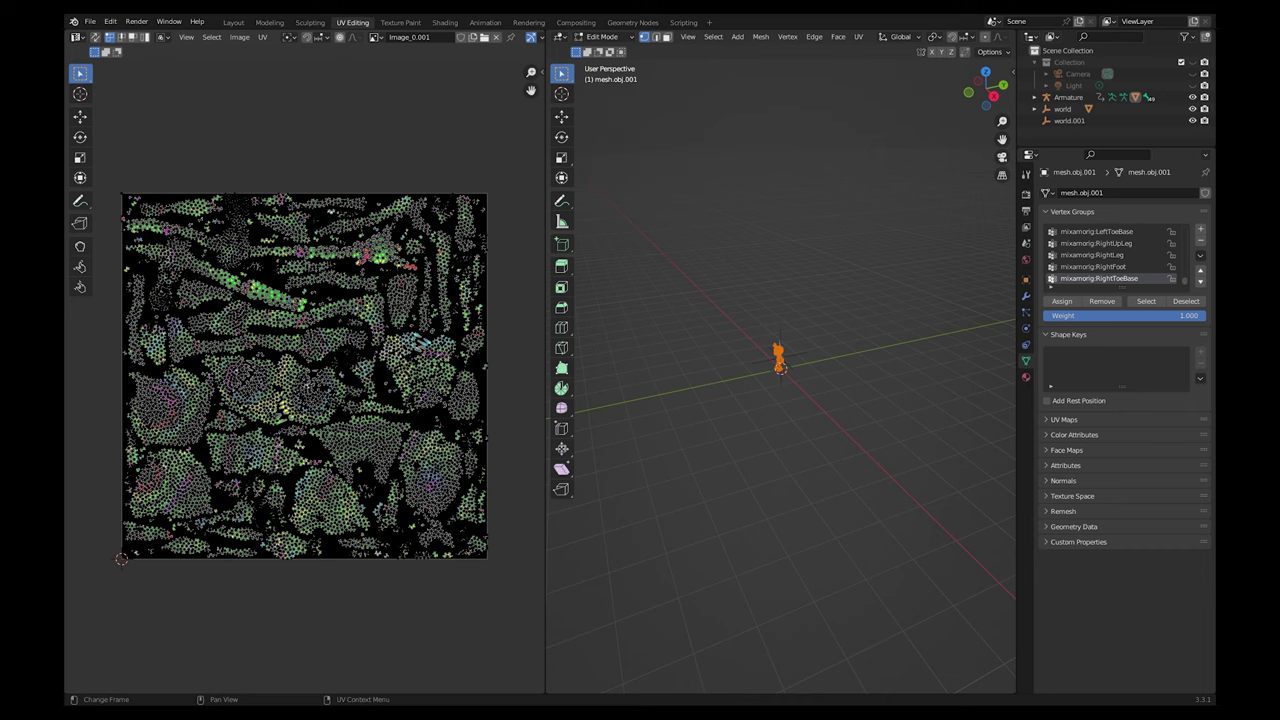
key(Tab)
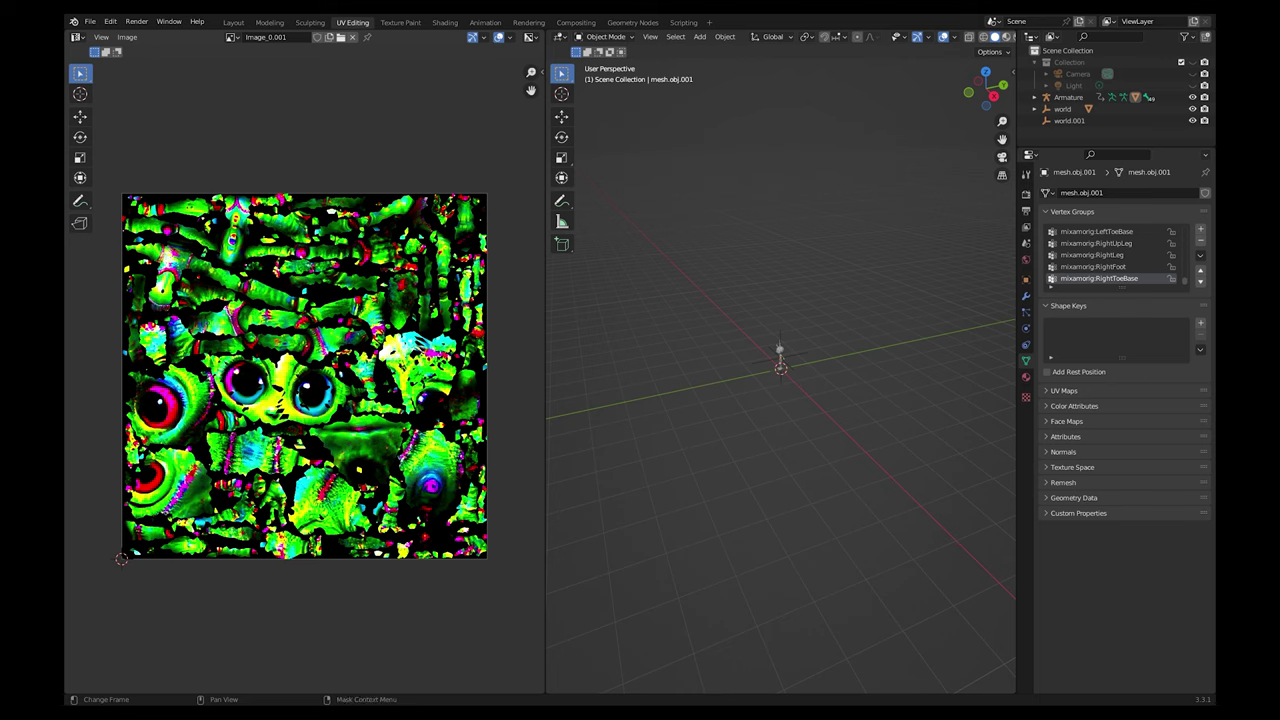
click(780, 351)
key(Tab)
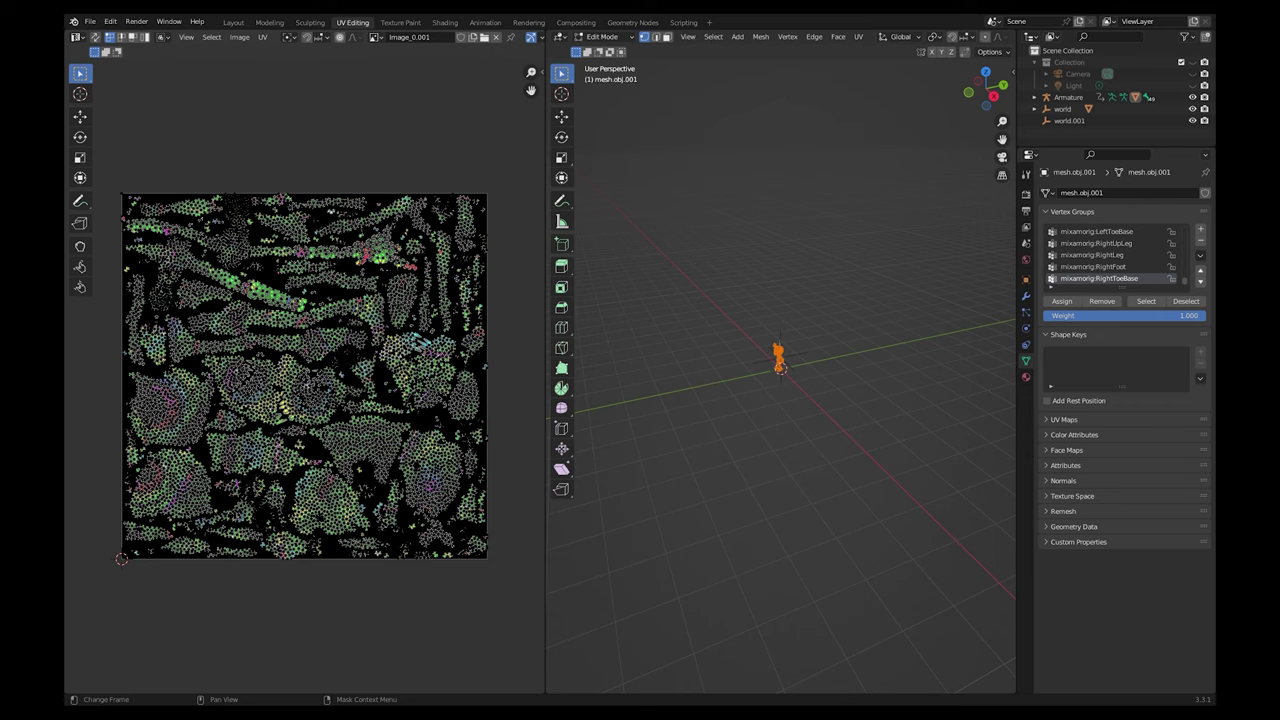
key(Tab)
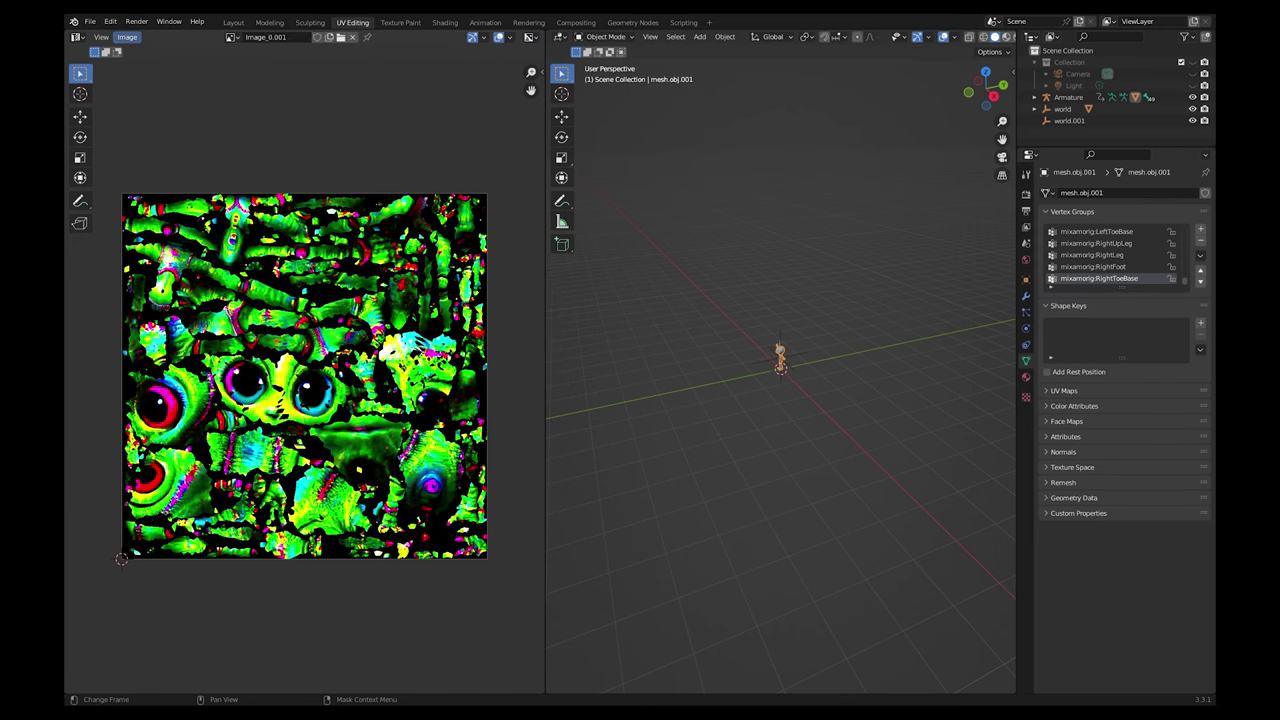
Open Save As for the texture image Image_0.001, and return to the Layout workspace
click(127, 37)
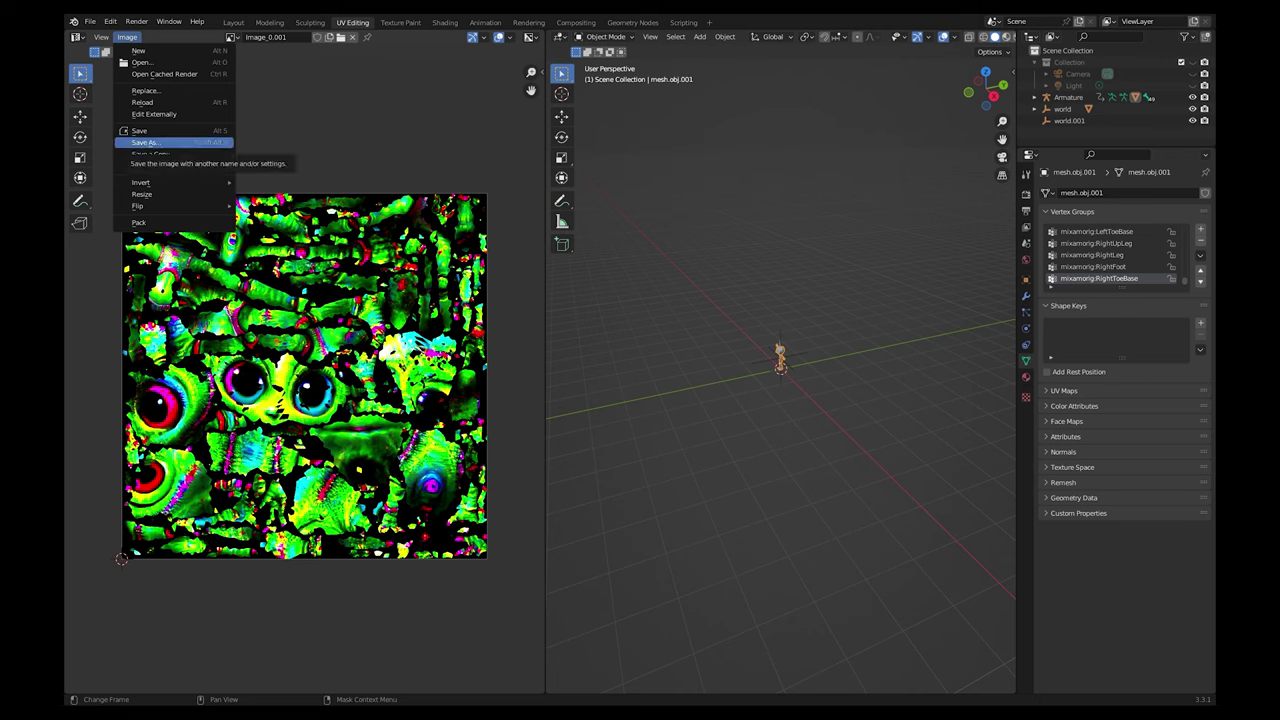
click(146, 143)
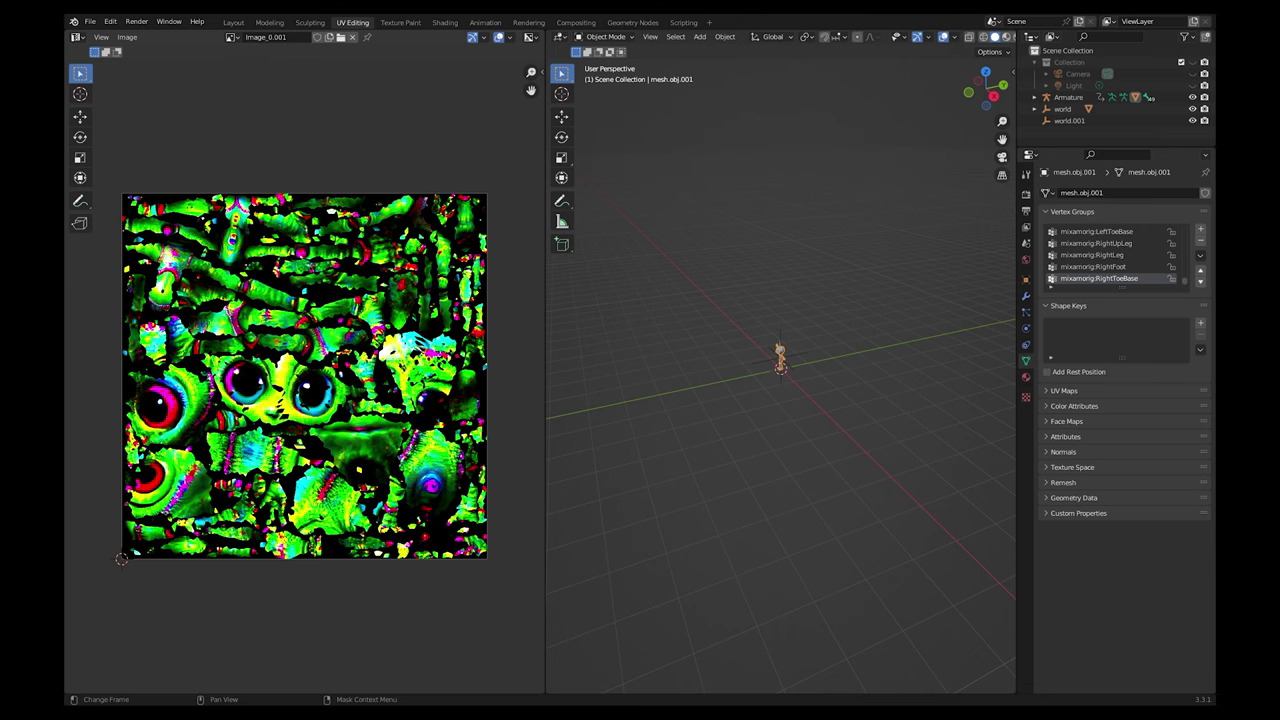
click(233, 22)
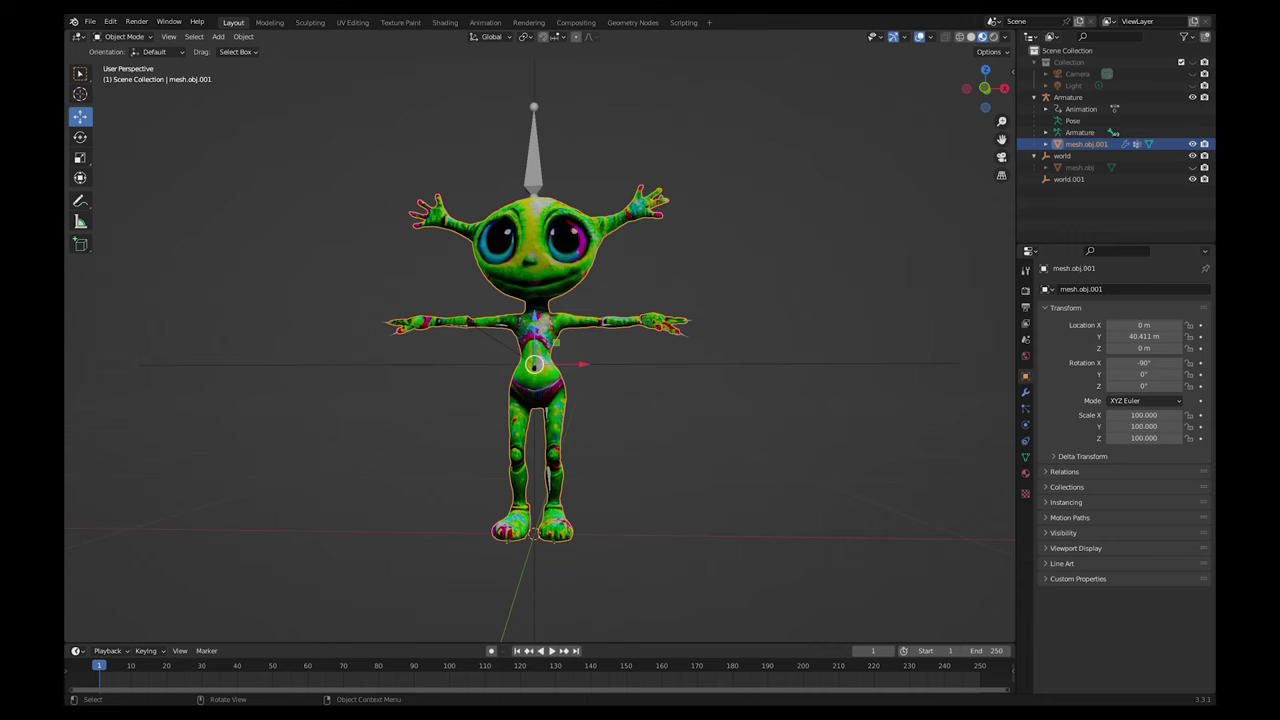
View the whole alien from the front in solid shading and clear the selection
middle_drag(534, 366, 556, 374)
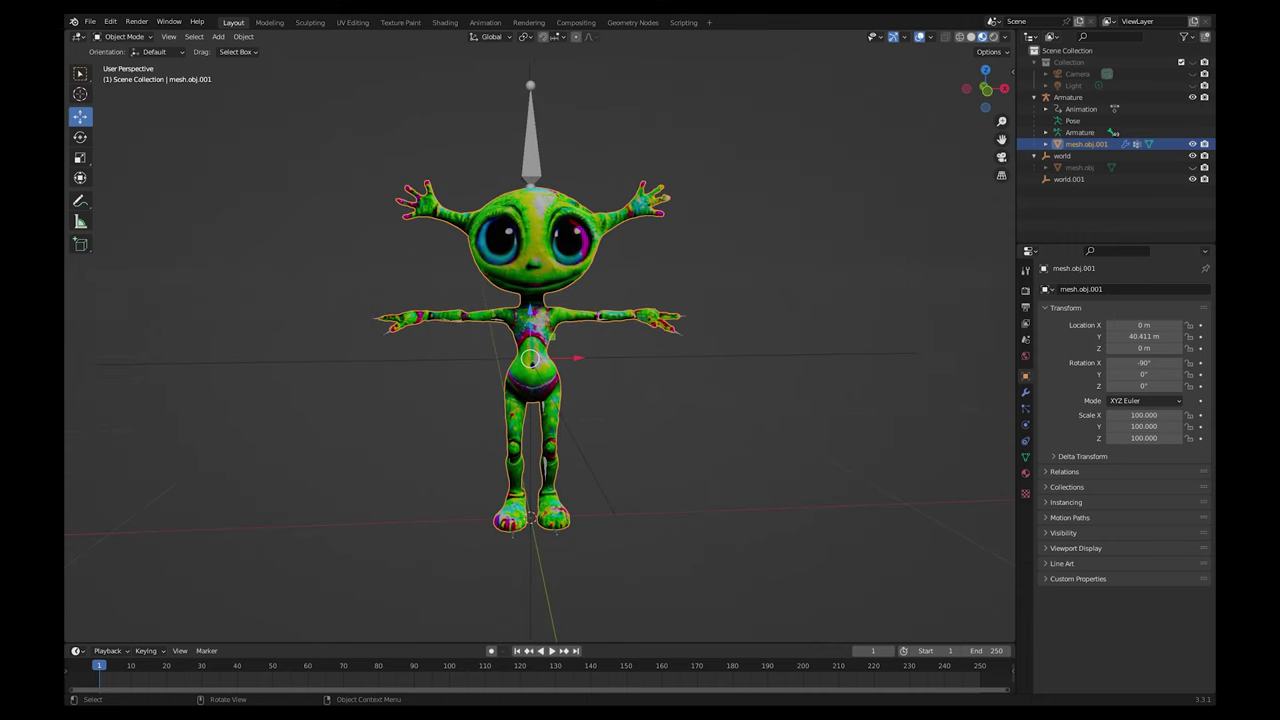
key(KP_1)
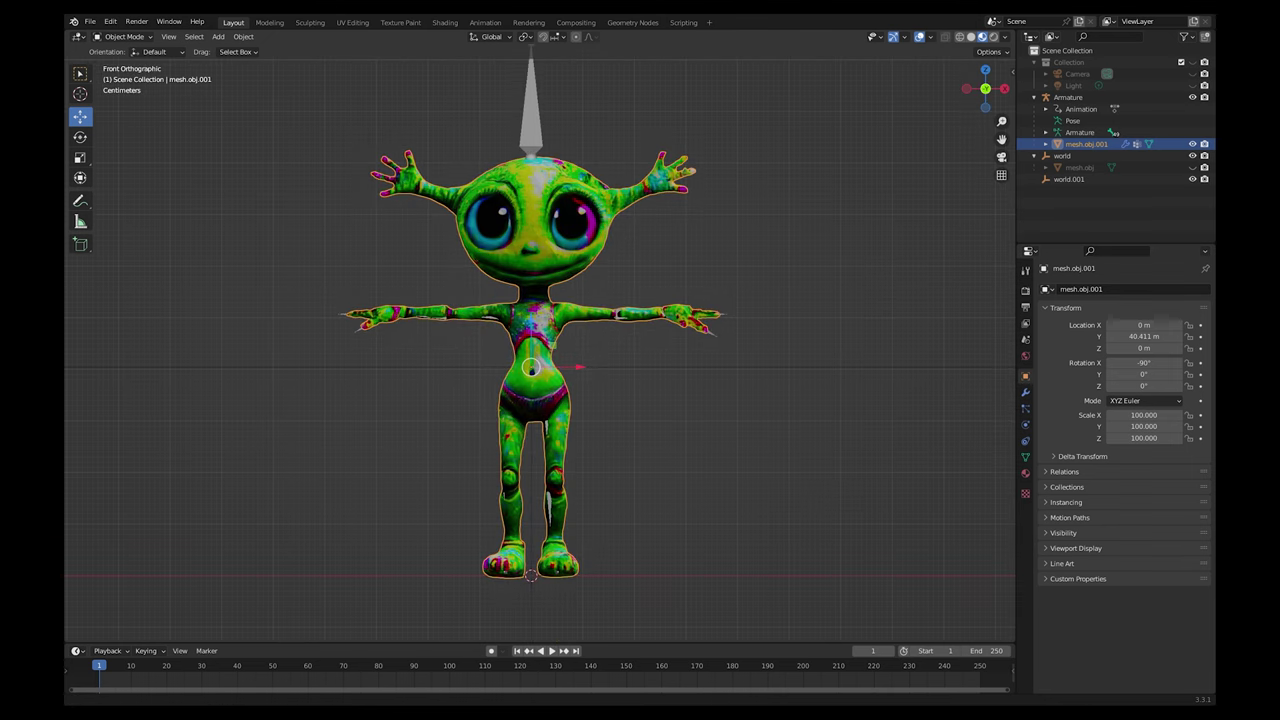
shift+middle_drag(531, 367, 524, 407)
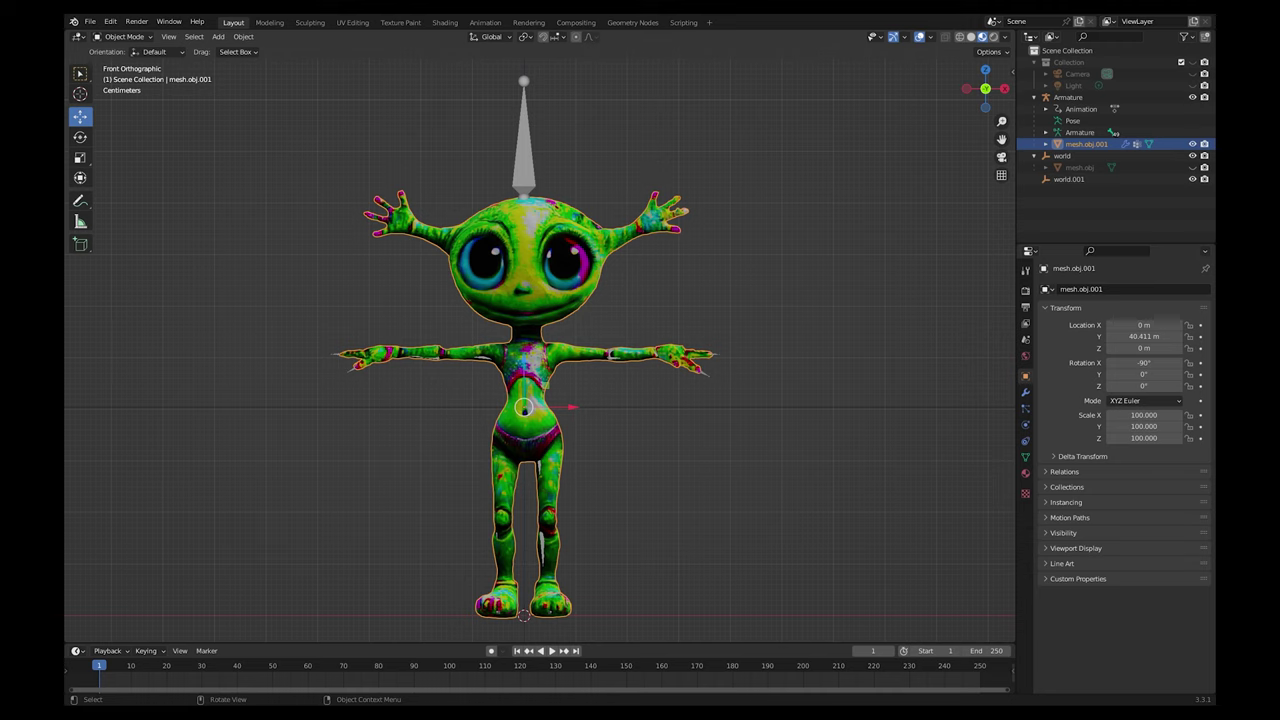
scroll(523, 350, down, 5)
click(971, 37)
key(alt+a)
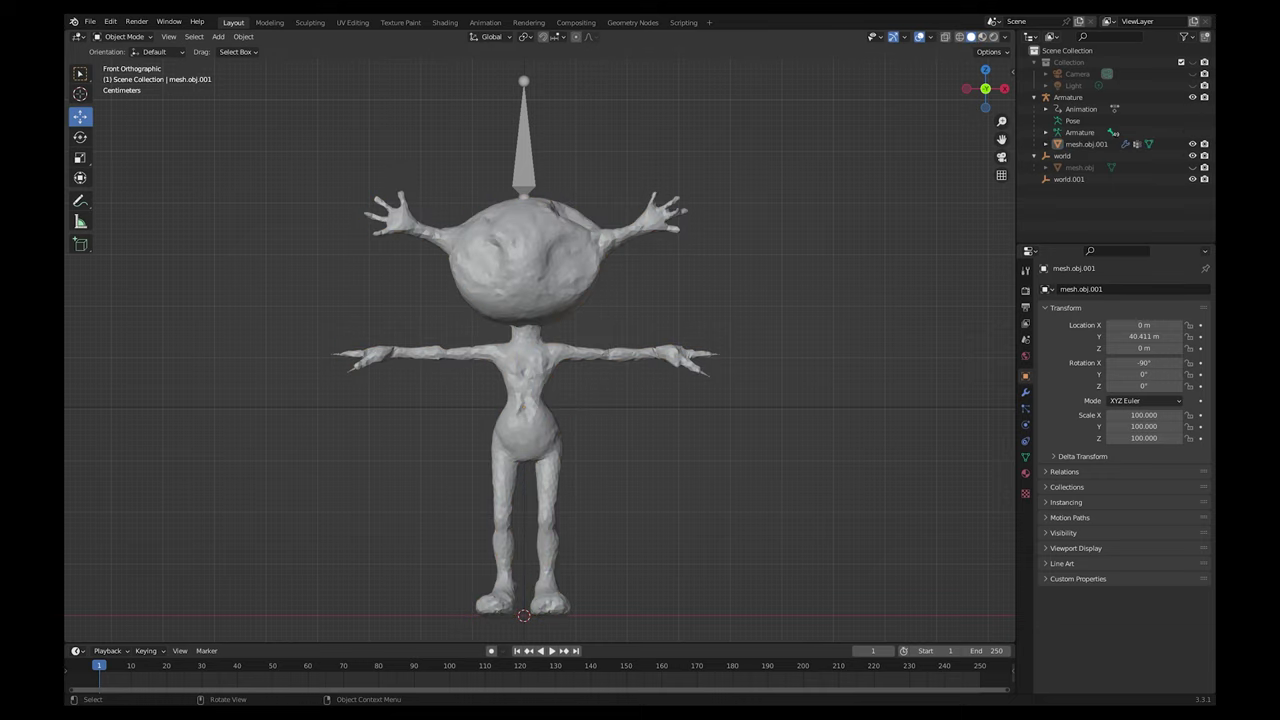
Select the armature, turn on X-ray to see the bones inside the mesh, and enter Edit Mode
click(524, 150)
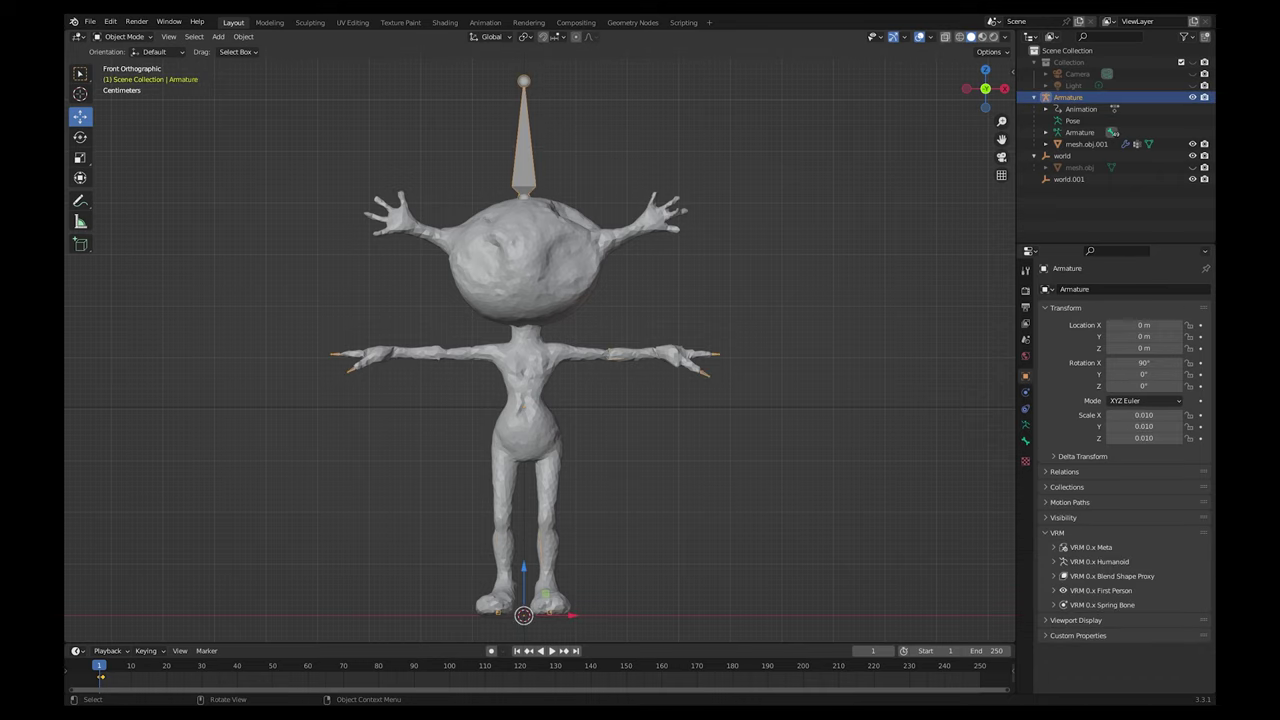
click(946, 37)
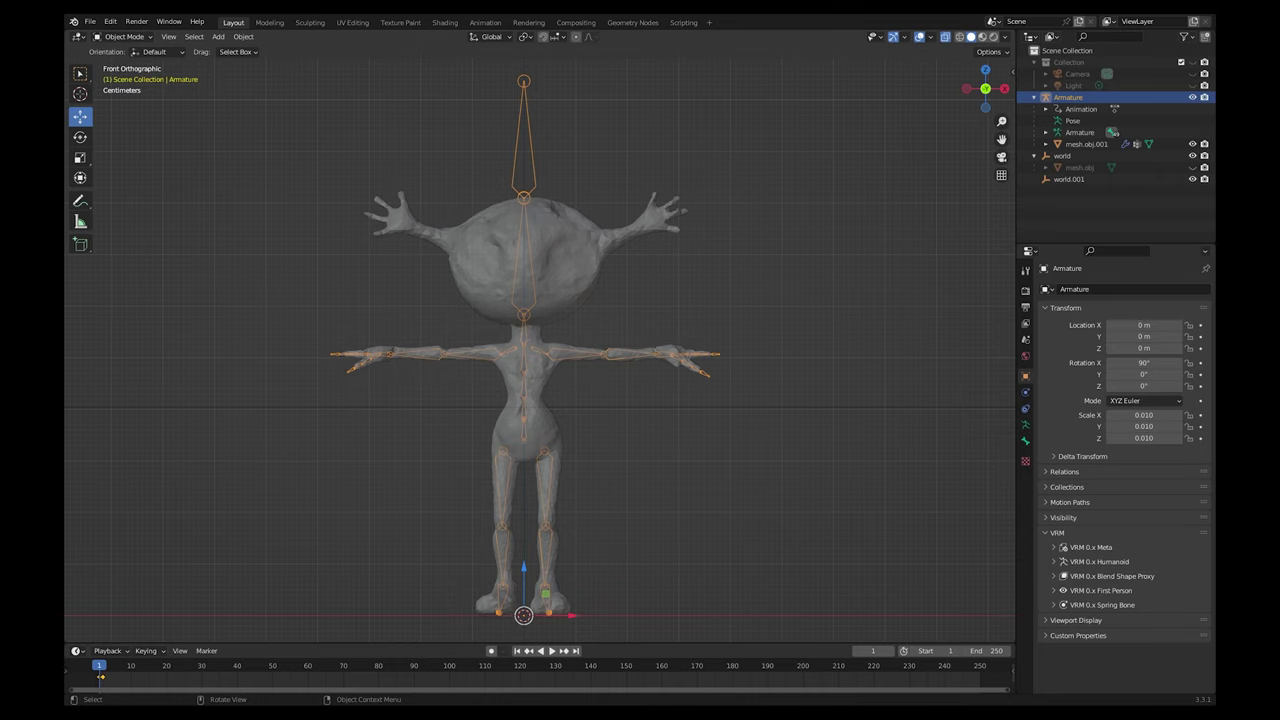
key(alt+a)
click(524, 142)
key(Tab)
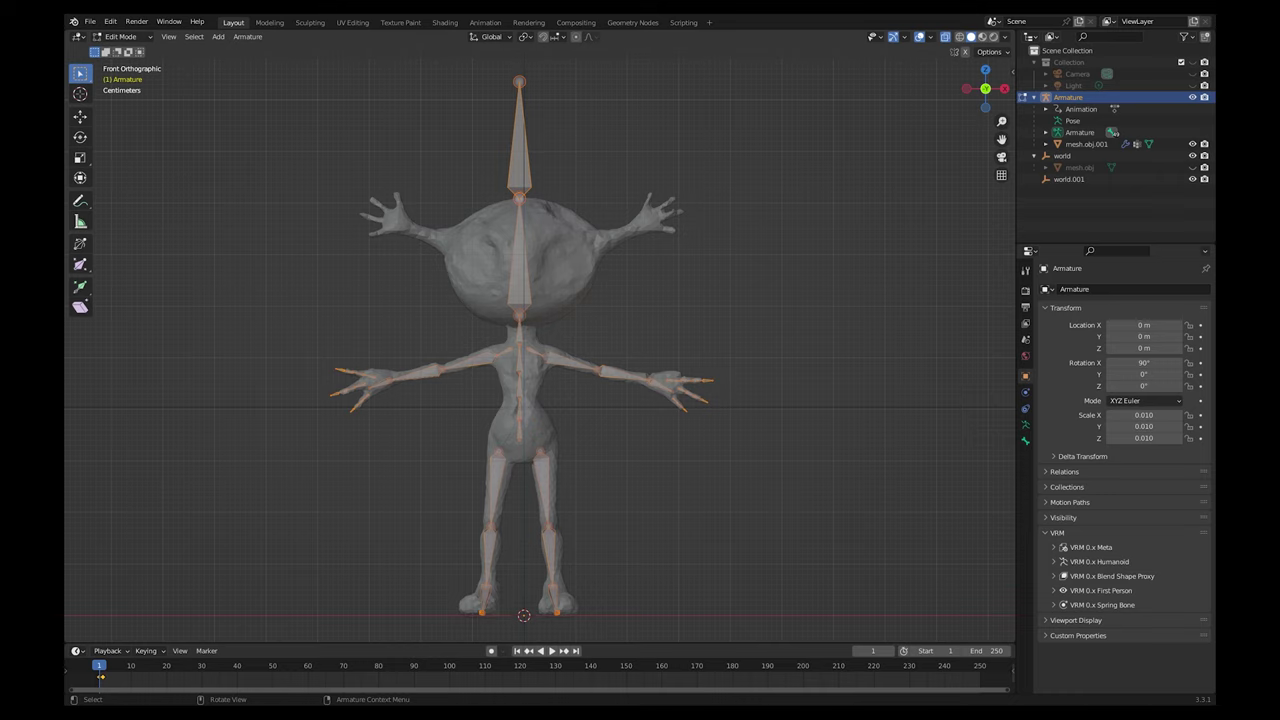
Select the head, head-top, neck and spine bones together and shift them slightly along X toward the body's centre line
click(520, 256)
shift+click(524, 122)
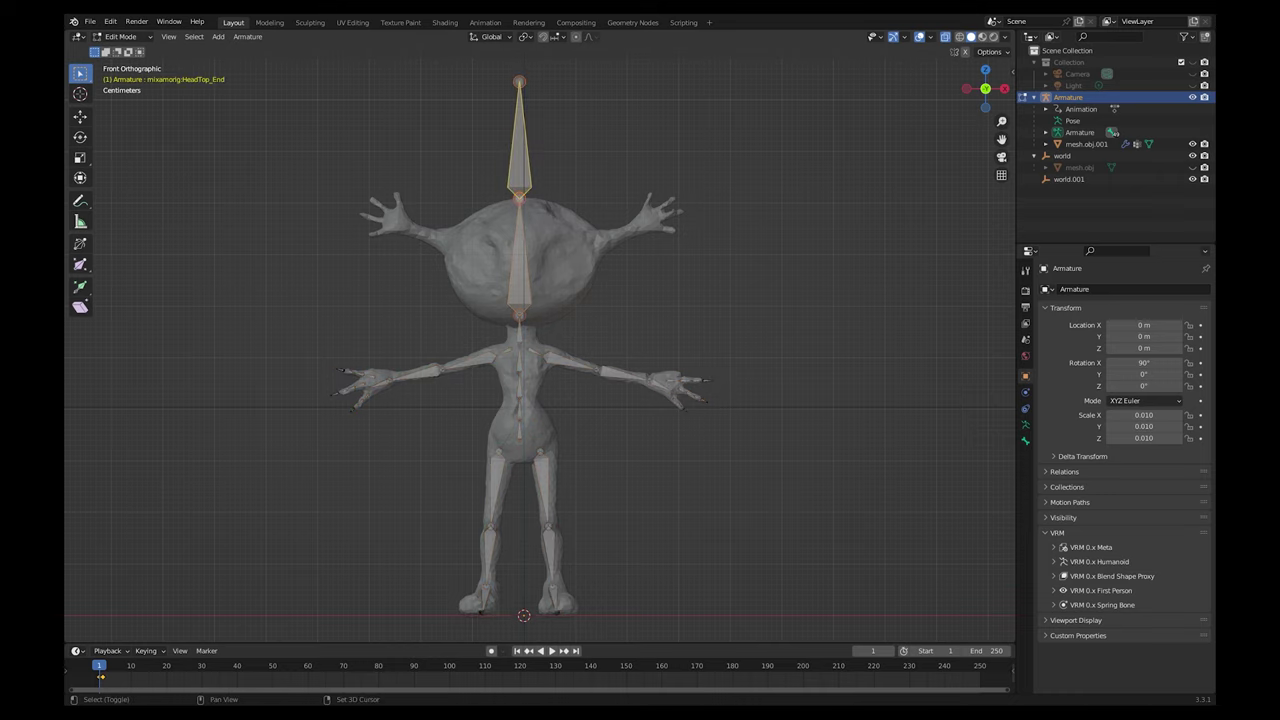
shift+click(520, 334)
shift+click(520, 360)
shift+click(520, 388)
scroll(520, 388, up, 4)
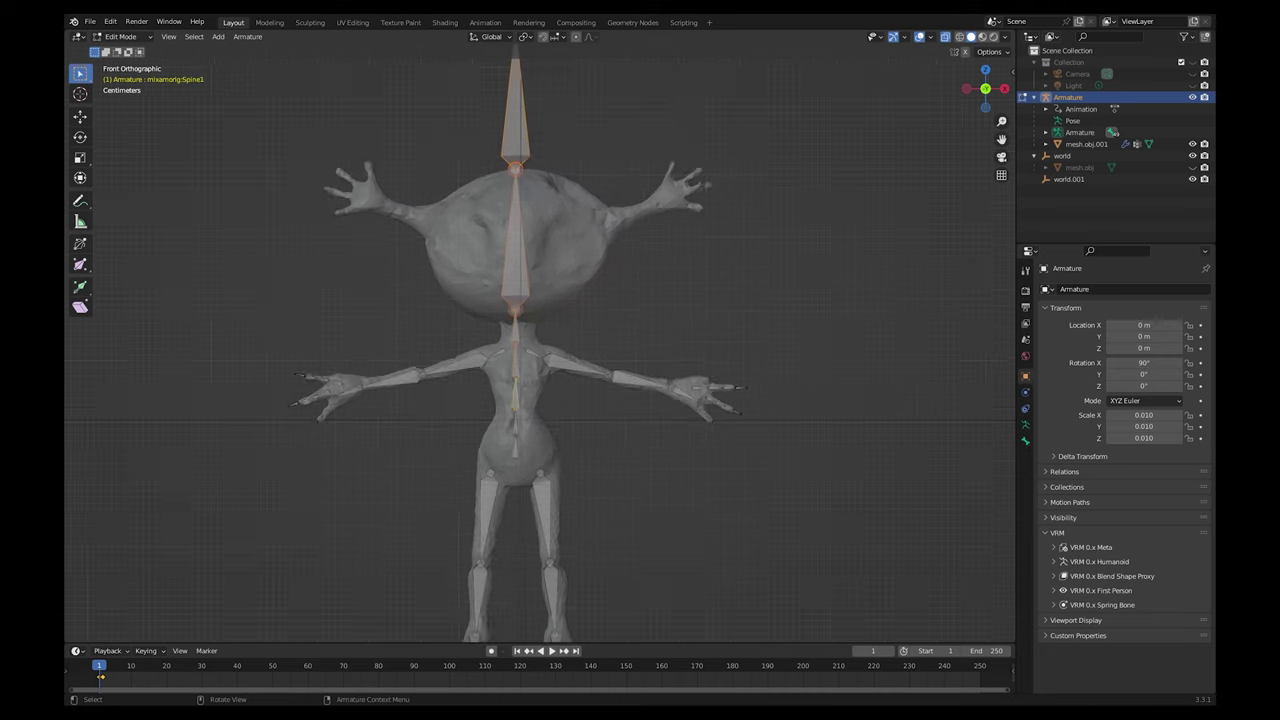
shift+click(498, 484)
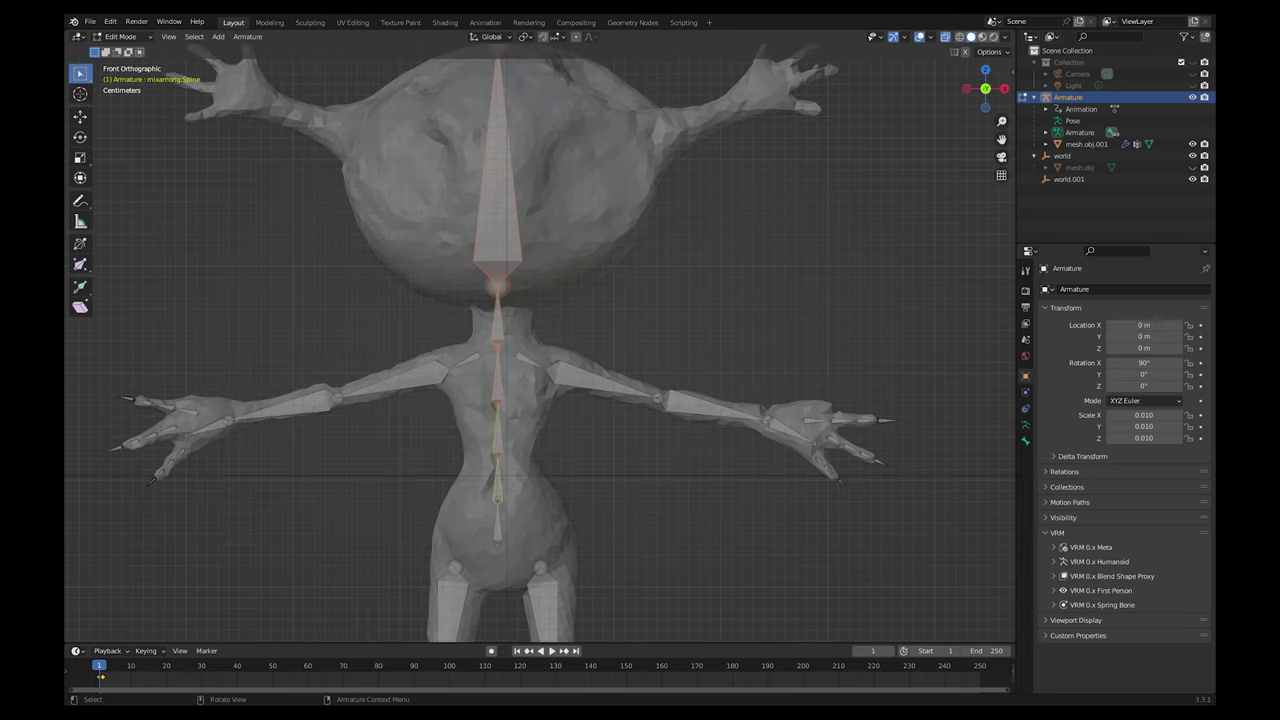
click(80, 117)
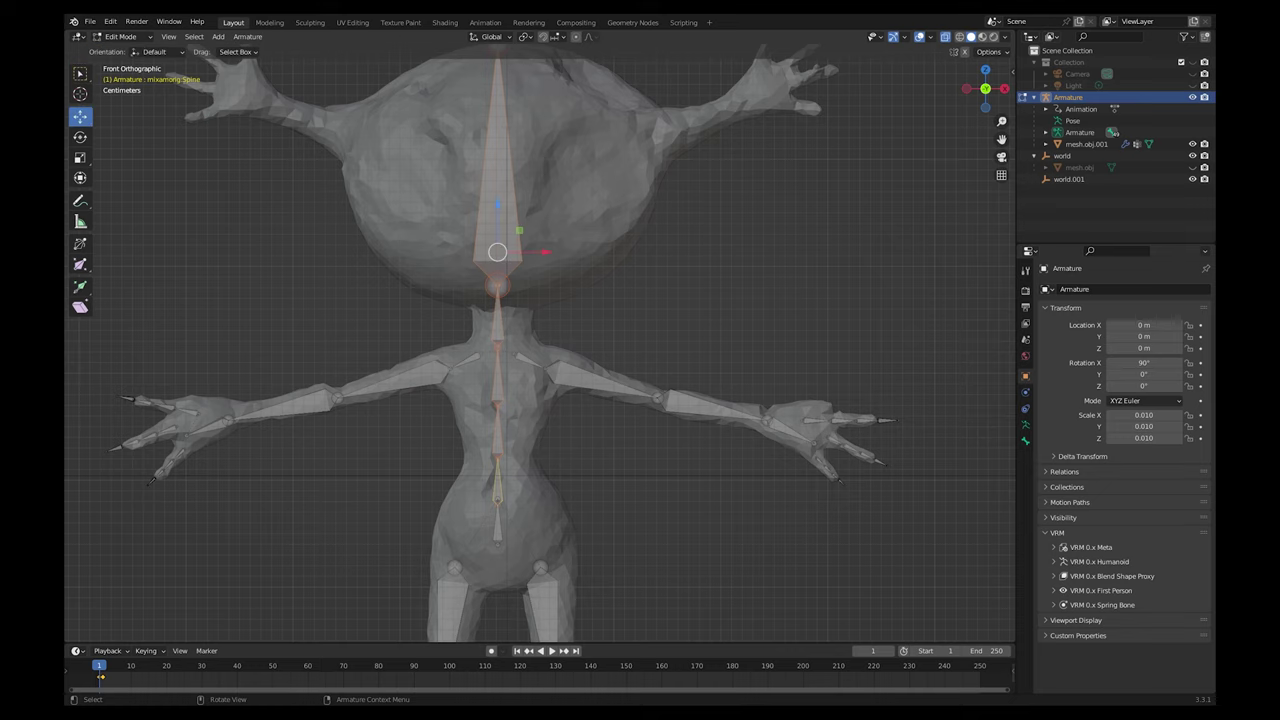
drag(545, 252, 548, 252)
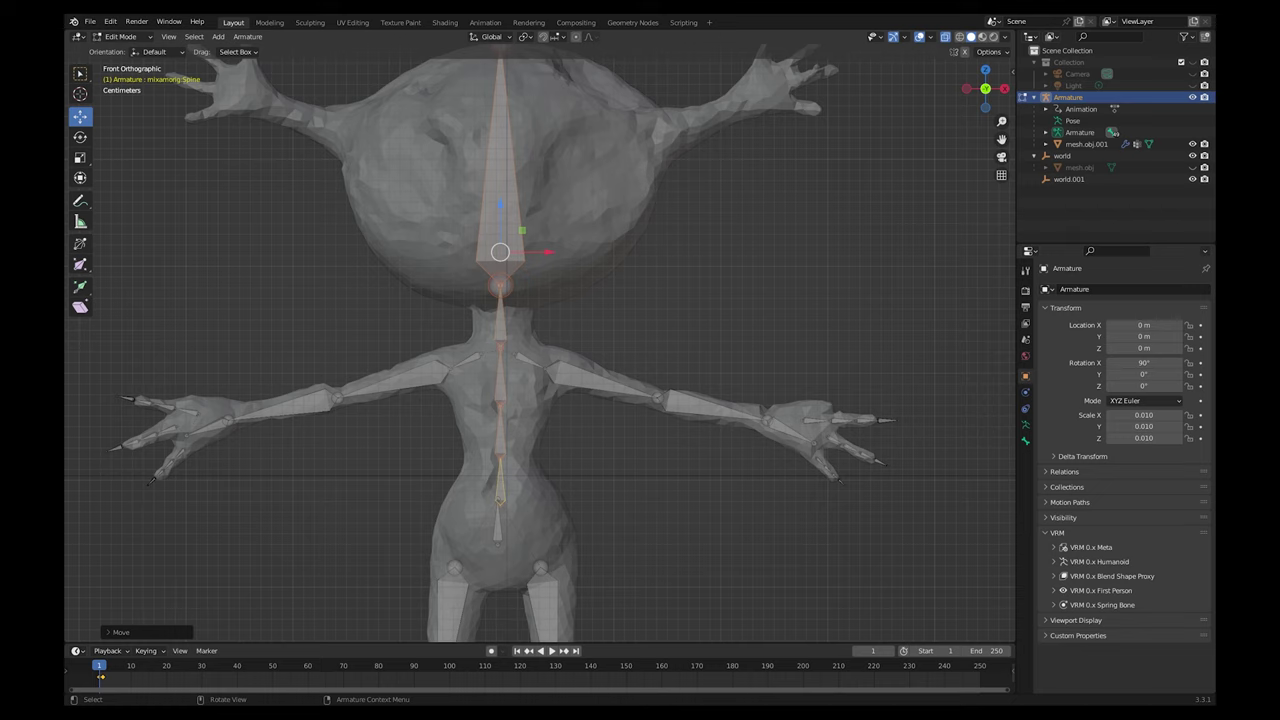
Nudge the right elbow joint slightly up, the left elbow joint slightly outward and down, and the left shoulder joint slightly outward
click(338, 397)
drag(338, 350, 338, 348)
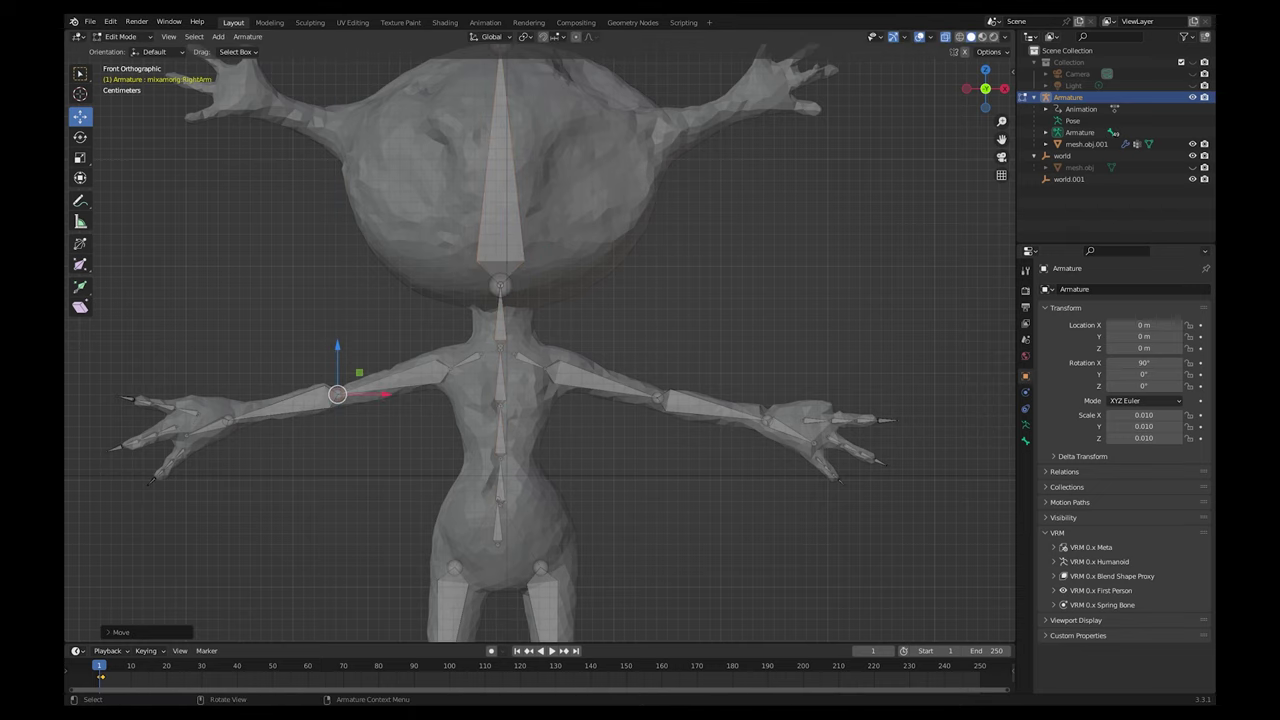
click(657, 398)
drag(658, 398, 660, 400)
click(545, 368)
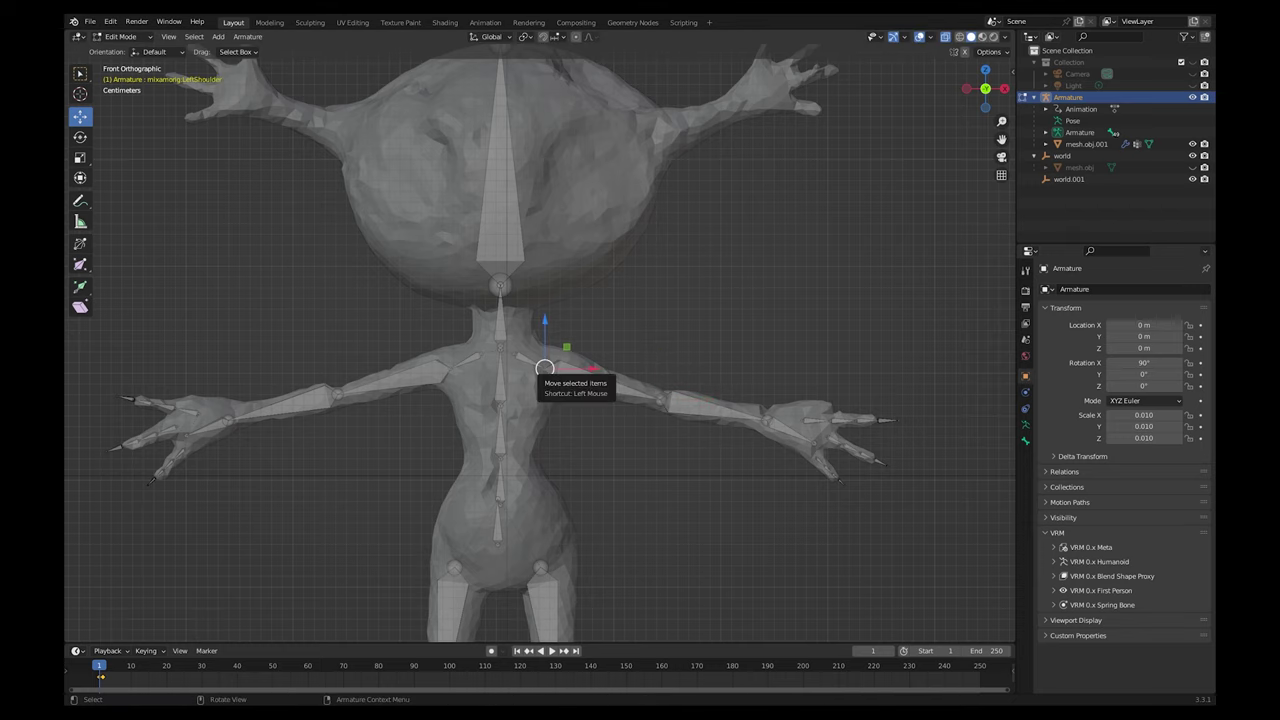
drag(545, 368, 547, 367)
scroll(541, 355, down, 1)
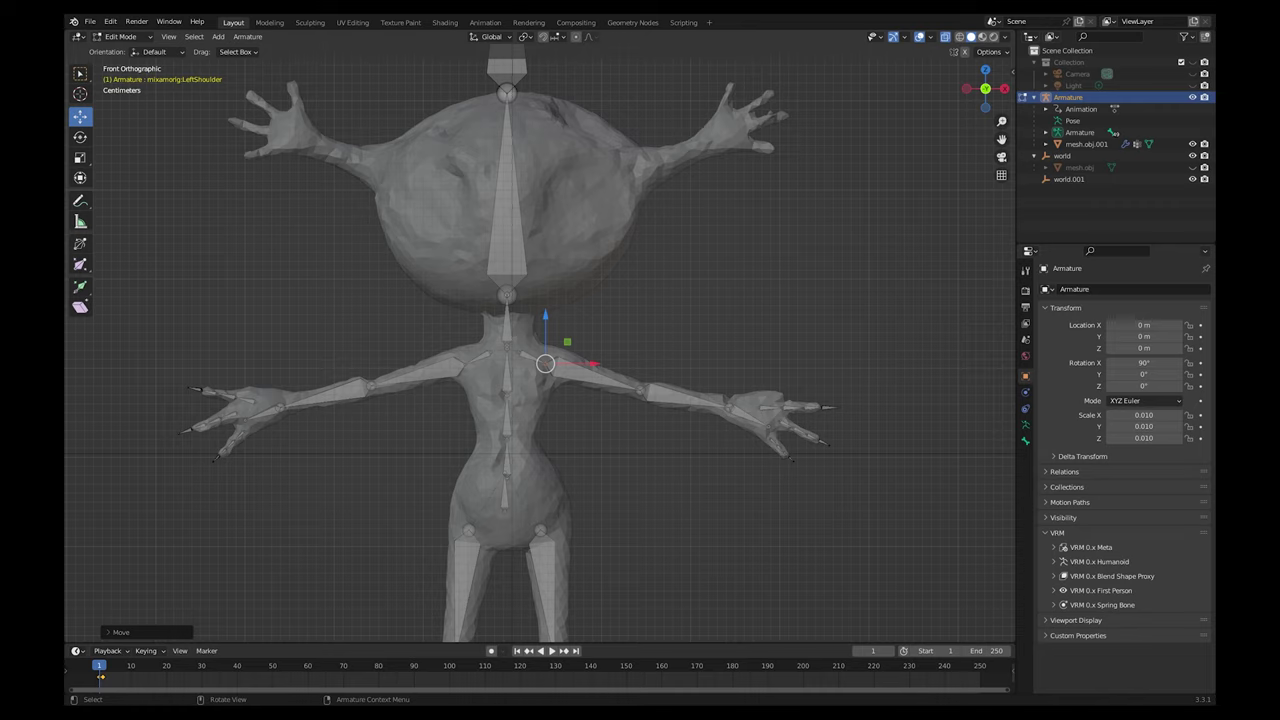
Shift the left upper leg's hip joint slightly outward along X and the Hips bone slightly the same way
shift+middle_drag(545, 364, 545, 171)
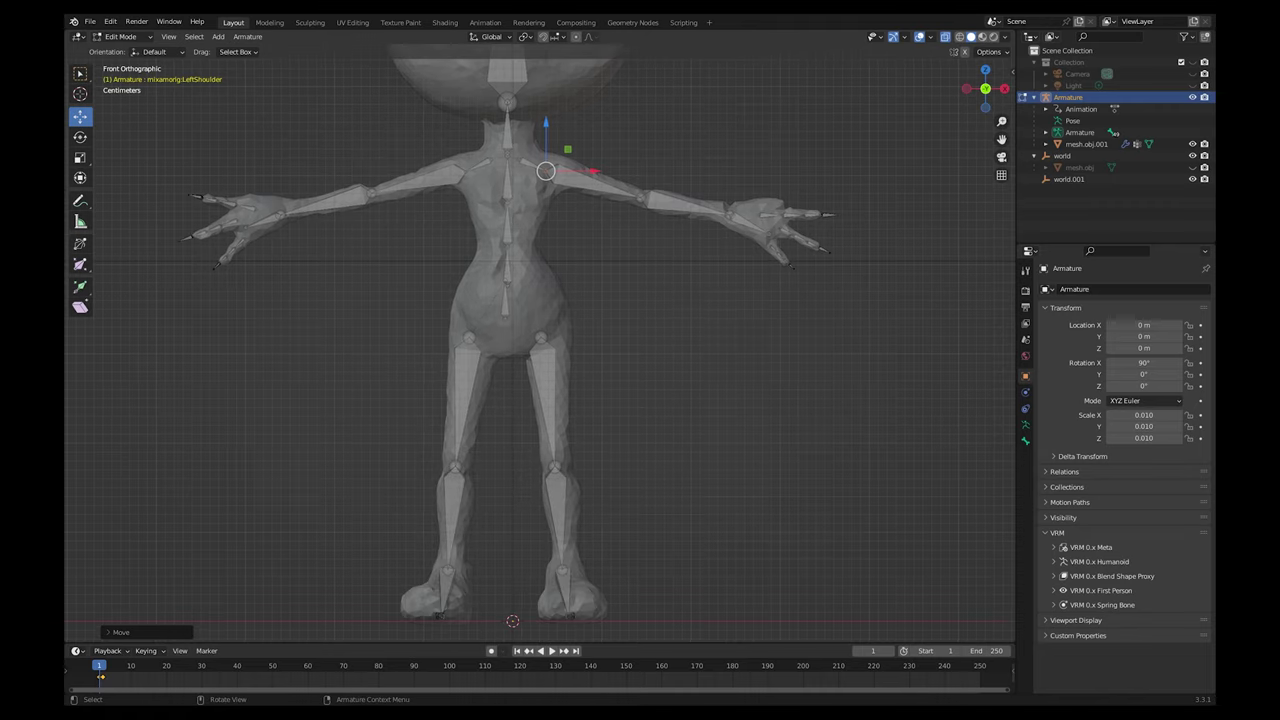
click(541, 338)
drag(588, 338, 591, 338)
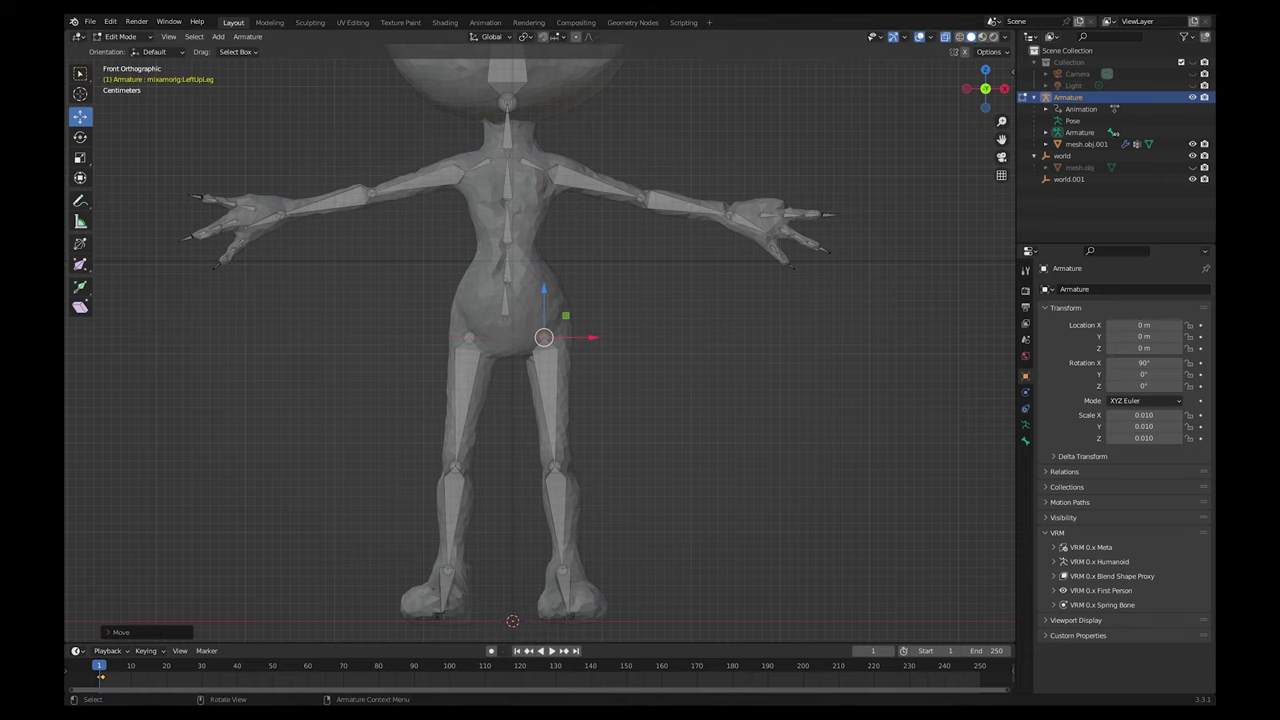
click(506, 301)
drag(553, 299, 556, 299)
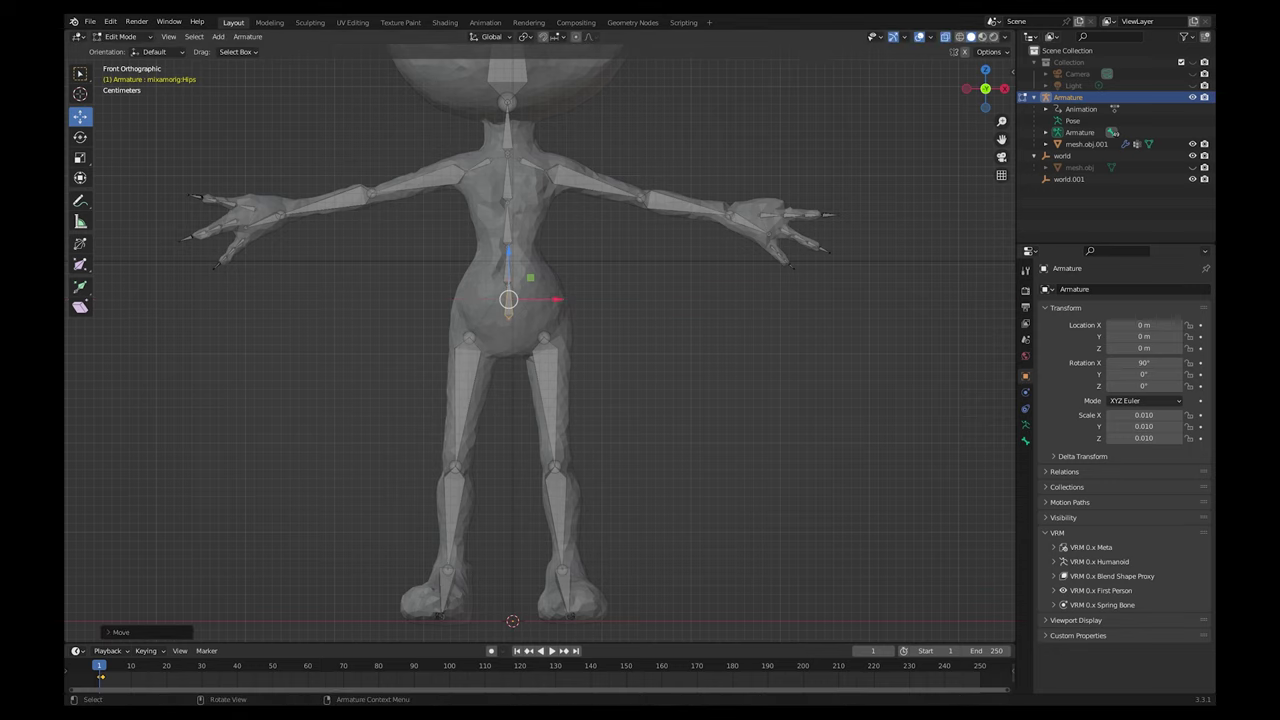
In the right side view, rotate and shift the Head bone so it runs from the neck to the base of the head-top bone
key(KP_3)
scroll(540, 344, down, 2)
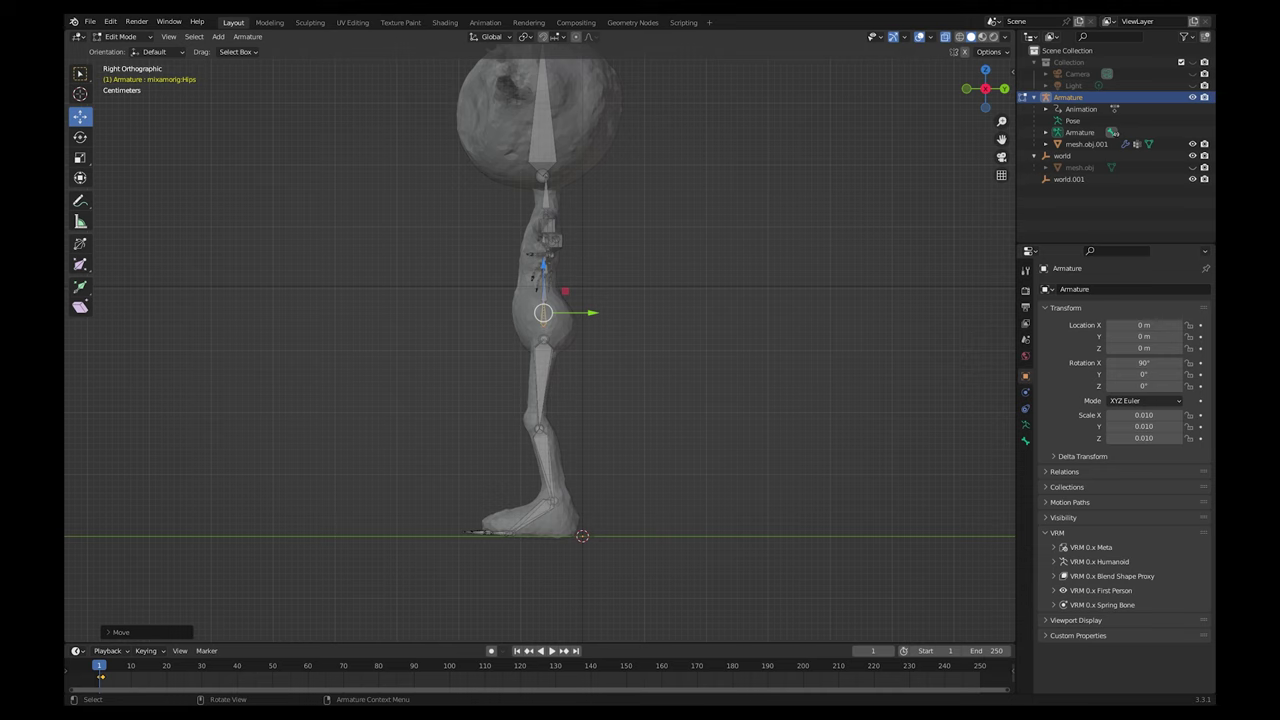
shift+middle_drag(545, 250, 546, 431)
scroll(543, 344, up, 1)
click(544, 300)
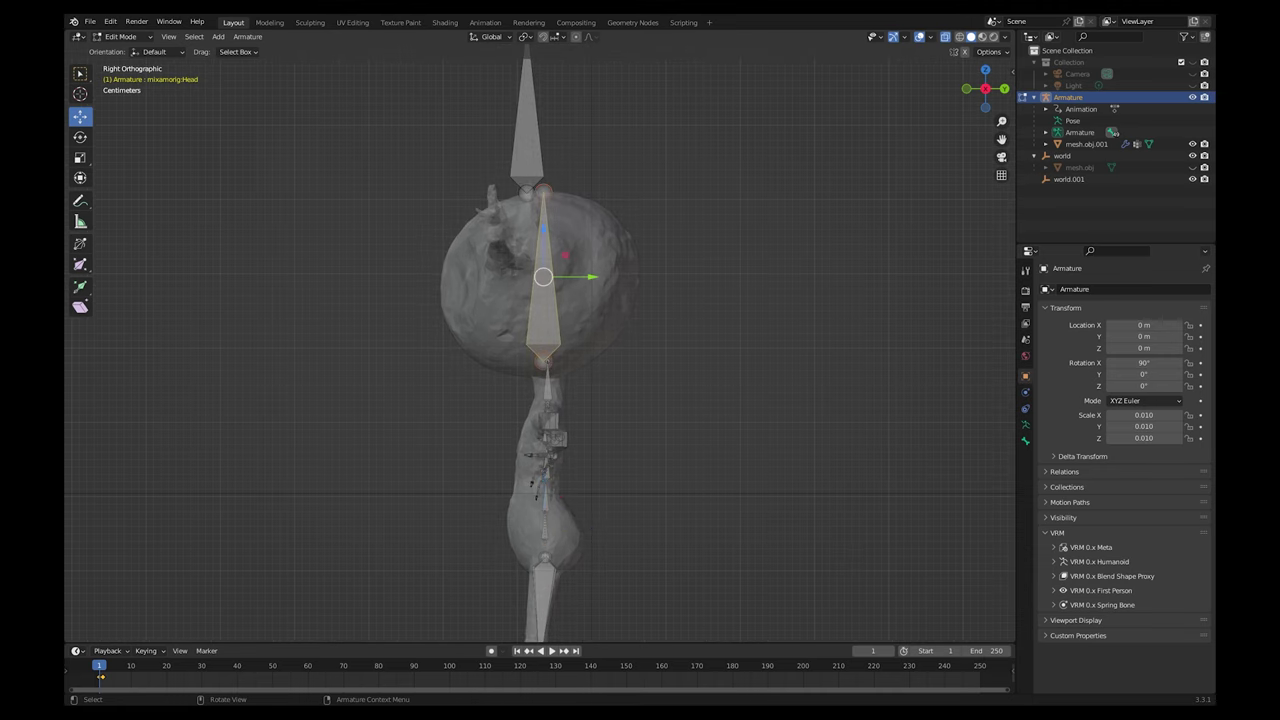
key(r)
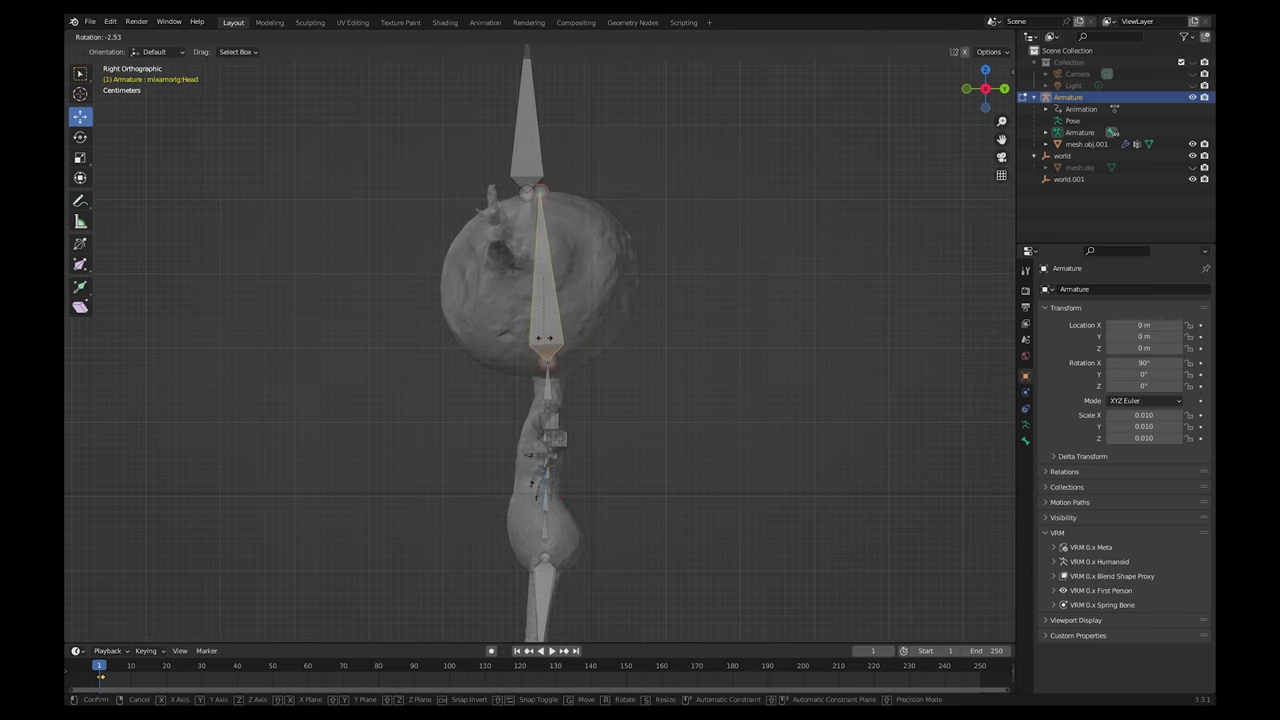
click(550, 310)
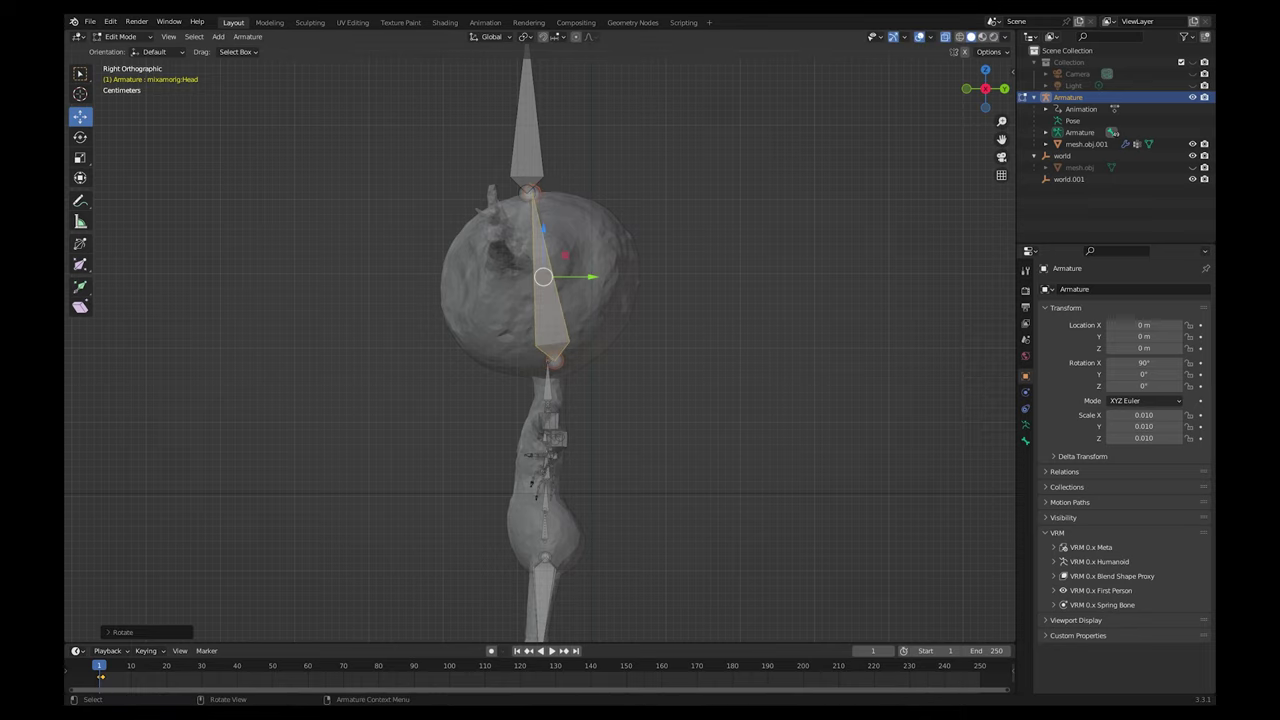
drag(543, 277, 537, 277)
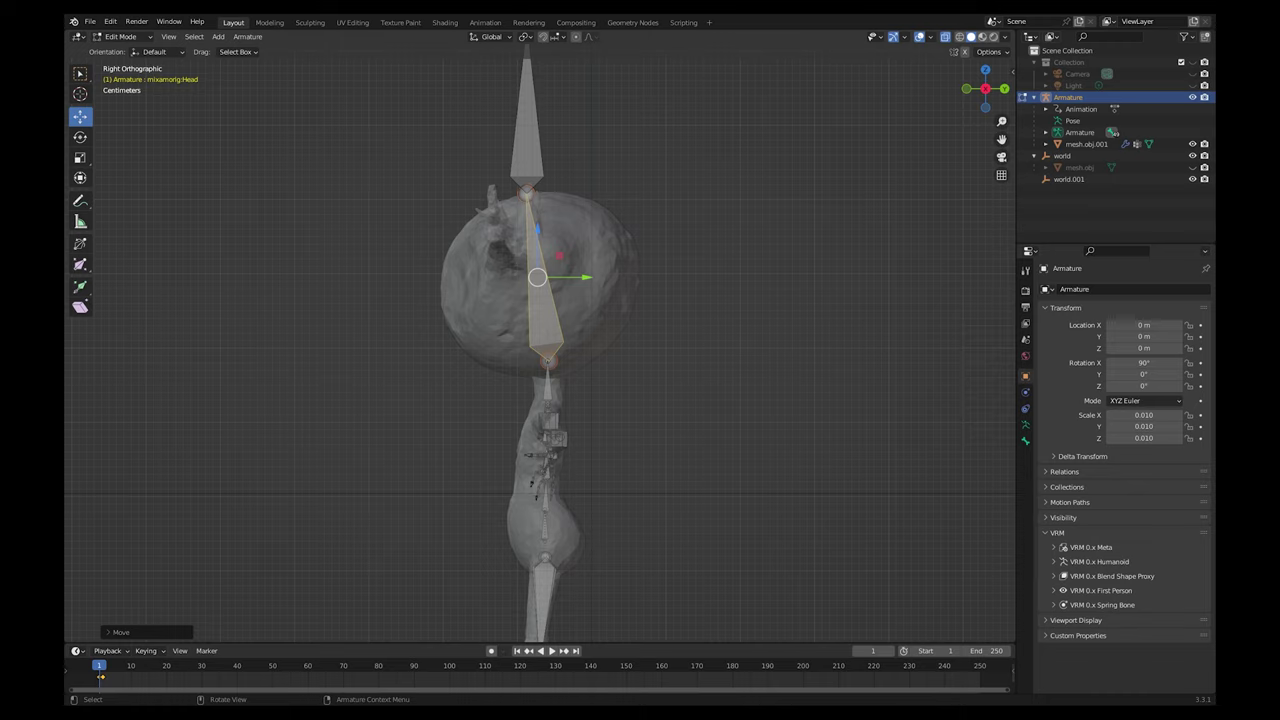
scroll(540, 340, down, 1)
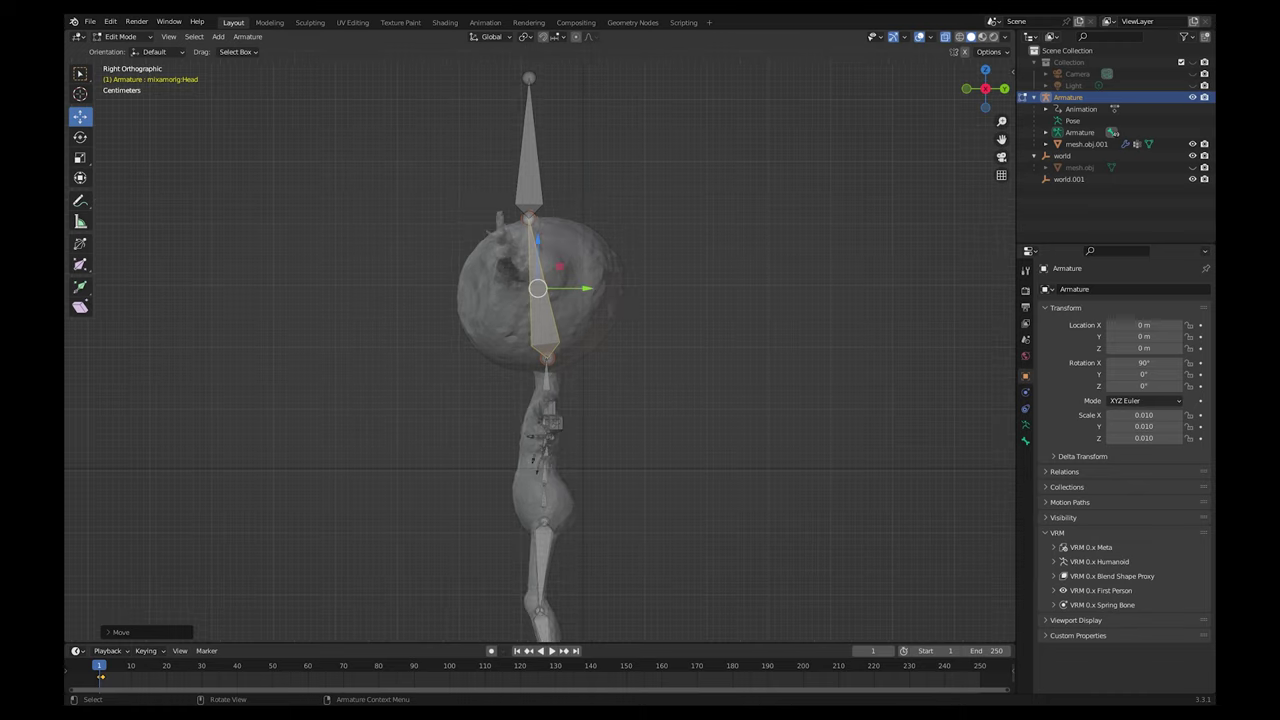
Return to the front view, reselect the Head bone and place a duplicate of it beside the original, slightly higher on the head
middle_drag(500, 380, 750, 382)
click(718, 386)
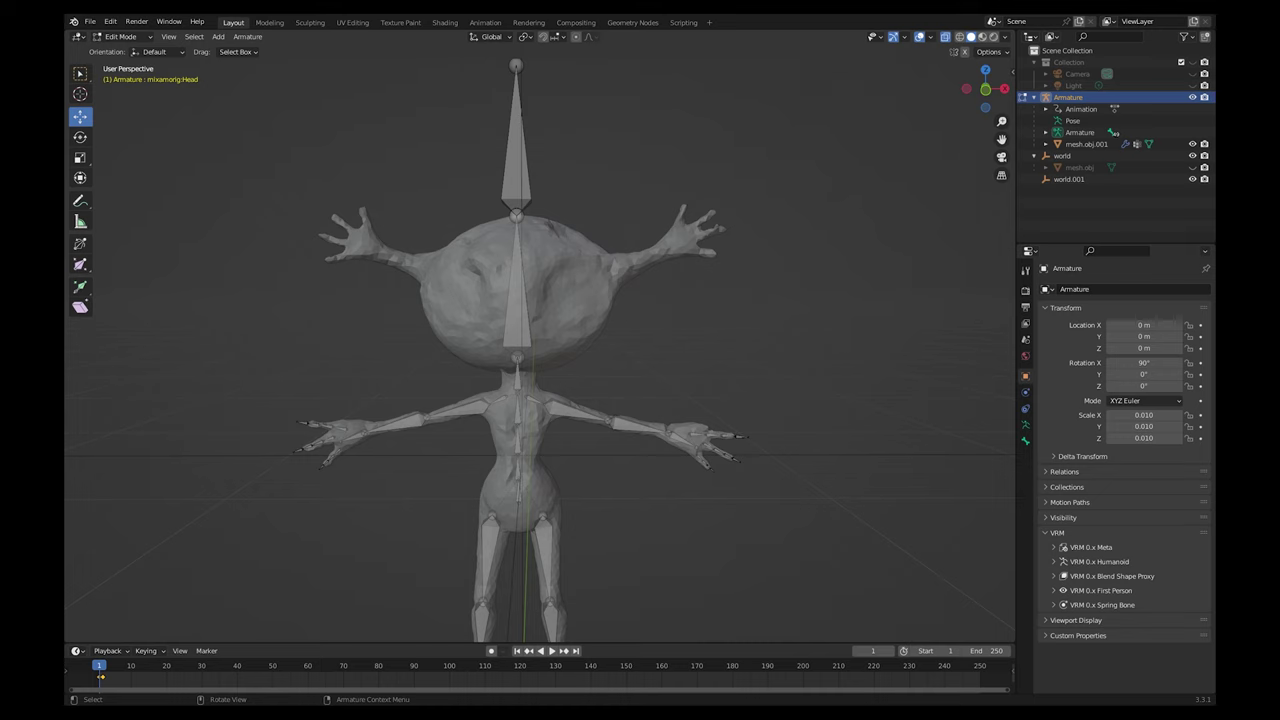
key(KP_1)
scroll(538, 343, up, 2)
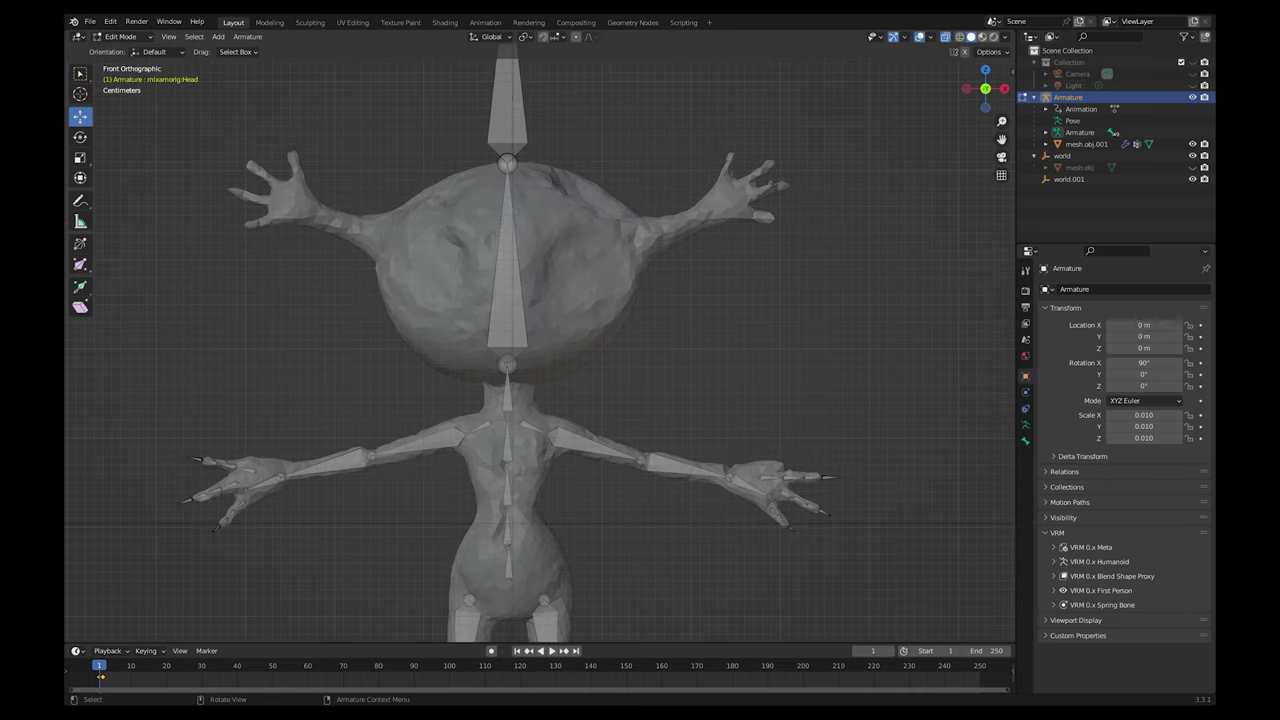
shift+middle_drag(538, 343, 538, 411)
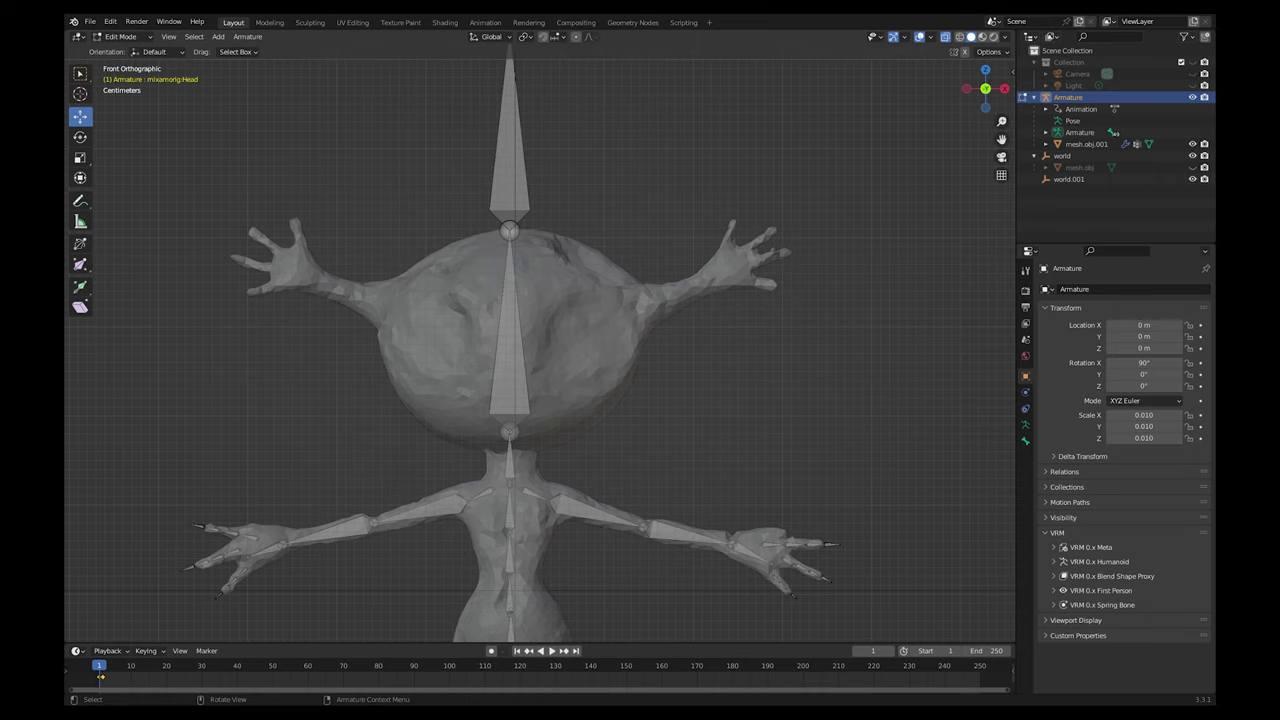
click(510, 362)
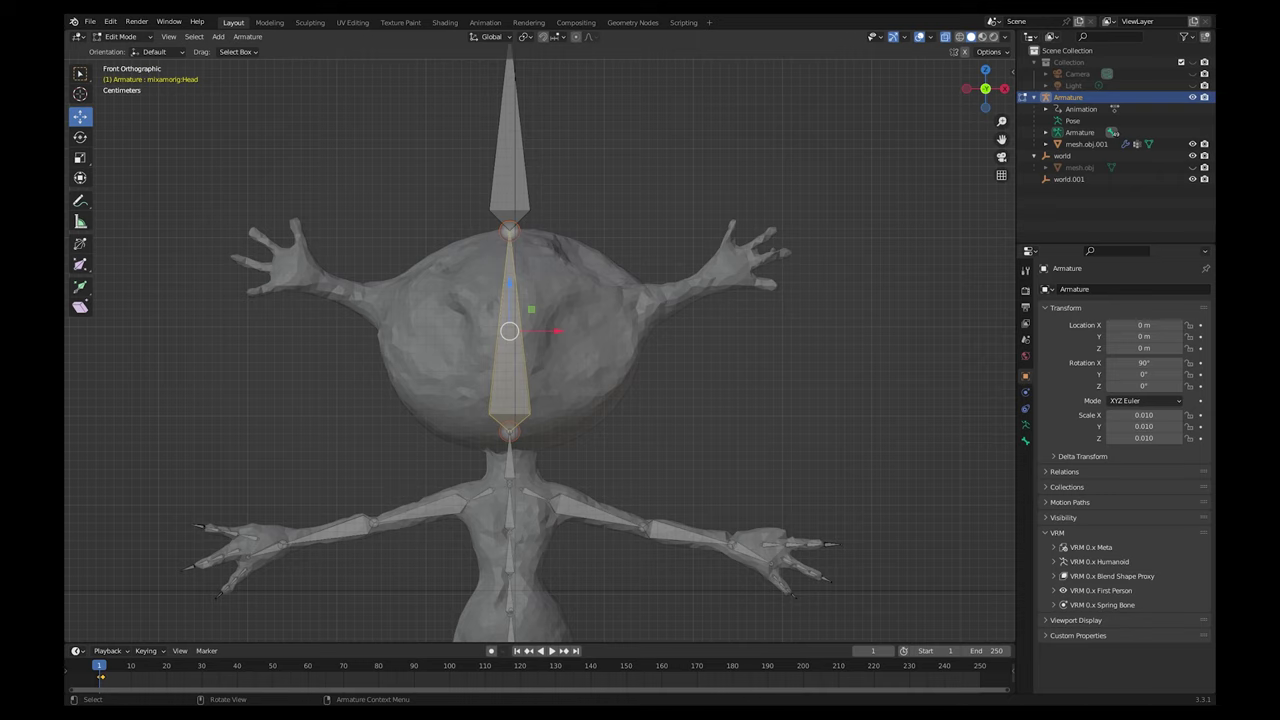
key(shift+d)
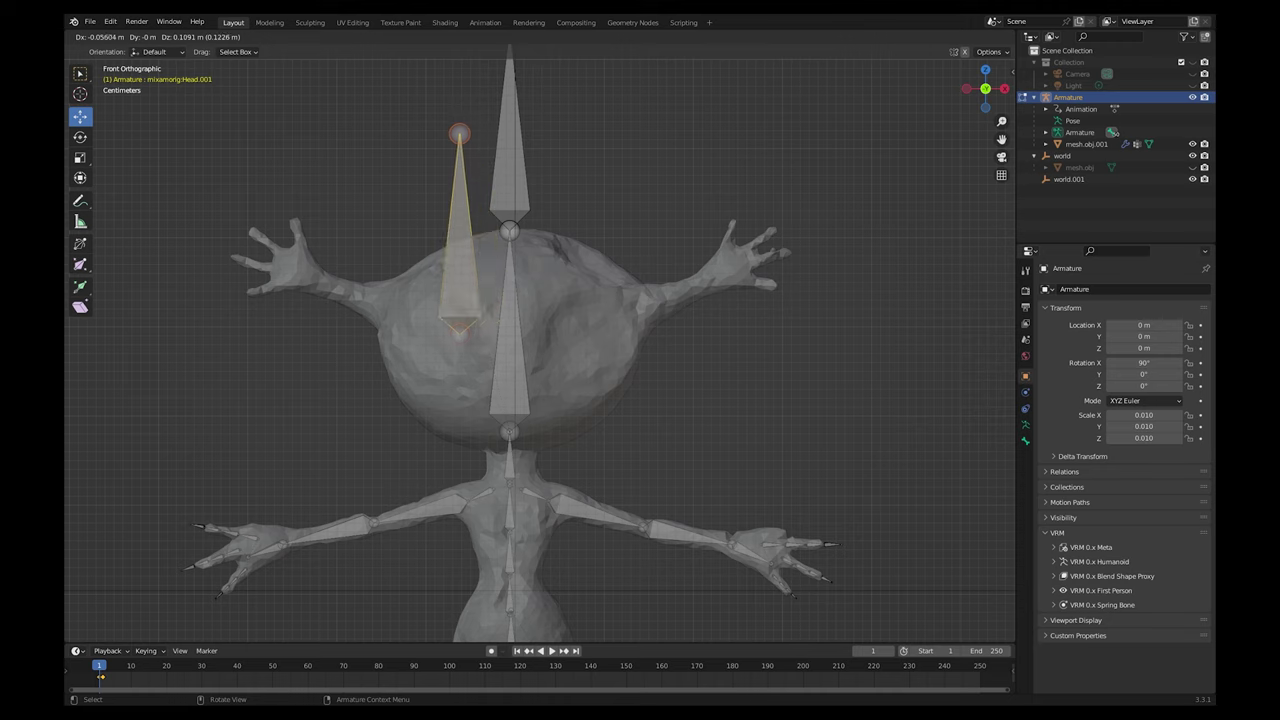
click(467, 255)
Rotate the duplicated bone and move it over the hand-shaped ear on the alien's right side, along the ear's length
key(r)
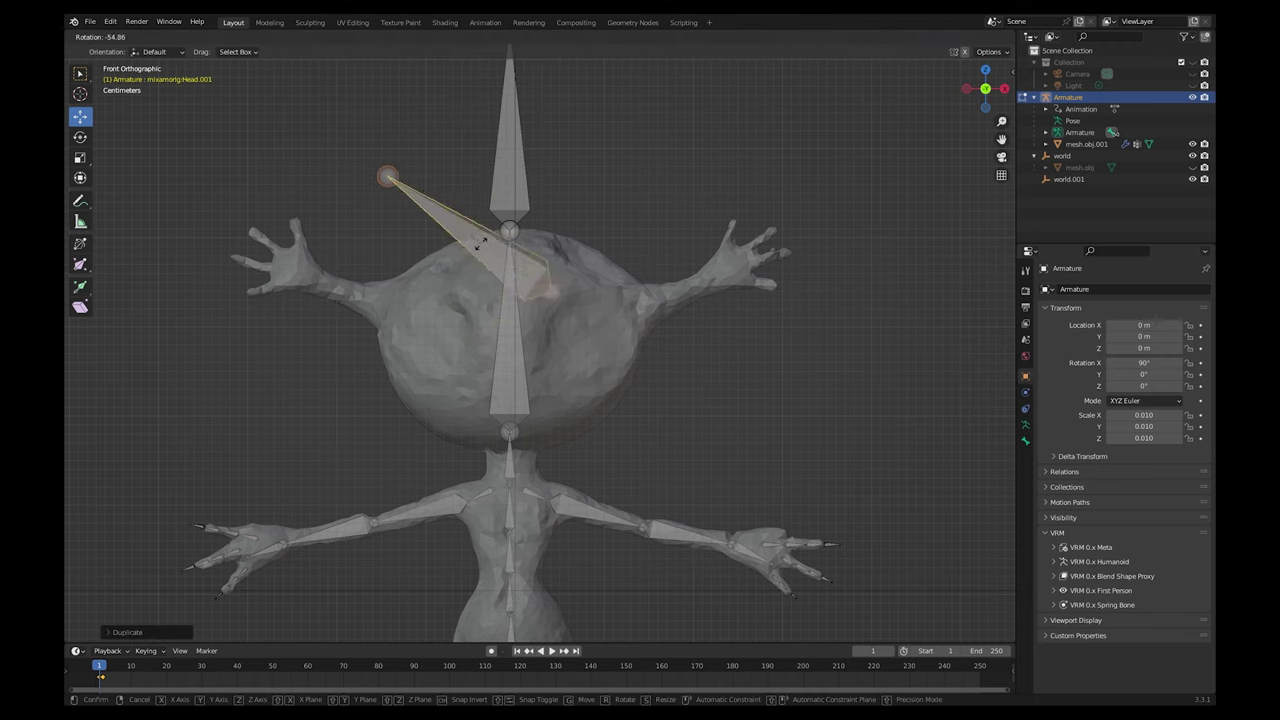
click(490, 241)
key(g)
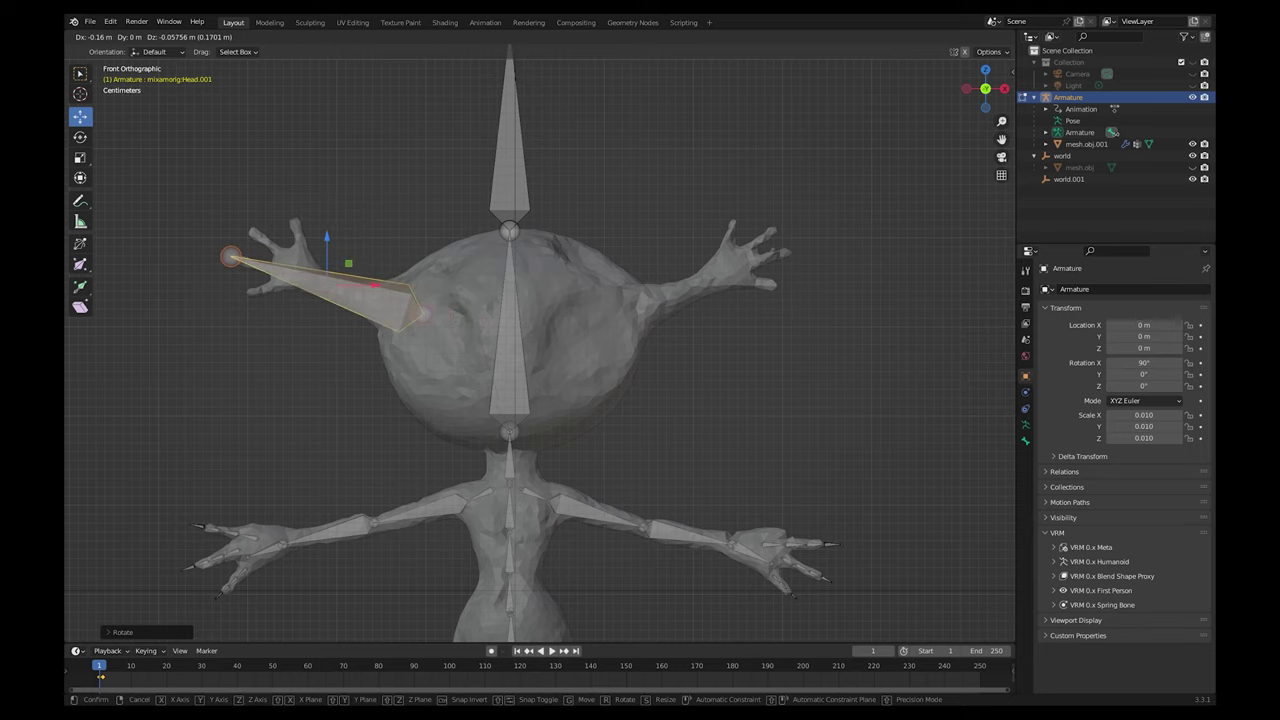
click(386, 310)
key(r)
click(385, 314)
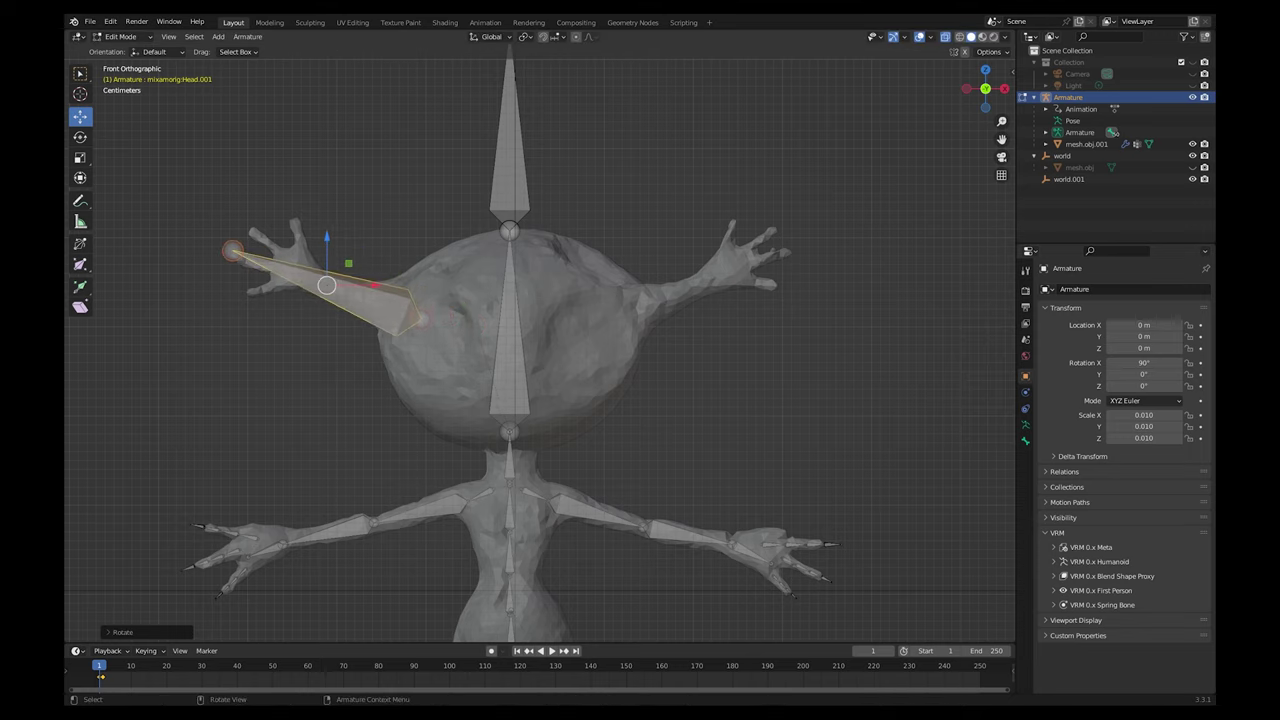
Scale down, shift outward and slightly rotate the duplicated bone so it fits the hand-shaped ear on the alien's right side
key(s)
click(376, 310)
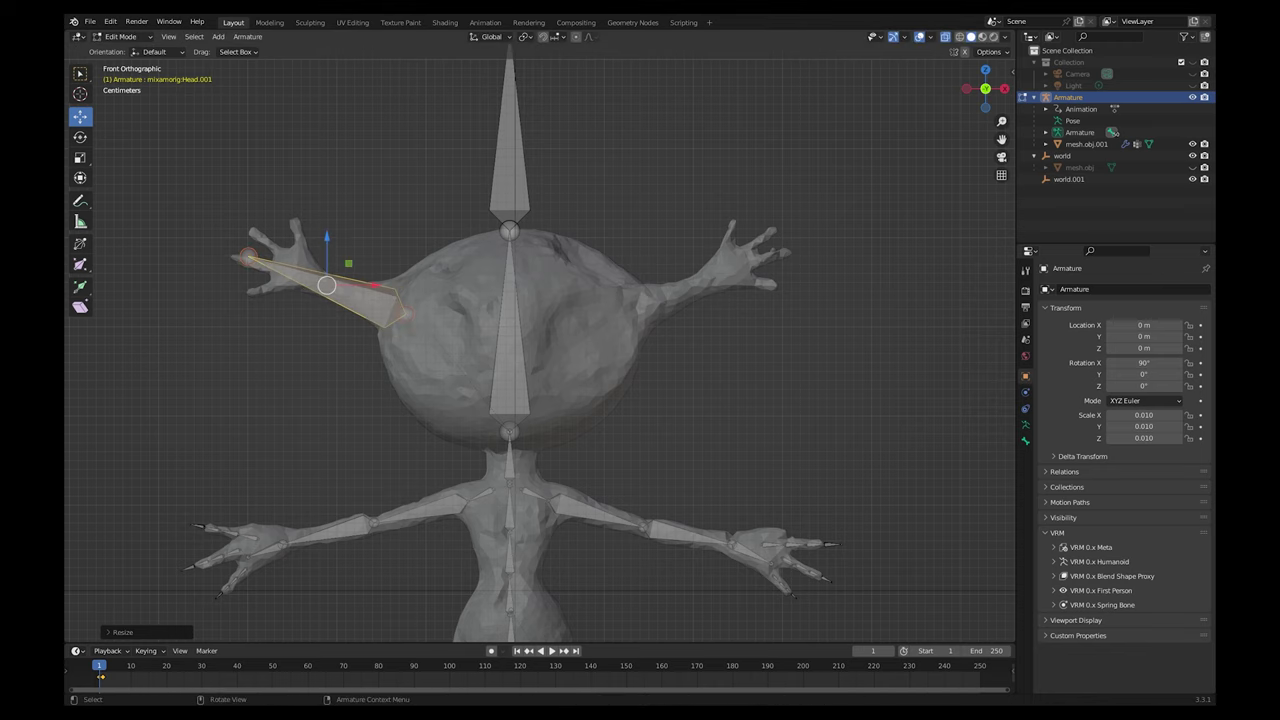
drag(327, 285, 313, 277)
key(r)
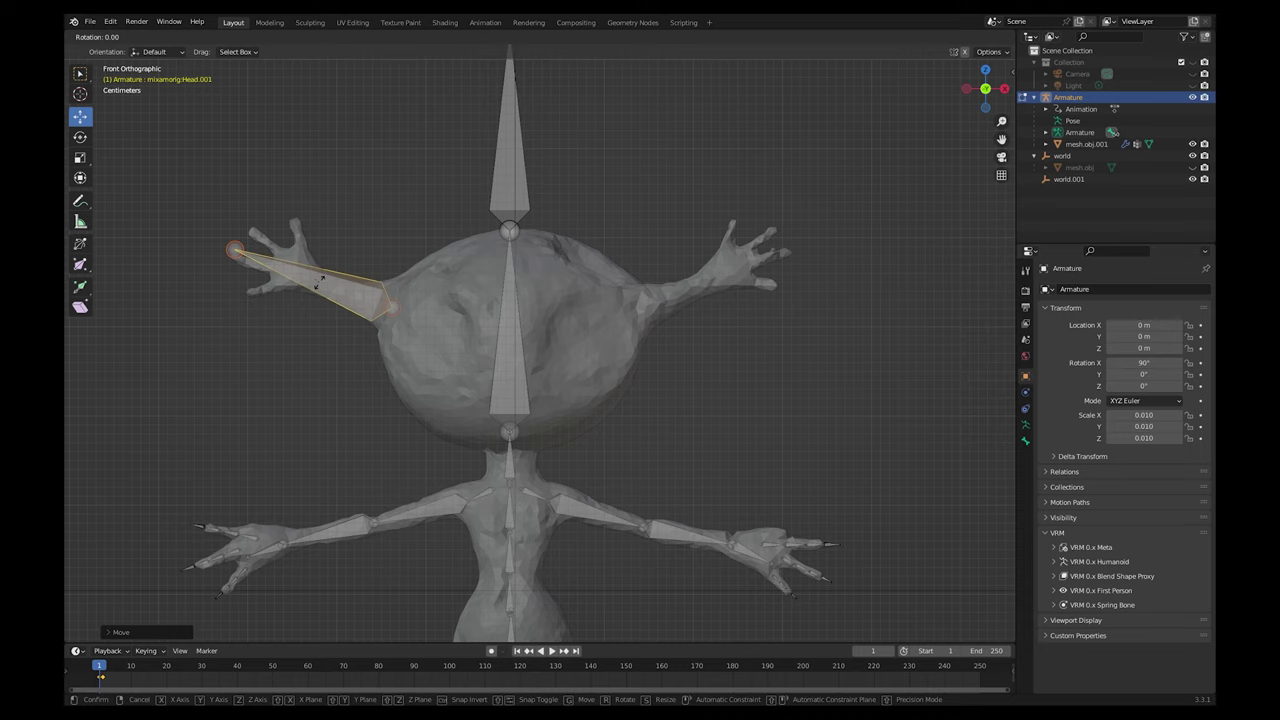
click(321, 283)
key(s)
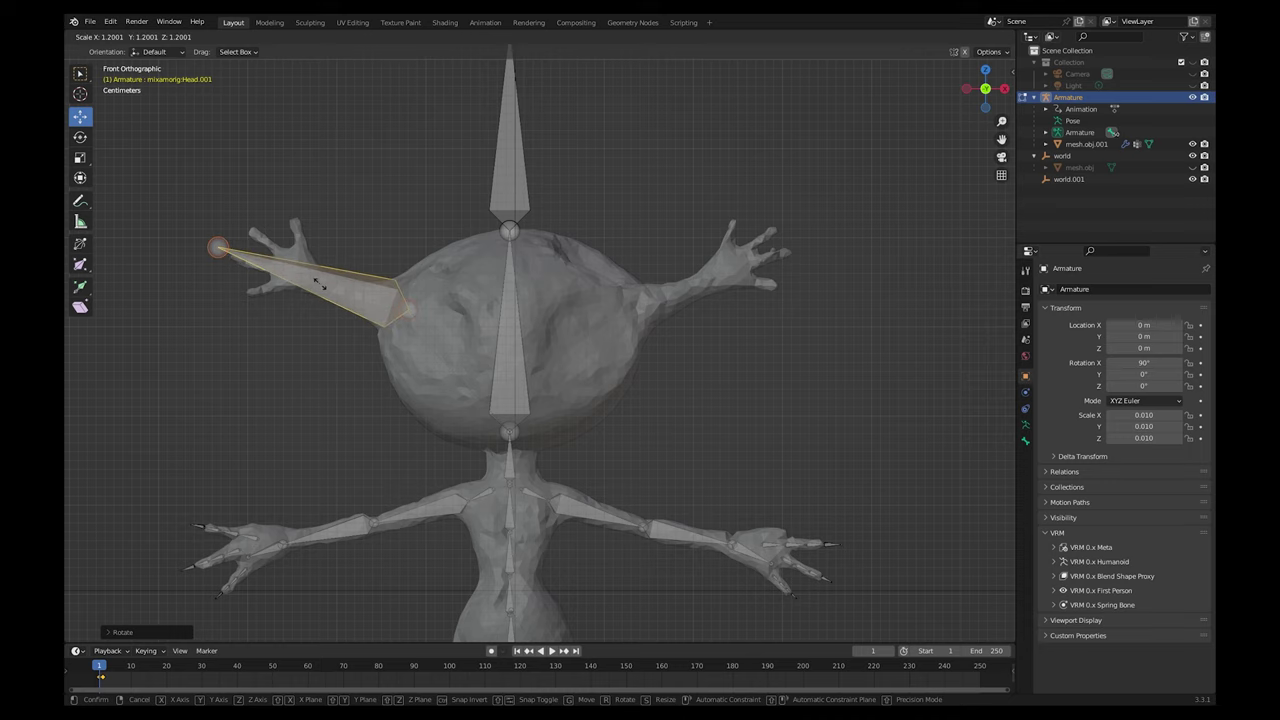
click(320, 284)
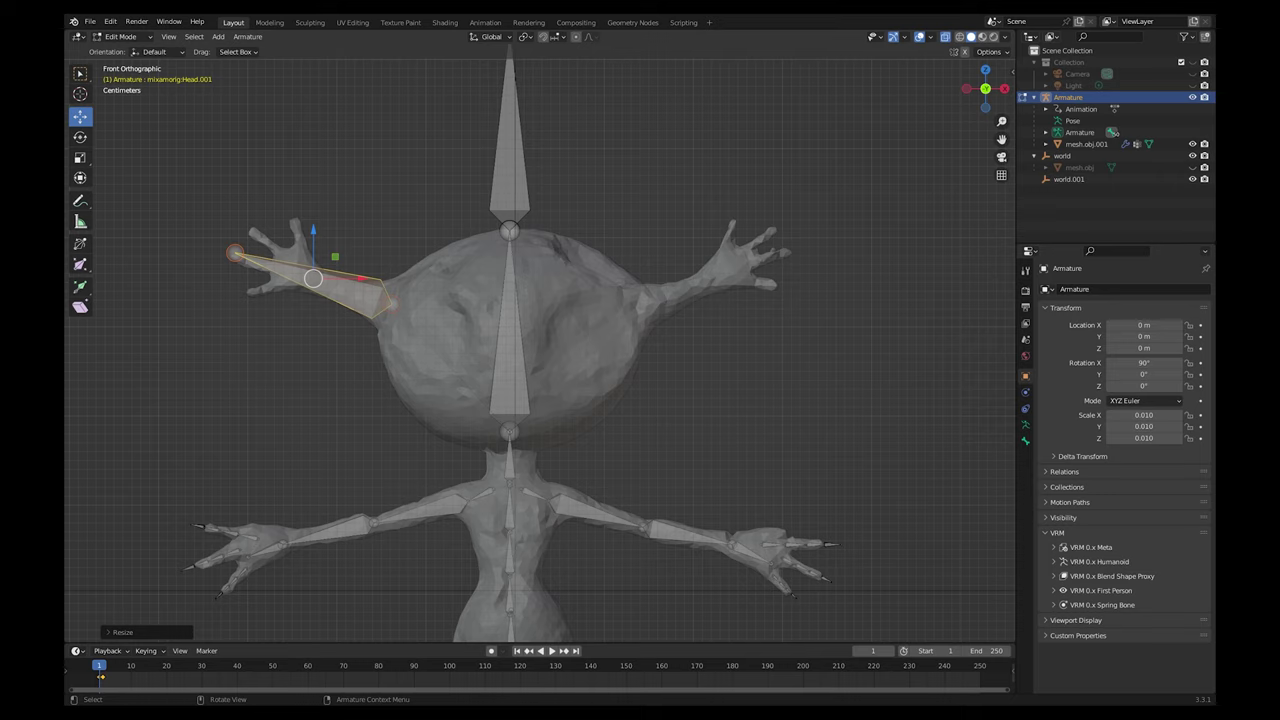
Duplicate the Head bone, rotate the copy about 66 degrees and place it over the hand-shaped ear on the alien's left side
click(508, 330)
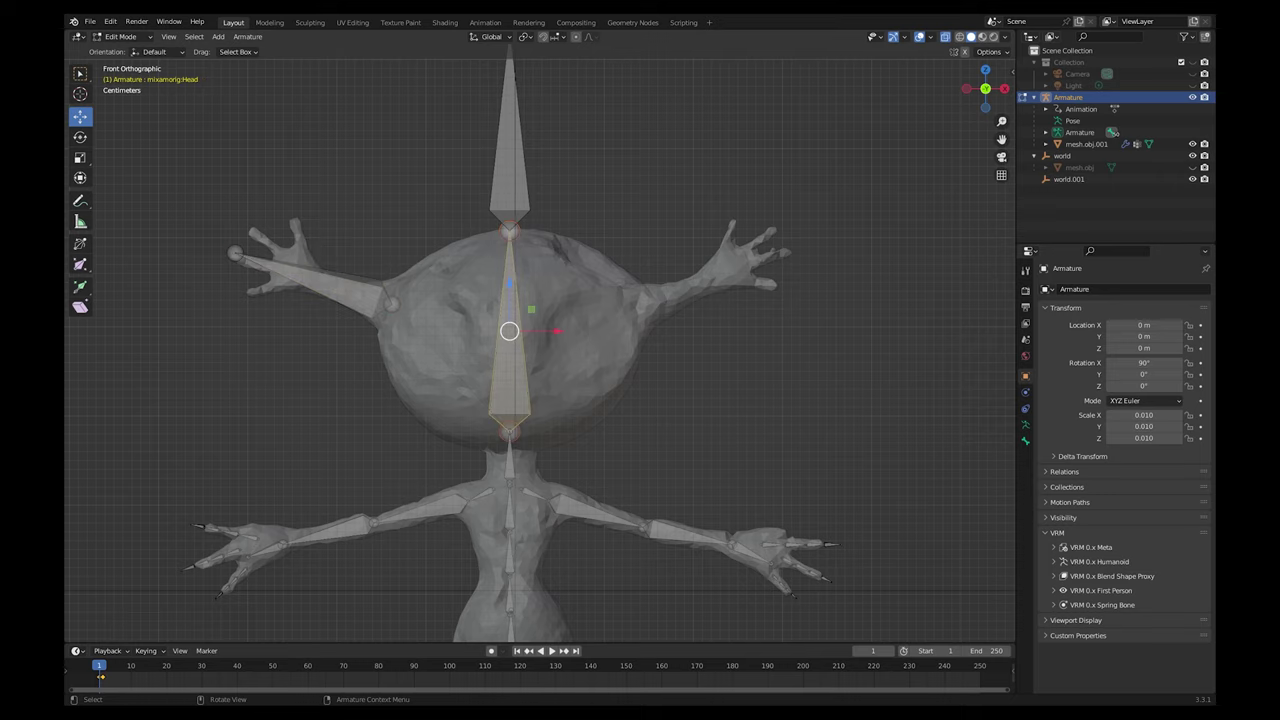
key(shift+d)
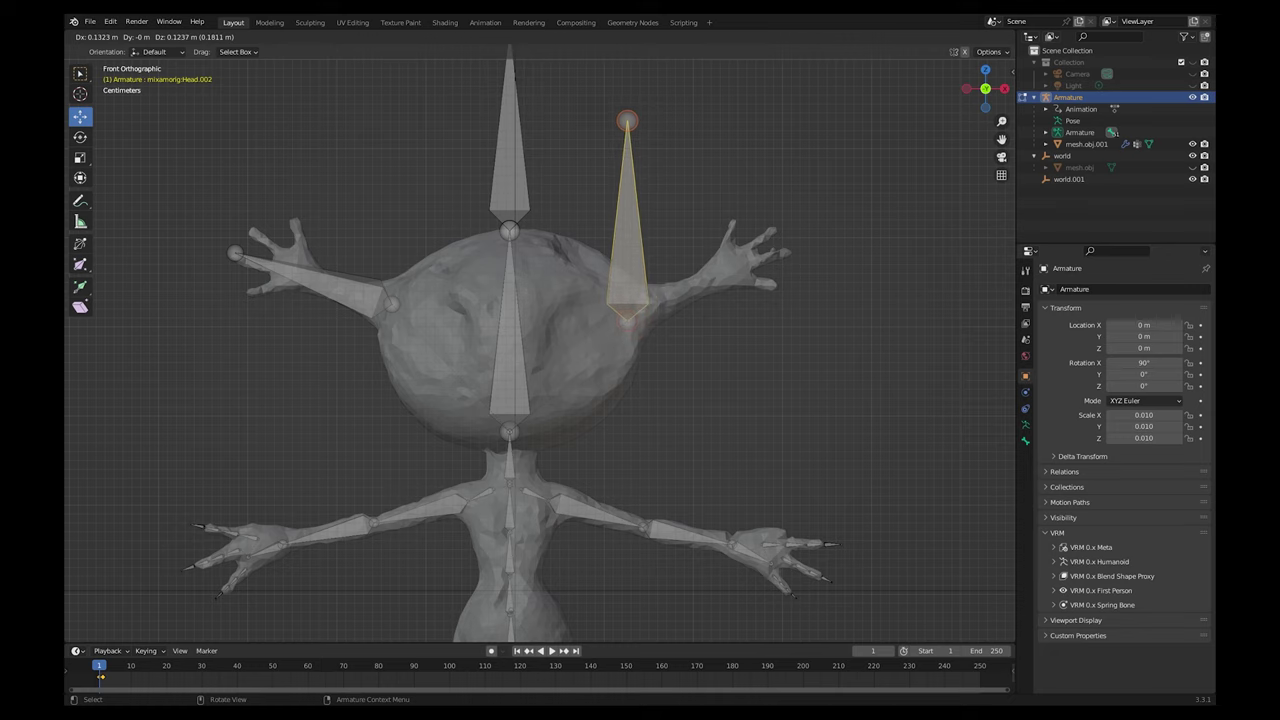
click(625, 221)
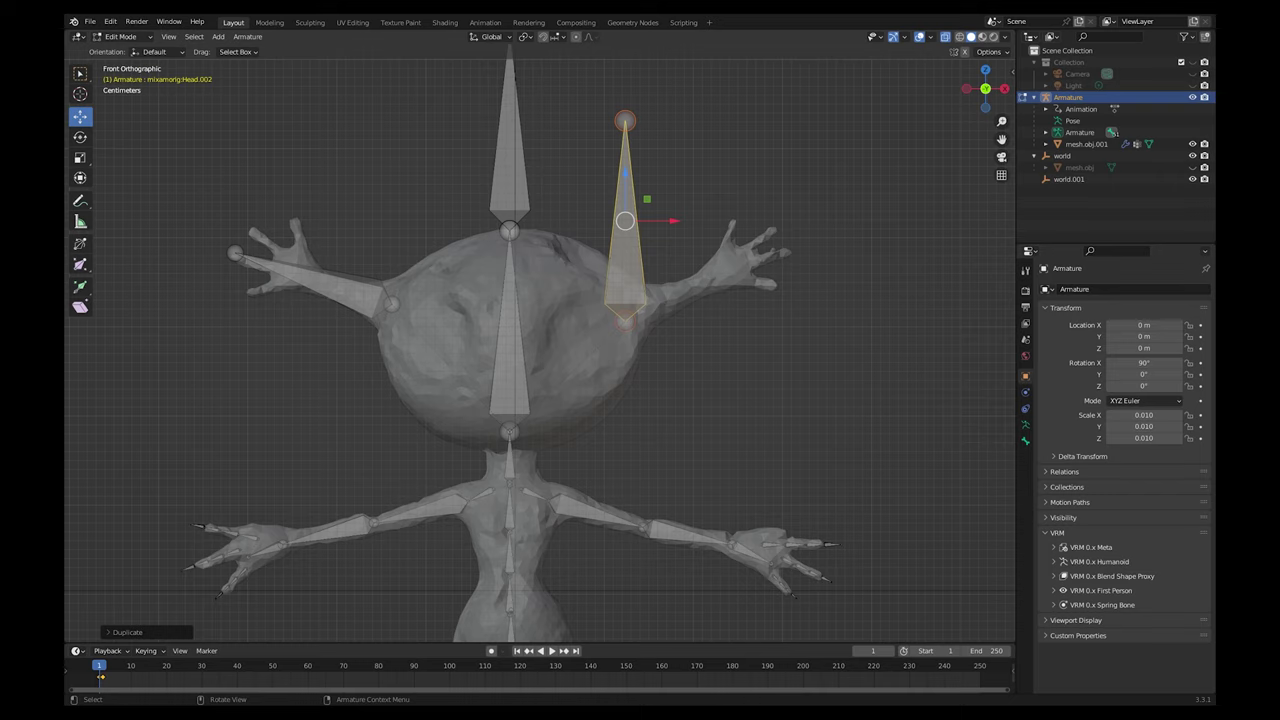
key(r)
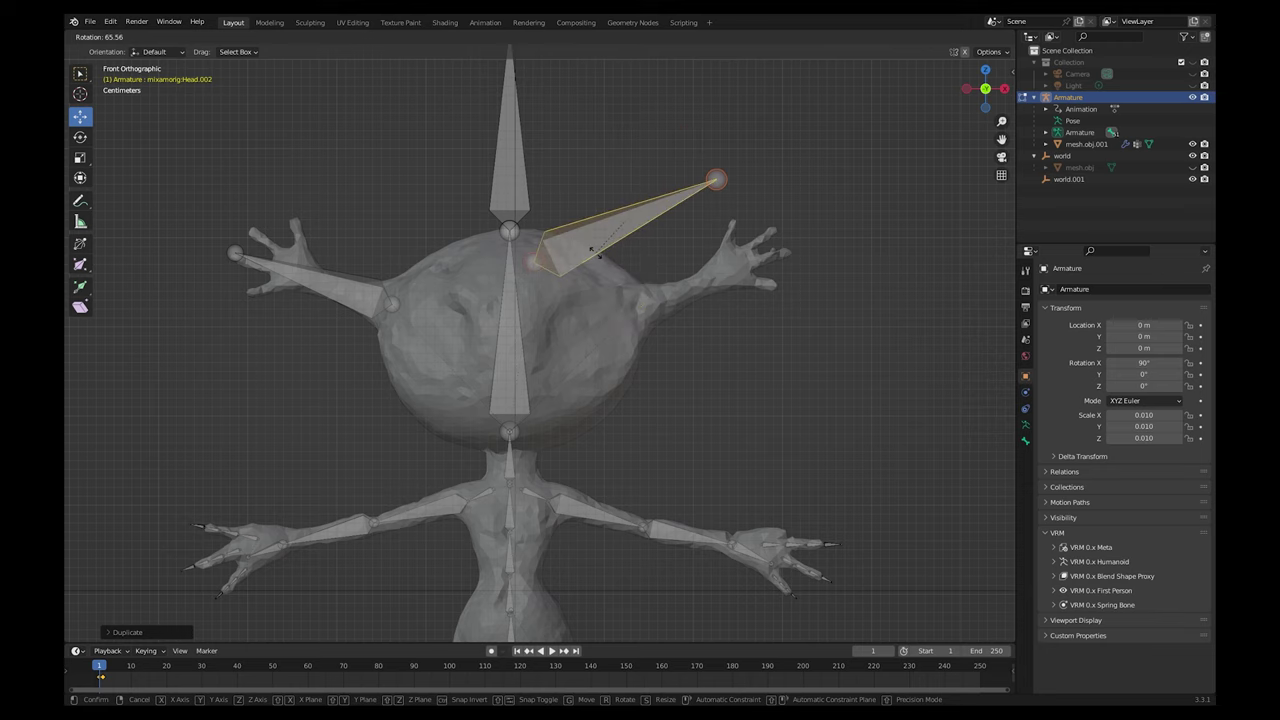
key(Return)
key(g)
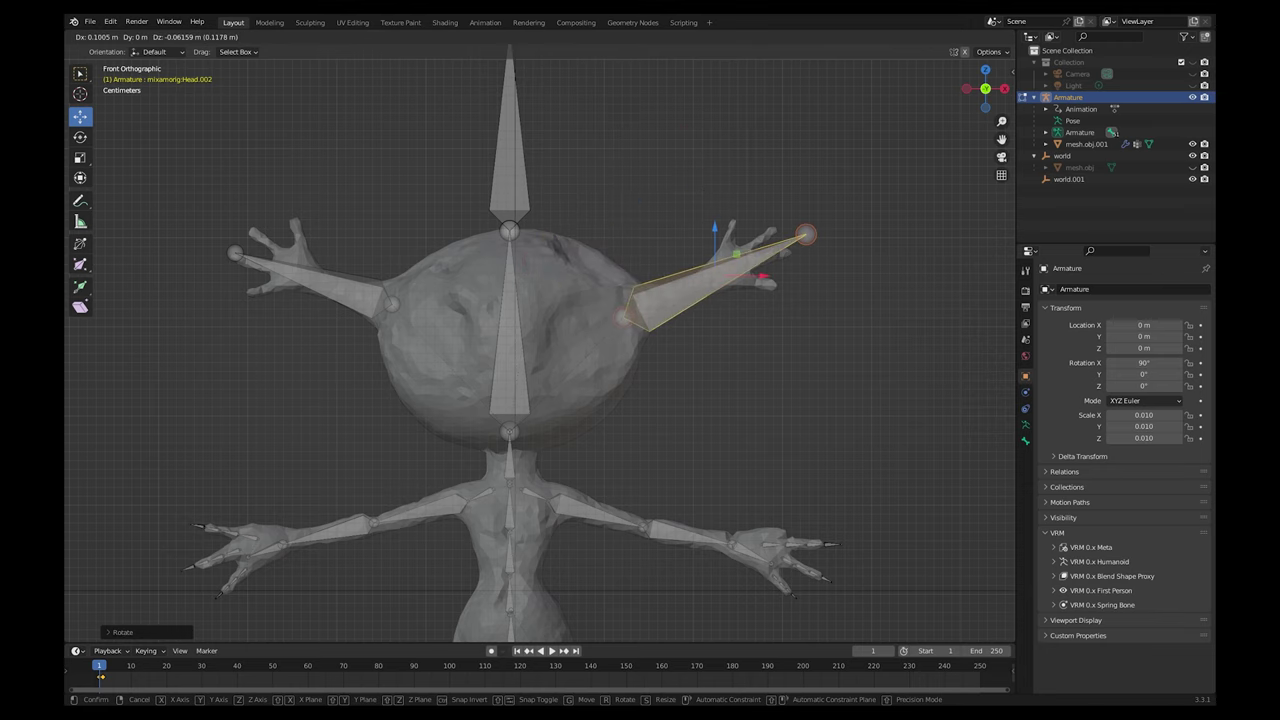
drag(715, 266, 714, 270)
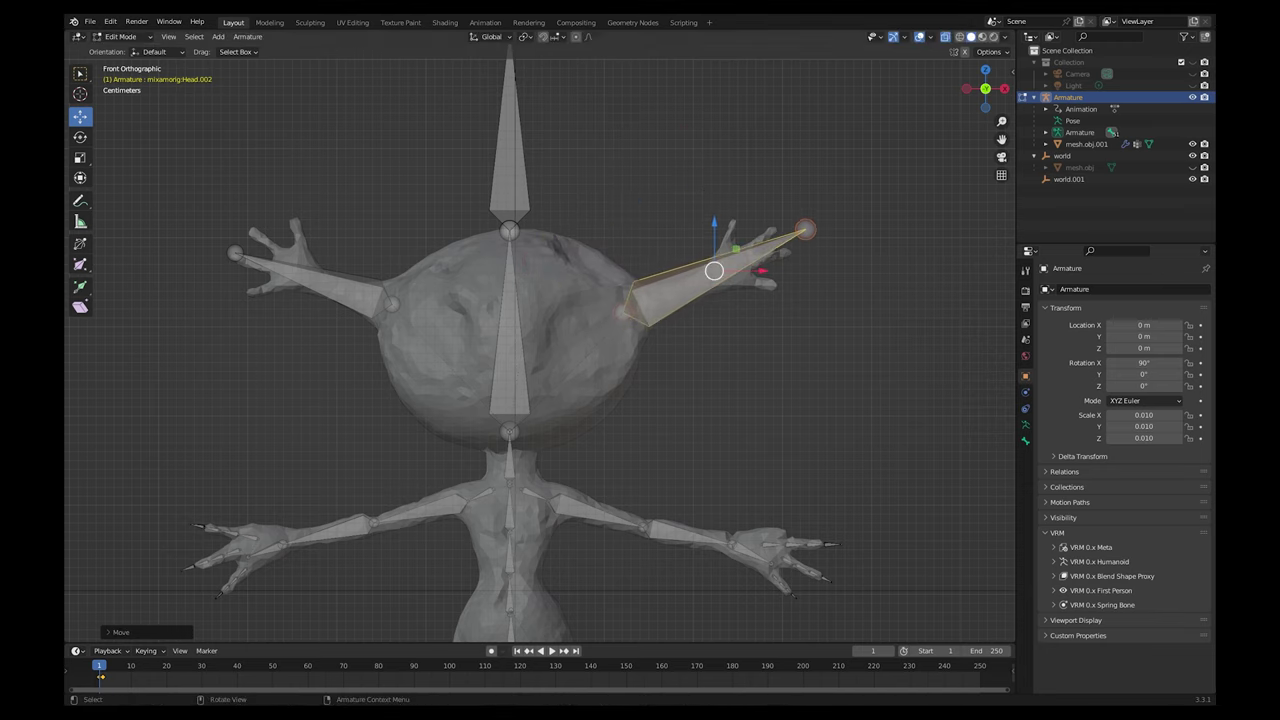
Scale down and fine-tune the position and rotation of the left ear's bone so it runs from the head to the fingers
key(s)
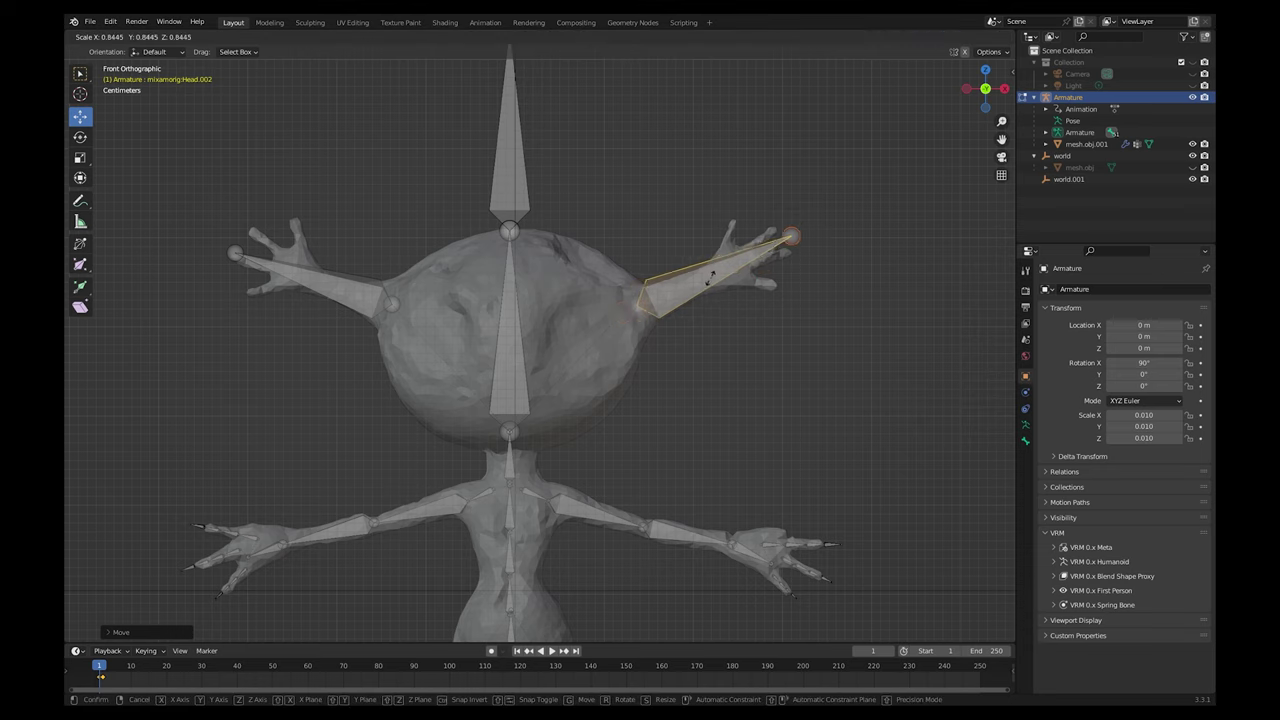
click(712, 277)
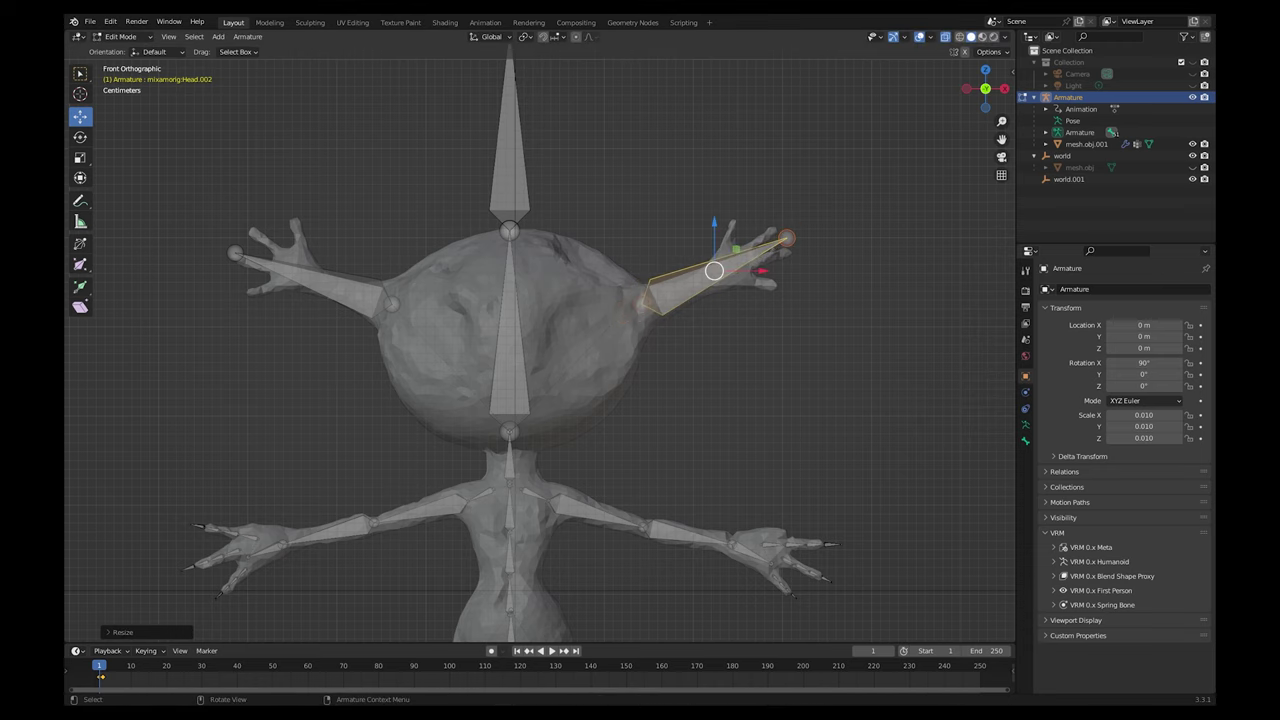
drag(714, 271, 699, 283)
key(s)
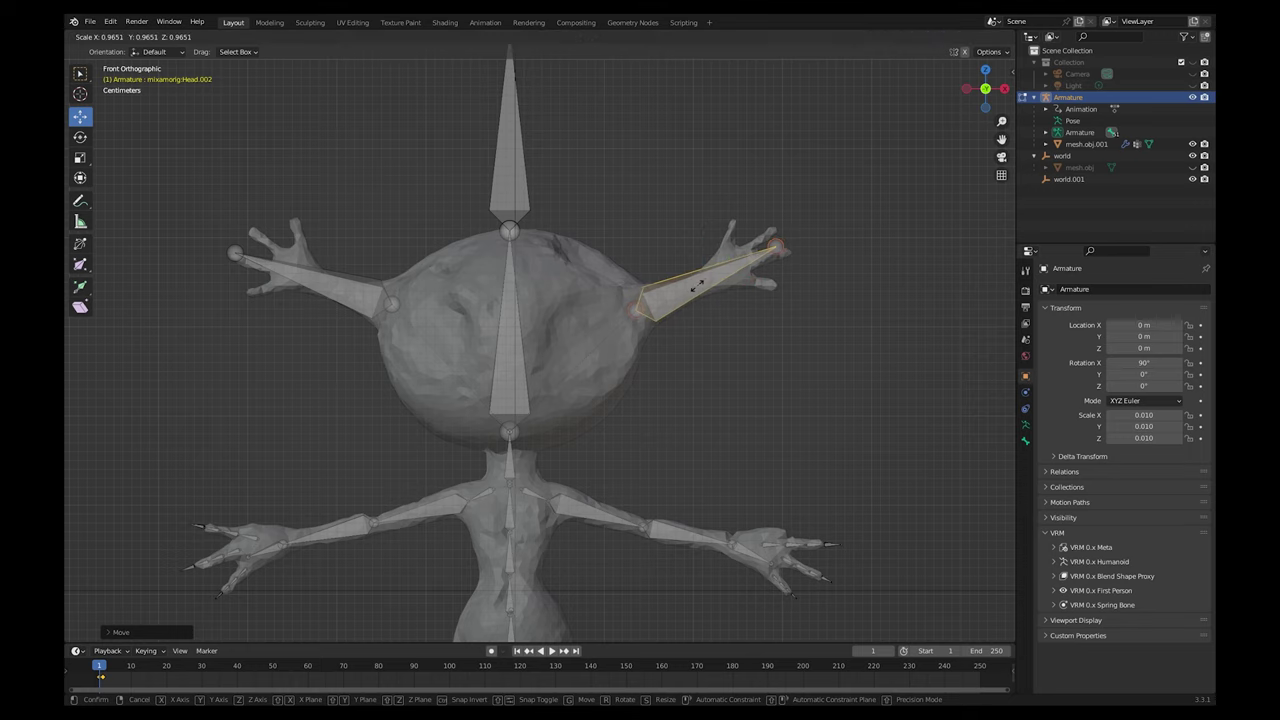
click(700, 283)
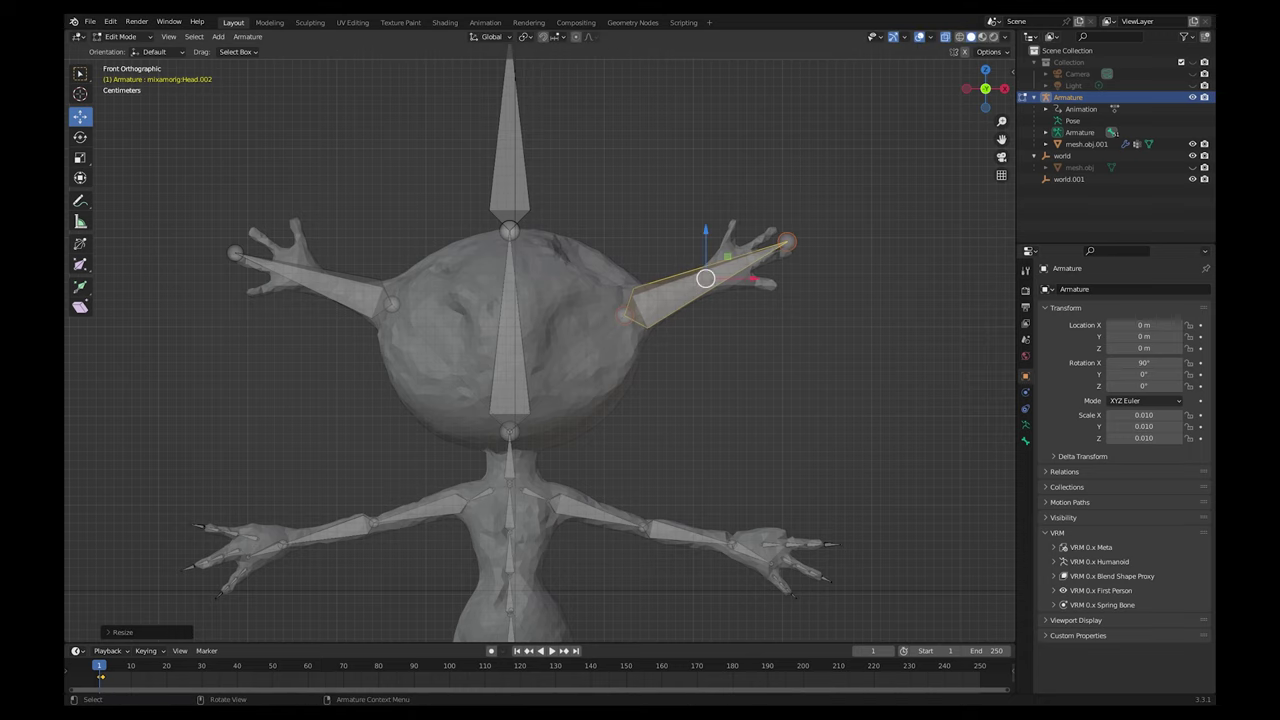
key(g)
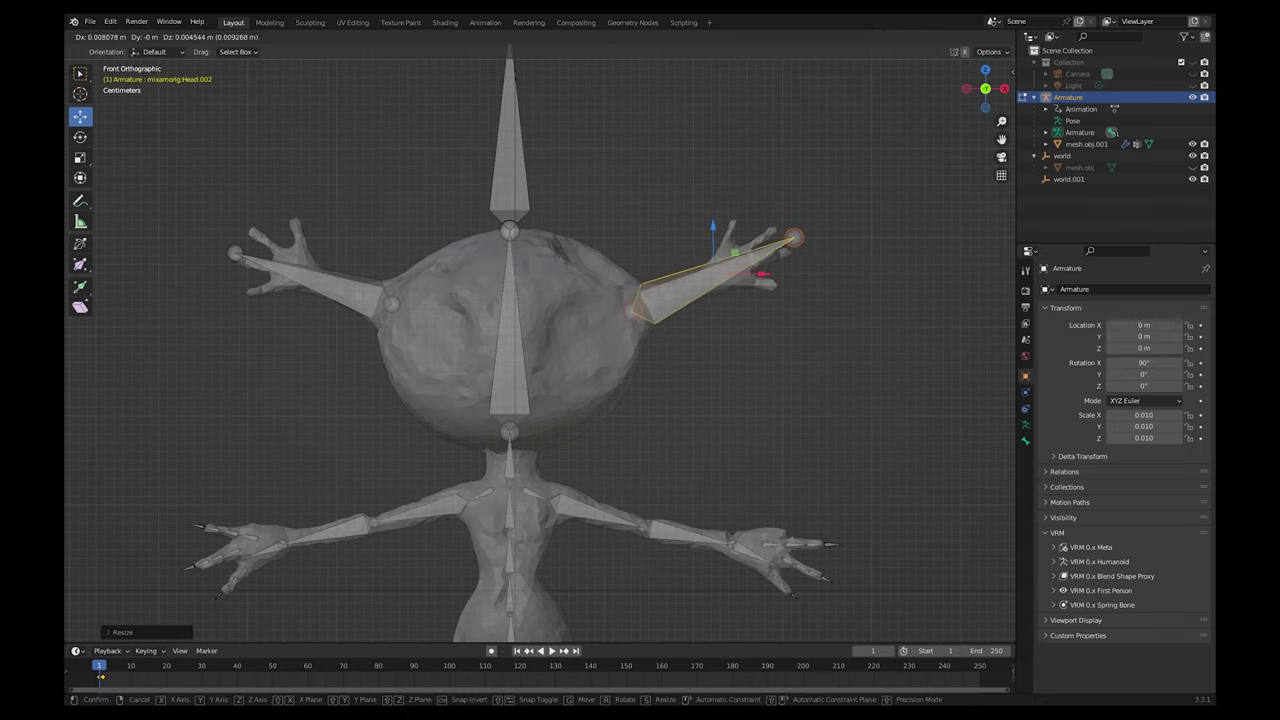
click(712, 274)
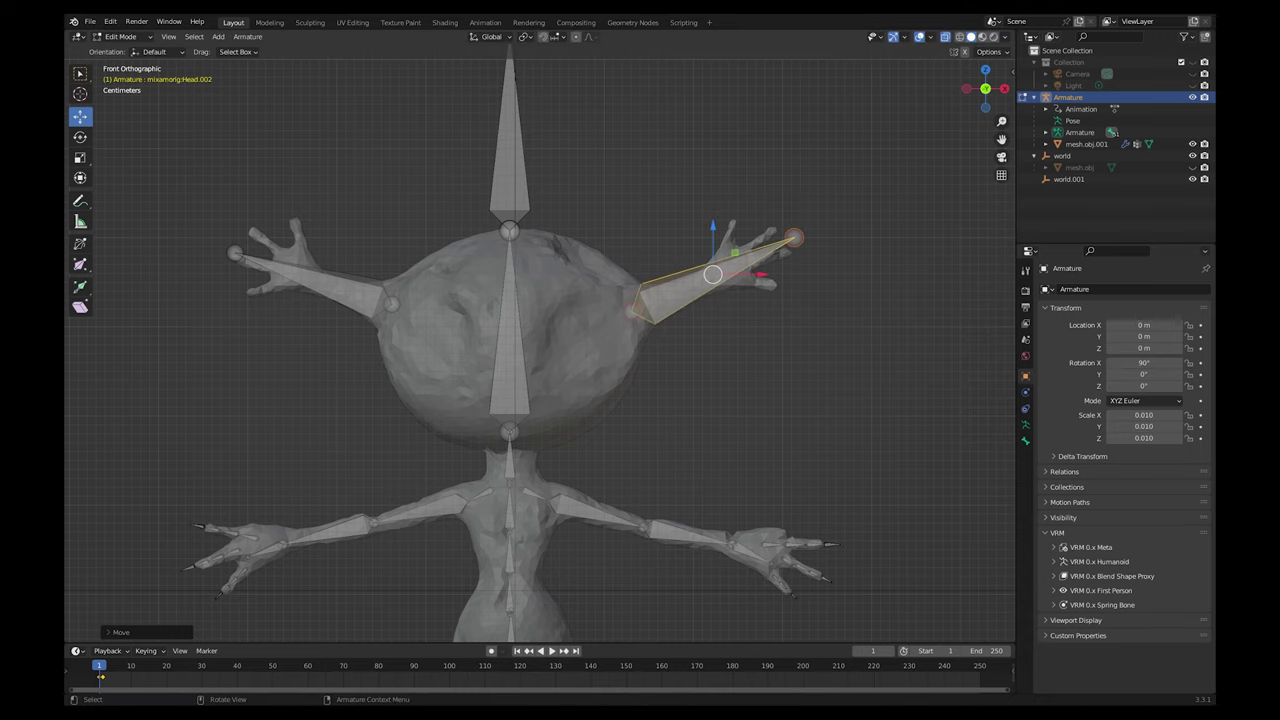
key(r)
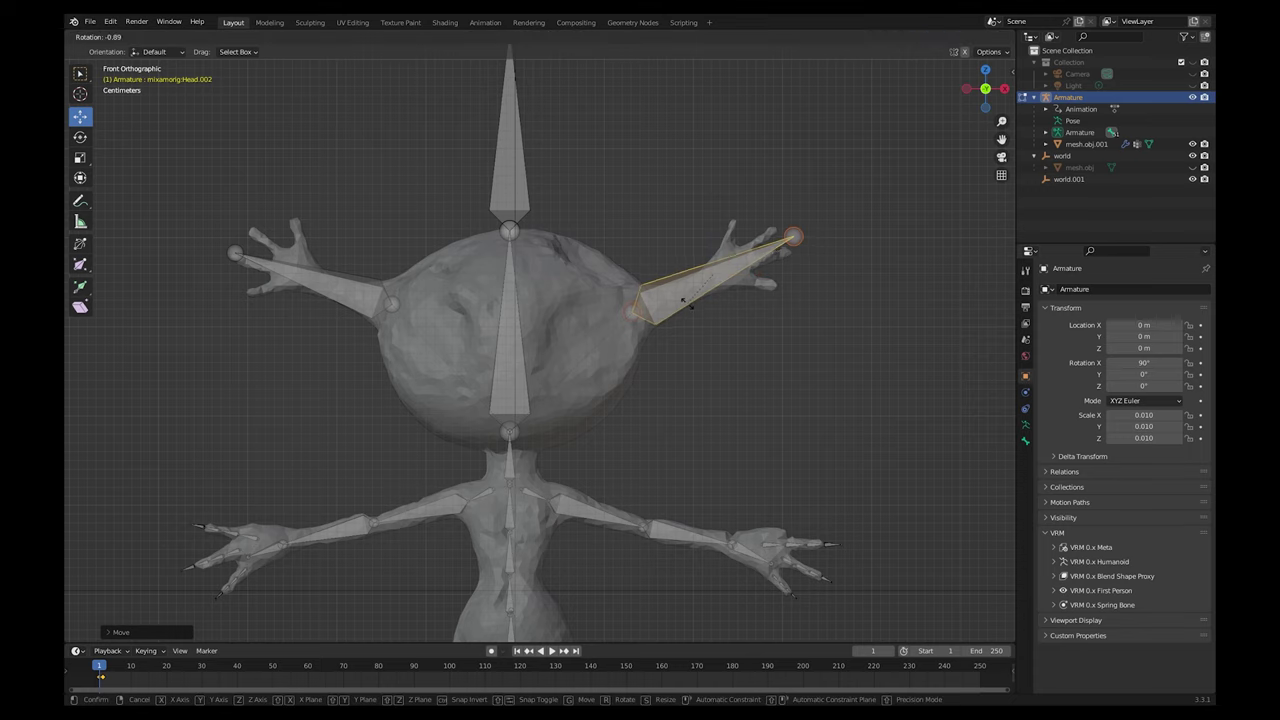
click(687, 302)
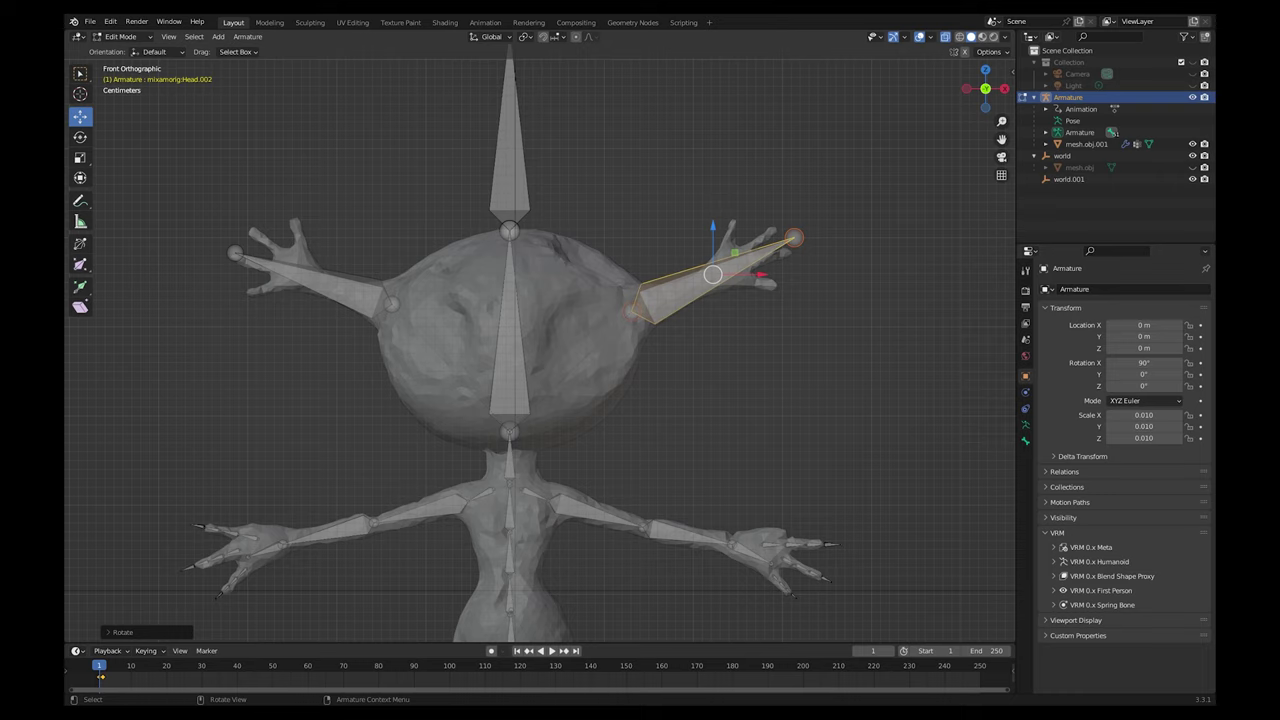
Reselect the Head bone, return the armature to Object Mode and deselect everything
click(510, 340)
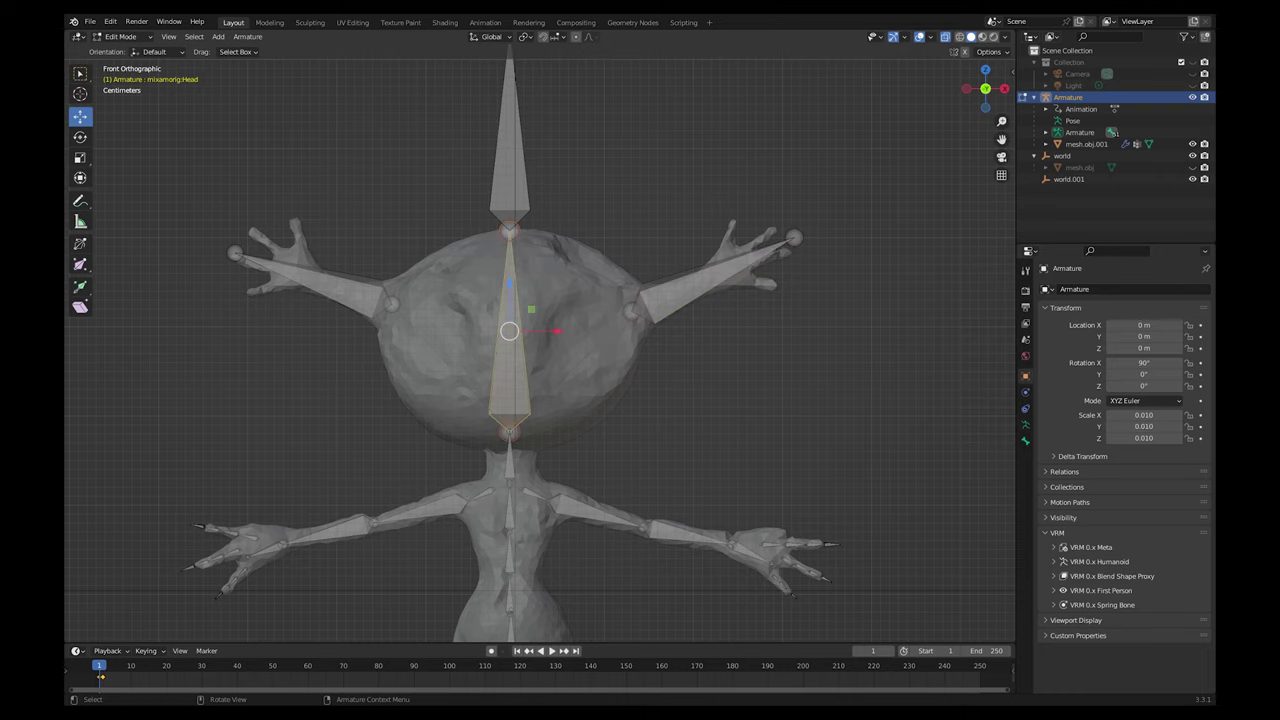
scroll(541, 341, down, 5)
key(Tab)
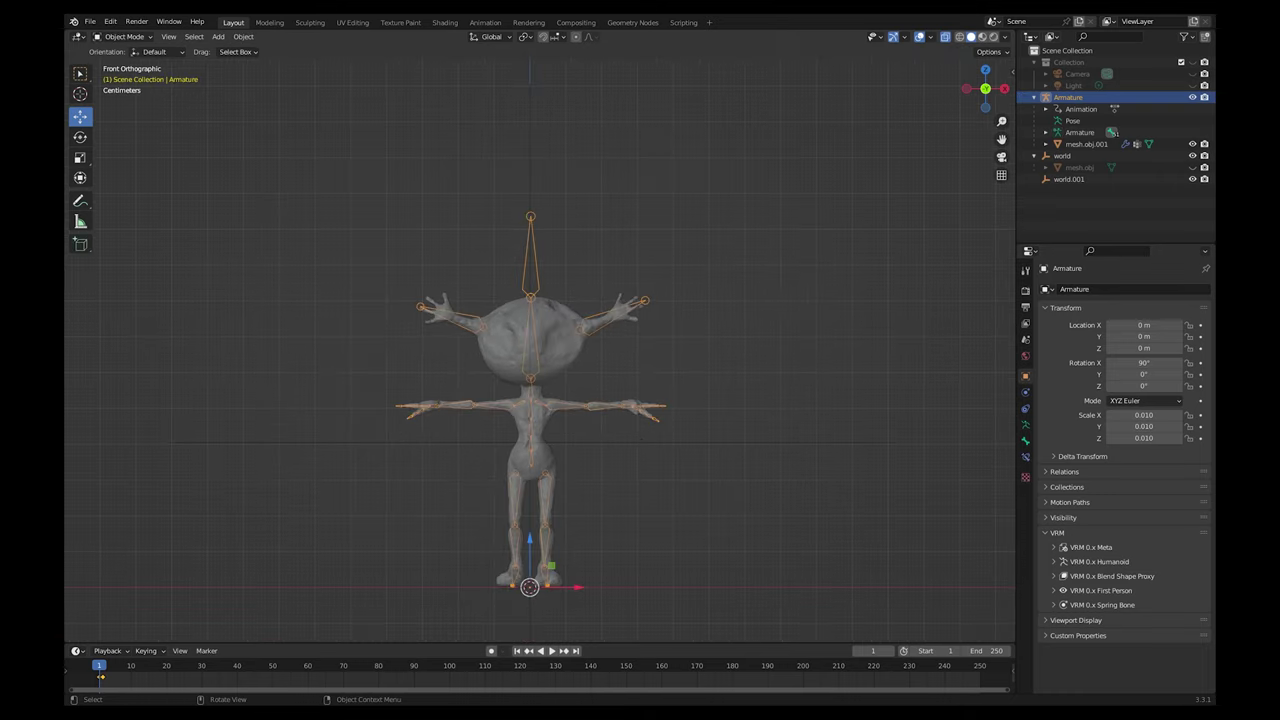
key(alt+a)
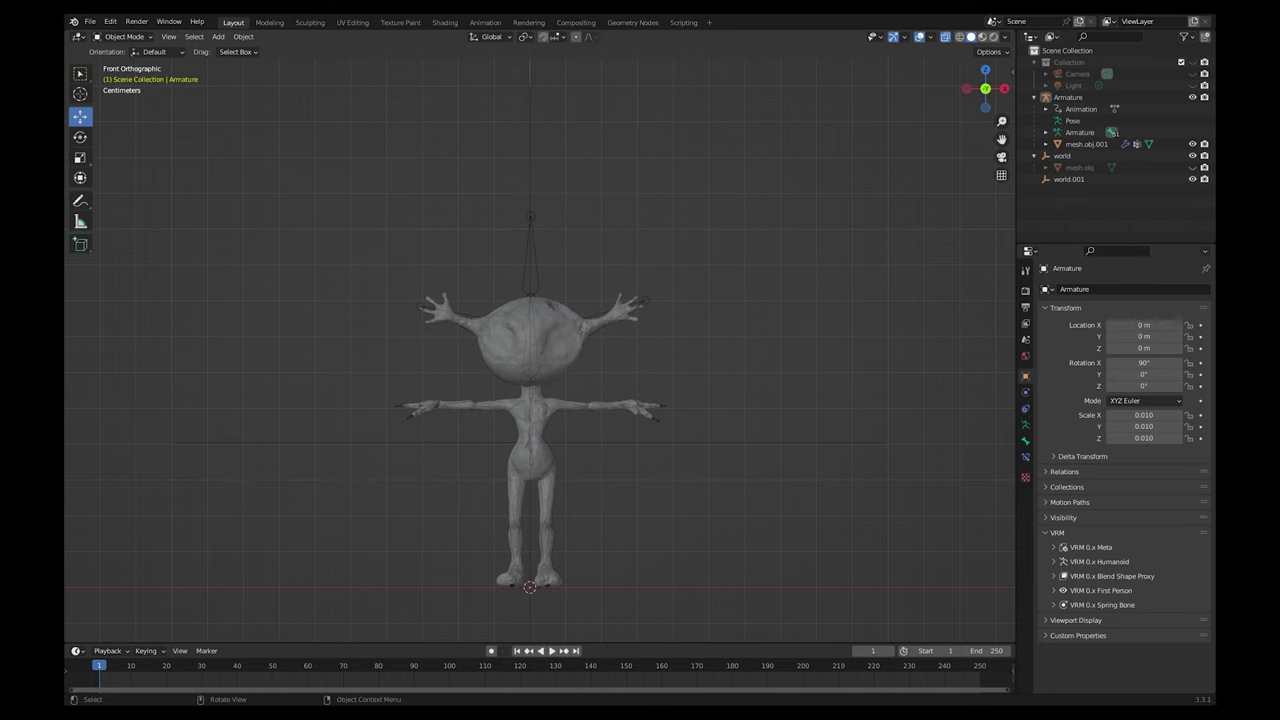
scroll(530, 420, up, 6)
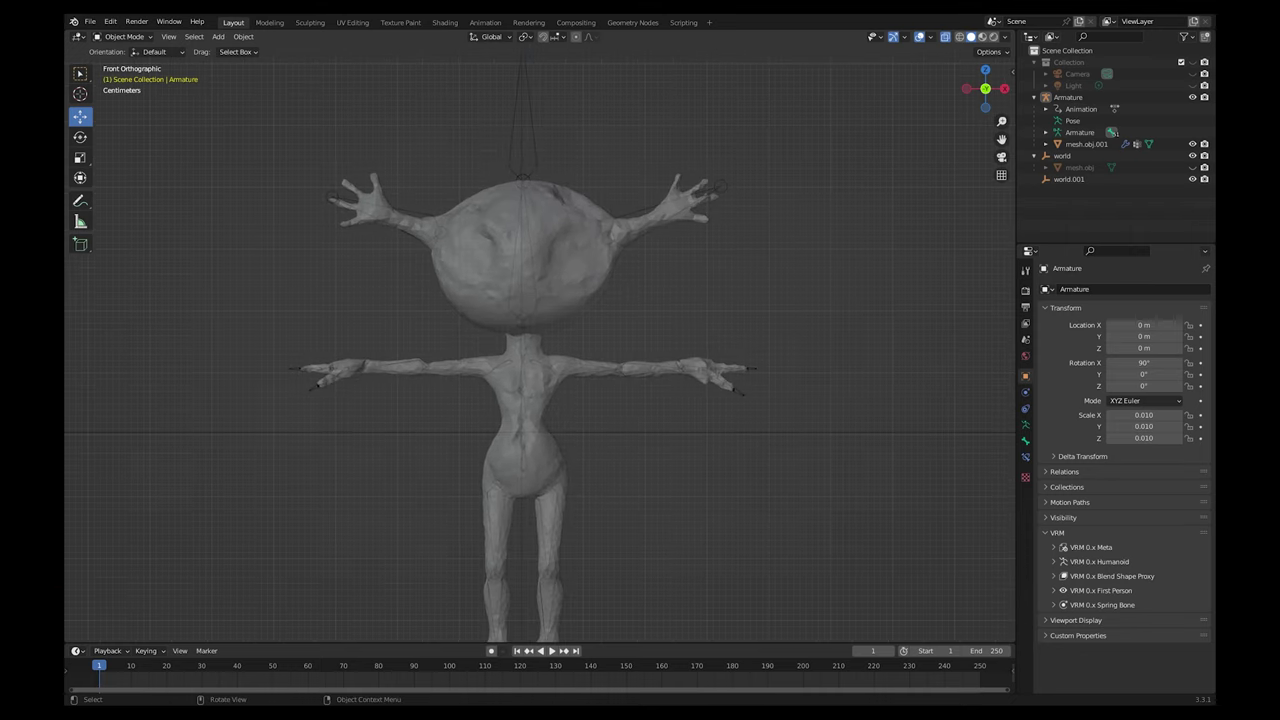
click(523, 130)
shift+click(523, 260)
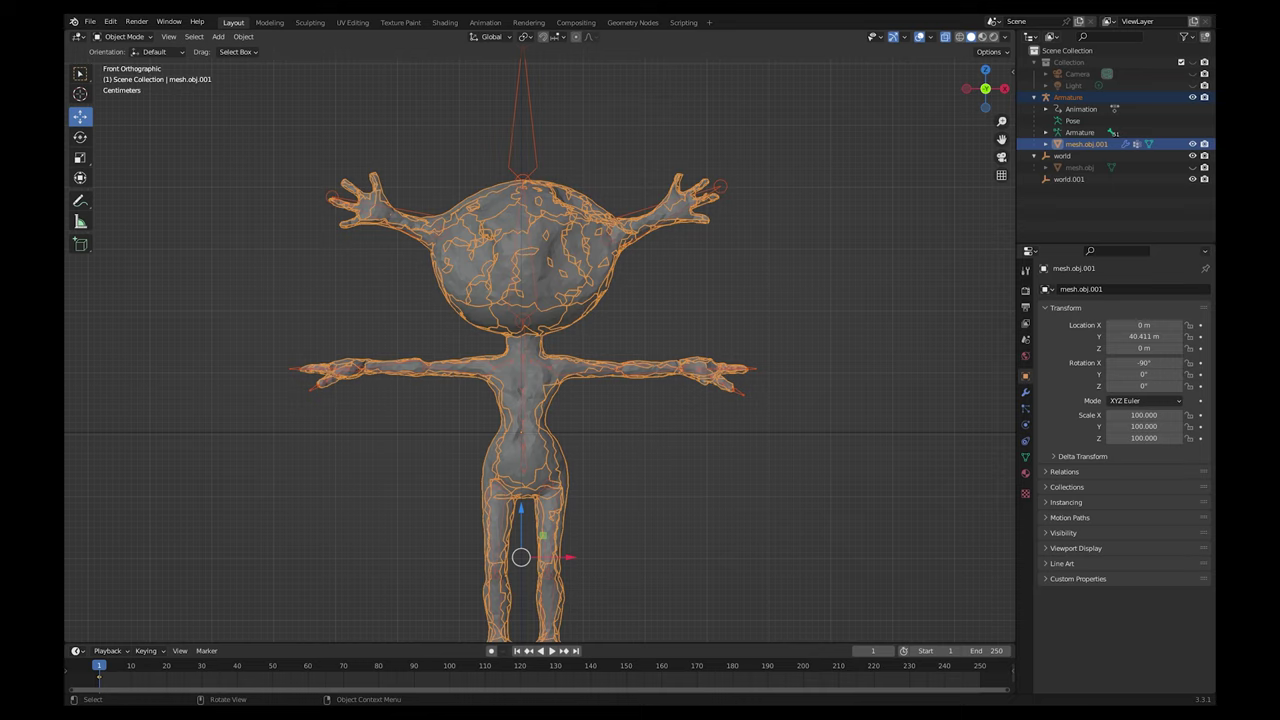
key(alt+a)
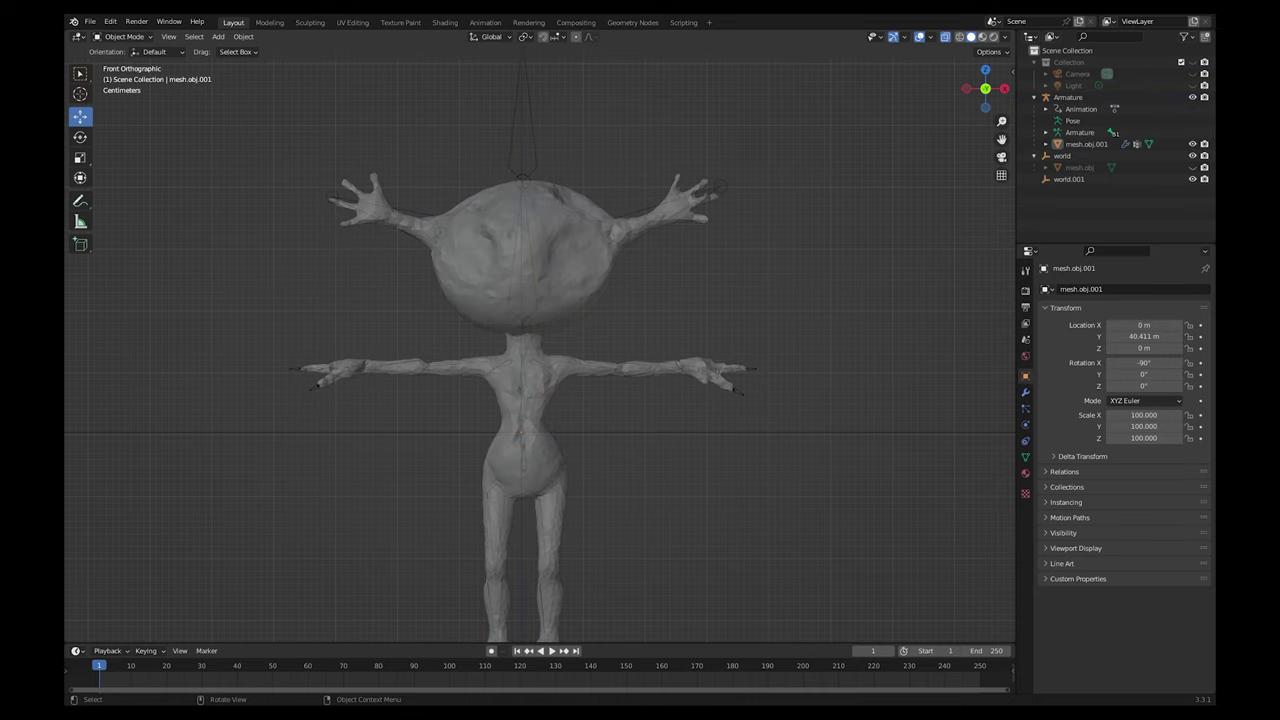
Select the armature and then the alien mesh, enter Weight Paint mode and display the weights of the head-top bone
click(523, 130)
shift+click(523, 260)
click(125, 37)
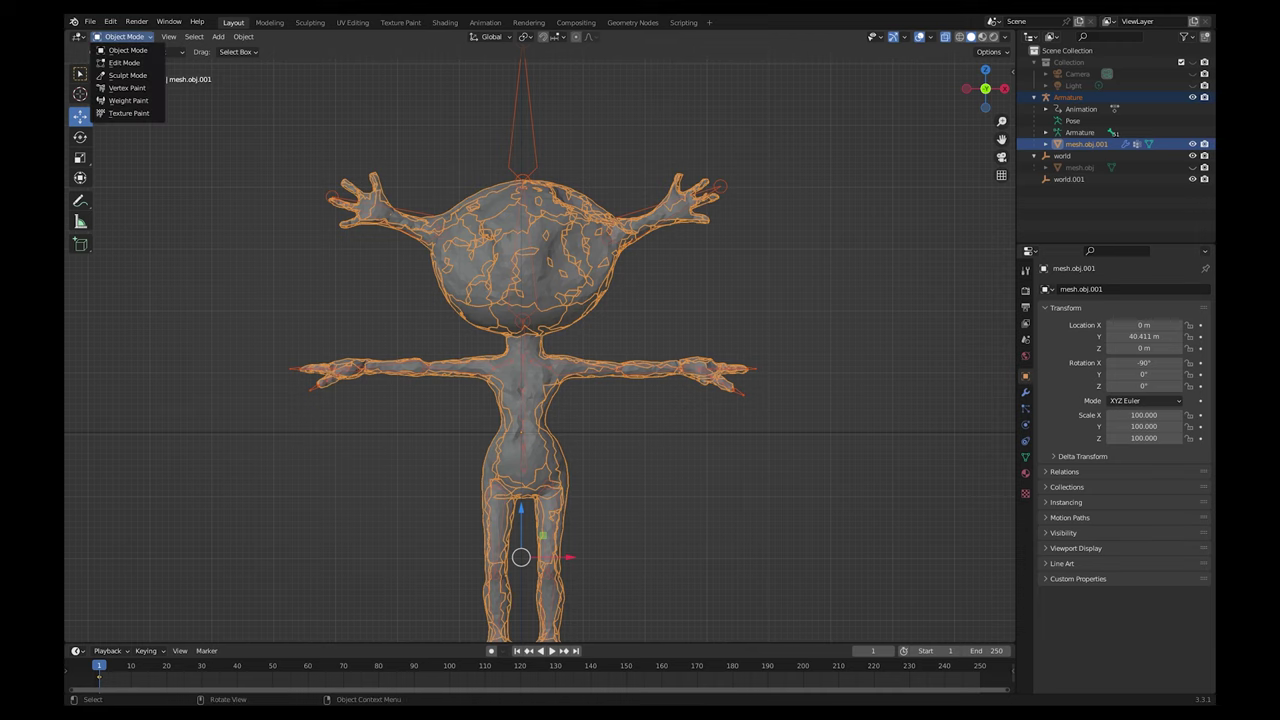
click(128, 100)
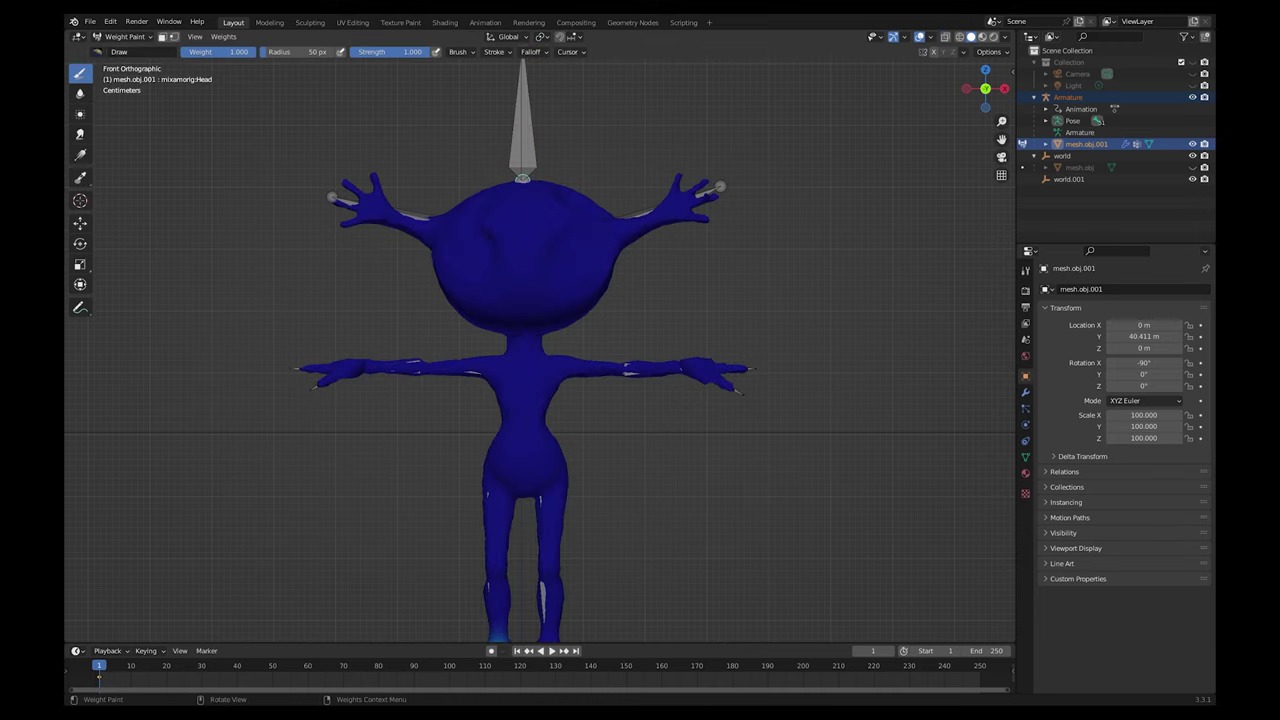
ctrl+click(522, 150)
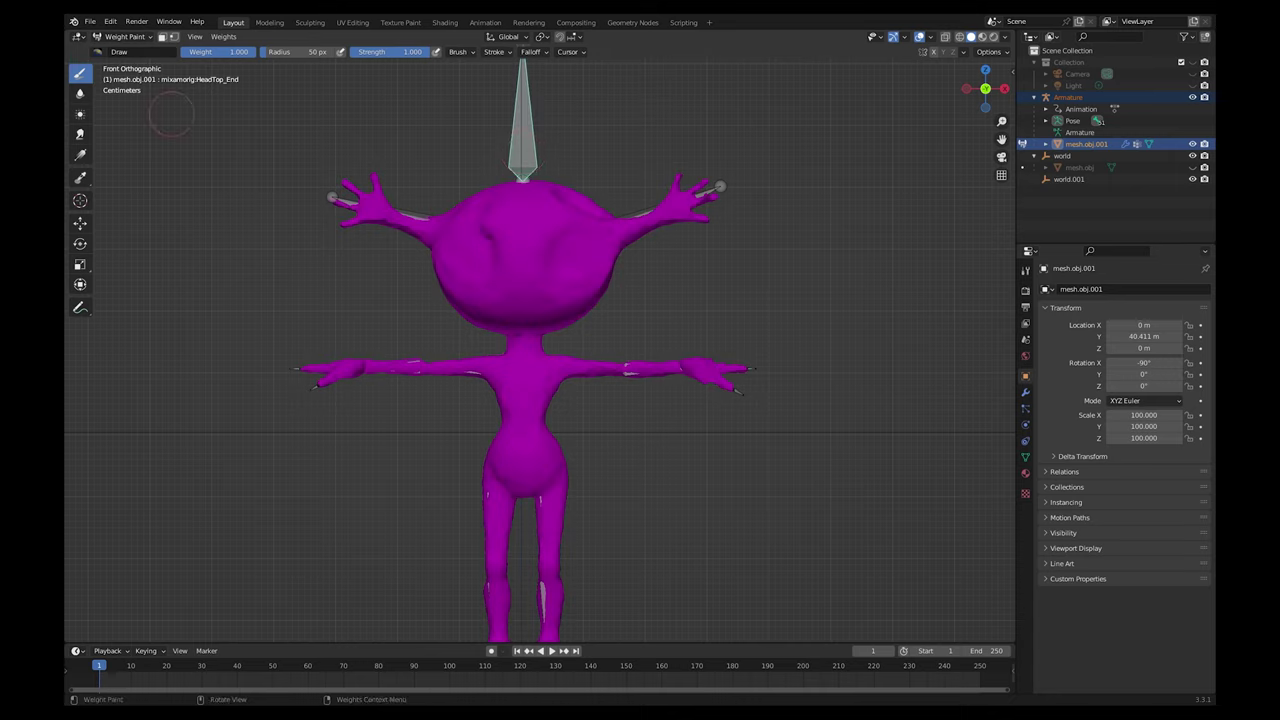
Return from Weight Paint to Object Mode and clear the selection
click(122, 36)
click(125, 50)
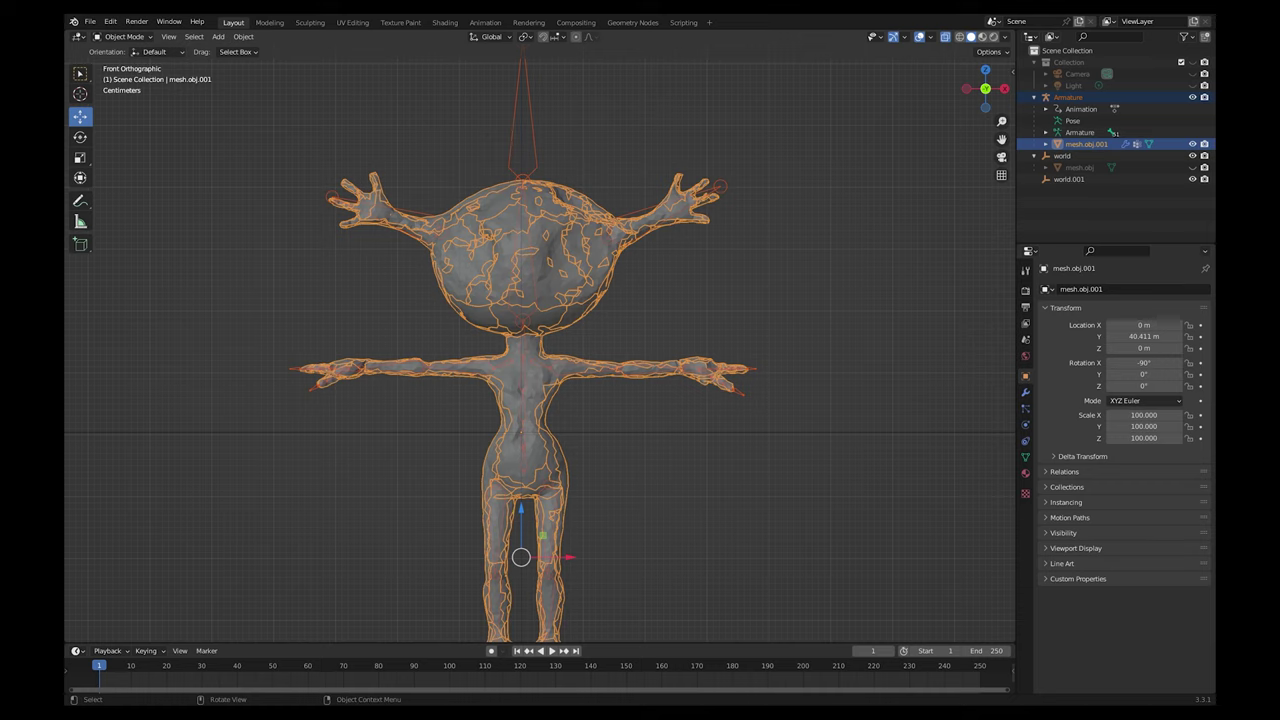
key(alt+a)
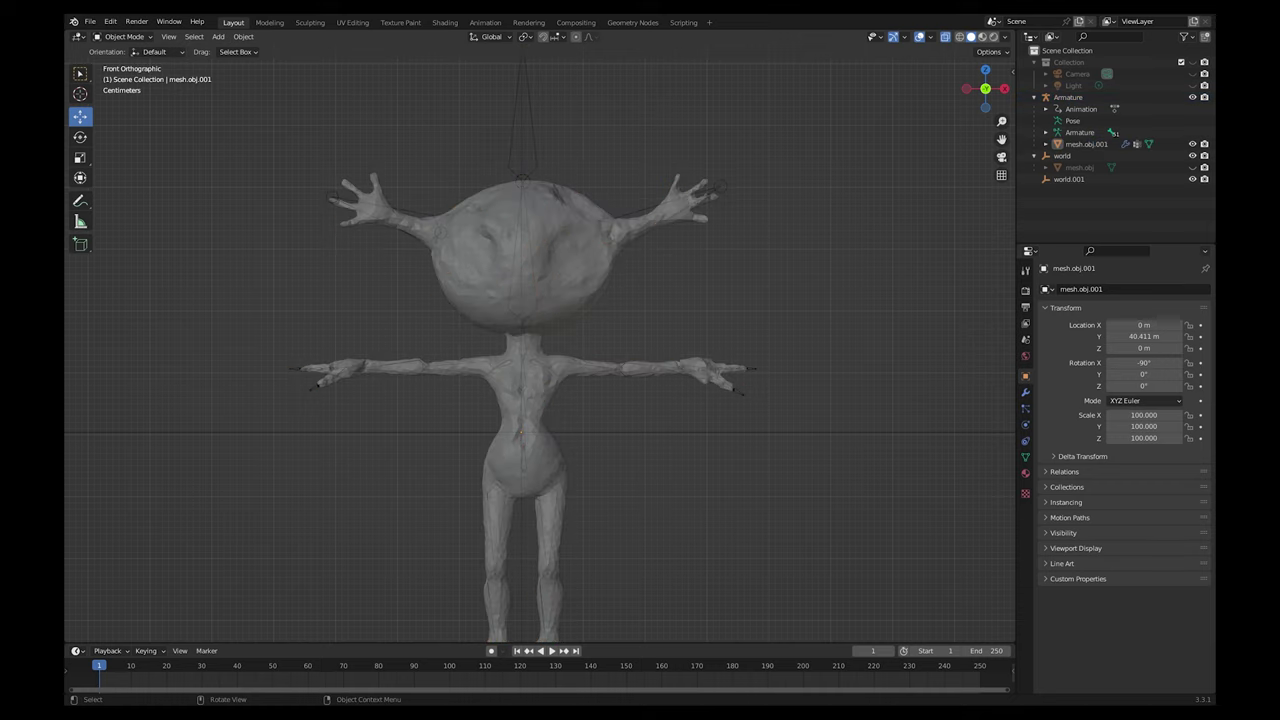
key(alt+z)
key(alt+z)
click(531, 125)
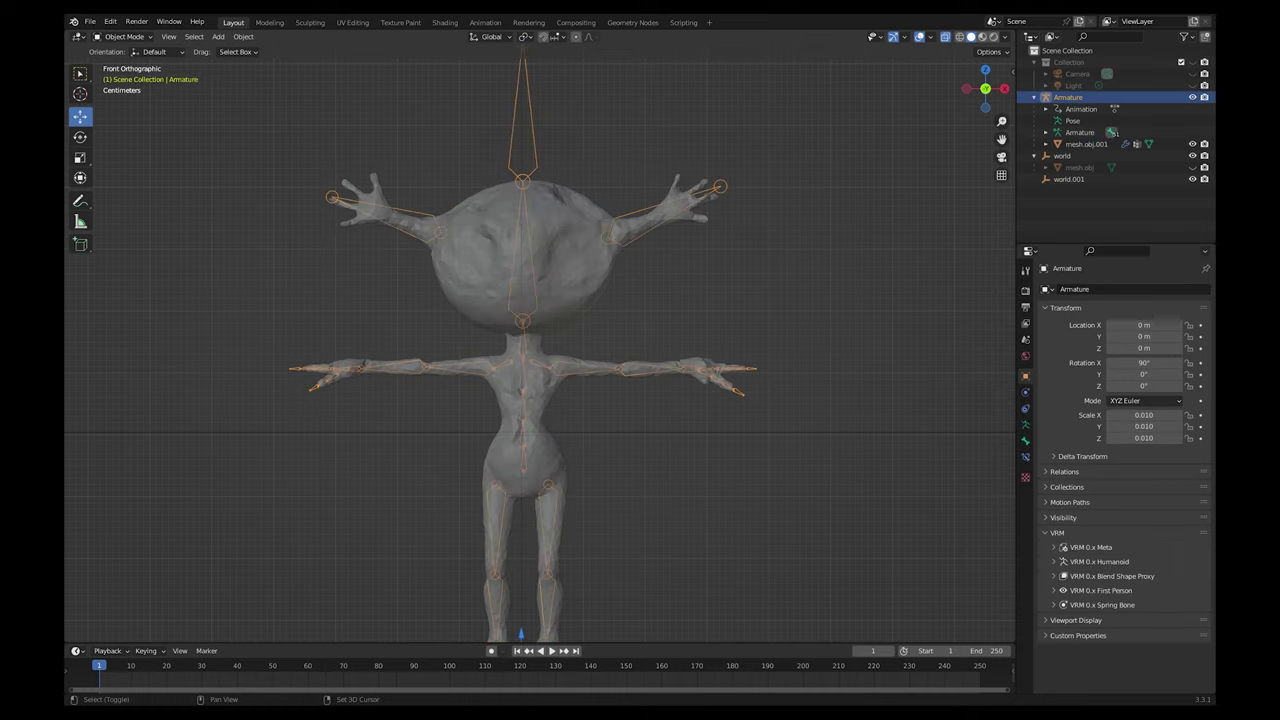
shift+click(545, 235)
click(124, 37)
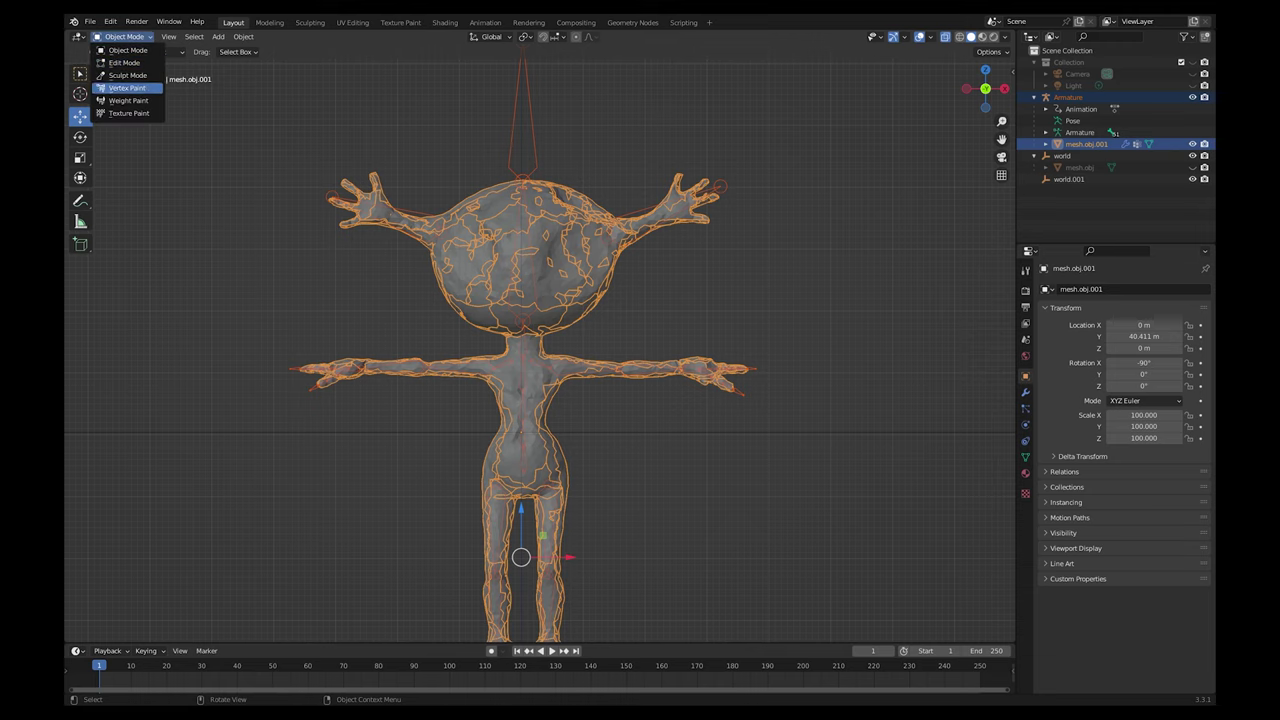
key(alt+a)
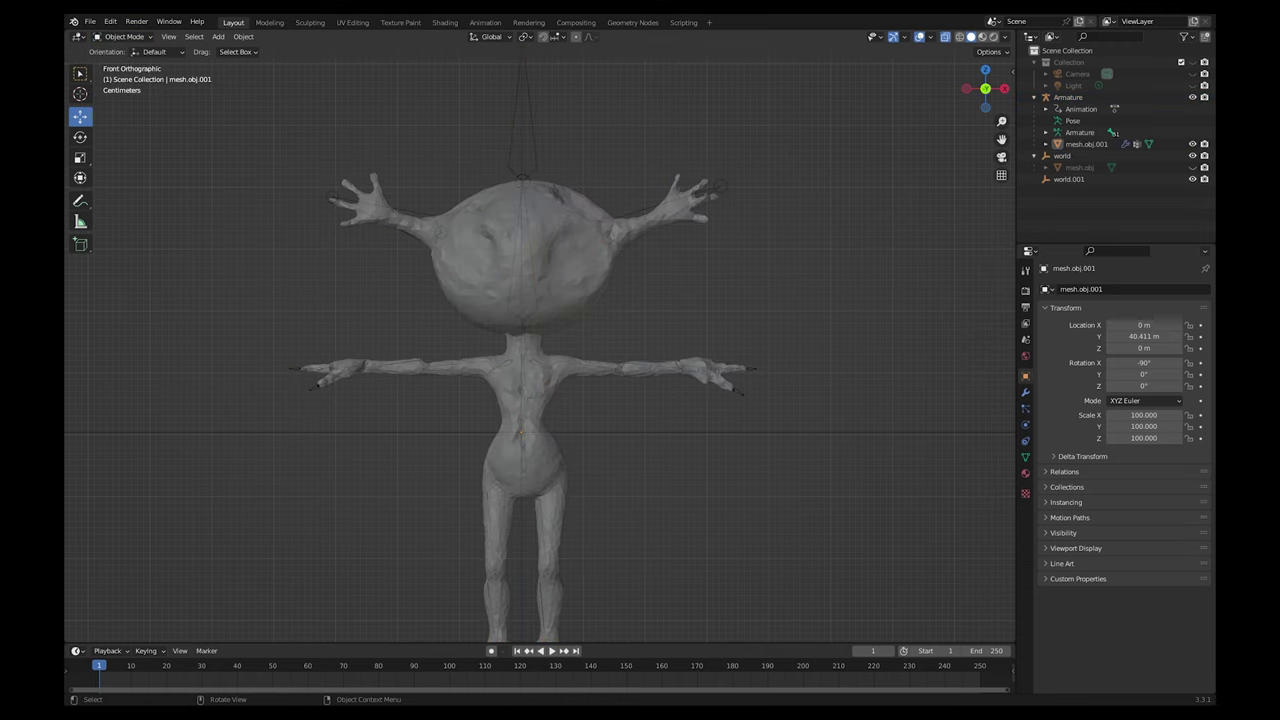
Select the armature together with the alien mesh and switch to Weight Paint mode
click(531, 125)
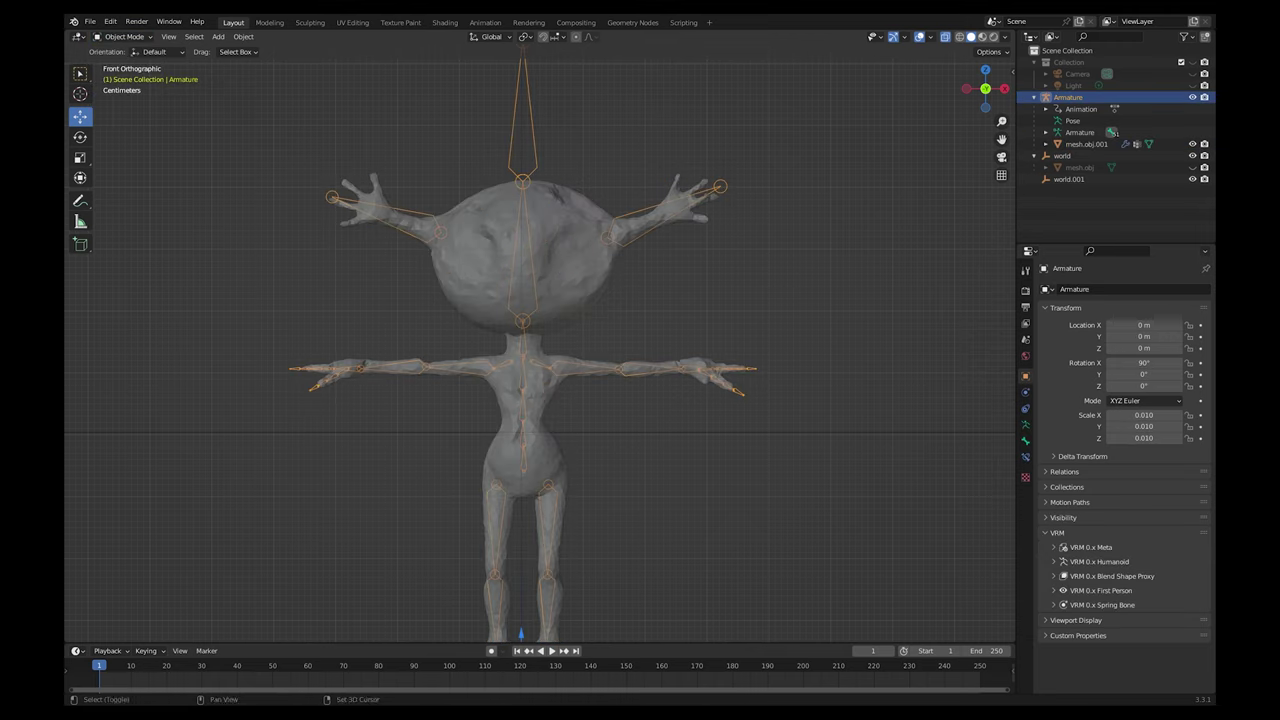
shift+click(545, 235)
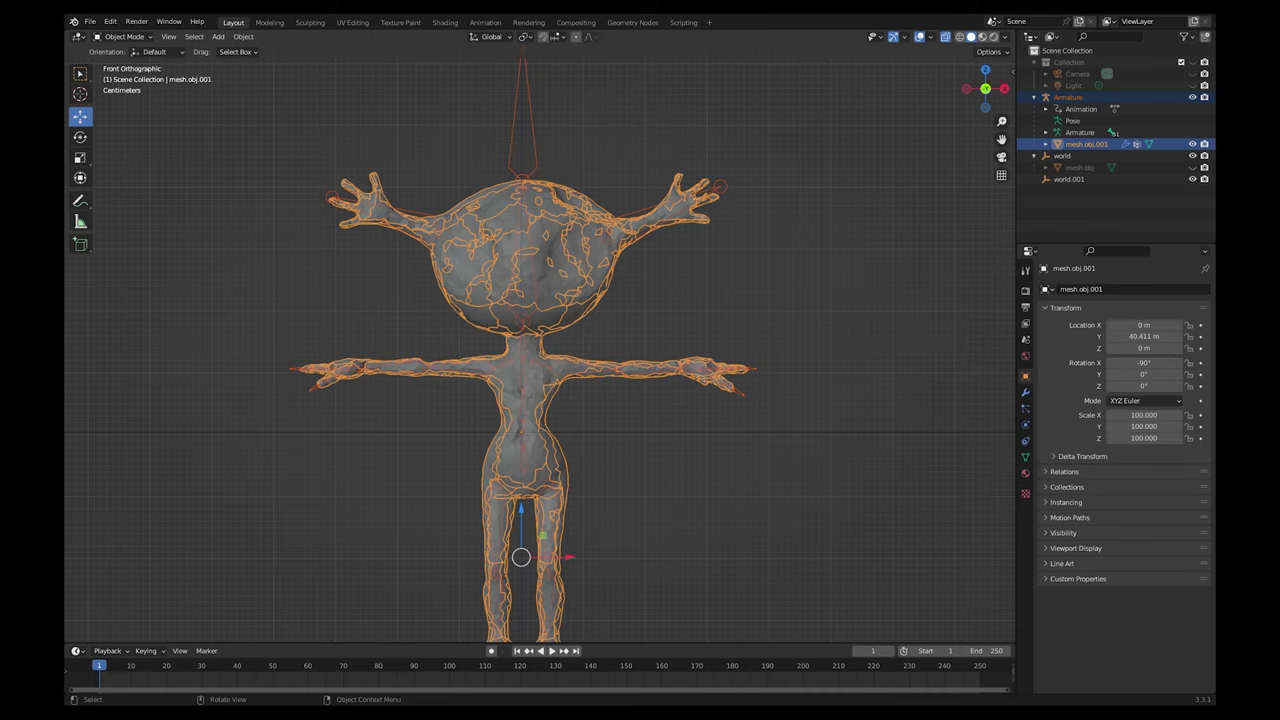
click(124, 36)
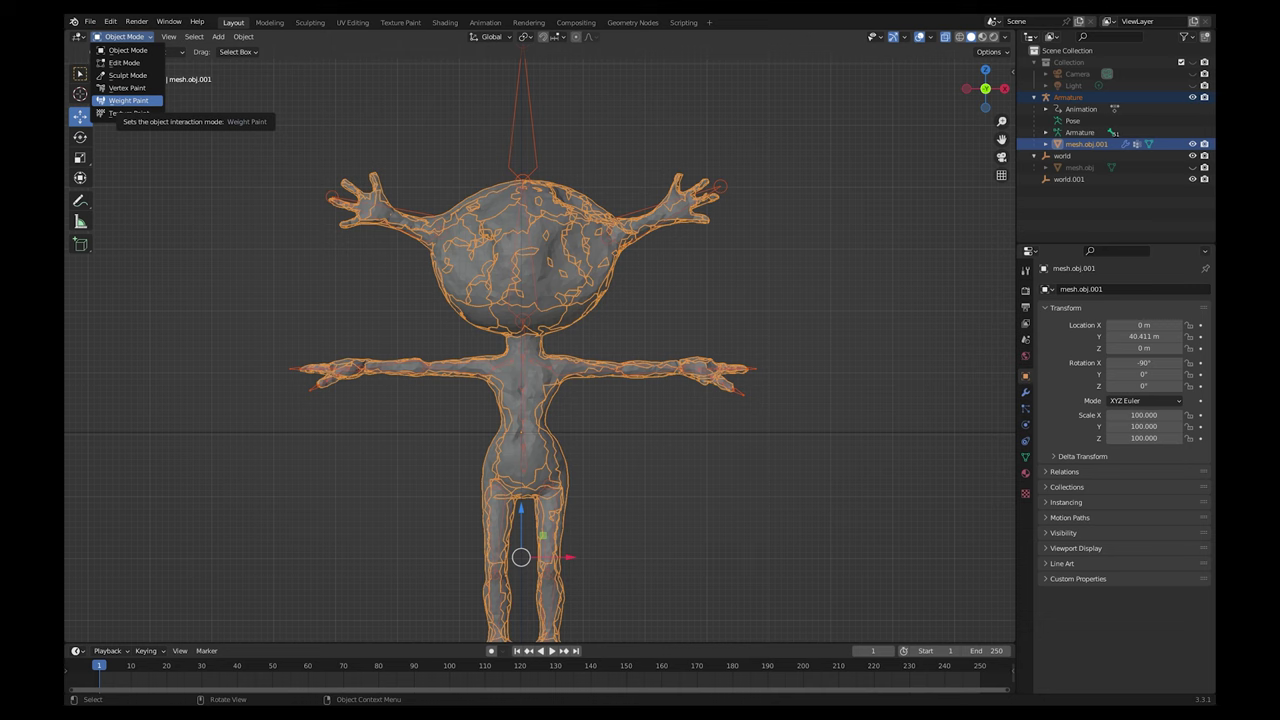
click(128, 100)
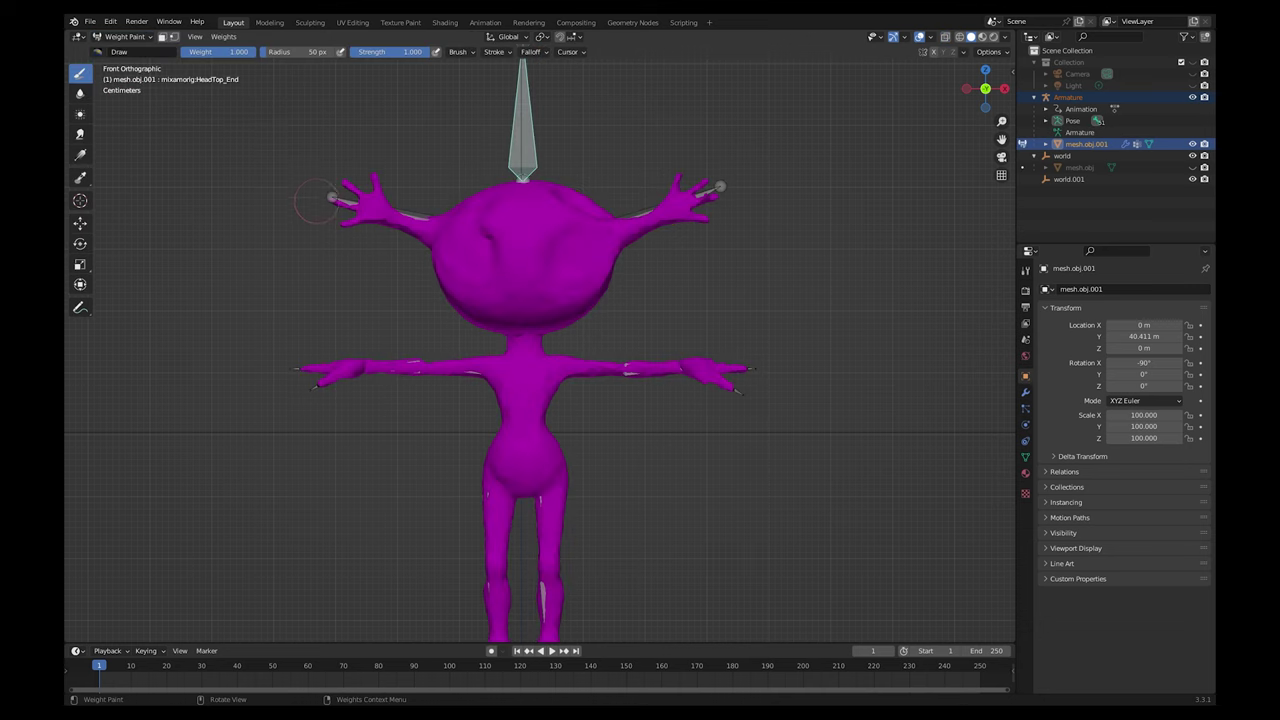
Check the mesh weights of one ear bone, the head-top bone and the left forearm bone in turn
scroll(378, 287, up, 1)
scroll(378, 287, up, 1)
ctrl+click(358, 156)
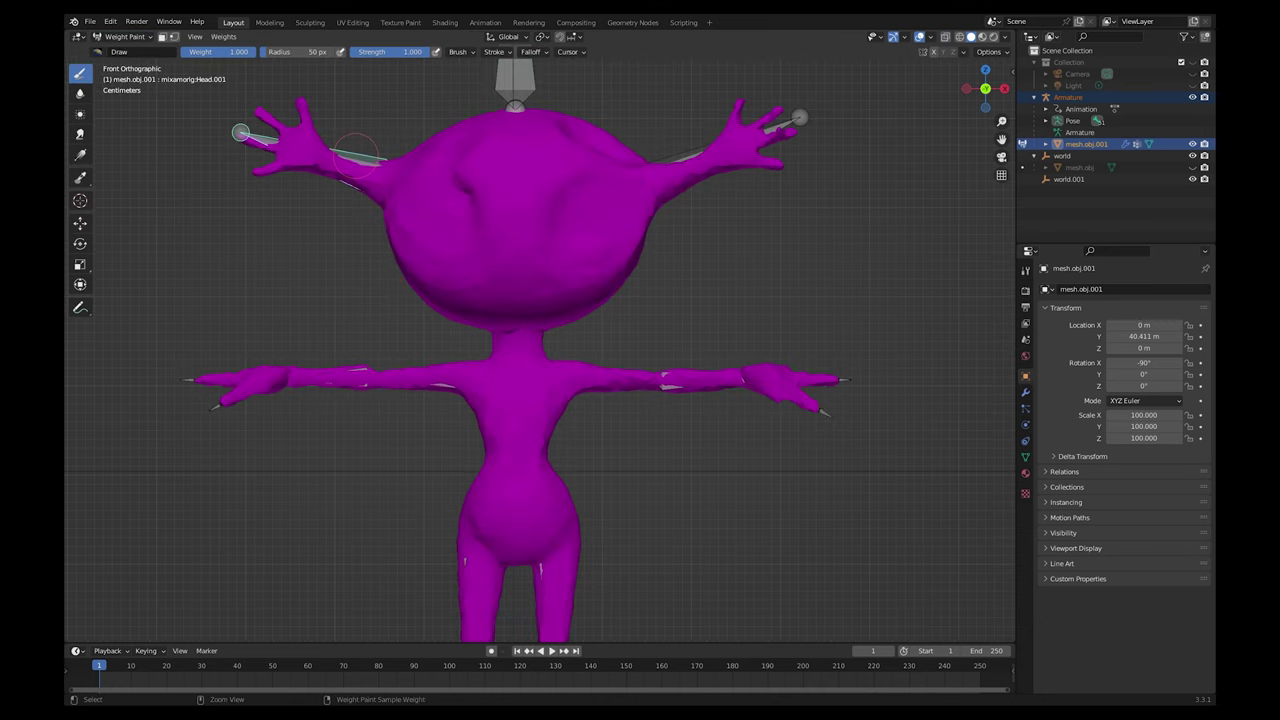
ctrl+click(515, 85)
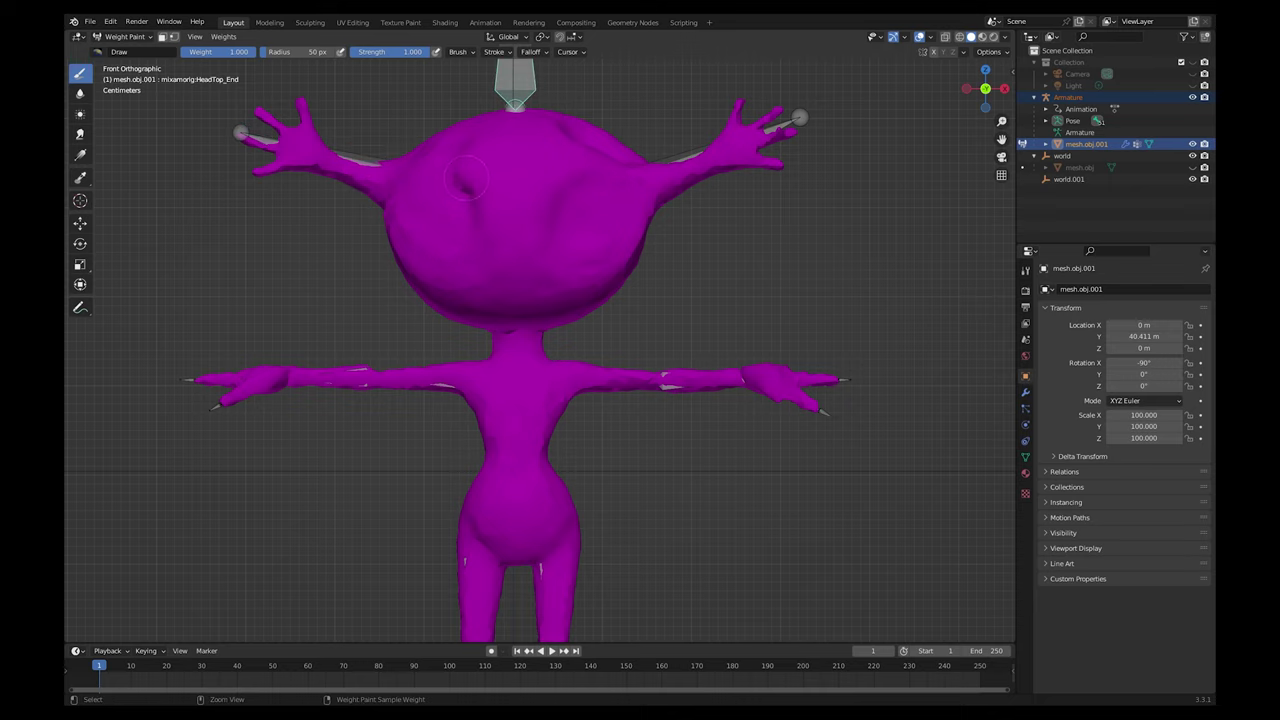
middle_drag(448, 236, 500, 292)
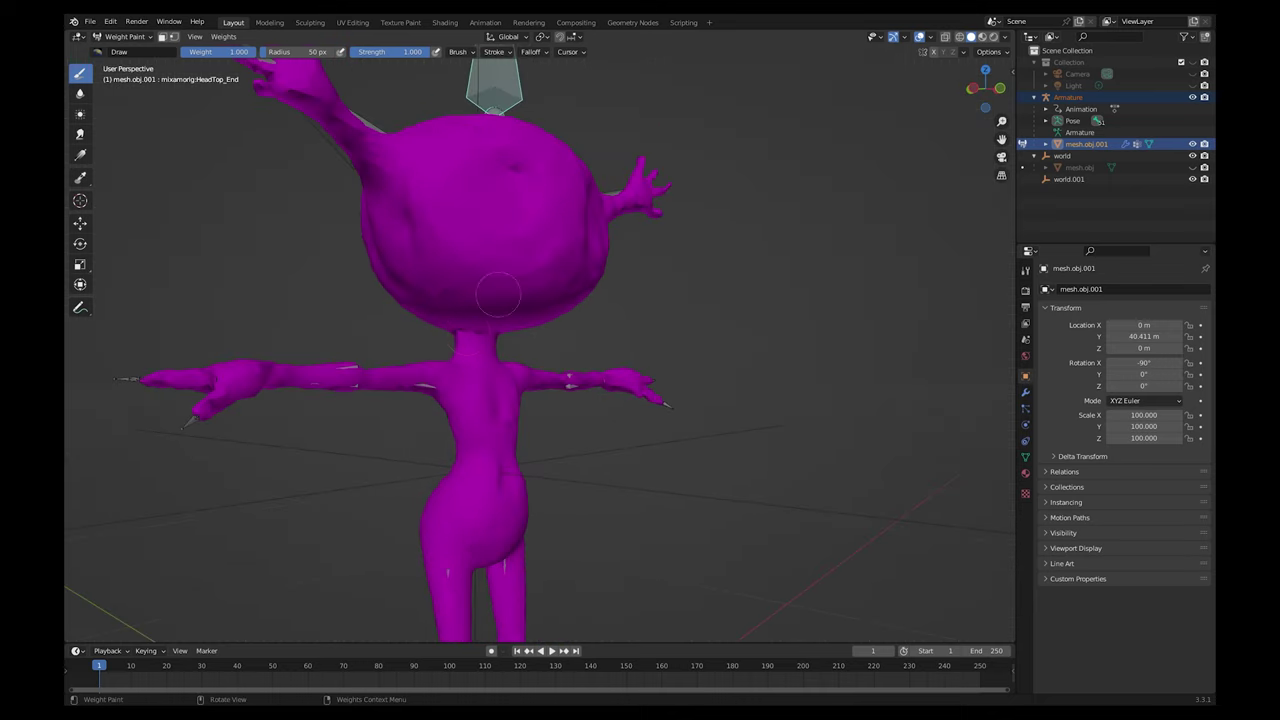
ctrl+click(424, 387)
middle_drag(424, 387, 363, 357)
ctrl+click(655, 400)
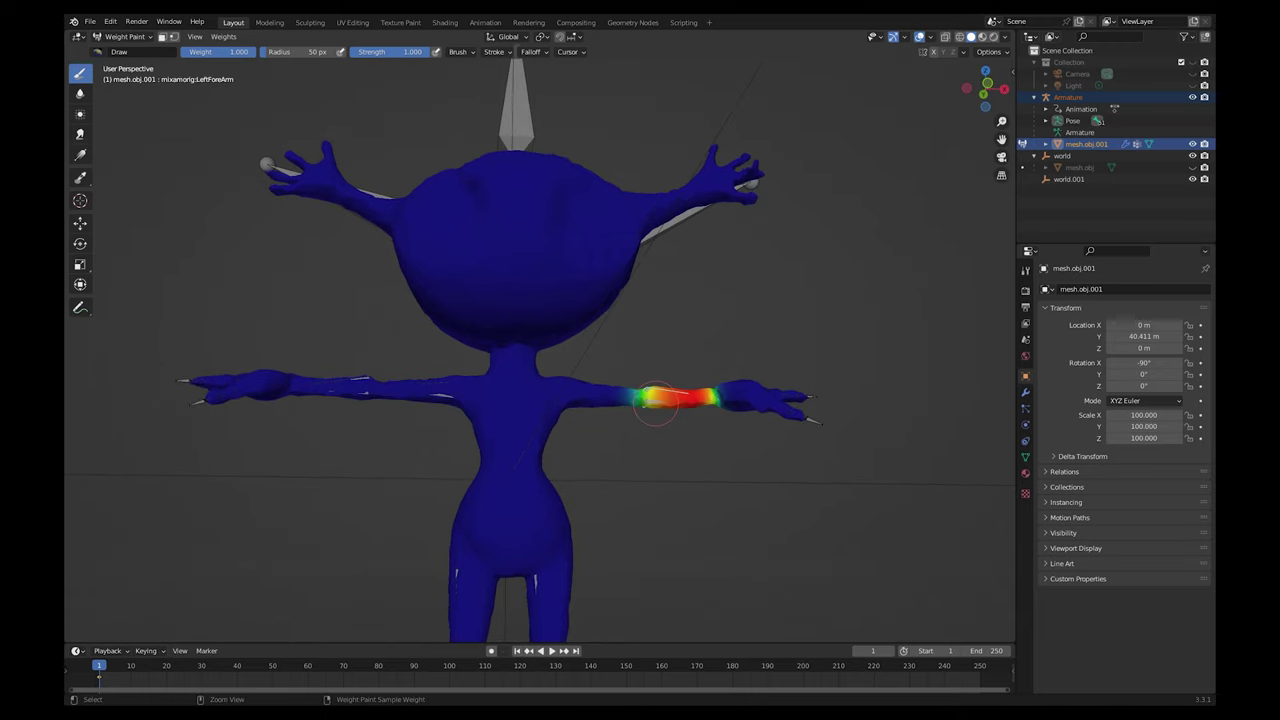
Turn on X-ray so the bones show through the mesh, and display the weights of the Head bone
click(945, 37)
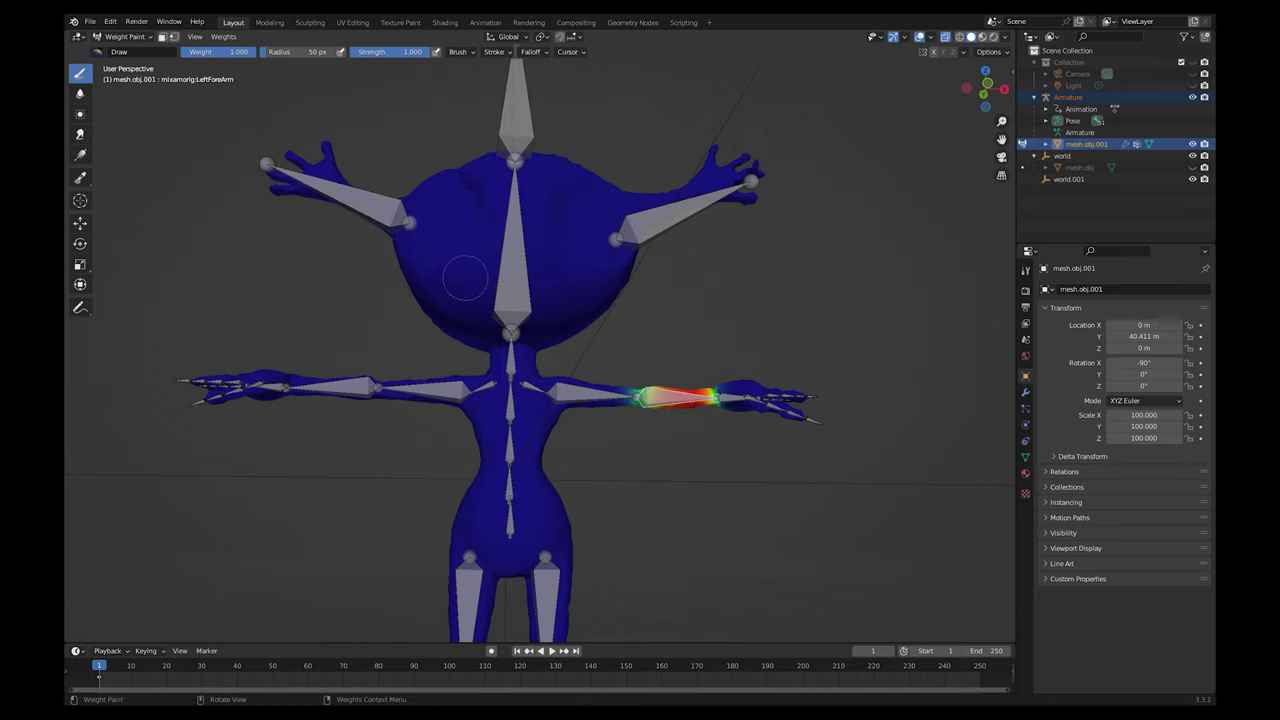
scroll(466, 274, down, 1)
mouse_move(466, 274)
middle_down()
mouse_move(470, 302)
mouse_move(468, 288)
middle_up()
scroll(510, 335, up, 5)
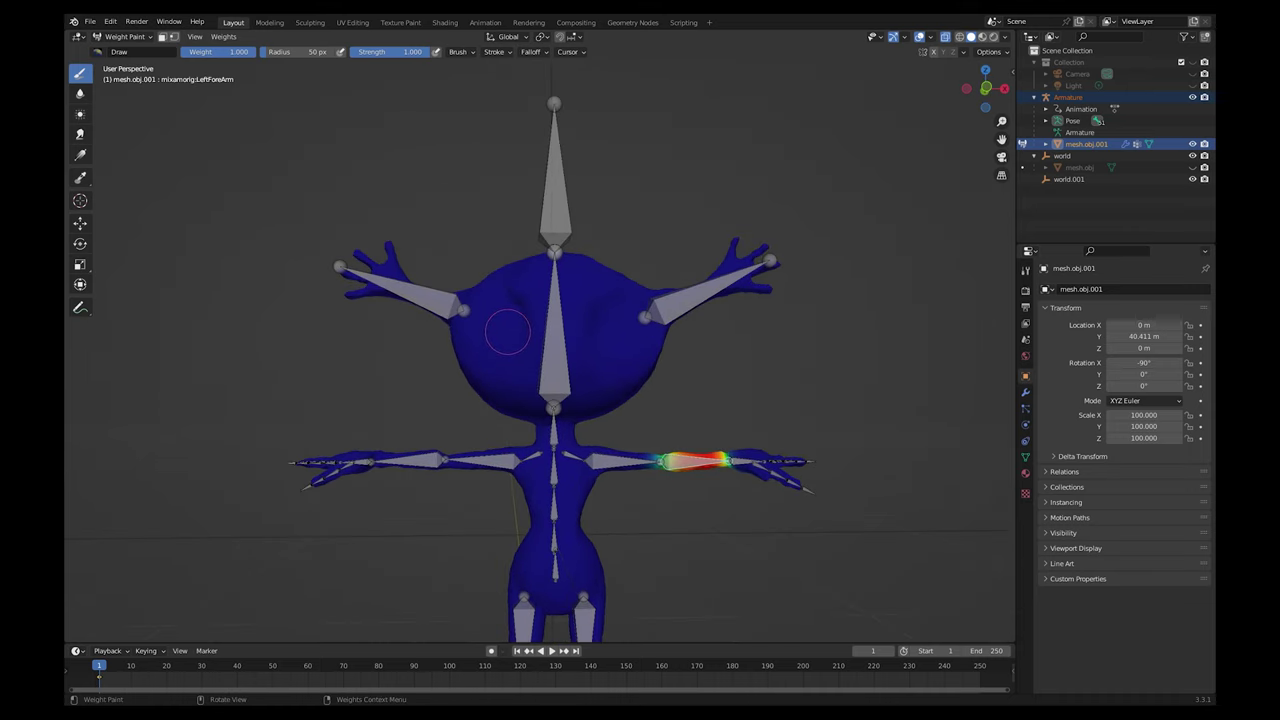
ctrl+click(572, 345)
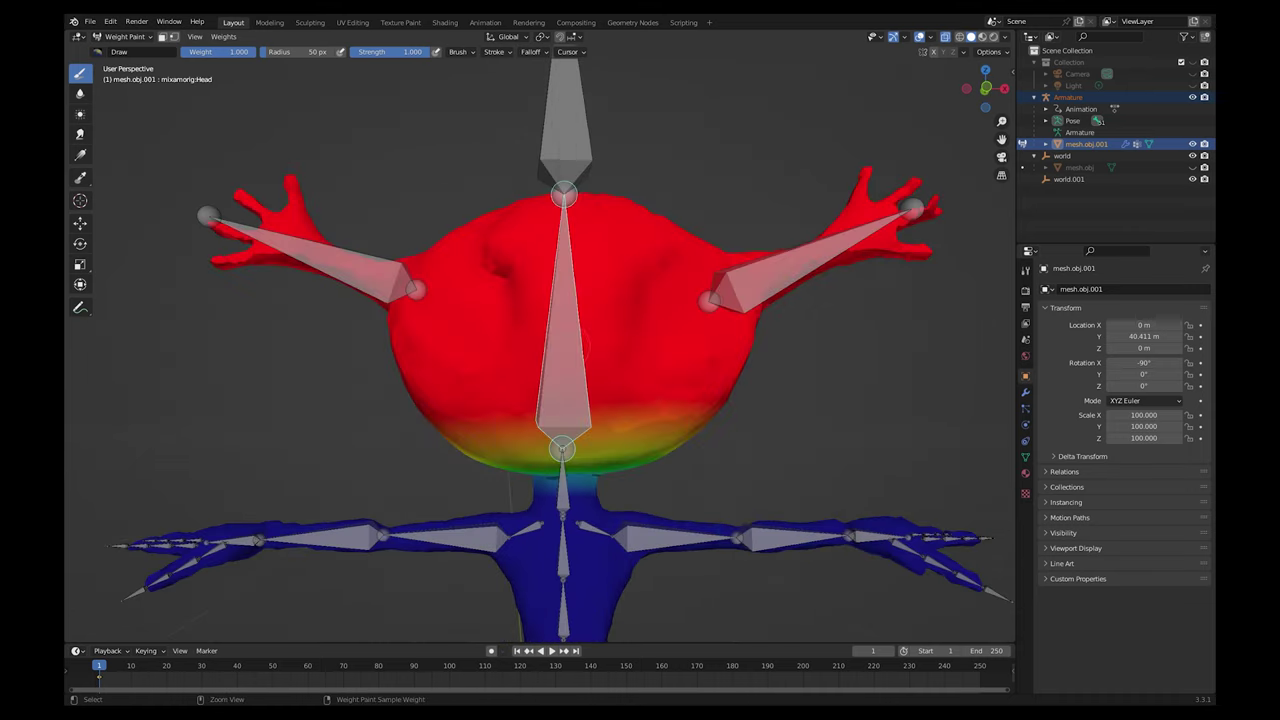
middle_drag(572, 345, 602, 329)
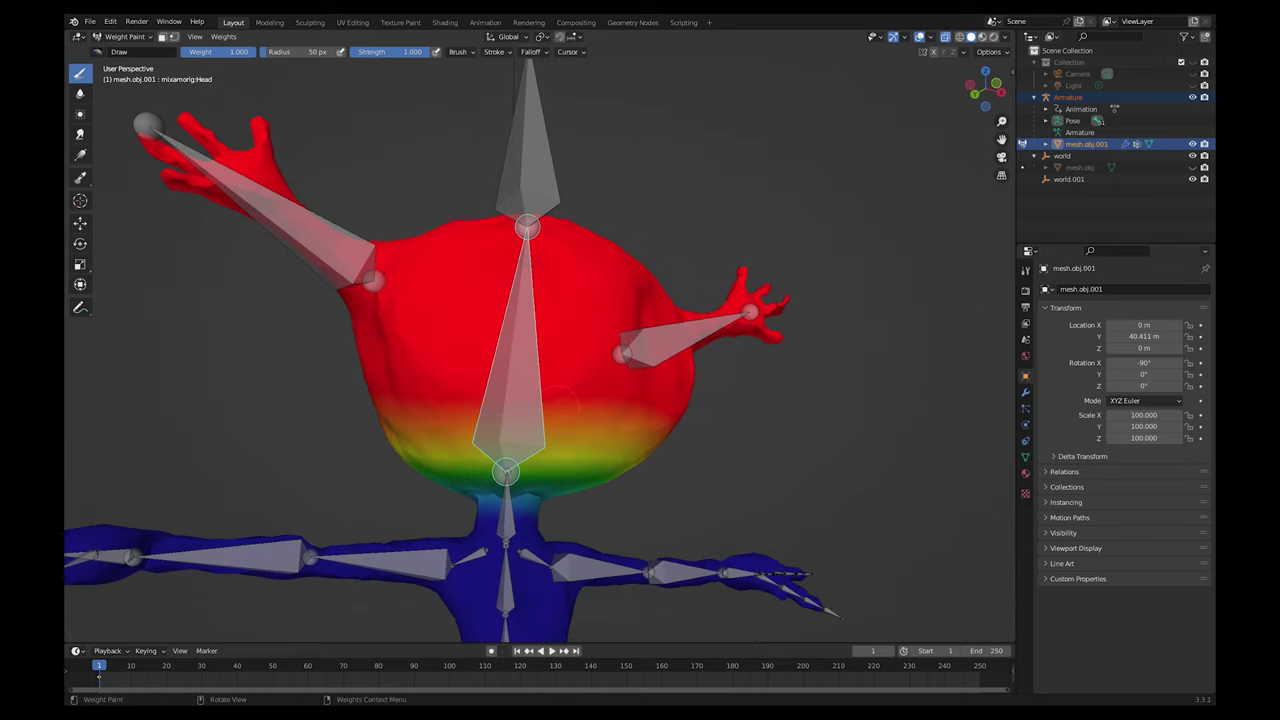
Paint weight 1.000 for the Head bone around the lower head, front and back, and test it with a trial rotation of the bone
scroll(538, 468, down, 2)
key(KP_1)
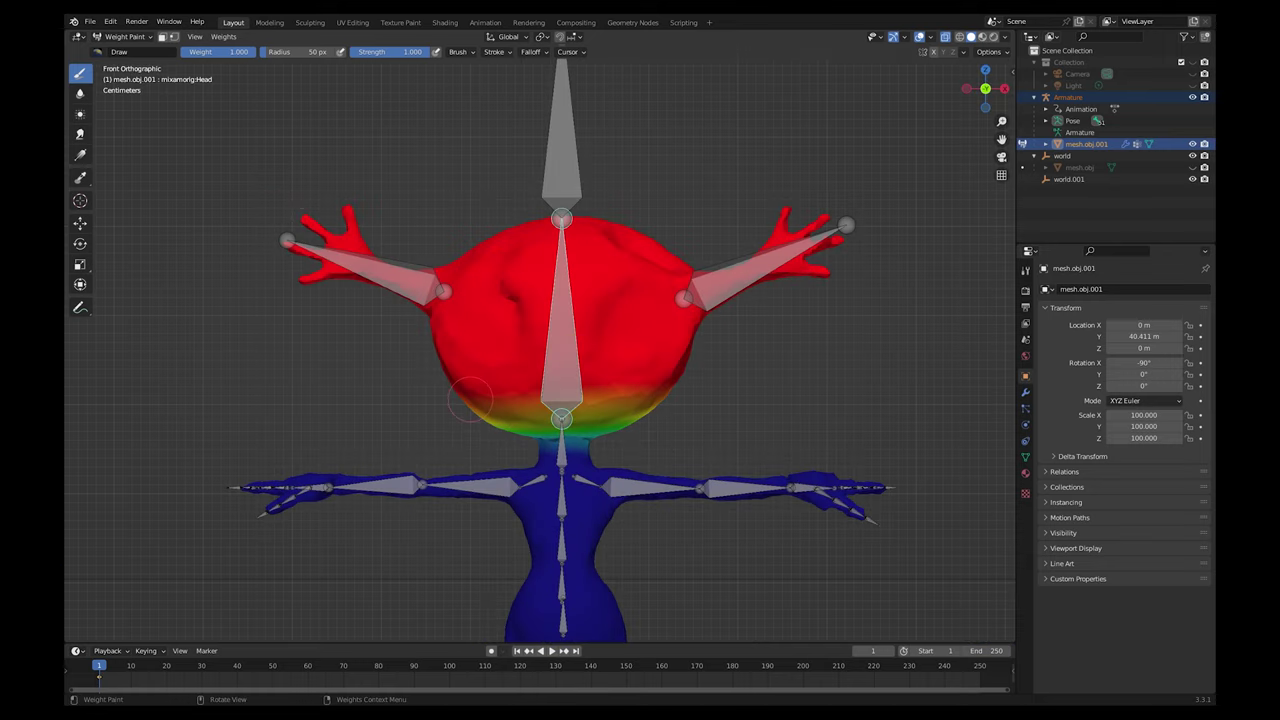
drag(470, 398, 655, 413)
mouse_move(519, 415)
mouse_down()
mouse_move(484, 405)
mouse_move(678, 396)
mouse_move(477, 415)
mouse_move(570, 406)
mouse_move(646, 429)
mouse_move(526, 418)
mouse_move(473, 431)
mouse_move(503, 429)
mouse_up()
key(ctrl+KP_1)
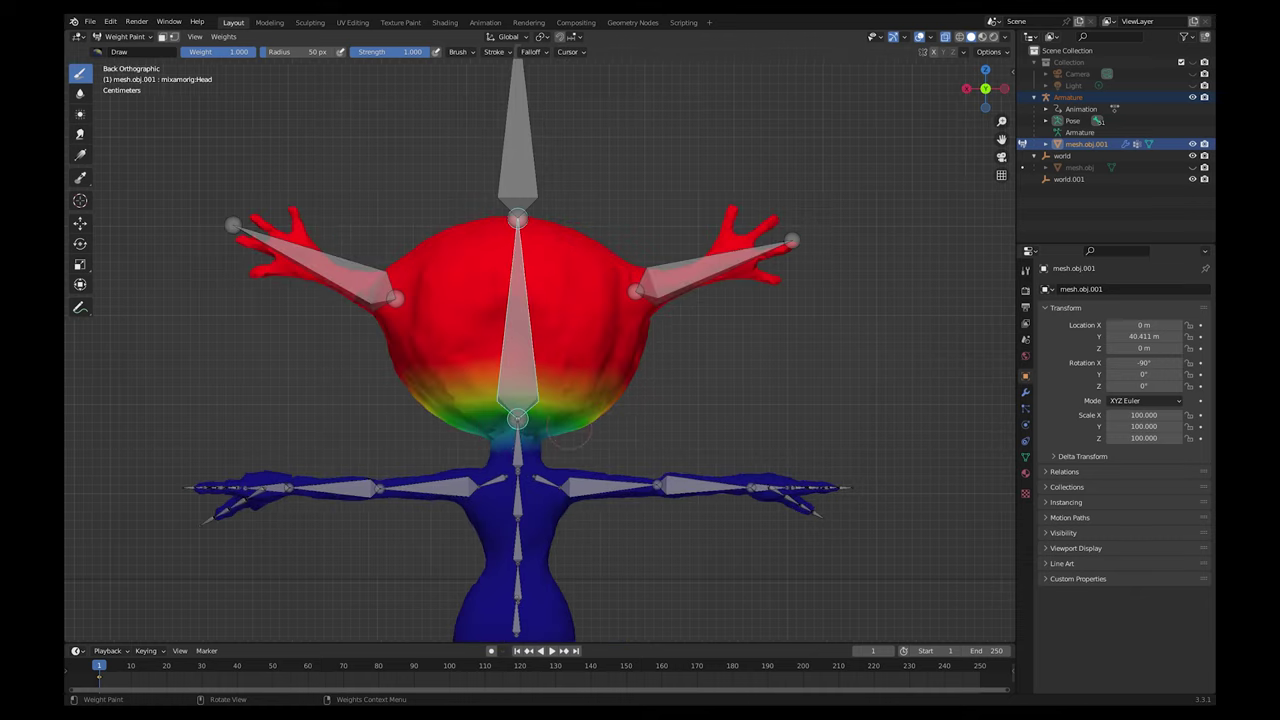
mouse_move(612, 403)
mouse_down()
mouse_move(415, 412)
mouse_move(618, 413)
mouse_move(450, 408)
mouse_move(596, 399)
mouse_move(407, 393)
mouse_move(485, 382)
mouse_move(600, 400)
mouse_up()
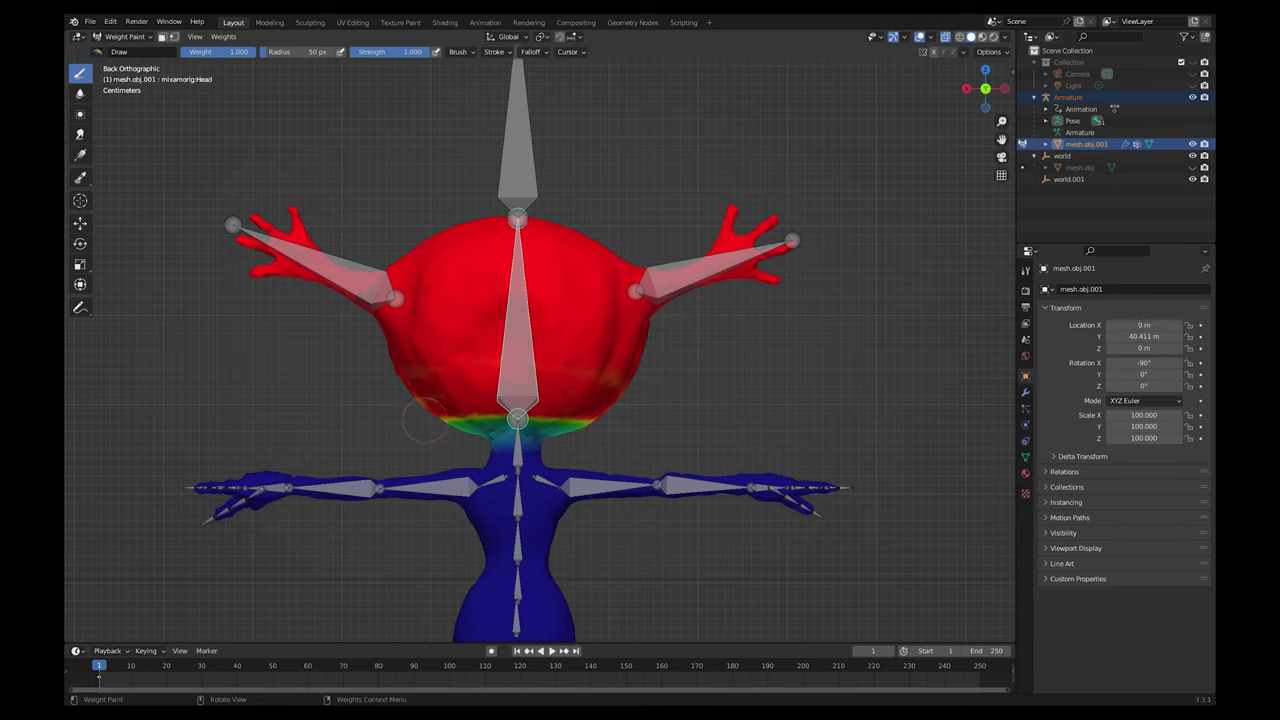
mouse_move(425, 421)
mouse_down()
mouse_move(488, 411)
mouse_move(468, 412)
mouse_up()
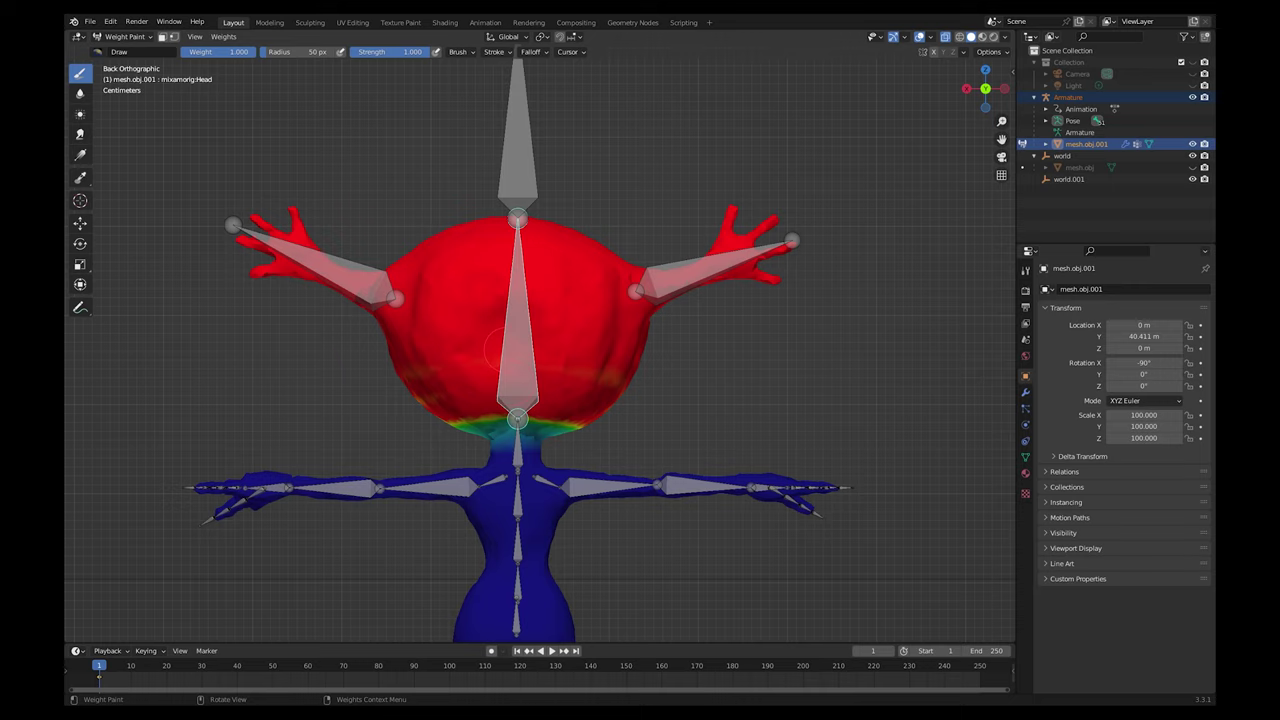
key(r)
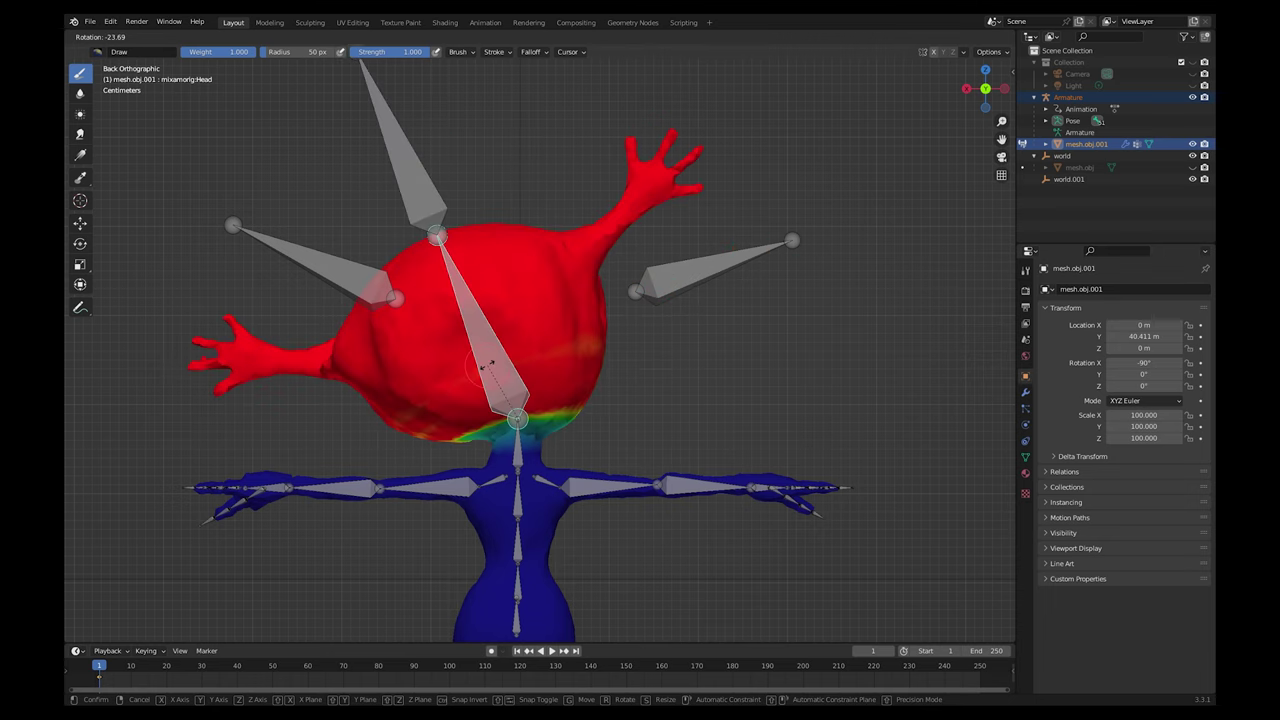
right_click(526, 379)
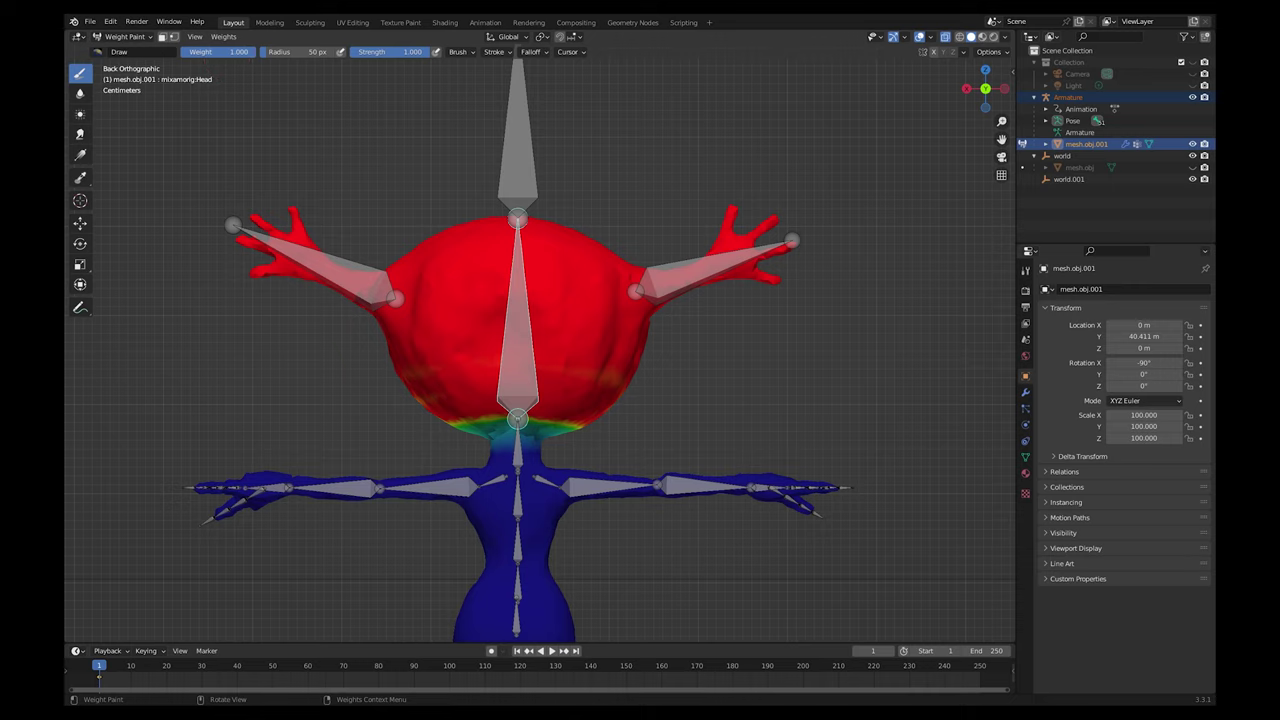
Try painting zero weight over the back of the lower head for the Head bone, test its rotation, and undo the painting
drag(240, 52, 166, 52)
mouse_move(618, 426)
mouse_down()
mouse_move(464, 402)
mouse_move(500, 422)
mouse_move(467, 412)
mouse_move(599, 401)
mouse_move(452, 386)
mouse_move(490, 410)
mouse_move(602, 430)
mouse_up()
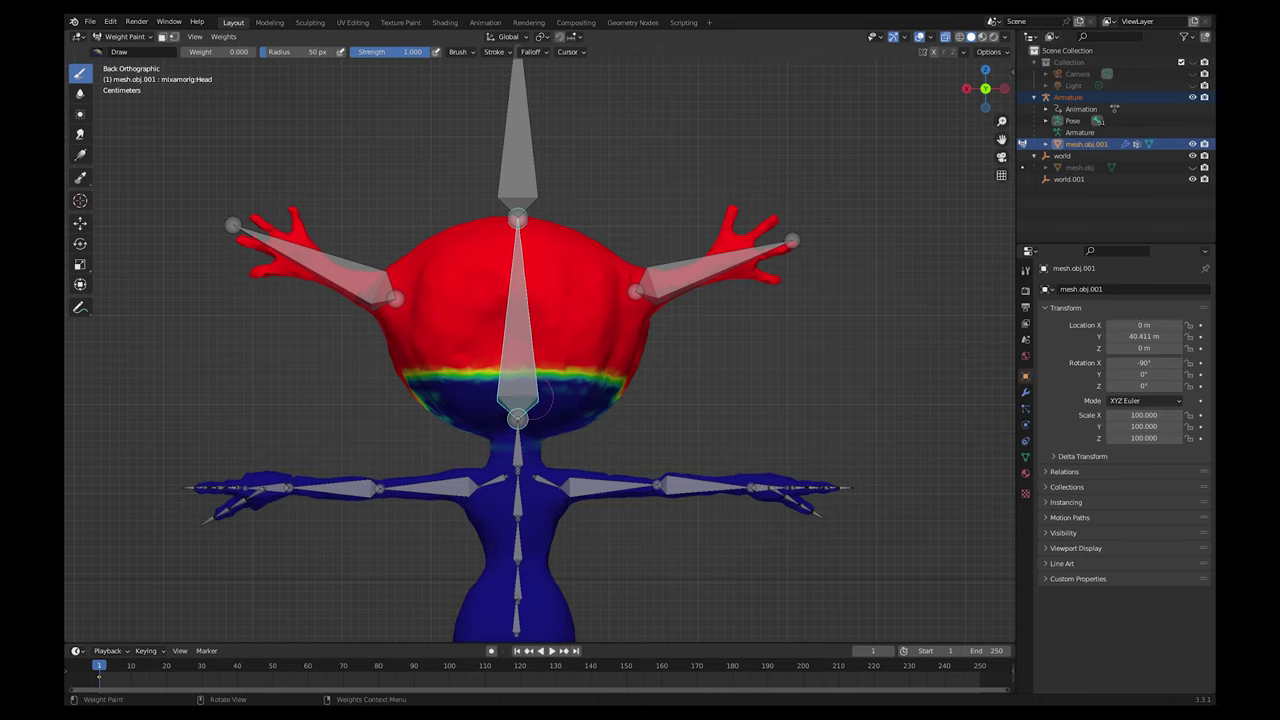
key(r)
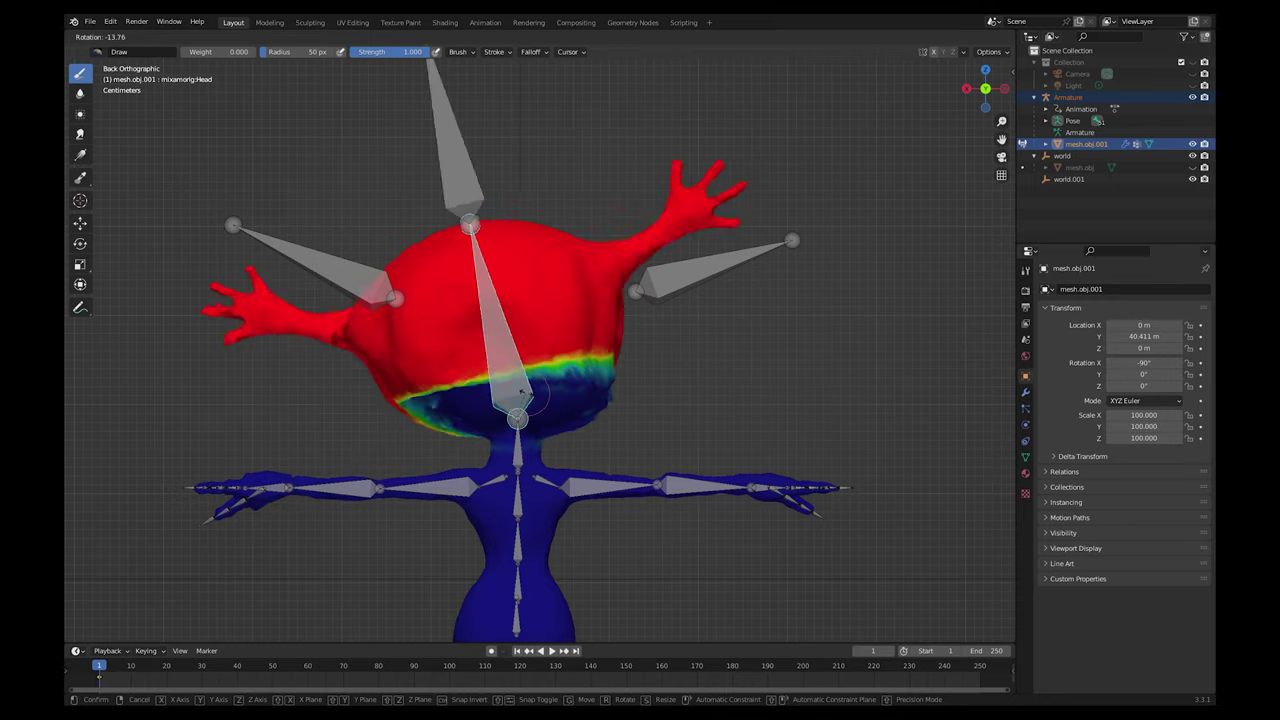
right_click(538, 402)
key(ctrl+z)
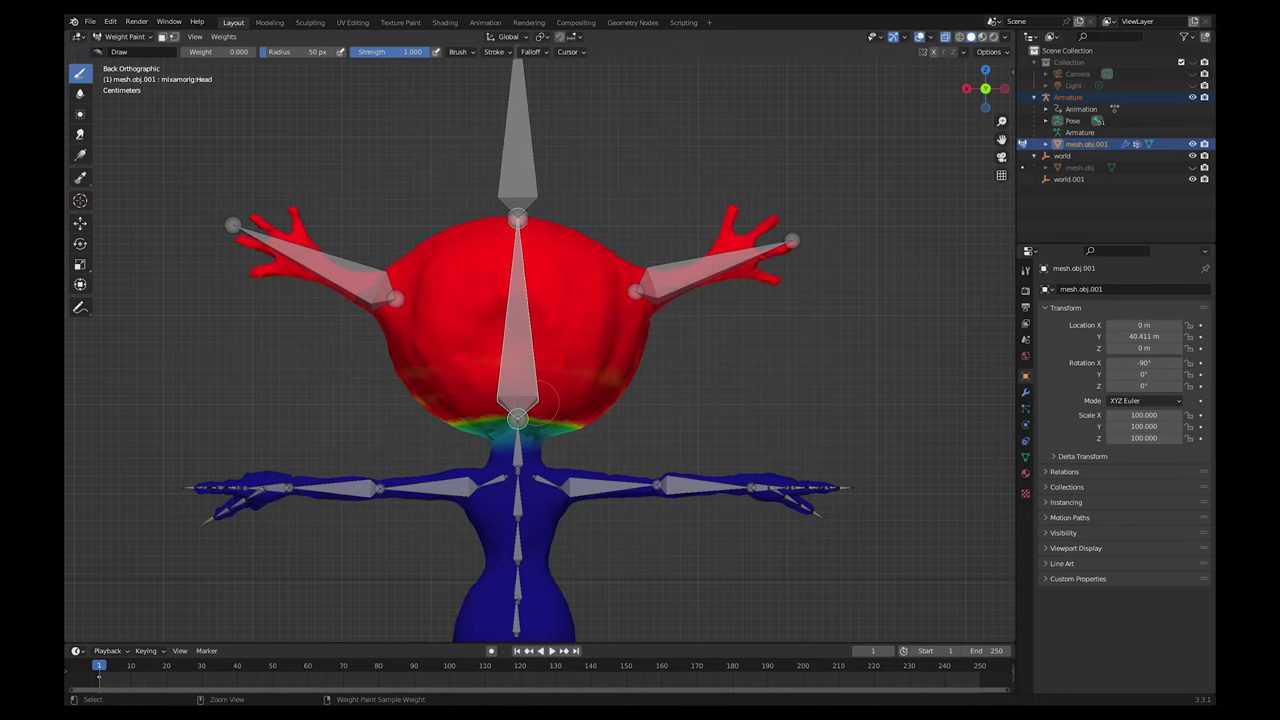
Set the Draw brush weight to 1.000 and paint the Head bone's weight across the back underside of the head around the neck
mouse_move(531, 420)
middle_down()
mouse_move(582, 392)
mouse_move(546, 388)
mouse_move(512, 409)
middle_up()
scroll(512, 409, up, 1)
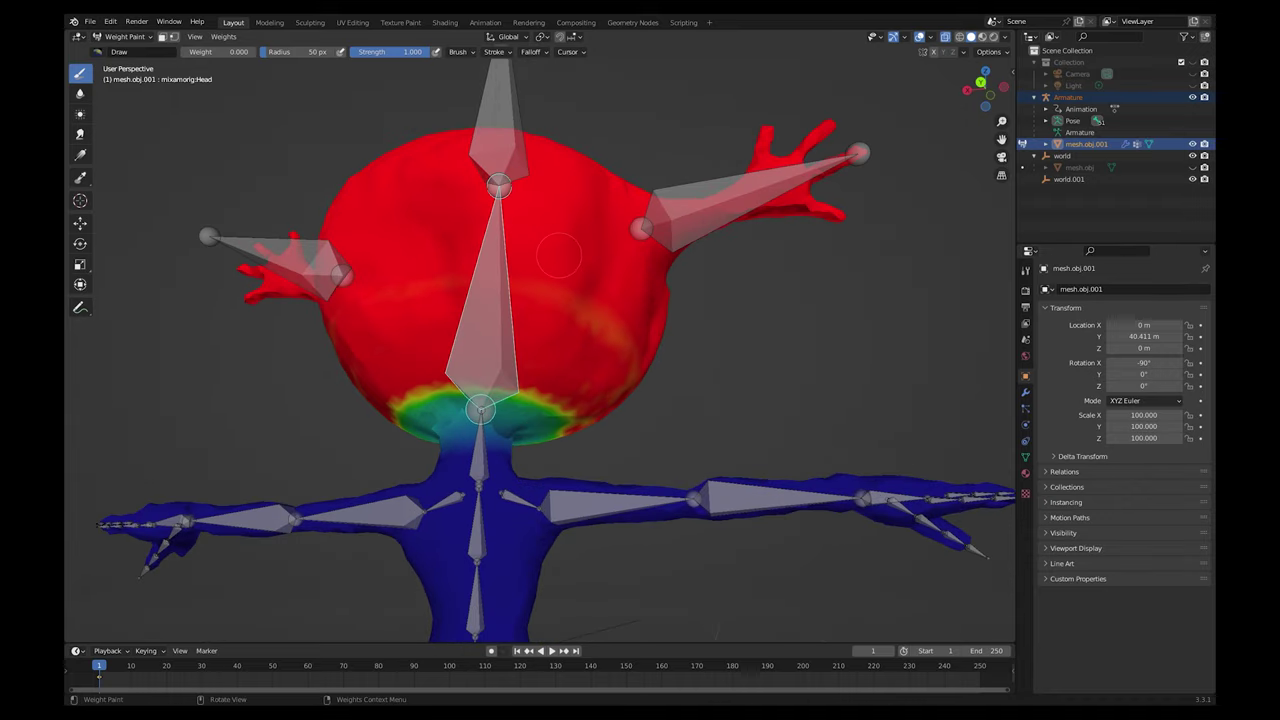
middle_drag(555, 297, 573, 281)
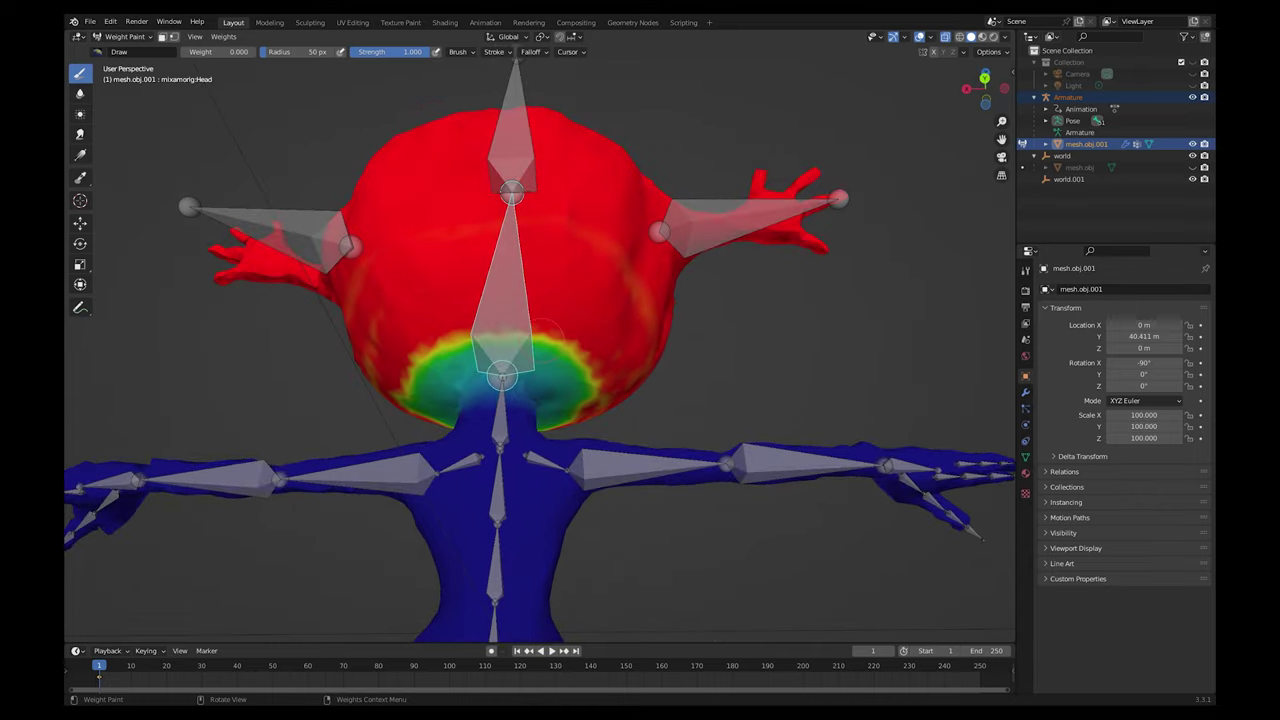
mouse_move(546, 337)
middle_down()
mouse_move(555, 319)
mouse_move(552, 365)
mouse_move(554, 353)
middle_up()
scroll(552, 320, up, 1)
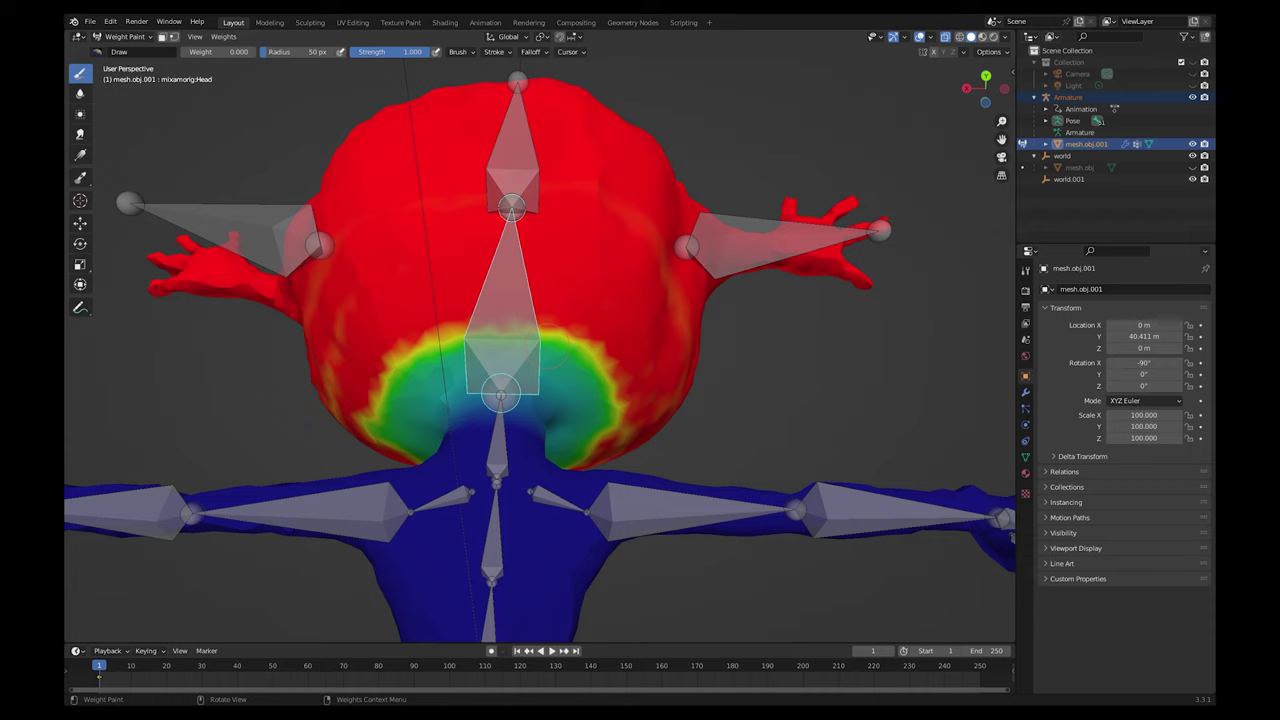
middle_drag(424, 334, 498, 348)
drag(214, 52, 276, 52)
mouse_move(500, 323)
mouse_down()
mouse_move(378, 378)
mouse_move(472, 252)
mouse_up()
middle_drag(480, 346, 472, 326)
mouse_move(456, 348)
mouse_down()
mouse_move(408, 396)
mouse_move(450, 361)
mouse_move(436, 405)
mouse_move(504, 332)
mouse_move(580, 320)
mouse_move(640, 332)
mouse_move(692, 402)
mouse_move(668, 462)
mouse_move(668, 380)
mouse_move(676, 402)
mouse_move(664, 411)
mouse_move(634, 372)
mouse_move(656, 398)
mouse_move(565, 350)
mouse_move(480, 370)
mouse_move(435, 415)
mouse_move(459, 384)
mouse_move(564, 352)
mouse_move(622, 374)
mouse_move(677, 440)
mouse_up()
Paint the remaining weak patches on the side and lower back of the head at full weight for the Head bone
middle_drag(680, 445, 880, 440)
middle_drag(585, 438, 560, 434)
mouse_move(558, 430)
mouse_down()
mouse_move(552, 450)
mouse_move(602, 463)
mouse_up()
drag(562, 270, 597, 303)
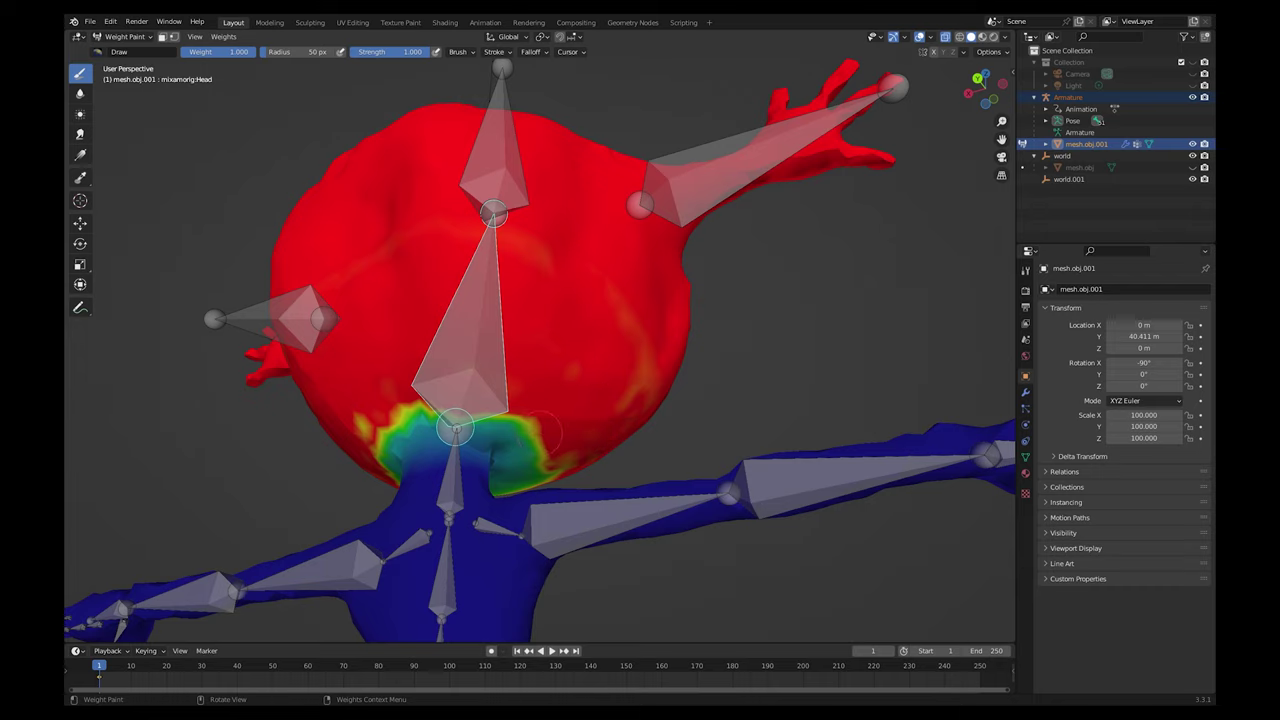
mouse_move(547, 432)
mouse_down()
mouse_move(540, 474)
mouse_move(558, 469)
mouse_up()
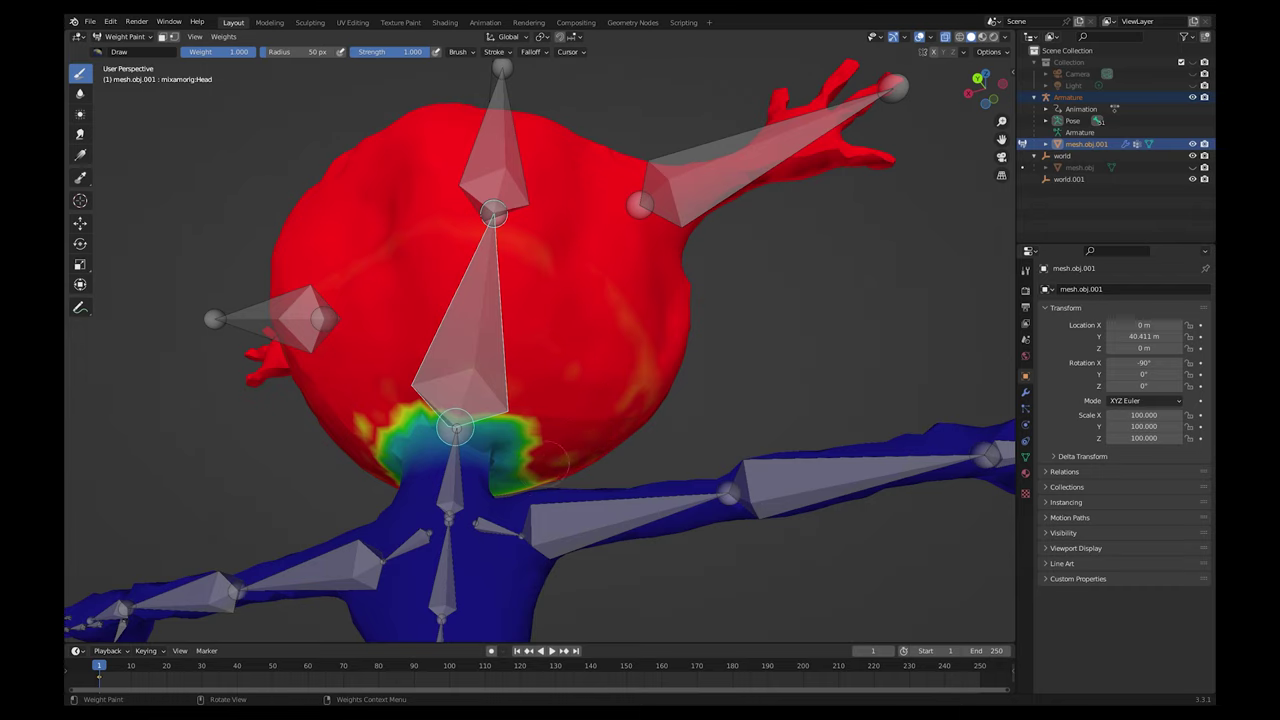
Paint full Head bone weight across the front underside of the head, above the neck and along the side
middle_drag(575, 454, 409, 431)
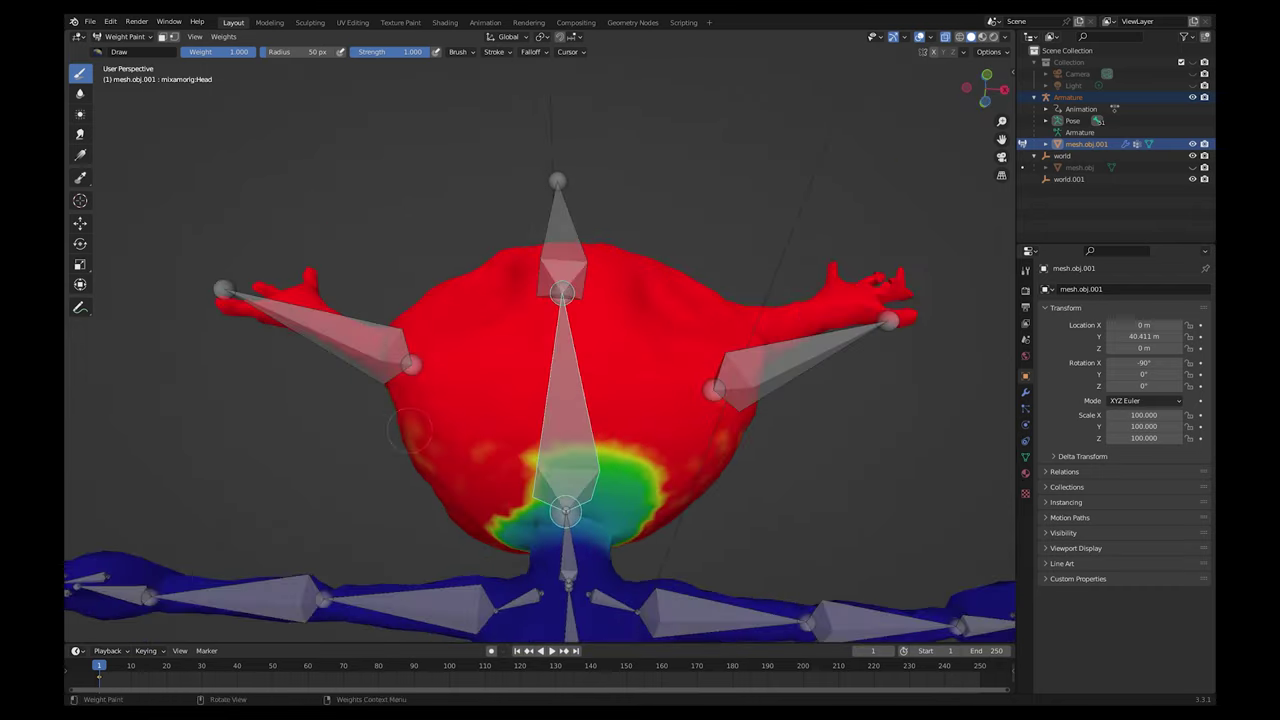
mouse_move(500, 446)
mouse_down()
mouse_move(566, 455)
mouse_move(632, 487)
mouse_move(521, 494)
mouse_move(600, 502)
mouse_move(652, 531)
mouse_move(649, 499)
mouse_move(624, 502)
mouse_move(630, 472)
mouse_move(662, 492)
mouse_move(615, 462)
mouse_up()
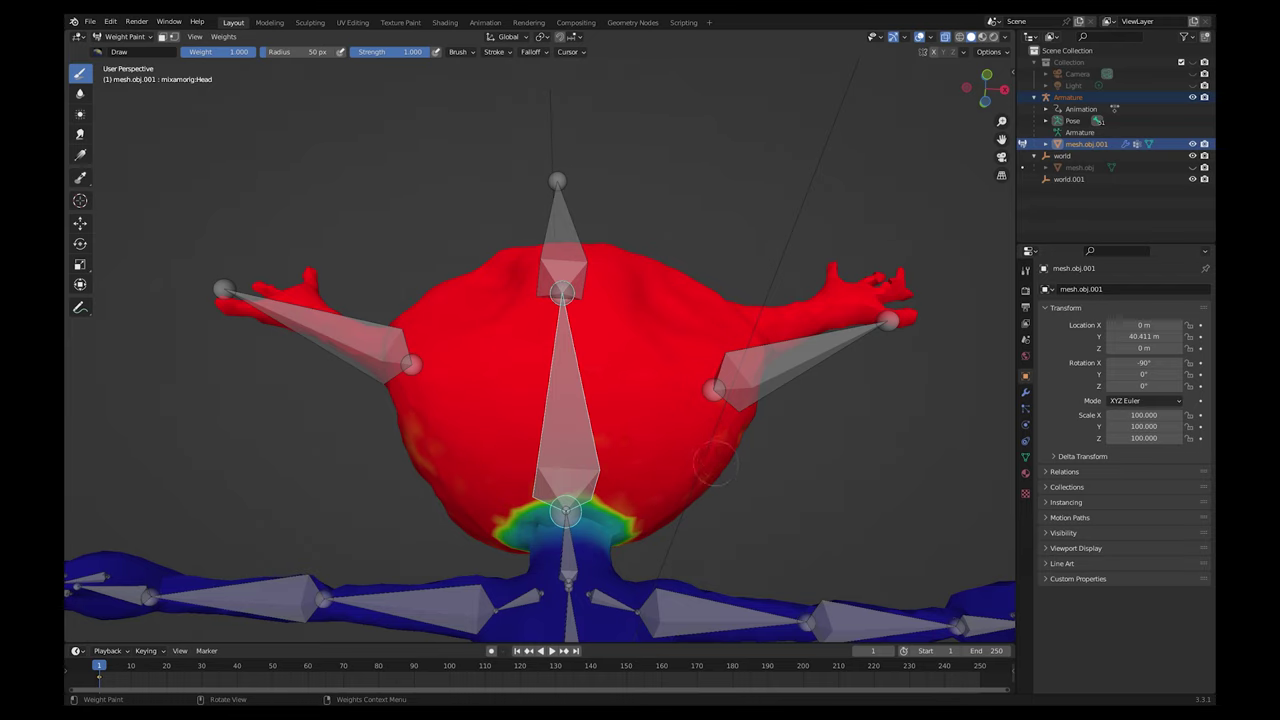
drag(430, 456, 421, 446)
Blur the Head bone's weight boundary where the underside of the head meets the neck
mouse_move(491, 461)
middle_down()
mouse_move(515, 482)
mouse_move(539, 462)
middle_up()
scroll(541, 457, down, 1)
shift+middle_drag(541, 415, 544, 309)
click(80, 93)
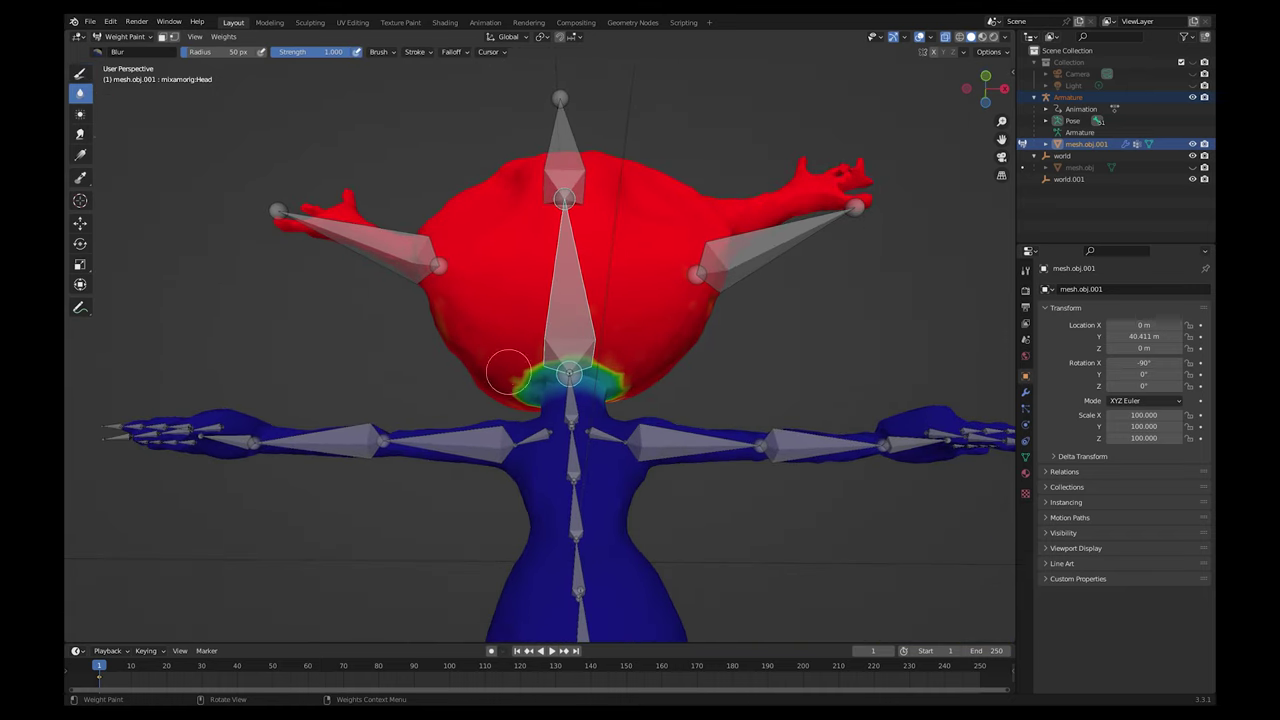
mouse_move(515, 384)
mouse_down()
mouse_move(564, 369)
mouse_move(622, 402)
mouse_move(607, 367)
mouse_move(561, 373)
mouse_move(594, 386)
mouse_move(537, 412)
mouse_move(507, 391)
mouse_up()
mouse_move(523, 390)
middle_down()
mouse_move(602, 388)
mouse_move(811, 423)
middle_up()
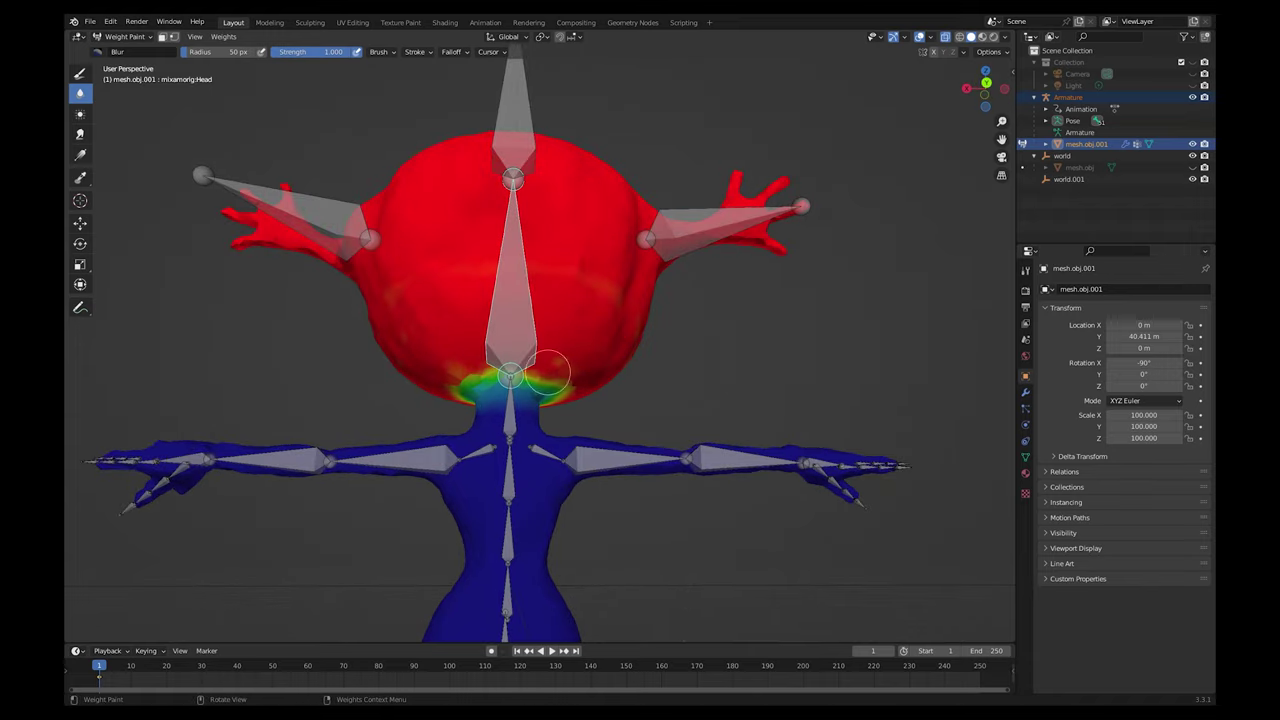
Select the RightForeArm bone and test-rotate it freely to check the elbow deformation, restoring its pose
middle_drag(564, 392, 318, 400)
scroll(375, 431, down, 3)
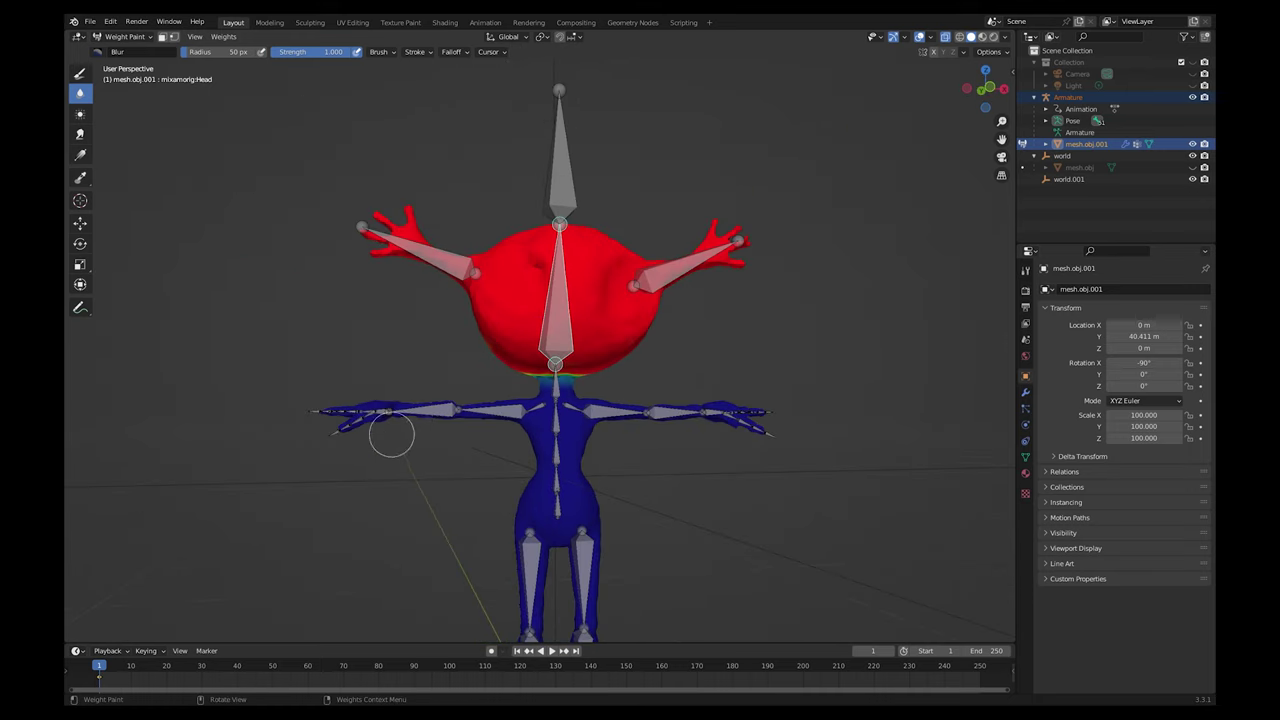
ctrl+click(447, 412)
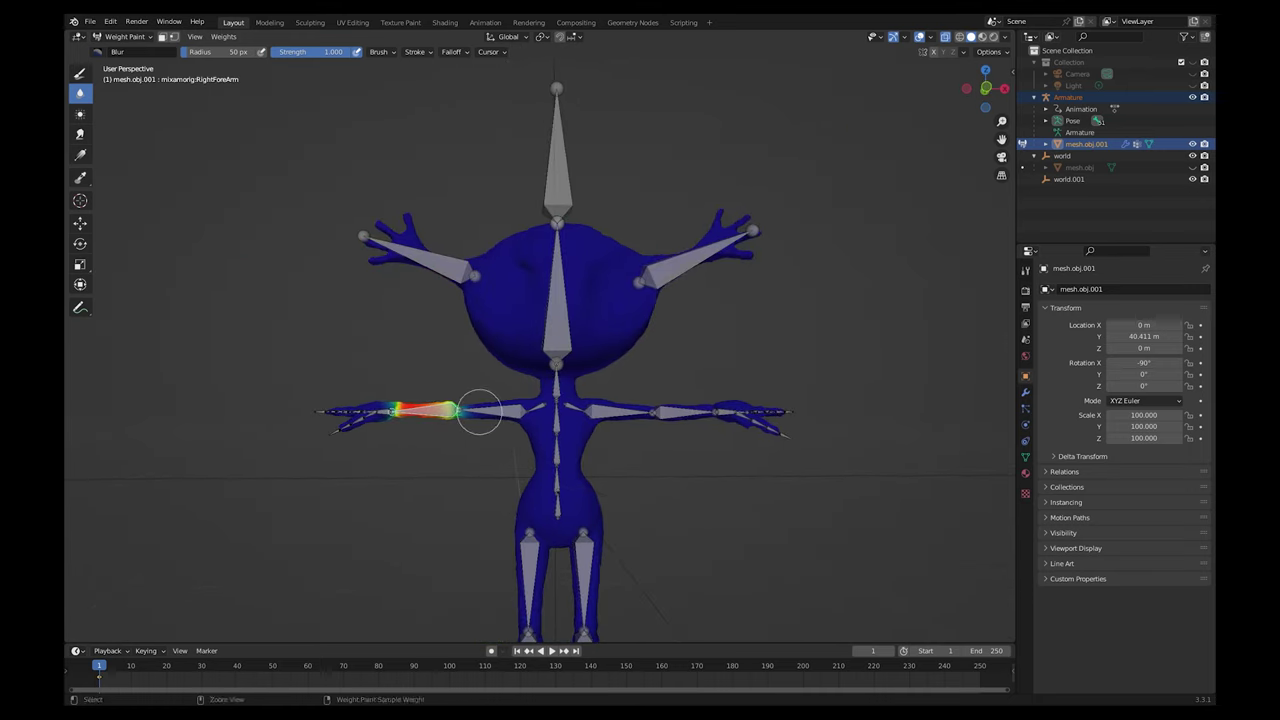
scroll(432, 432, up, 2)
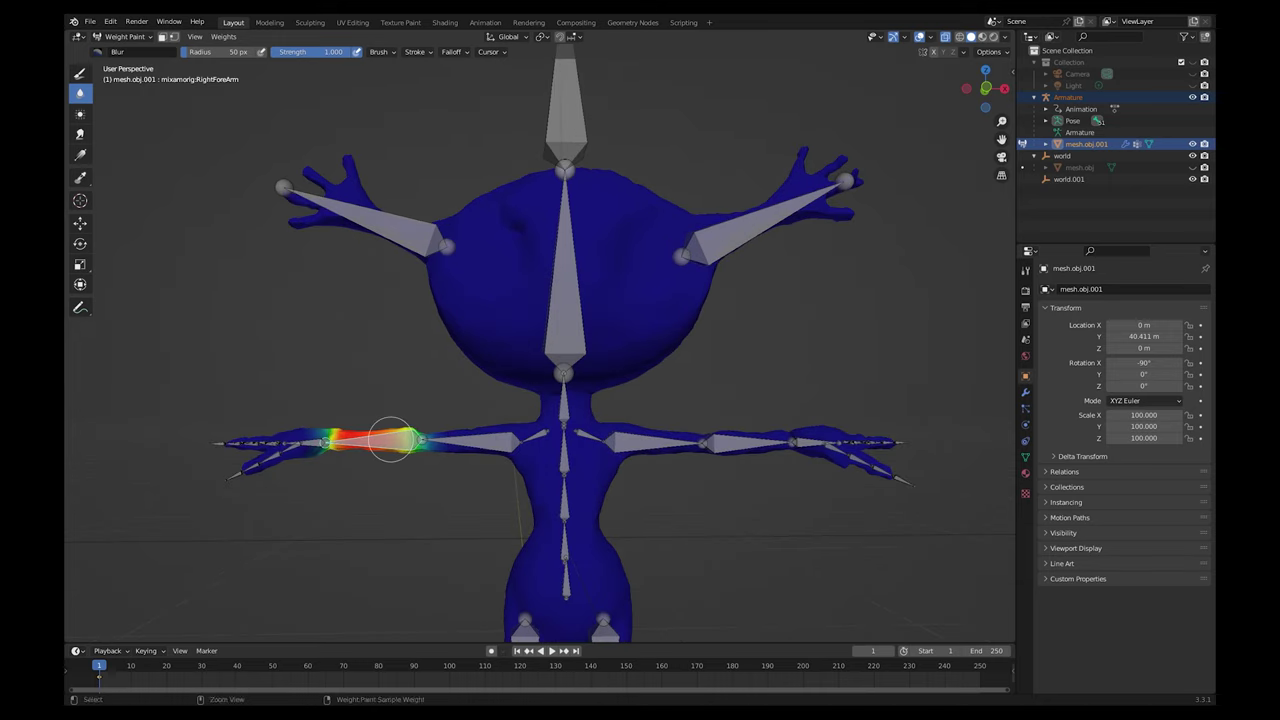
key(r)
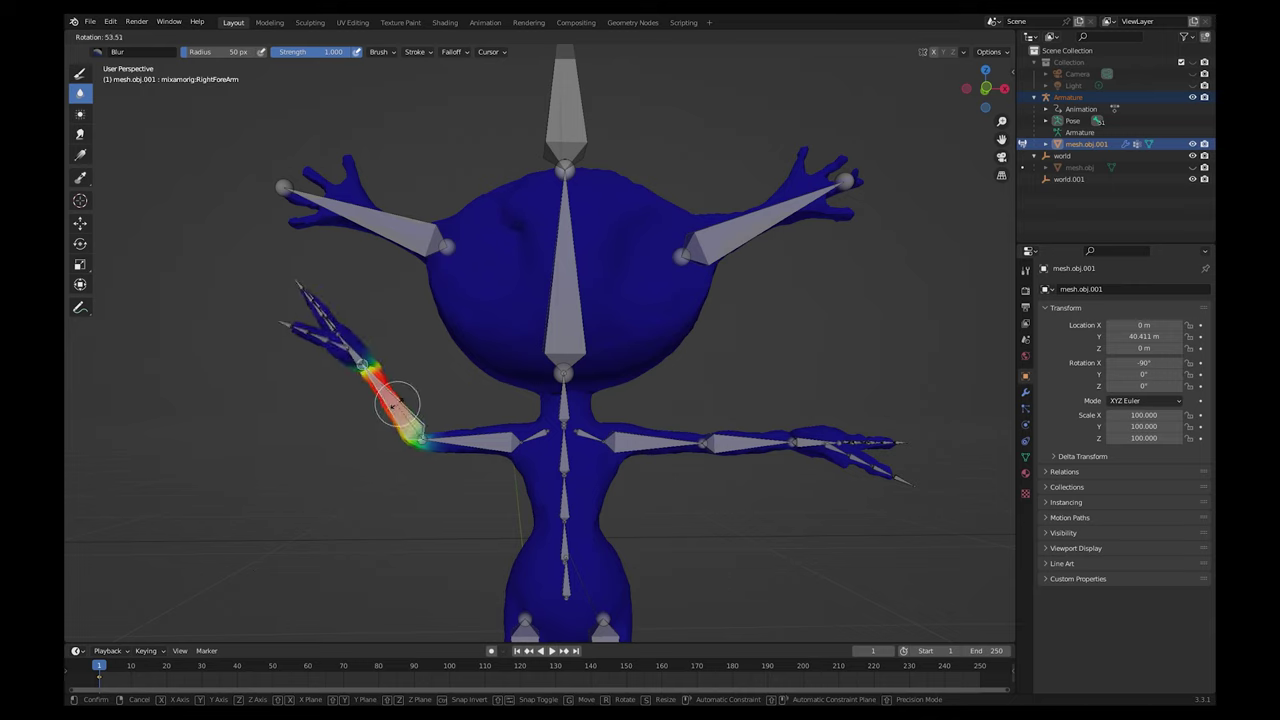
key(r)
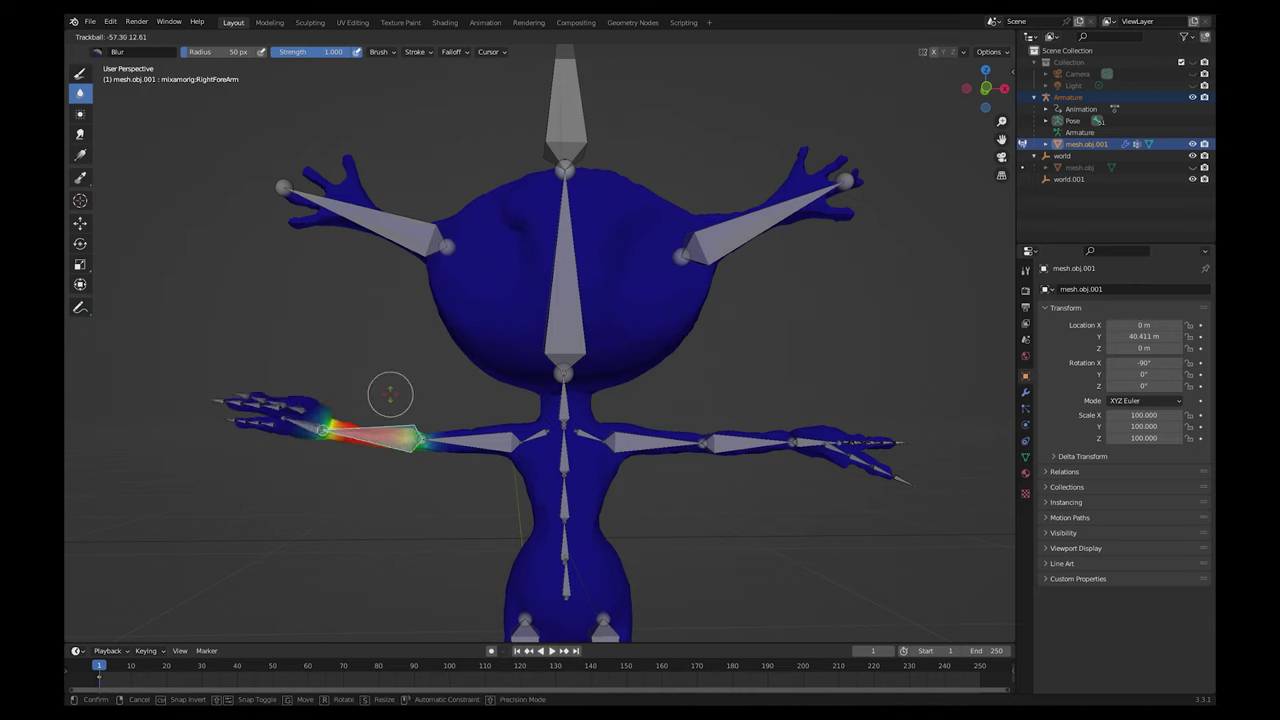
right_click(390, 443)
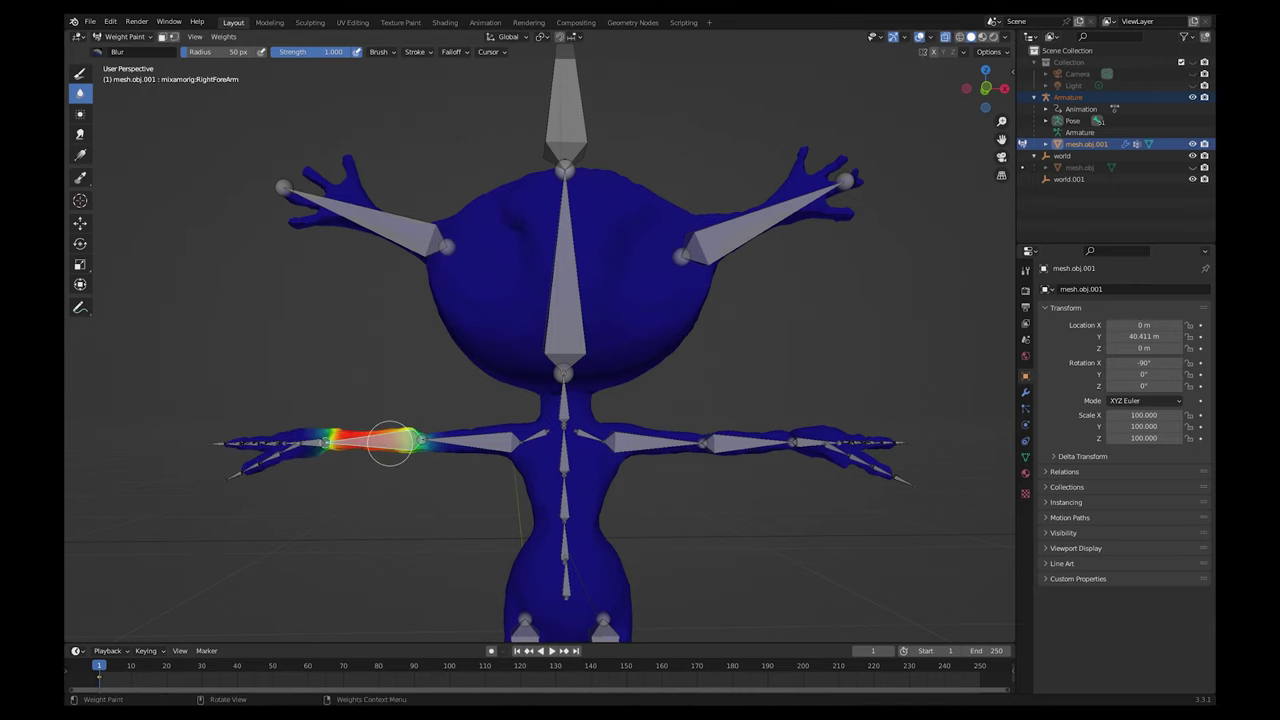
Select the RightArm bone and test-rotate it freely to check the upper arm deformation, restoring its pose
ctrl+click(481, 445)
key(r)
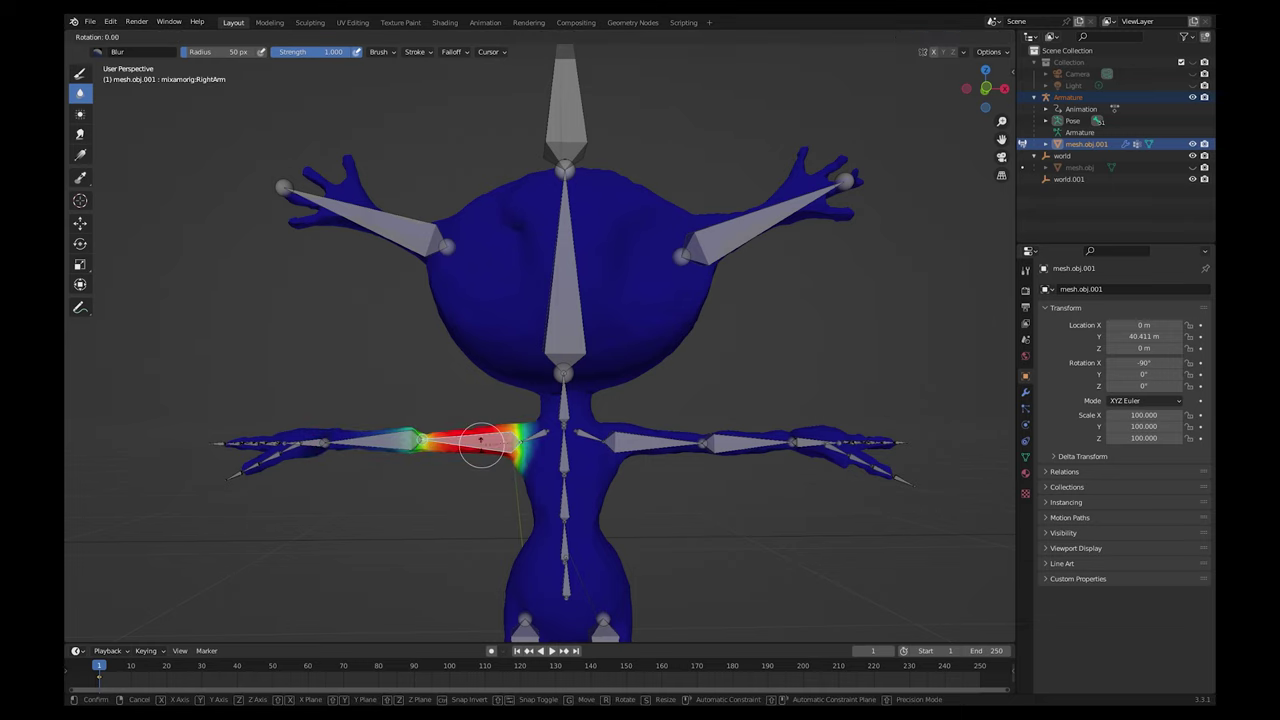
key(r)
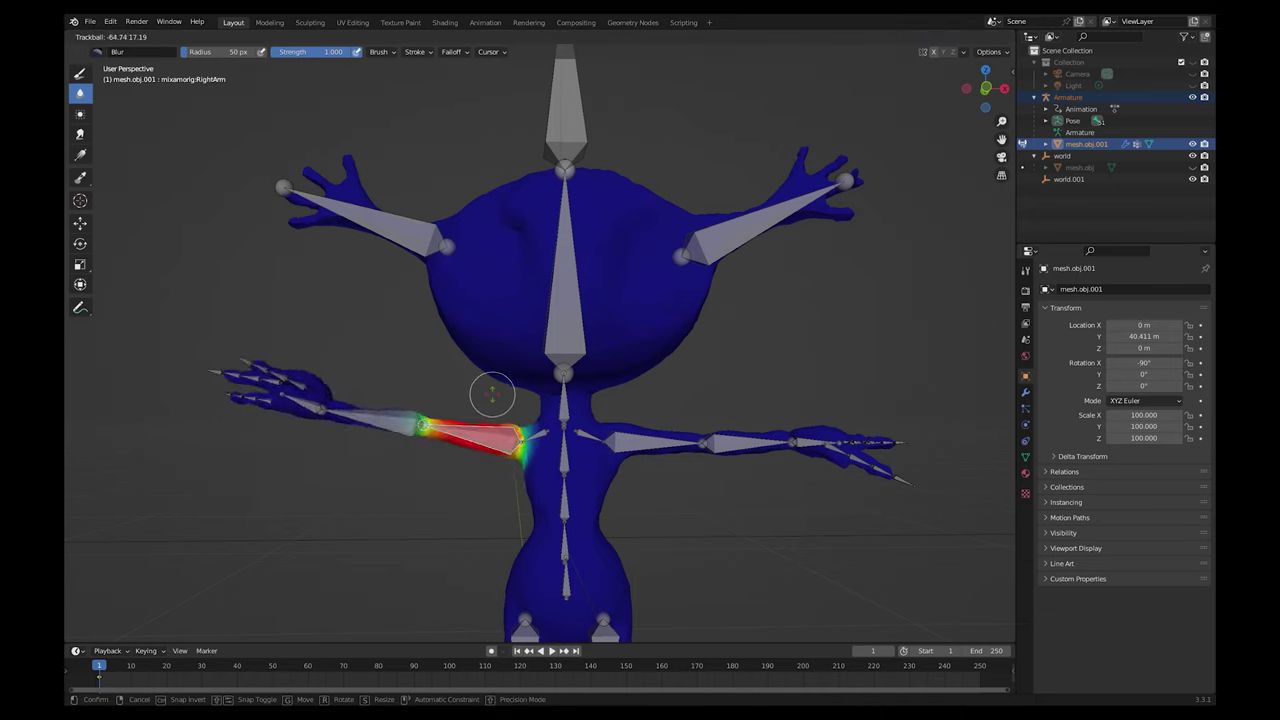
right_click(490, 466)
Select the RightShoulder bone and test-rotate it to check the shoulder weights, restoring its pose
scroll(491, 500, up, 1)
scroll(491, 500, up, 1)
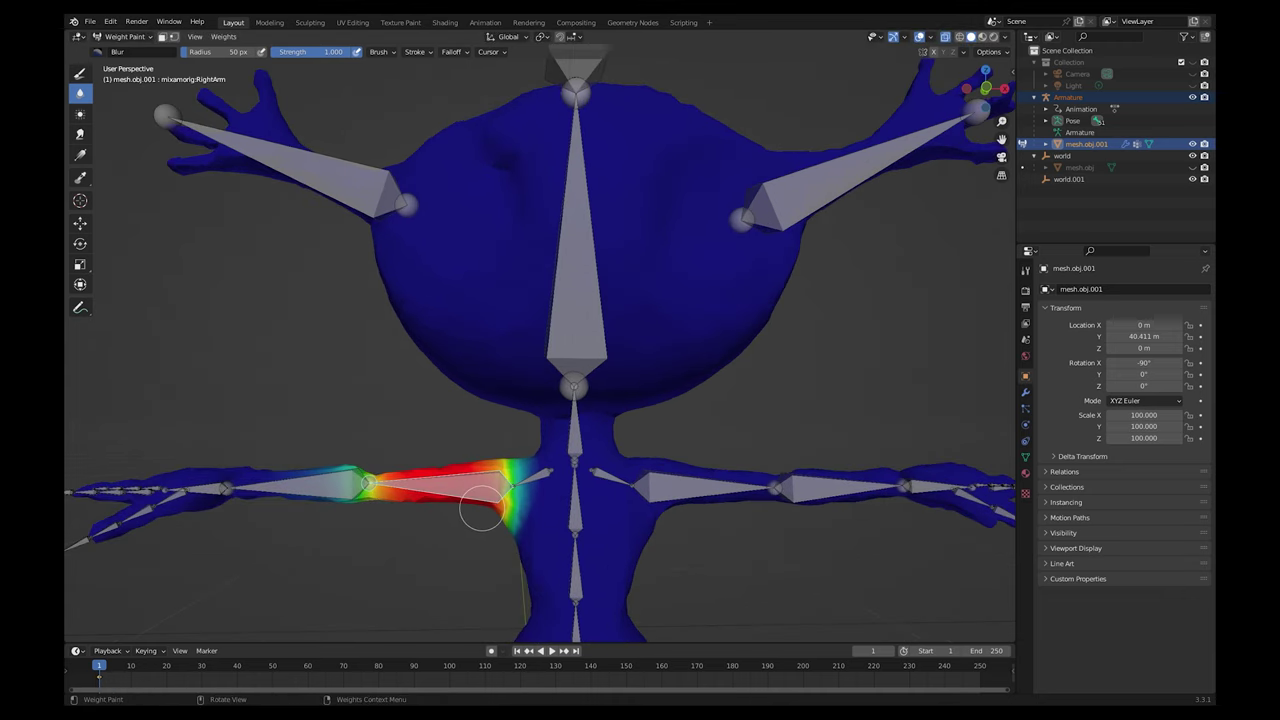
ctrl+click(536, 479)
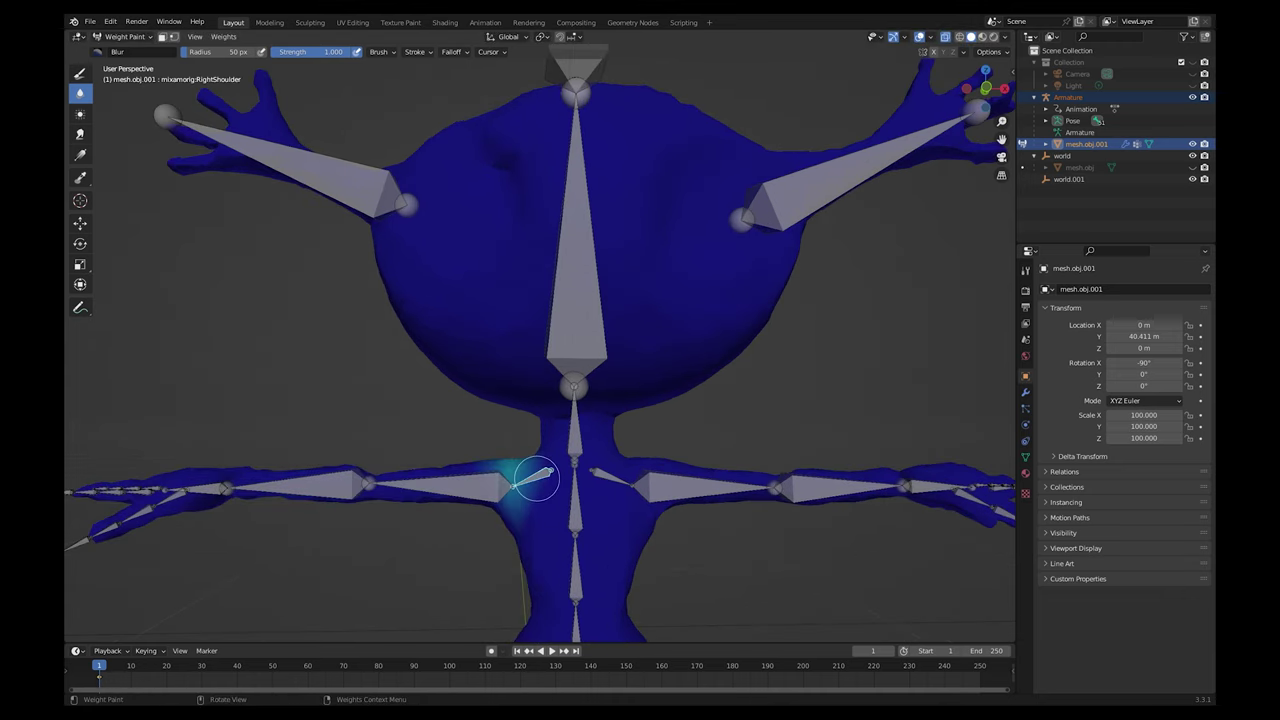
key(r)
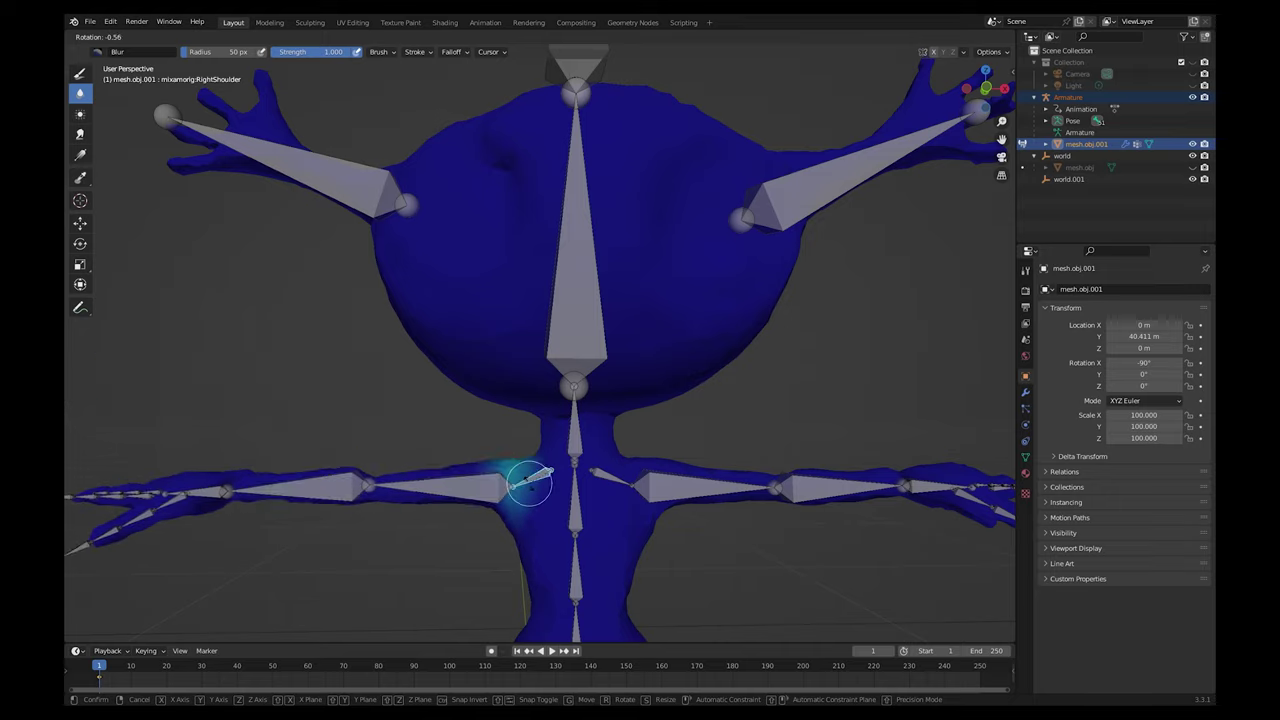
right_click(530, 490)
Select the RightUpLeg bone and test-rotate it freely to check the thigh deformation, restoring its pose
scroll(544, 495, down, 2)
scroll(544, 494, down, 2)
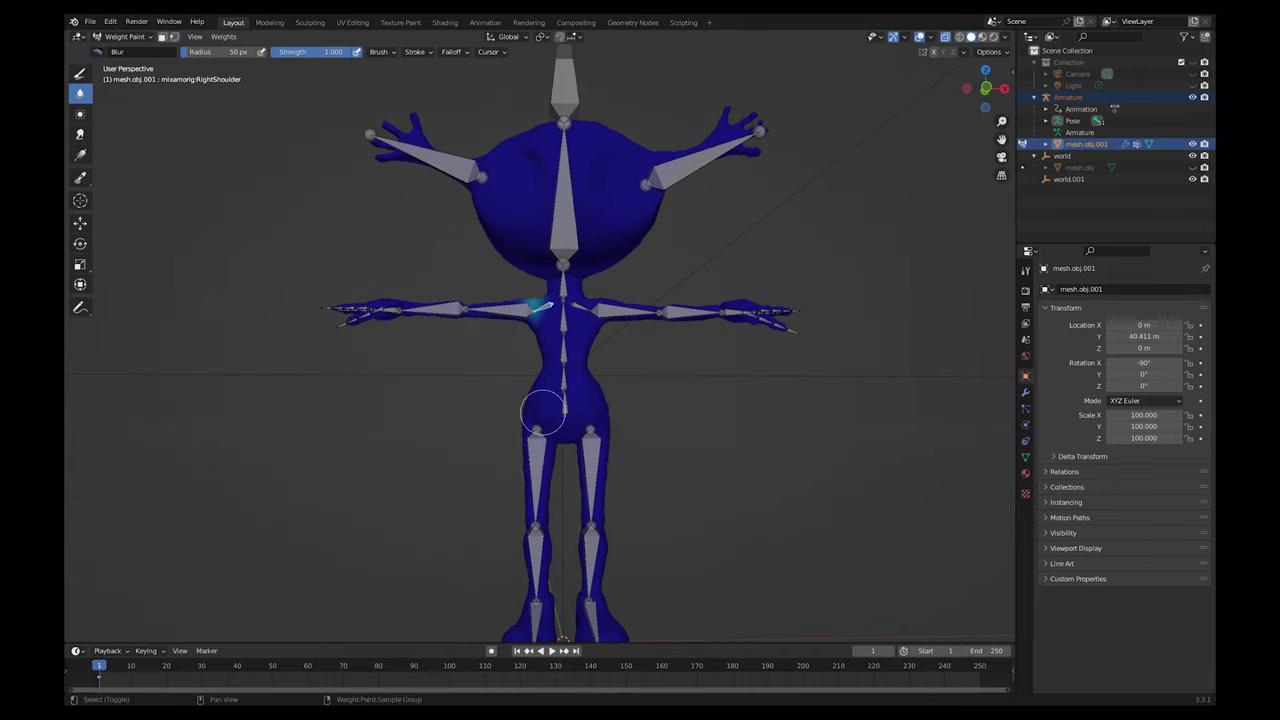
ctrl+click(535, 458)
key(r)
key(r)
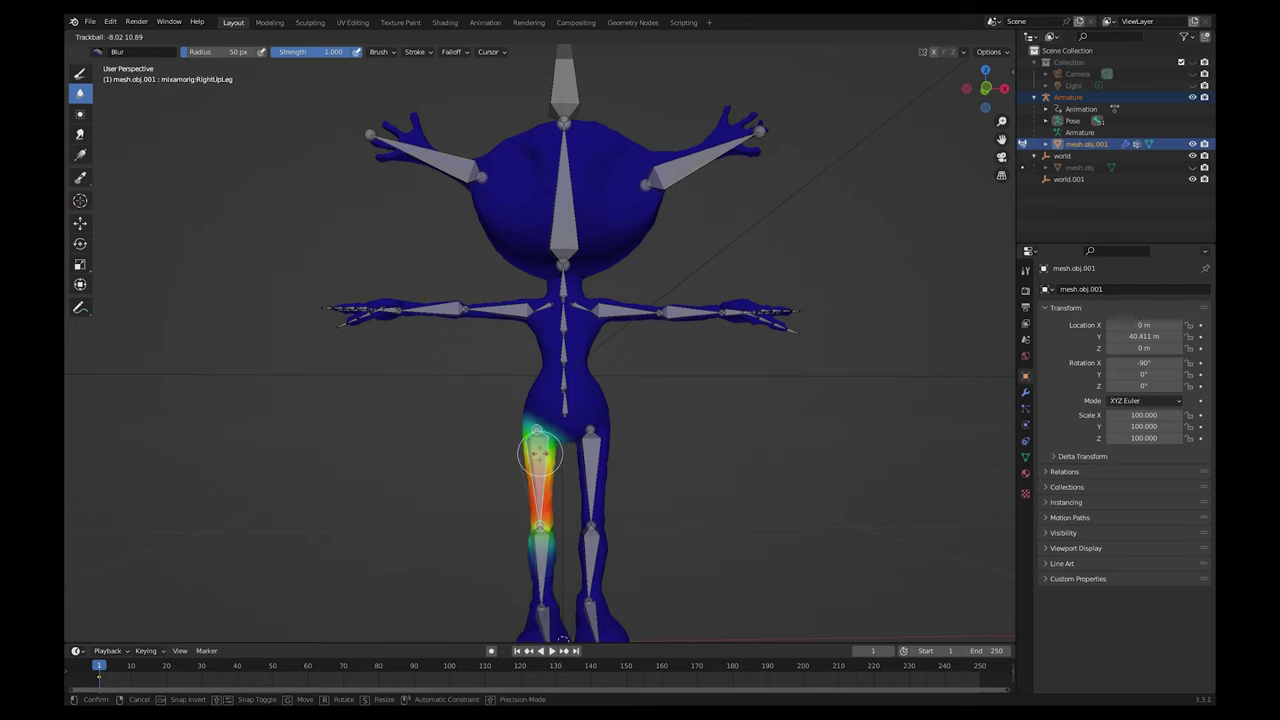
right_click(537, 456)
Select the Hips bone to inspect its weights on the pelvis
scroll(536, 458, down, 2)
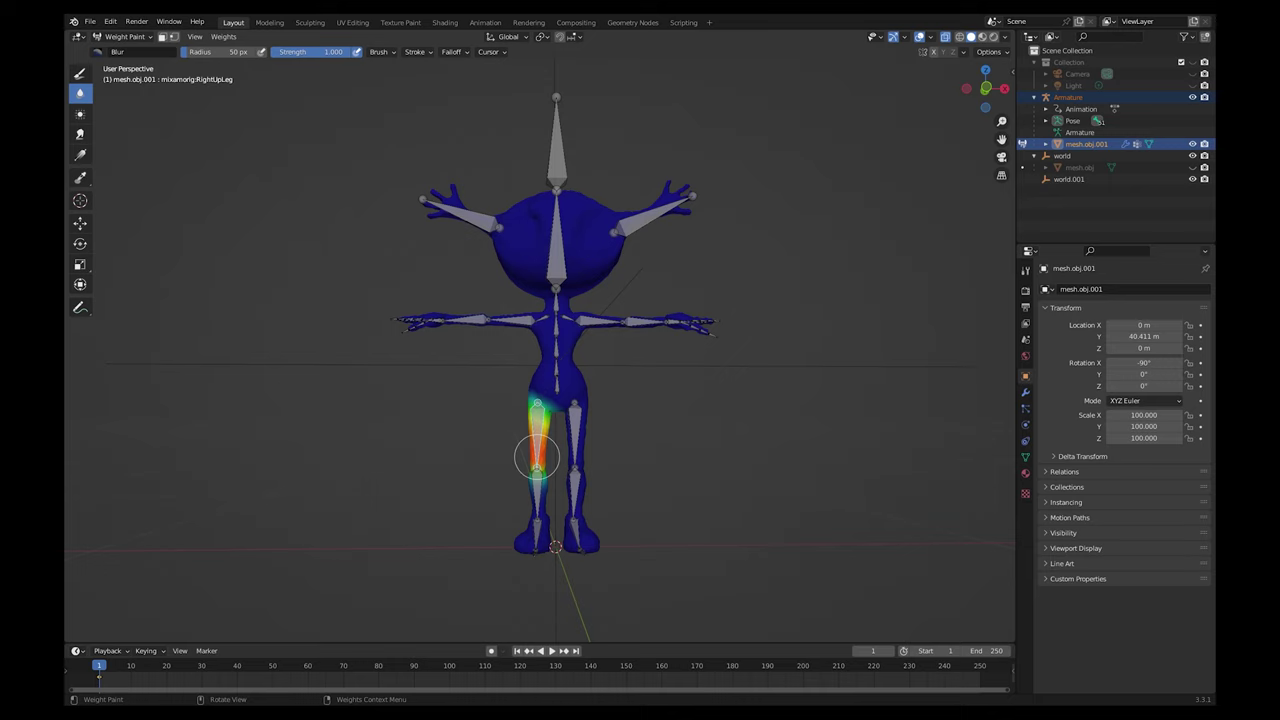
scroll(537, 457, up, 4)
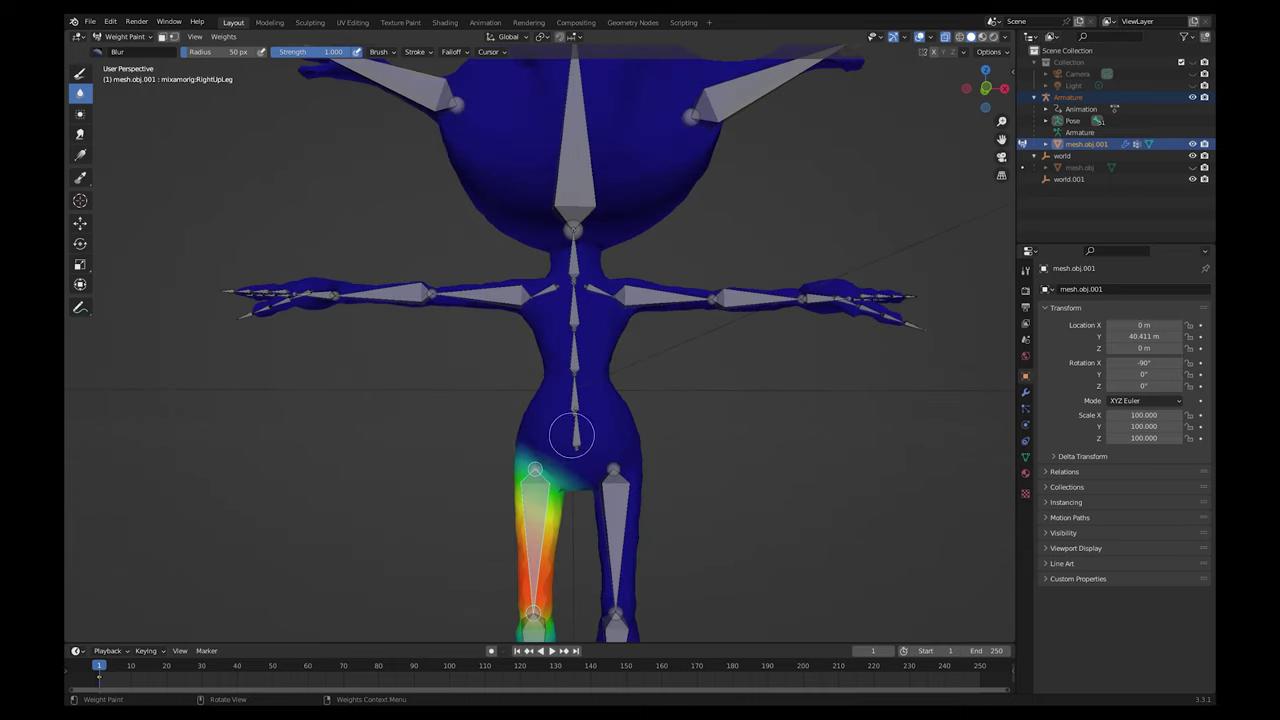
ctrl+click(578, 439)
Select the Head.001 bone in the head's arm and paint its fingers and palm with the Draw brush at weight 1.000
shift+middle_drag(532, 358, 525, 567)
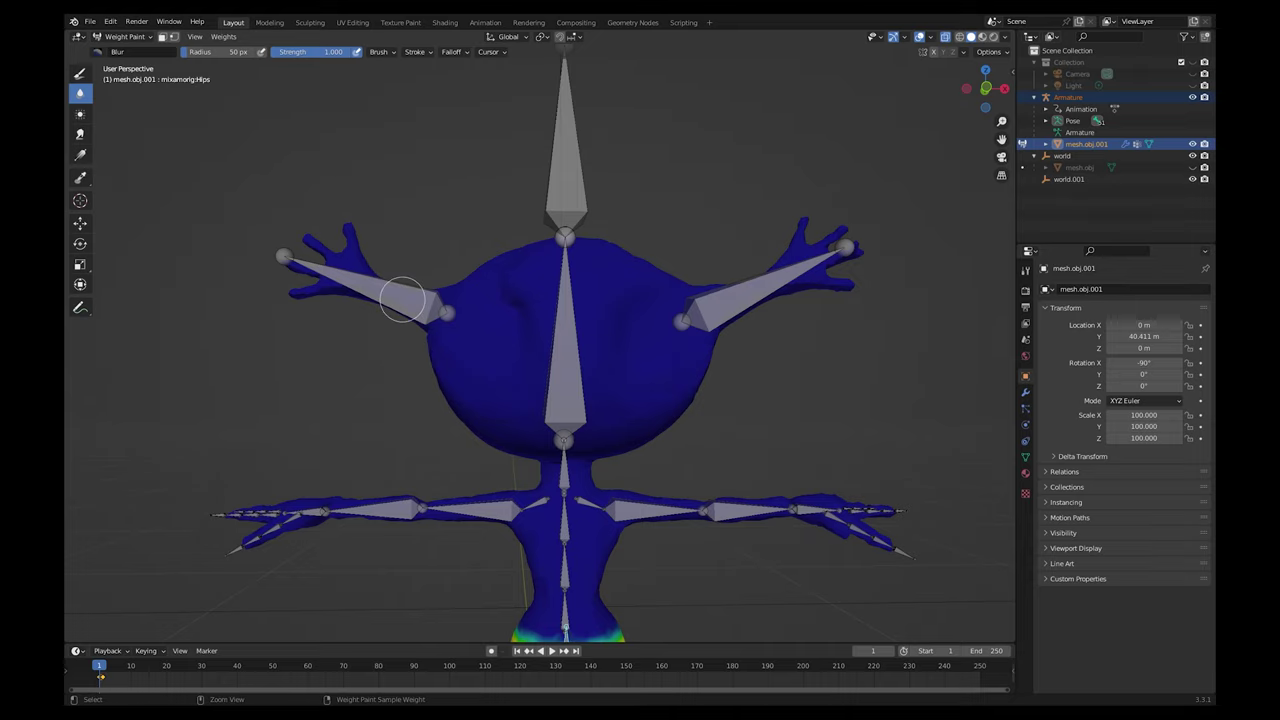
ctrl+click(397, 289)
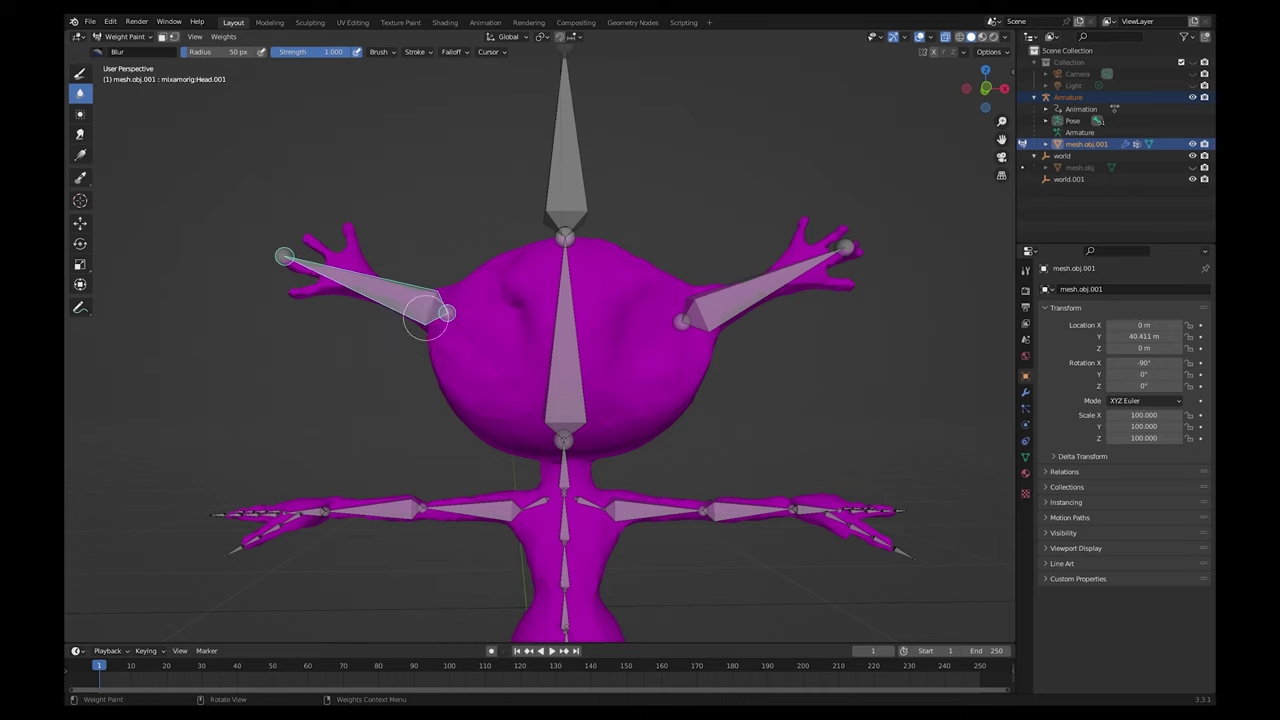
shift+middle_drag(425, 318, 570, 405)
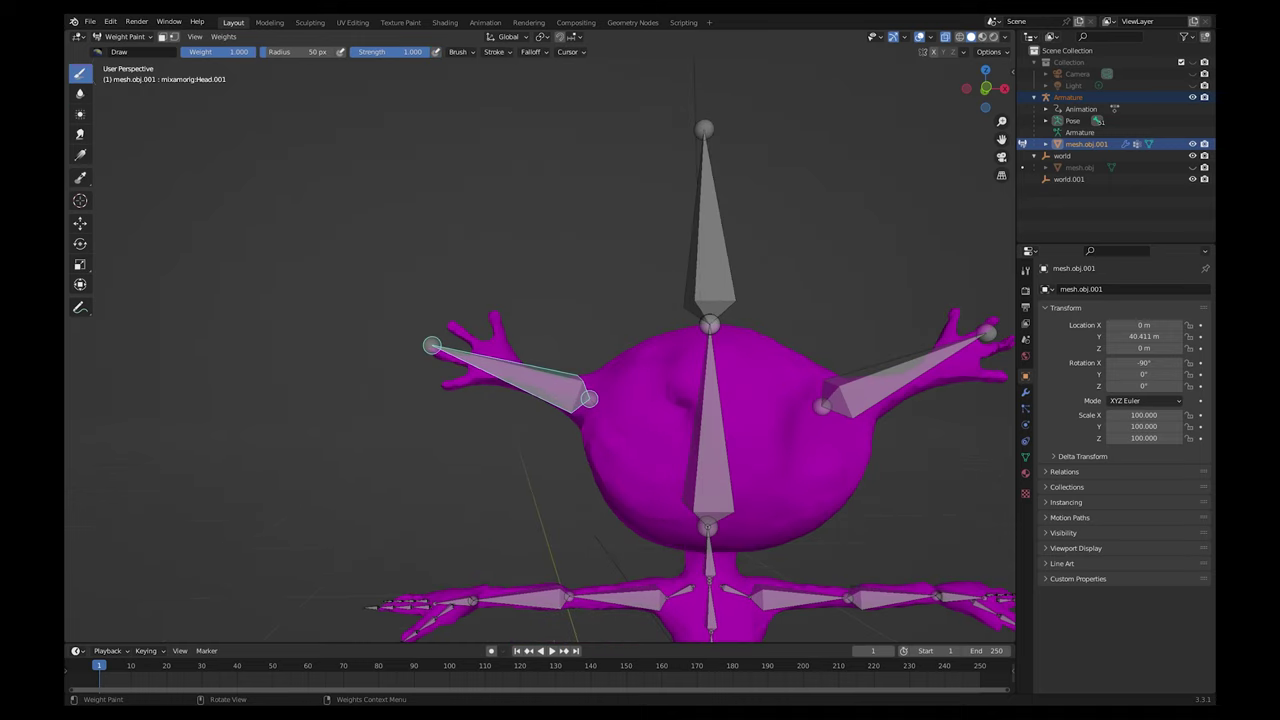
click(80, 73)
mouse_move(508, 316)
mouse_down()
mouse_move(456, 315)
mouse_move(441, 387)
mouse_move(444, 372)
mouse_up()
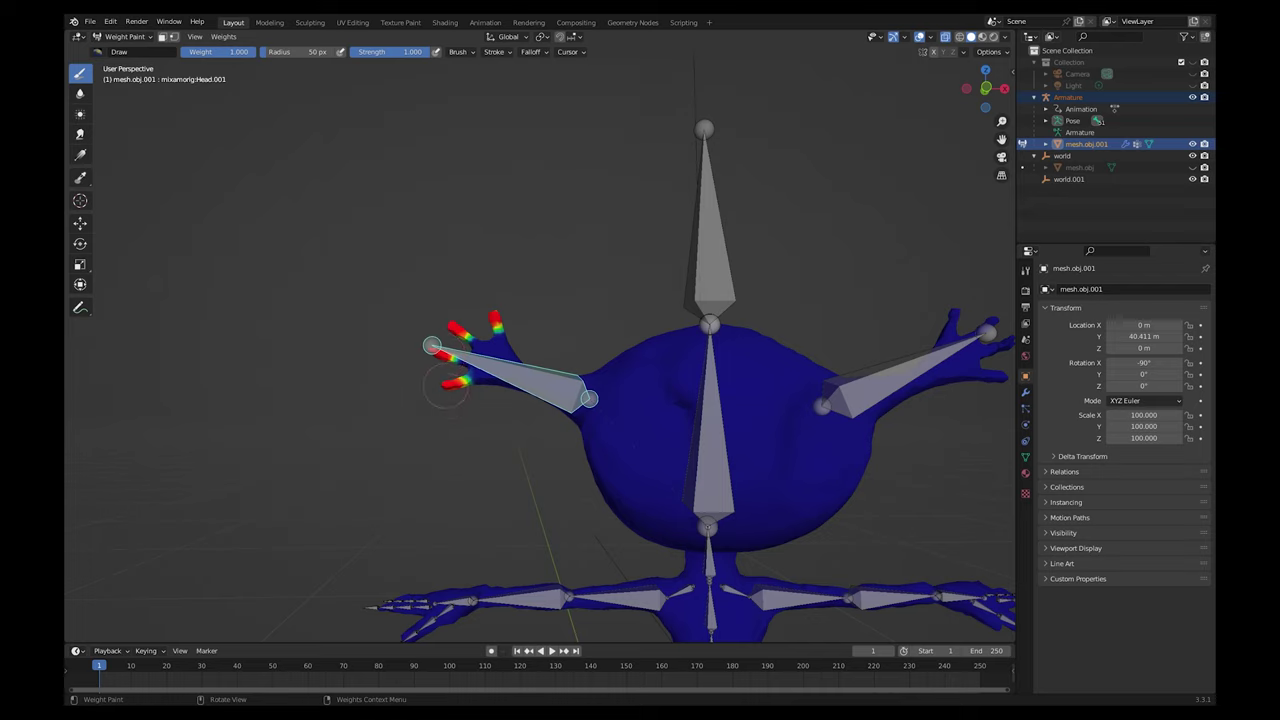
drag(493, 307, 466, 400)
mouse_move(463, 324)
mouse_down()
mouse_move(490, 342)
mouse_move(476, 377)
mouse_up()
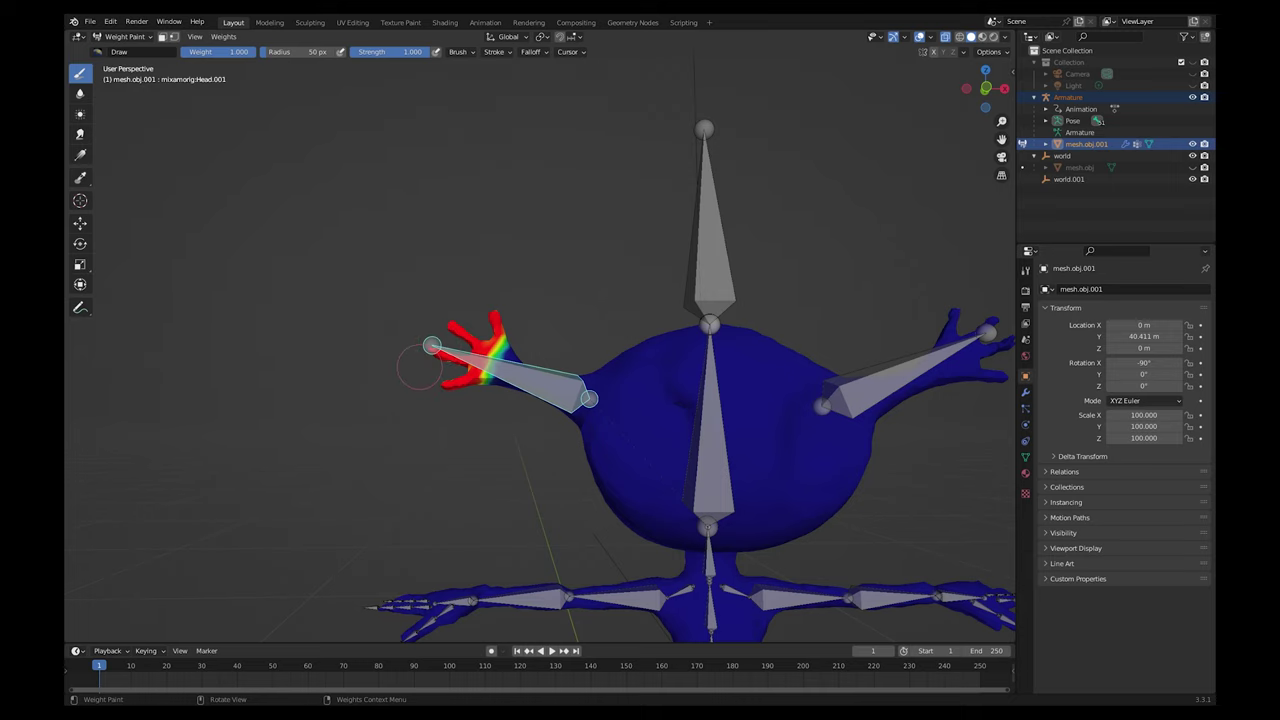
Paint the back of the hand at weight 1.000 for Head.001 and briefly test-rotate the bone, restoring its pose
key(KP_9)
mouse_move(565, 312)
mouse_down()
mouse_move(627, 332)
mouse_move(610, 372)
mouse_move(582, 328)
mouse_up()
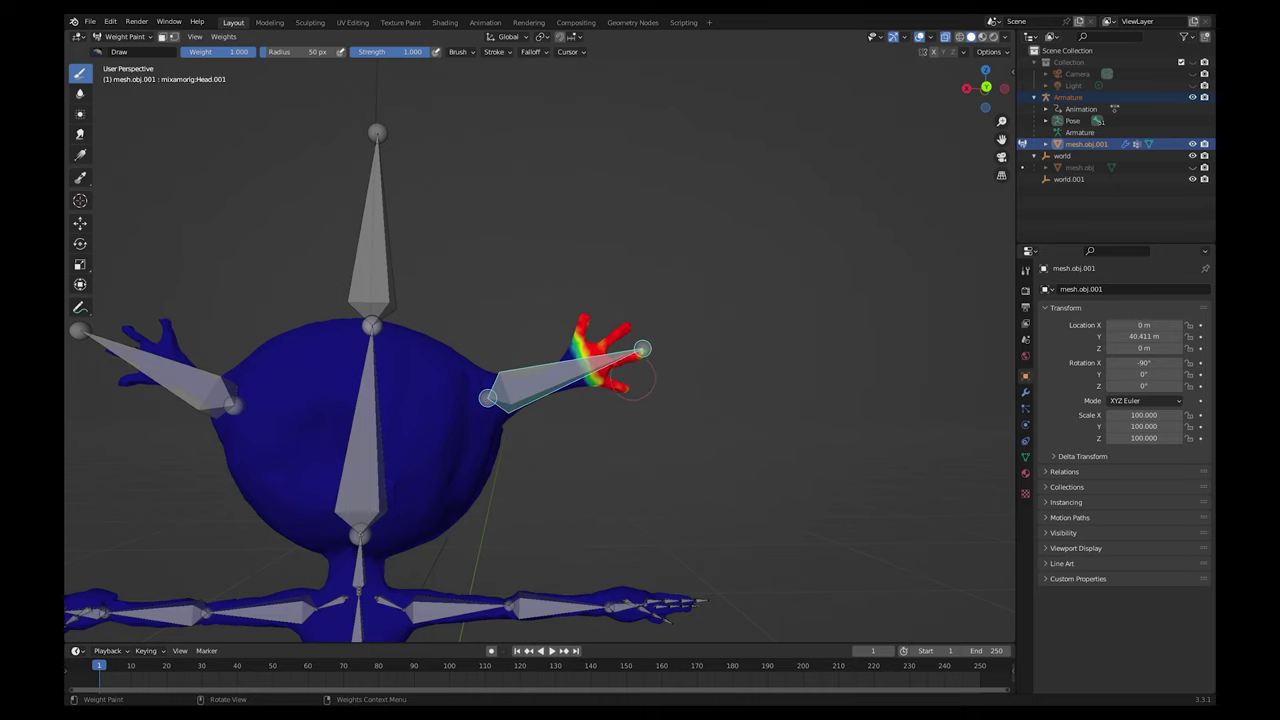
key(KP_3)
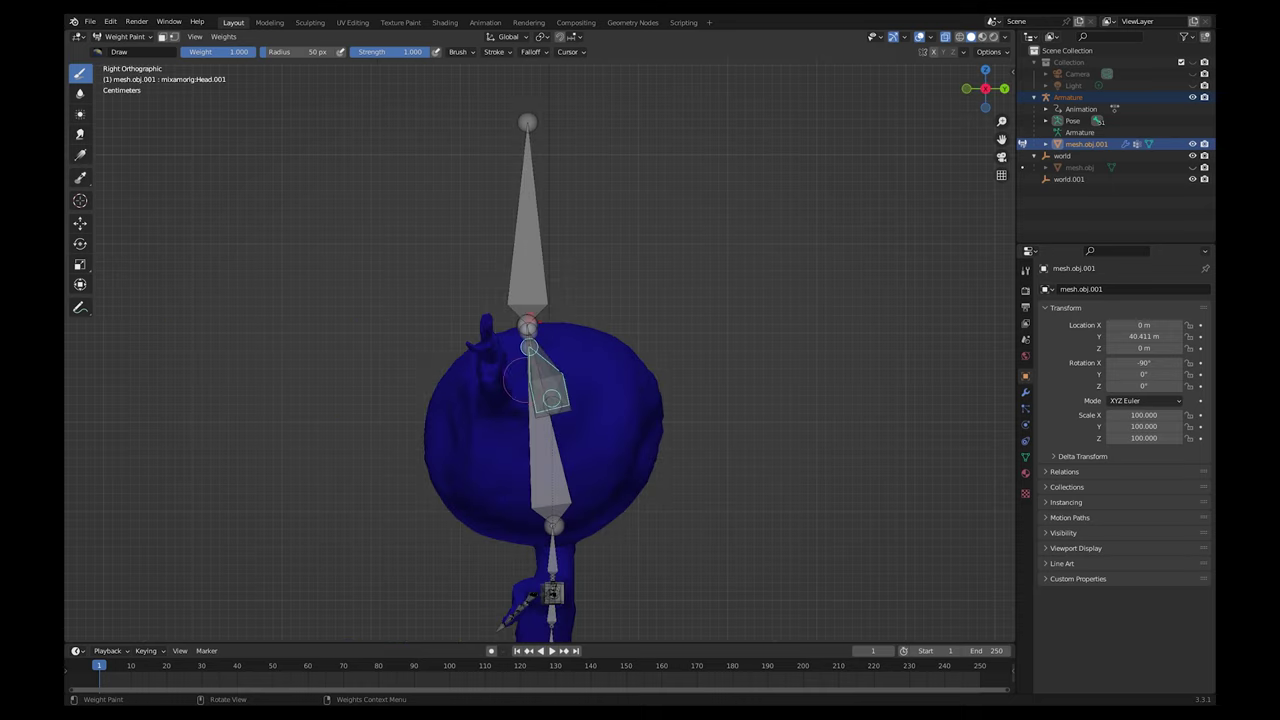
key(KP_7)
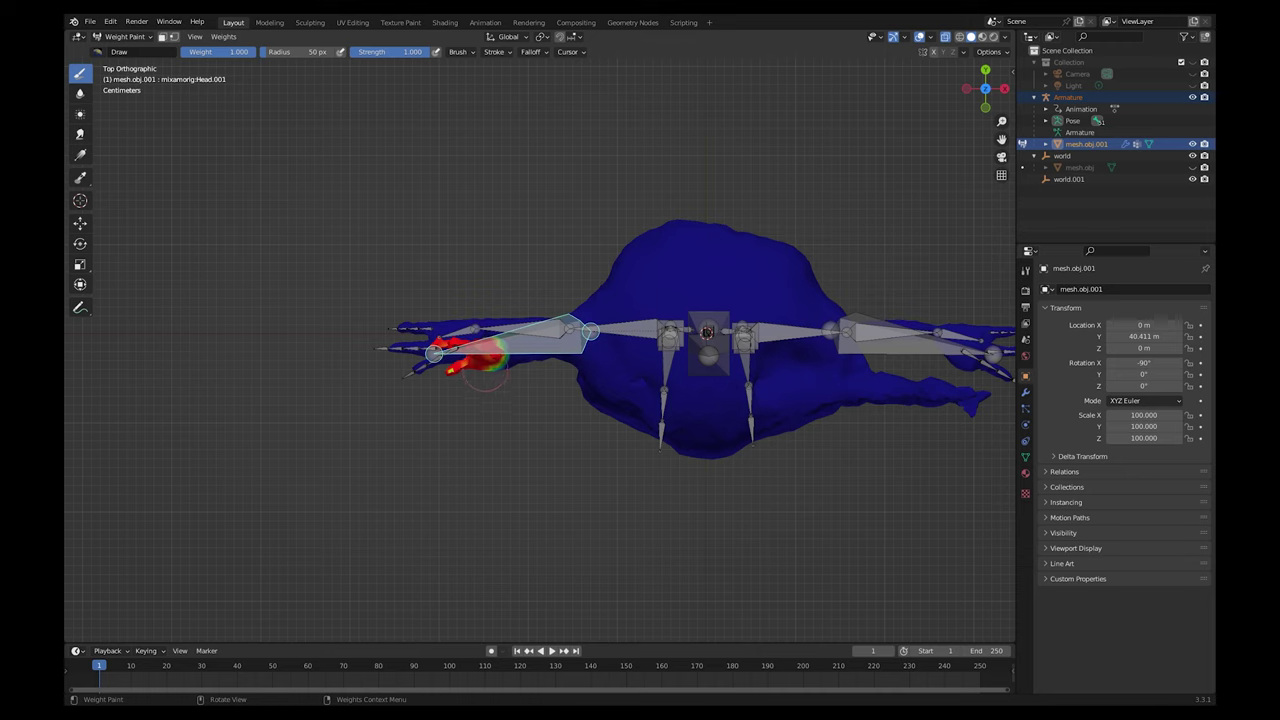
scroll(492, 387, up, 3)
mouse_move(492, 387)
middle_down()
mouse_move(460, 362)
mouse_move(441, 371)
mouse_move(466, 380)
mouse_move(461, 371)
middle_up()
key(r)
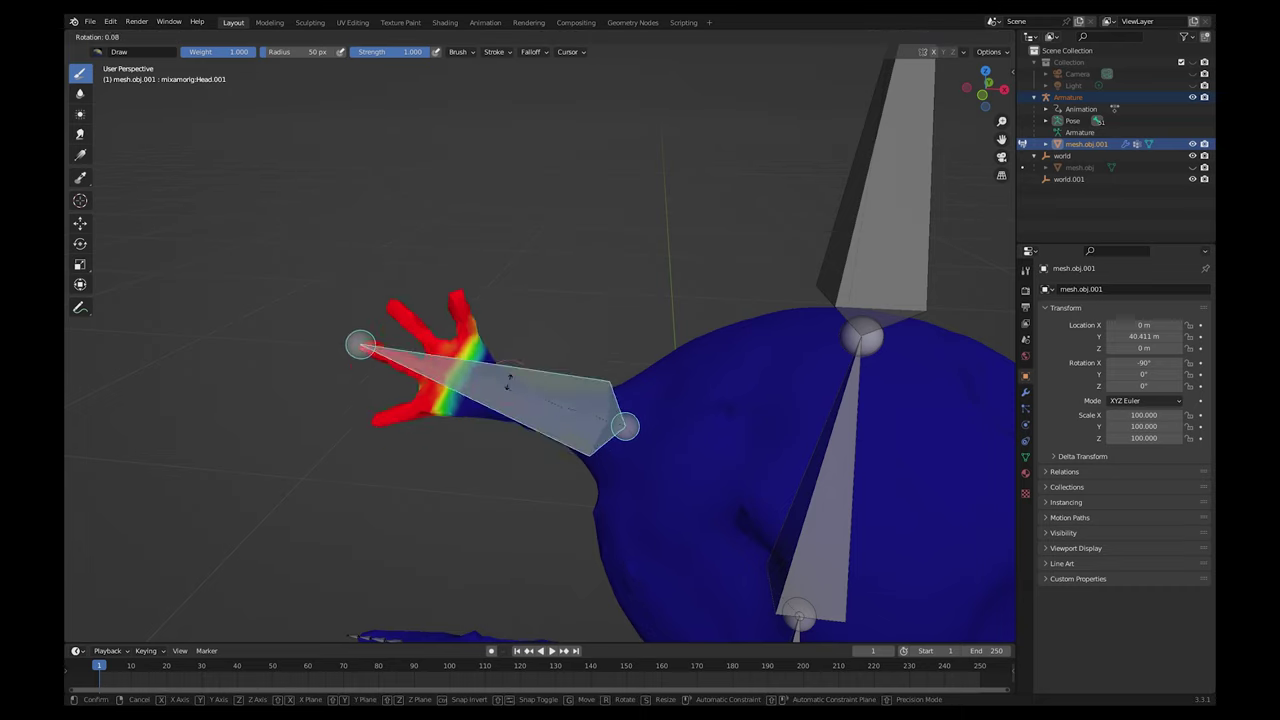
right_click(508, 374)
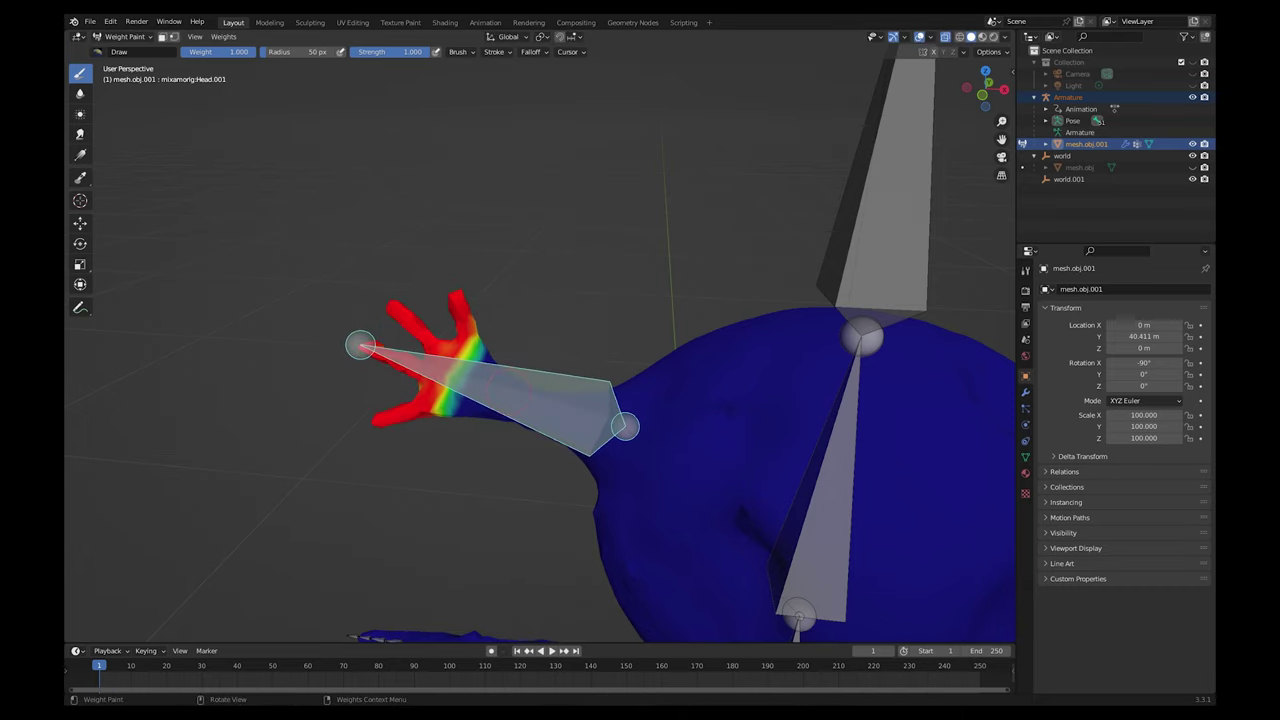
Set the brush weight to 0.740 and paint the lower palm and wrist on the front and back of the head's arm
click(218, 52)
text(.74)
key(Return)
mouse_move(477, 347)
mouse_down()
mouse_move(480, 390)
mouse_move(464, 408)
mouse_move(452, 394)
mouse_move(484, 347)
mouse_move(500, 352)
mouse_up()
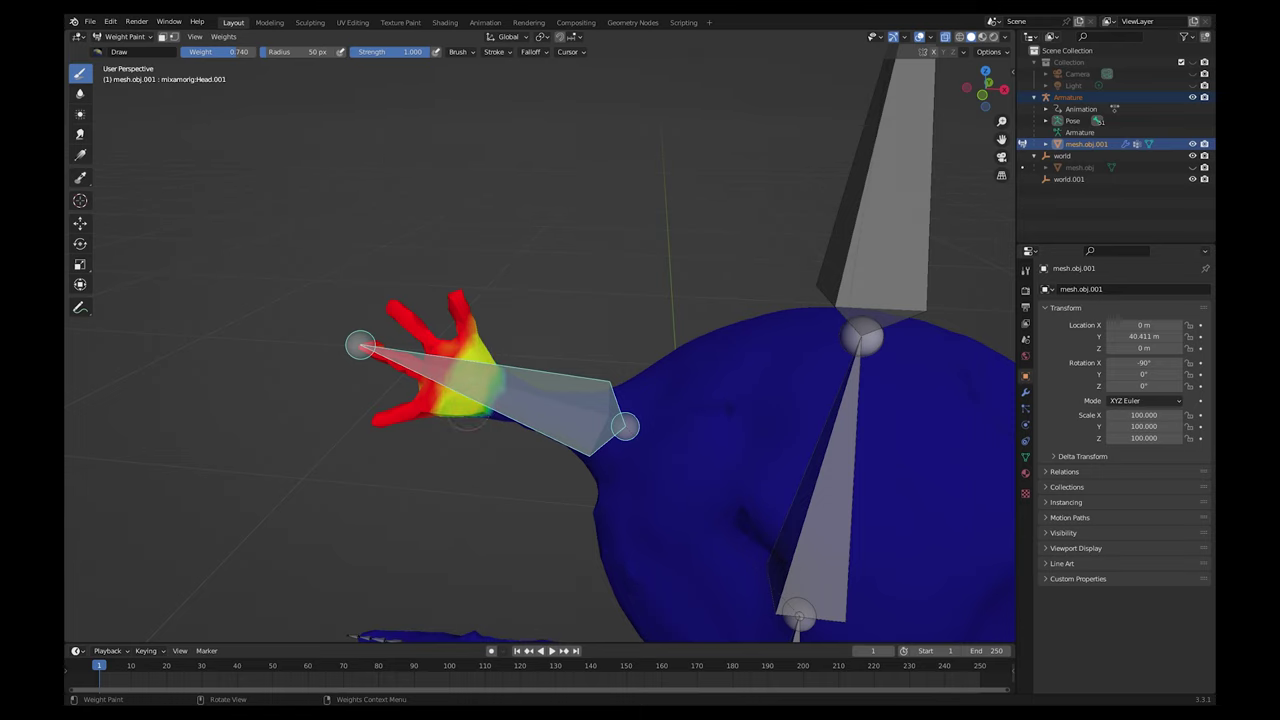
mouse_move(474, 419)
mouse_down()
mouse_move(496, 382)
mouse_move(492, 414)
mouse_up()
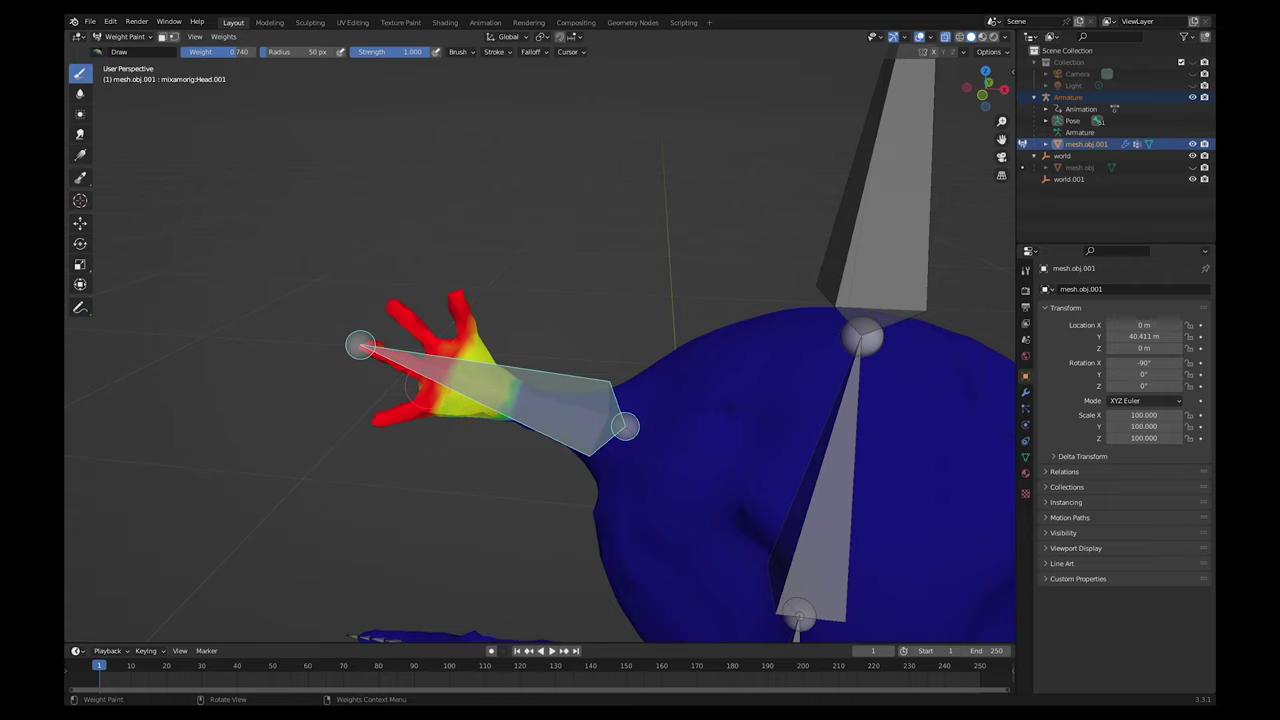
key(KP_1)
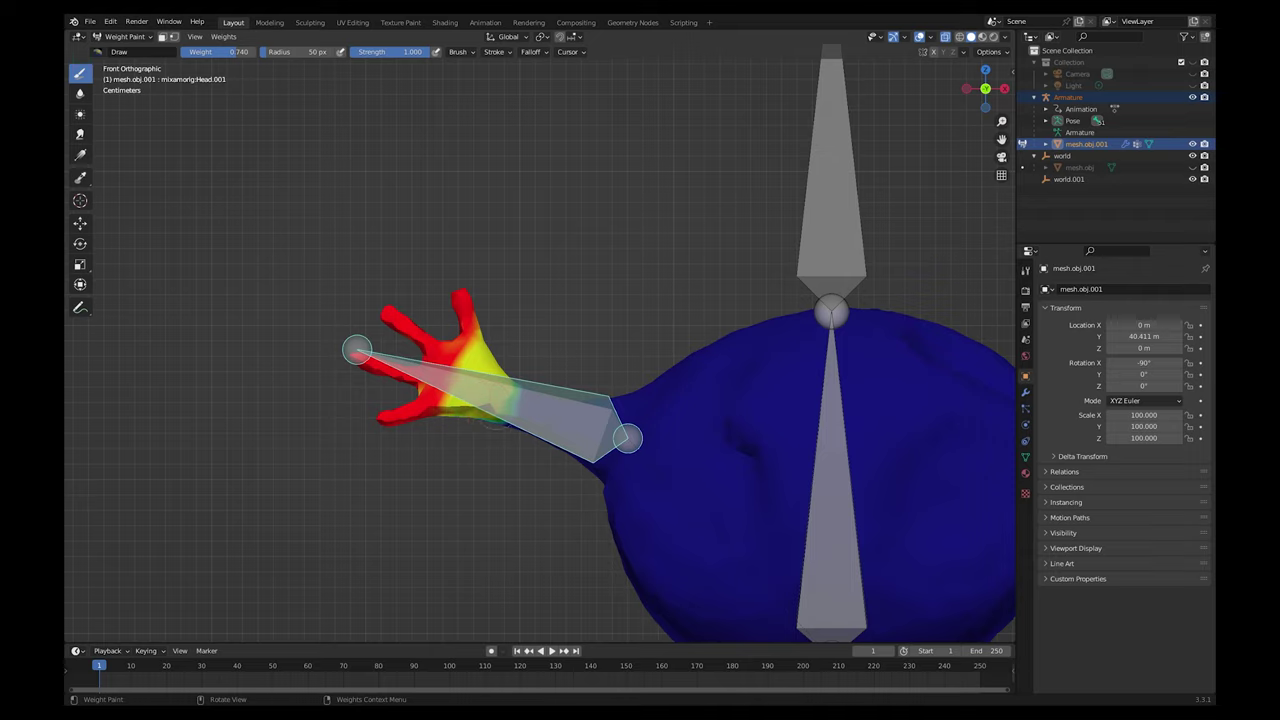
drag(502, 414, 520, 389)
key(ctrl+KP_1)
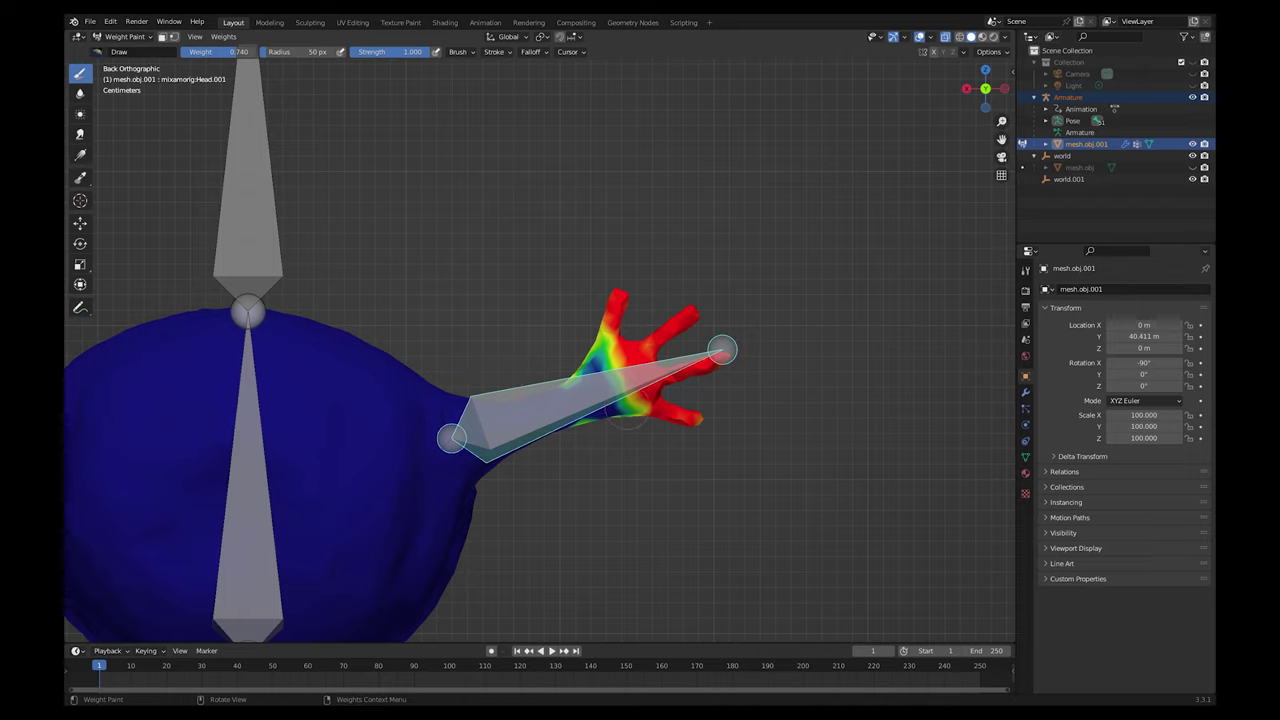
mouse_move(628, 415)
mouse_down()
mouse_move(606, 378)
mouse_move(616, 398)
mouse_move(590, 392)
mouse_move(586, 435)
mouse_up()
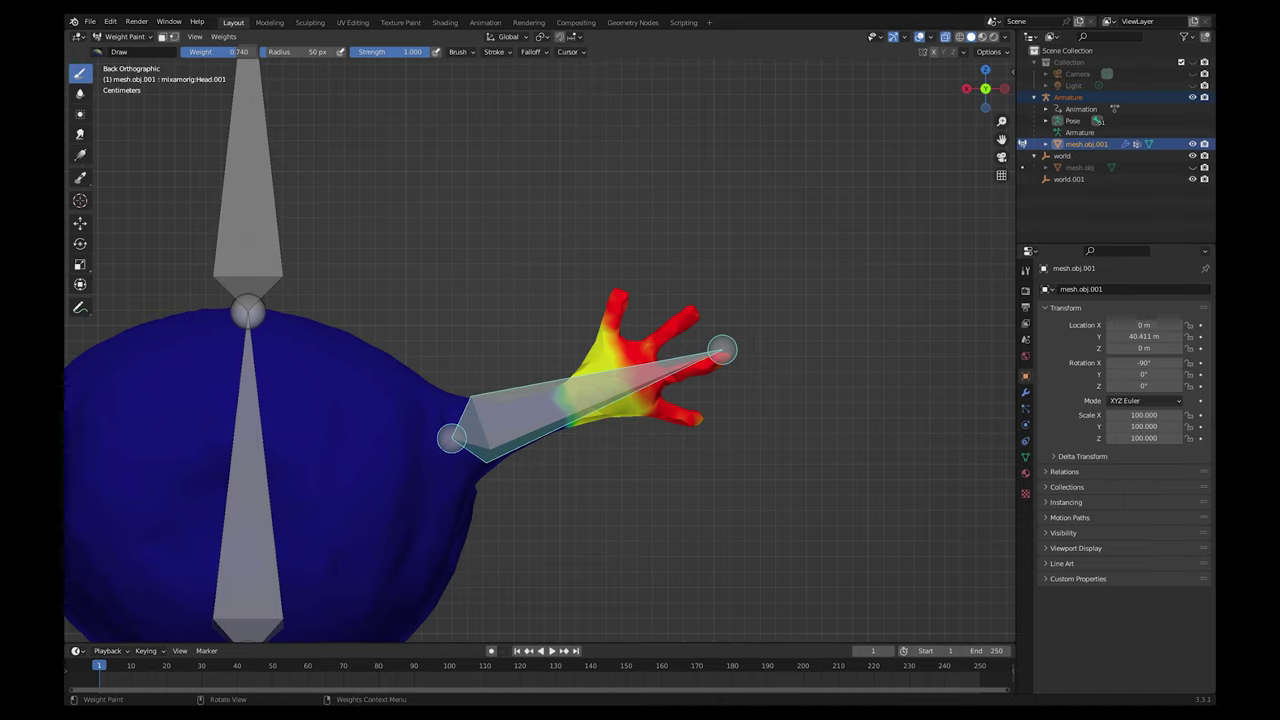
Set the brush weight to 0.330 and paint both sides of the forearm down to where it joins the head
click(234, 52)
key(Return)
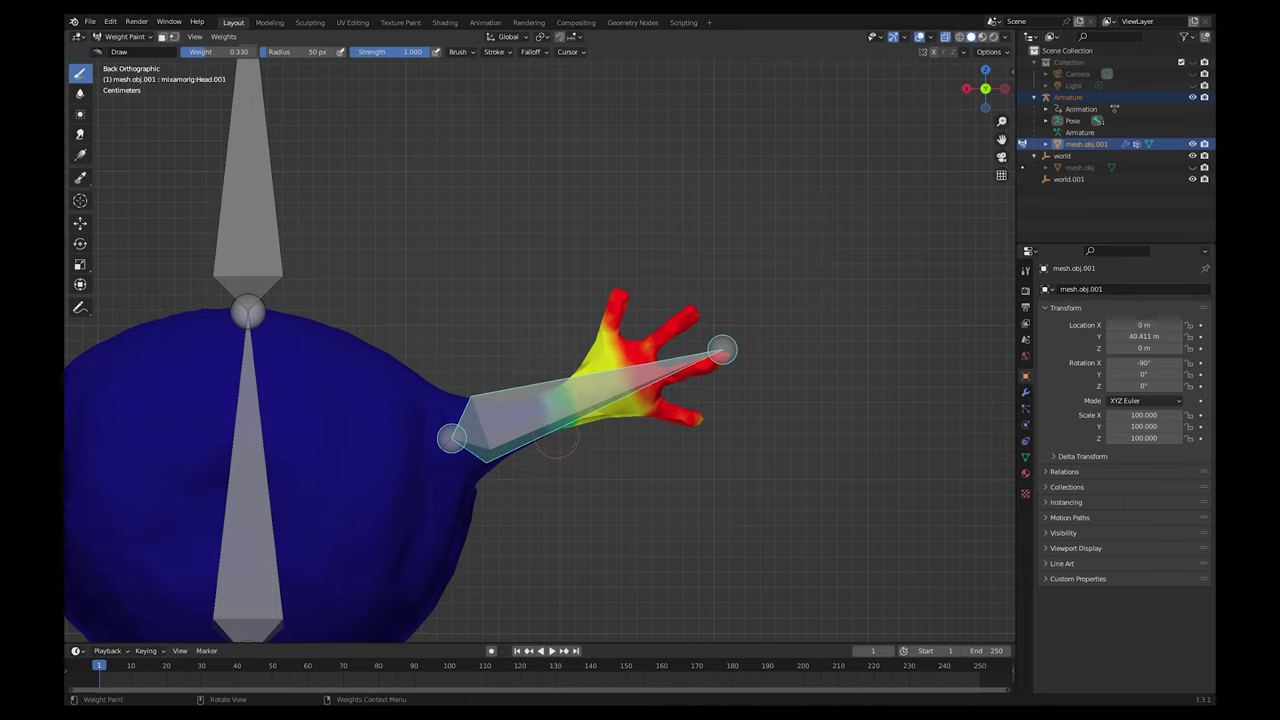
mouse_move(556, 437)
mouse_down()
mouse_move(516, 377)
mouse_move(518, 438)
mouse_move(497, 432)
mouse_move(482, 458)
mouse_move(464, 416)
mouse_move(494, 478)
mouse_up()
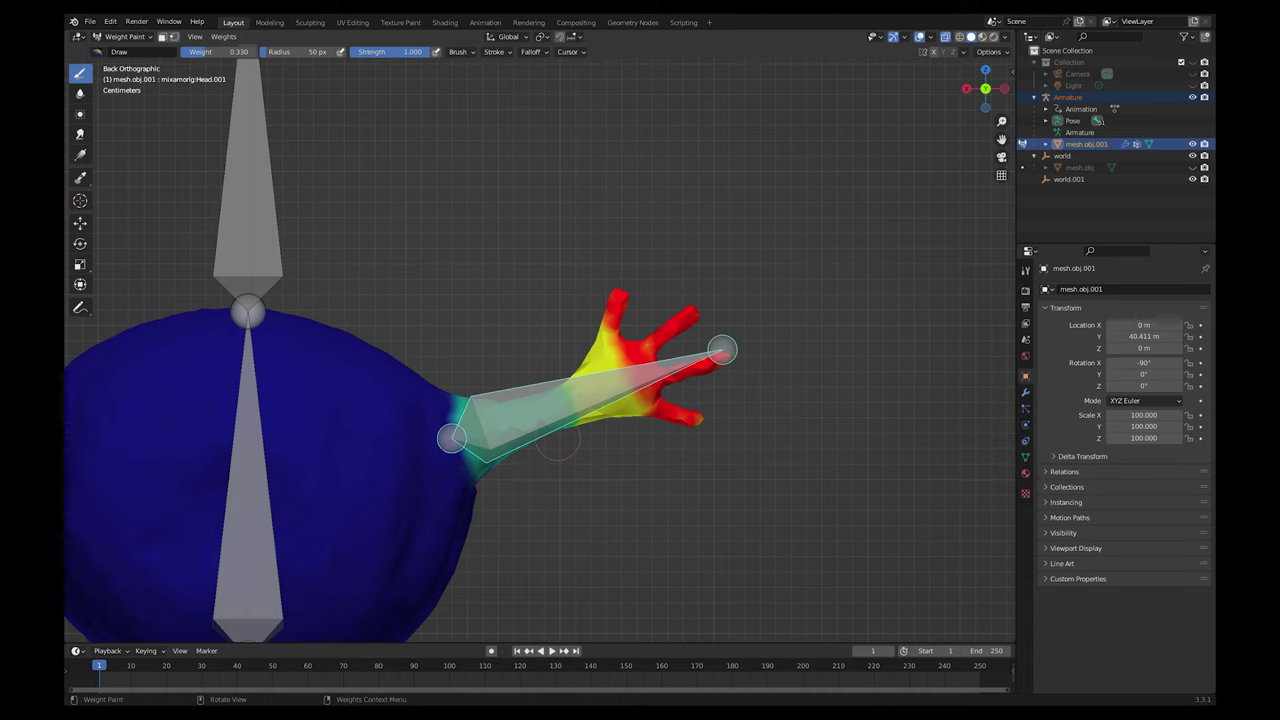
key(KP_1)
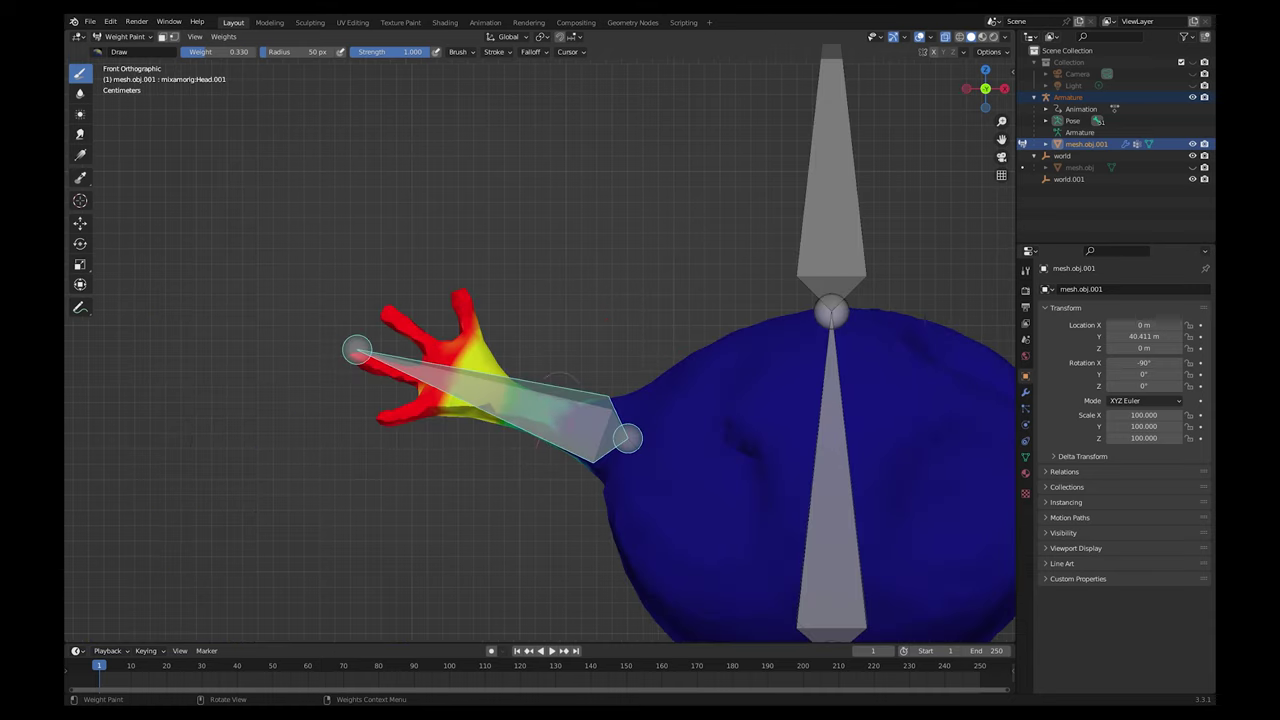
mouse_move(560, 394)
mouse_down()
mouse_move(577, 440)
mouse_move(601, 392)
mouse_move(607, 449)
mouse_up()
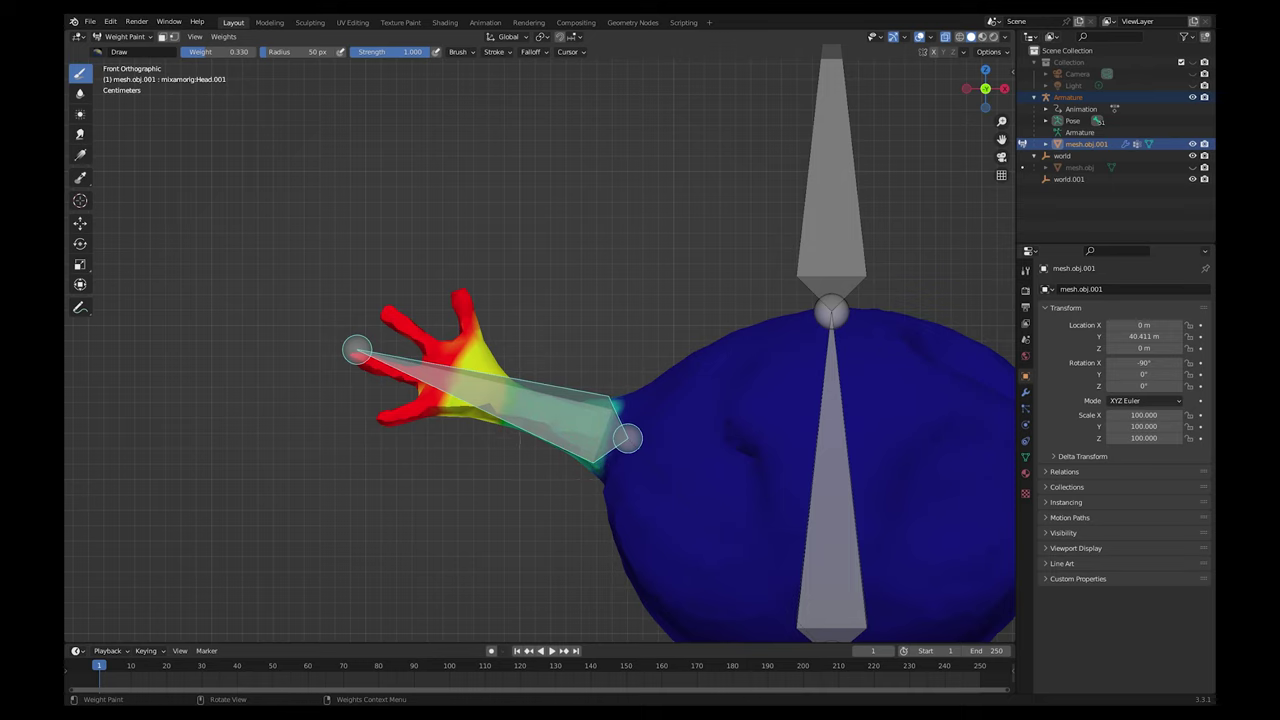
Blur the weights at the arm's base and test-rotate the Head.001 bone freely, restoring its pose
click(80, 92)
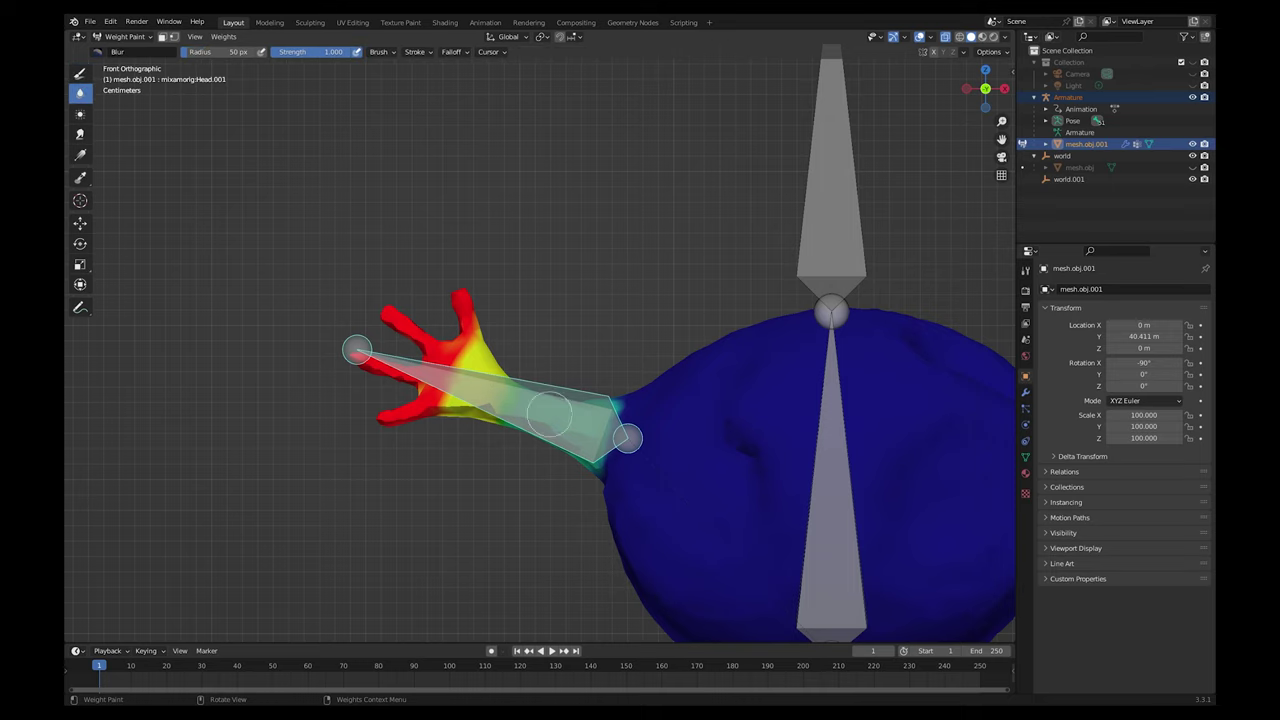
mouse_move(590, 443)
mouse_down()
mouse_move(590, 462)
mouse_move(619, 408)
mouse_move(591, 491)
mouse_up()
key(r)
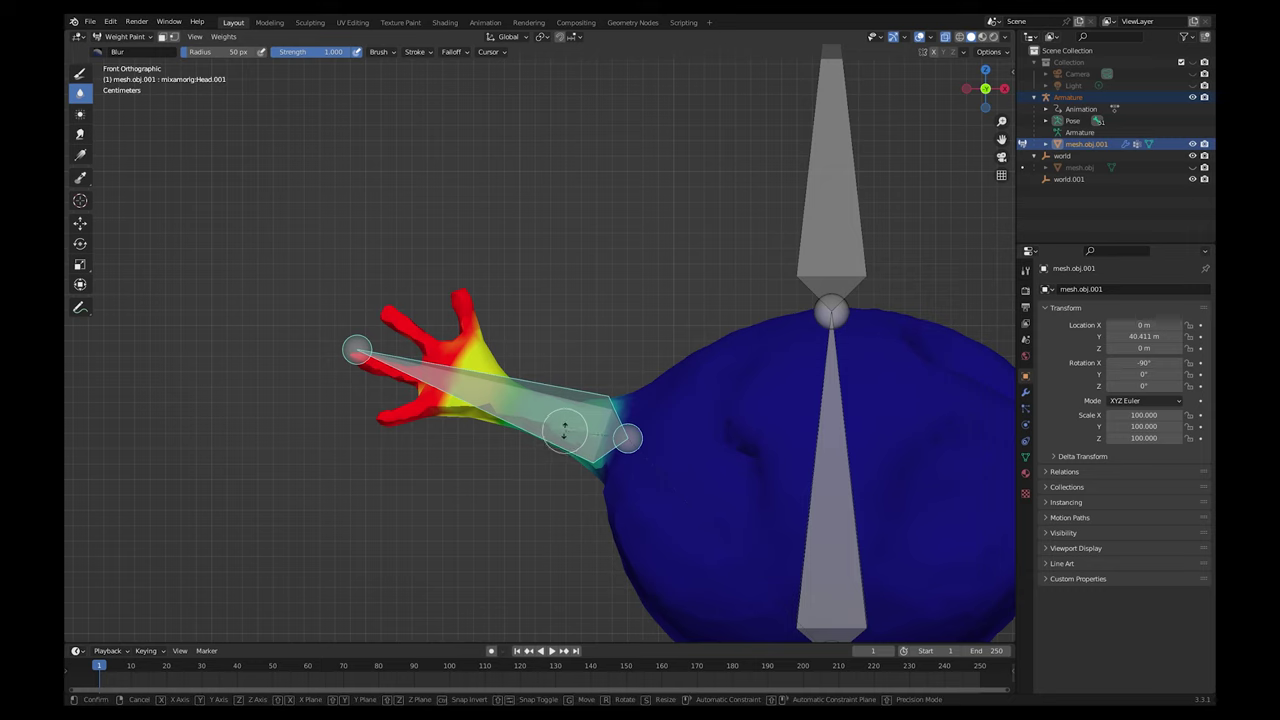
key(r)
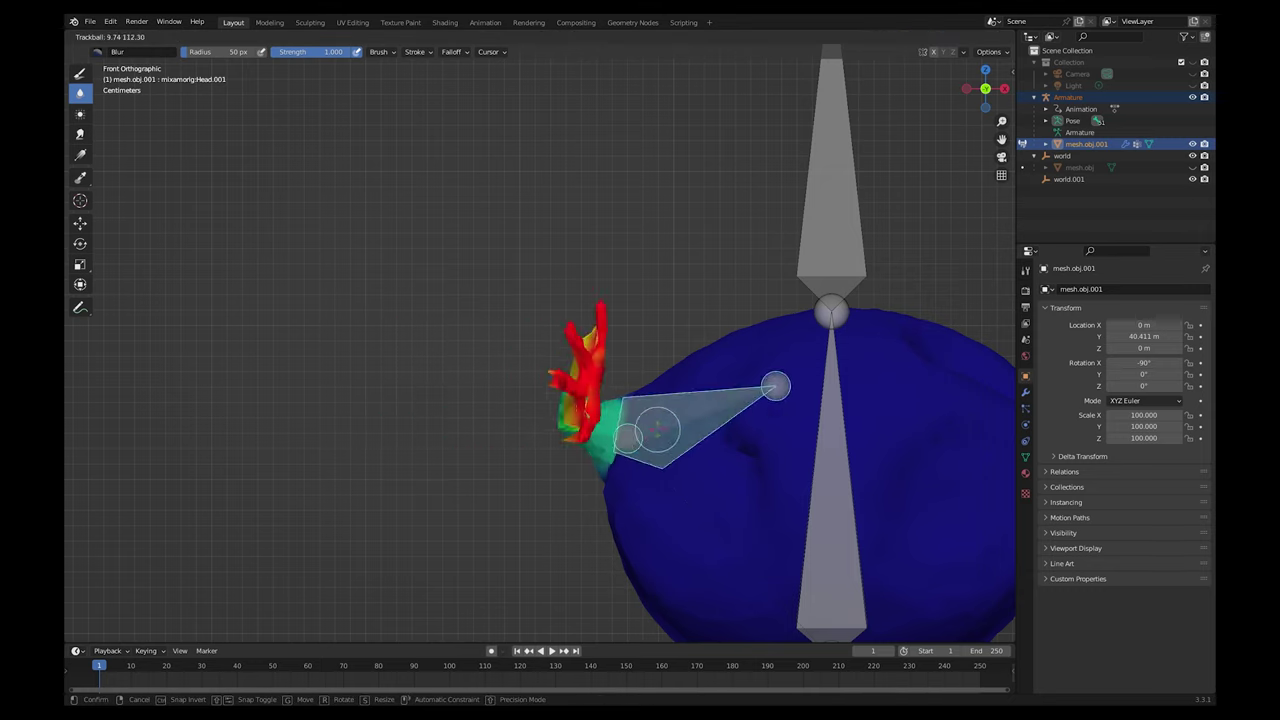
right_click(560, 418)
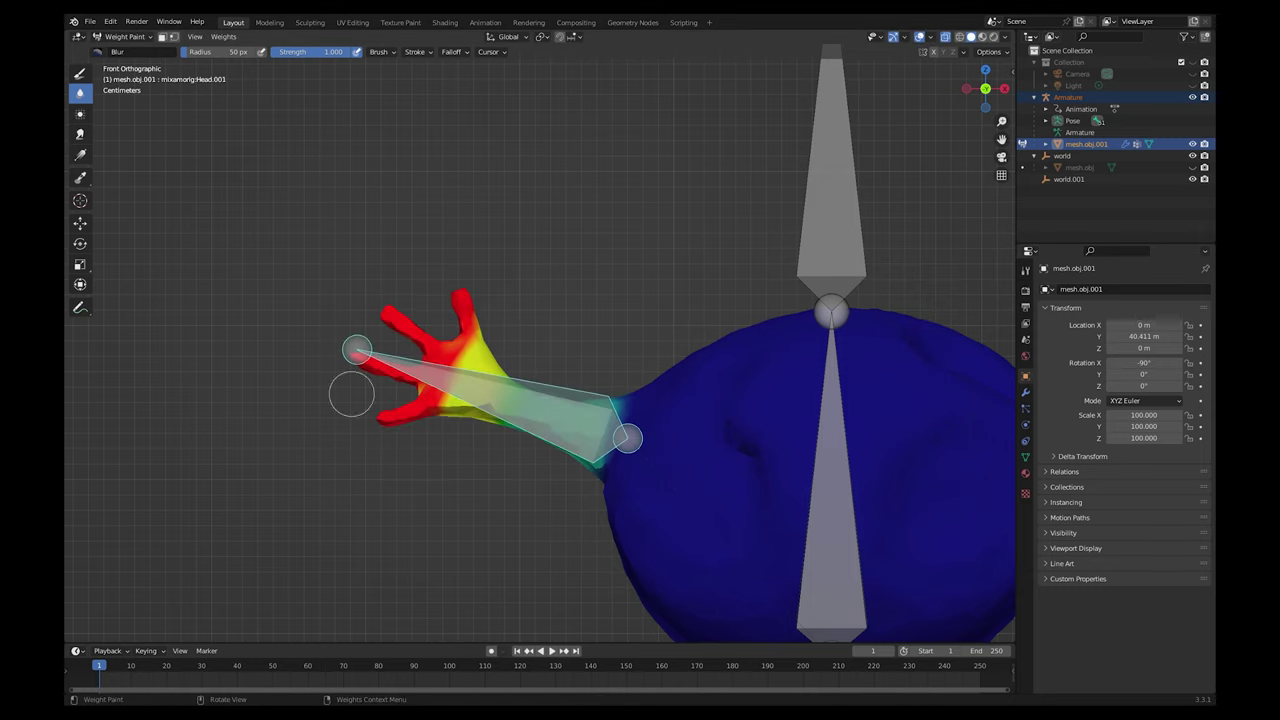
Paint the front of the palm up to the finger bases with the Draw brush at weight 0.850
click(80, 74)
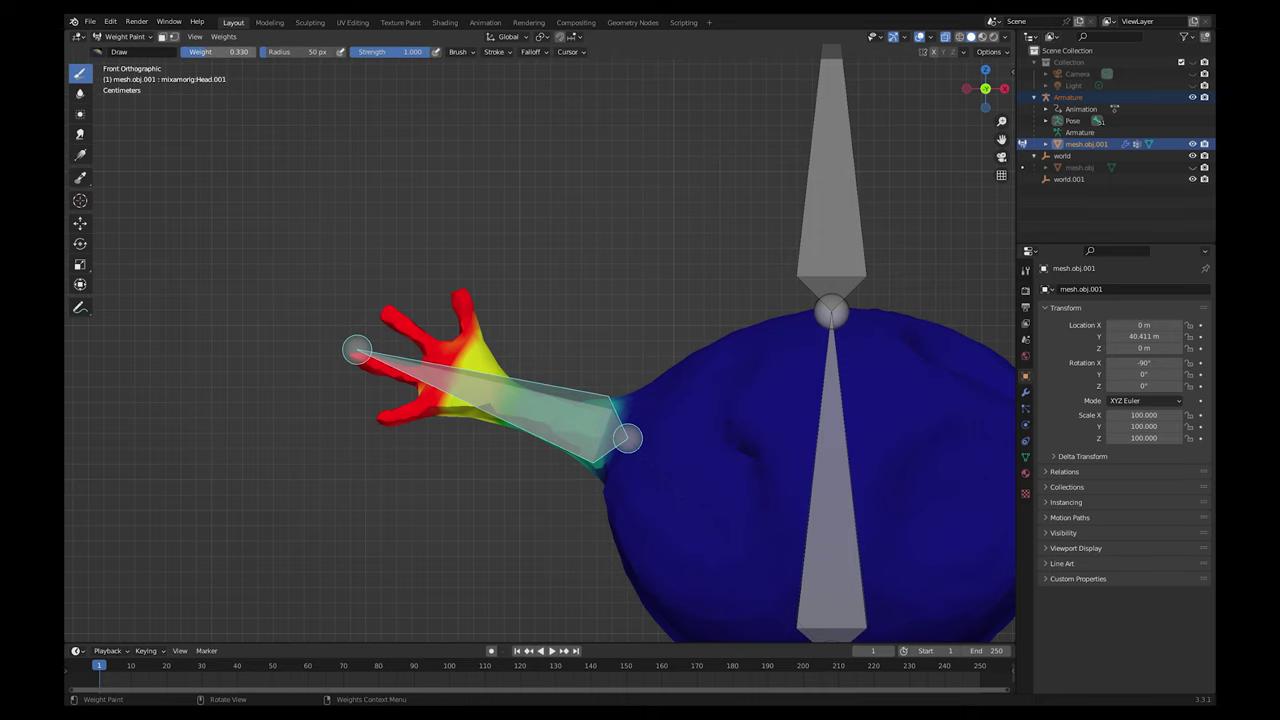
click(218, 52)
text(.85)
key(Return)
mouse_move(464, 328)
mouse_down()
mouse_move(458, 376)
mouse_move(480, 376)
mouse_up()
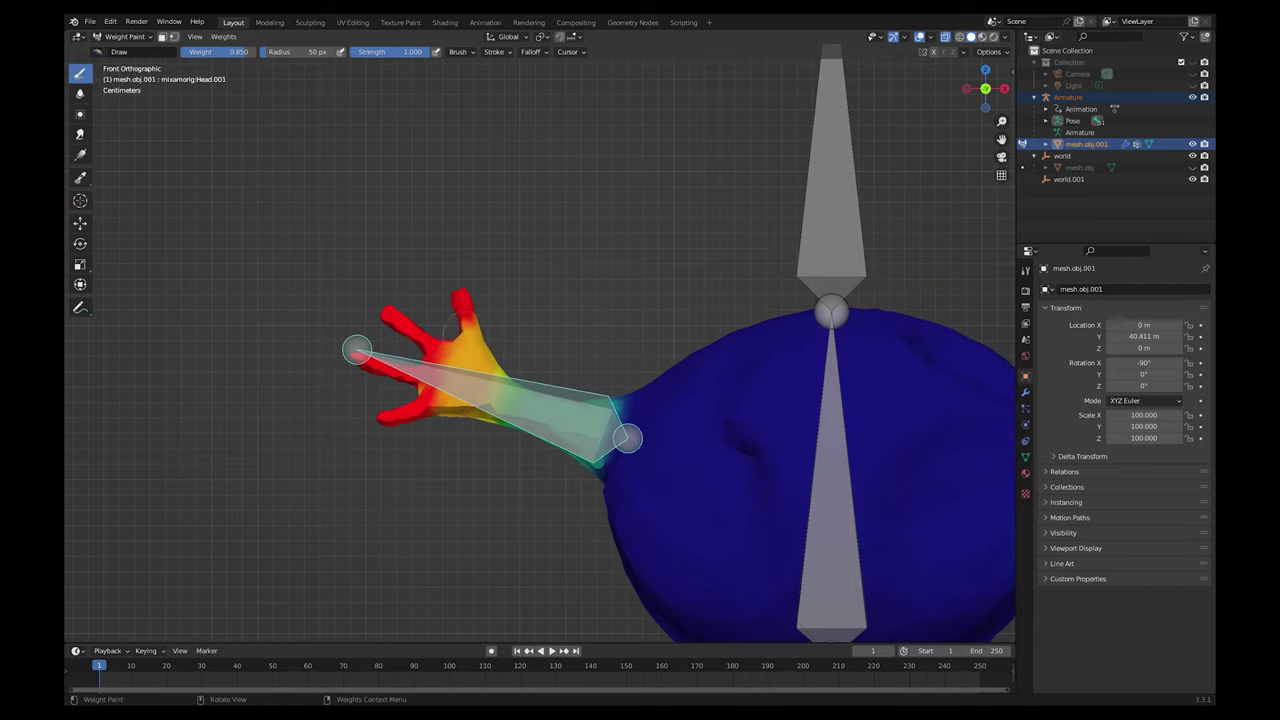
mouse_move(440, 390)
mouse_down()
mouse_move(424, 384)
mouse_move(437, 368)
mouse_up()
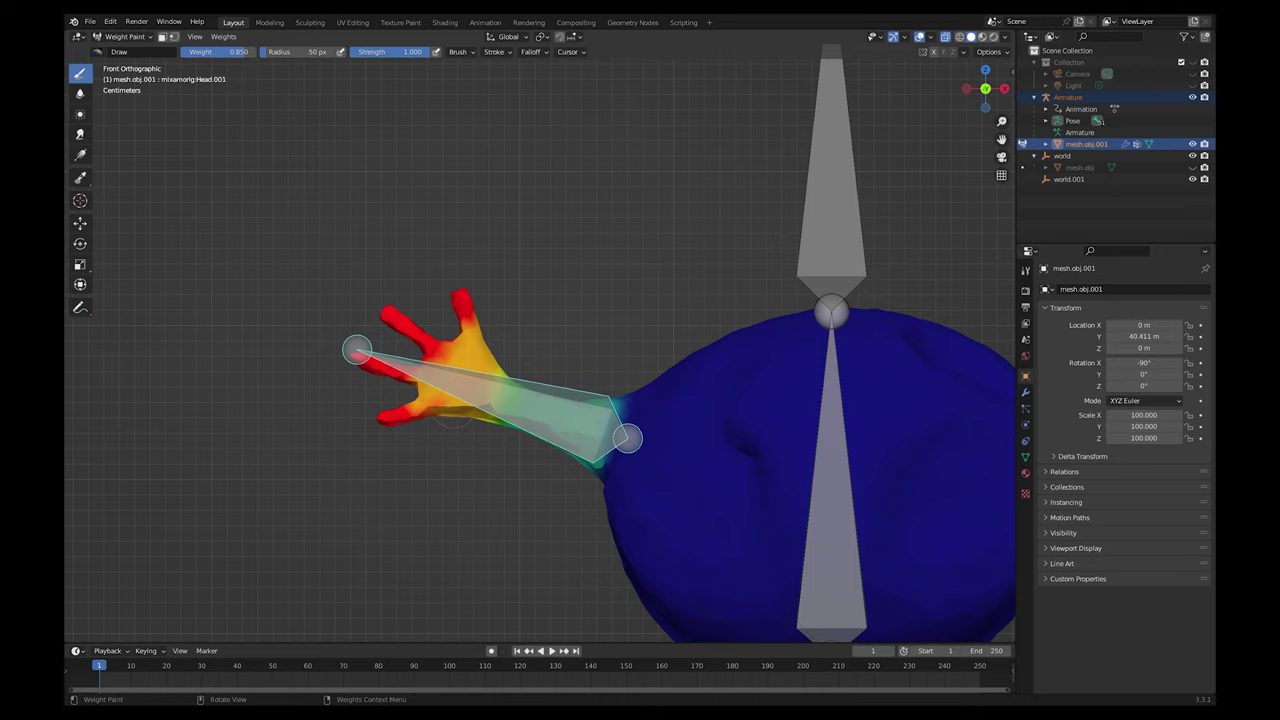
drag(436, 360, 446, 346)
Paint the back of the palm up to the finger bases with the same 0.850 weight
middle_drag(453, 399, 674, 389)
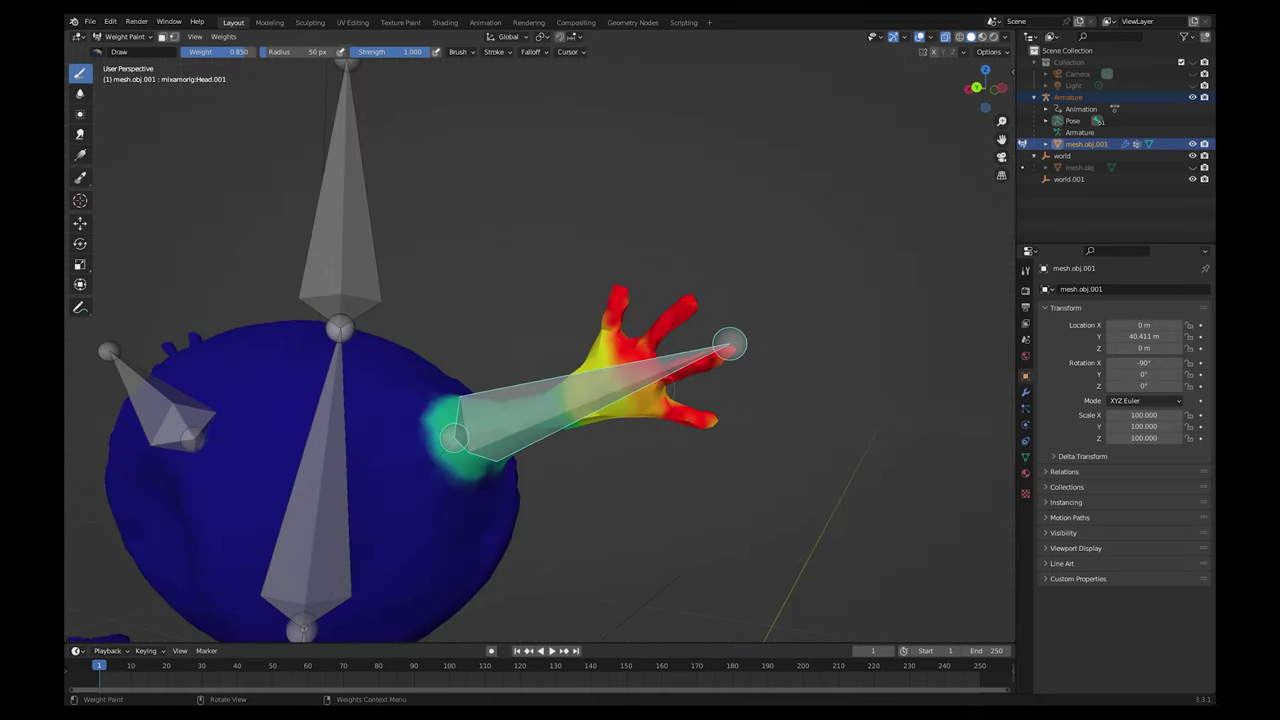
mouse_move(652, 376)
mouse_down()
mouse_move(592, 340)
mouse_move(638, 348)
mouse_move(594, 334)
mouse_up()
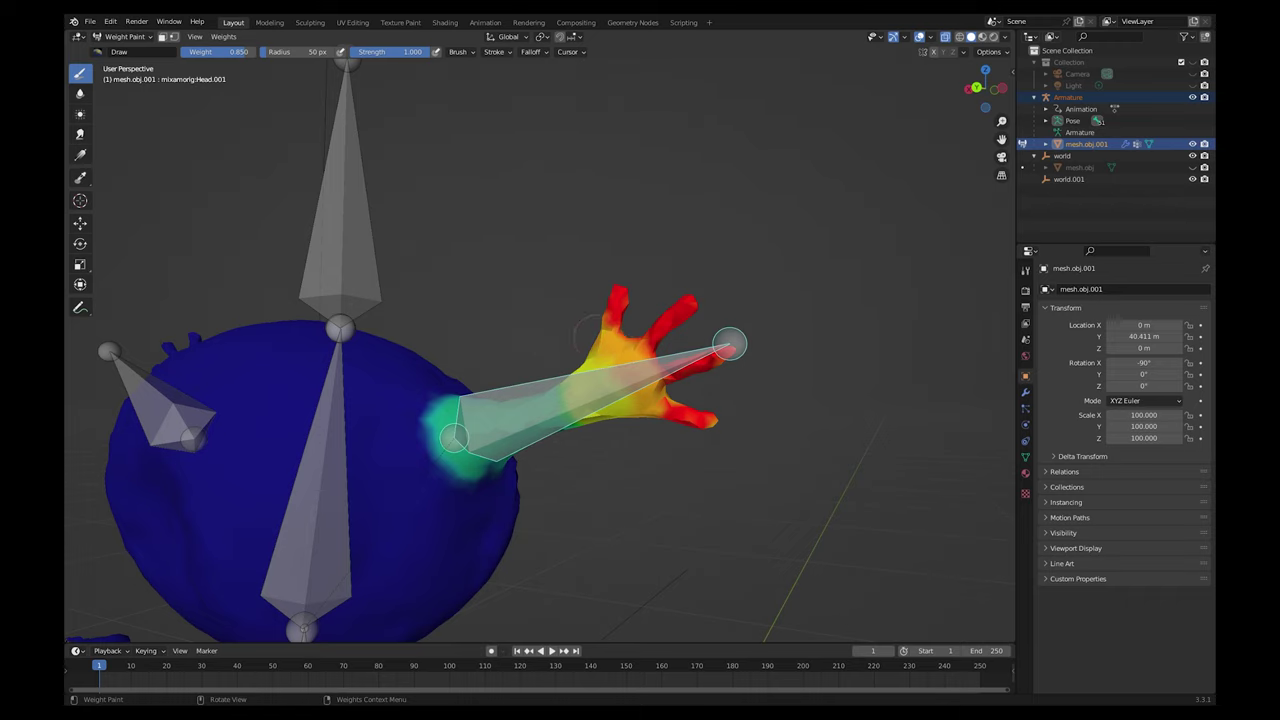
mouse_move(614, 391)
mouse_down()
mouse_move(601, 376)
mouse_move(621, 405)
mouse_up()
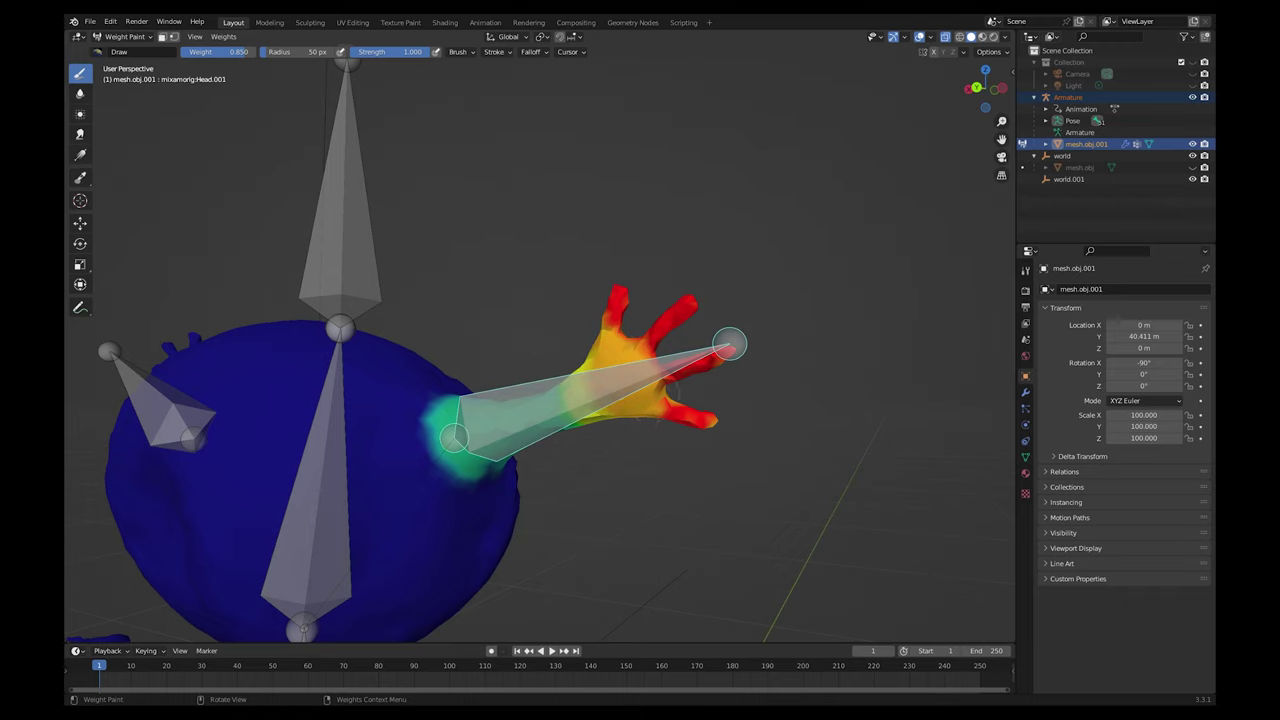
click(662, 393)
Set the brush weight to 0.330 and paint the four fingertips on the front of the hand
key(KP_3)
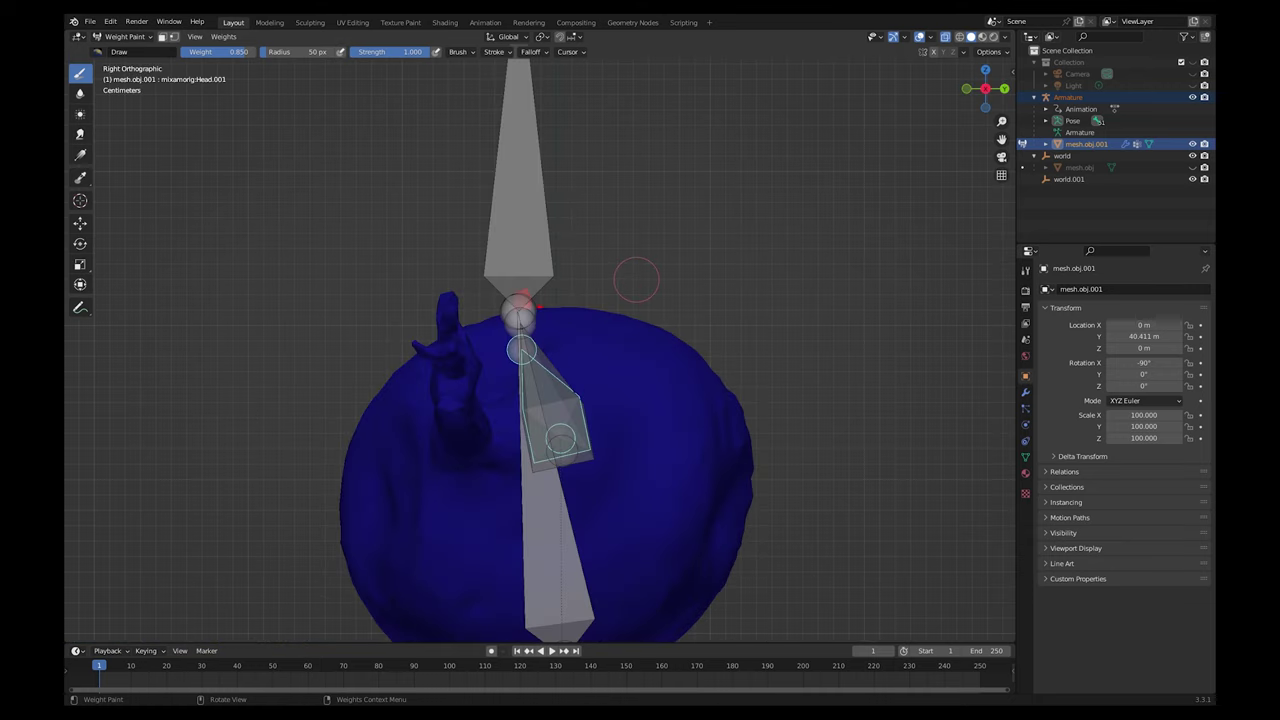
key(KP_7)
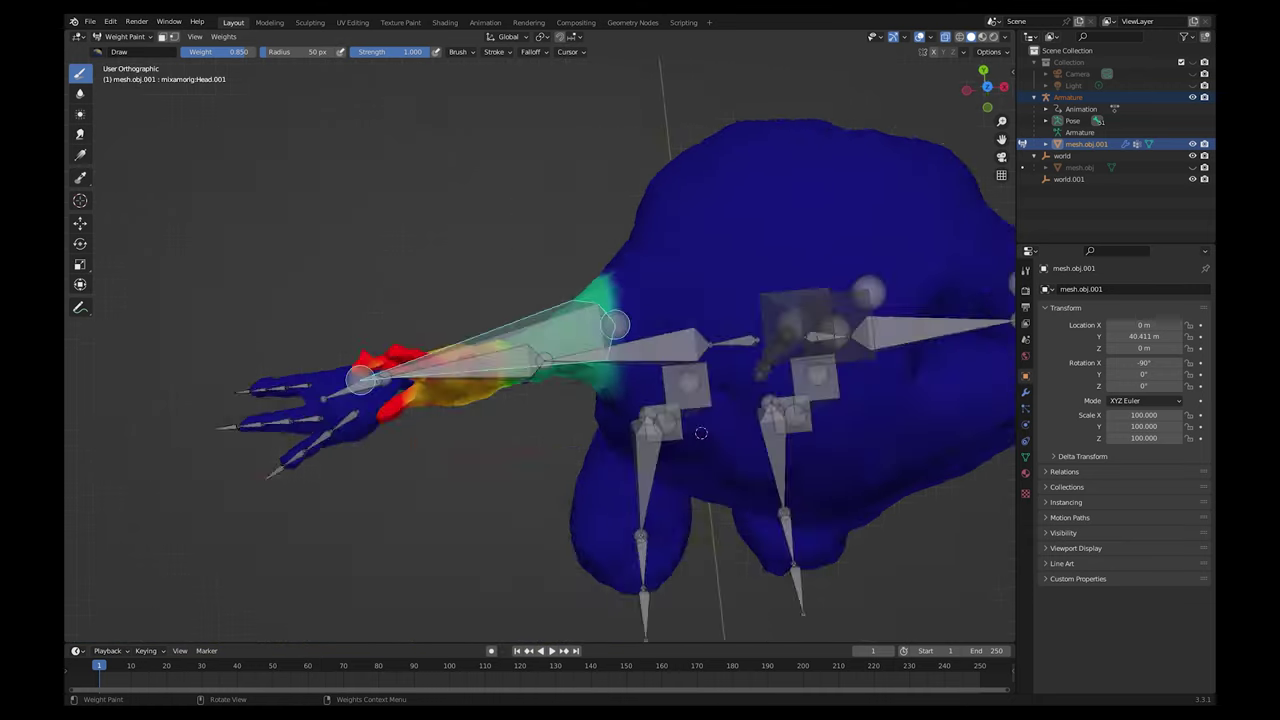
key(KP_1)
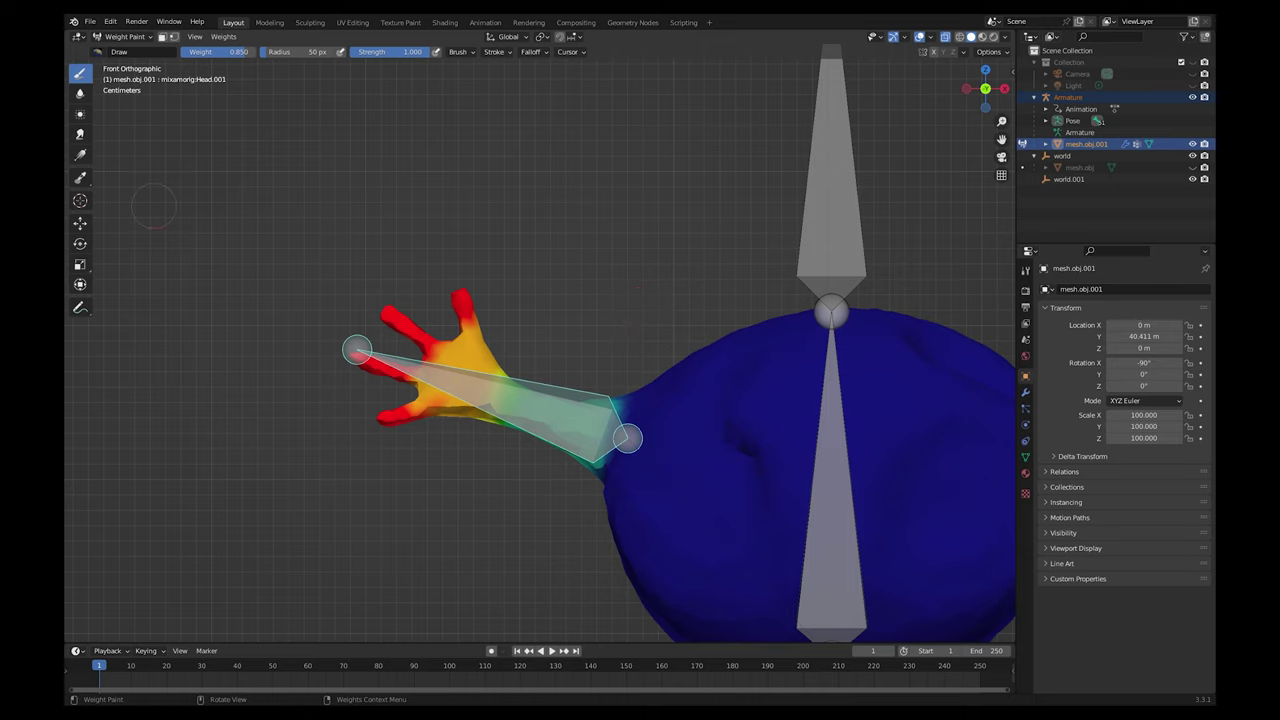
click(217, 52)
text(0.33)
key(Return)
drag(382, 309, 404, 326)
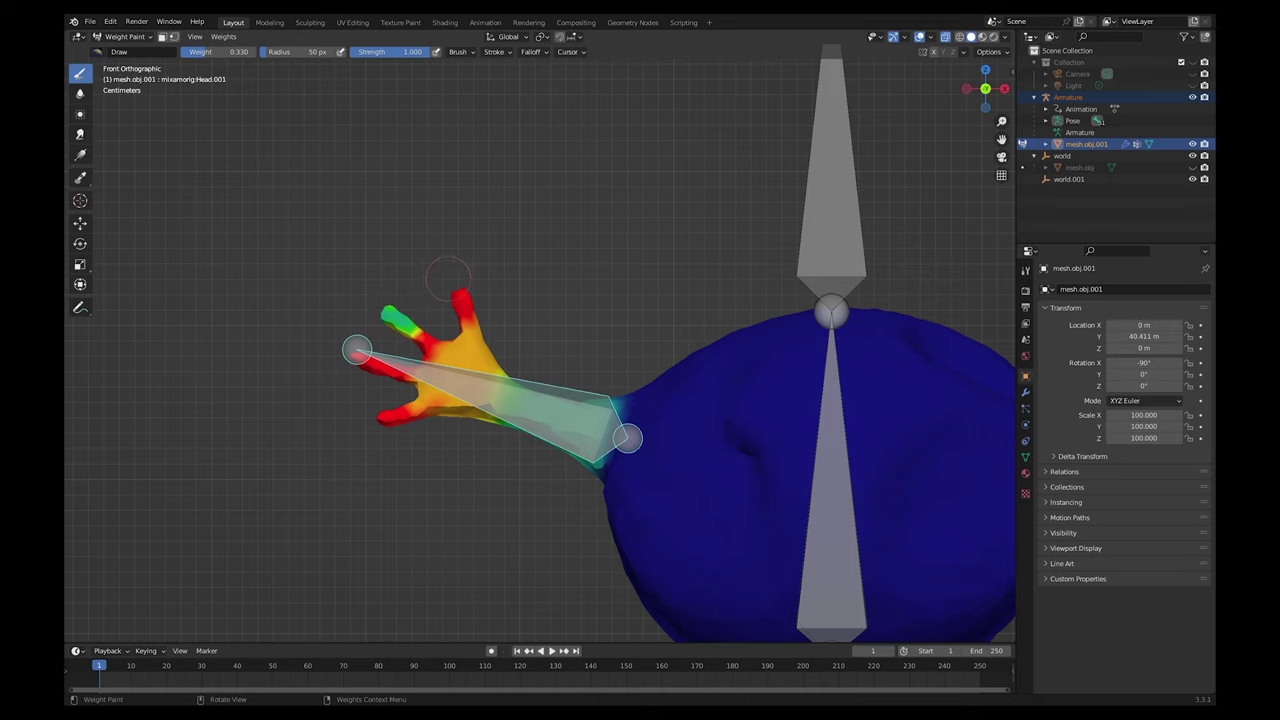
drag(455, 290, 459, 298)
drag(345, 357, 371, 366)
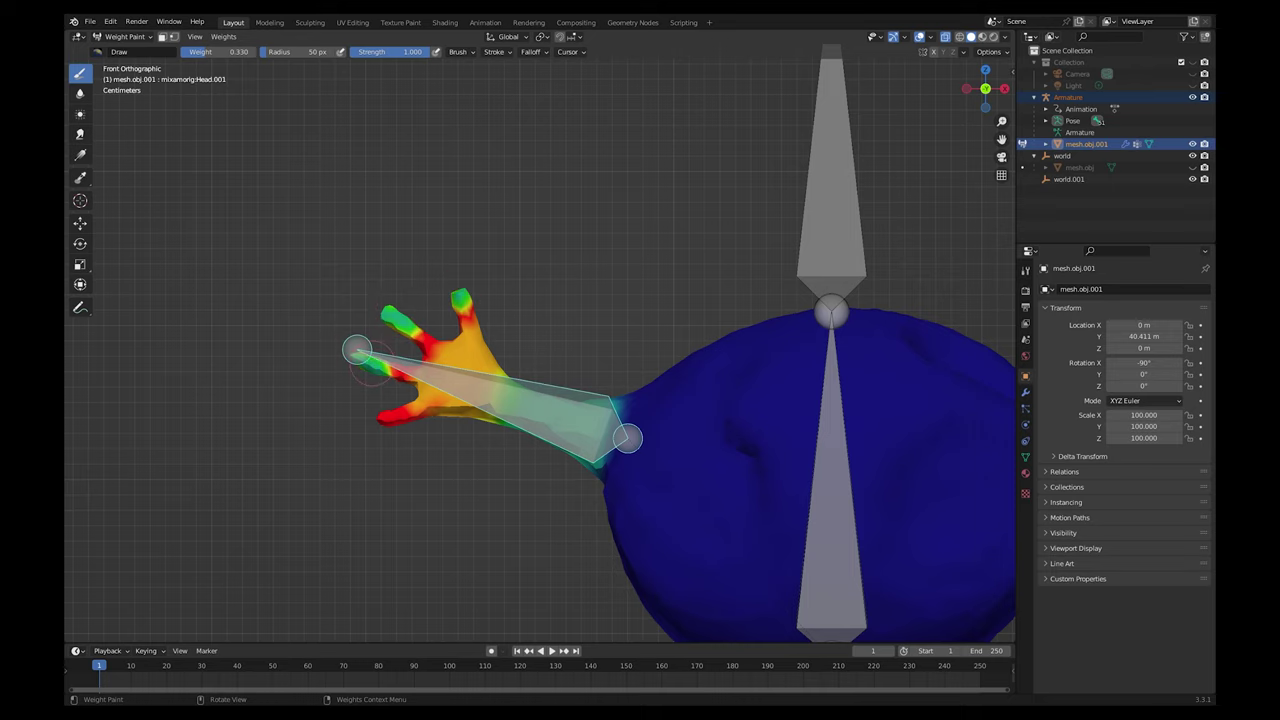
drag(376, 430, 393, 421)
Paint the four fingertips on the back of the hand with the same 0.330 weight
key(ctrl+KP_1)
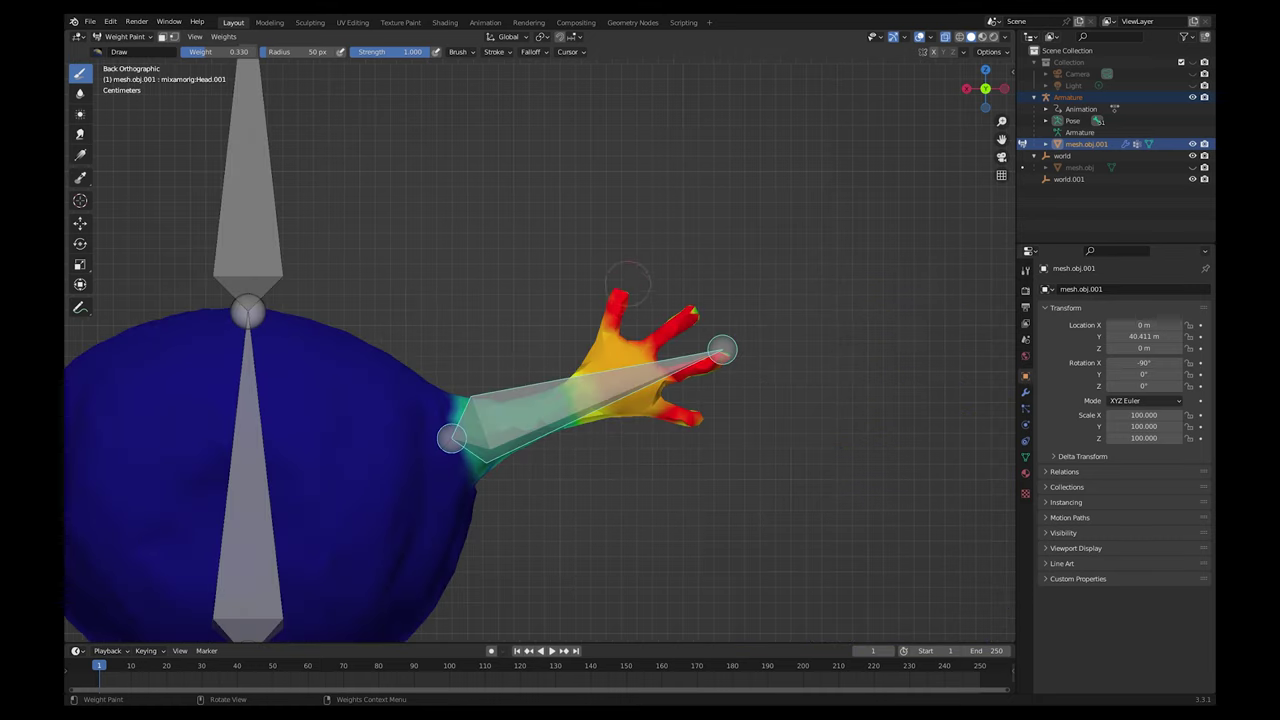
mouse_move(620, 281)
mouse_down()
mouse_move(617, 301)
mouse_move(695, 320)
mouse_move(706, 365)
mouse_up()
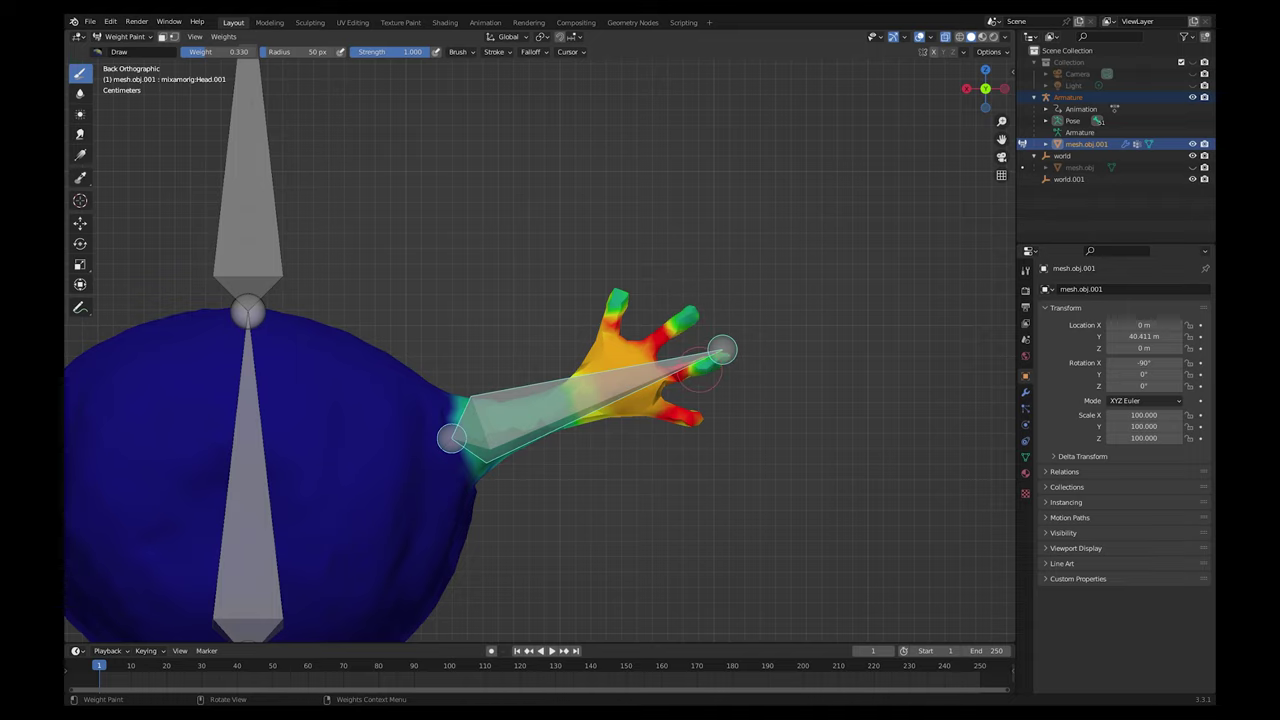
drag(706, 422, 684, 418)
Blur the weight transitions across the fingers, palm and wrist on the back and front of the hand
click(80, 93)
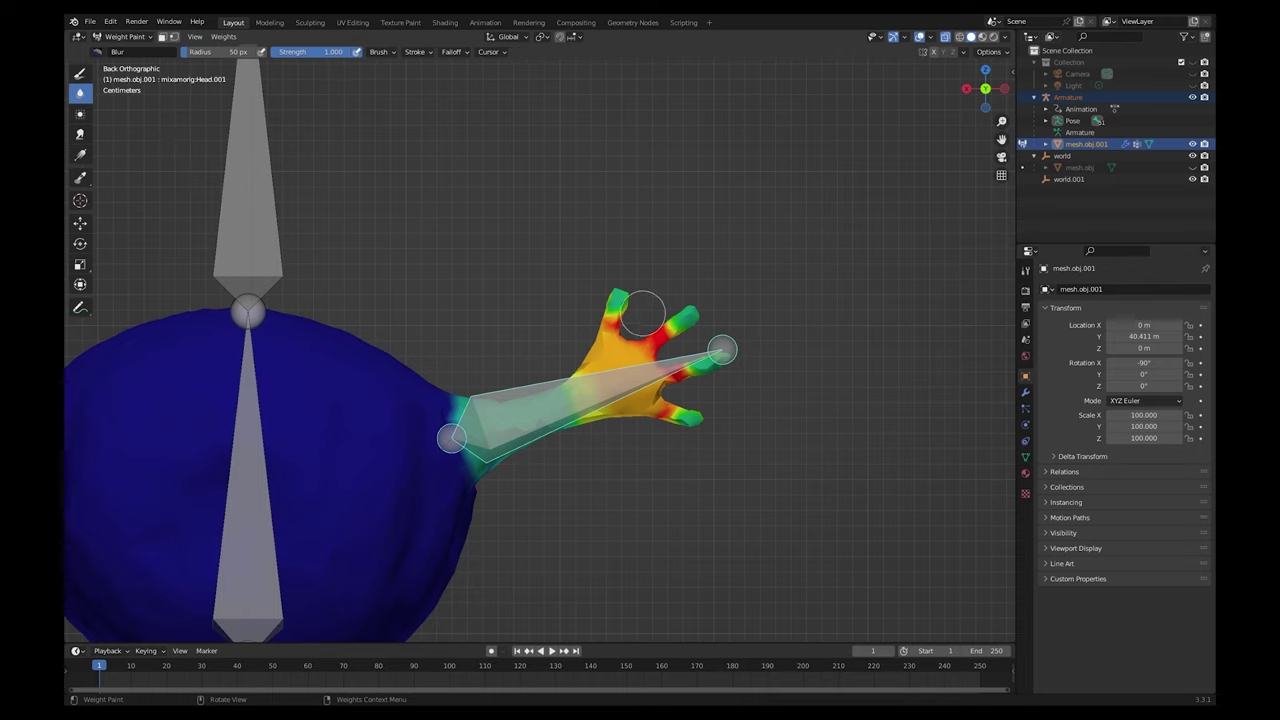
mouse_move(593, 335)
mouse_down()
mouse_move(674, 326)
mouse_move(668, 347)
mouse_move(694, 360)
mouse_move(664, 360)
mouse_move(664, 415)
mouse_move(650, 411)
mouse_up()
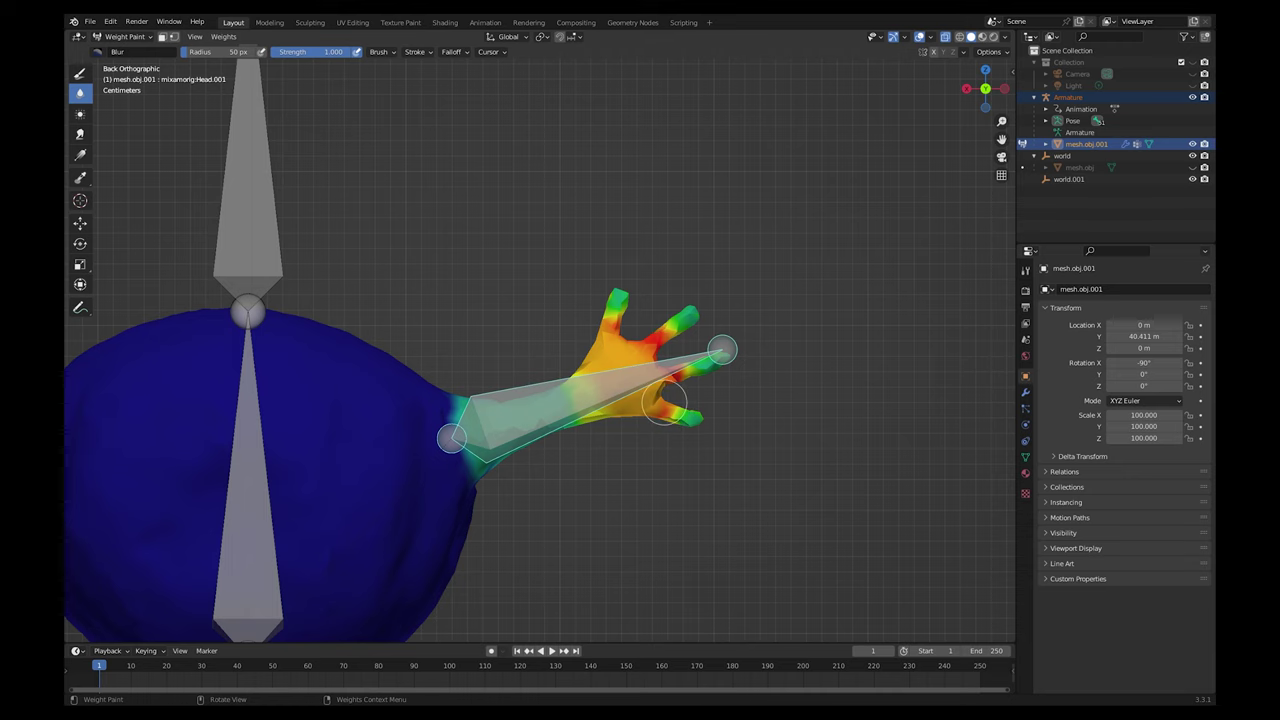
key(KP_1)
drag(440, 346, 401, 346)
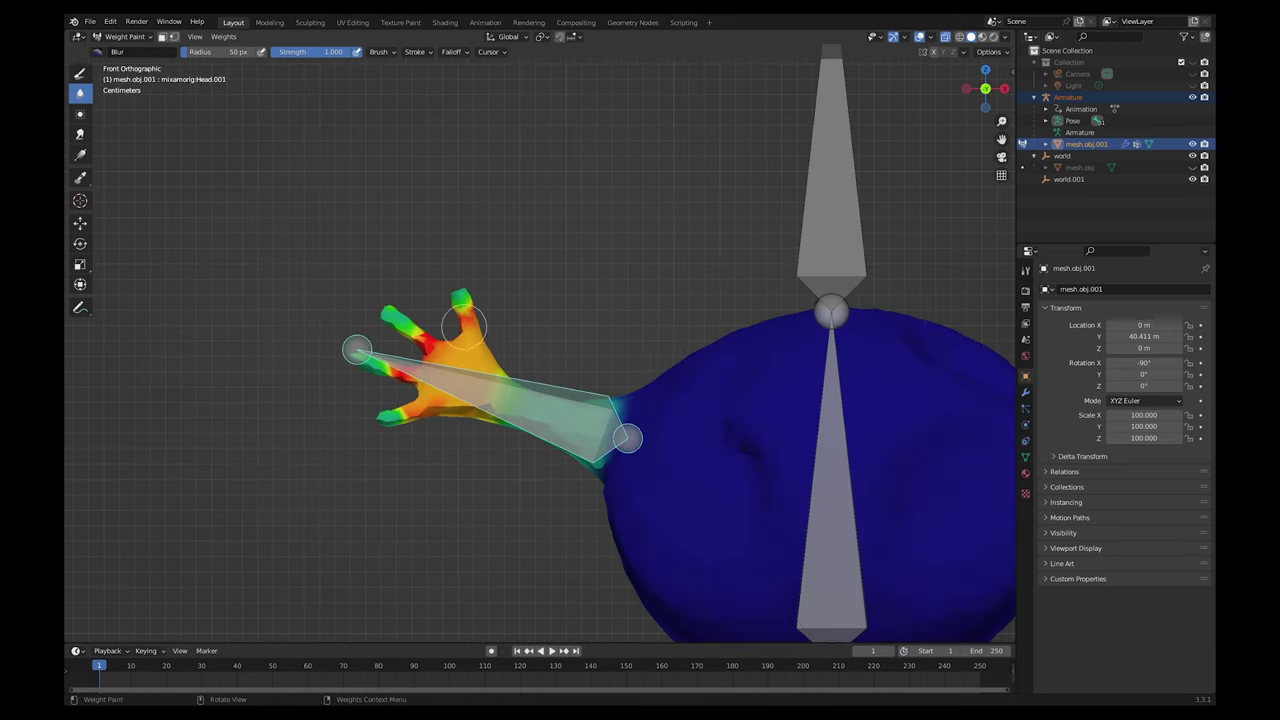
mouse_move(403, 414)
mouse_down()
mouse_move(417, 390)
mouse_move(394, 398)
mouse_up()
mouse_move(494, 380)
mouse_down()
mouse_move(487, 412)
mouse_move(515, 417)
mouse_move(498, 401)
mouse_move(508, 414)
mouse_up()
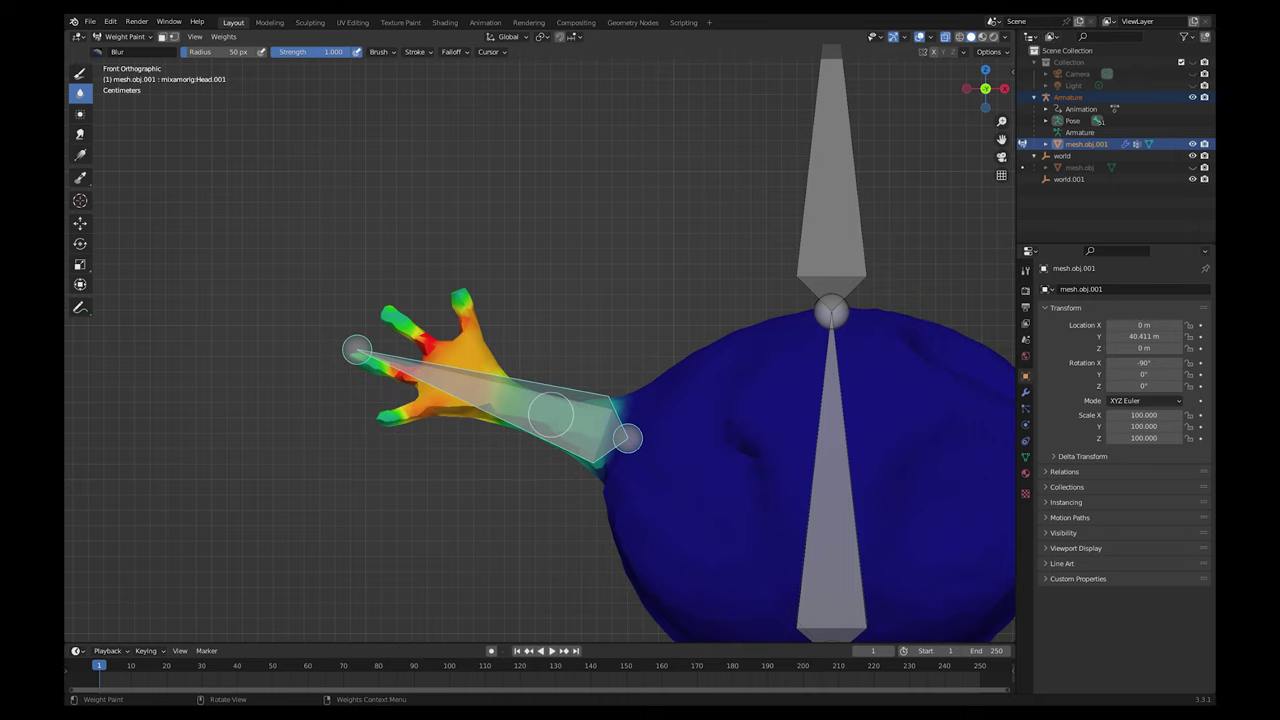
Test-rotate the extra arm's bone to check how the hand and forearm deform, and cancel the rotation
key(r)
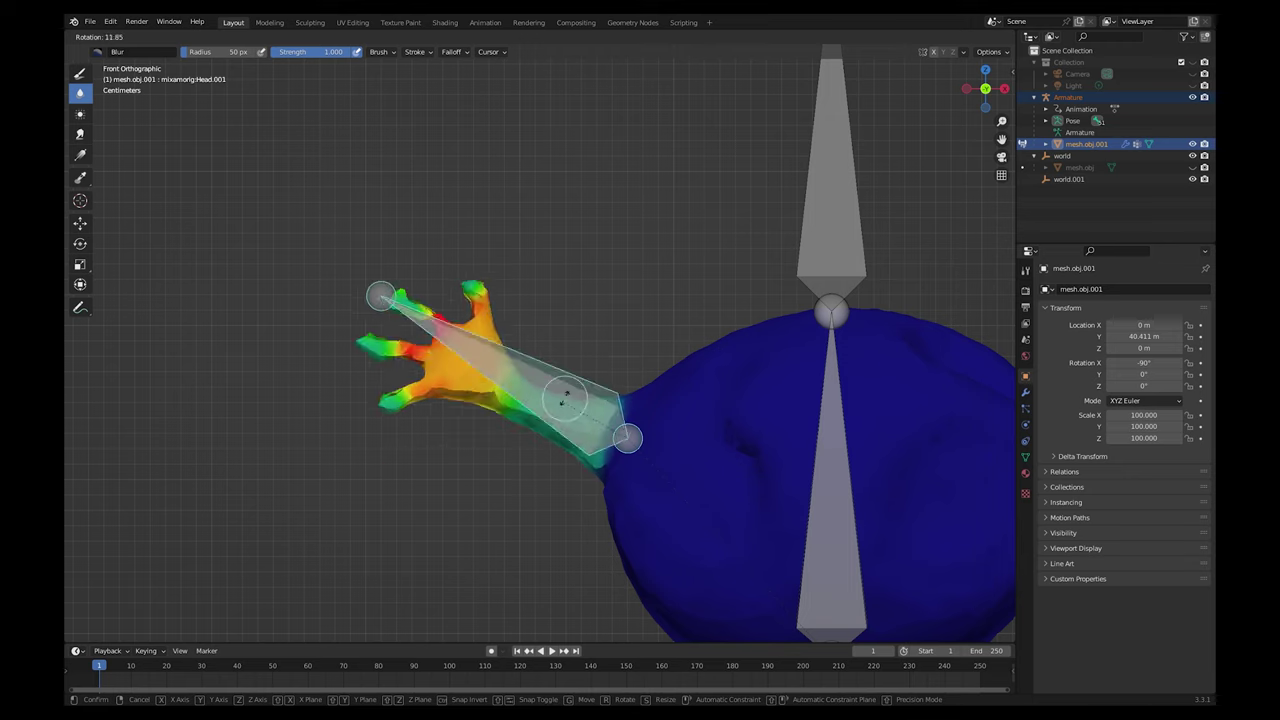
right_click(551, 414)
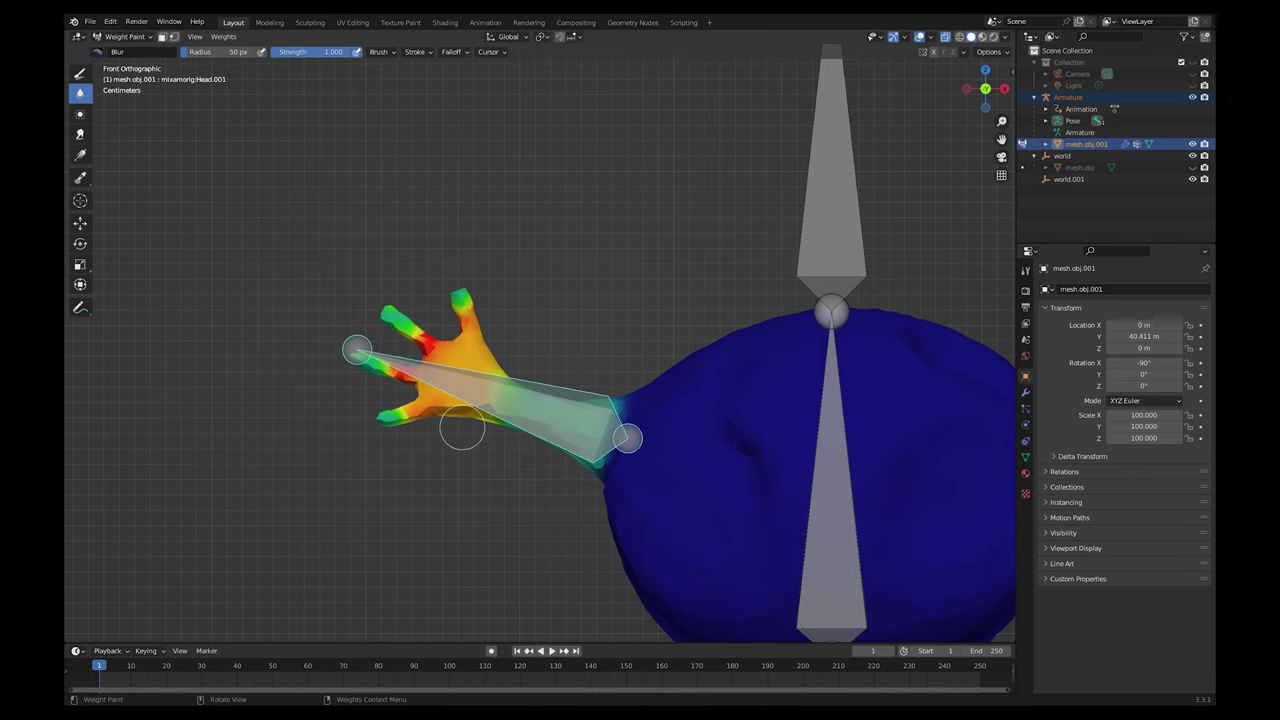
scroll(462, 427, up, 1)
Set the Draw brush weight to 1.000 and paint the four fingers on the front of the hand
click(80, 74)
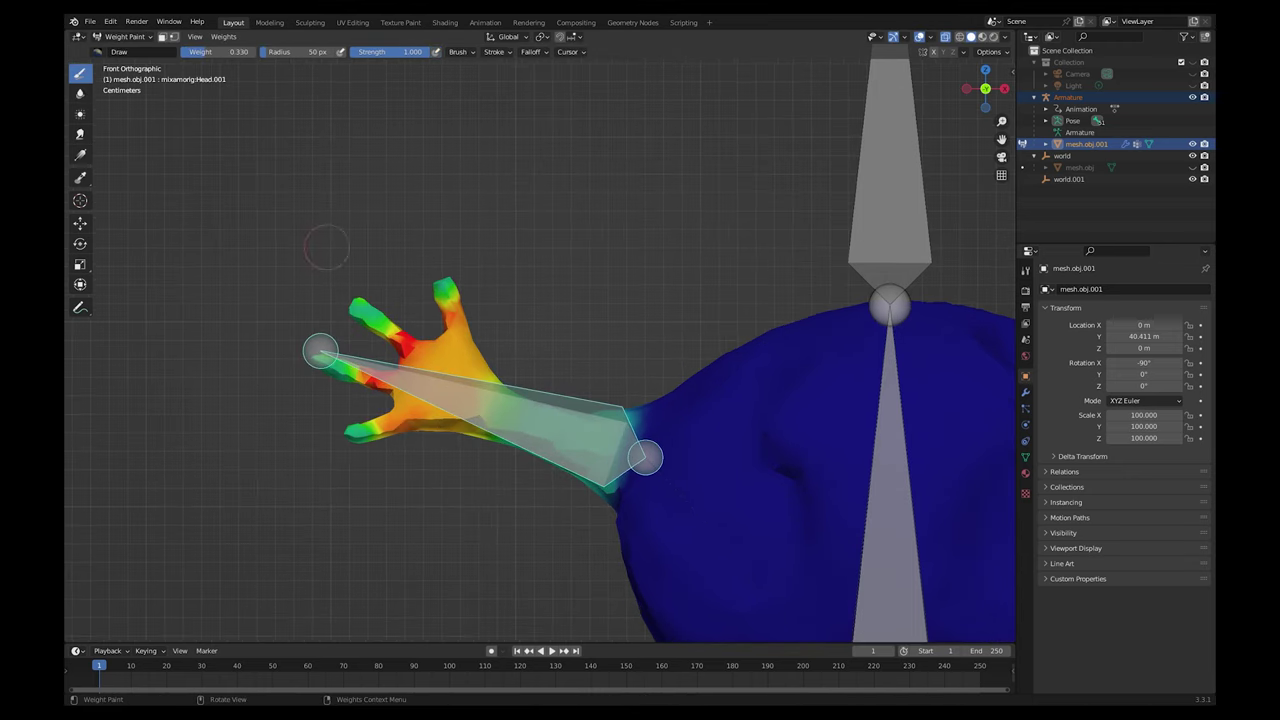
mouse_move(333, 372)
middle_down()
mouse_move(366, 371)
mouse_move(352, 379)
middle_up()
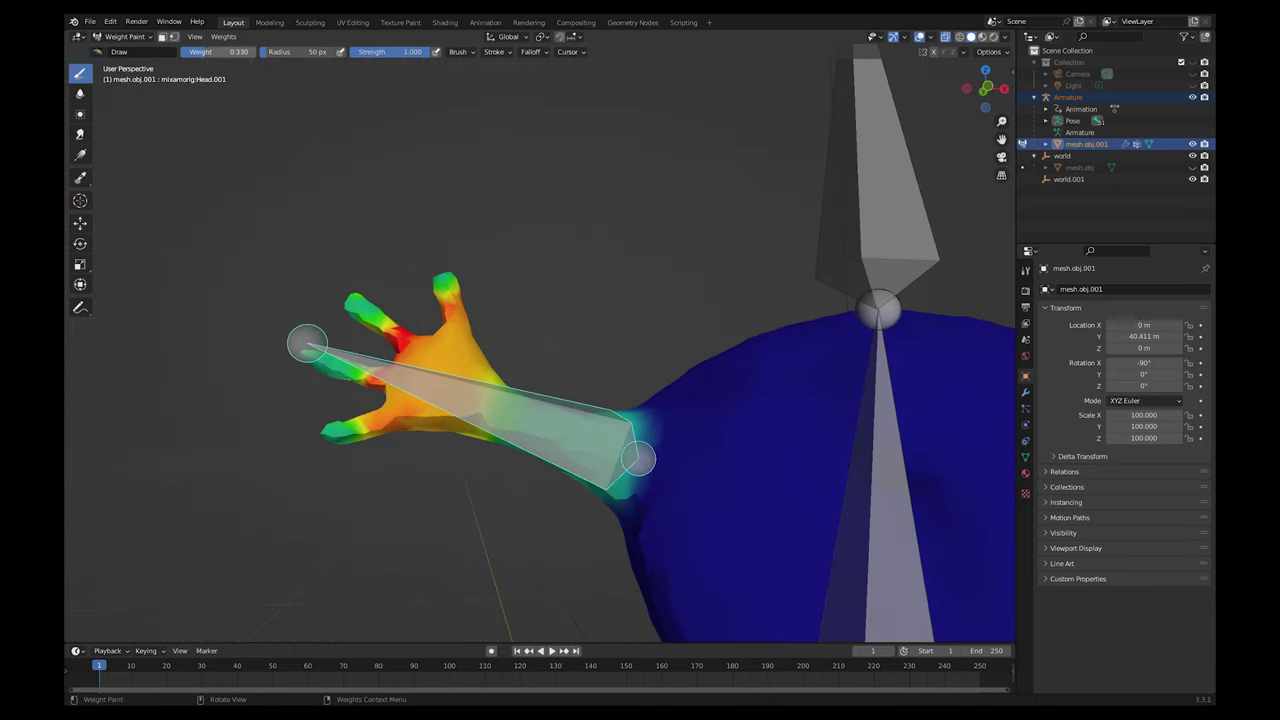
drag(215, 52, 251, 52)
mouse_move(360, 390)
mouse_down()
mouse_move(320, 362)
mouse_move(328, 377)
mouse_up()
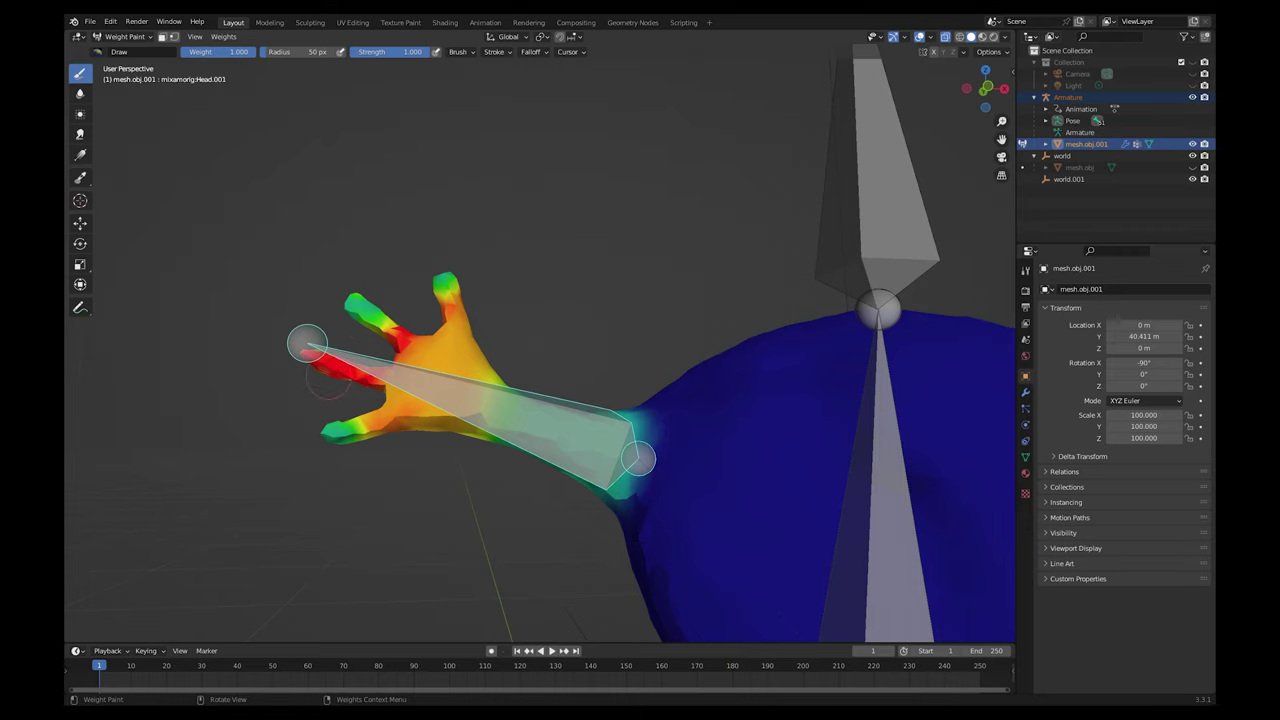
mouse_move(390, 310)
mouse_down()
mouse_move(368, 300)
mouse_move(370, 327)
mouse_up()
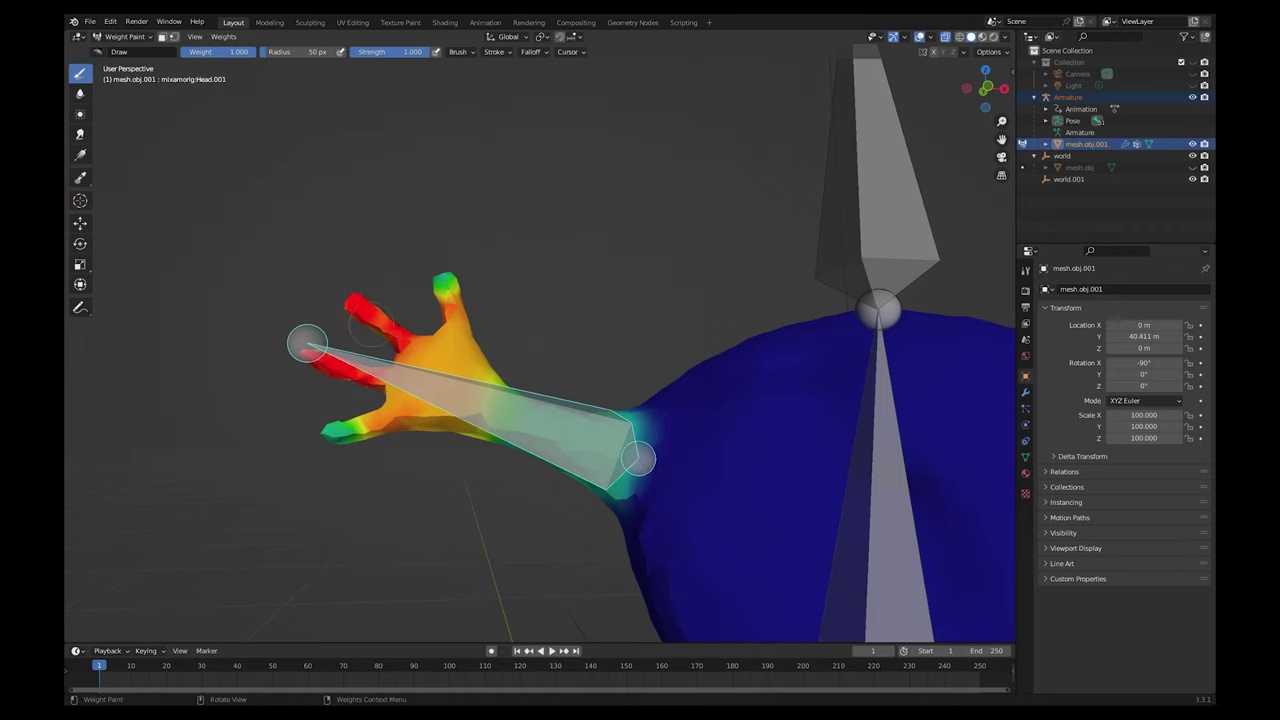
mouse_move(447, 272)
mouse_down()
mouse_move(448, 293)
mouse_move(441, 268)
mouse_move(431, 281)
mouse_up()
mouse_move(362, 418)
mouse_down()
mouse_move(316, 443)
mouse_move(361, 443)
mouse_move(336, 450)
mouse_move(328, 432)
mouse_up()
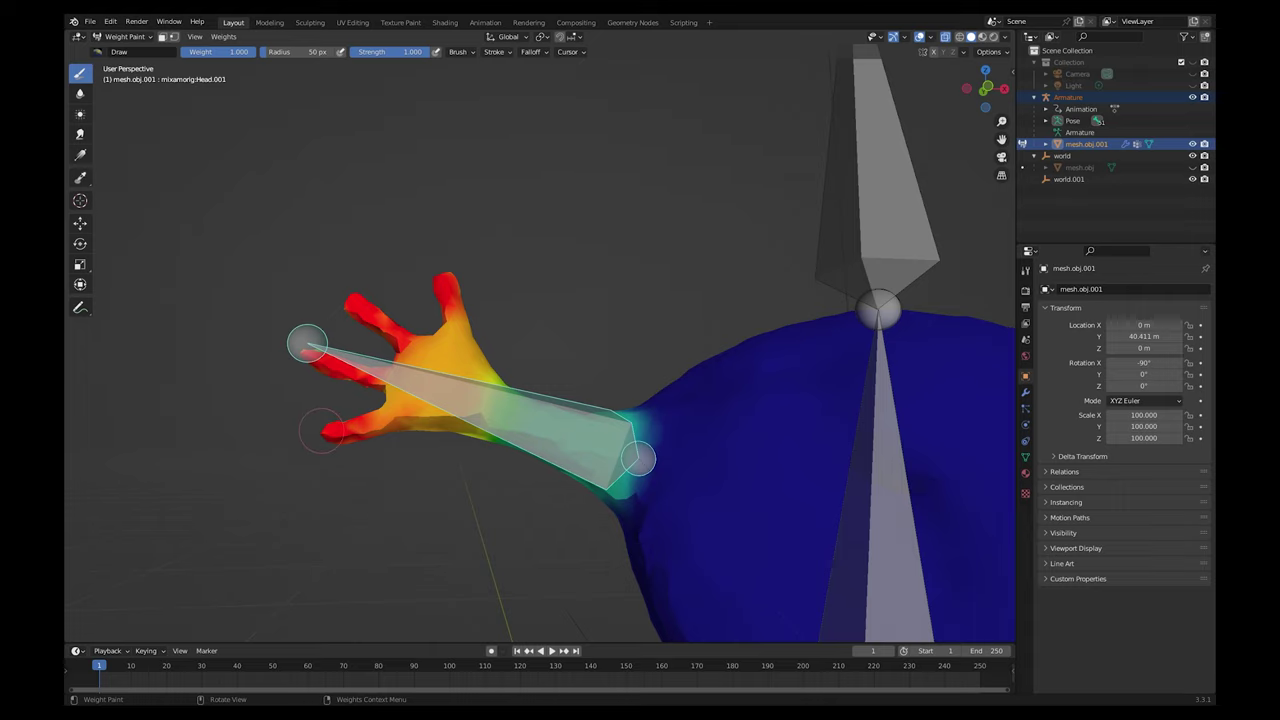
Paint the fingers on the back of the hand with the same 1.000 weight
middle_drag(294, 372, 558, 378)
mouse_move(702, 318)
mouse_down()
mouse_move(714, 318)
mouse_move(622, 300)
mouse_move(611, 310)
mouse_up()
drag(714, 377, 750, 361)
drag(705, 437, 711, 431)
middle_drag(714, 436, 405, 436)
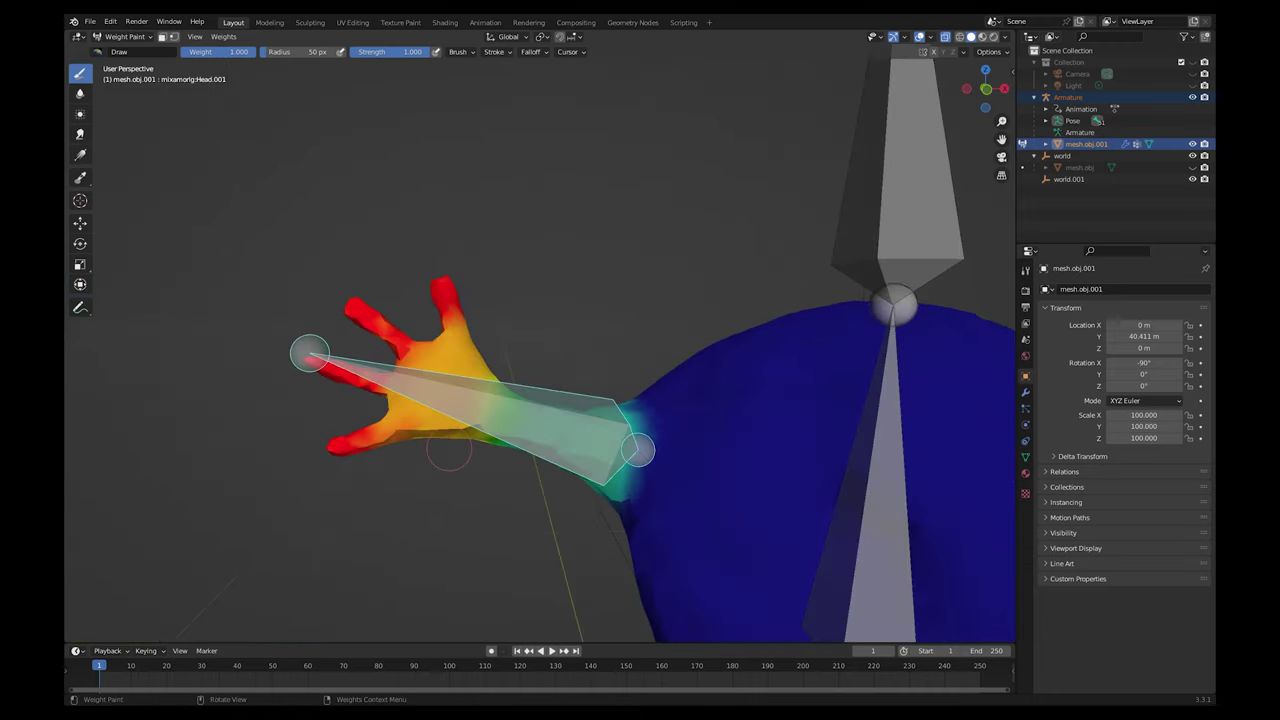
Rotate the extra arm's bone freely to examine the deformation from several angles, and undo the rotation
scroll(449, 452, down, 6)
scroll(460, 425, up, 2)
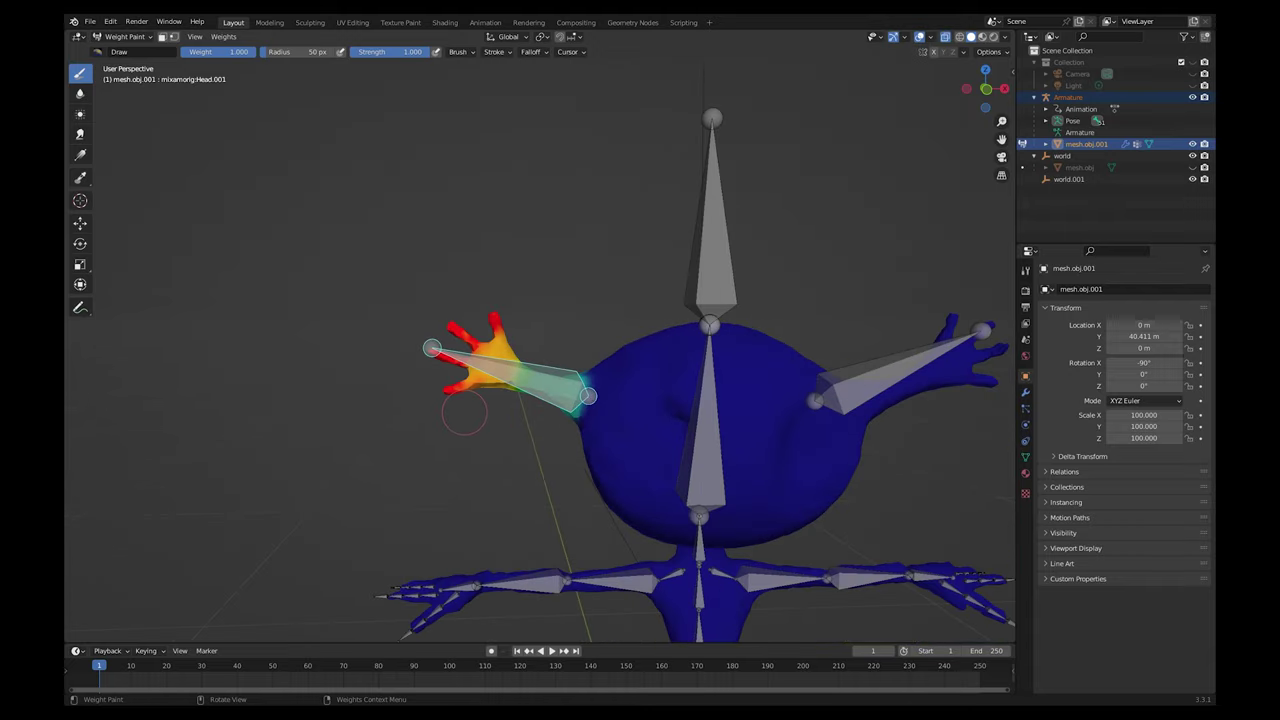
scroll(464, 412, up, 2)
key(r)
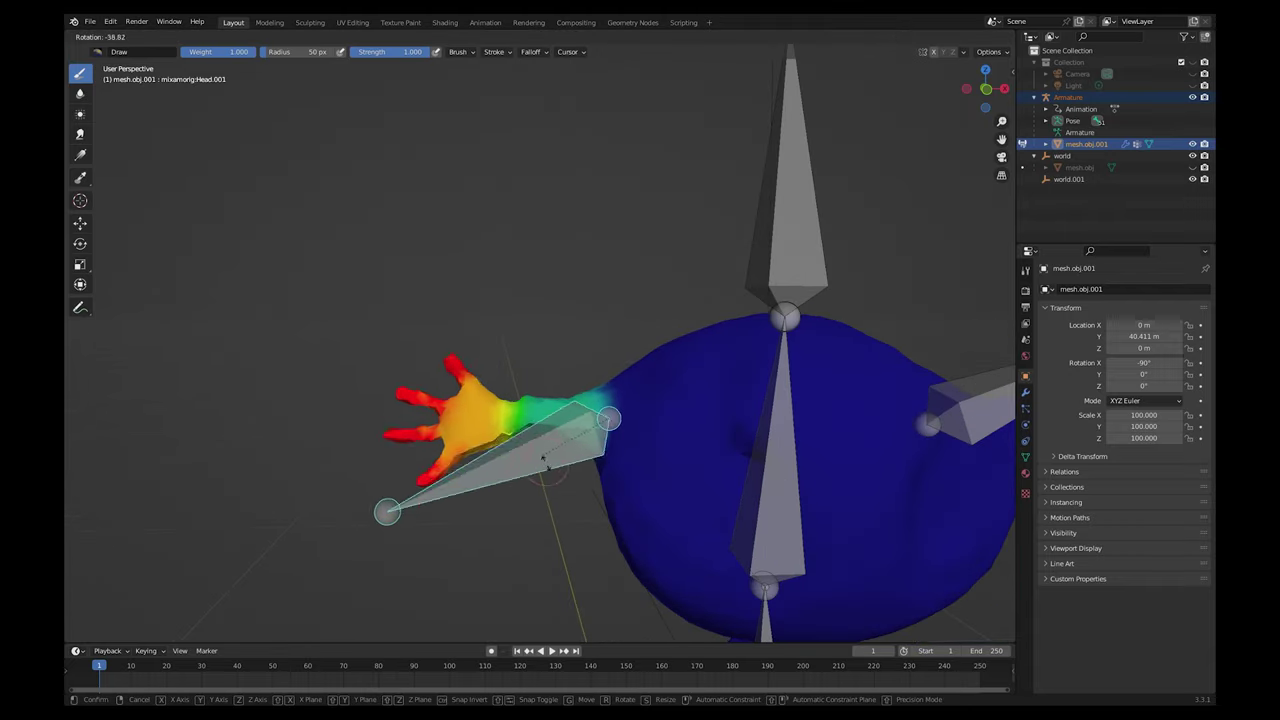
key(r)
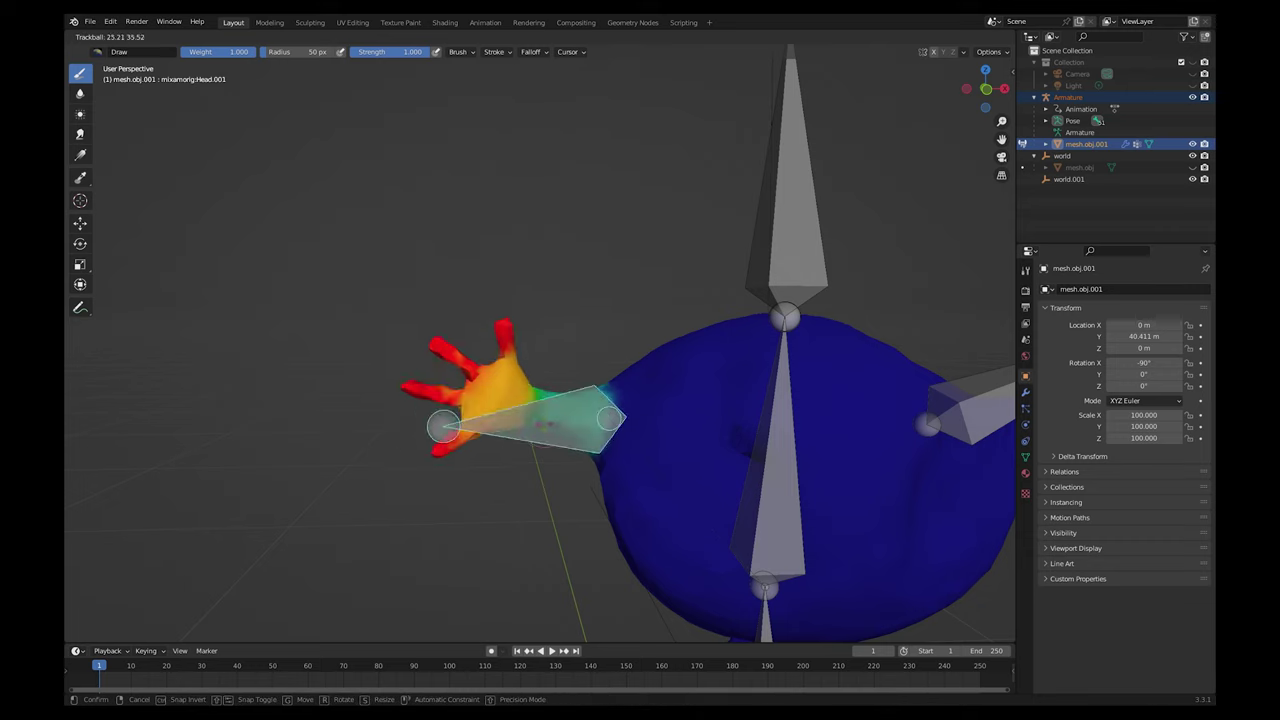
click(575, 443)
mouse_move(575, 441)
middle_down()
mouse_move(489, 467)
mouse_move(542, 545)
mouse_move(545, 498)
mouse_move(519, 473)
middle_up()
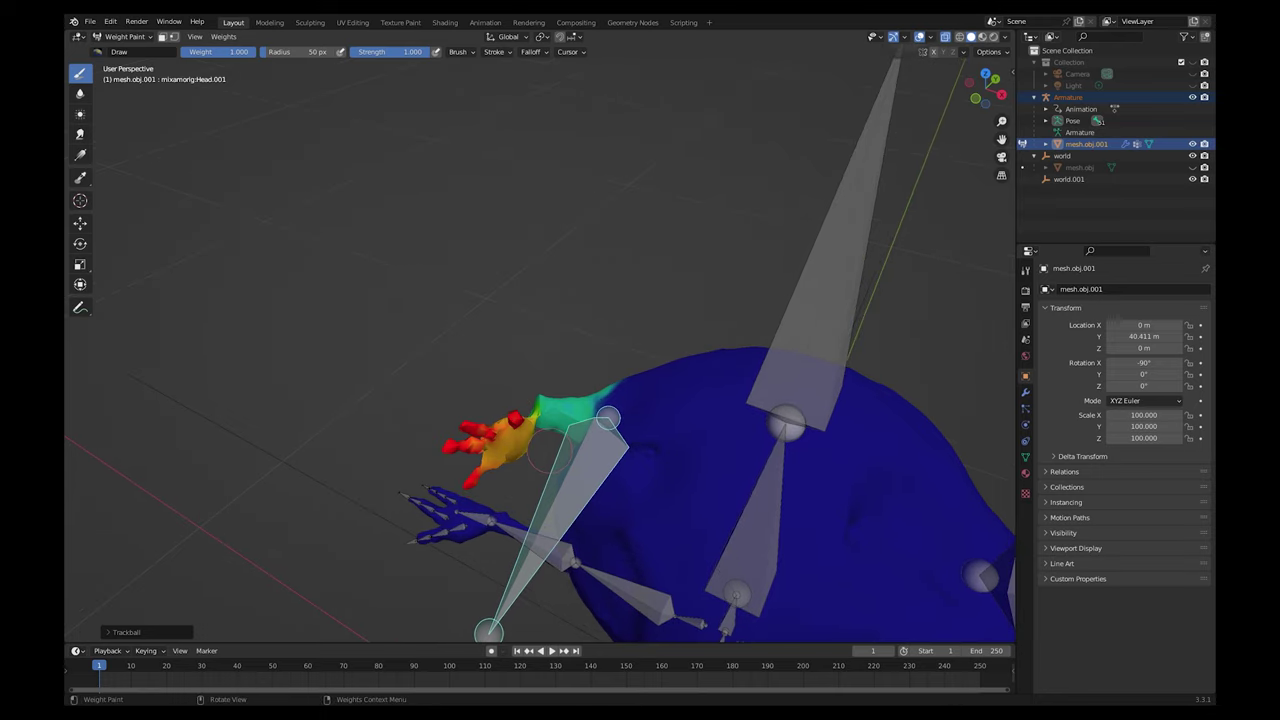
key(ctrl+z)
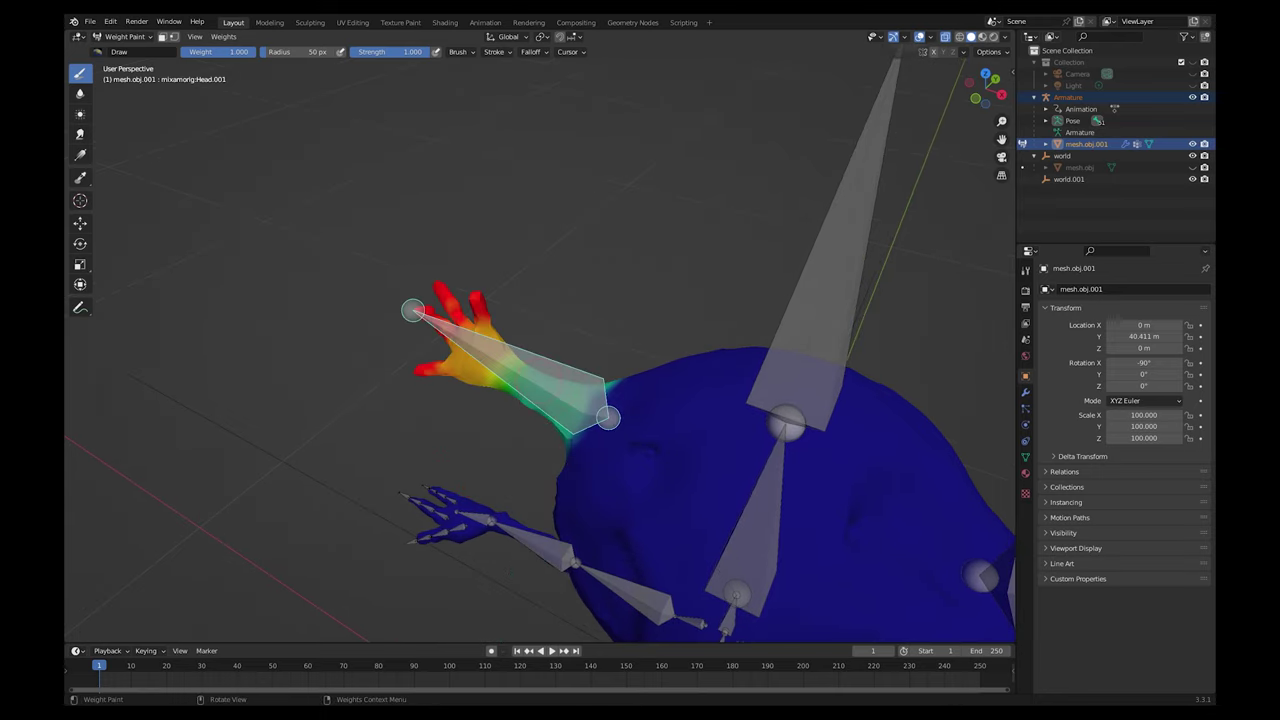
Try painting the forearm at 1.000 weight with the arm bone rotated downward, and undo both the stroke and the rotation
key(r)
click(552, 491)
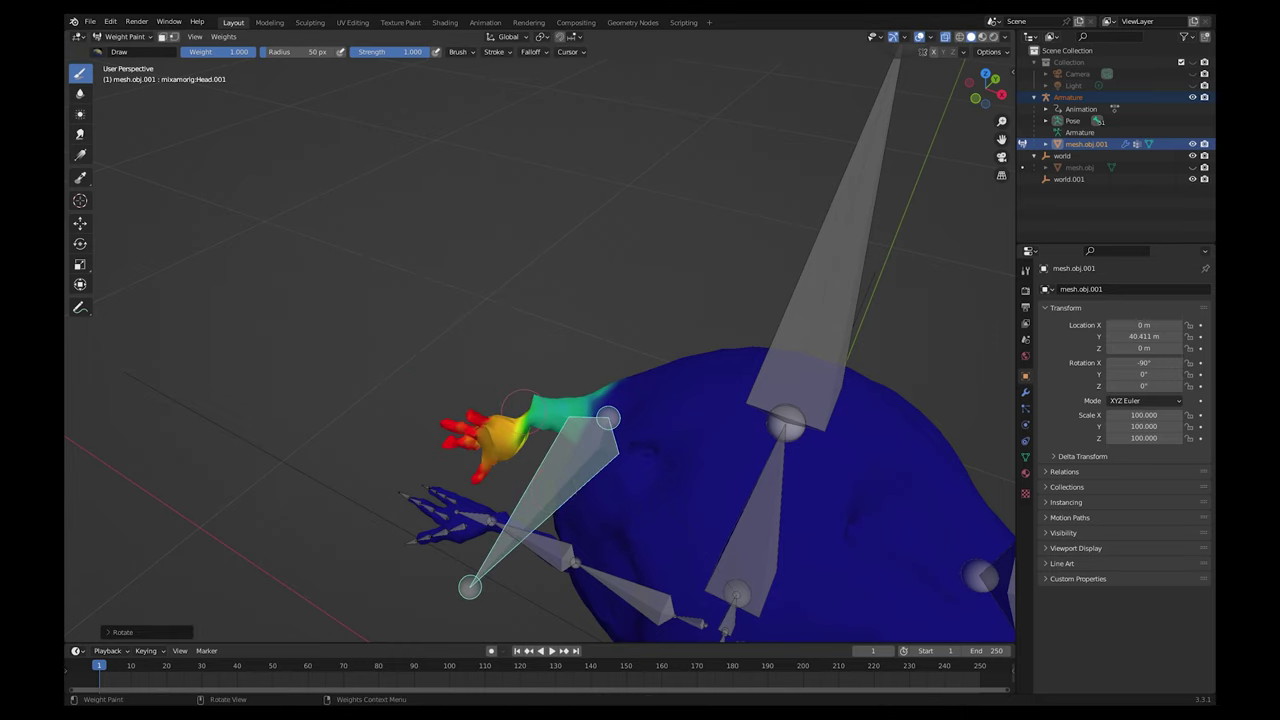
mouse_move(516, 405)
mouse_down()
mouse_move(541, 386)
mouse_move(541, 408)
mouse_move(557, 386)
mouse_up()
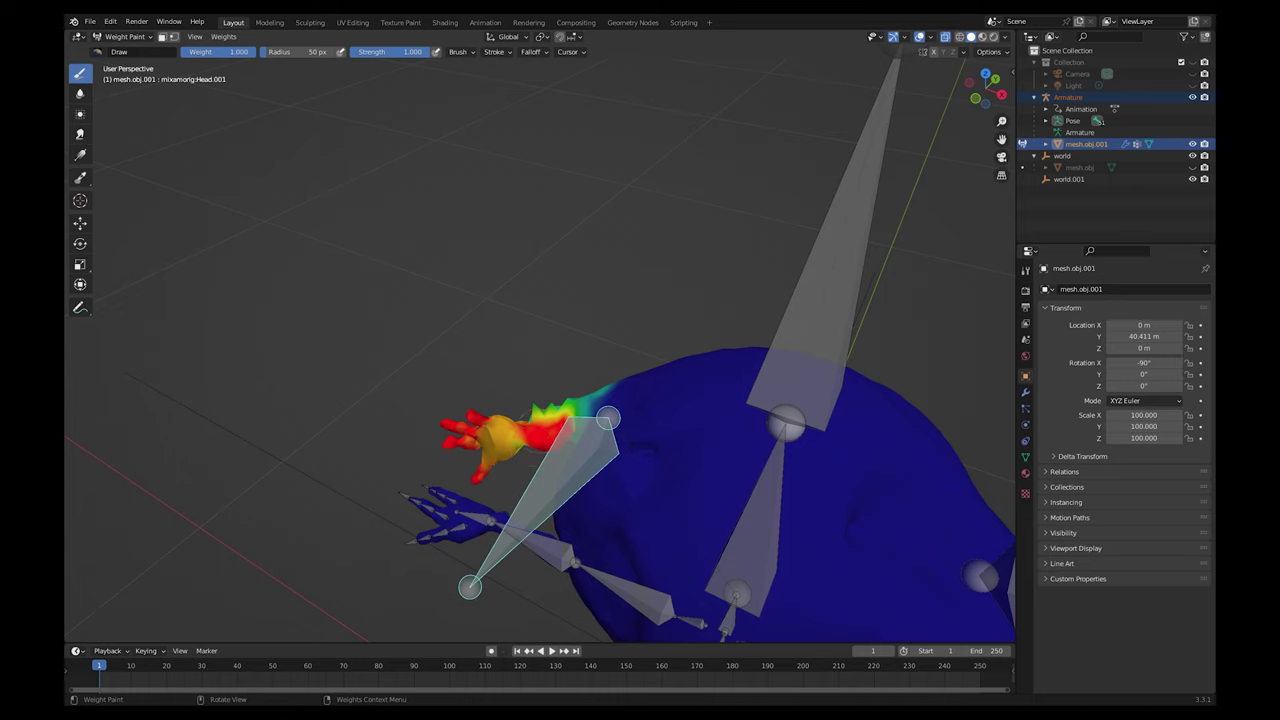
middle_drag(526, 441, 625, 415)
key(ctrl+z)
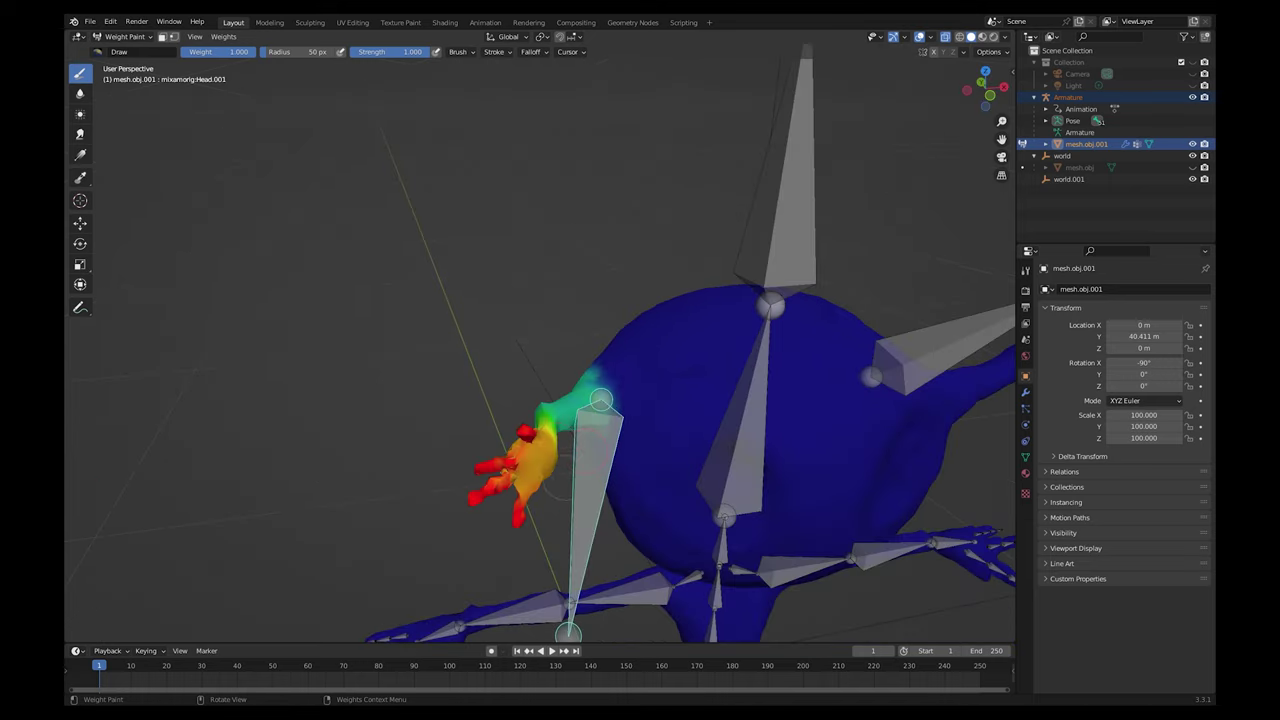
middle_drag(563, 468, 530, 450)
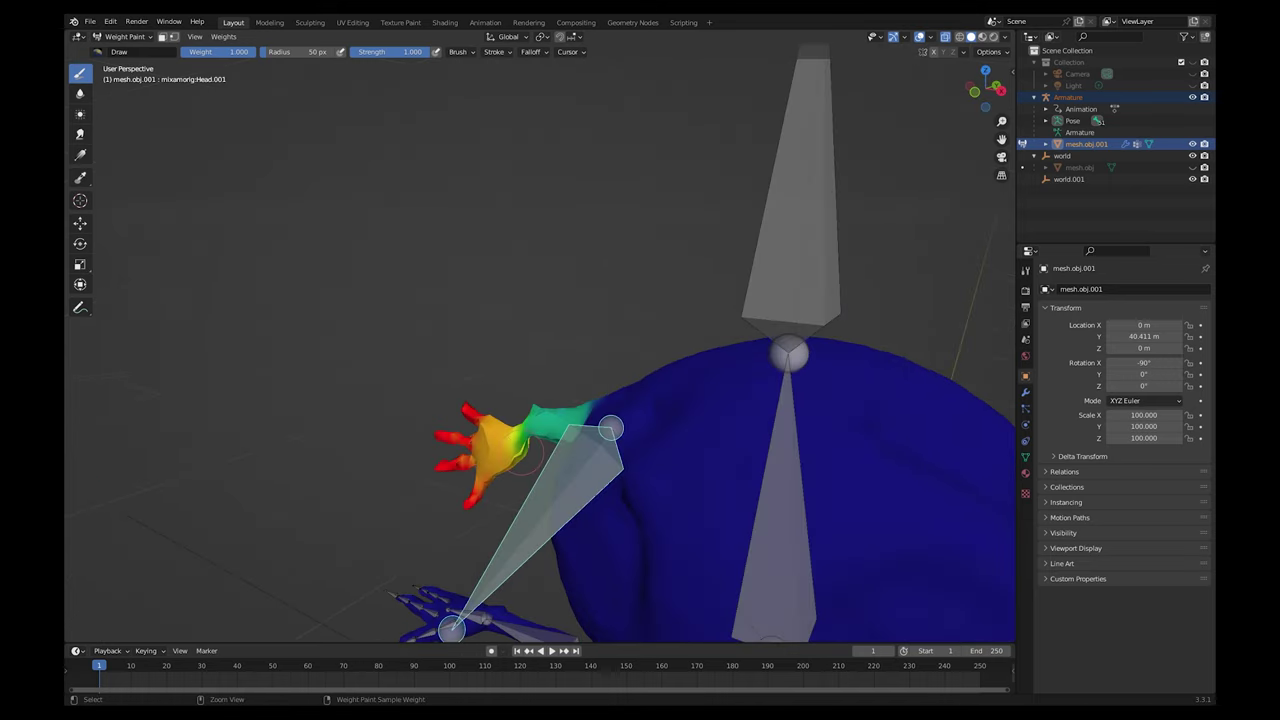
key(ctrl+z)
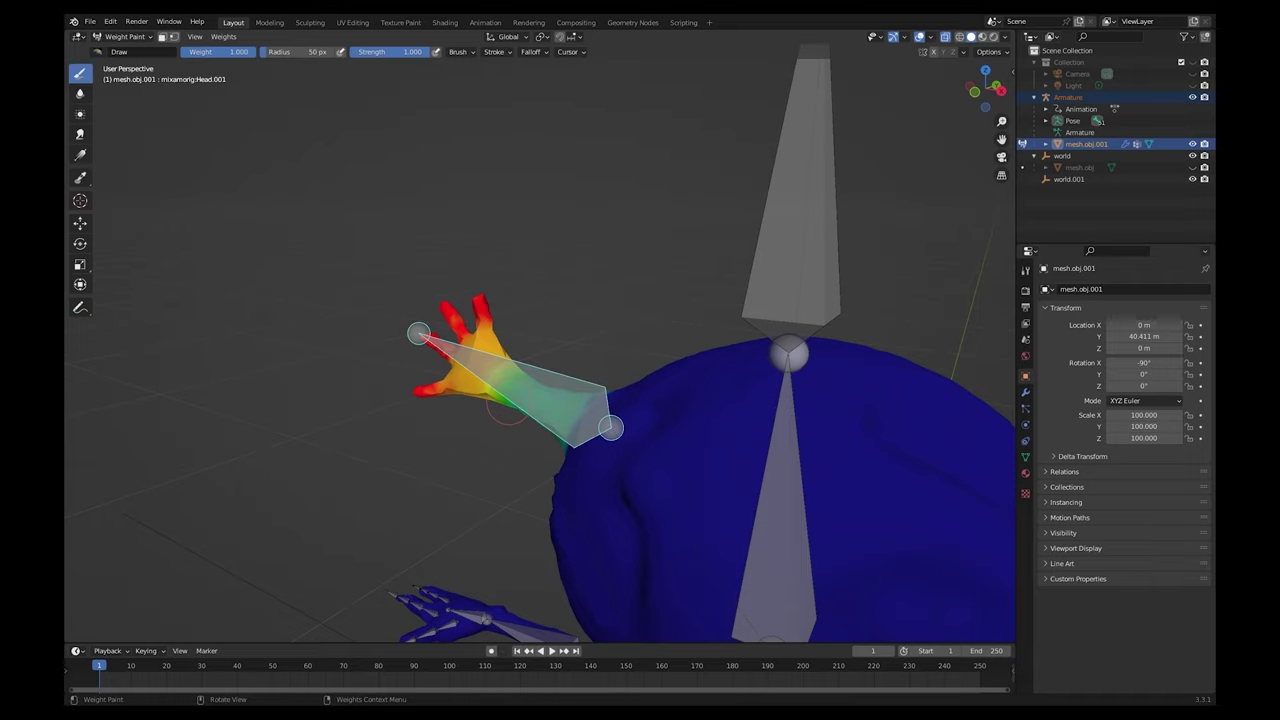
Set the brush weight to 0.660 and paint the wrist and forearm on the front and back of the arm
scroll(520, 352, down, 3)
middle_drag(504, 352, 526, 389)
scroll(525, 395, up, 4)
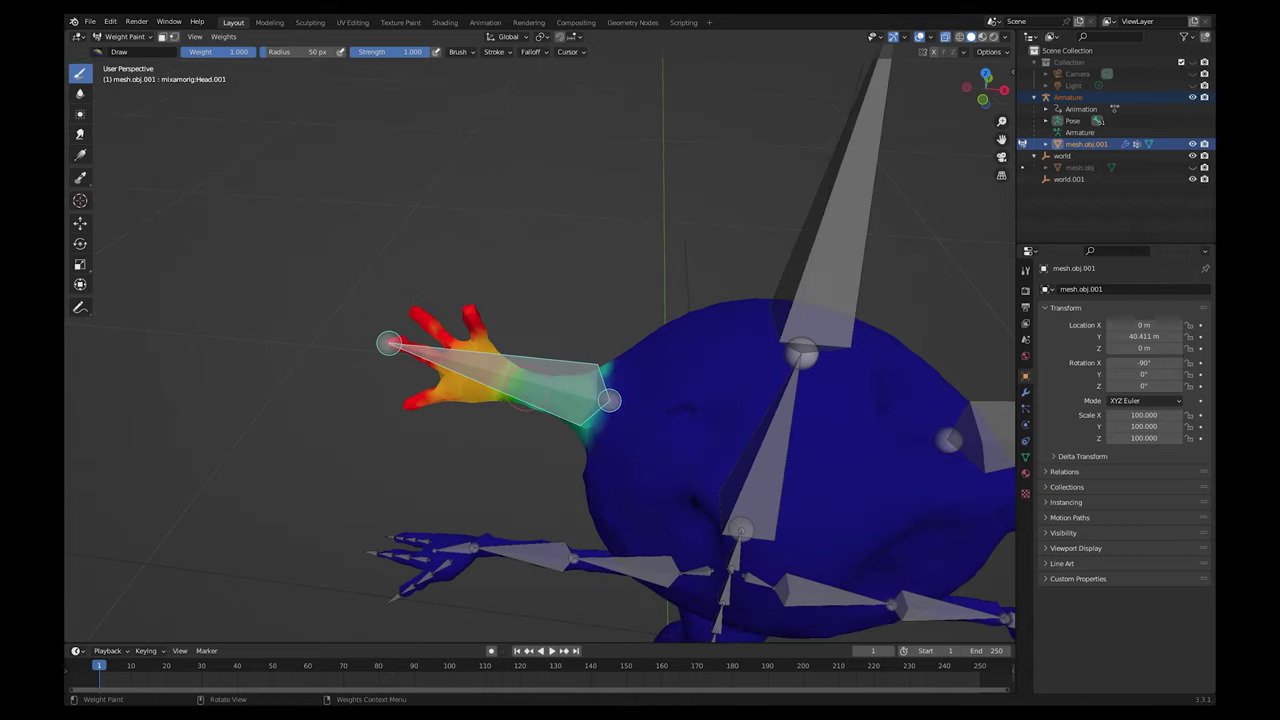
middle_drag(510, 399, 522, 353)
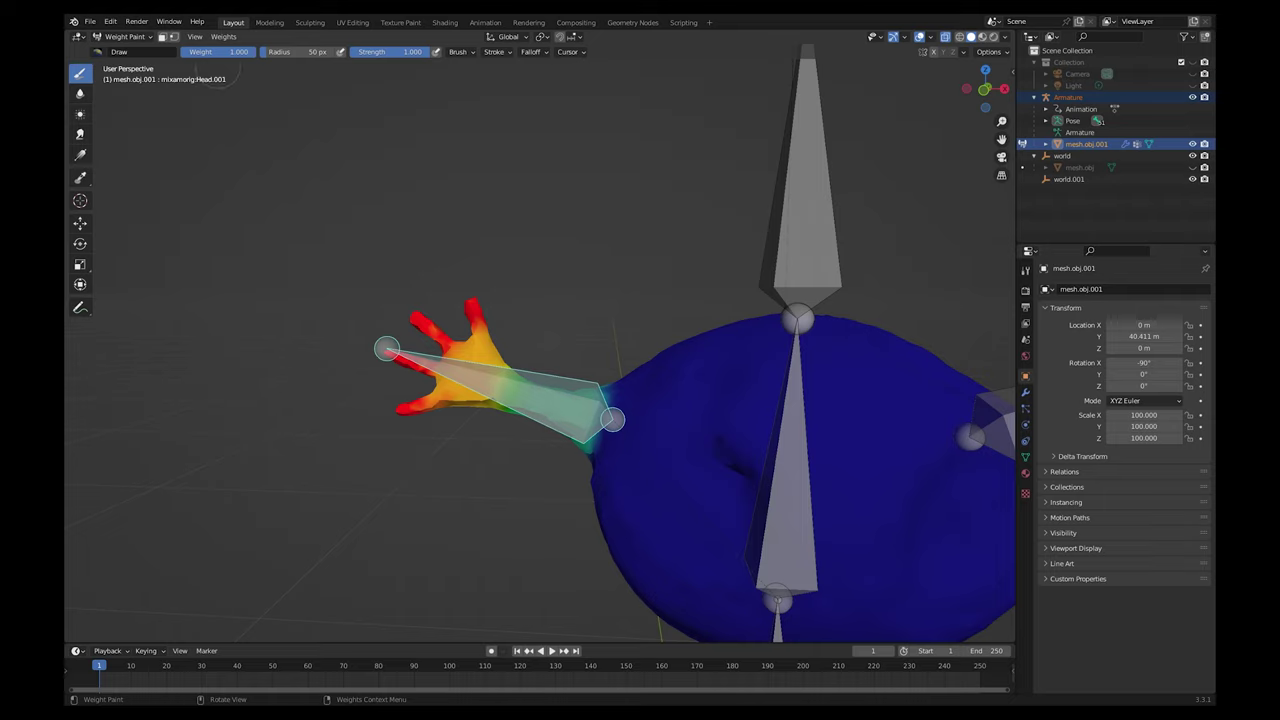
click(218, 52)
key(Return)
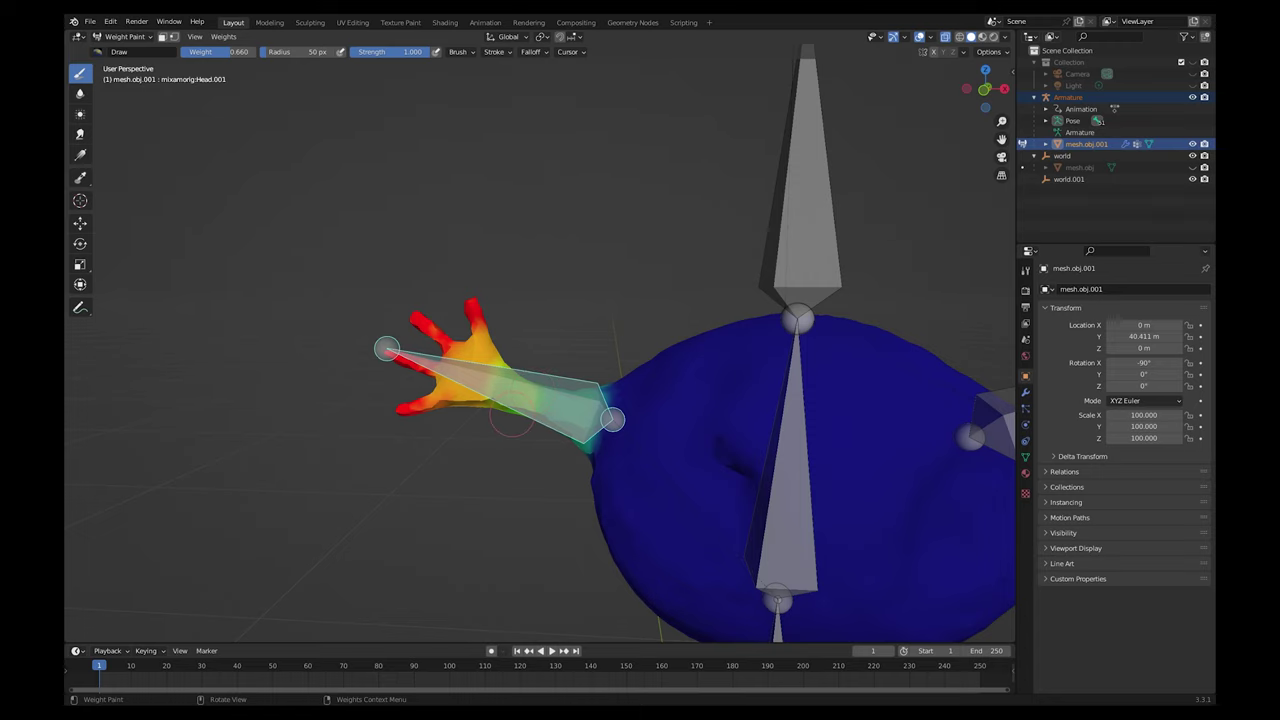
key(KP_9)
mouse_move(553, 383)
mouse_down()
mouse_move(554, 400)
mouse_move(532, 391)
mouse_up()
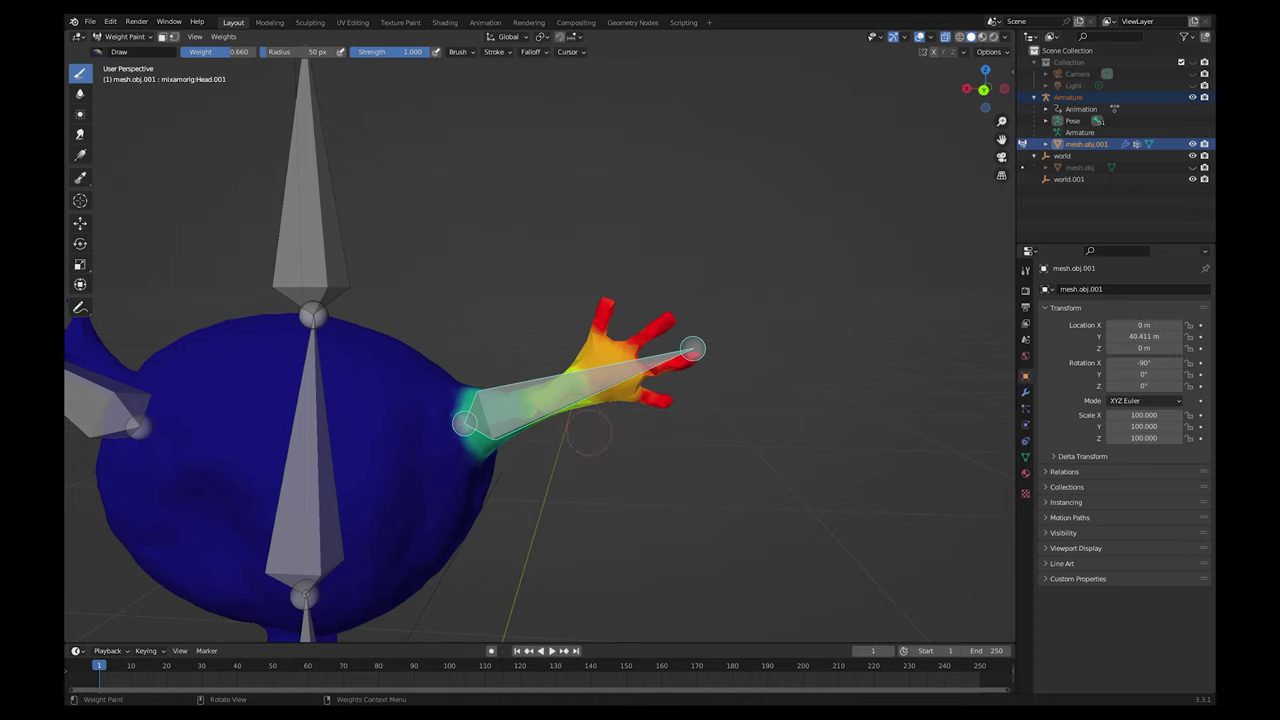
Inspect the arm's weights from several angles and test-rotate its bone freely, cancelling the rotation
middle_drag(589, 433, 278, 340)
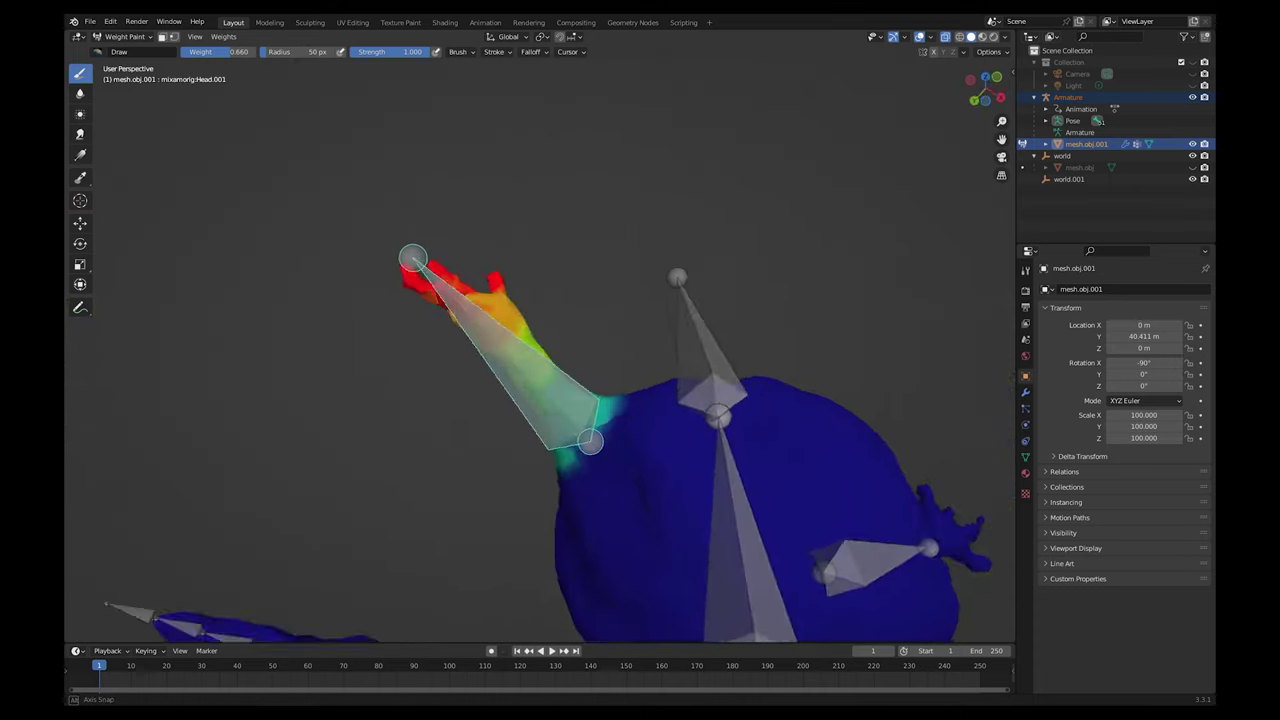
middle_drag(490, 345, 452, 402)
scroll(452, 402, down, 4)
shift+middle_drag(534, 394, 464, 436)
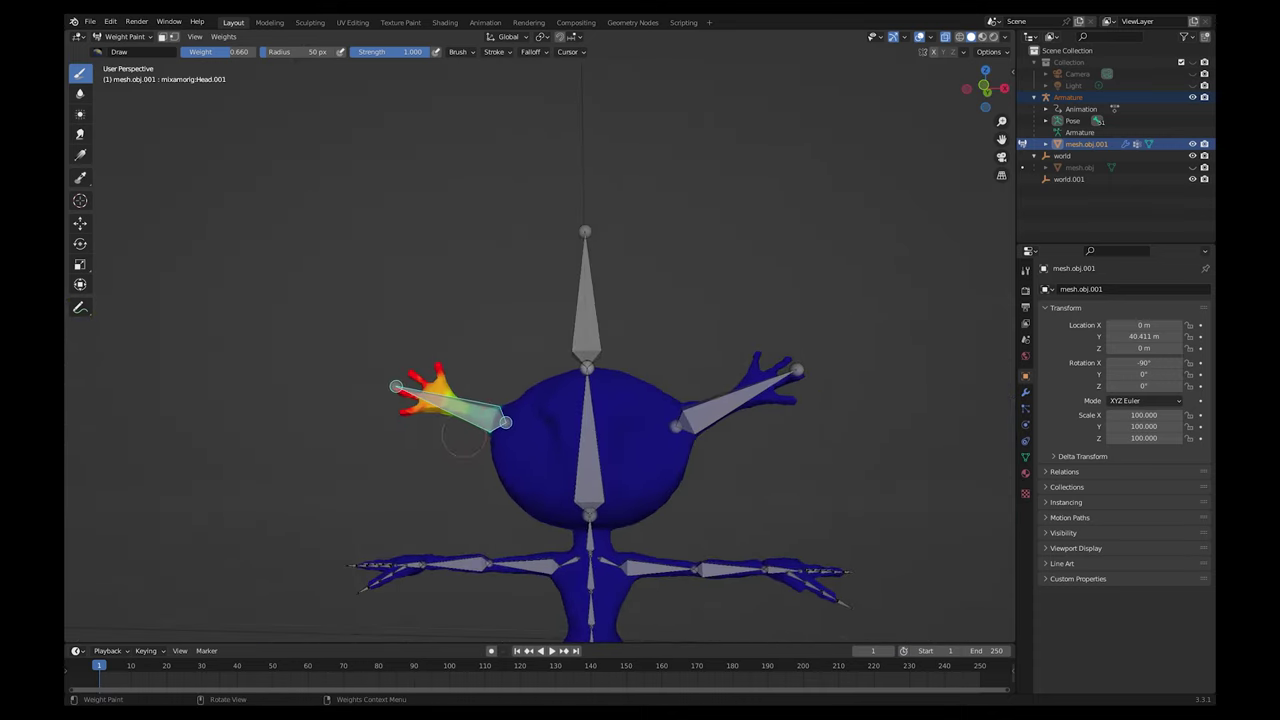
key(r)
key(r)
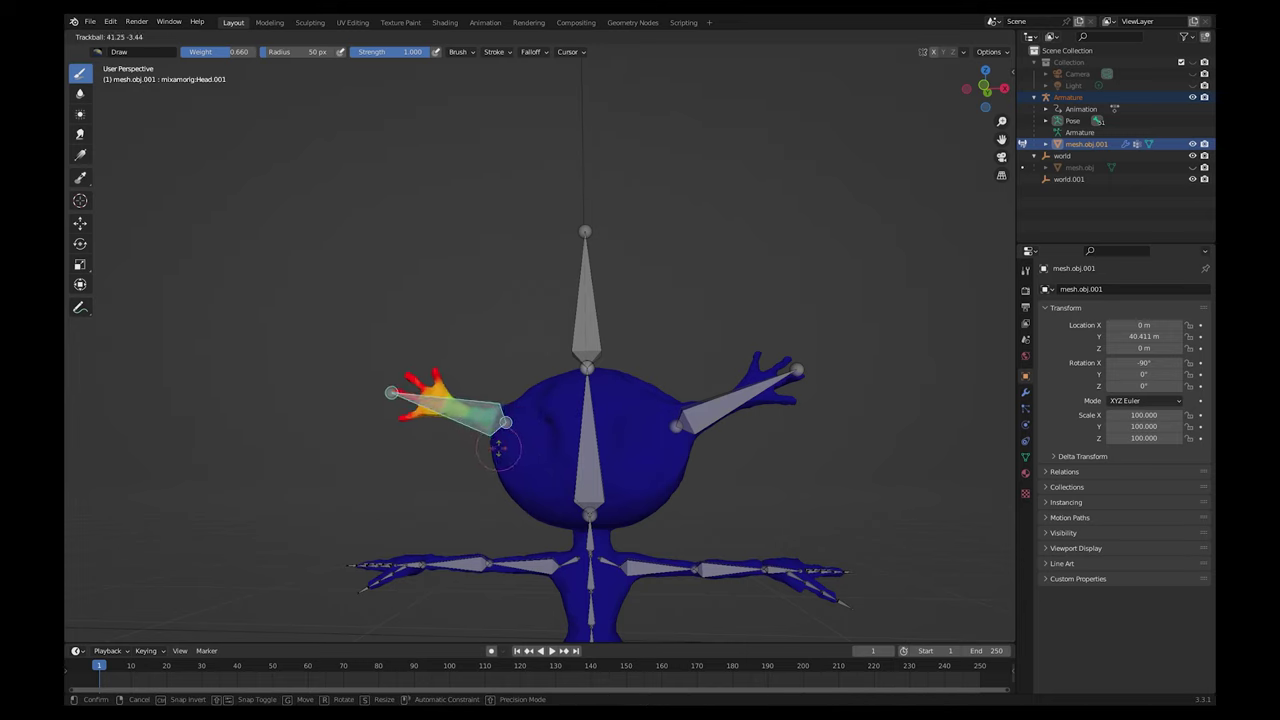
right_click(501, 441)
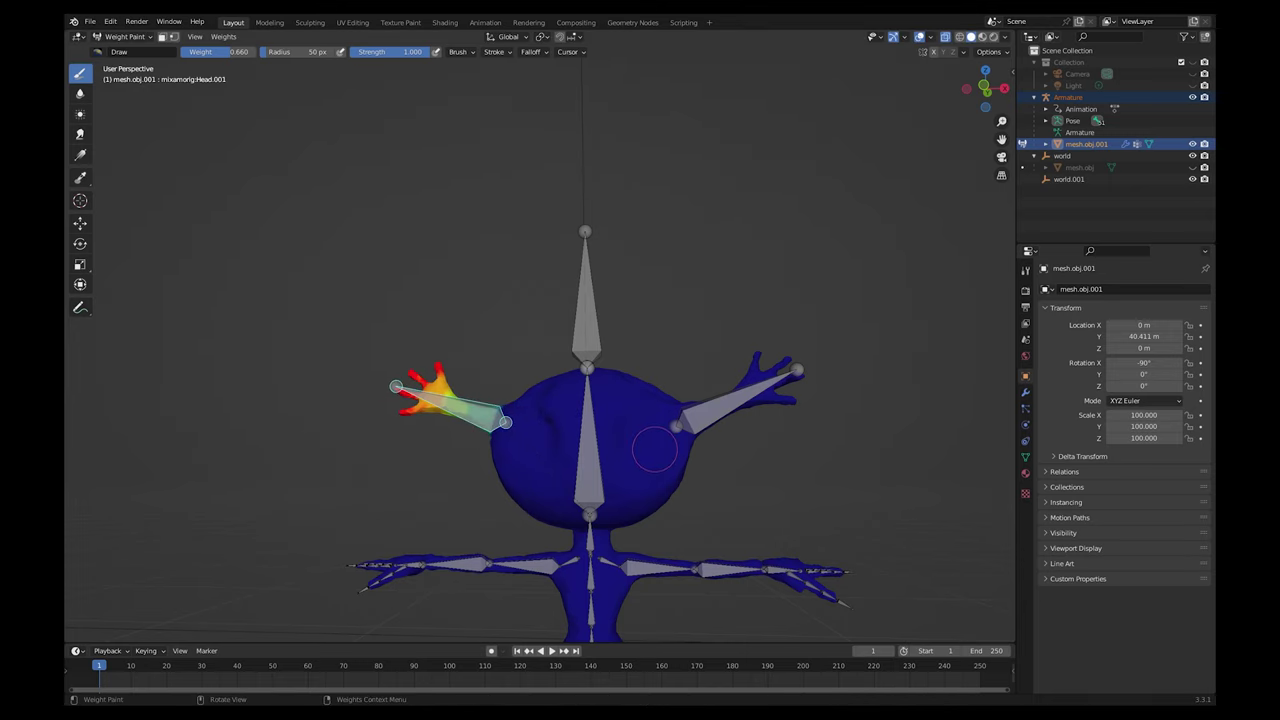
Set the brush weight to 1.000, select the opposite extra arm's bone, and paint that arm and hand from the front
shift+middle_drag(658, 447, 565, 469)
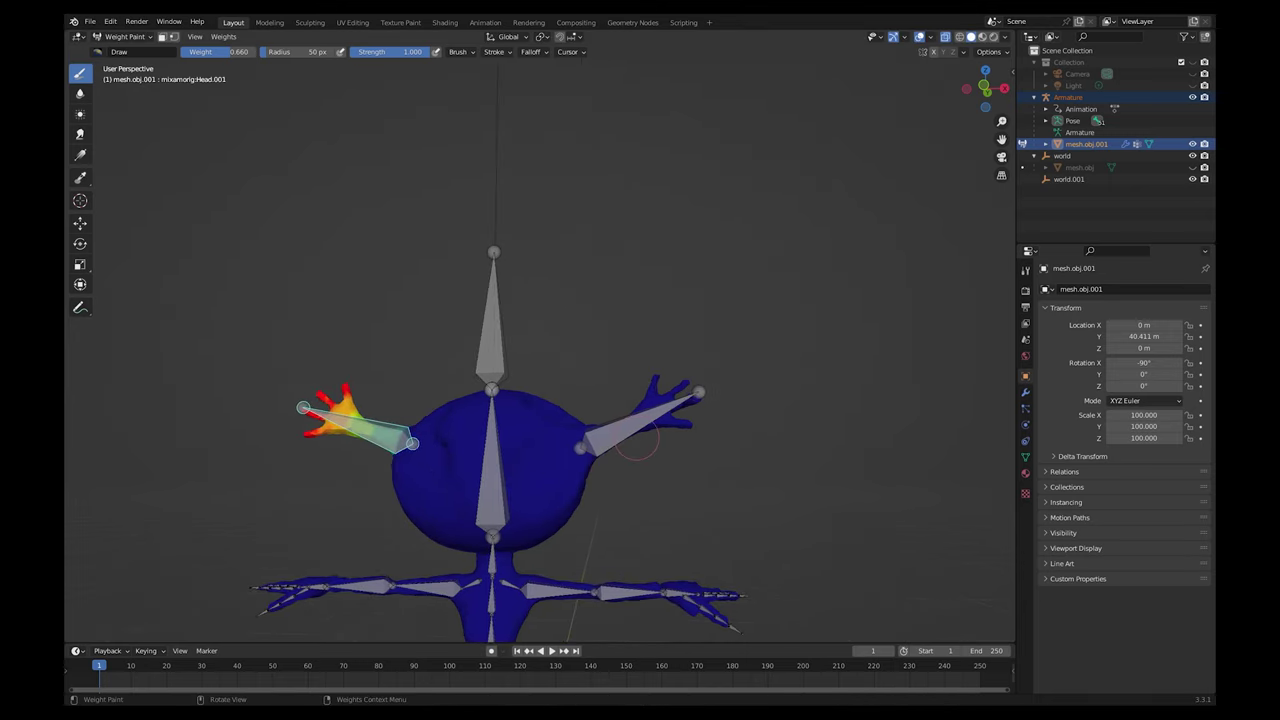
key(KP_1)
scroll(717, 439, up, 3)
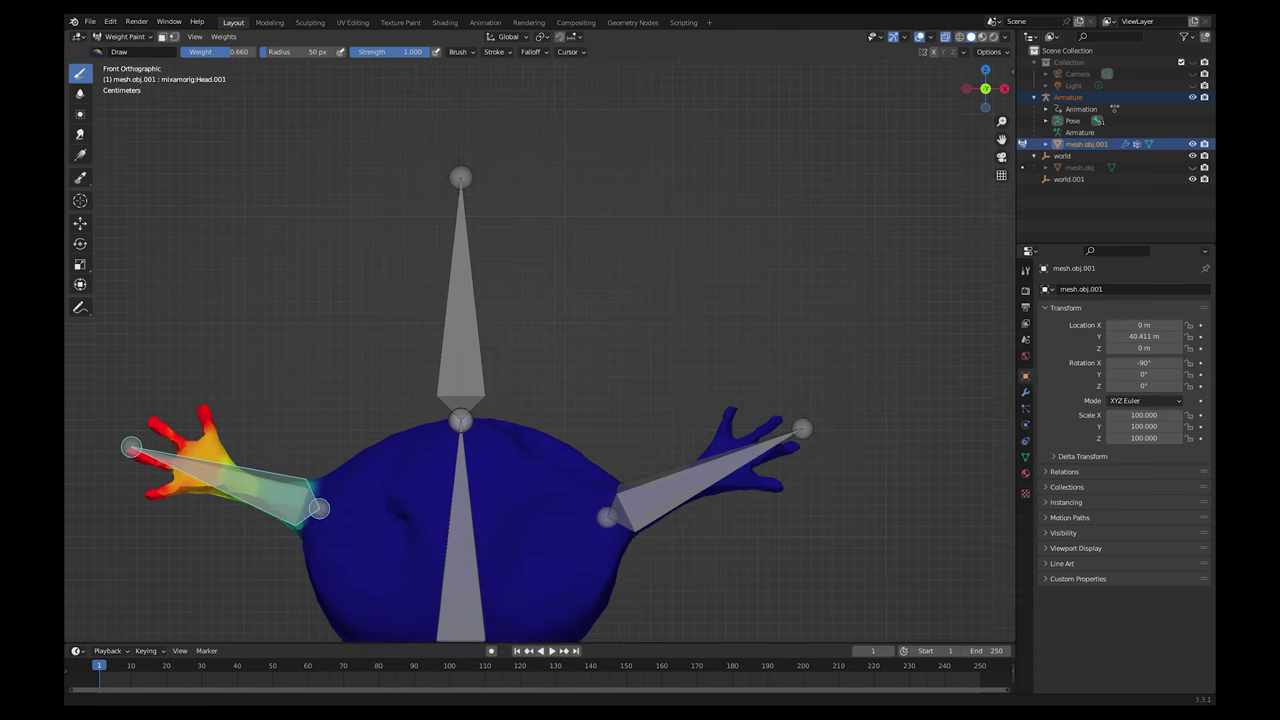
shift+middle_drag(716, 436, 733, 287)
scroll(725, 288, down, 1)
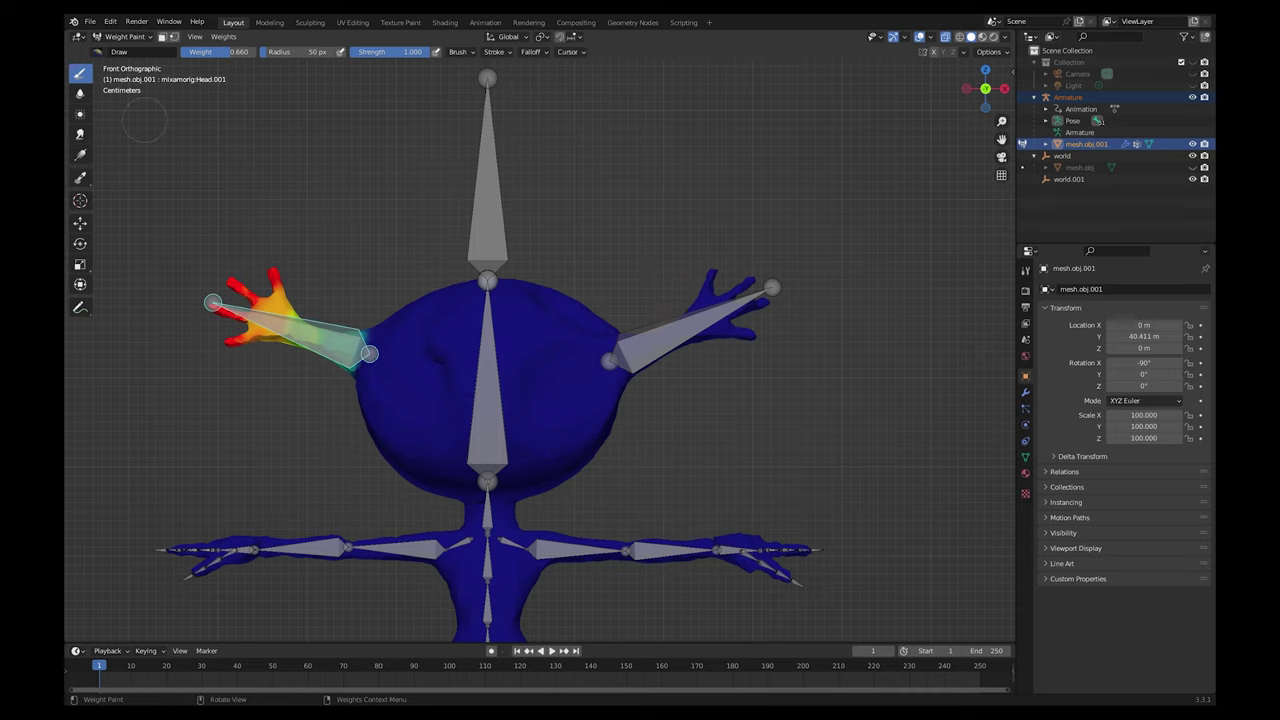
drag(230, 52, 251, 52)
ctrl+click(665, 330)
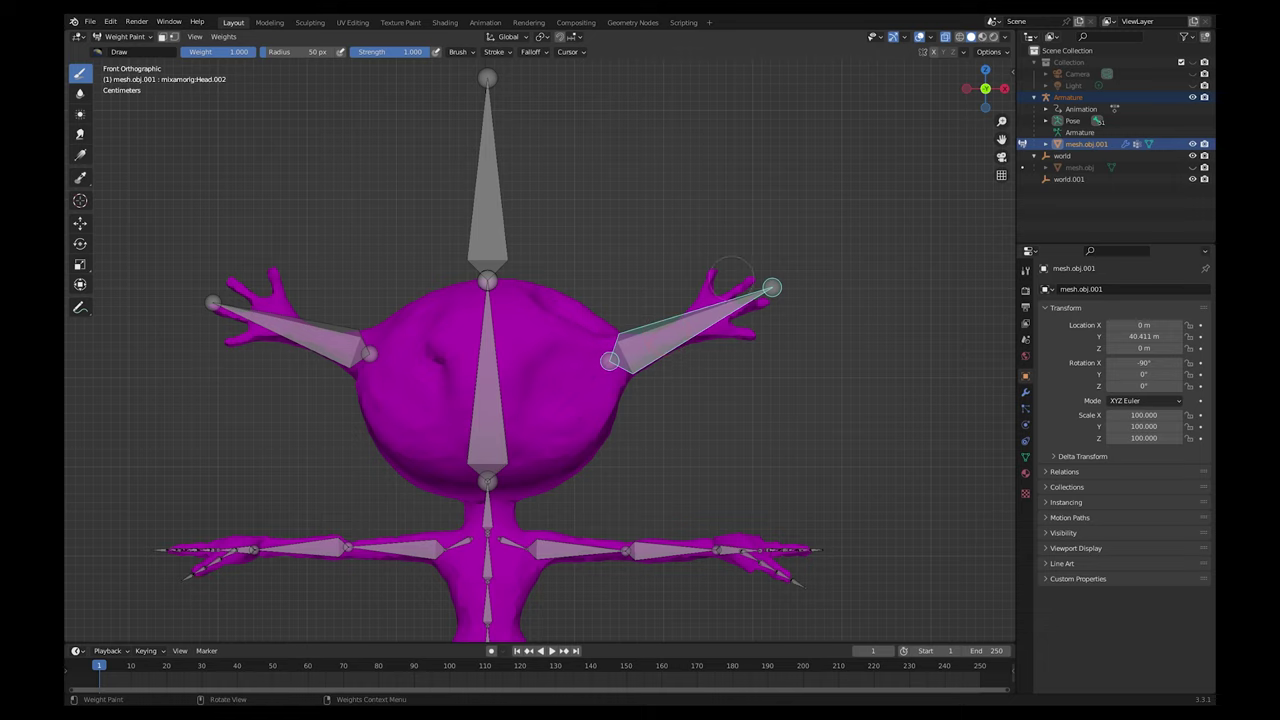
mouse_move(713, 267)
mouse_down()
mouse_move(715, 278)
mouse_move(714, 265)
mouse_move(745, 266)
mouse_move(764, 301)
mouse_move(749, 295)
mouse_move(754, 336)
mouse_move(728, 307)
mouse_move(762, 310)
mouse_move(712, 283)
mouse_move(698, 324)
mouse_move(679, 316)
mouse_move(662, 340)
mouse_move(622, 350)
mouse_move(633, 371)
mouse_up()
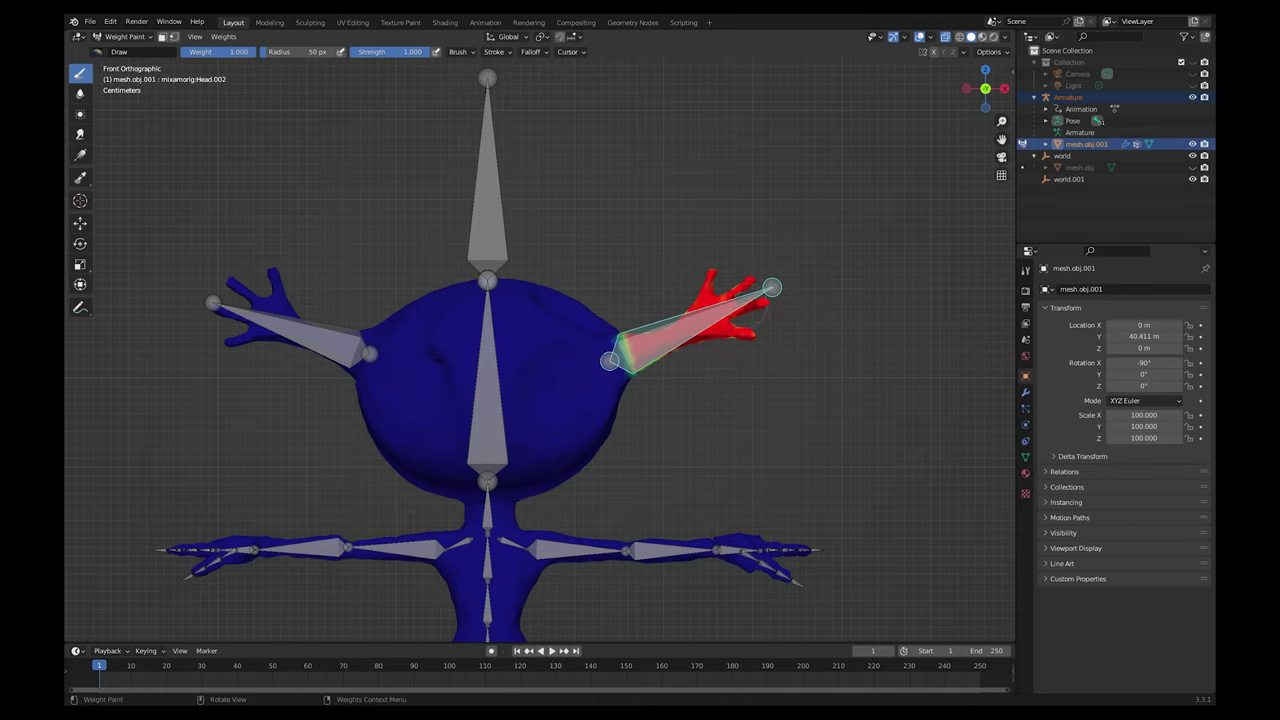
Paint the back of the second extra arm, from the fingers to the head, with the same 1.000 weight
middle_drag(807, 323, 596, 328)
key(KP_1)
key(KP_3)
key(ctrl+KP_3)
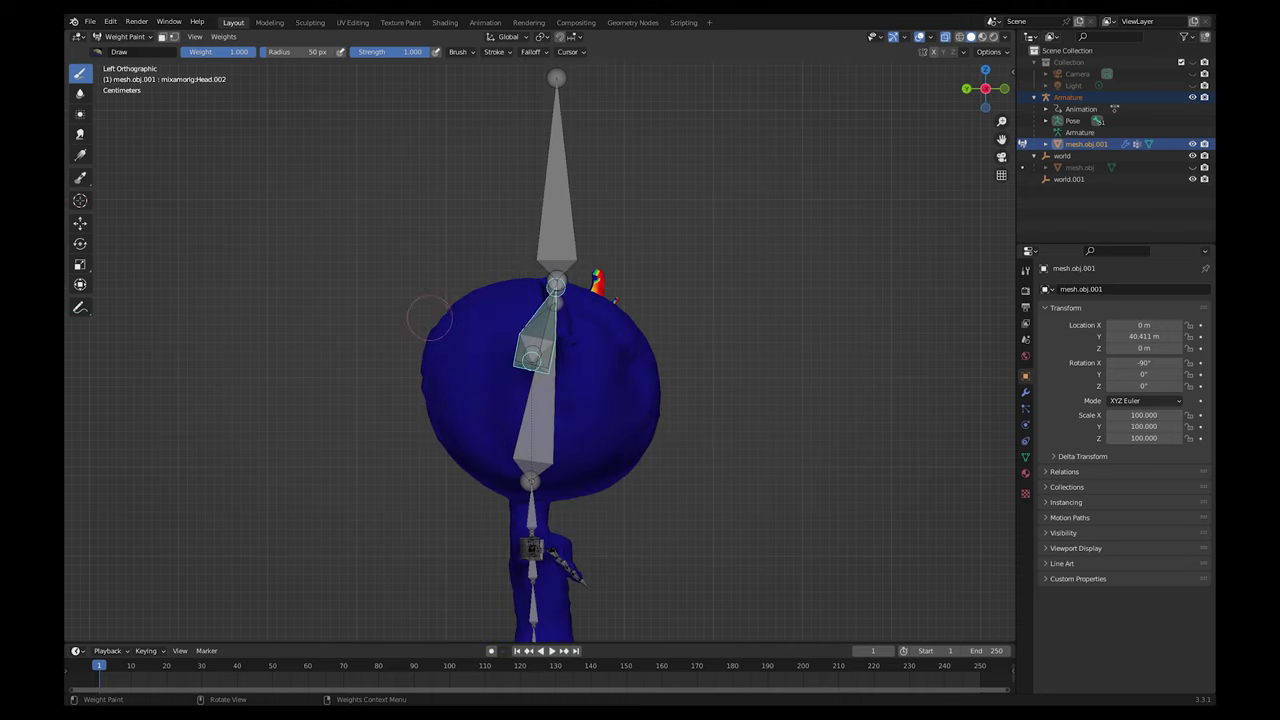
key(KP_1)
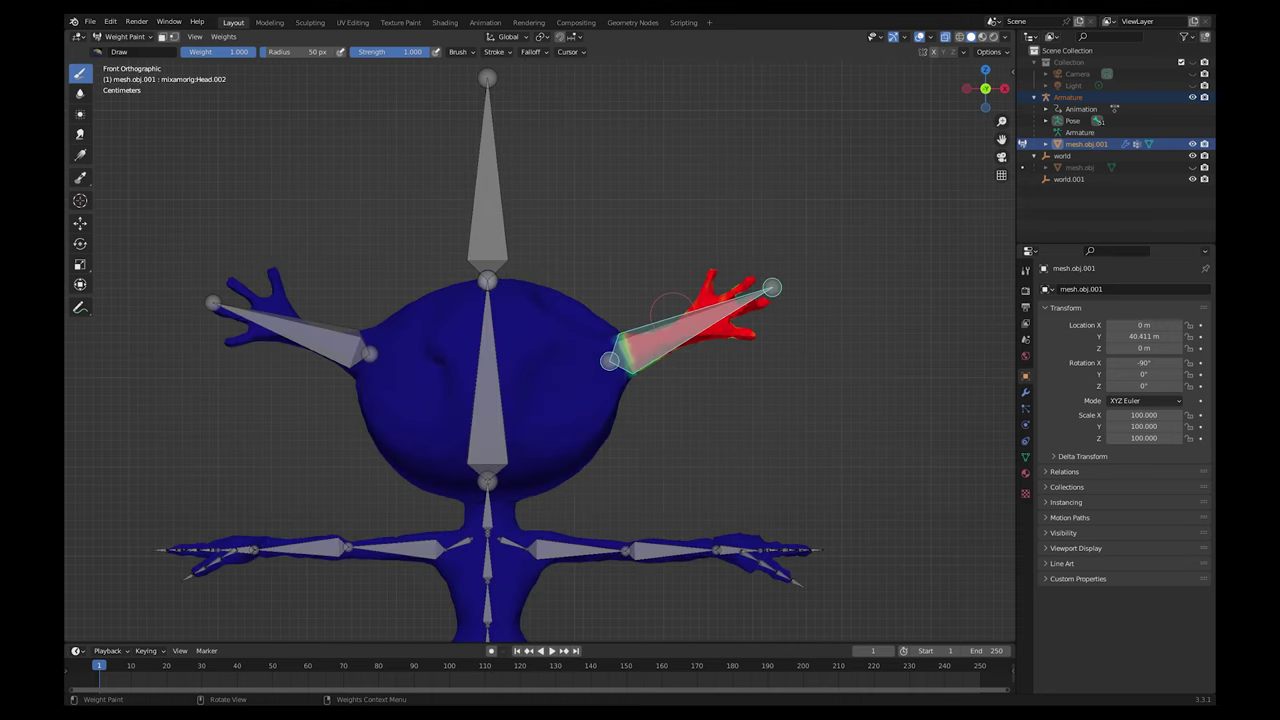
key(ctrl+KP_1)
mouse_move(376, 268)
mouse_down()
mouse_move(332, 292)
mouse_move(362, 276)
mouse_move(330, 344)
mouse_move(314, 302)
mouse_move(370, 336)
mouse_move(372, 281)
mouse_move(400, 335)
mouse_move(428, 348)
mouse_move(446, 322)
mouse_move(450, 346)
mouse_up()
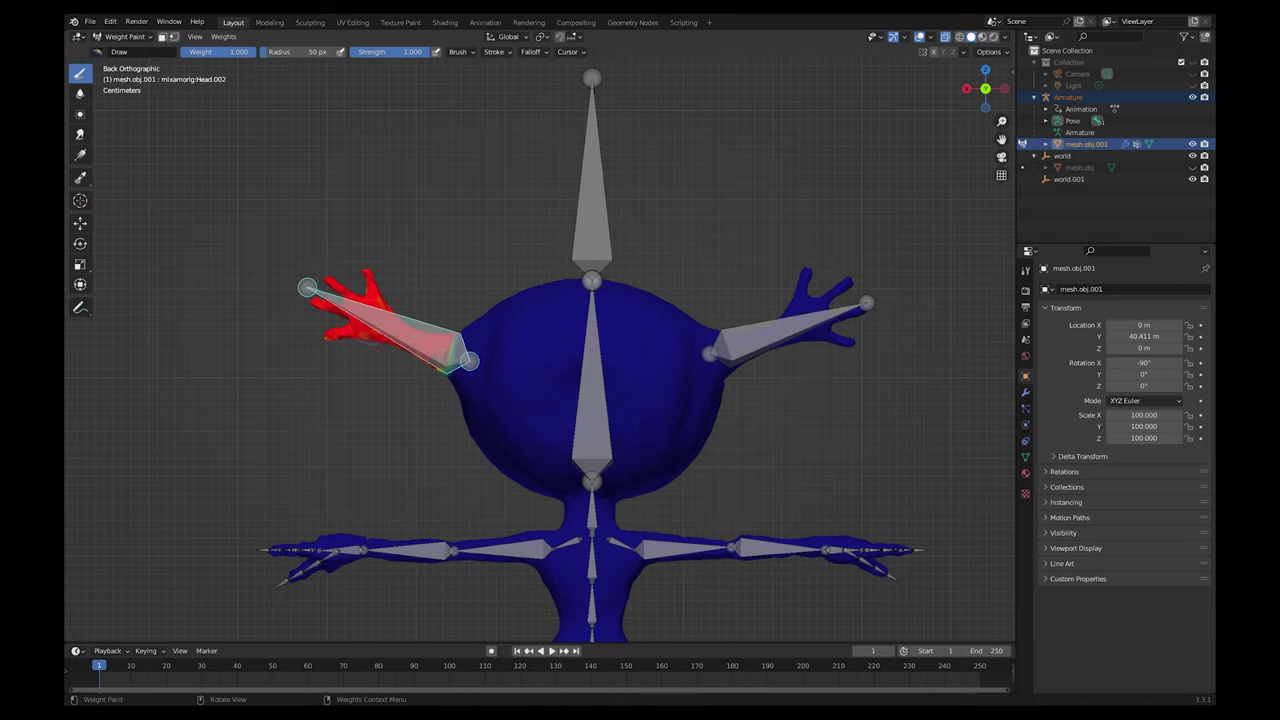
Test-rotate the second extra arm's bone freely from the back view, leaving its pose unchanged
key(r)
key(r)
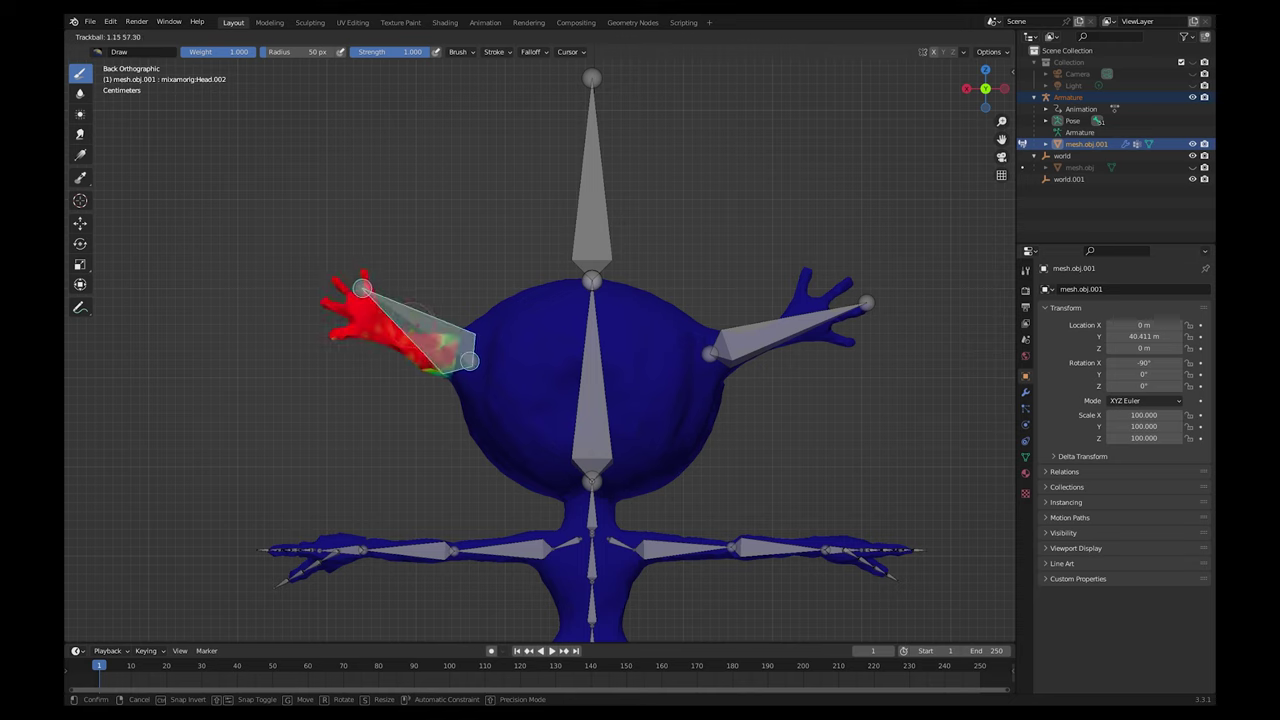
click(255, 283)
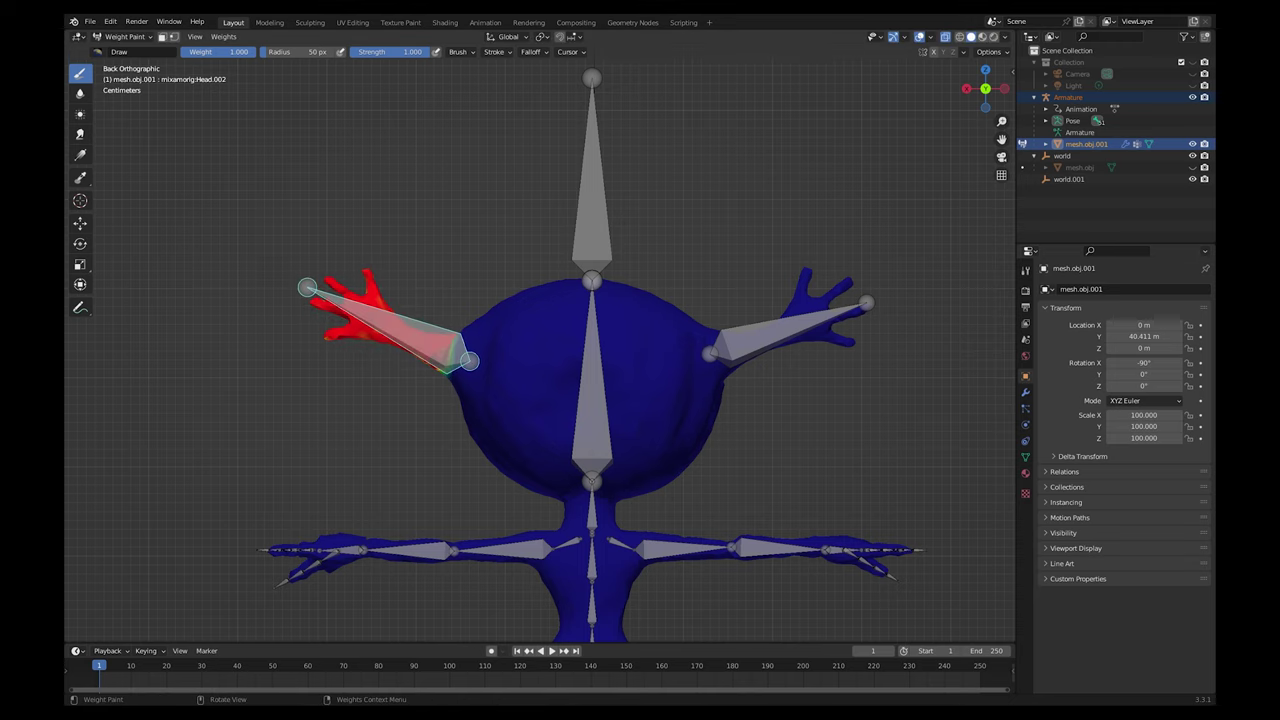
Set the brush weight to 0.330 and paint the base of the arm where it meets the head, back and front
click(218, 52)
key(Return)
mouse_move(453, 331)
mouse_down()
mouse_move(457, 370)
mouse_move(445, 354)
mouse_move(437, 362)
mouse_up()
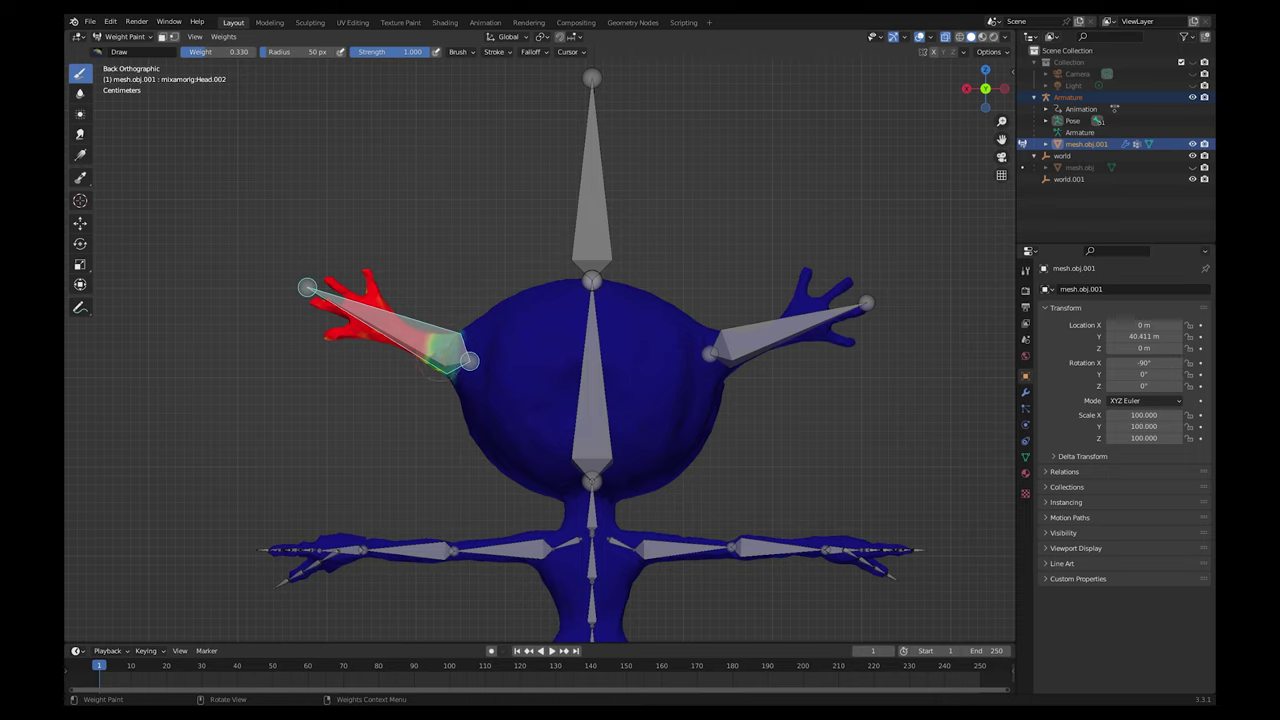
key(KP_1)
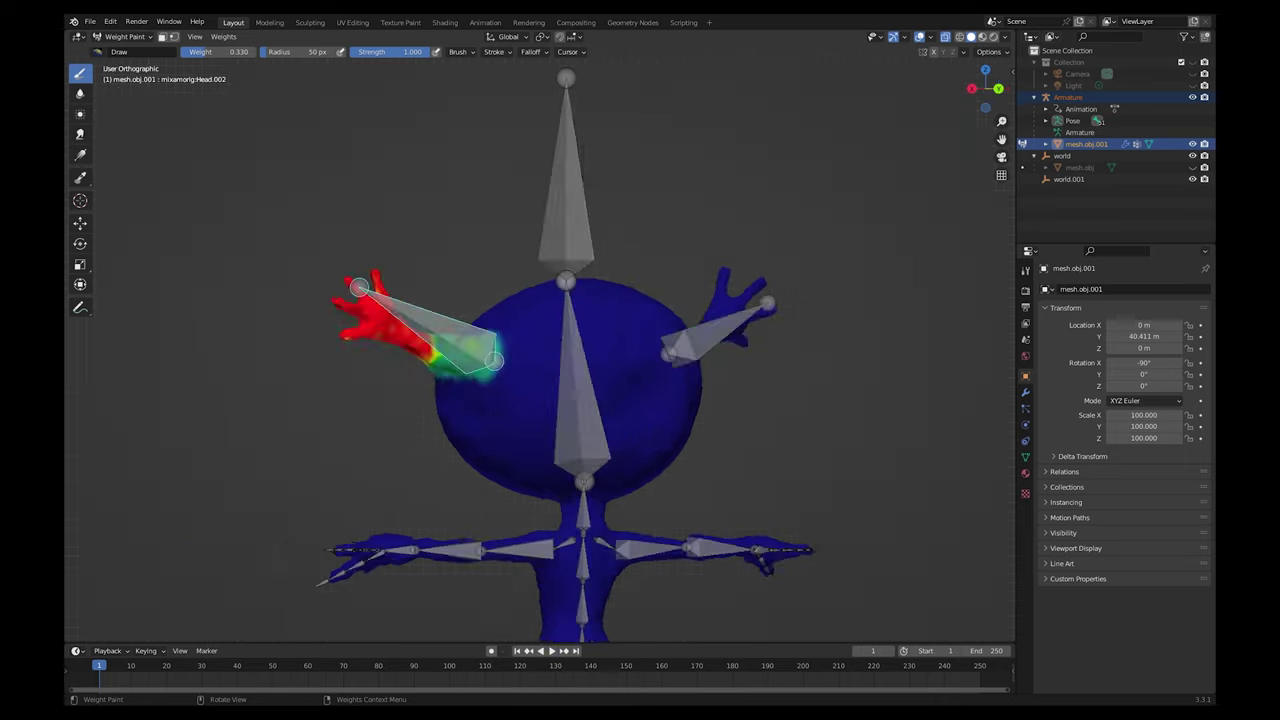
drag(633, 372, 626, 338)
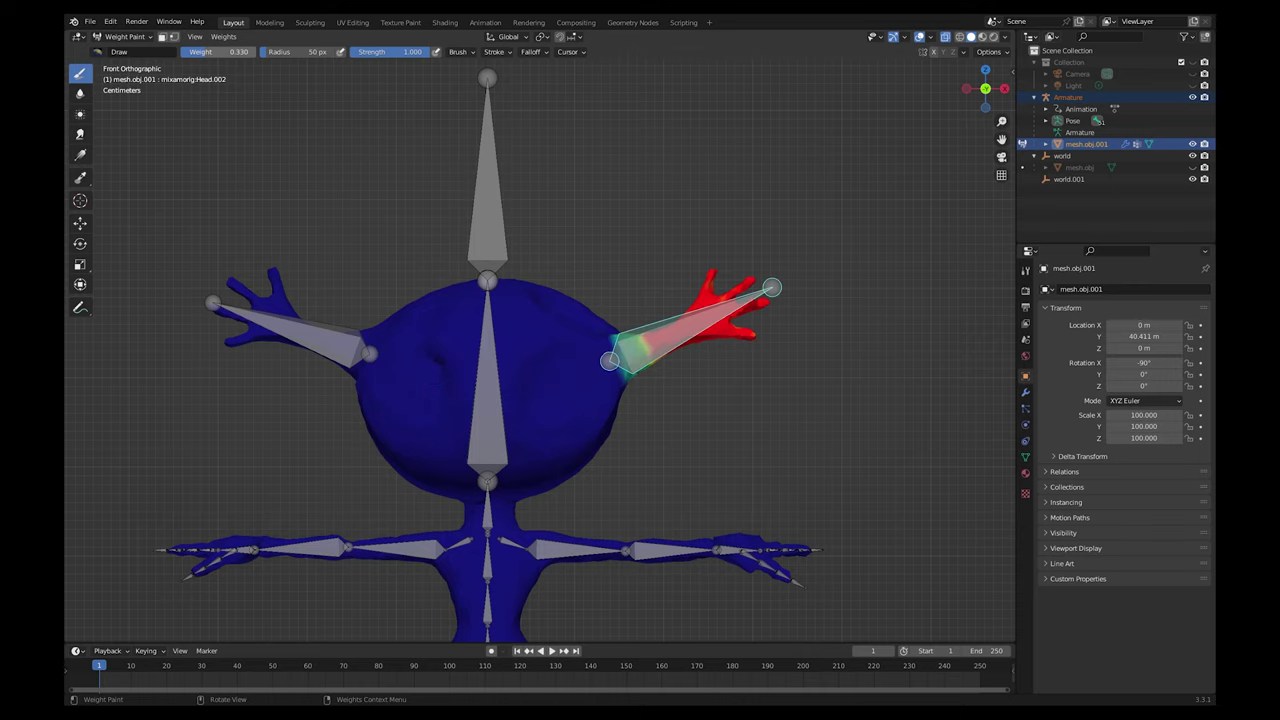
Set the brush weight to 0.740 and paint the forearm front and back, comparing it with the opposite extra arm's weights
double_click(215, 51)
key(BackSpace)
text(.74)
key(Return)
drag(634, 343, 664, 340)
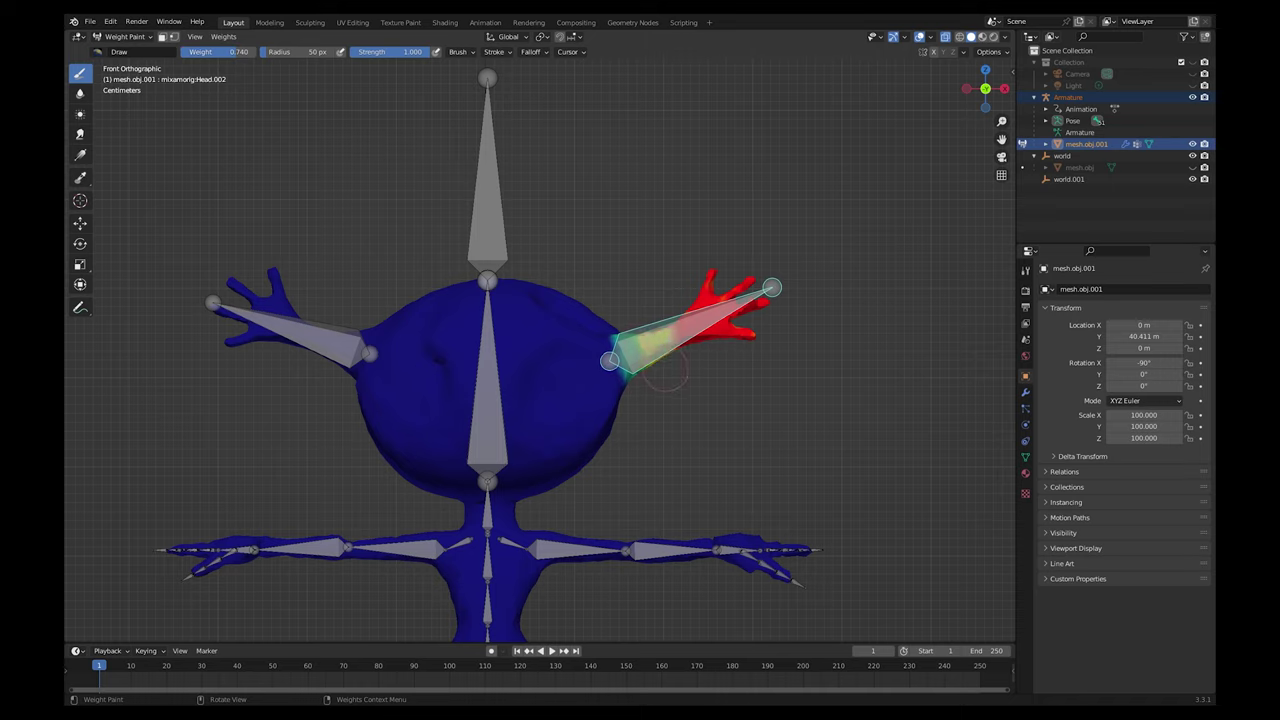
ctrl+click(335, 338)
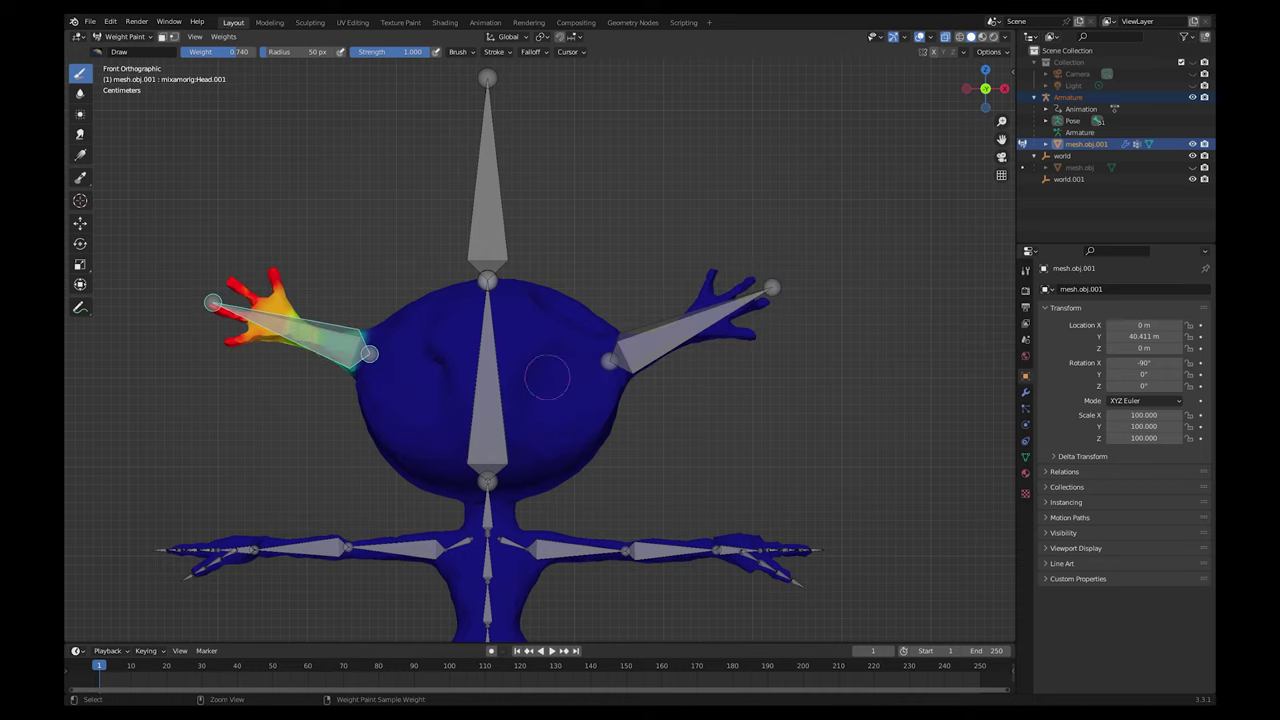
ctrl+click(665, 345)
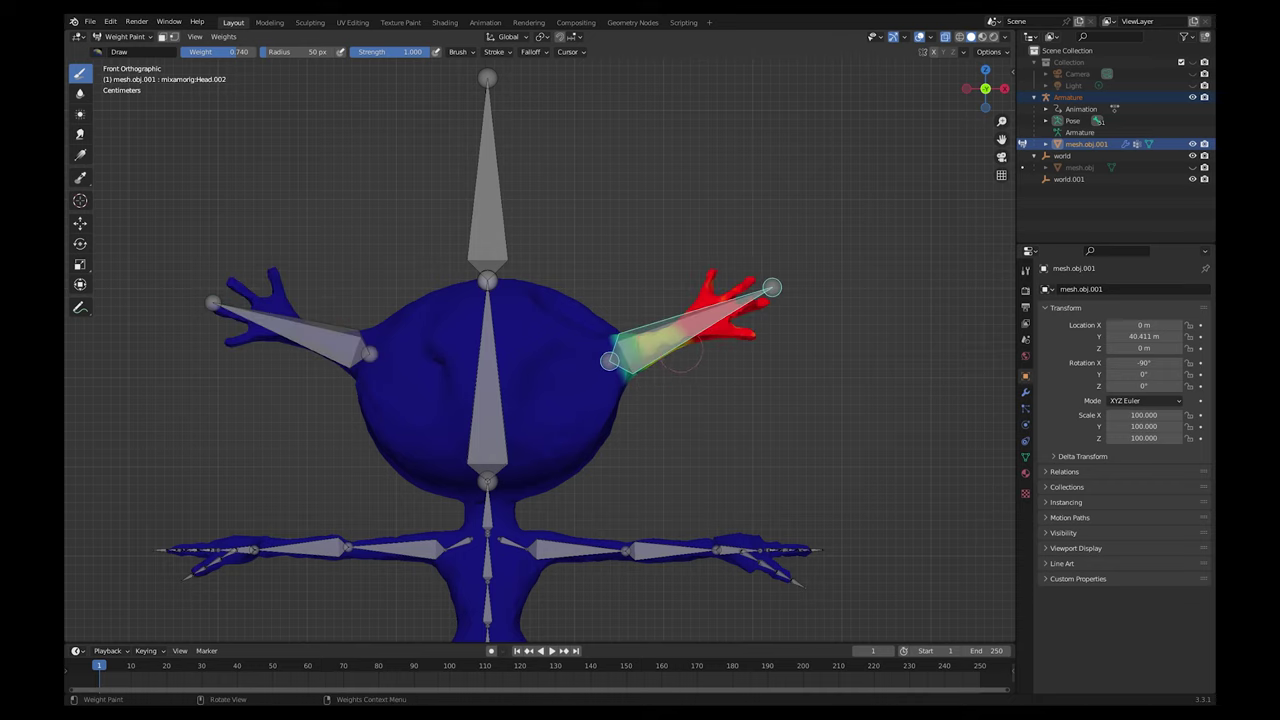
key(ctrl+KP_1)
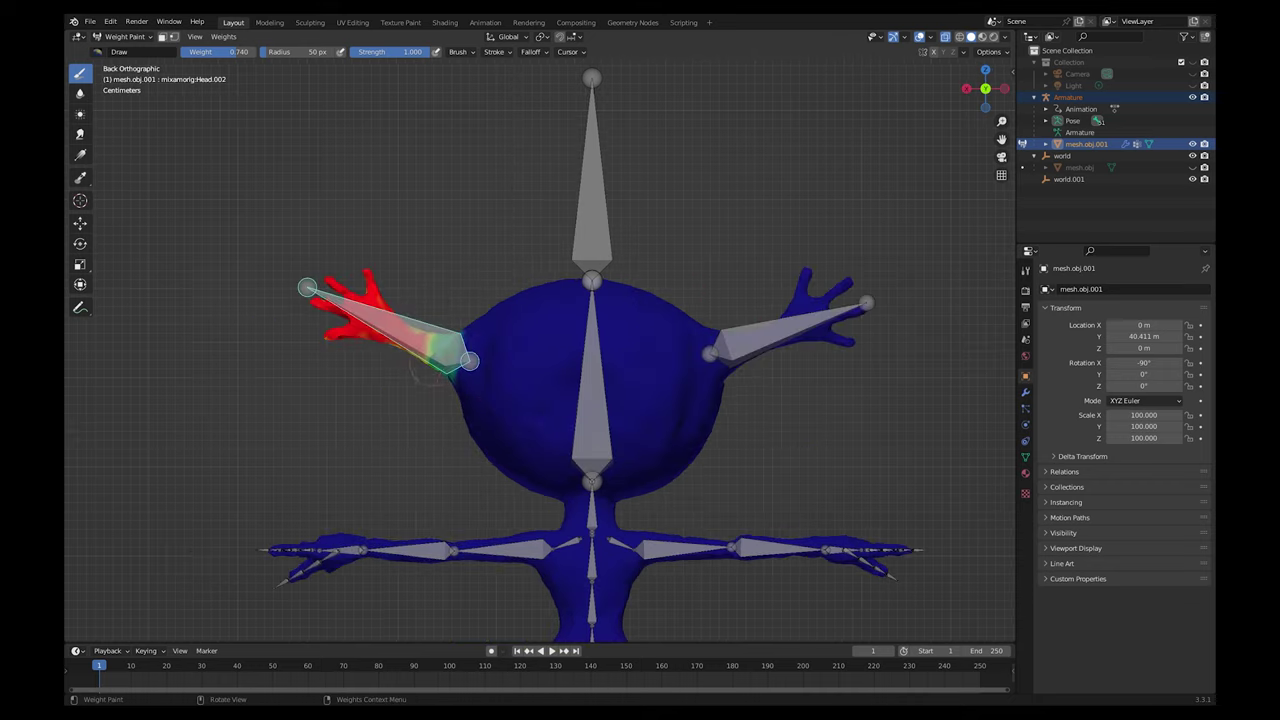
drag(421, 312, 398, 305)
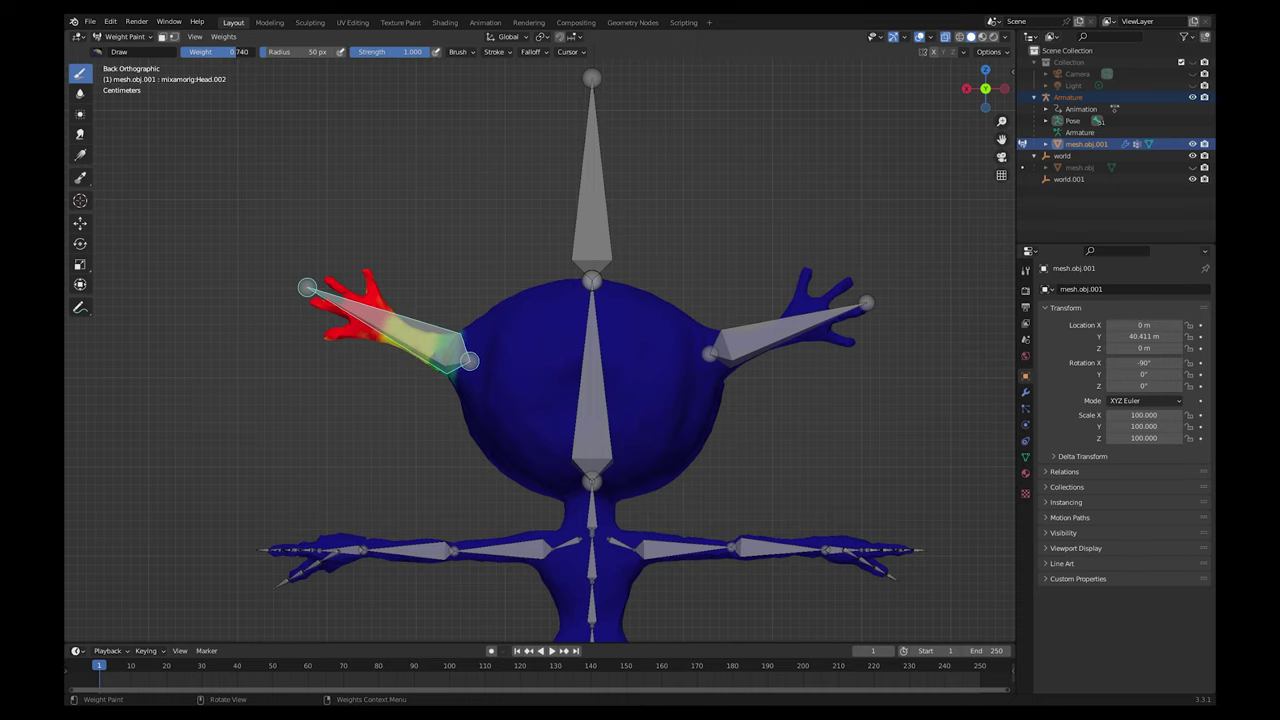
Set the brush weight to 0.850 and paint the wrist and palm area on the back of the hand
click(215, 51)
key(BackSpace)
text(.85)
key(Return)
scroll(376, 217, up, 3)
shift+middle_drag(376, 217, 565, 282)
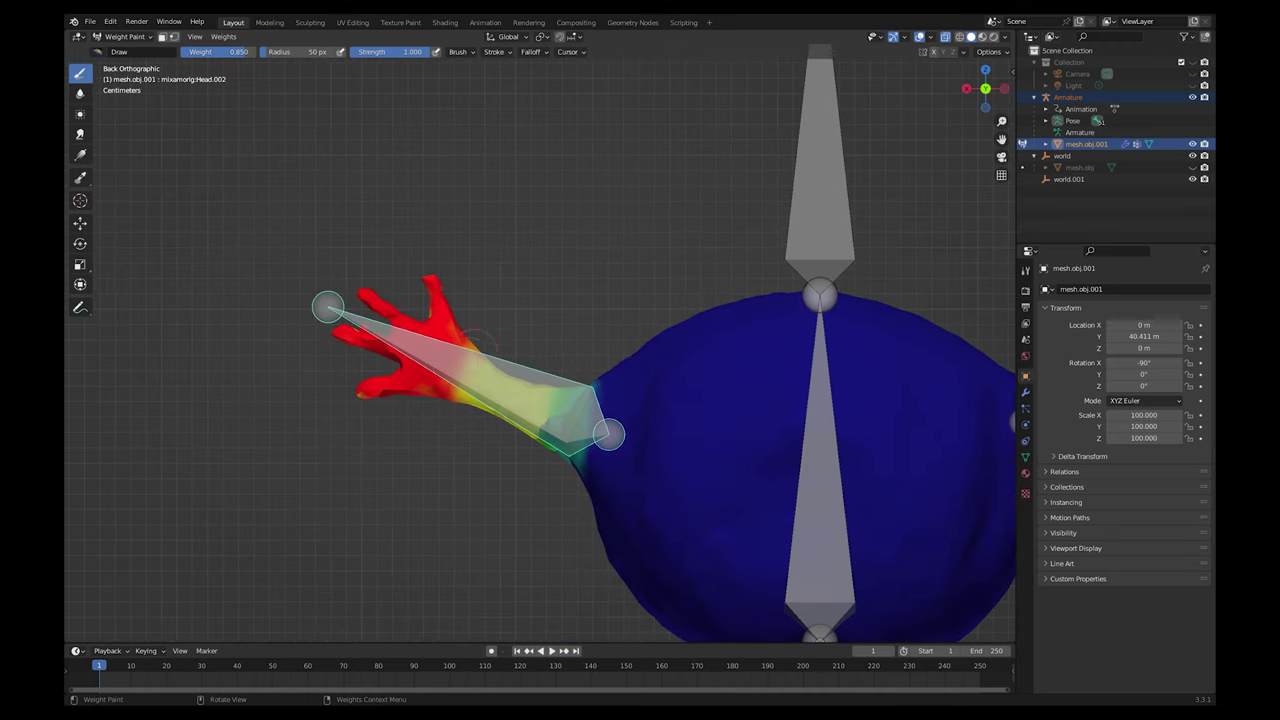
mouse_move(475, 340)
mouse_down()
mouse_move(440, 376)
mouse_move(393, 383)
mouse_move(410, 318)
mouse_move(461, 339)
mouse_up()
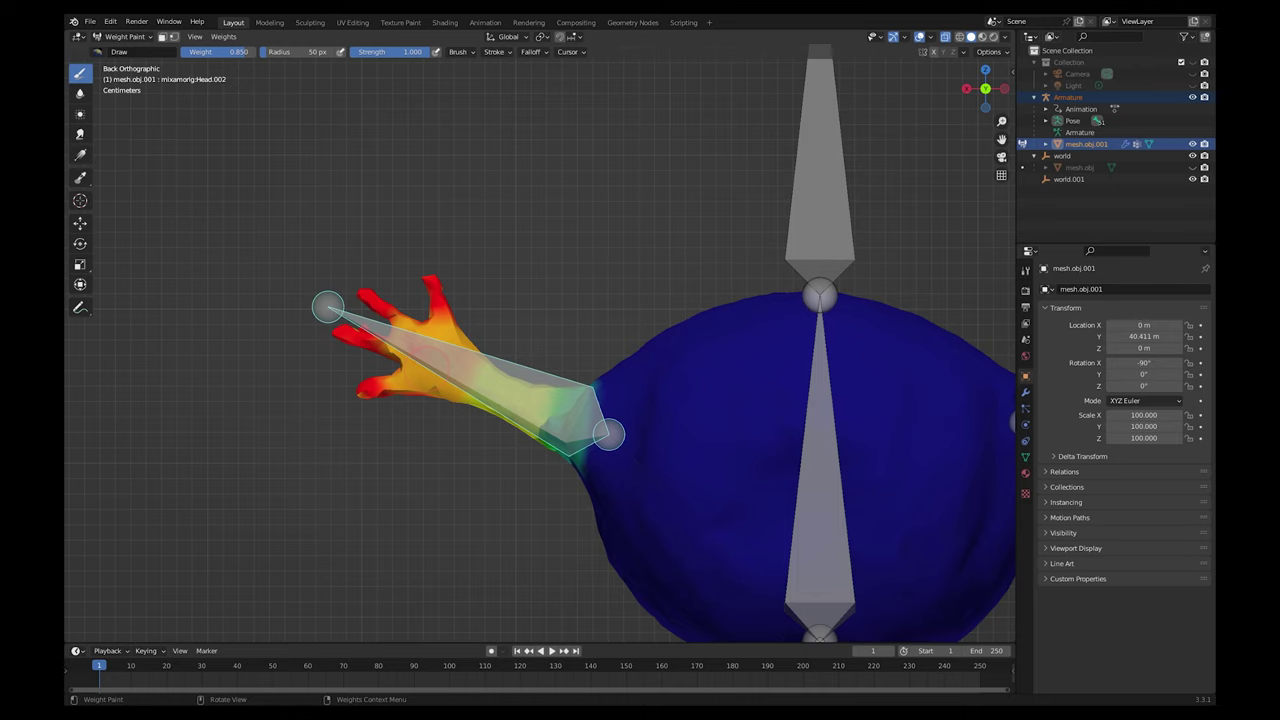
Check the hand from the side and paint its front up to the finger bases with the 0.850 weight
key(KP_3)
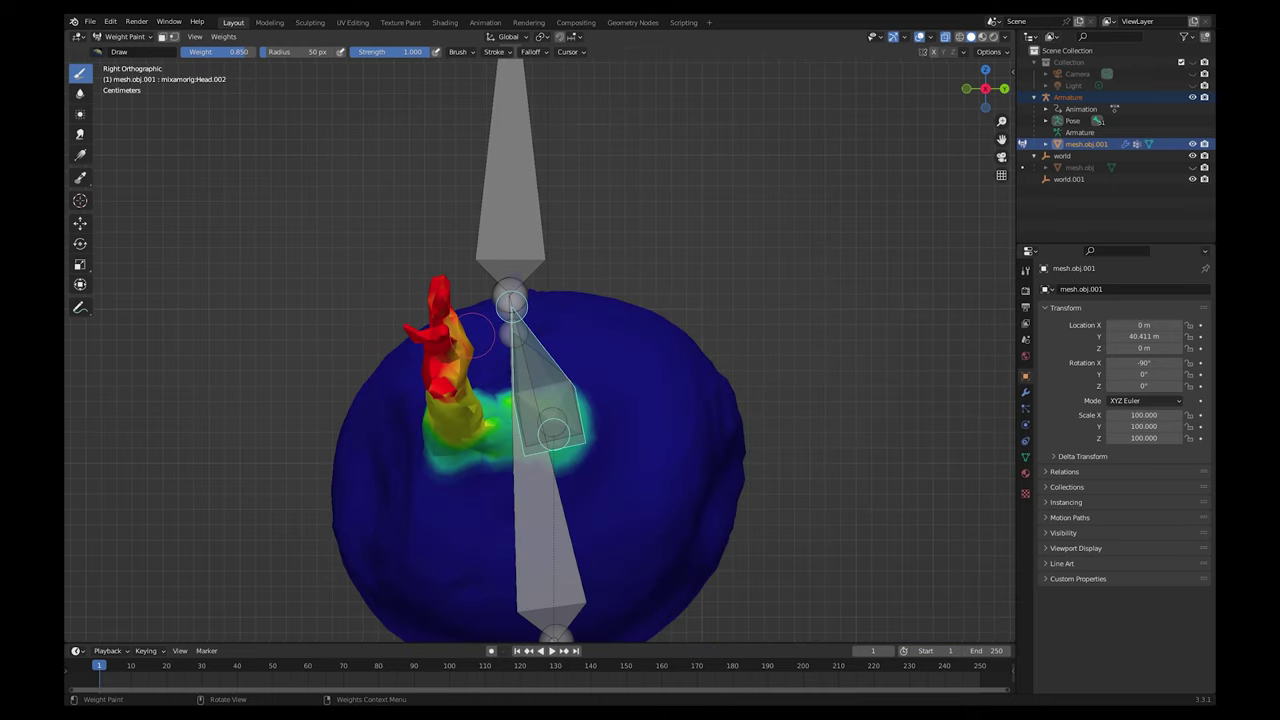
key(ctrl+KP_3)
key(KP_1)
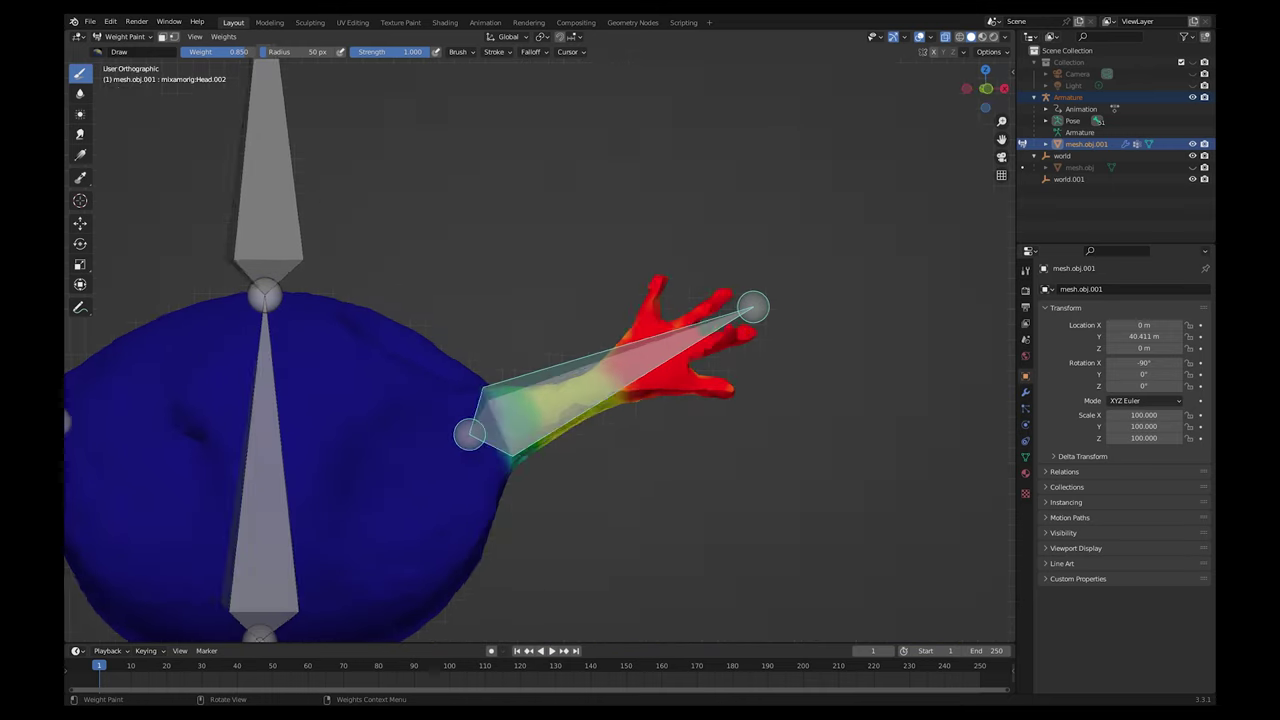
key(ctrl+KP_1)
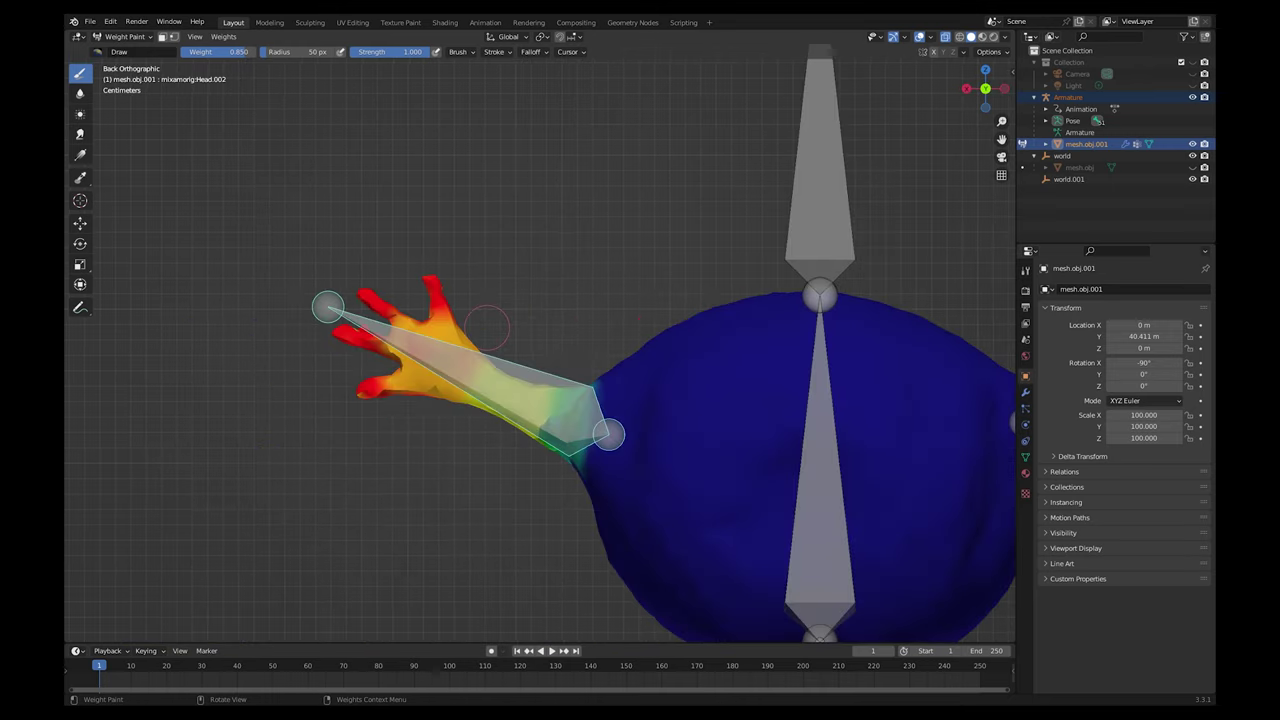
key(KP_1)
mouse_move(593, 355)
mouse_down()
mouse_move(620, 398)
mouse_move(625, 328)
mouse_move(665, 335)
mouse_move(652, 390)
mouse_move(676, 372)
mouse_move(683, 382)
mouse_move(687, 367)
mouse_up()
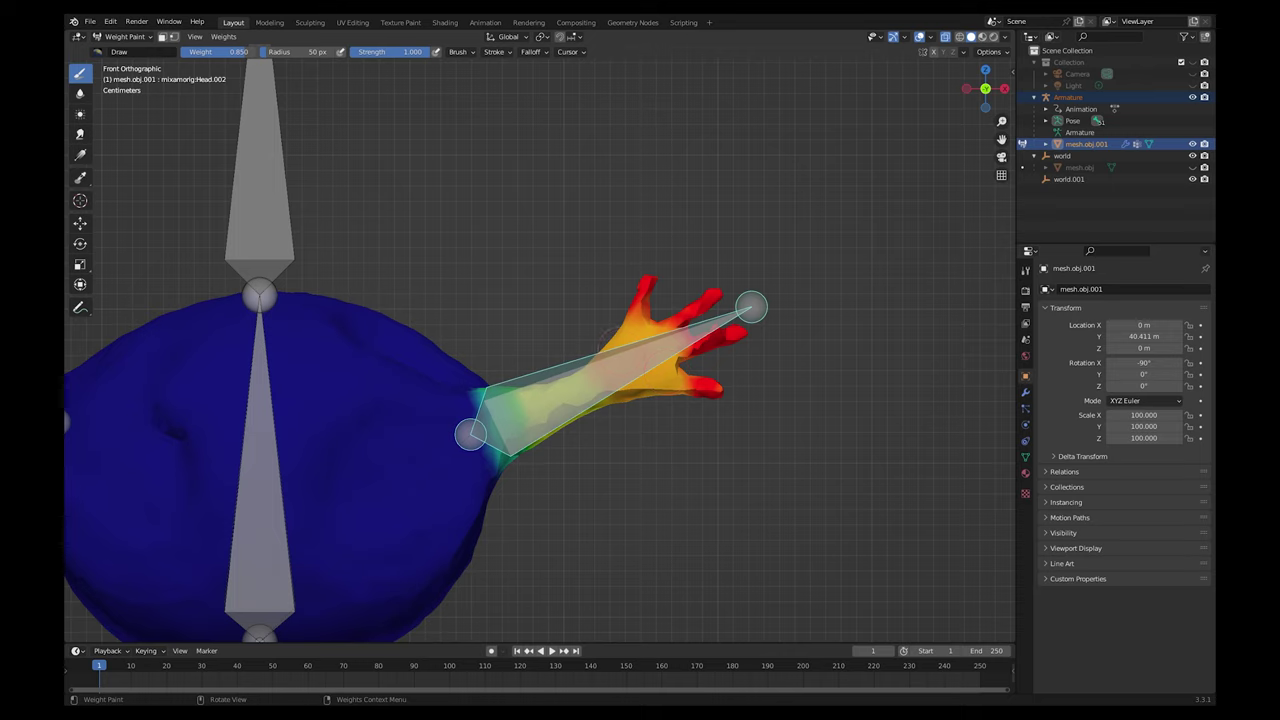
Test-rotate the arm's bone freely in a perspective view from the front and cancel the rotation
middle_drag(635, 362, 594, 327)
key(r)
key(r)
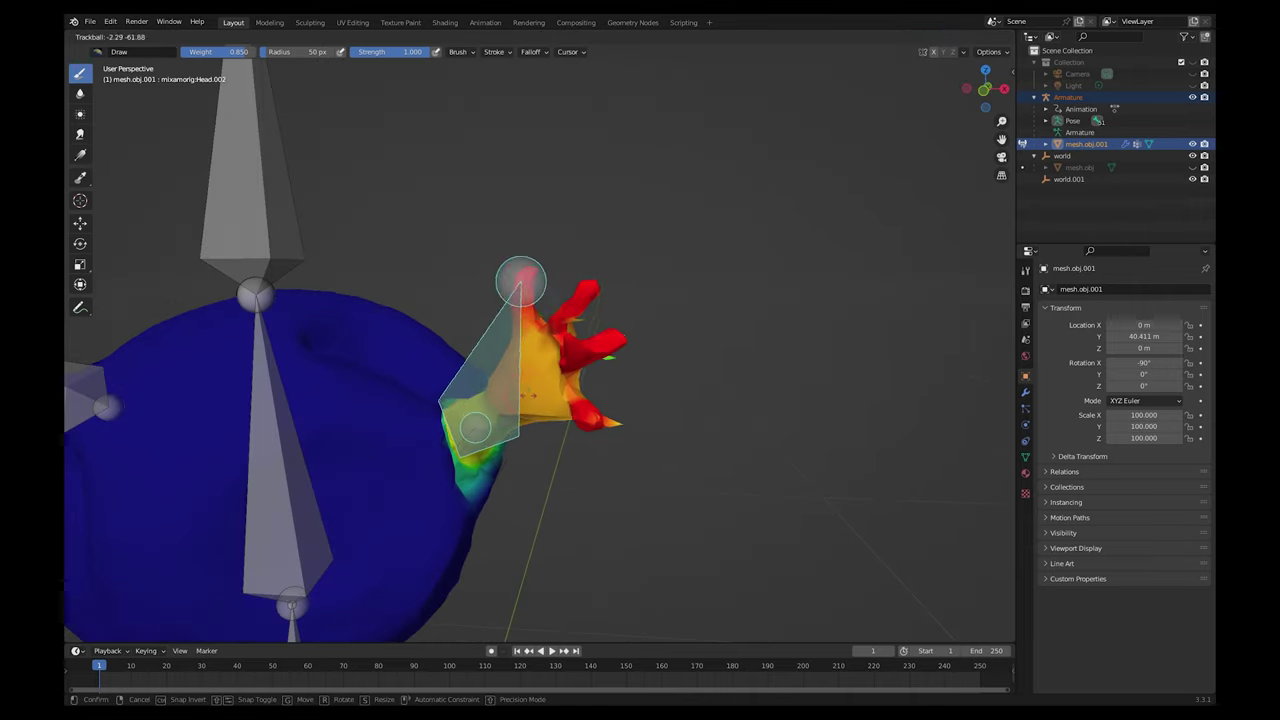
key(Escape)
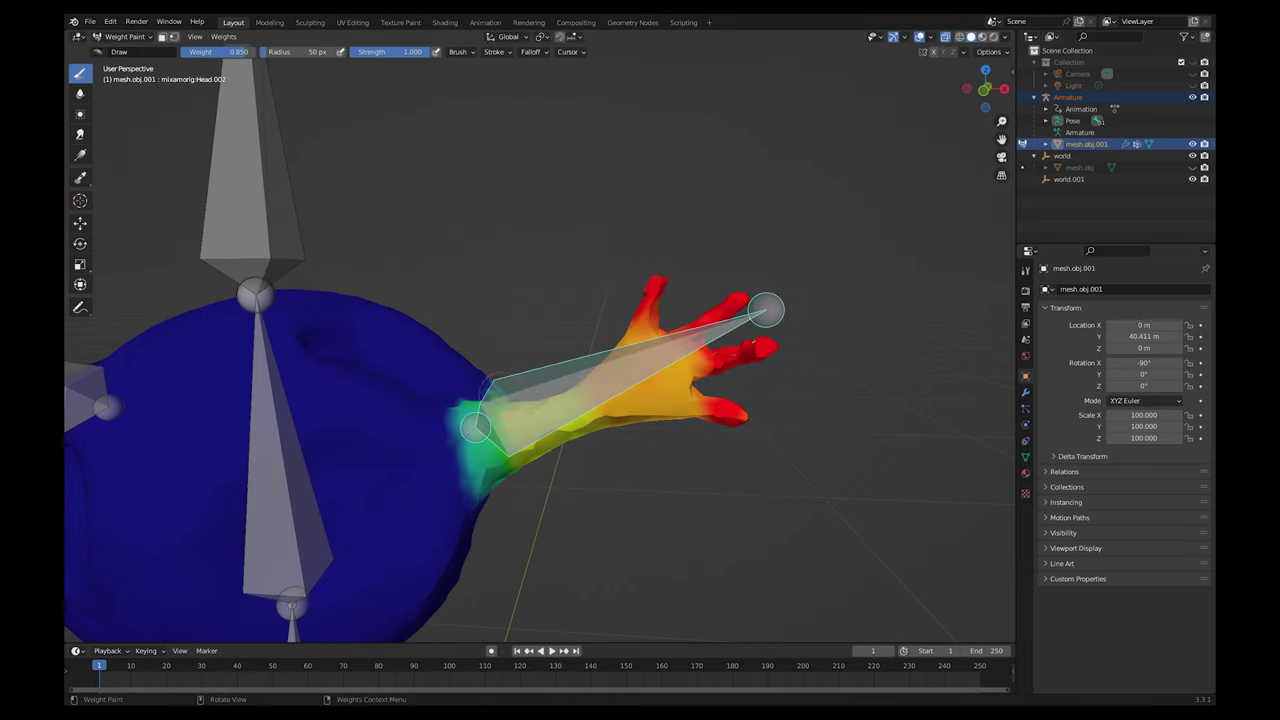
Rotate the arm's bone freely from the side, inspect the deformed arm and fingers up close, and undo the rotation
middle_drag(570, 408, 398, 420)
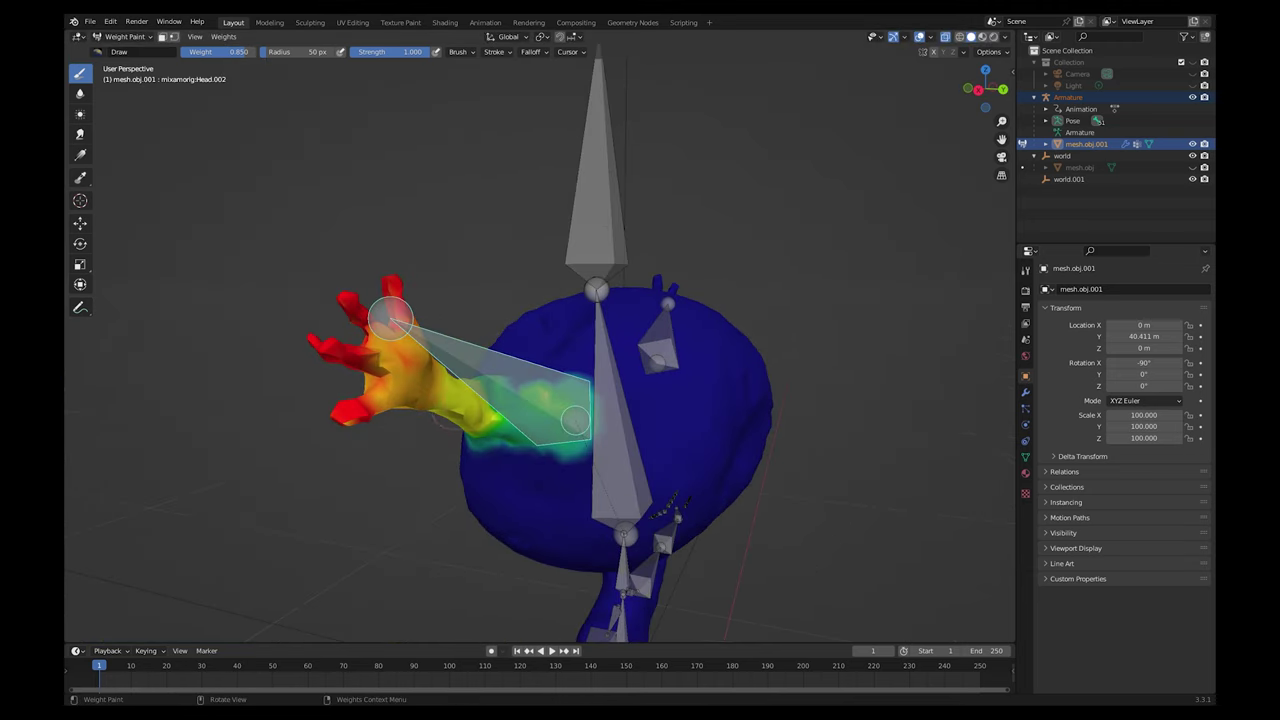
key(r)
key(r)
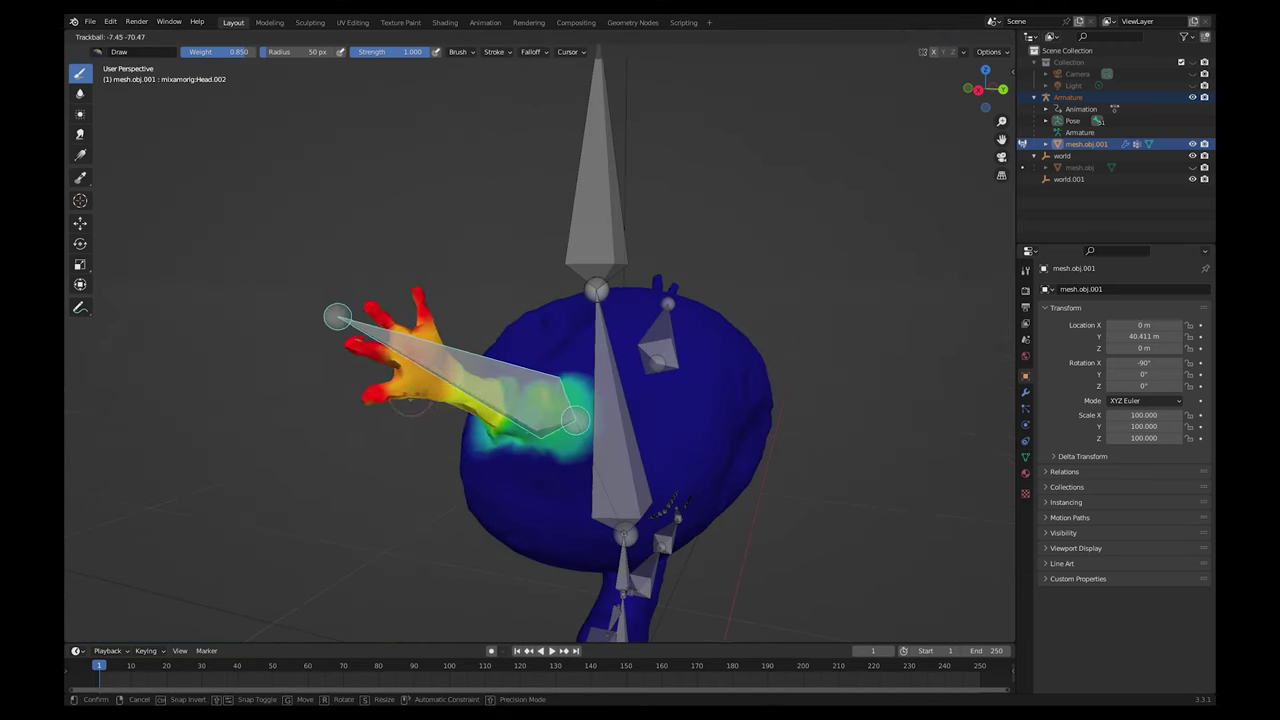
click(474, 372)
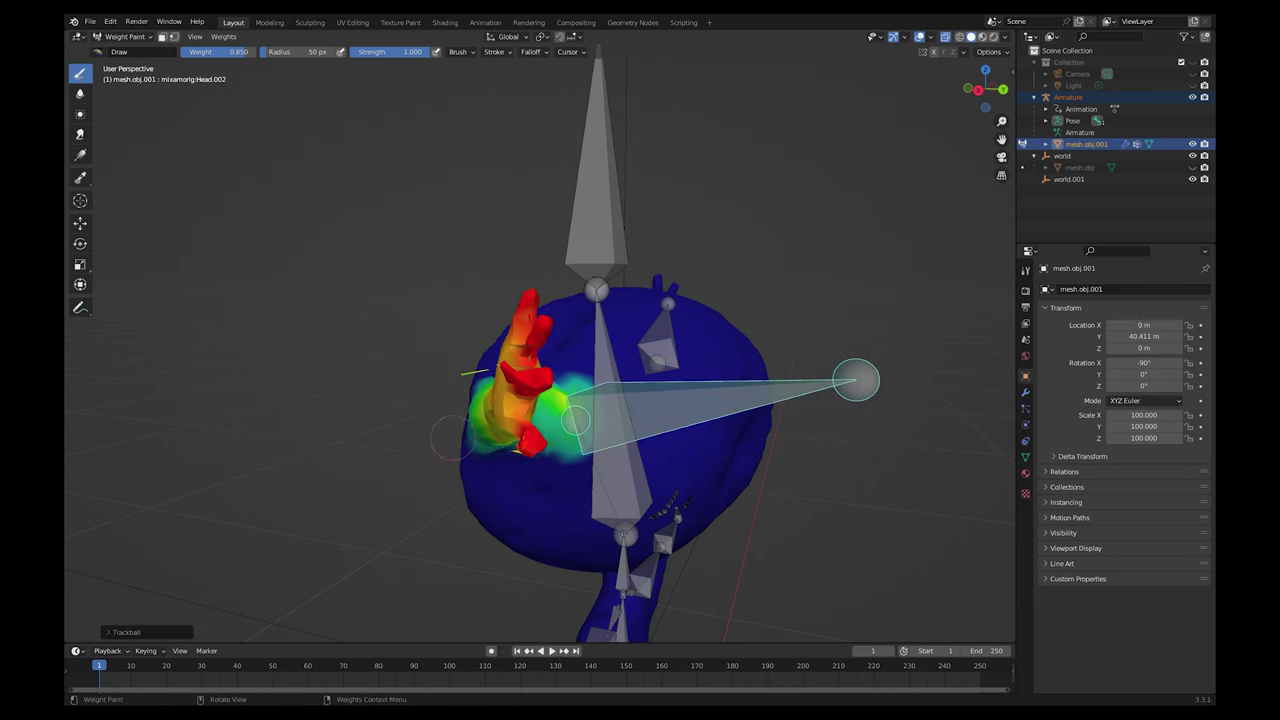
middle_drag(474, 372, 577, 491)
scroll(684, 470, up, 3)
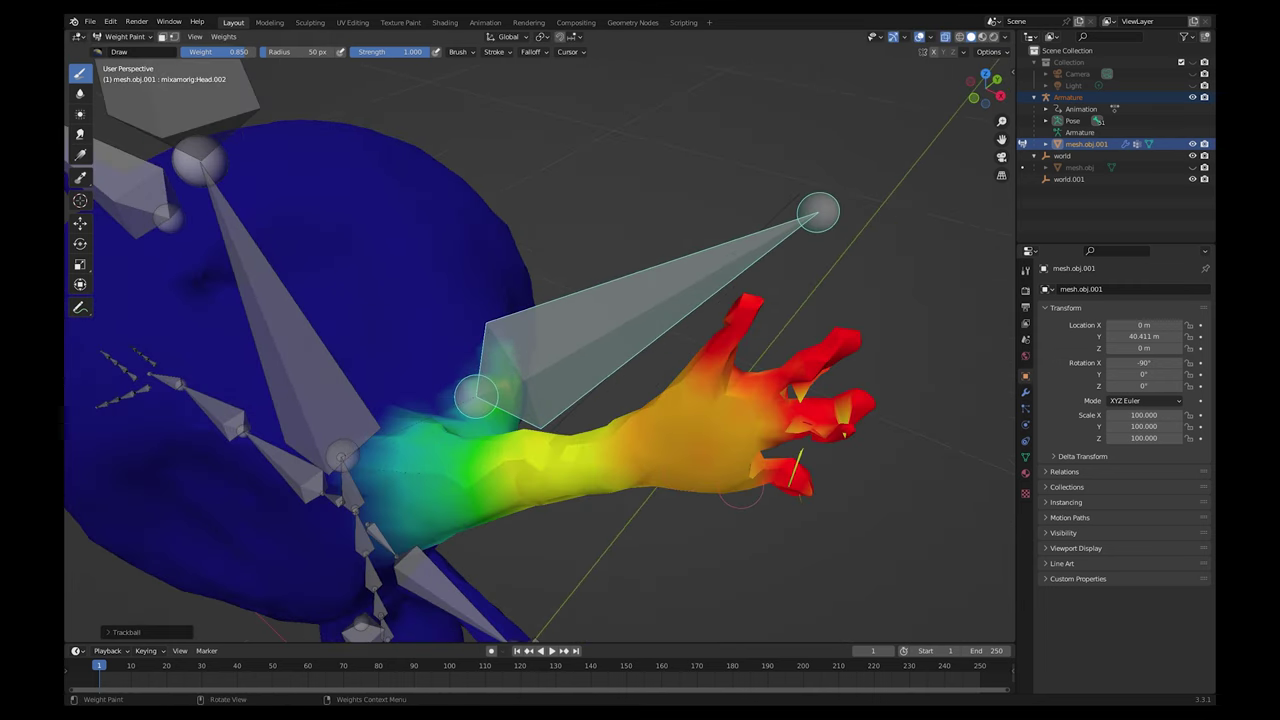
shift+middle_drag(734, 492, 620, 476)
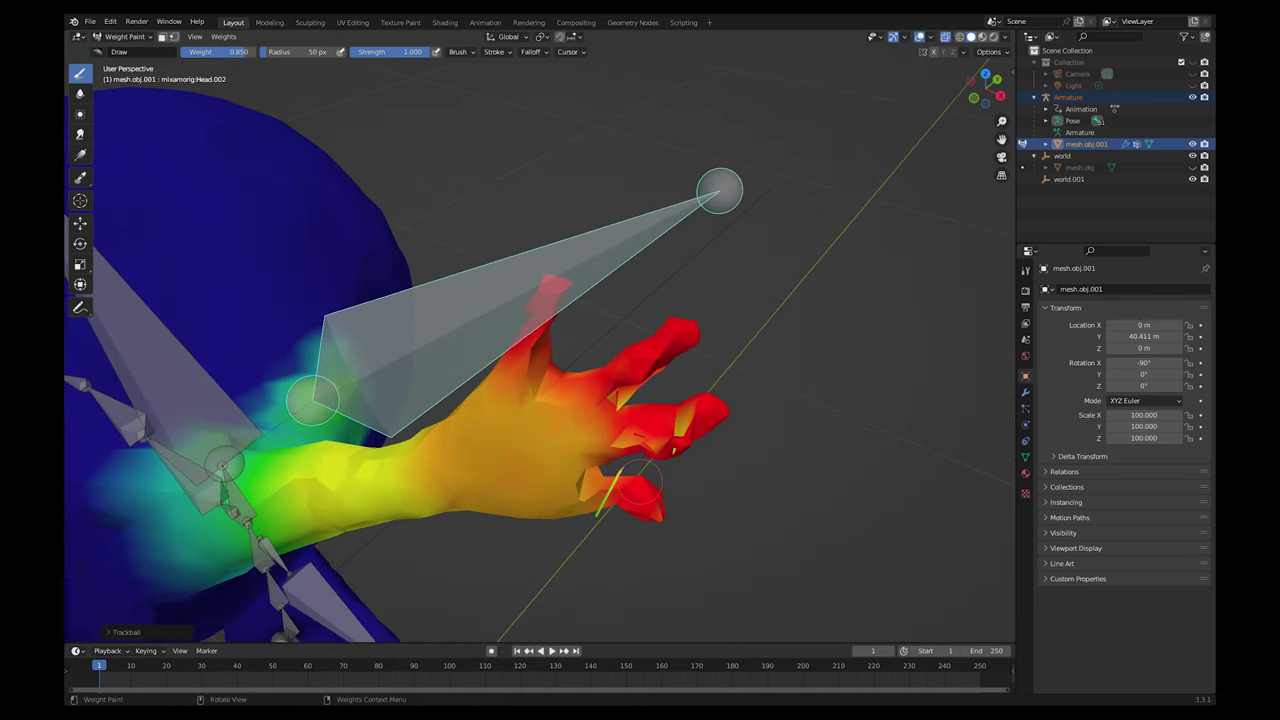
key(ctrl+z)
scroll(622, 482, down, 2)
scroll(623, 481, down, 2)
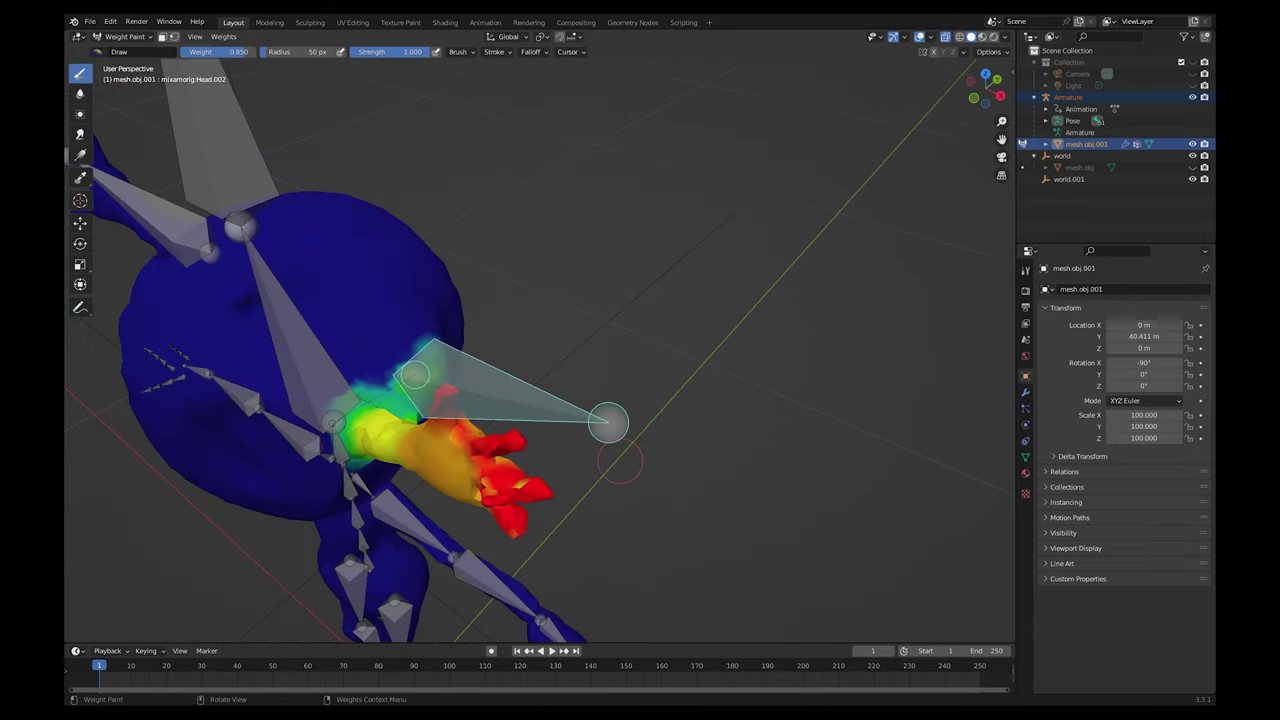
Set the brush weight to 0.000 and erase the arm bone's influence from the side of the head around the arm's base
middle_drag(622, 473, 514, 414)
mouse_move(223, 172)
middle_down()
mouse_move(230, 114)
mouse_move(191, 130)
middle_up()
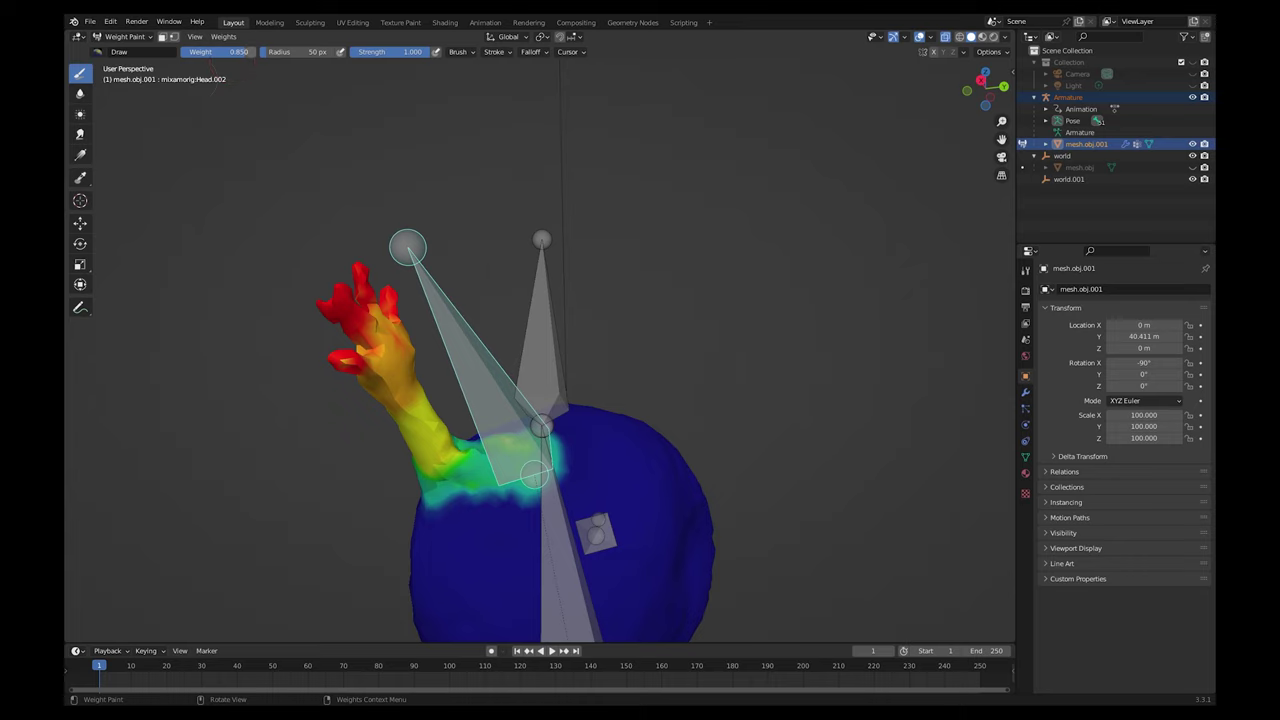
drag(238, 52, 172, 52)
middle_drag(308, 190, 434, 188)
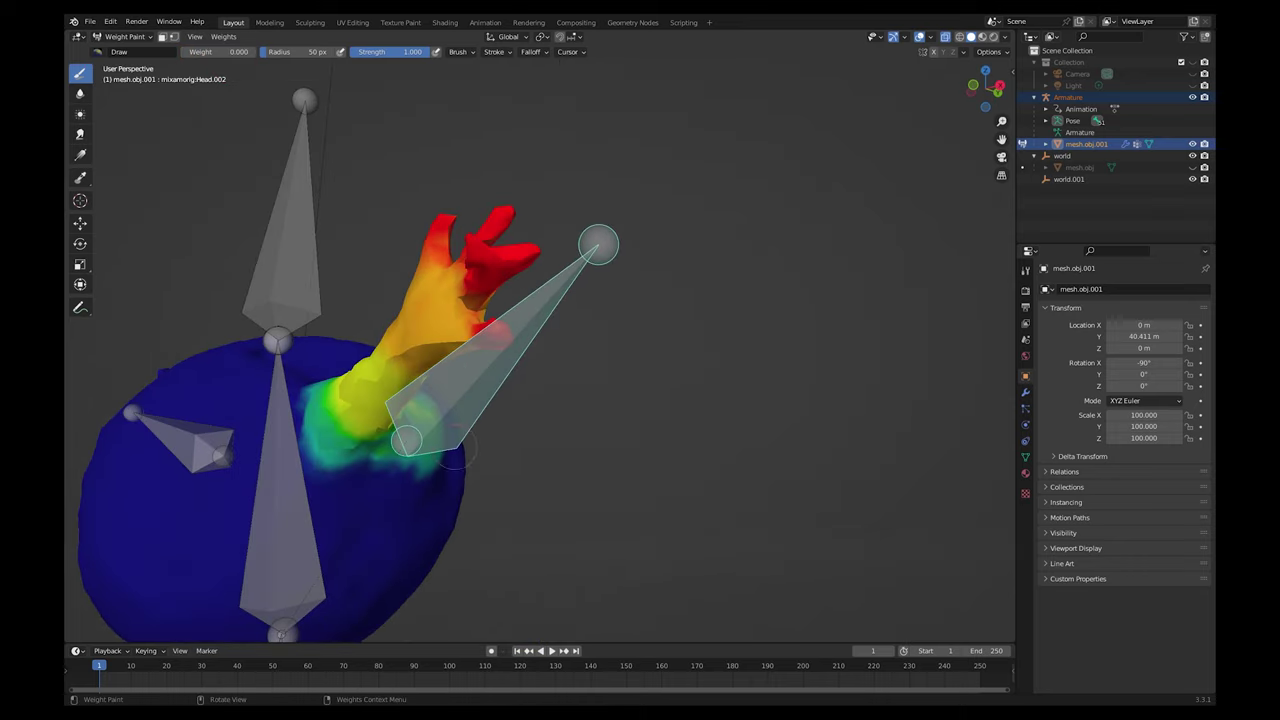
drag(446, 474, 428, 456)
middle_drag(434, 452, 357, 463)
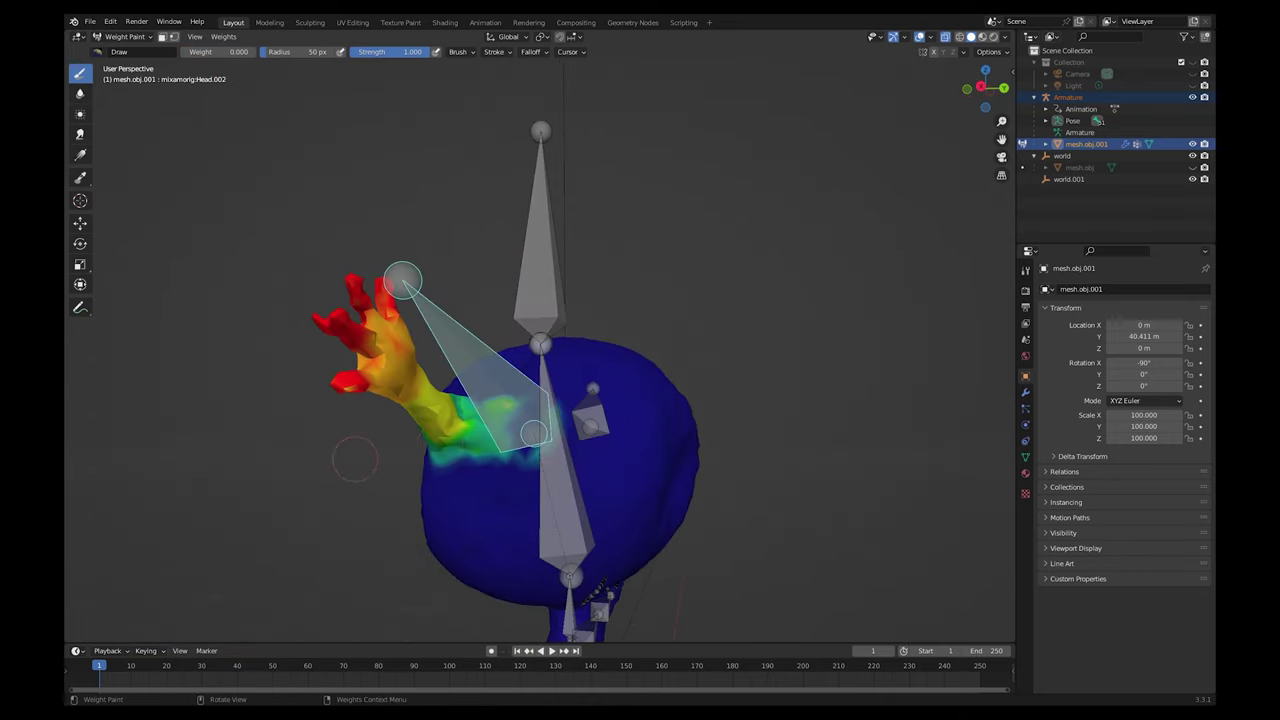
mouse_move(508, 450)
mouse_down()
mouse_move(500, 414)
mouse_move(498, 446)
mouse_move(529, 384)
mouse_move(566, 412)
mouse_move(516, 442)
mouse_up()
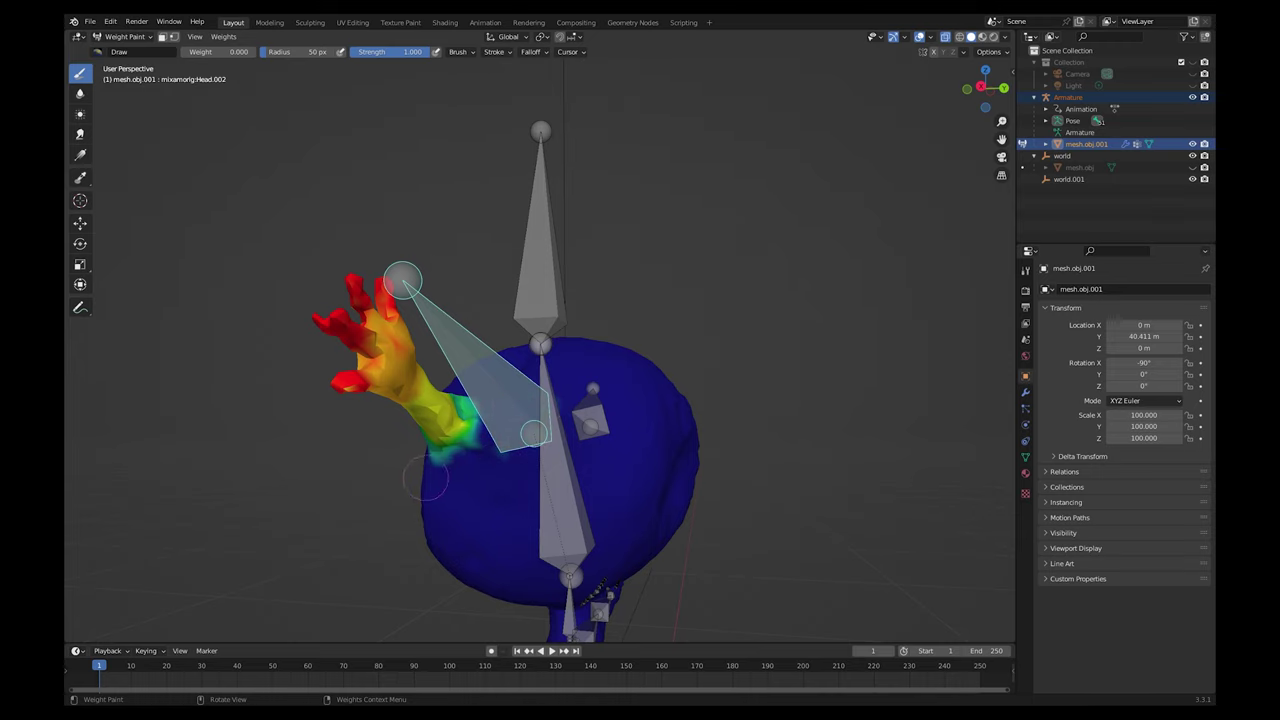
Switch to the Blur brush, examine the hand up close, and test-rotate the bone to look for stray faces, cancelling the rotation
click(80, 93)
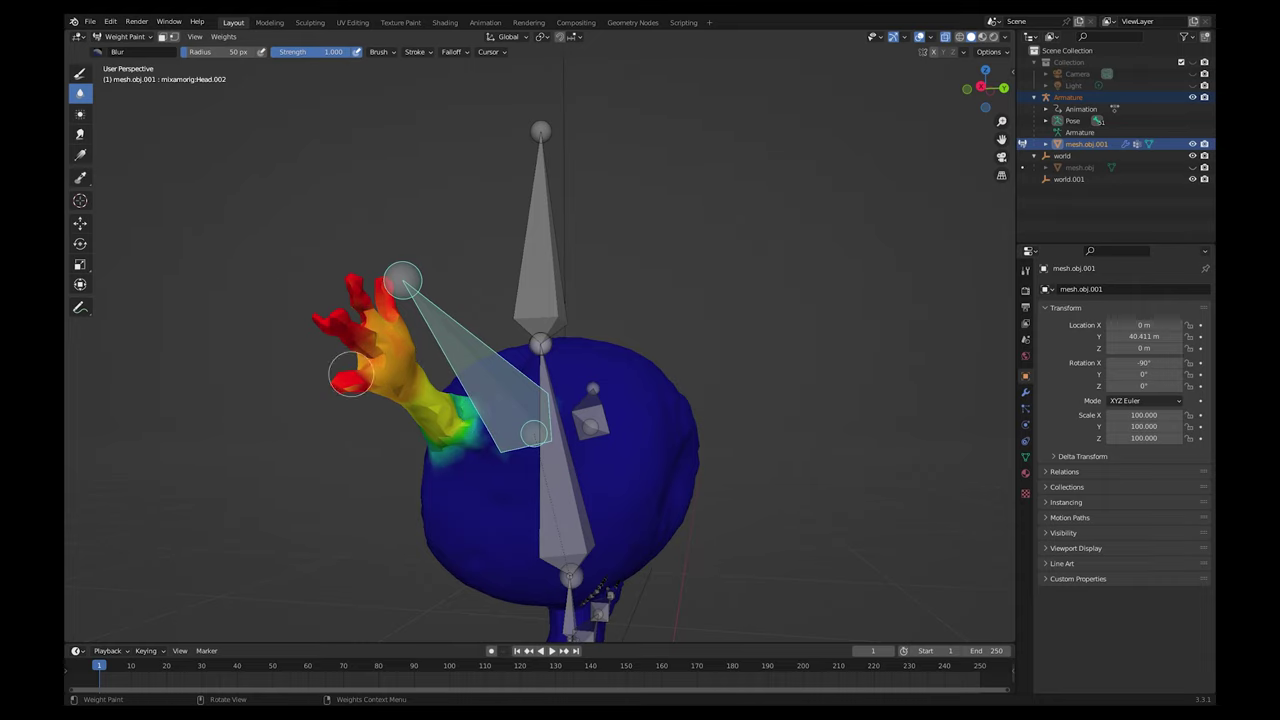
scroll(385, 345, up, 3)
middle_drag(510, 384, 554, 391)
scroll(468, 370, up, 1)
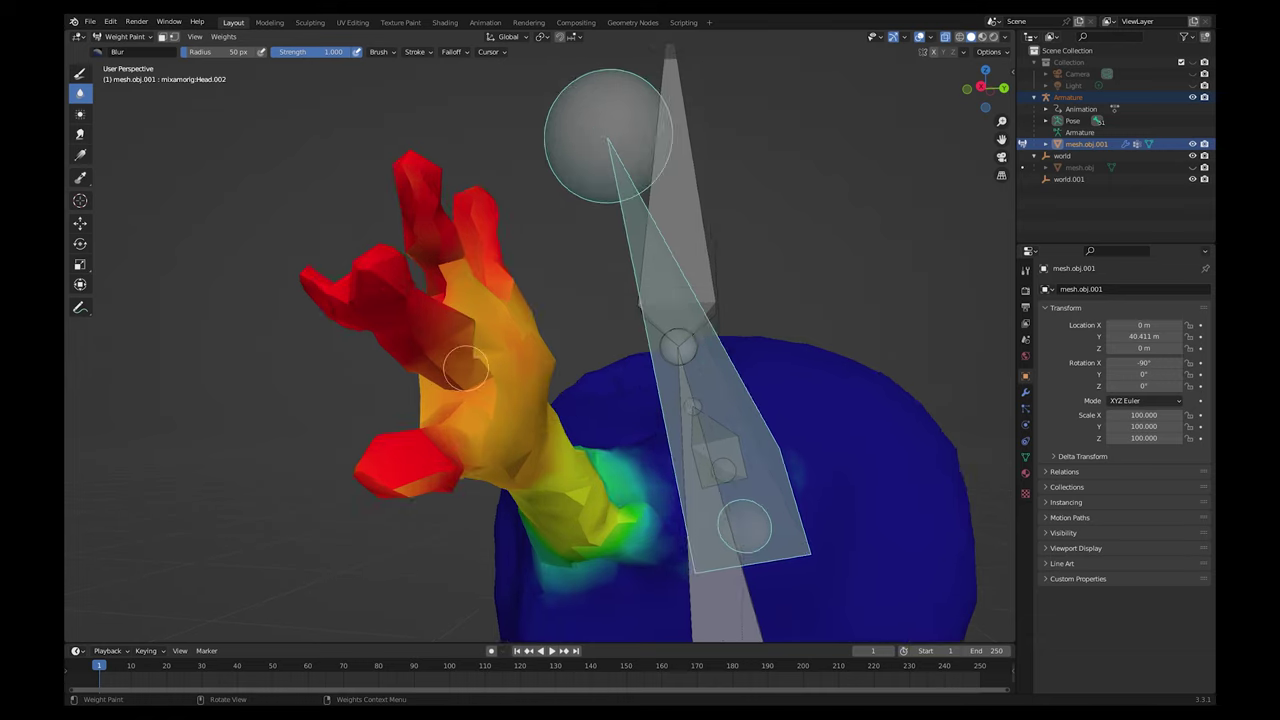
middle_drag(463, 369, 541, 386)
key(r)
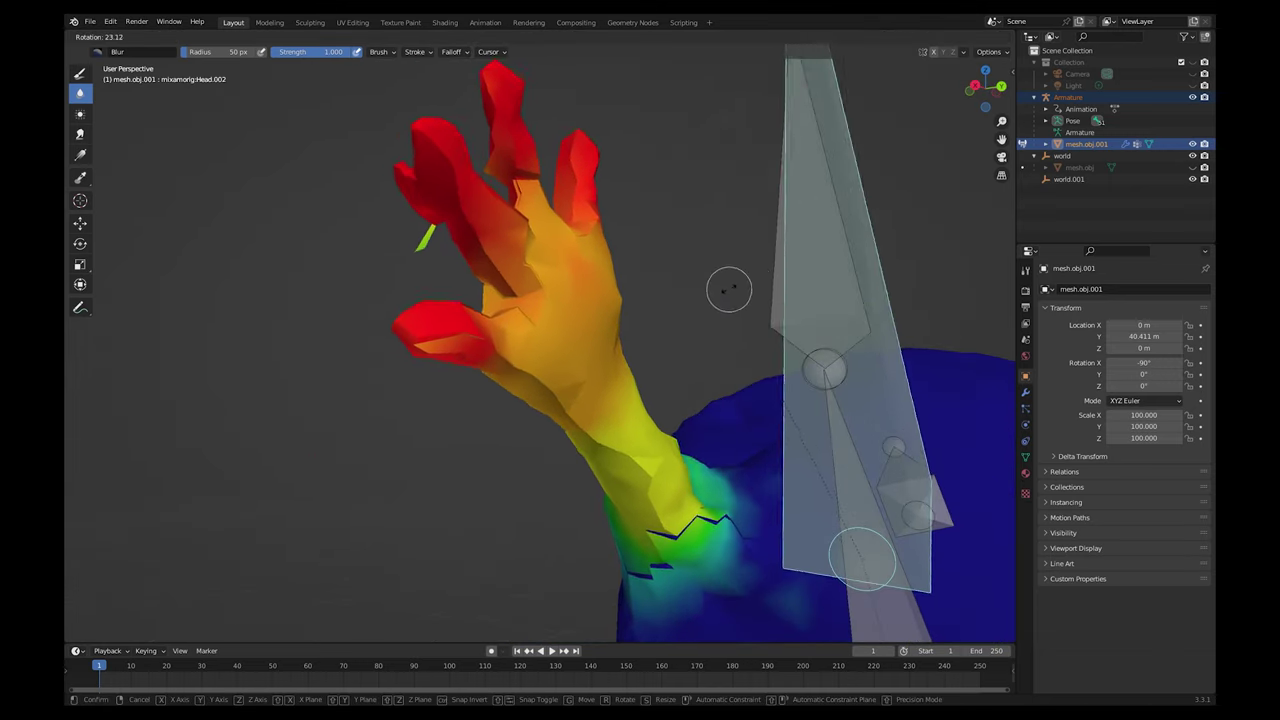
right_click(740, 289)
mouse_move(705, 313)
middle_down()
mouse_move(866, 318)
mouse_move(763, 358)
middle_up()
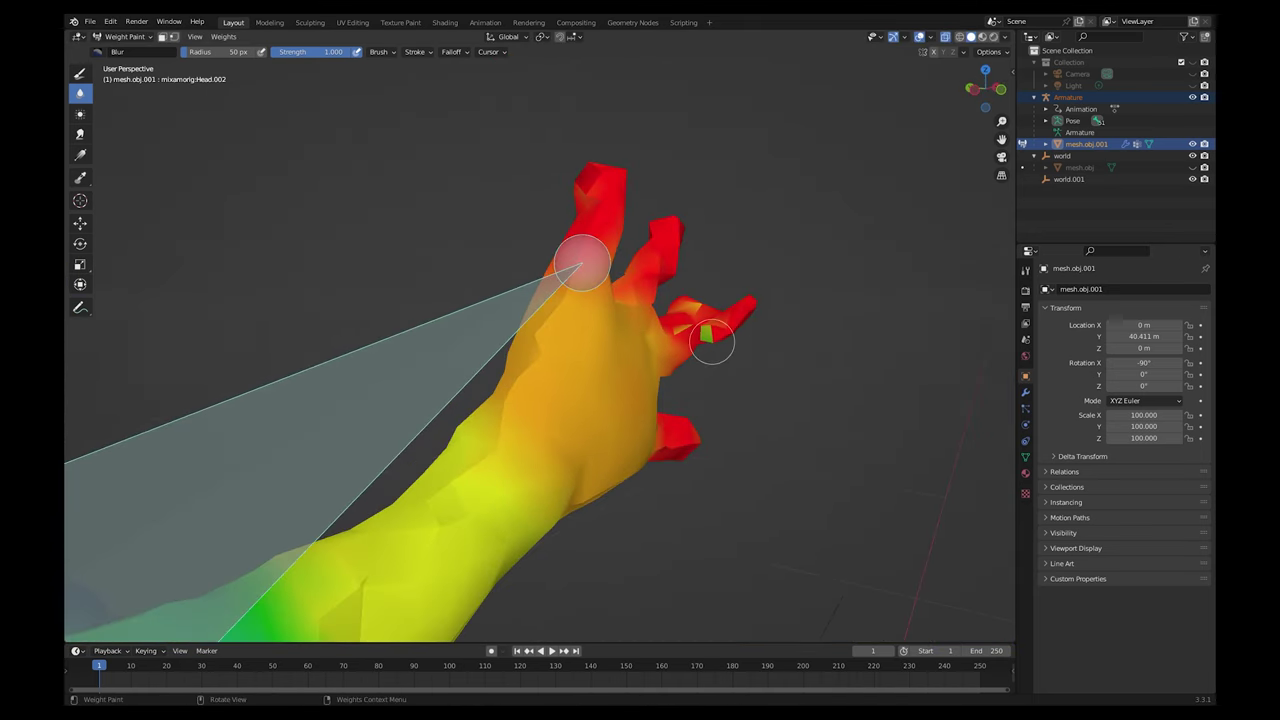
Turn on face selection masking, return to the Draw brush, and select the stray green face on the finger
key(m)
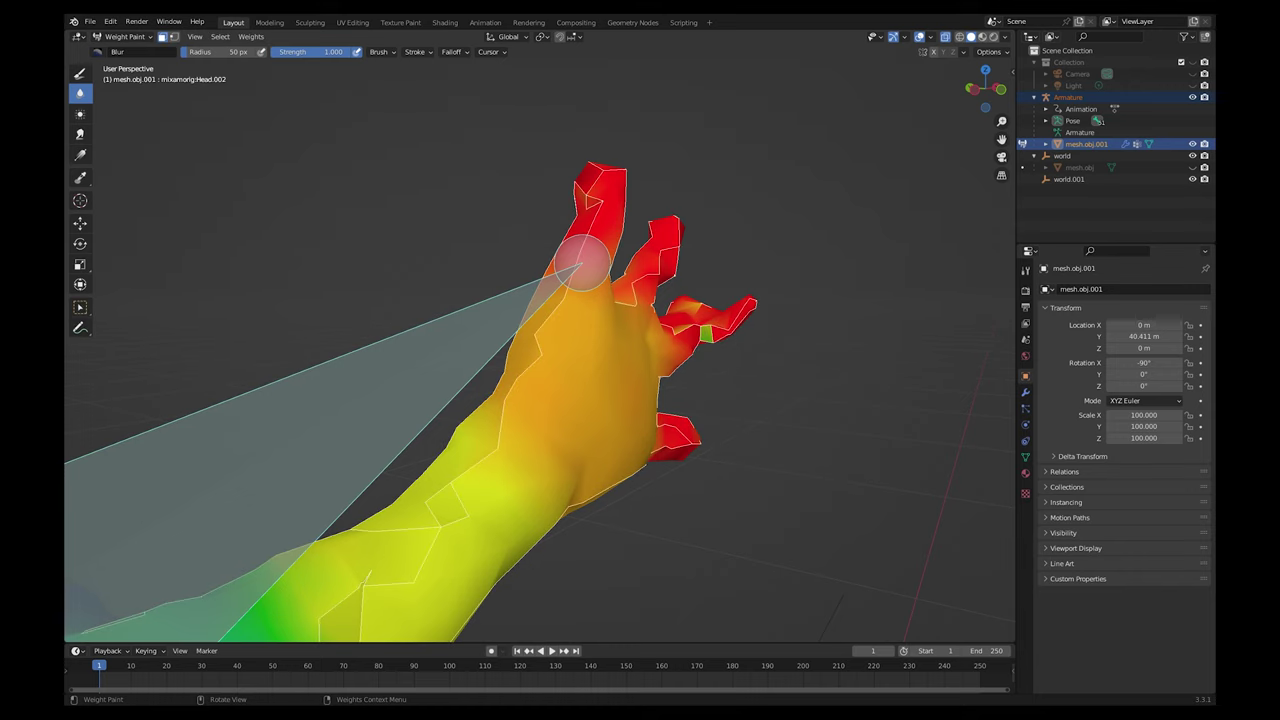
click(80, 73)
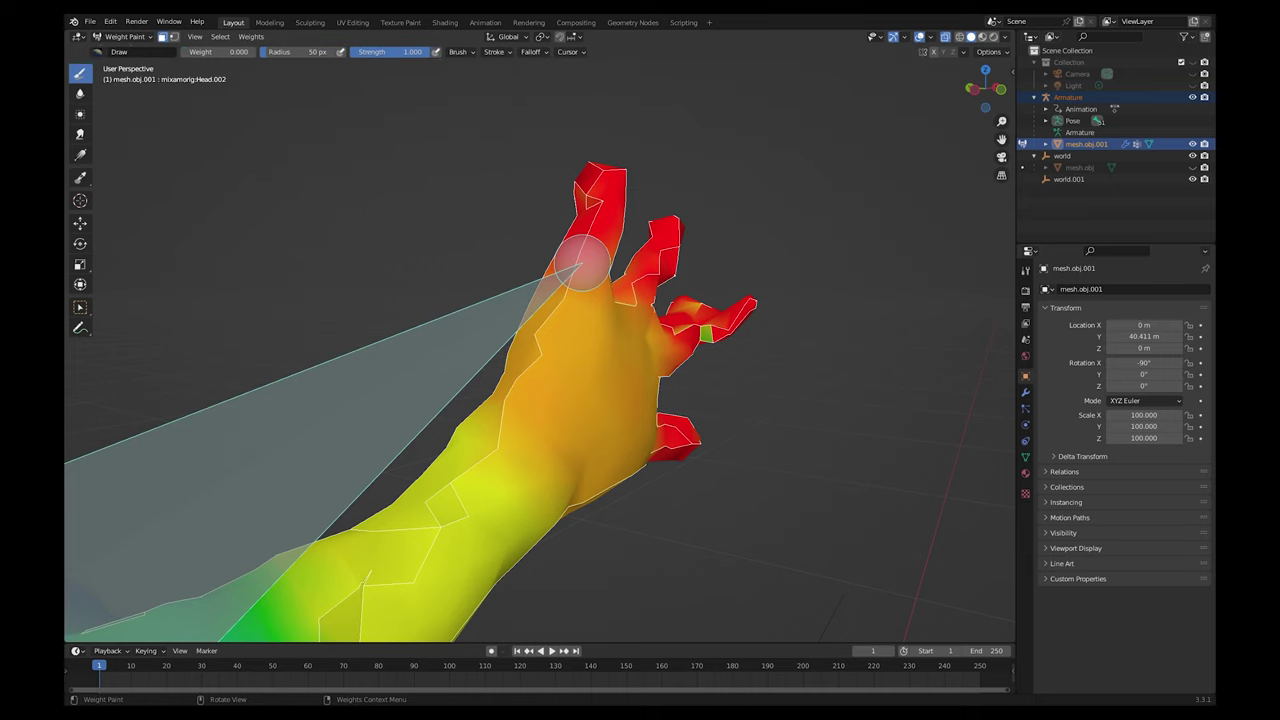
ctrl+click(706, 335)
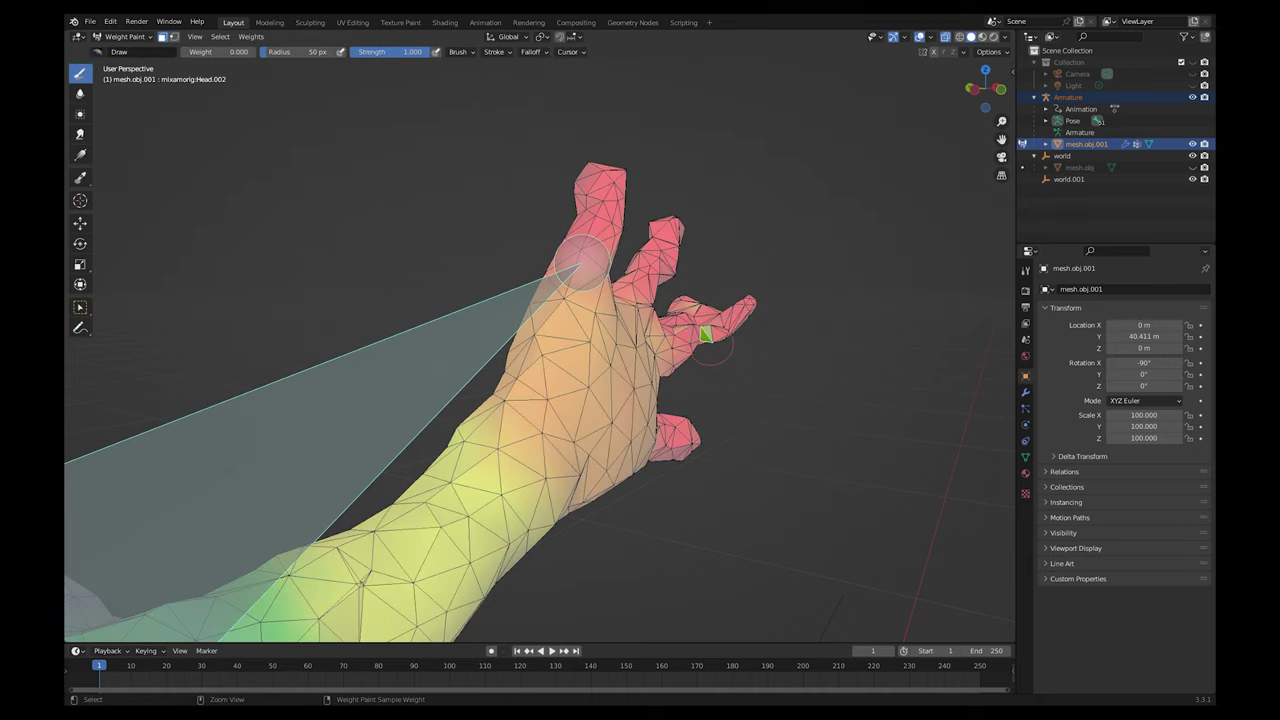
Try selecting a patch of adjacent faces on the palm at the base of the finger with the stray green face
scroll(713, 345, up, 3)
shift+middle_drag(713, 345, 480, 372)
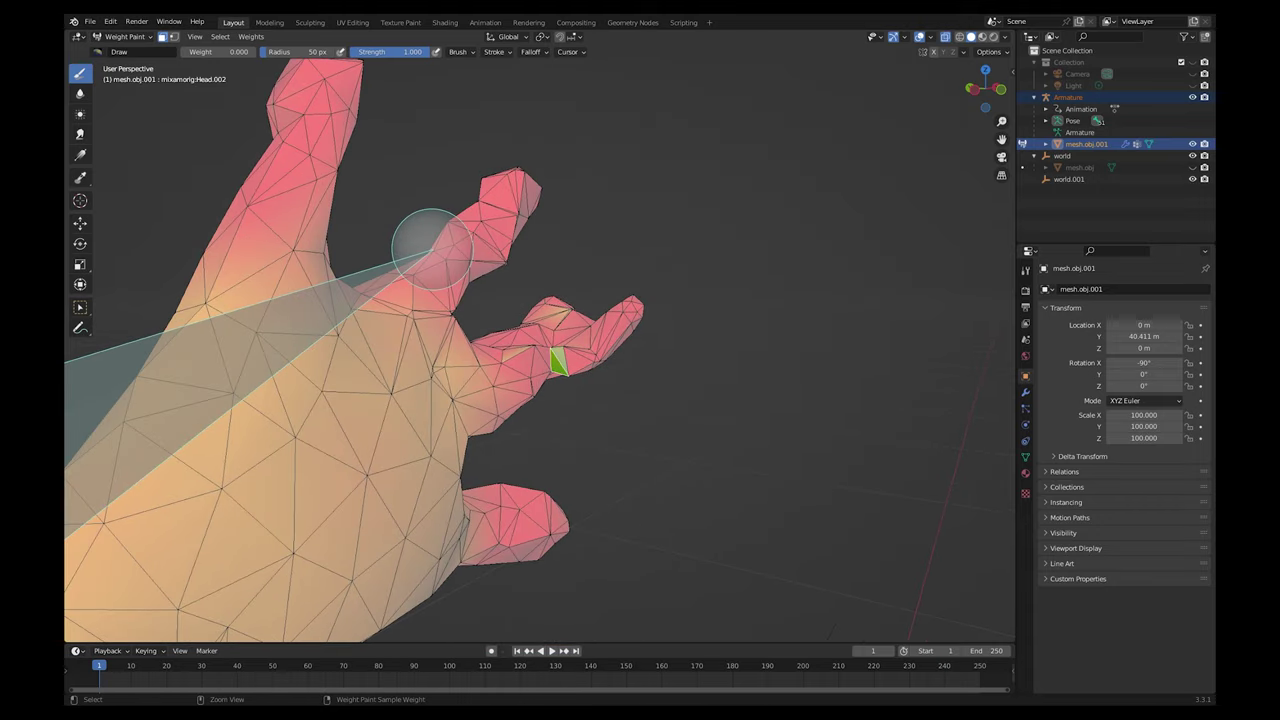
ctrl+click(562, 358)
middle_drag(430, 243, 443, 258)
ctrl+click(487, 407)
ctrl+click(489, 393)
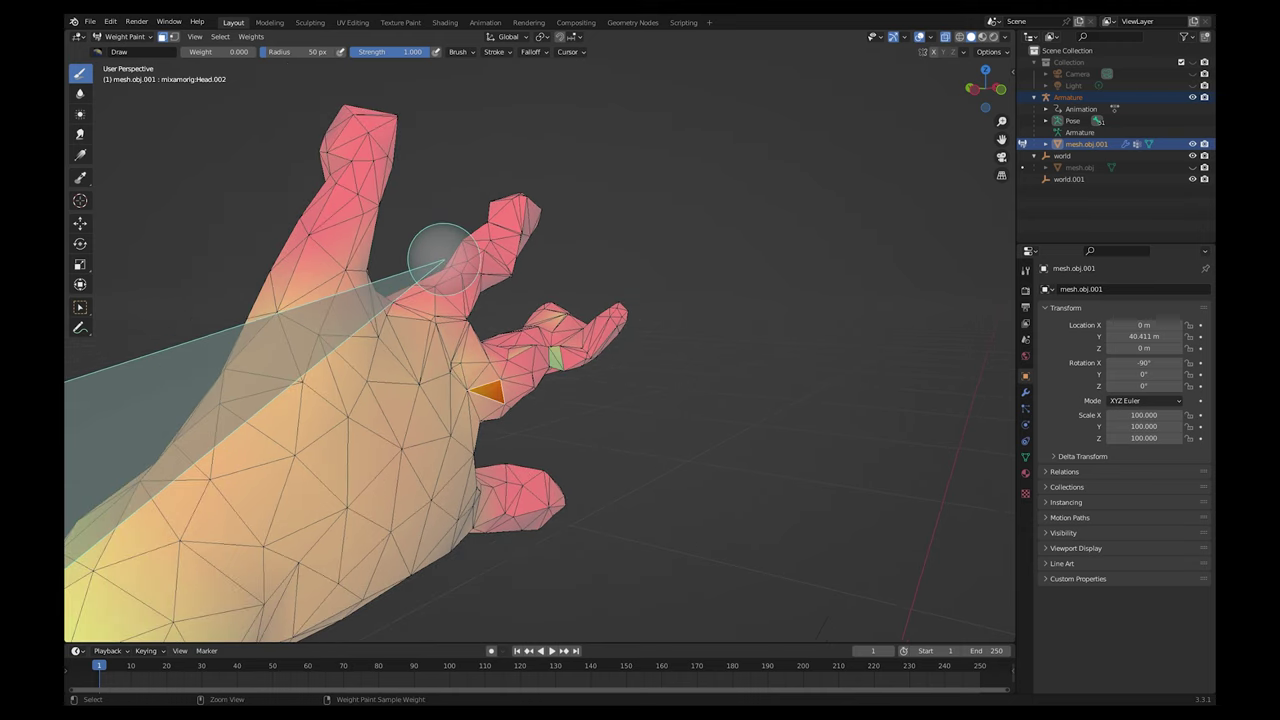
ctrl+click(486, 379)
shift+click(473, 373)
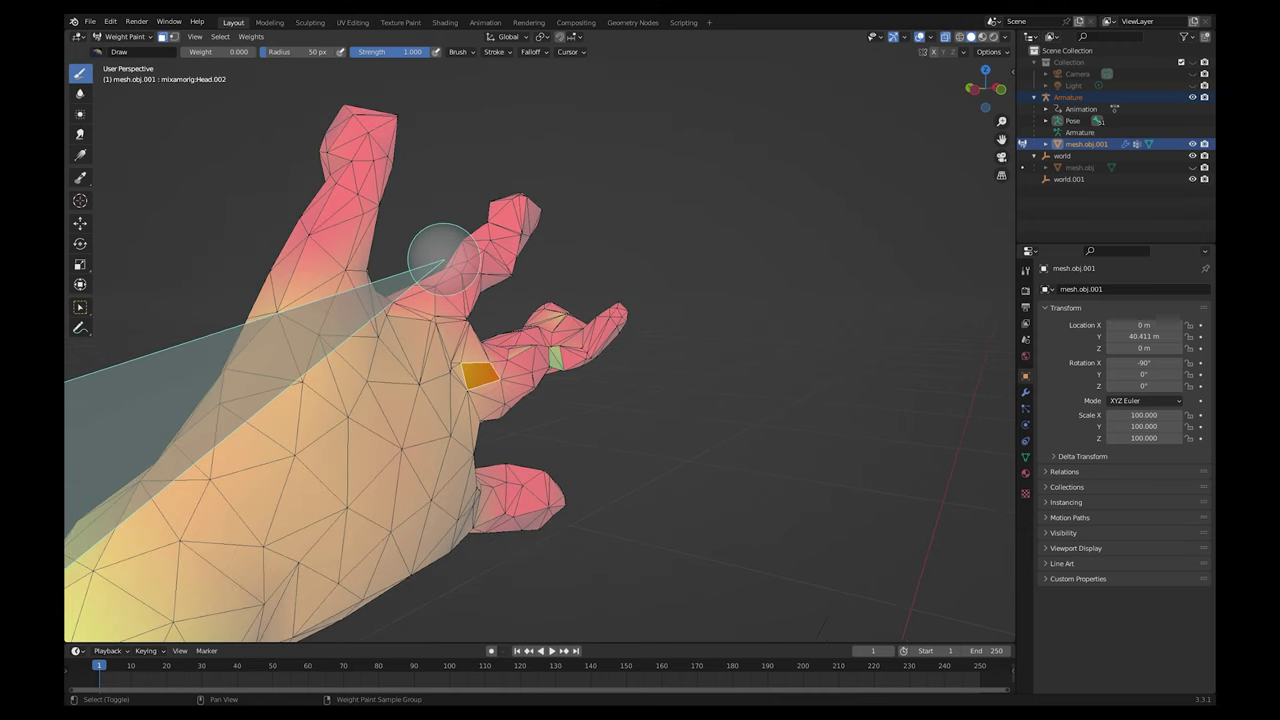
shift+click(473, 349)
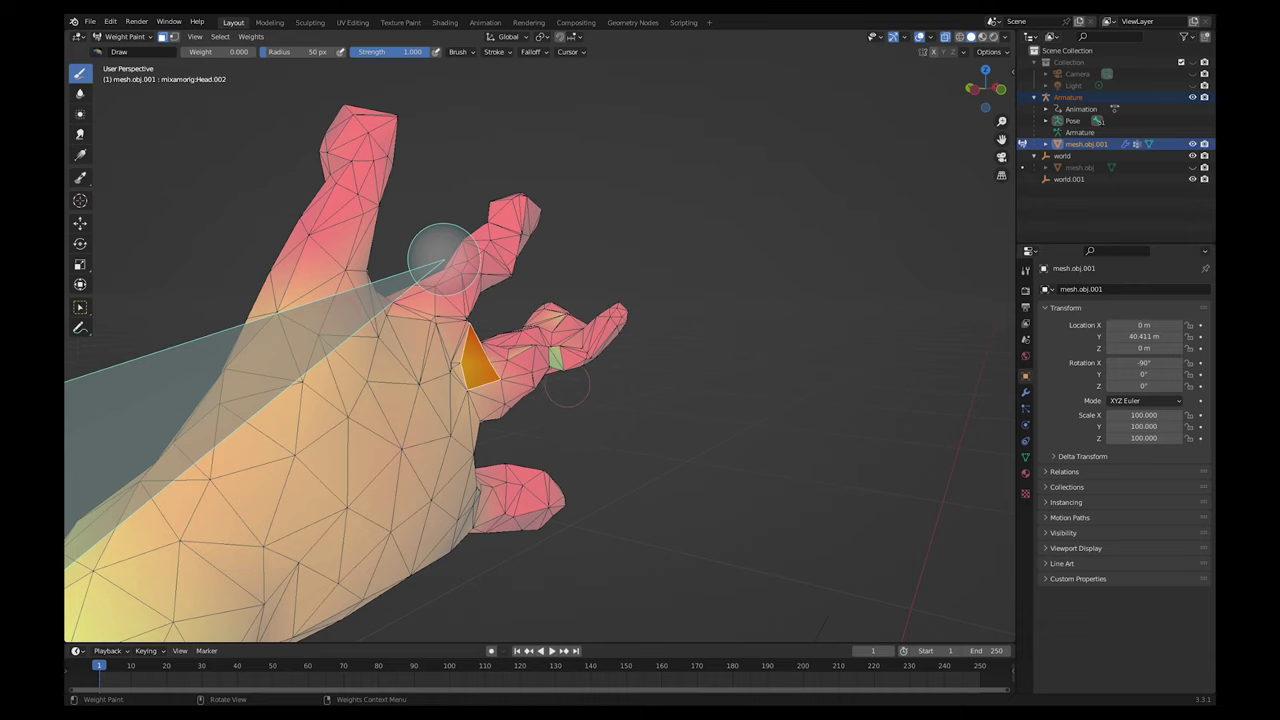
Select the stray green and orange faces on the finger, set the brush weight to 1.000 and paint them to full influence
ctrl+click(560, 364)
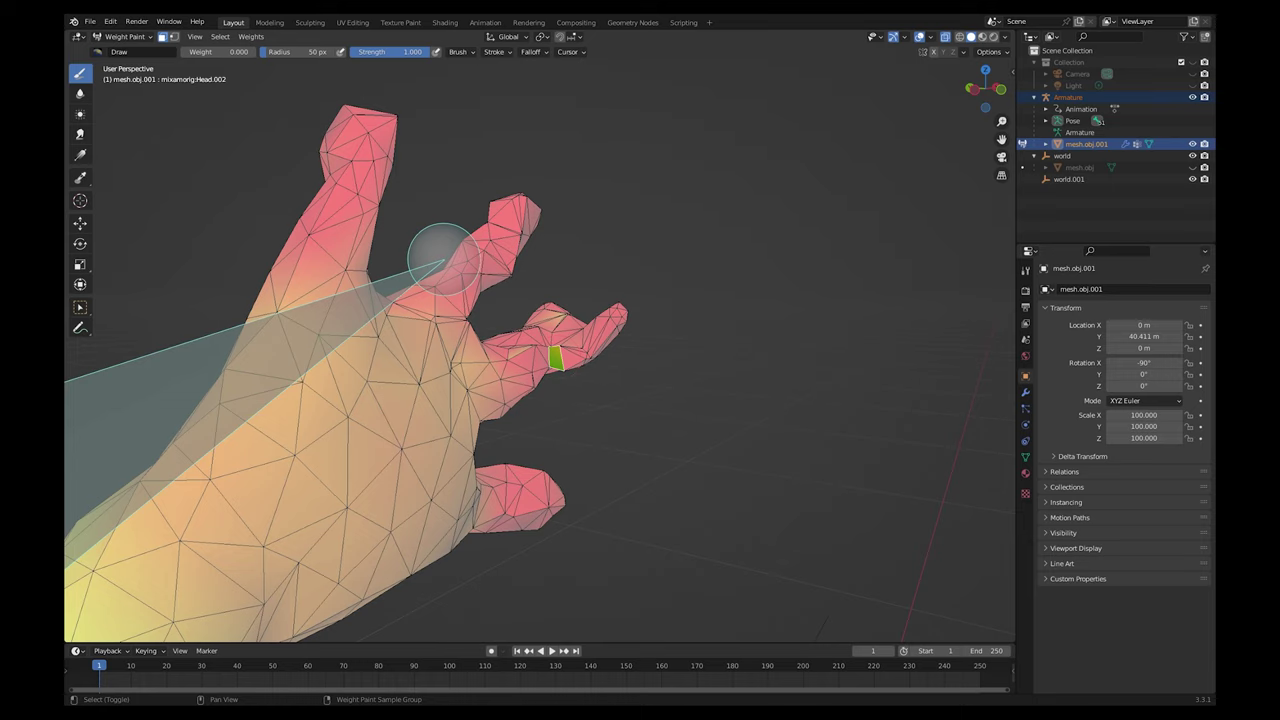
shift+click(525, 359)
shift+click(516, 351)
shift+click(551, 318)
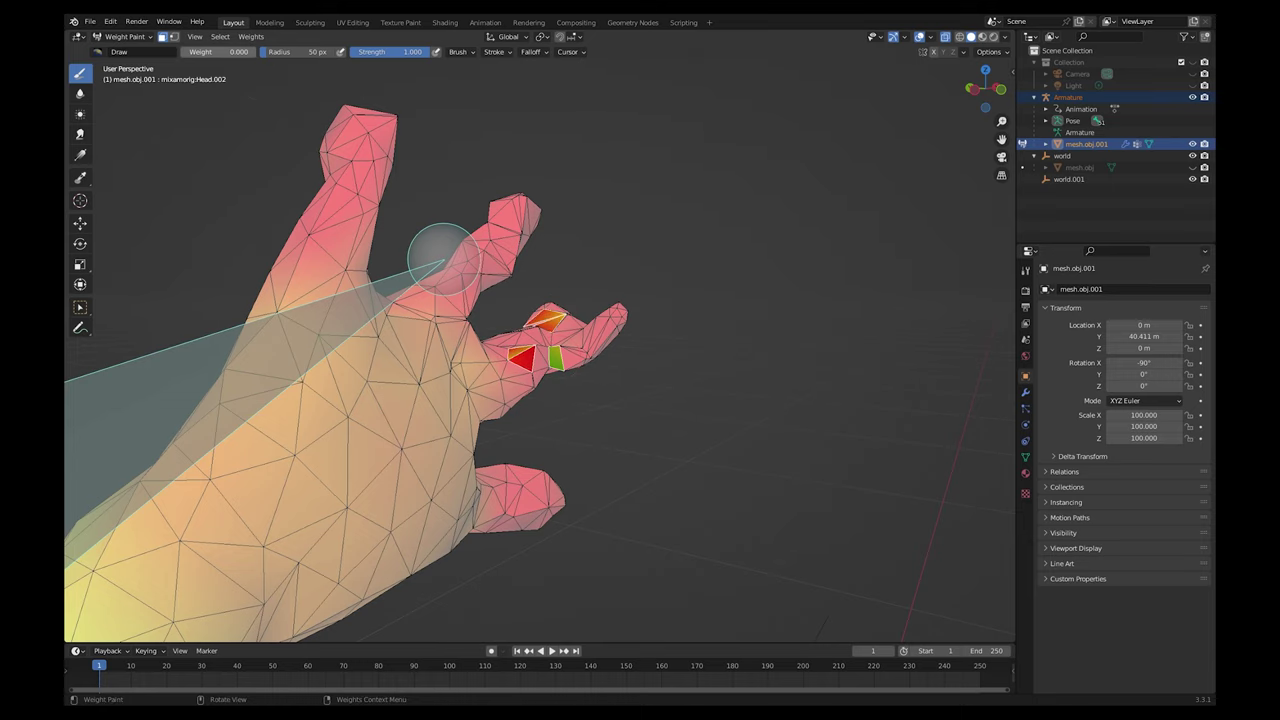
drag(205, 52, 290, 52)
mouse_move(505, 328)
mouse_down()
mouse_move(556, 358)
mouse_move(548, 324)
mouse_move(554, 352)
mouse_up()
Examine the repainted fingers, arm and head from several angles for remaining stray faces
scroll(554, 354, down, 15)
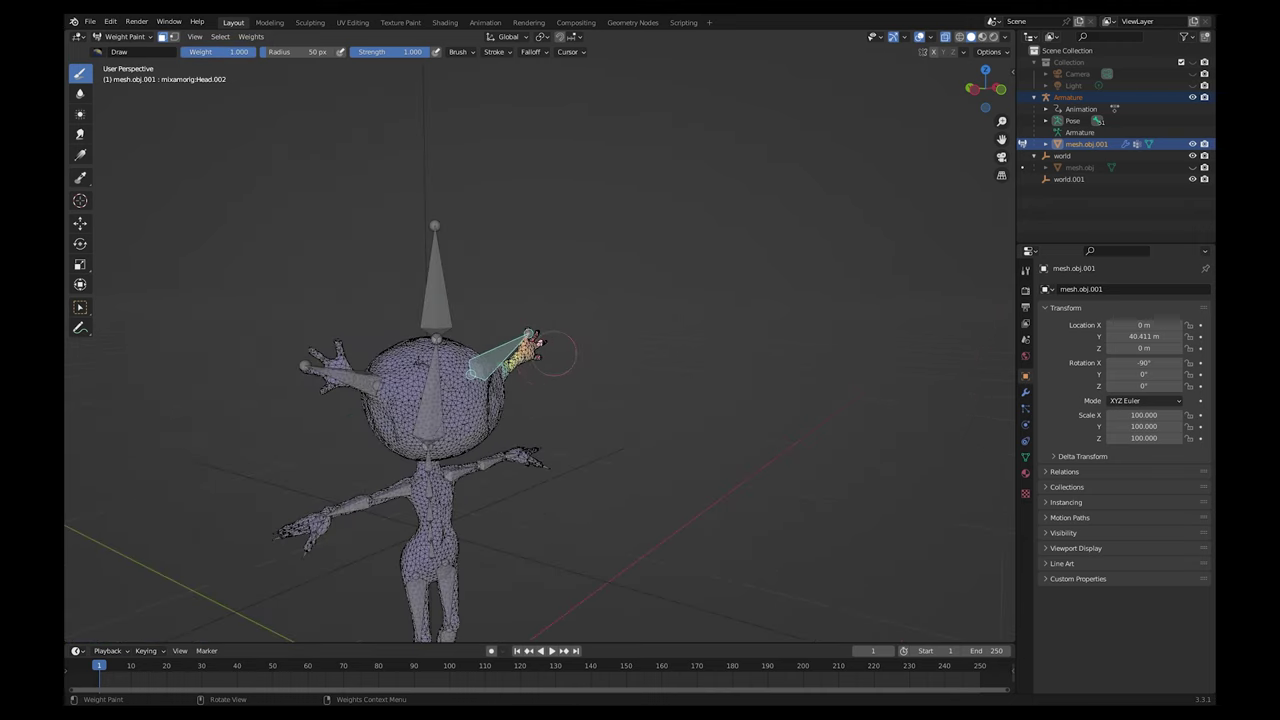
scroll(537, 342, up, 10)
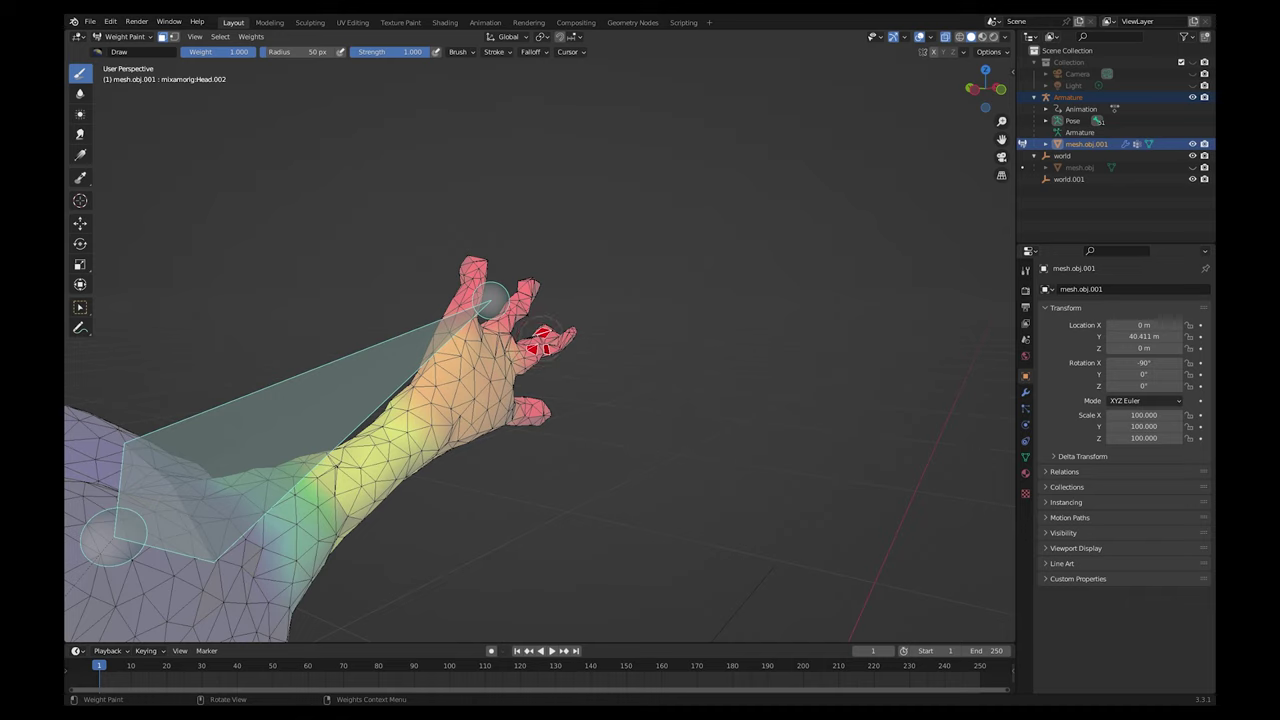
middle_drag(541, 335, 563, 418)
scroll(545, 344, down, 5)
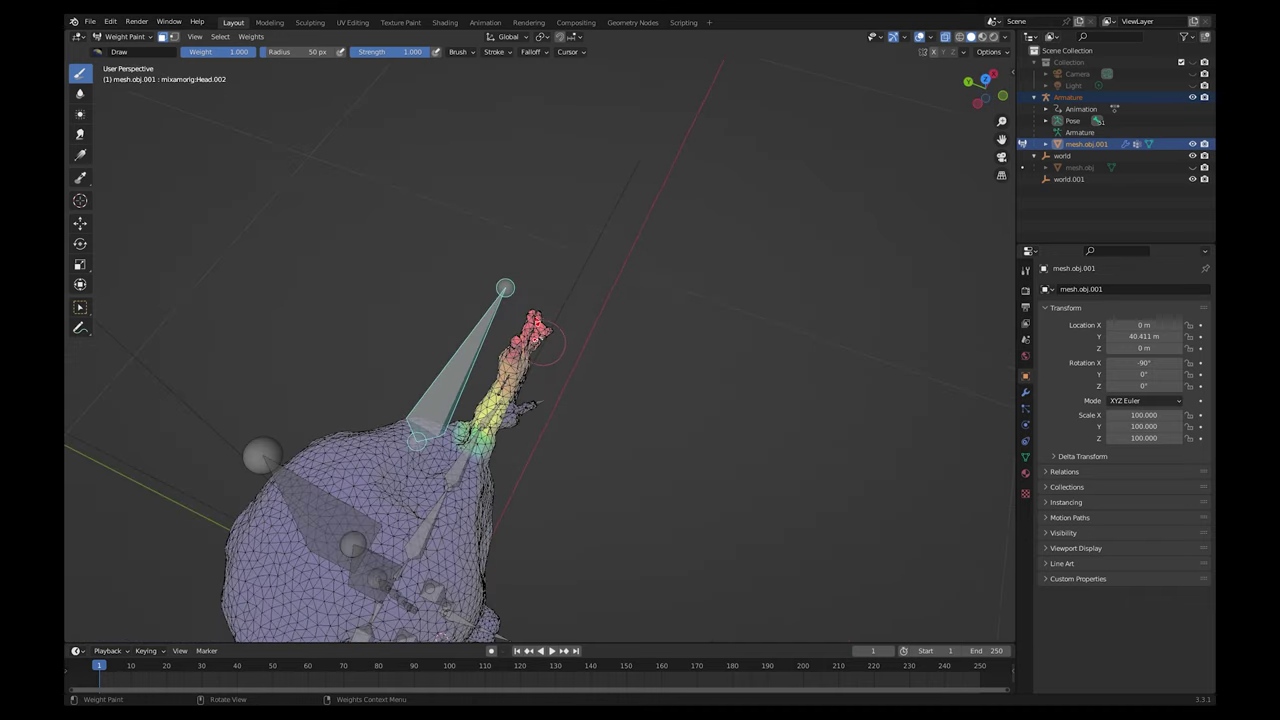
middle_drag(543, 343, 449, 217)
scroll(499, 311, up, 2)
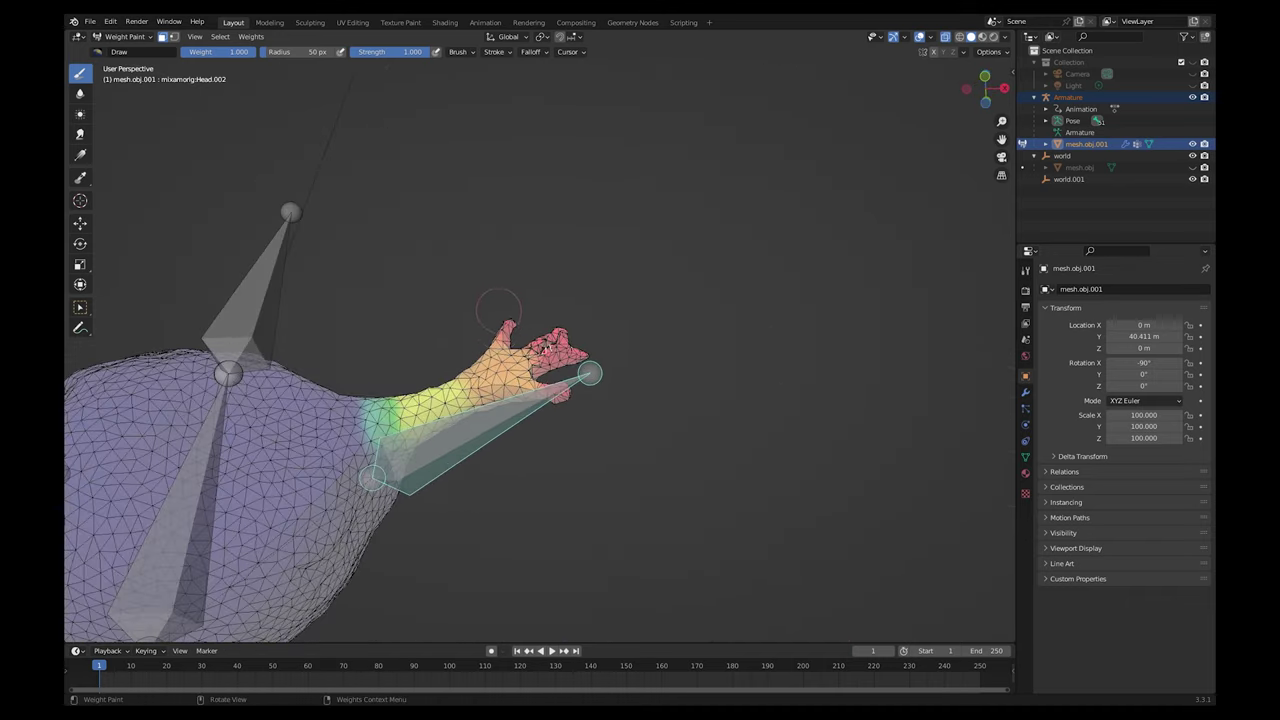
middle_drag(499, 311, 448, 365)
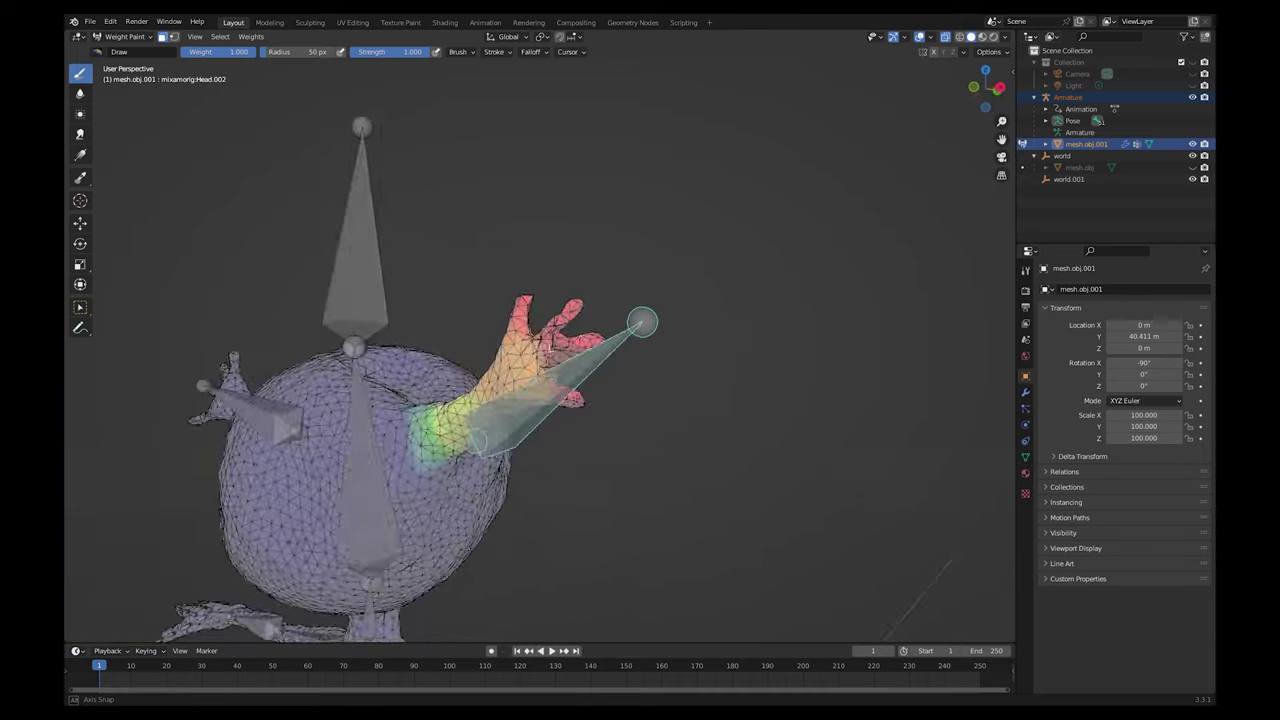
mouse_move(642, 321)
middle_down()
mouse_move(560, 263)
mouse_move(537, 218)
middle_up()
scroll(586, 266, up, 4)
scroll(562, 325, down, 10)
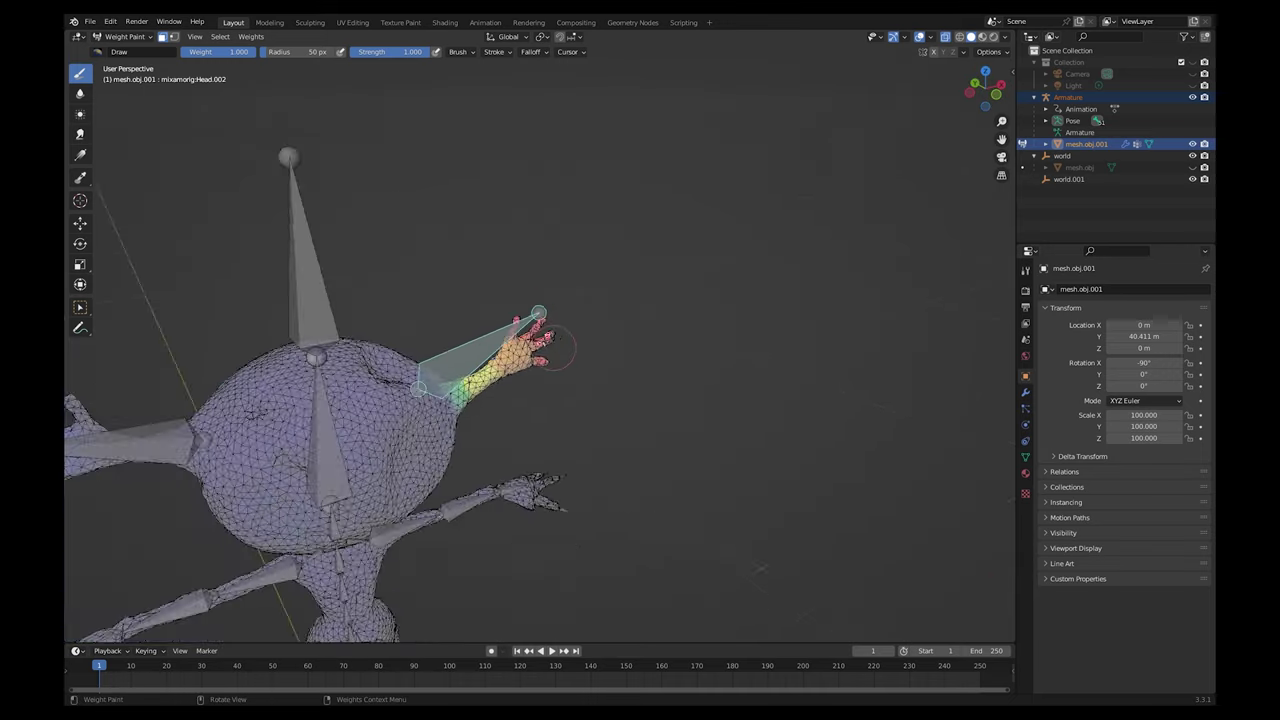
mouse_move(560, 347)
middle_down()
mouse_move(517, 323)
mouse_move(585, 343)
mouse_move(749, 282)
middle_up()
scroll(545, 346, up, 4)
middle_drag(750, 281, 736, 290)
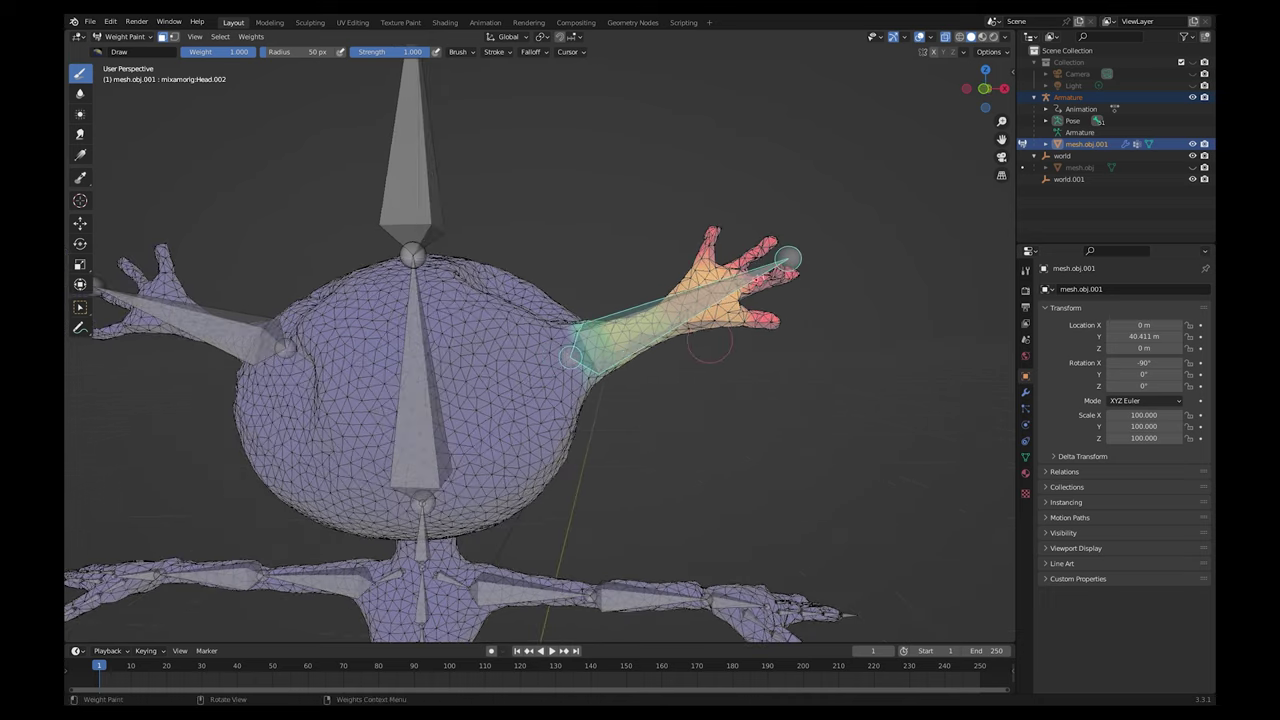
Turn off face selection masking
key(Tab)
key(Tab)
key(m)
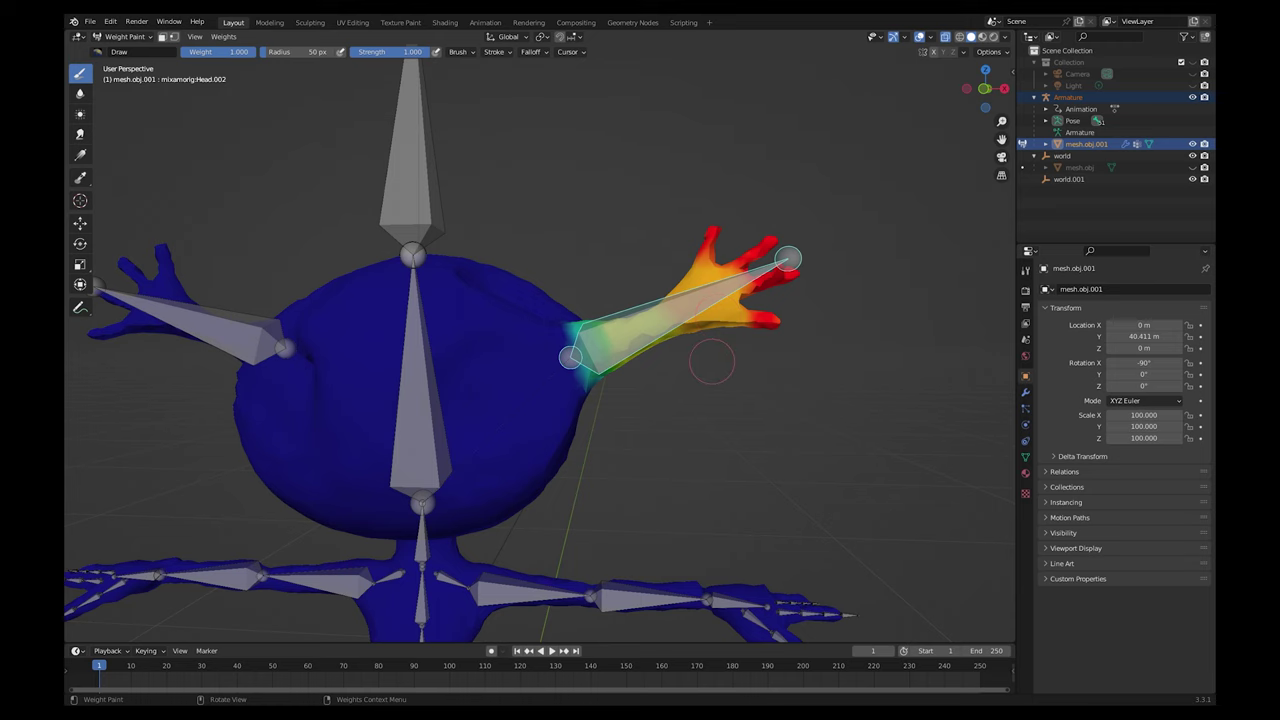
Turn on vertex selection masking, examine the vertices around the arm's base up close, and turn the masking off again
key(v)
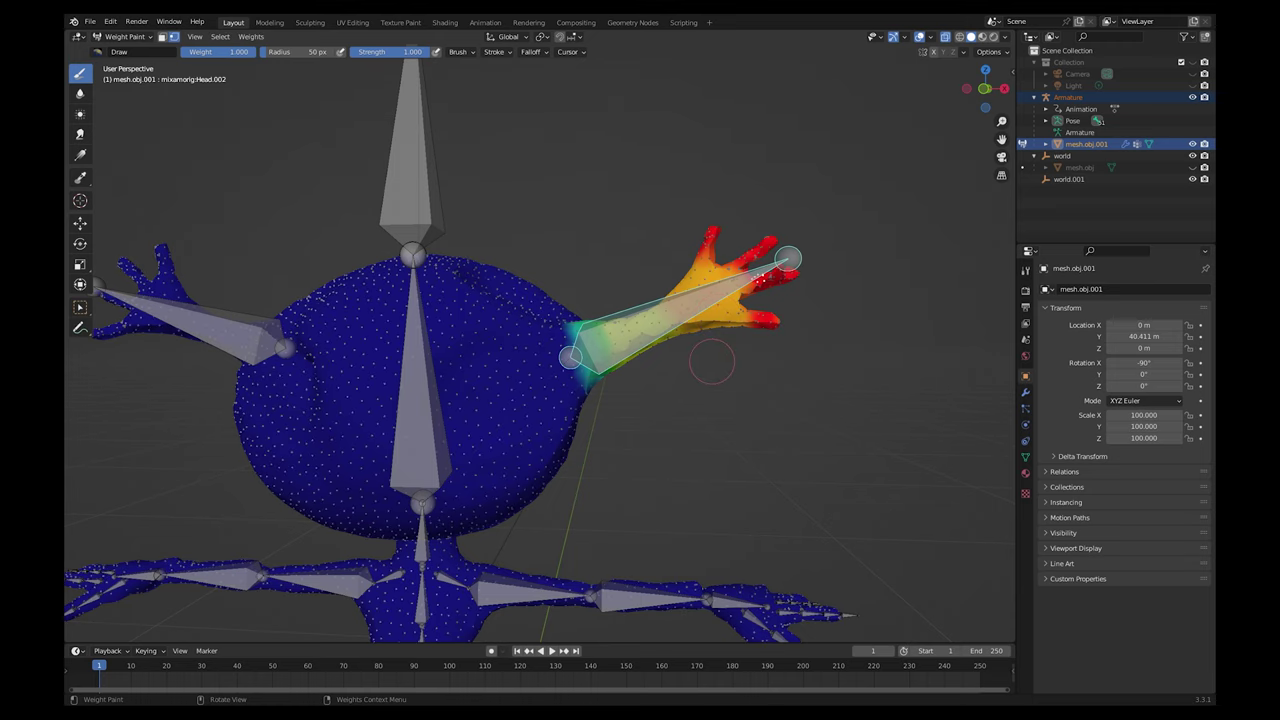
scroll(491, 357, up, 6)
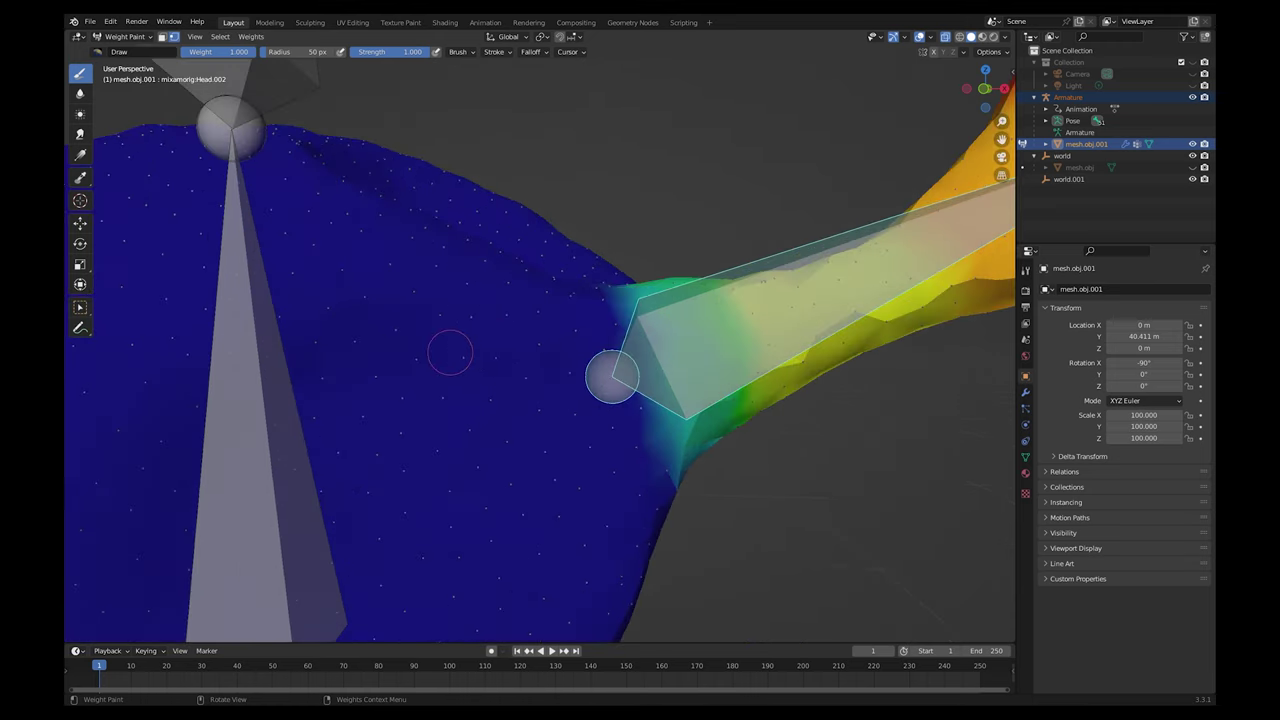
key(v)
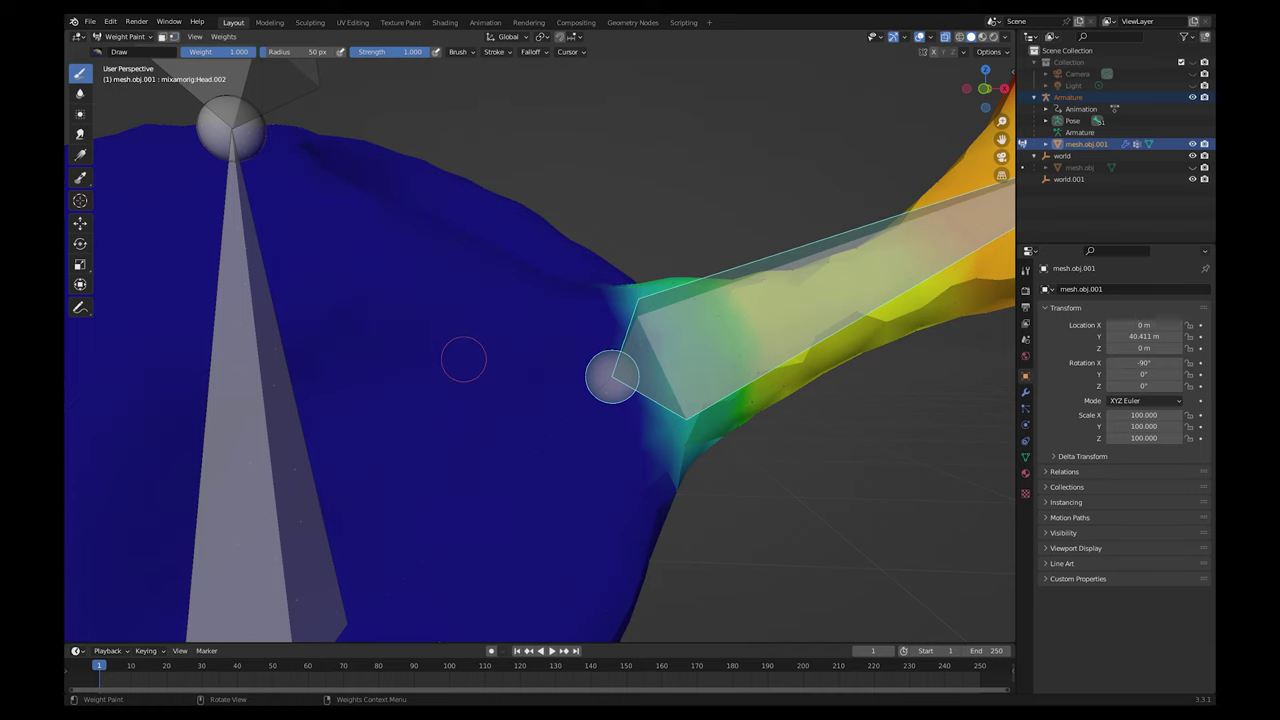
scroll(463, 360, down, 7)
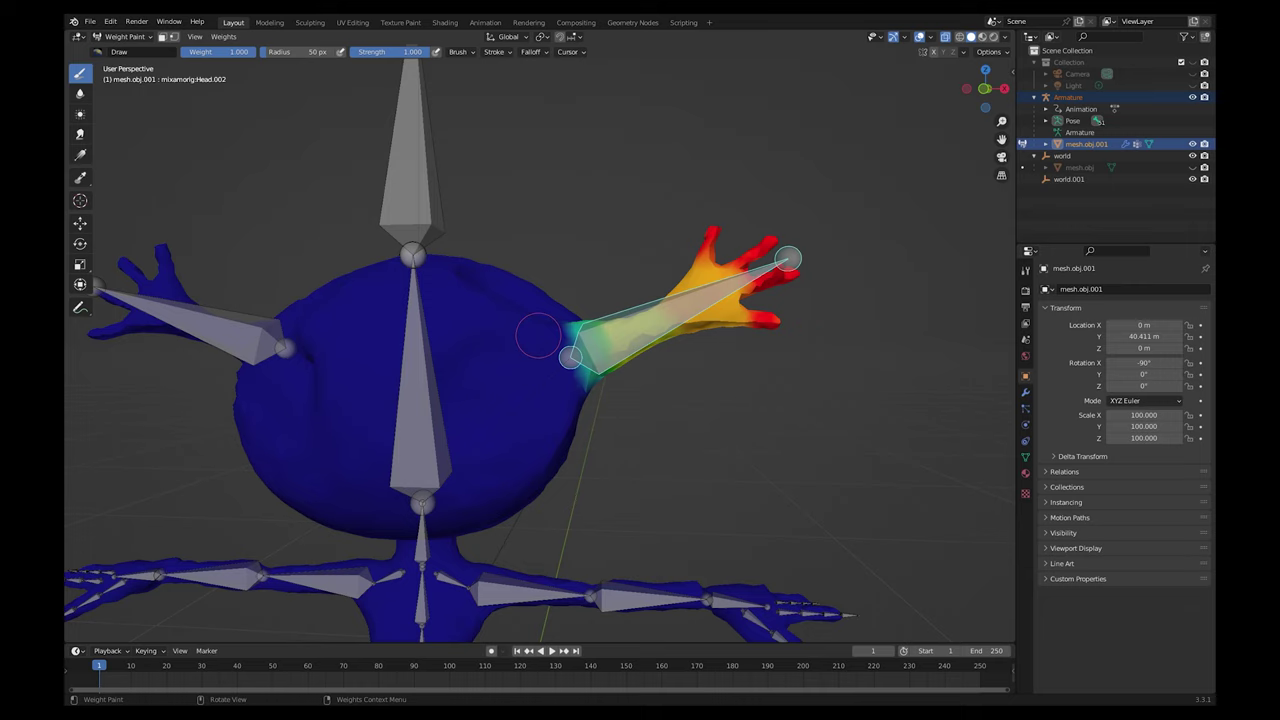
Test-rotate the mixamorig:Head.002 arm bone freely to check how the arm deforms, and cancel the rotation
scroll(538, 337, down, 5)
key(r)
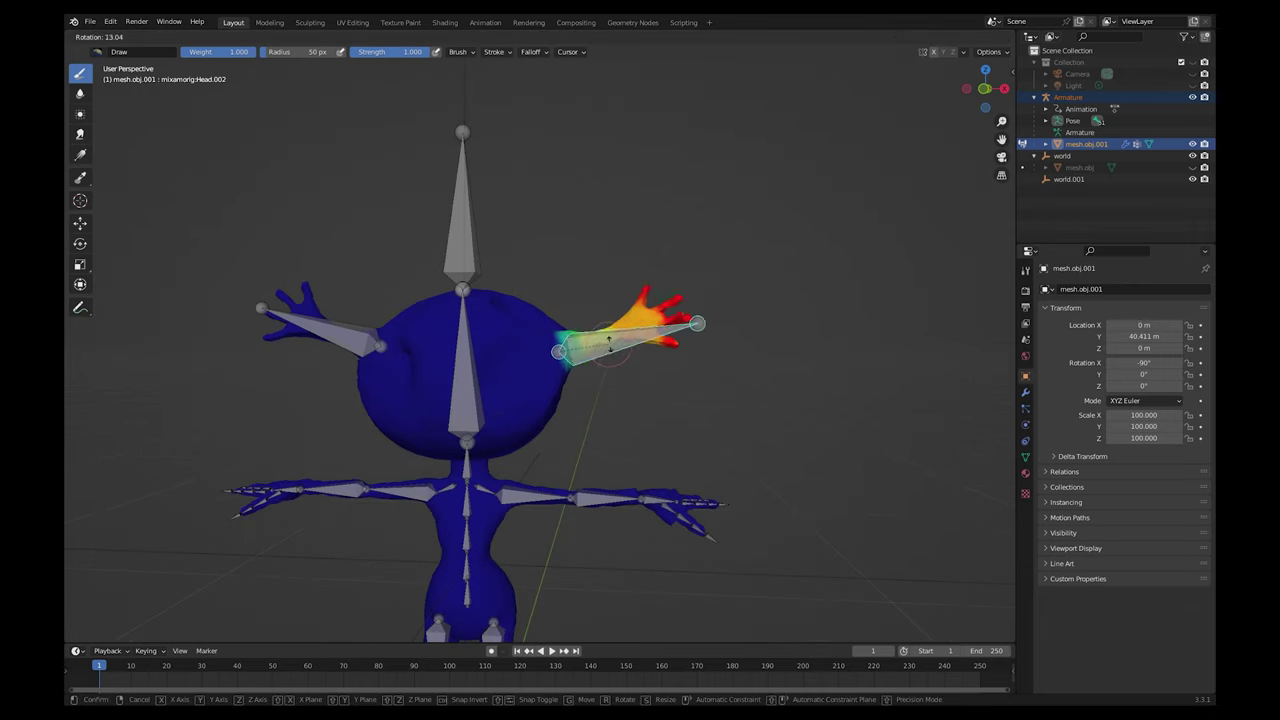
key(r)
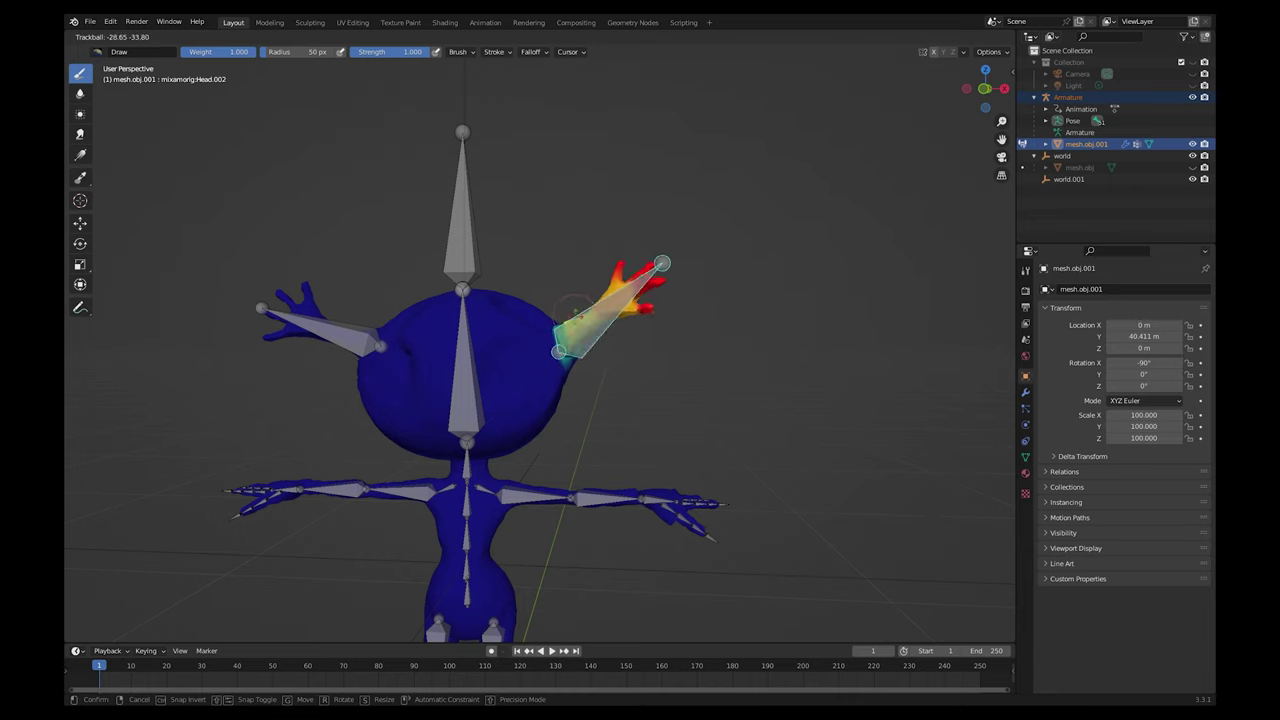
right_click(556, 354)
Select the opposite arm's bone, mixamorig:Head.001, test-rotate it freely, and cancel the rotation
ctrl+click(361, 340)
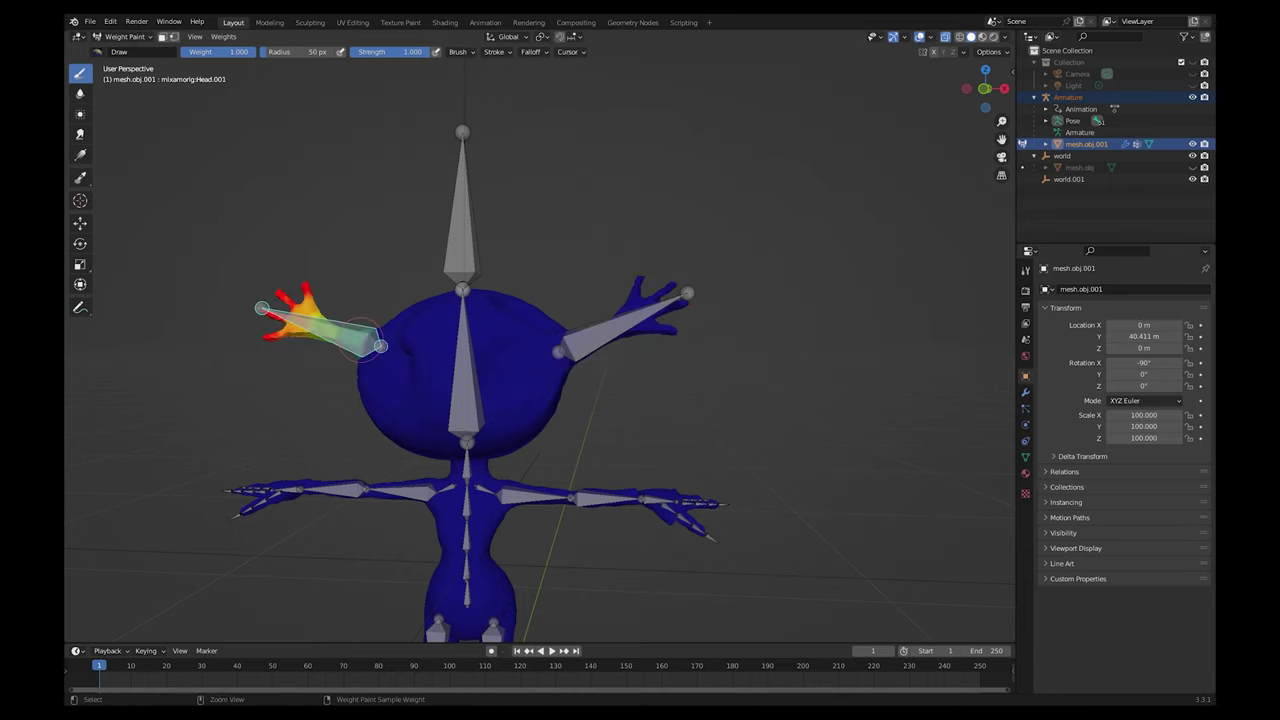
key(r)
key(r)
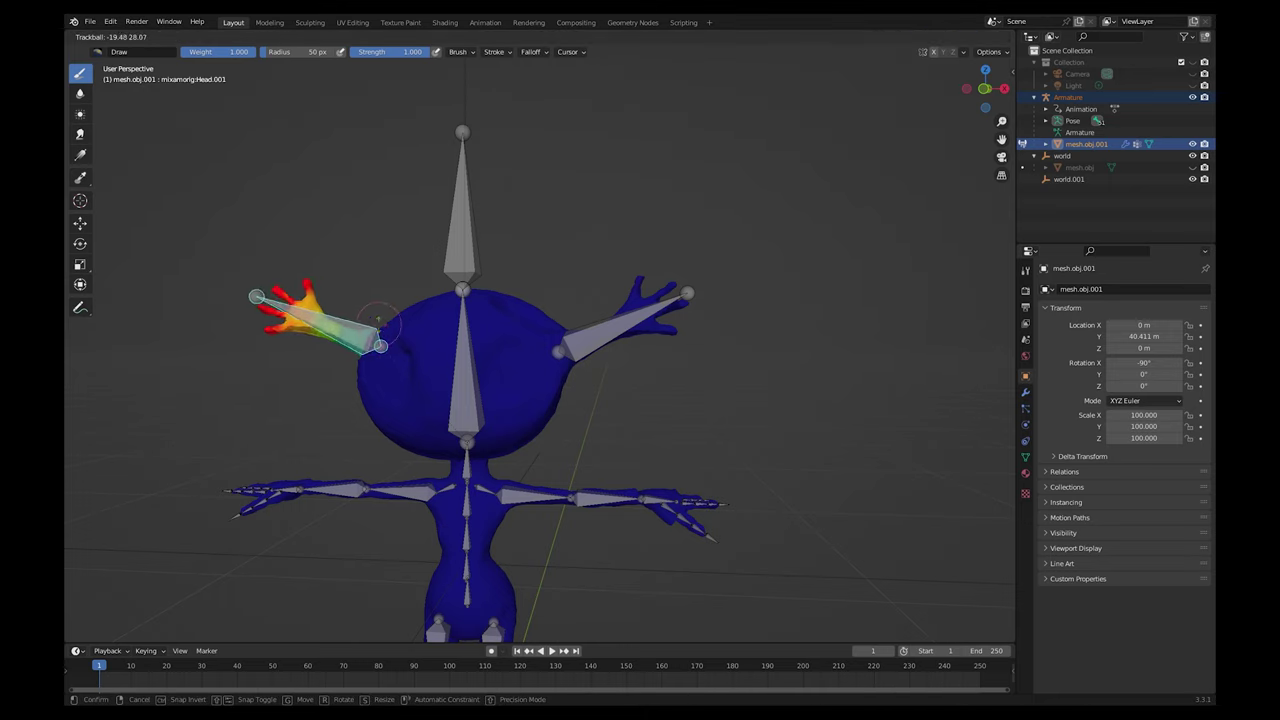
click(410, 364)
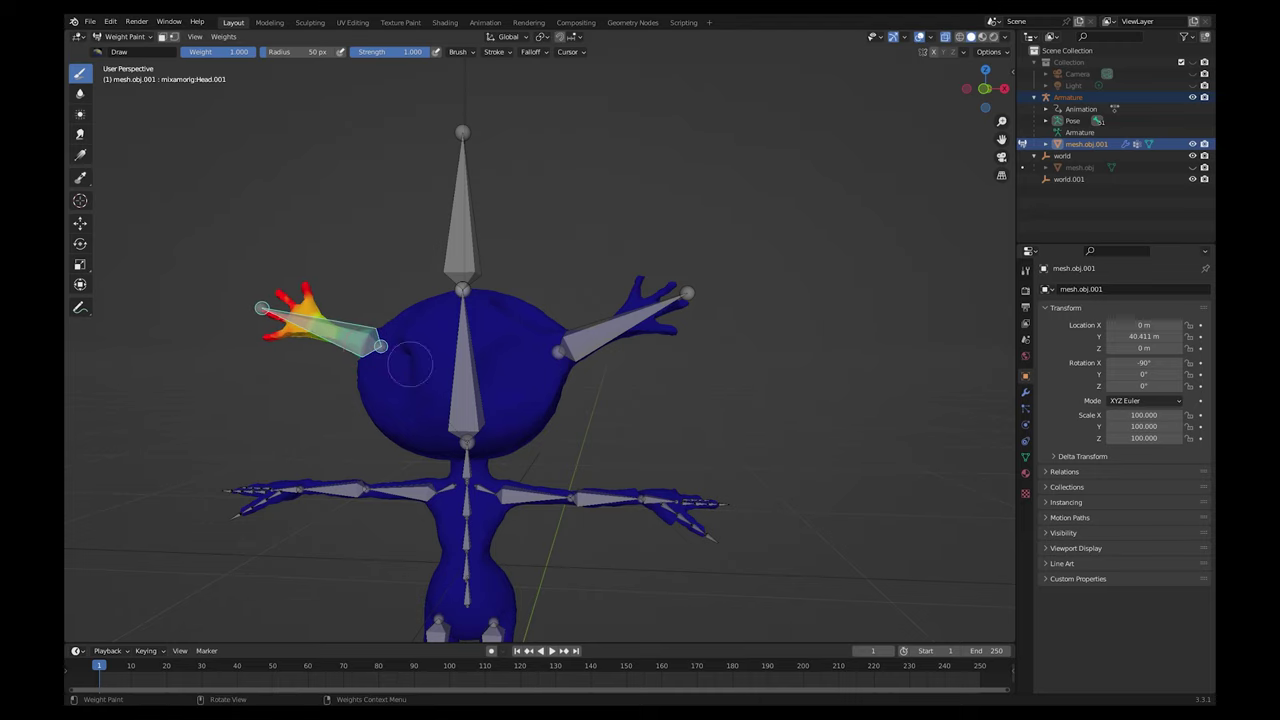
Return to Object Mode, clear the selection, and select the armature together with the character mesh
scroll(631, 390, down, 2)
shift+middle_drag(631, 390, 708, 389)
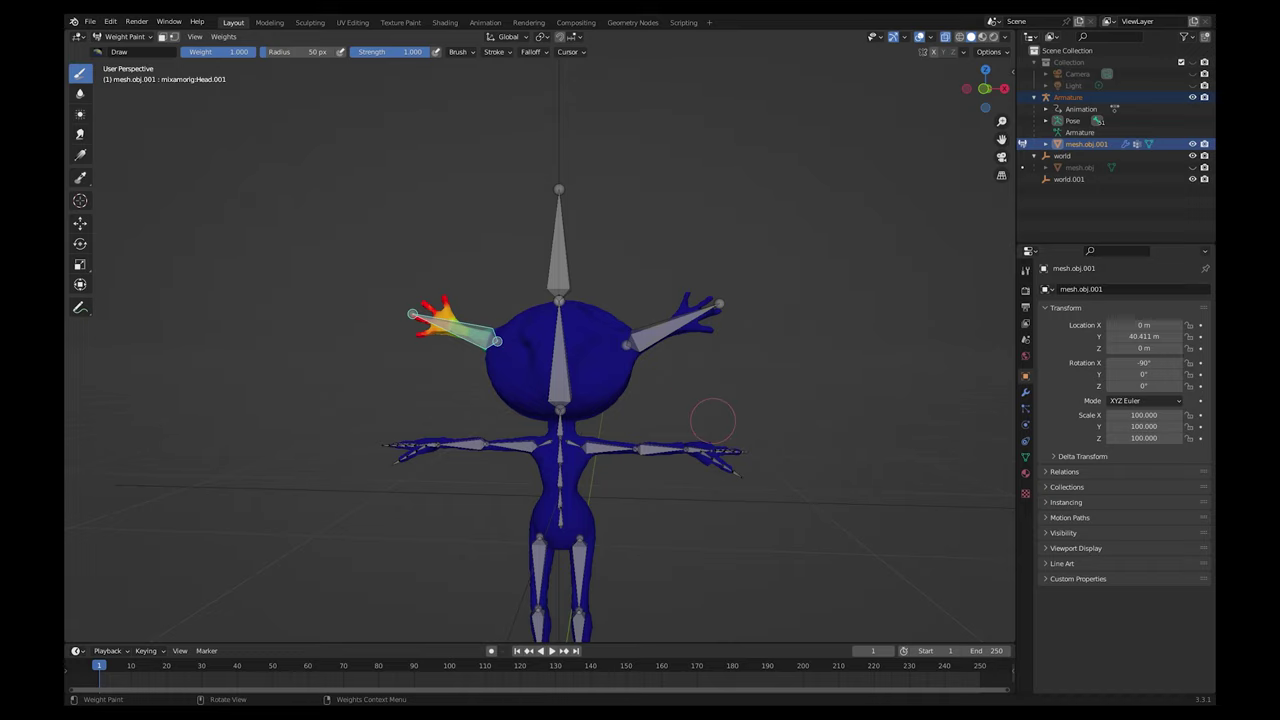
scroll(714, 420, down, 2)
mouse_move(692, 432)
shift+middle_down()
mouse_move(649, 384)
mouse_move(690, 390)
mouse_move(642, 399)
shift+middle_up()
scroll(628, 406, up, 3)
scroll(628, 406, down, 2)
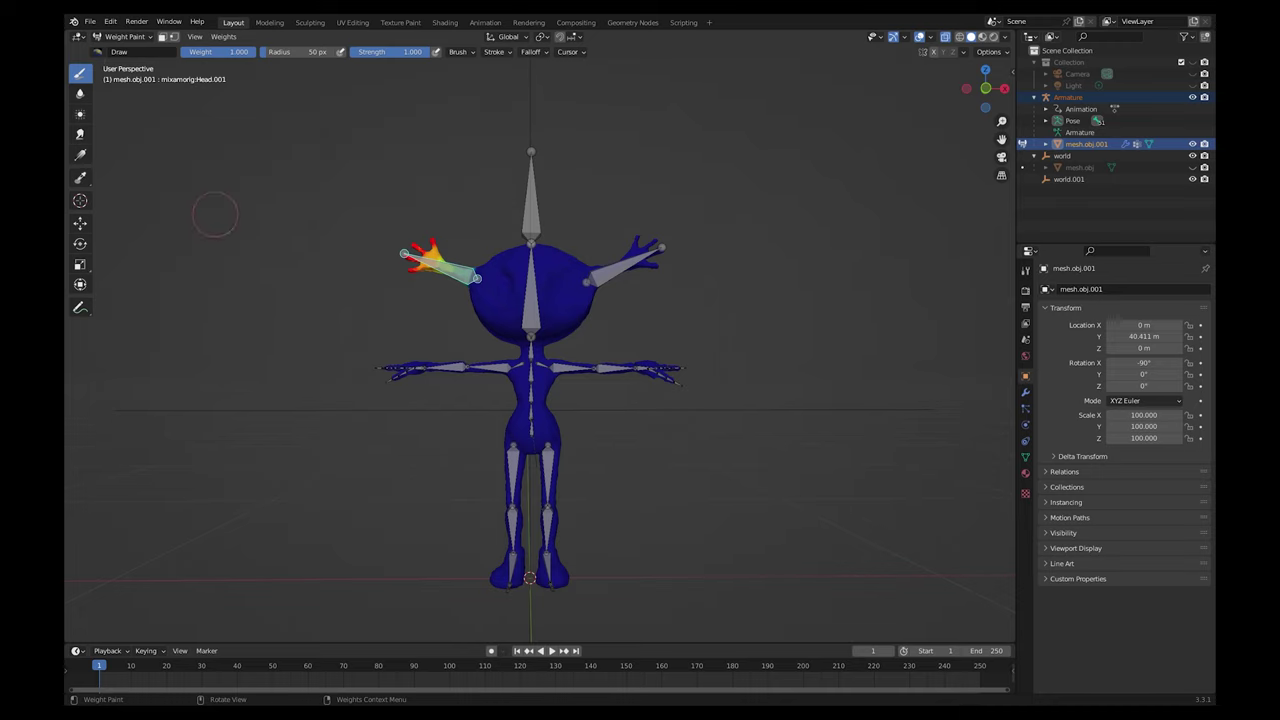
click(124, 36)
click(120, 51)
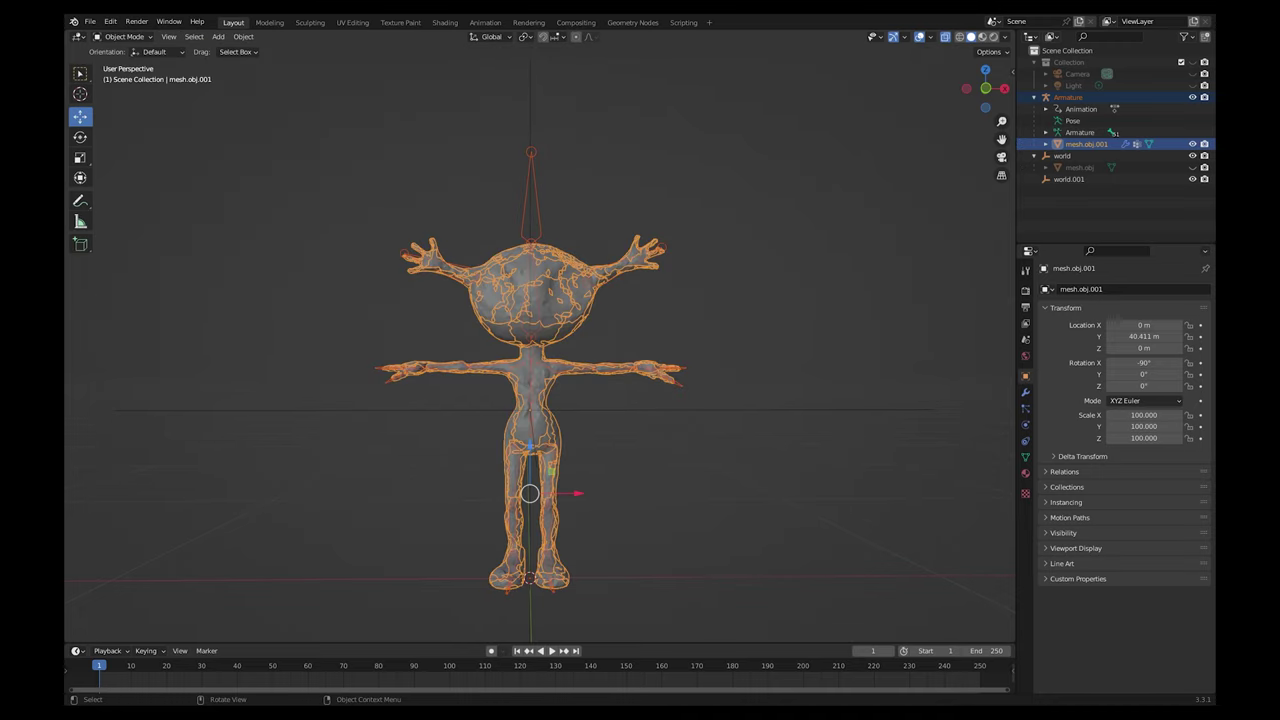
key(alt+a)
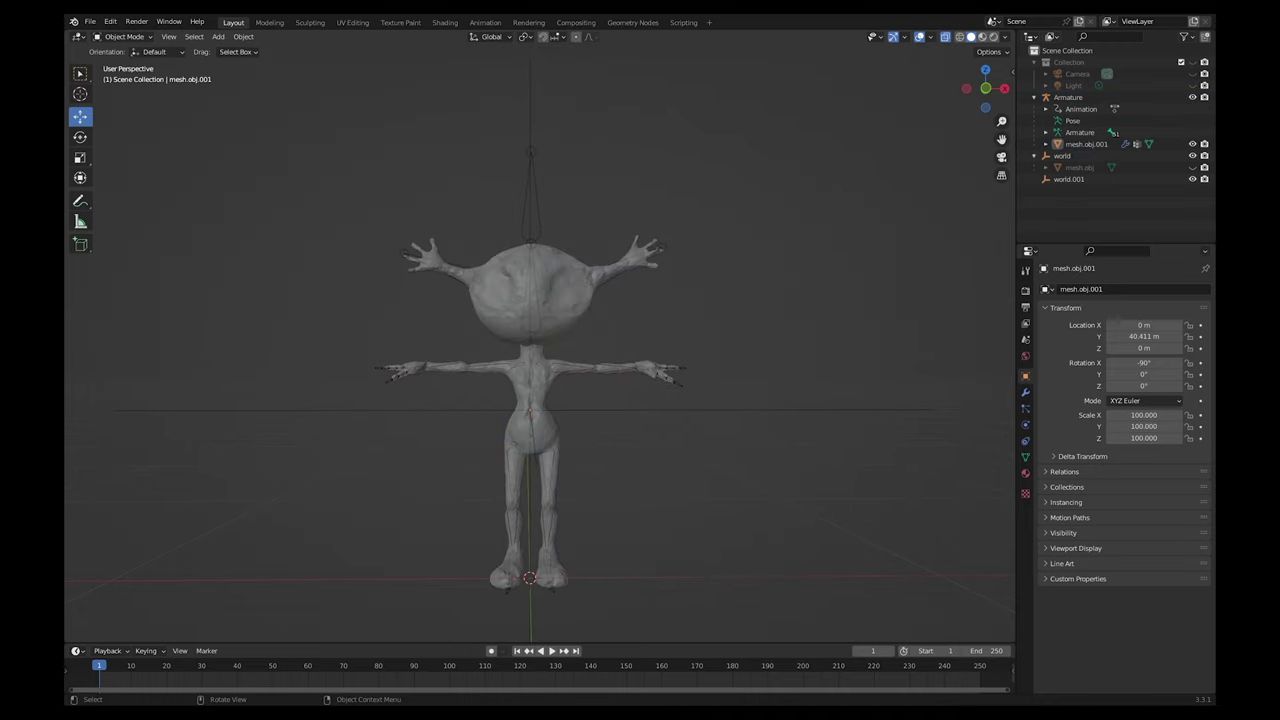
click(531, 200)
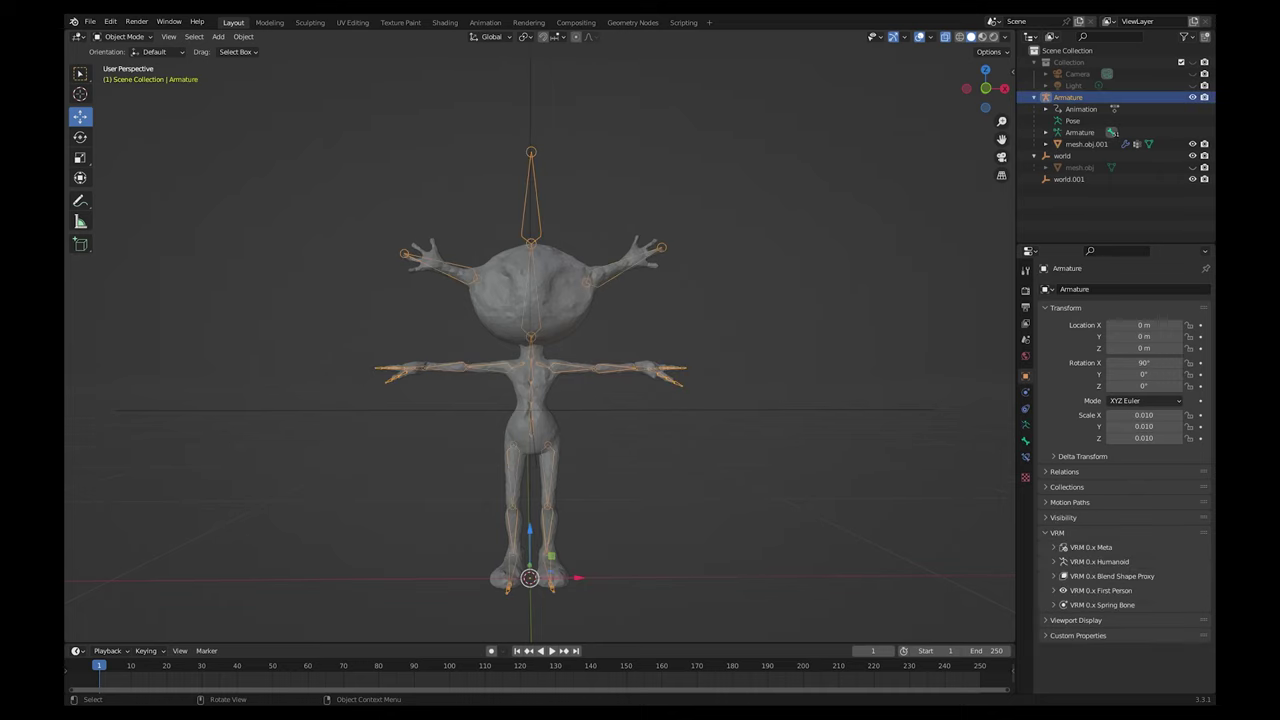
shift+click(555, 295)
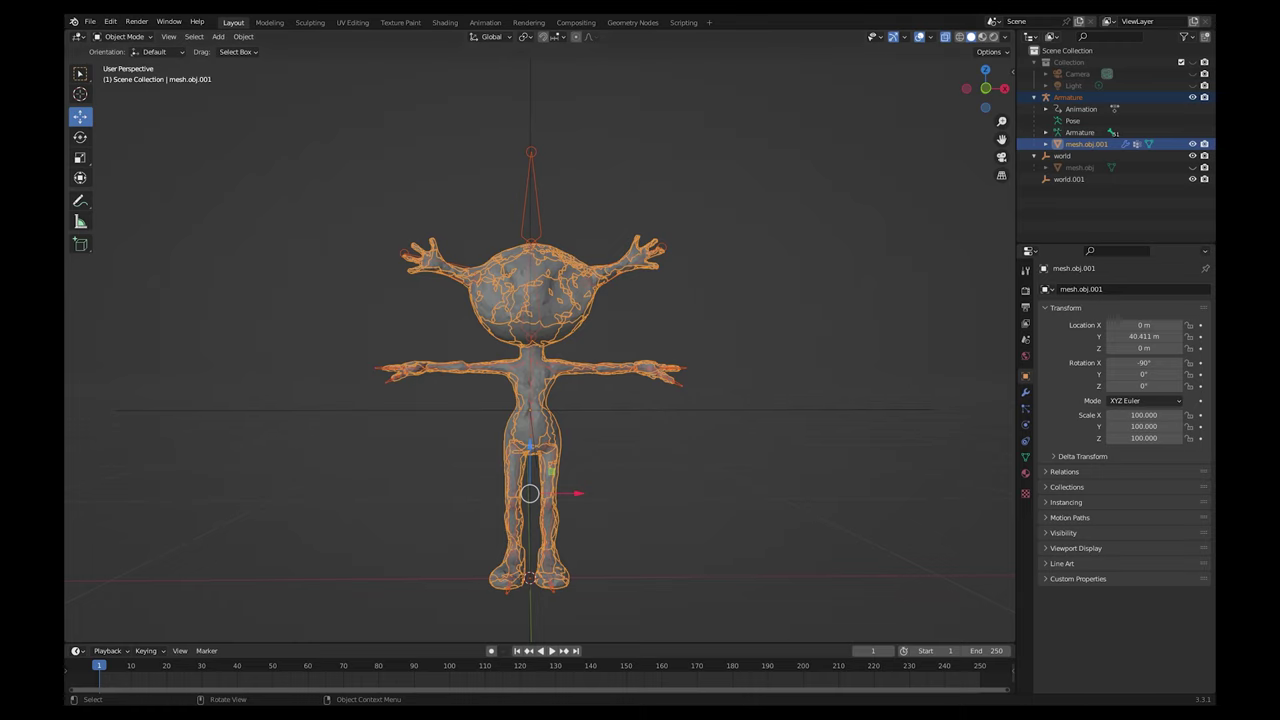
Start an FBX export of the selected armature and mesh
click(90, 21)
mouse_move(110, 190)
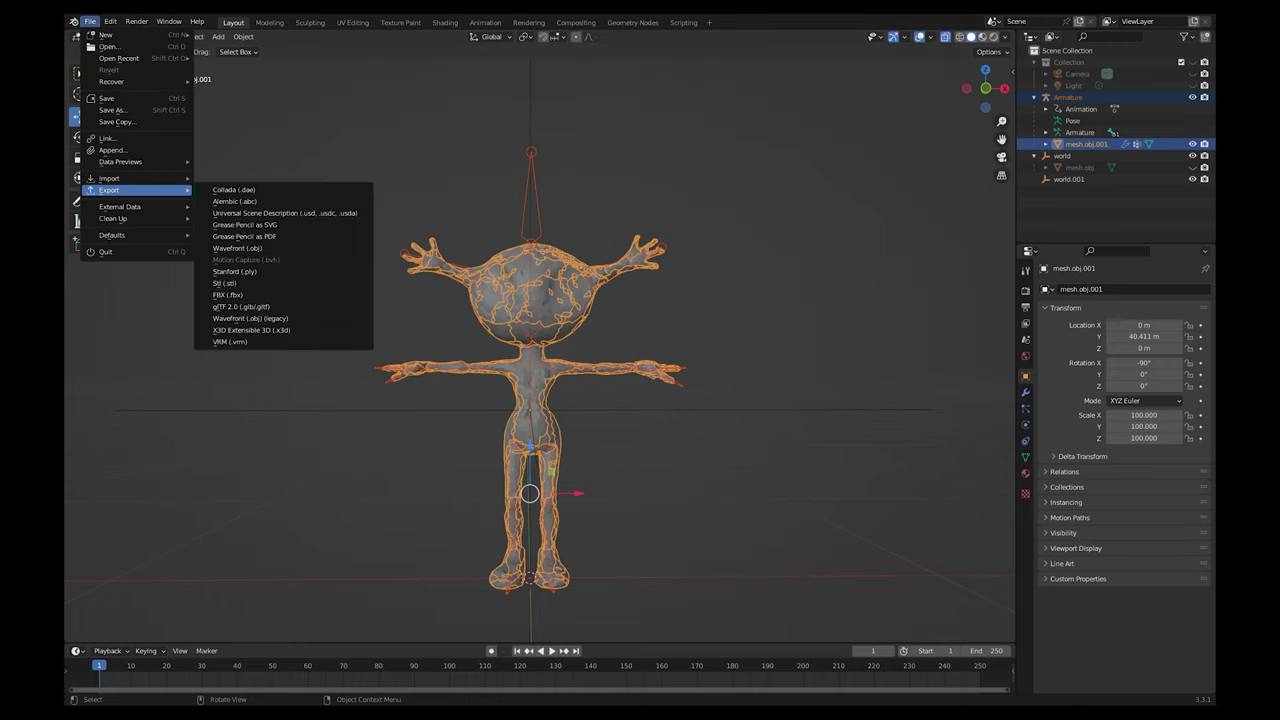
click(230, 295)
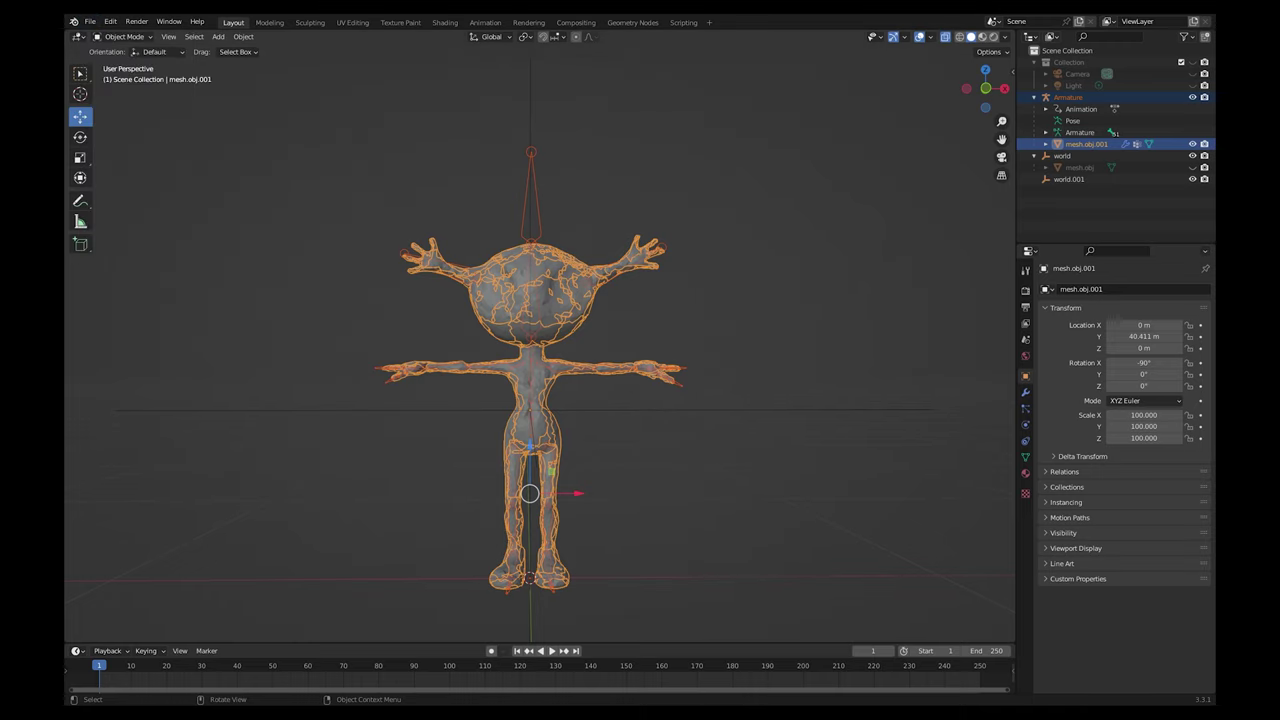
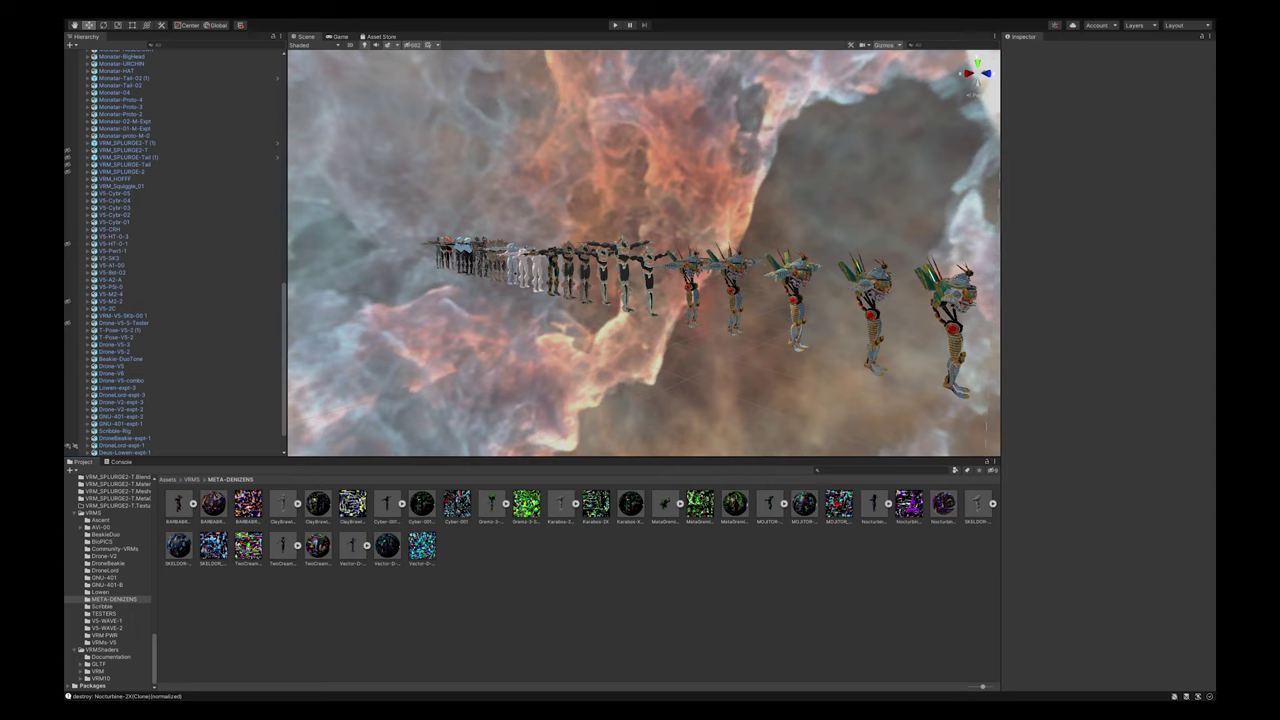
Switch to Unity, duplicate the MetaGremlin-Skin 1 material in the META-DENIZENS folder, and rename the copy Gremz
click(735, 504)
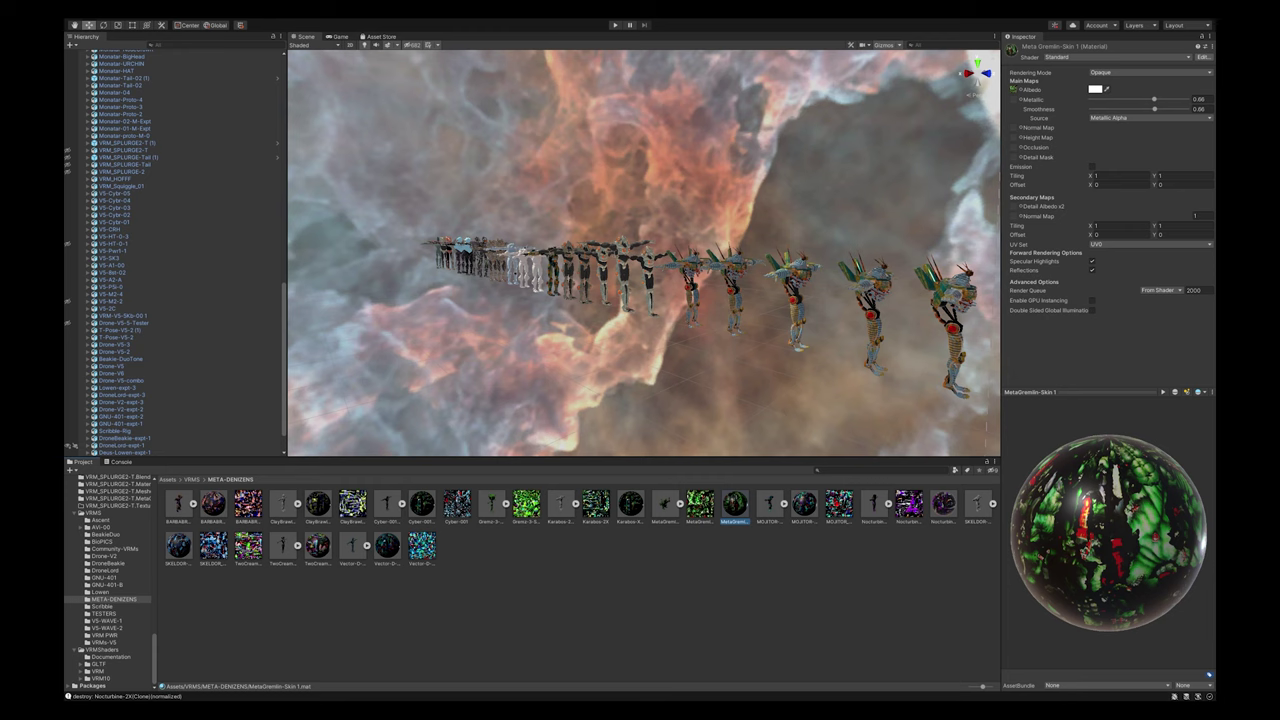
key(ctrl+d)
click(770, 504)
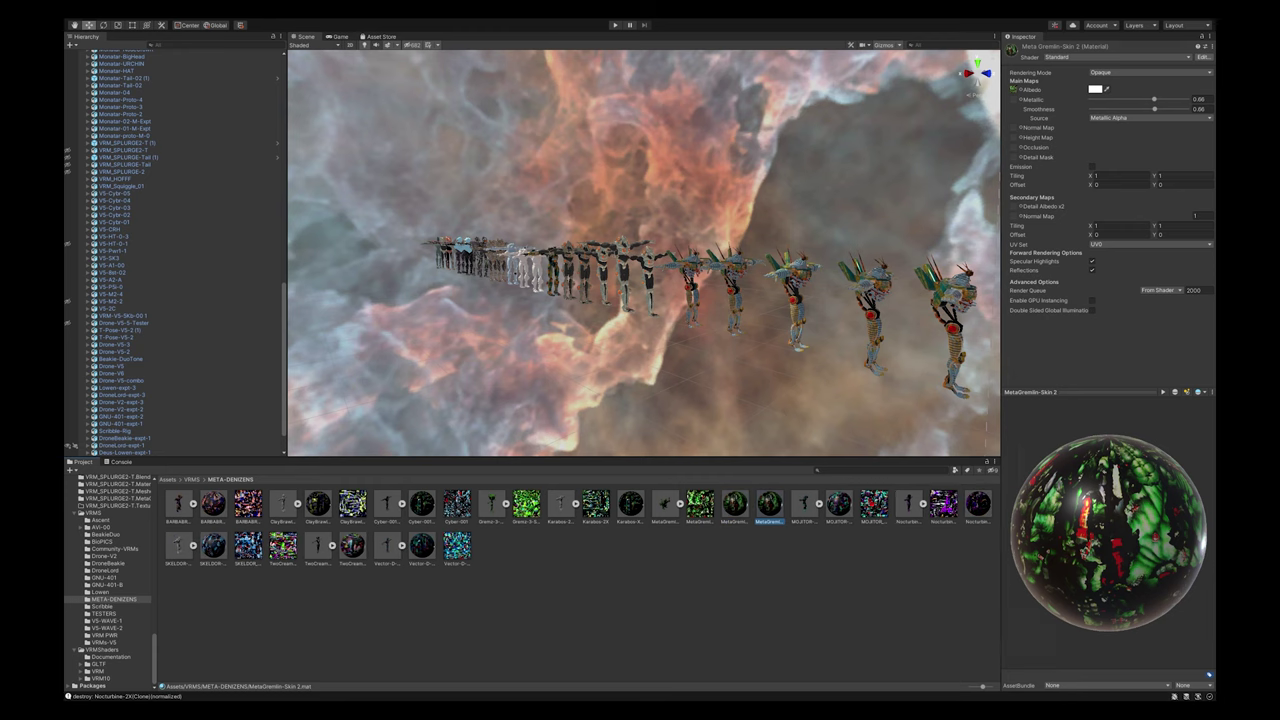
click(769, 521)
text(Gremz)
key(Return)
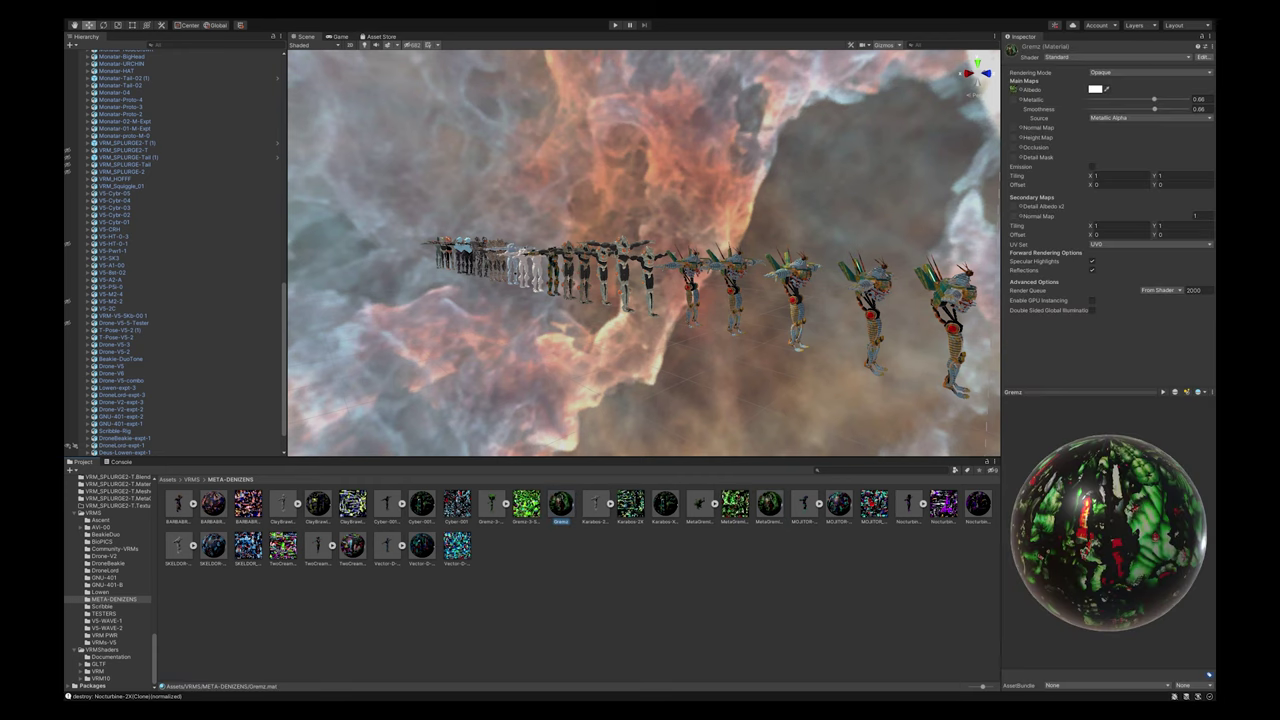
Assign the Gremz-3-Skin texture as the albedo map of the Gremz material
click(526, 505)
click(561, 505)
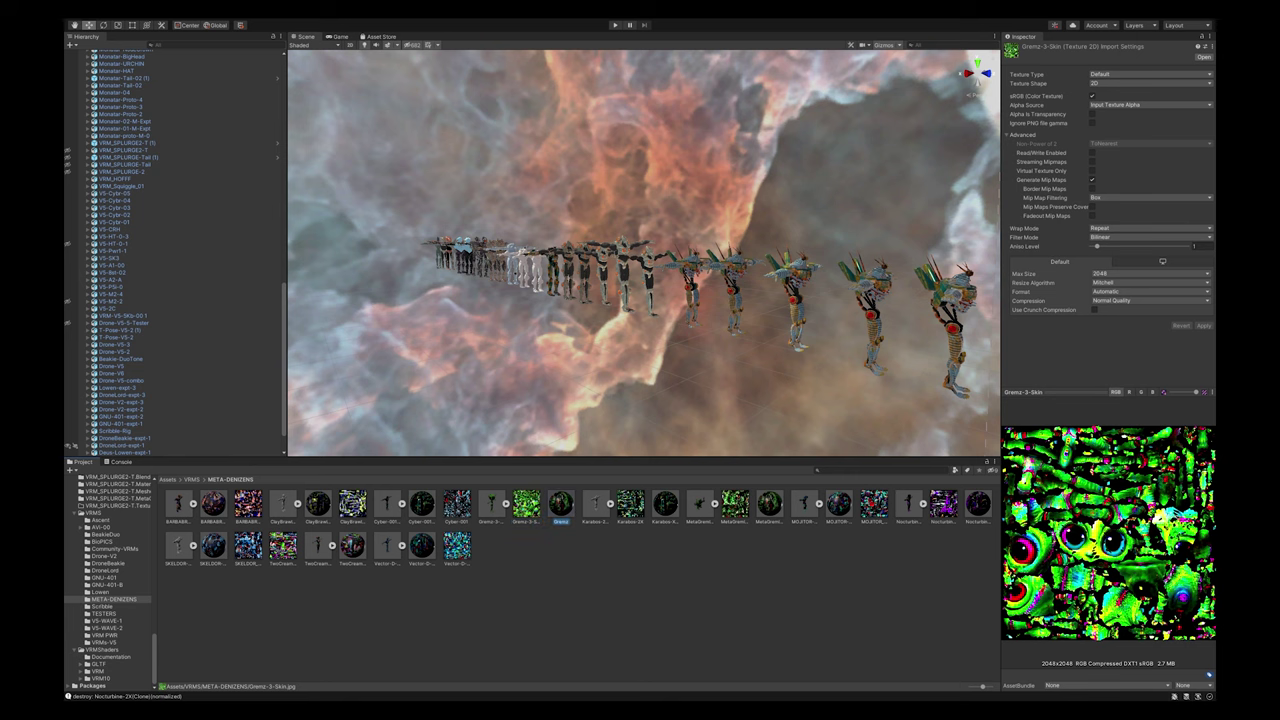
drag(526, 505, 1013, 90)
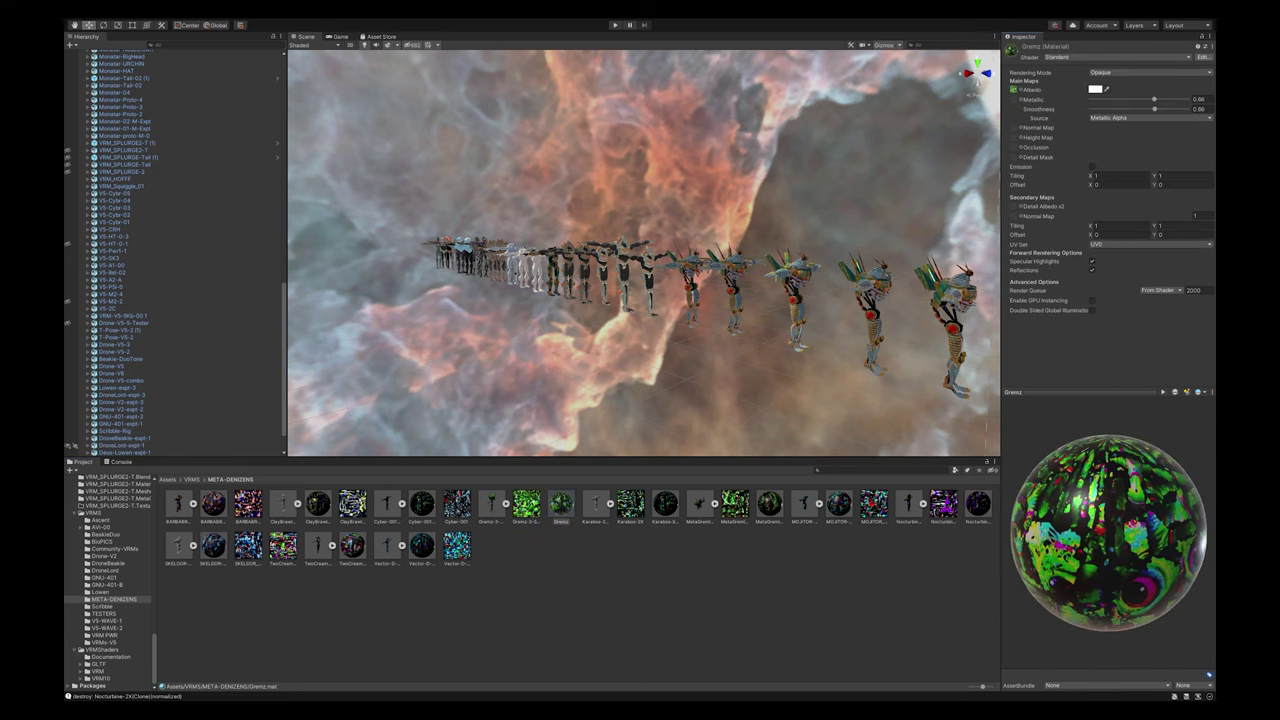
Move the Nocturbine-2X avatar along the Z axis past the stacked cubes to join the end of the avatar line-up
scroll(644, 254, down, 10)
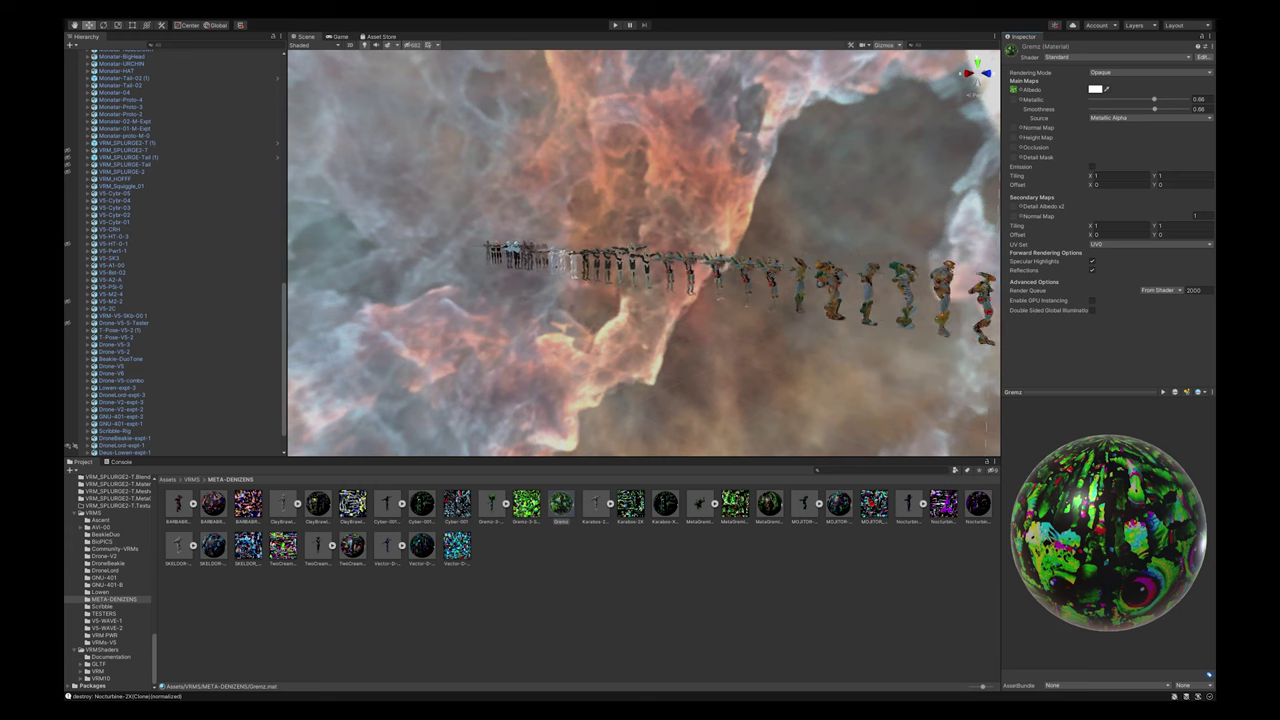
drag(800, 265, 420, 255)
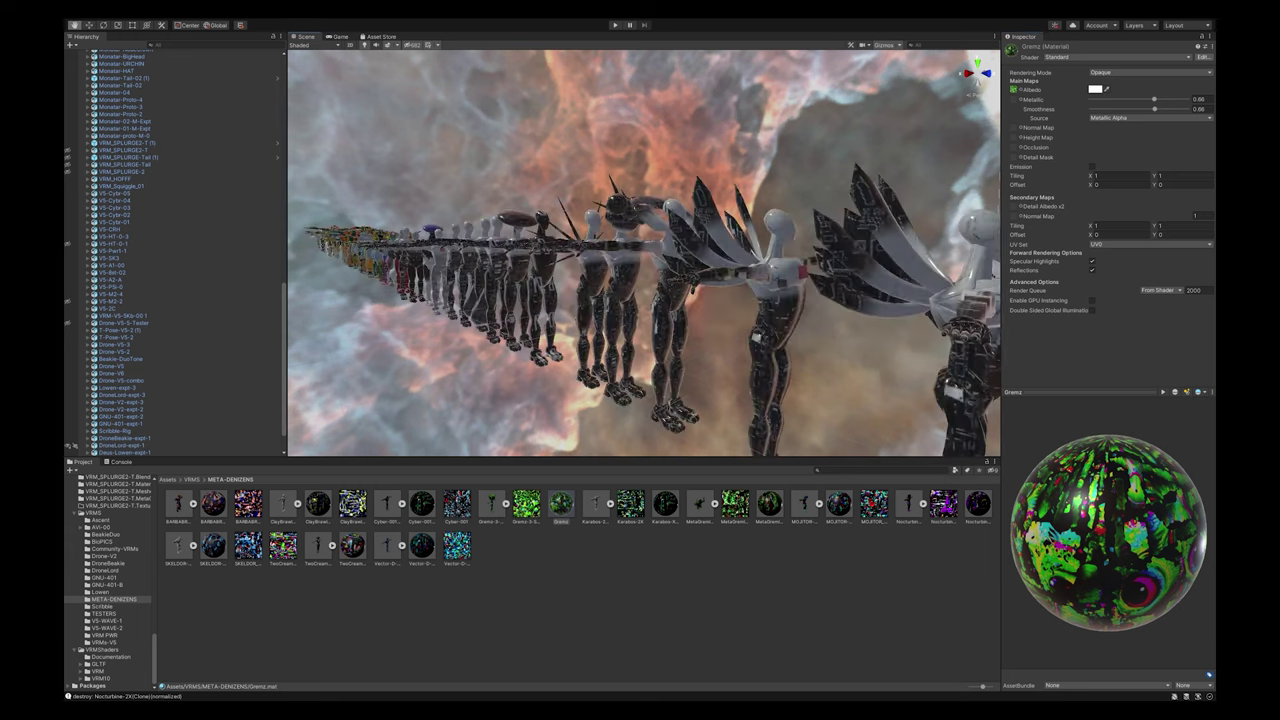
middle_drag(640, 255, 540, 255)
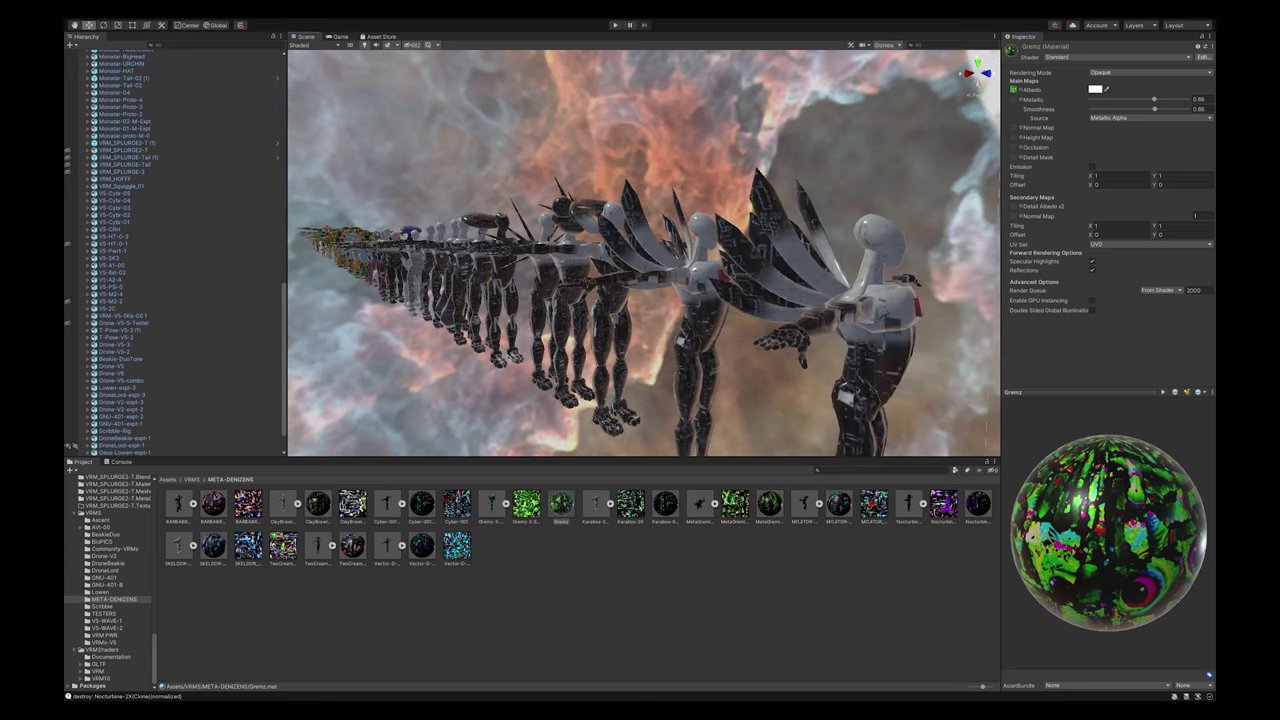
scroll(644, 254, down, 10)
scroll(644, 254, down, 10)
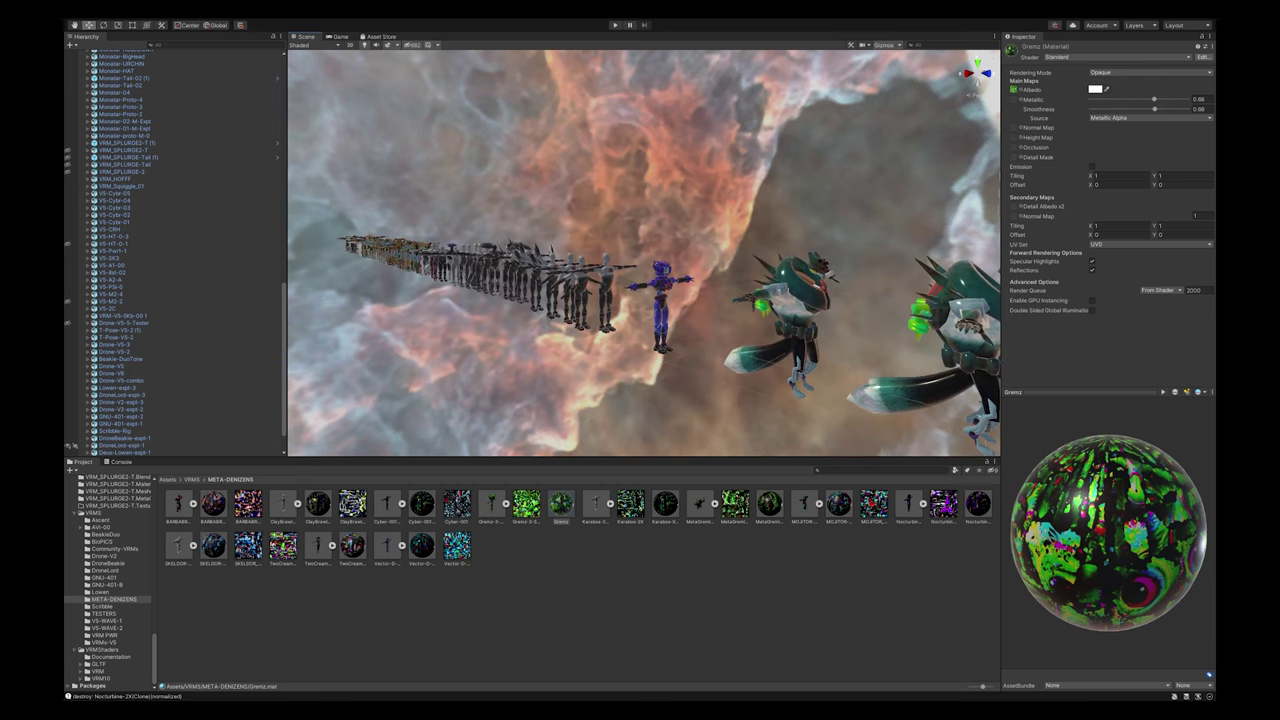
middle_drag(900, 295, 620, 280)
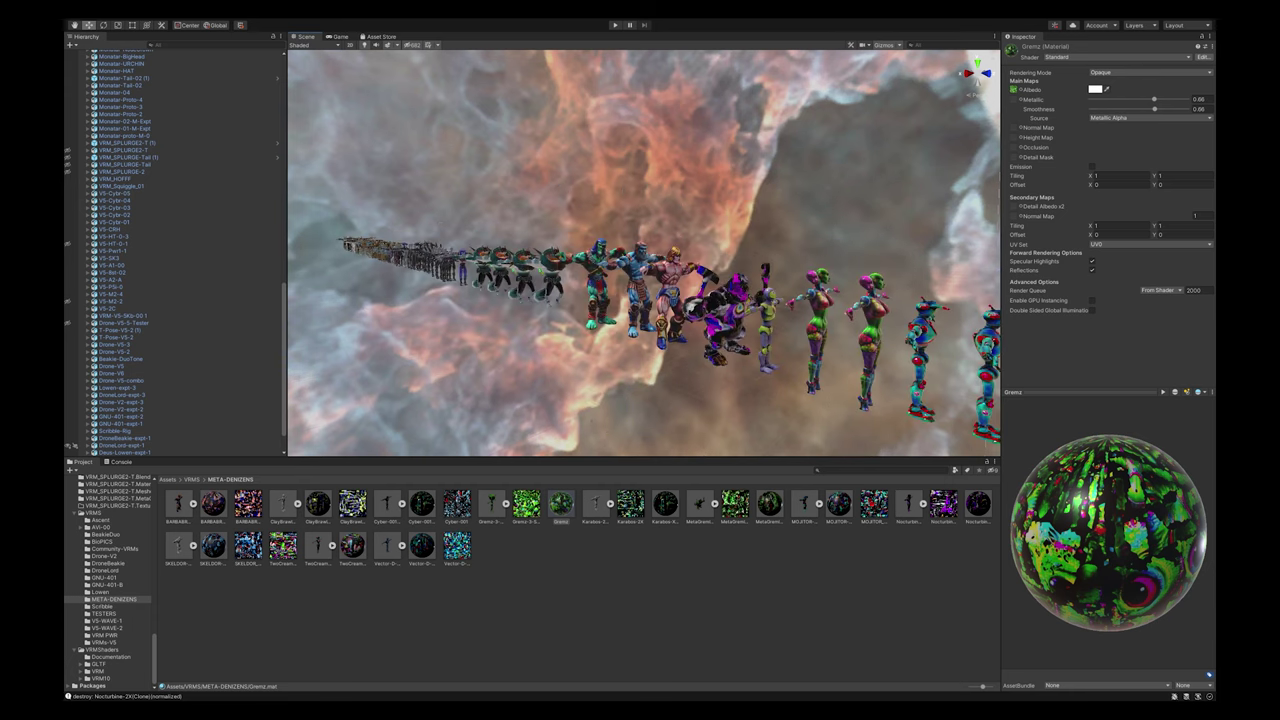
middle_drag(880, 315, 710, 280)
middle_drag(800, 295, 750, 285)
scroll(644, 254, down, 5)
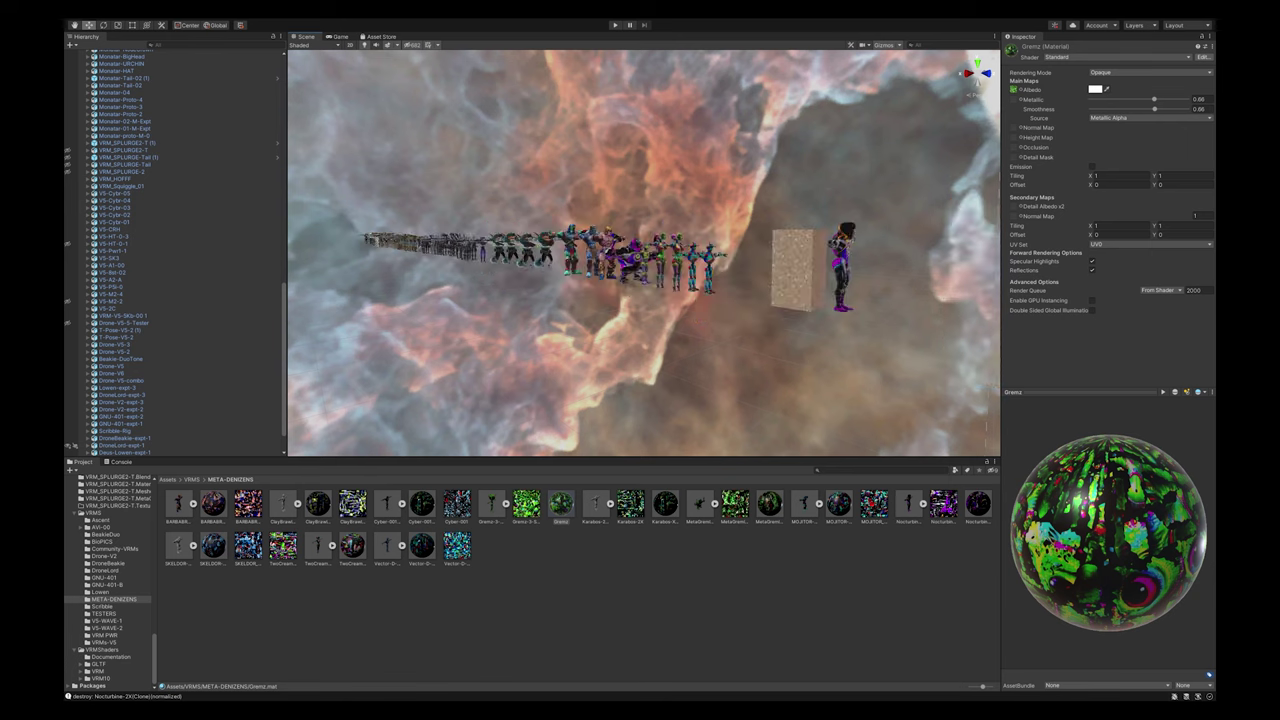
middle_drag(840, 266, 759, 296)
click(760, 293)
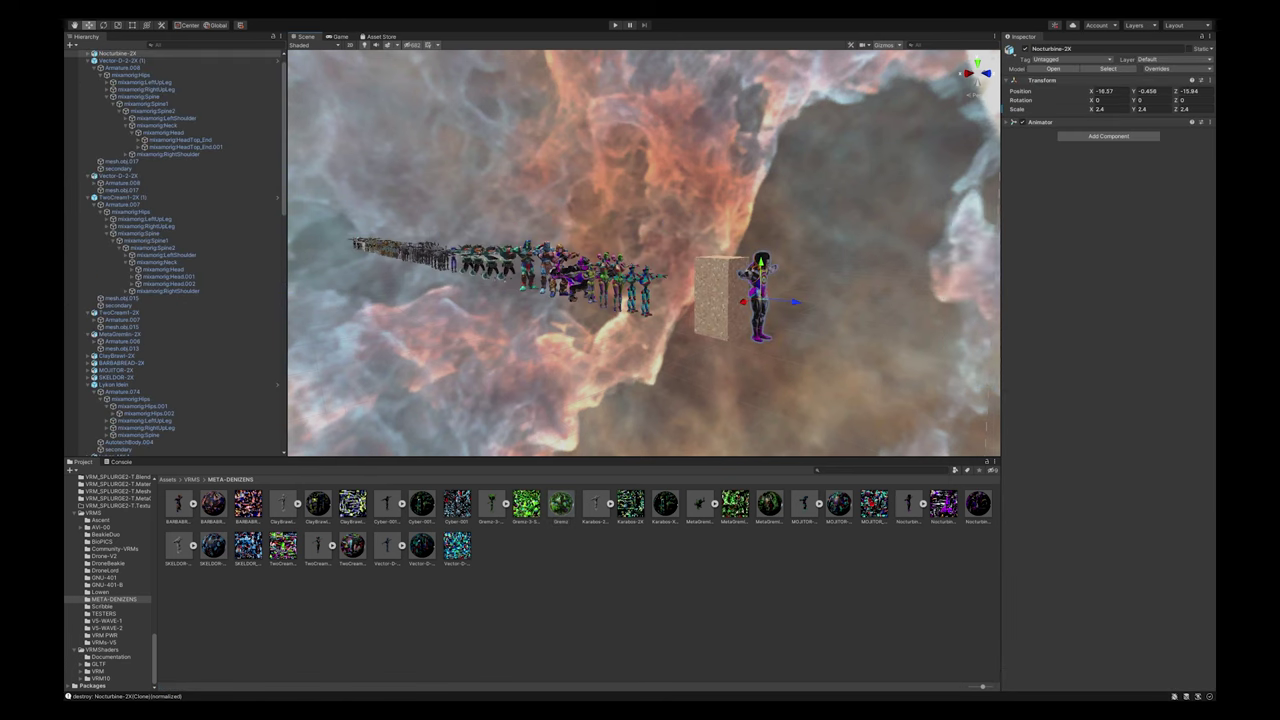
drag(795, 302, 700, 289)
Frame the lower reference cube in the scene and view the stack from its front face
click(720, 316)
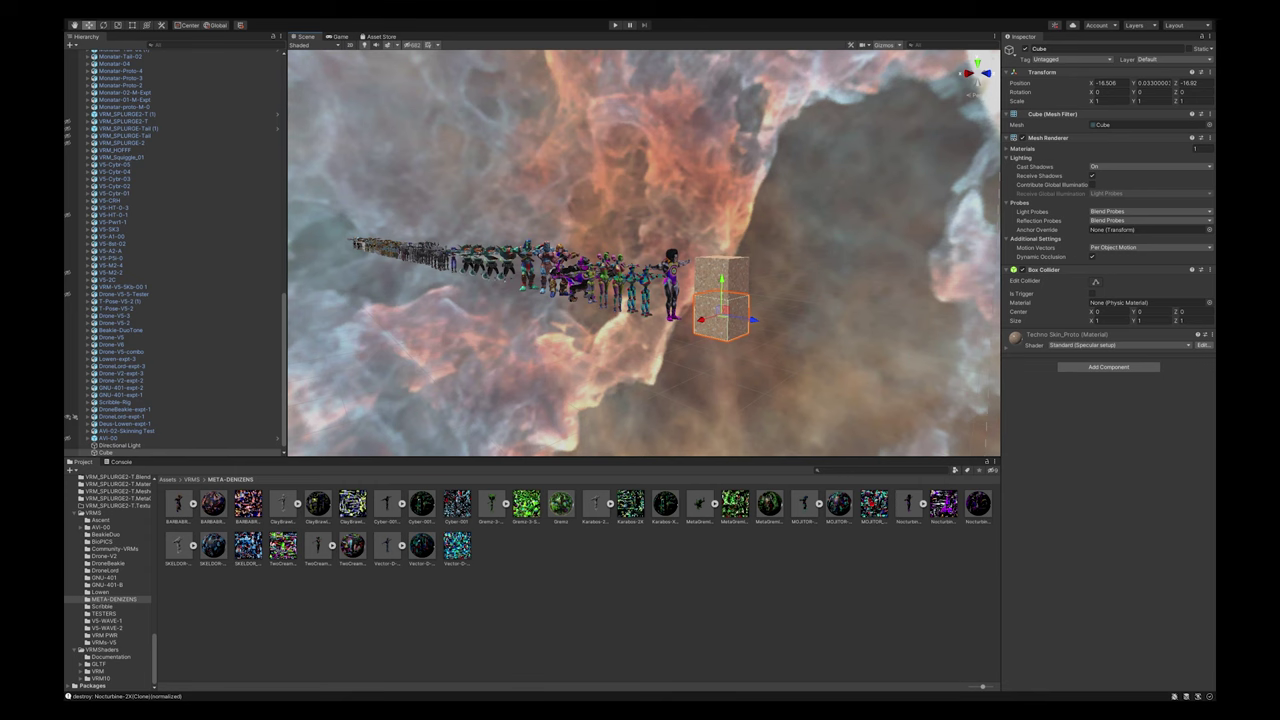
key(f)
scroll(720, 316, down, 5)
middle_drag(720, 316, 652, 362)
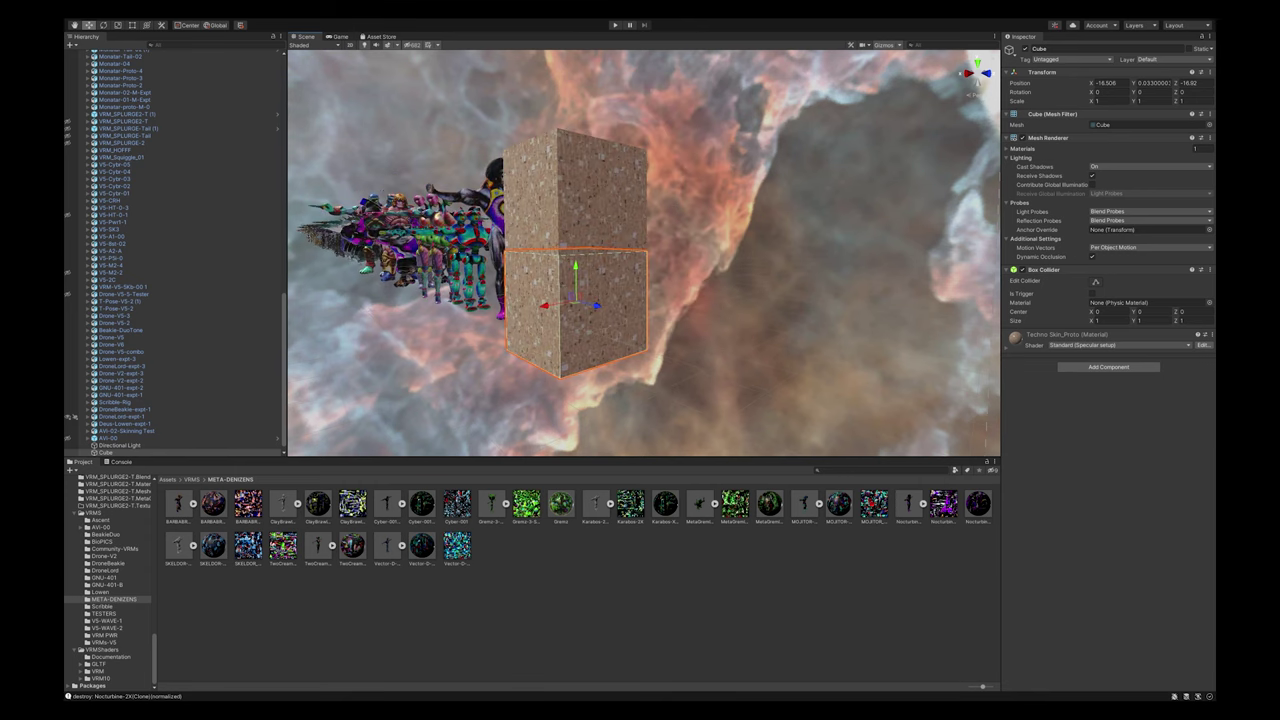
alt+drag(652, 350, 717, 350)
middle_drag(717, 350, 812, 366)
alt+drag(812, 366, 950, 392)
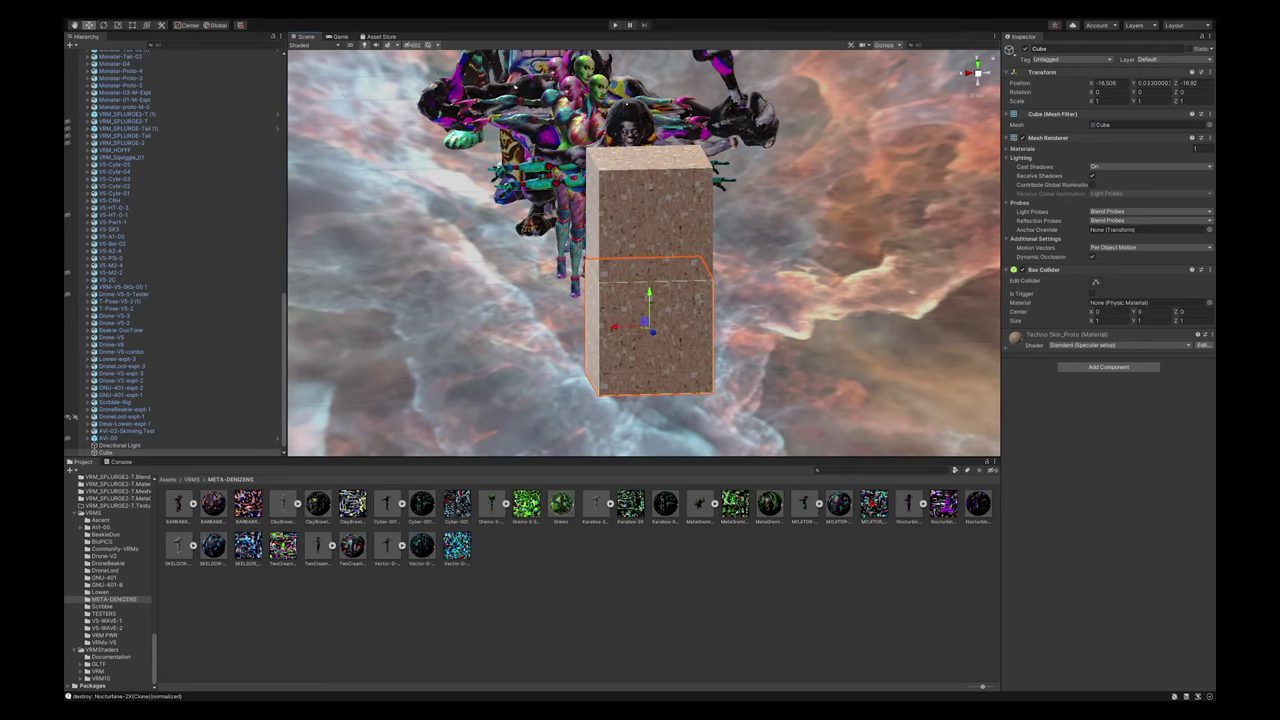
Set the Gremz-3-2X model's rig to Humanoid with its avatar created from this model, and apply it
click(489, 505)
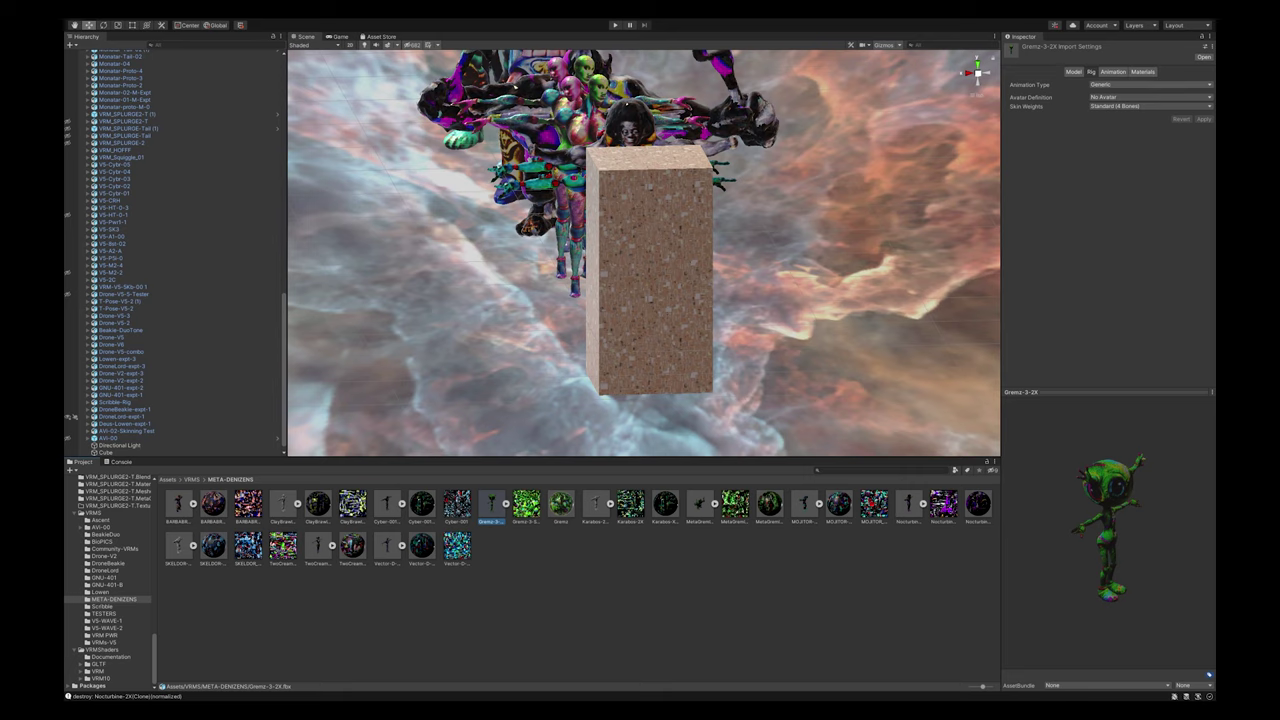
click(1125, 95)
click(1204, 150)
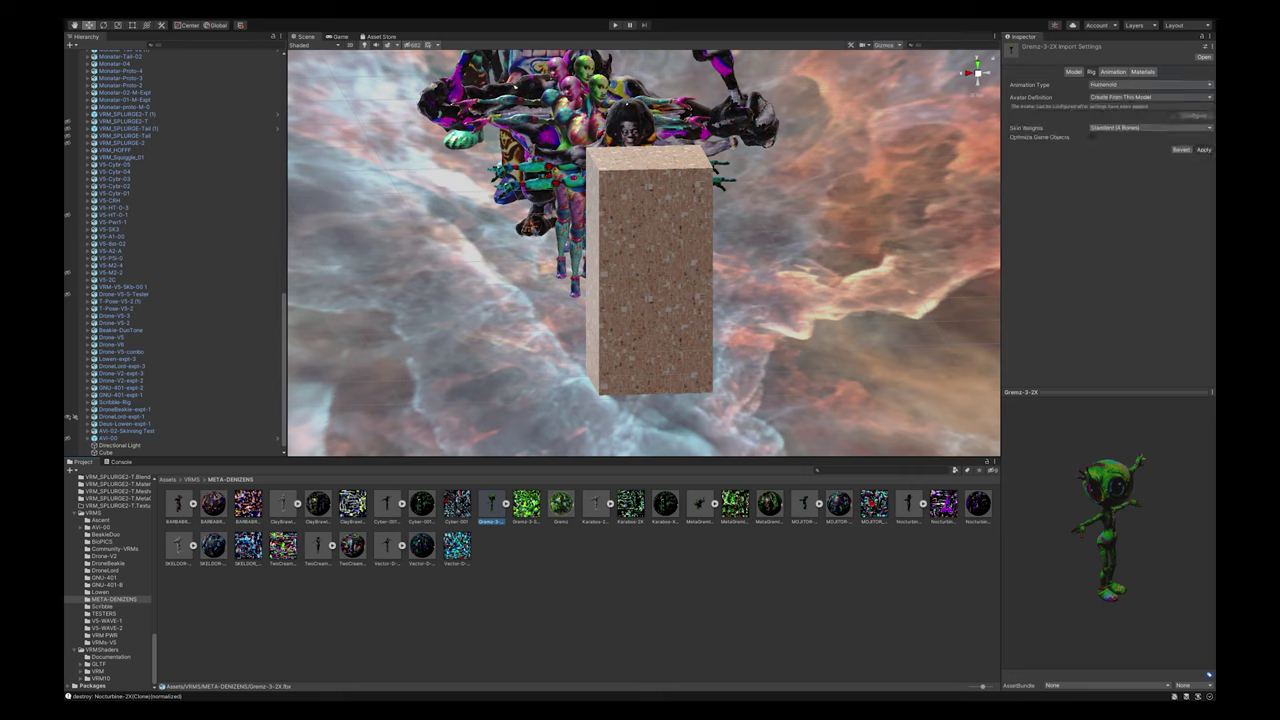
click(560, 620)
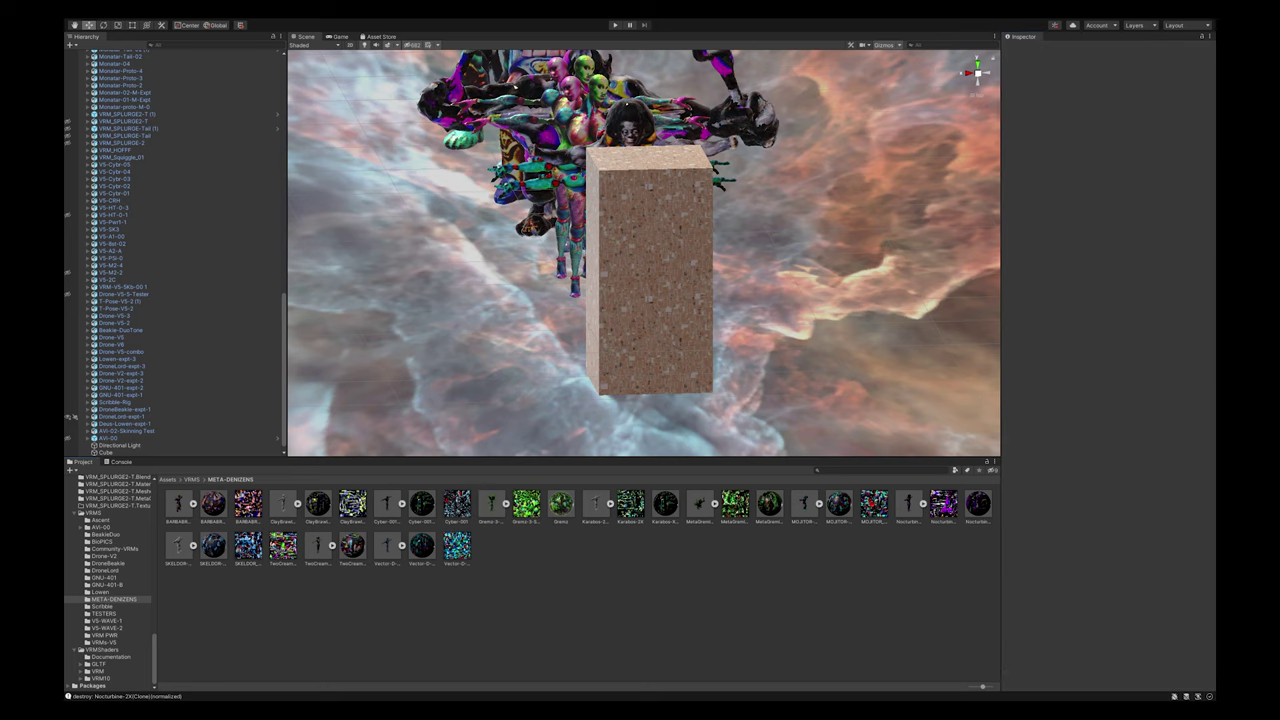
Place the Gremz-3-2X model in the scene at the base of the cube stack and view it from the front
click(506, 504)
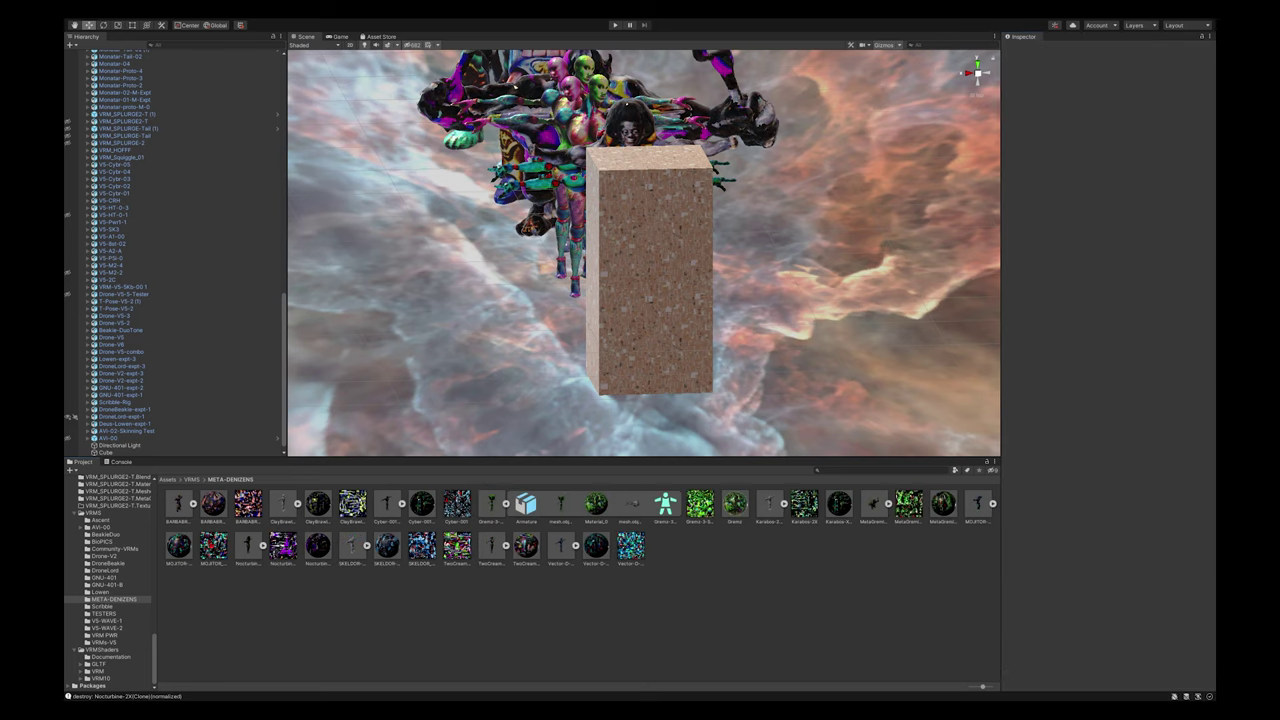
click(506, 504)
click(490, 504)
drag(490, 504, 658, 391)
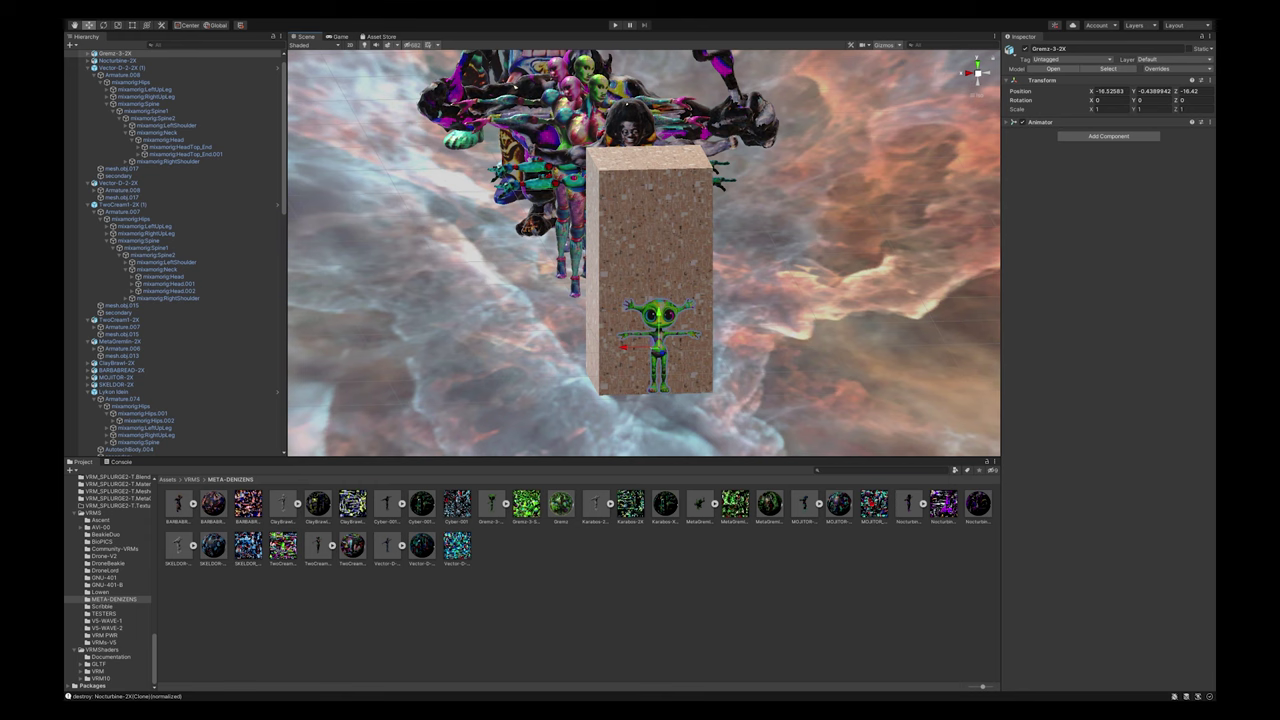
key(f)
scroll(644, 253, down, 8)
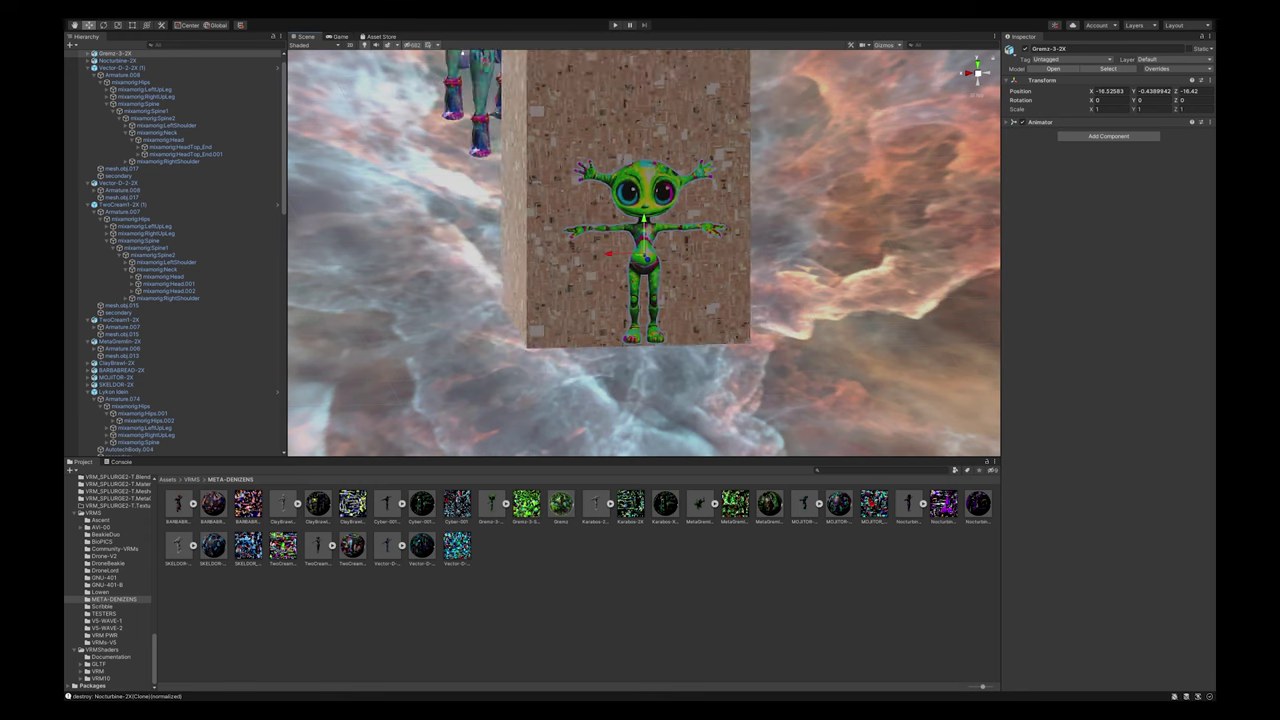
scroll(644, 253, down, 4)
middle_drag(644, 253, 633, 318)
alt+drag(633, 318, 607, 280)
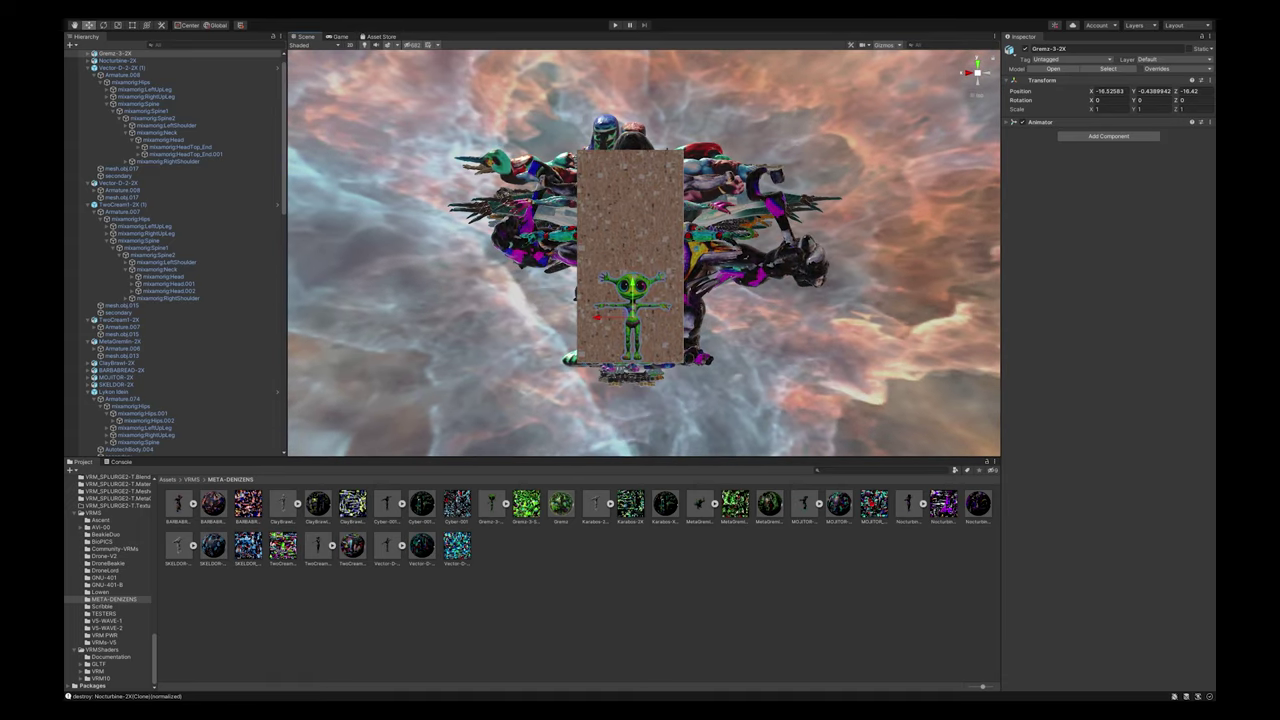
Lower the Gremz-3-2X model to about Y -0.473 so its feet meet the base of the cube stack
click(597, 317)
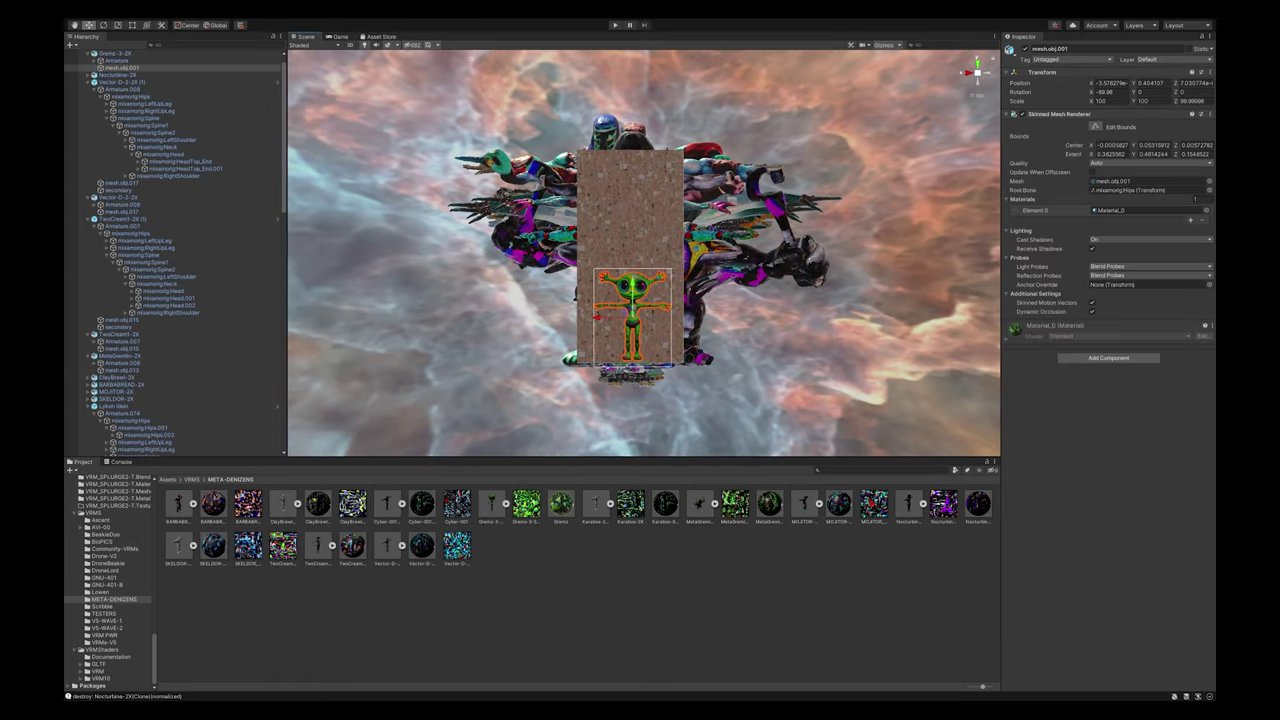
click(655, 336)
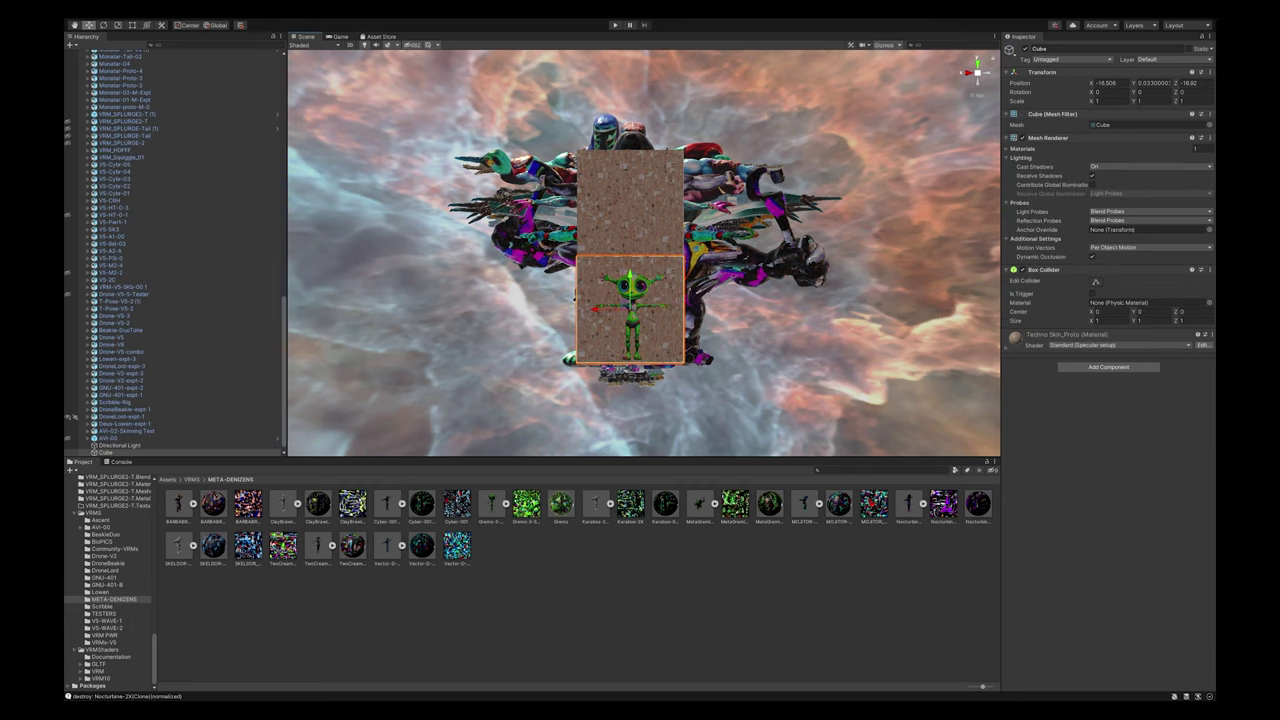
click(633, 322)
drag(632, 297, 632, 300)
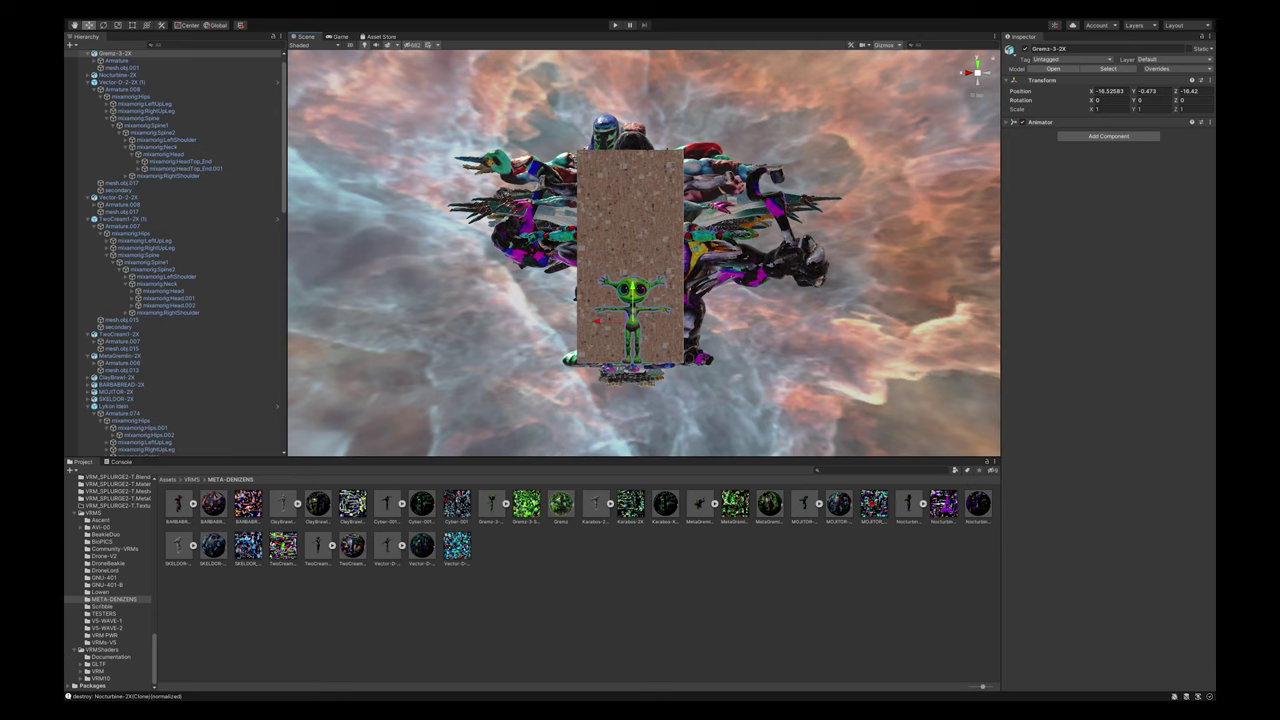
Scale Gremz-3-2X to 1.43 on the X, Y and Z axes and readjust its height at the cube's base
click(1152, 109)
text(2)
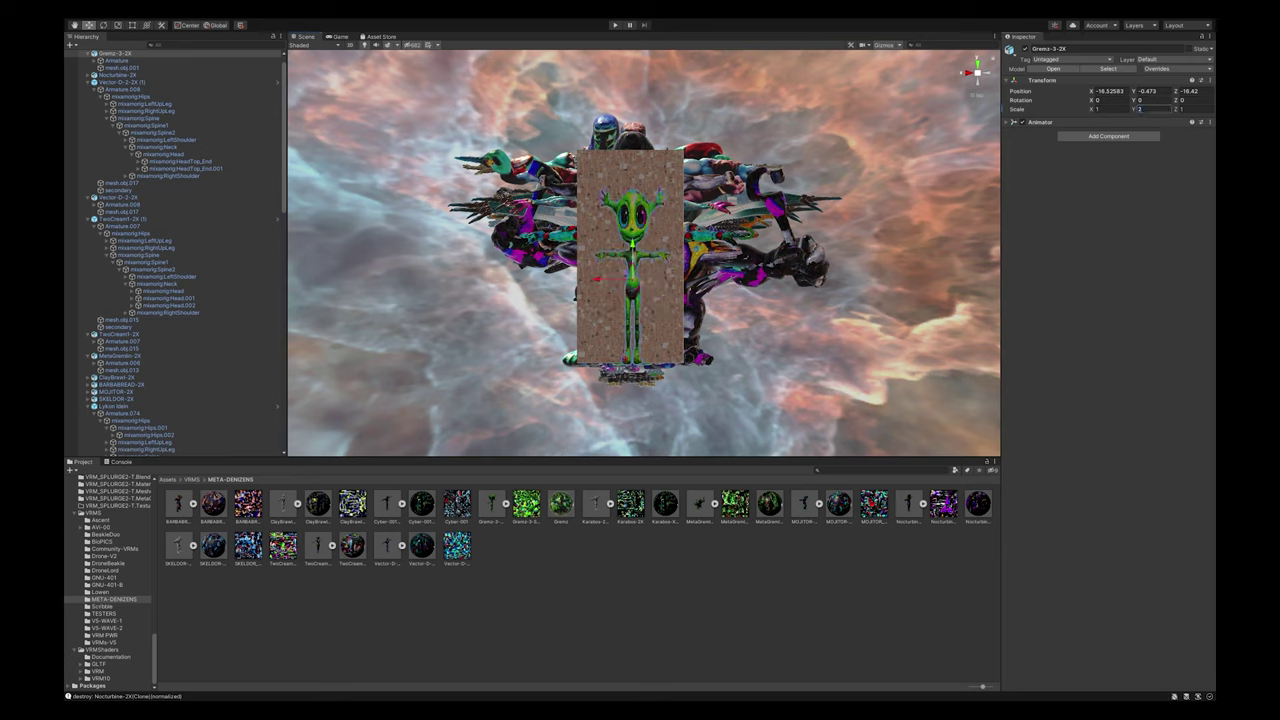
click(1112, 109)
text(1.43)
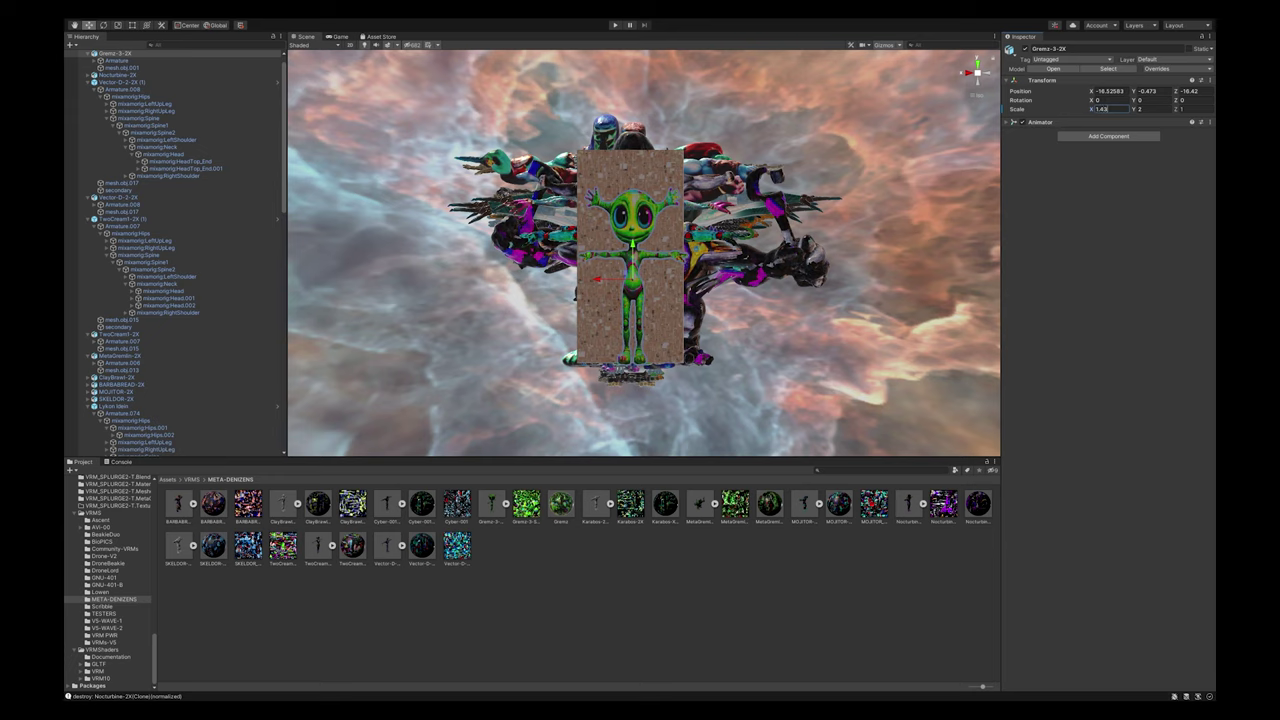
key(Tab)
text(1.43)
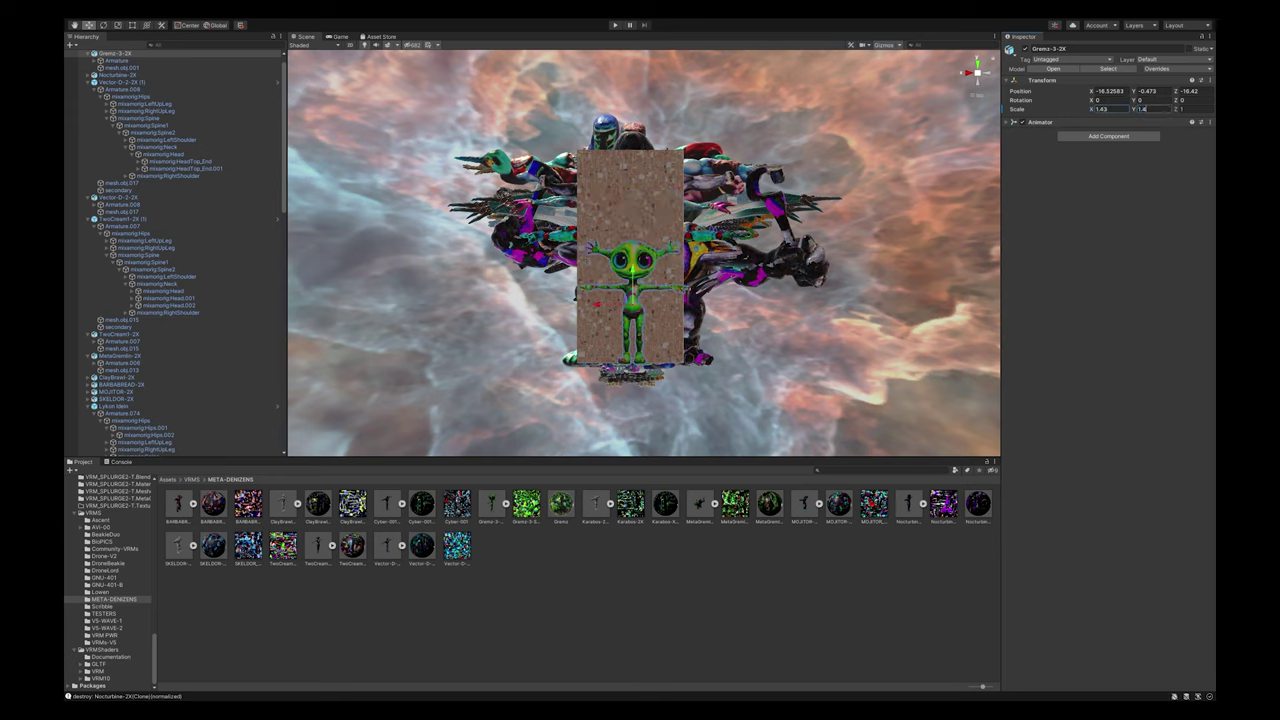
key(Tab)
text(.43)
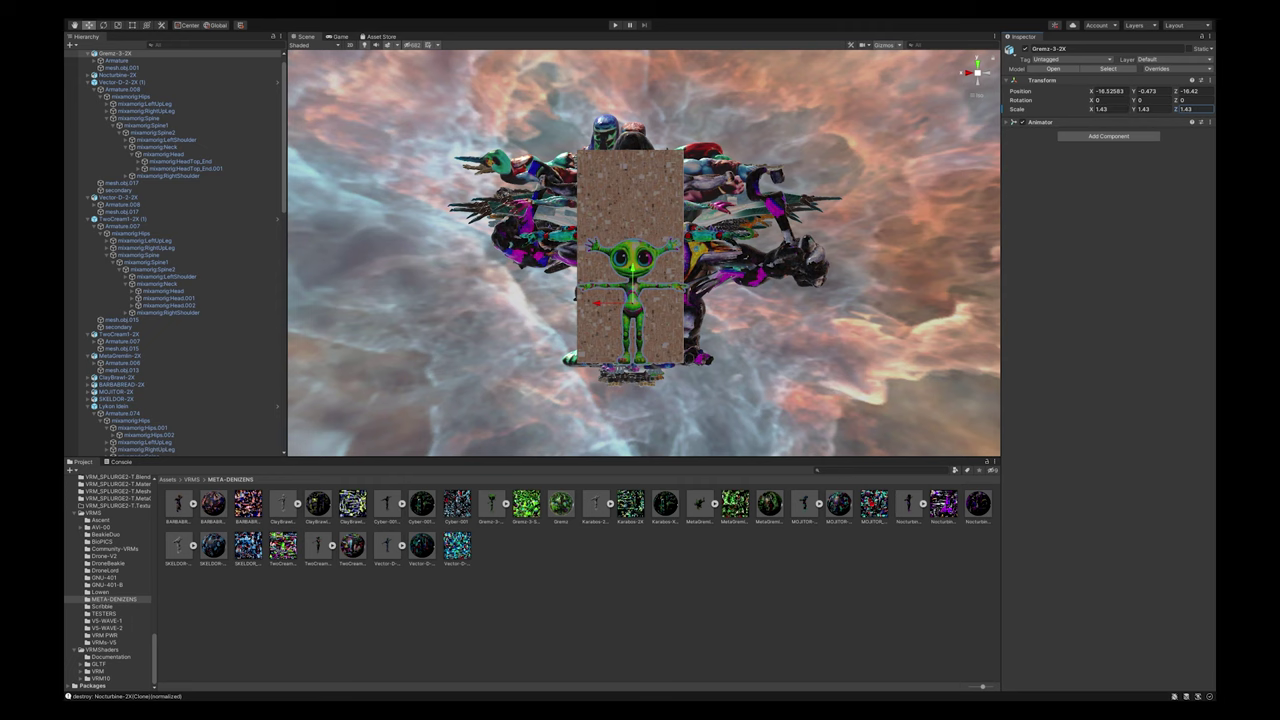
drag(632, 271, 632, 275)
scroll(637, 268, up, 5)
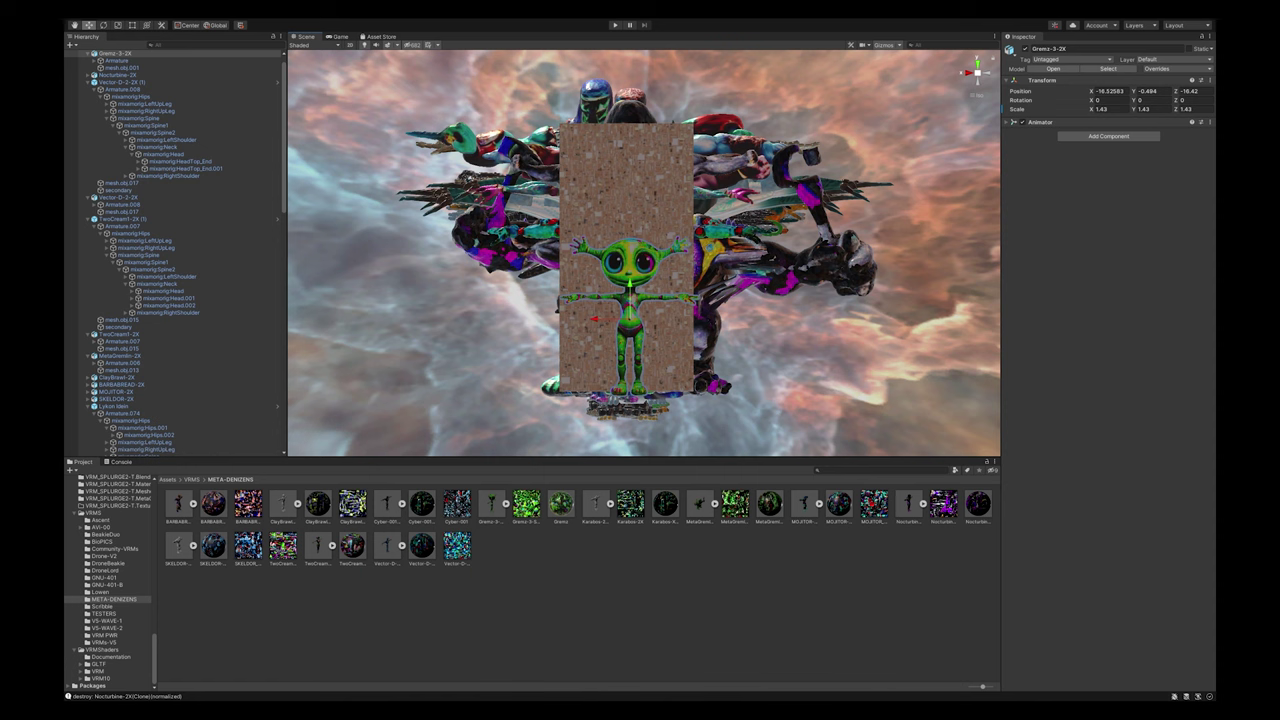
Apply the Gremz material to the Gremz-3-2X character in the scene
click(561, 505)
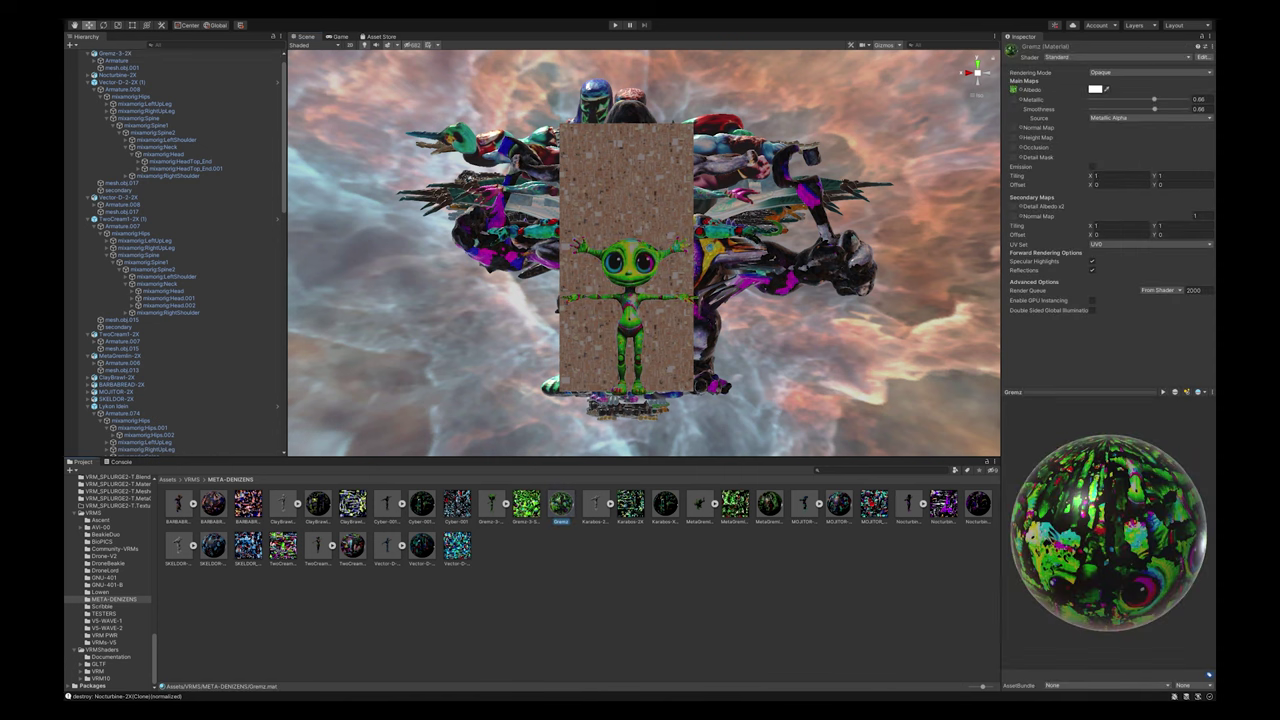
click(628, 265)
Try another character's skin texture as the Gremz material's albedo map, and undo the swap
click(561, 505)
drag(631, 504, 1014, 90)
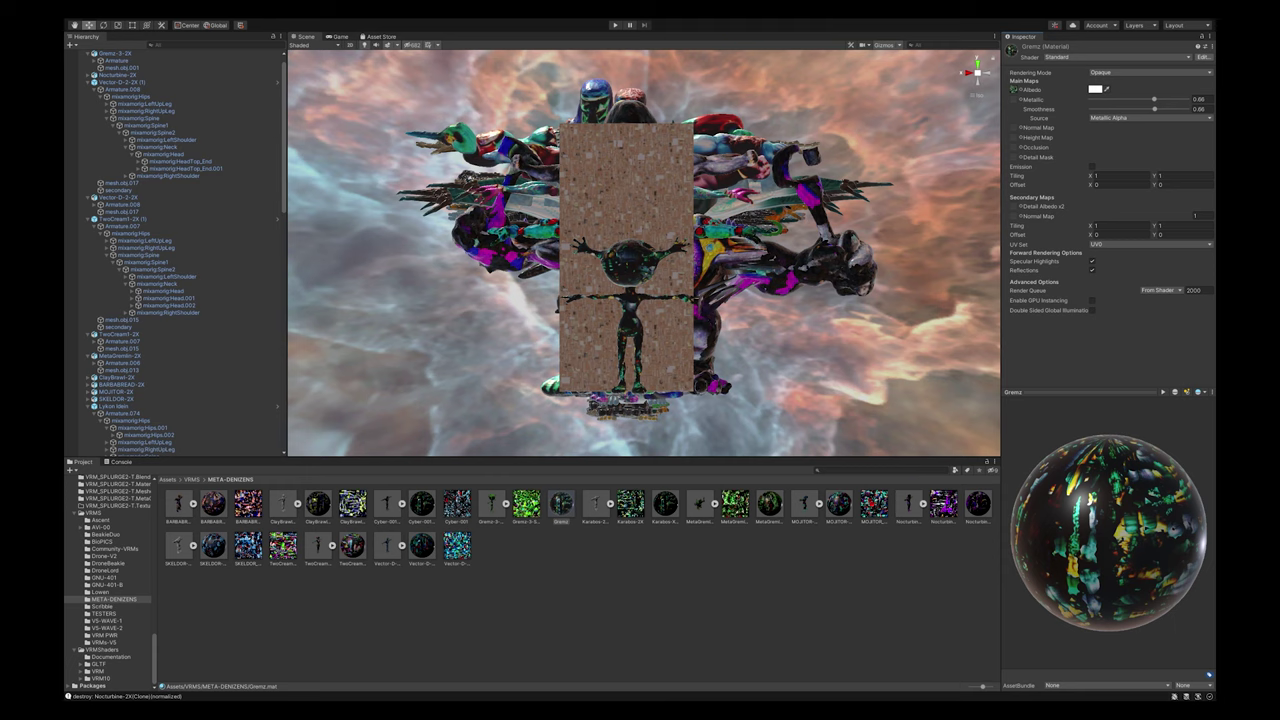
key(ctrl+z)
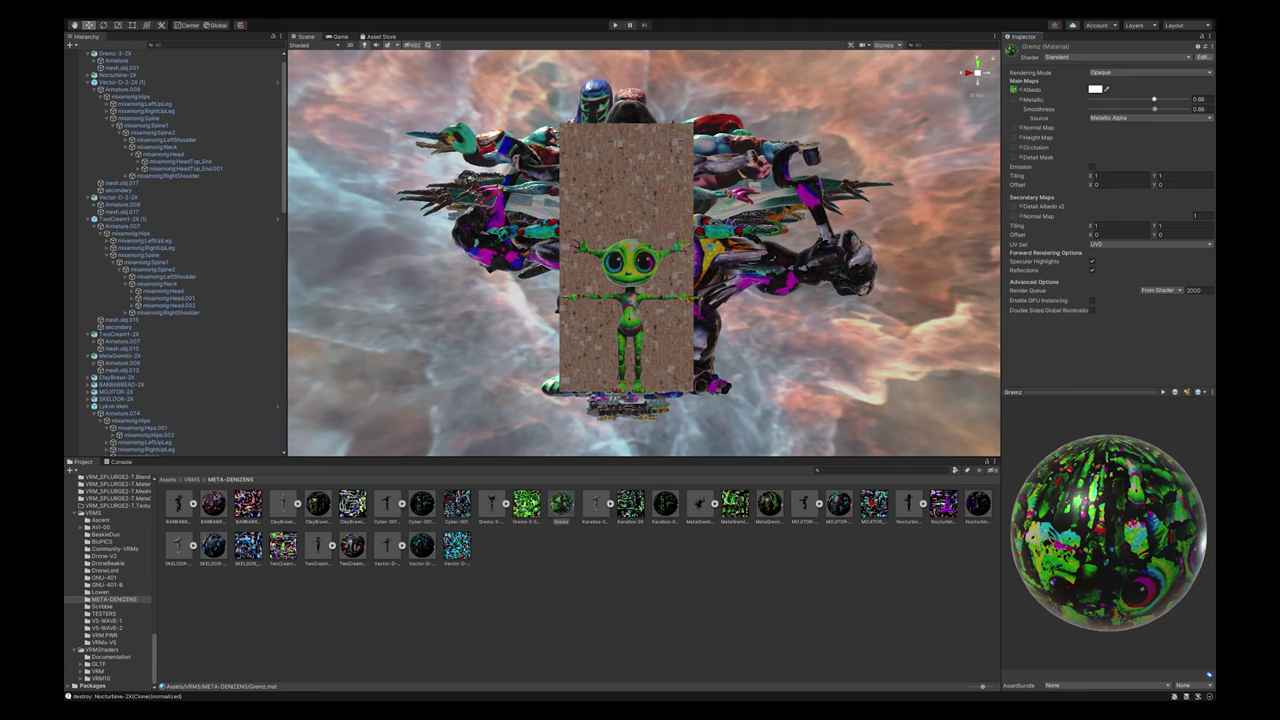
Set the Gremz material's Metallic value to 0.43
click(1200, 99)
key(BackSpace)
text(0.43)
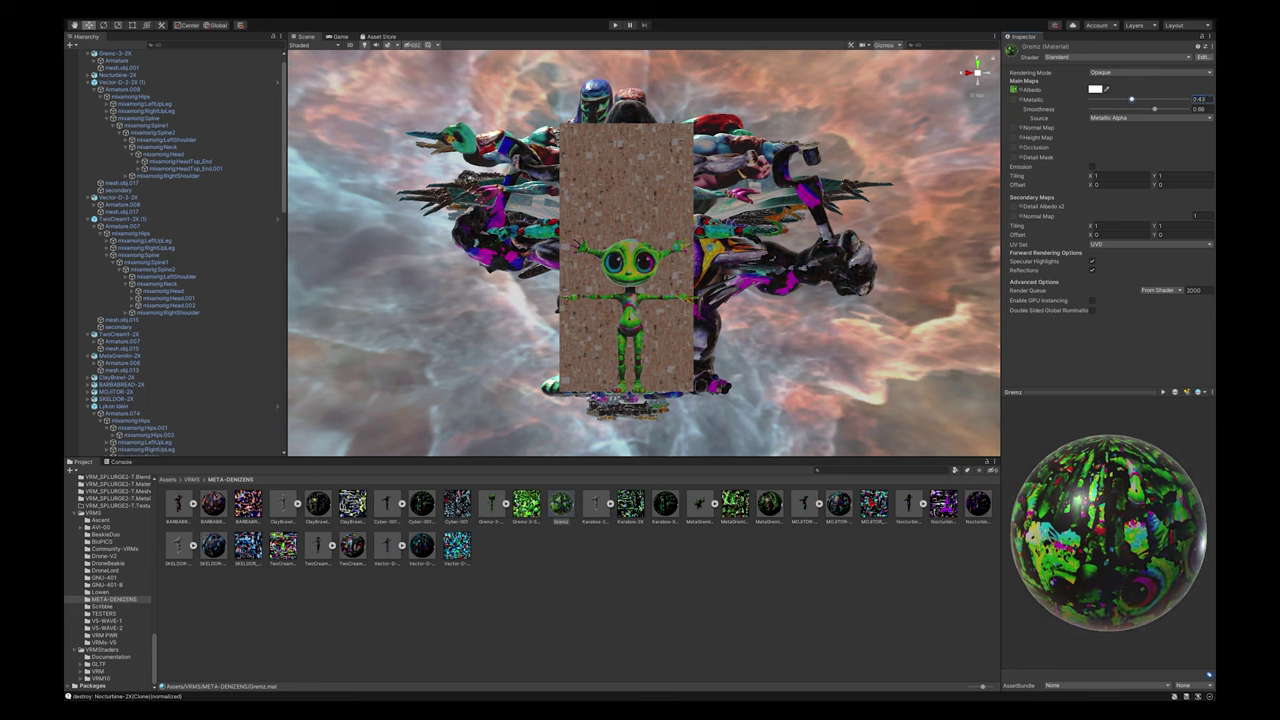
Move the Gremz-3-2X model along the Z axis to about -16.2, clear of the cube's front face
middle_drag(640, 270, 650, 294)
alt+drag(650, 294, 890, 290)
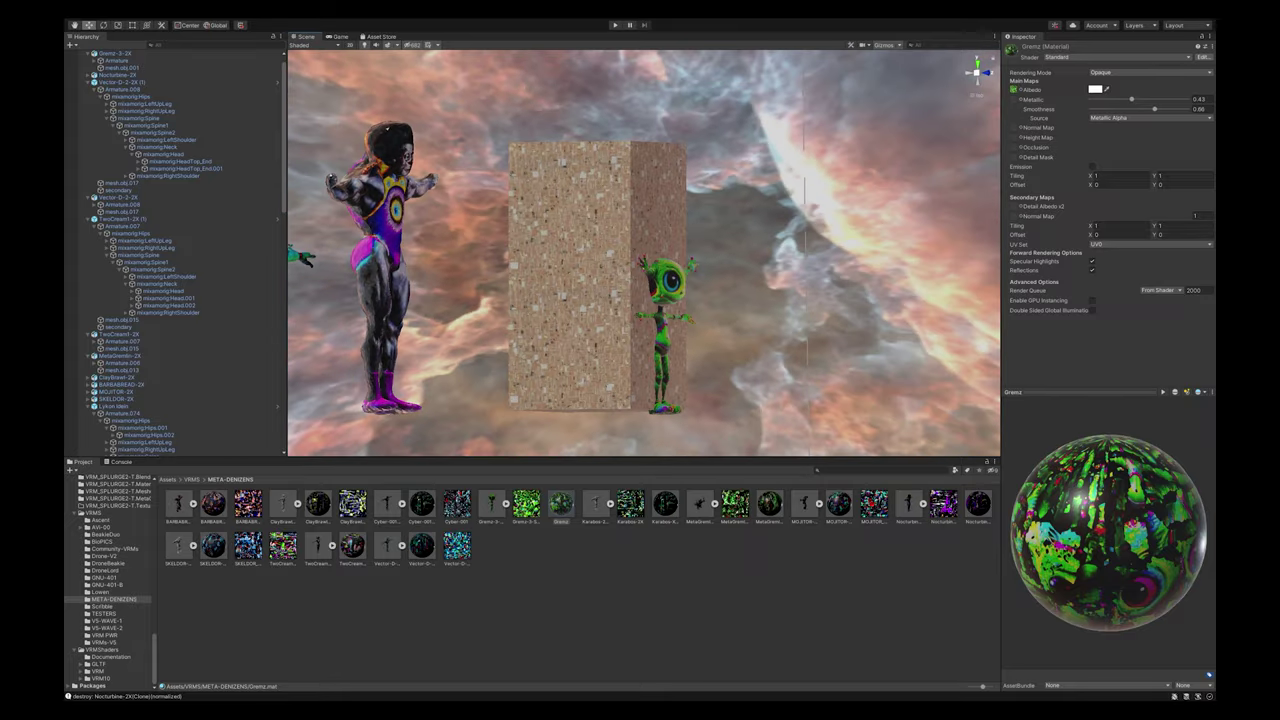
click(663, 310)
drag(692, 338, 442, 322)
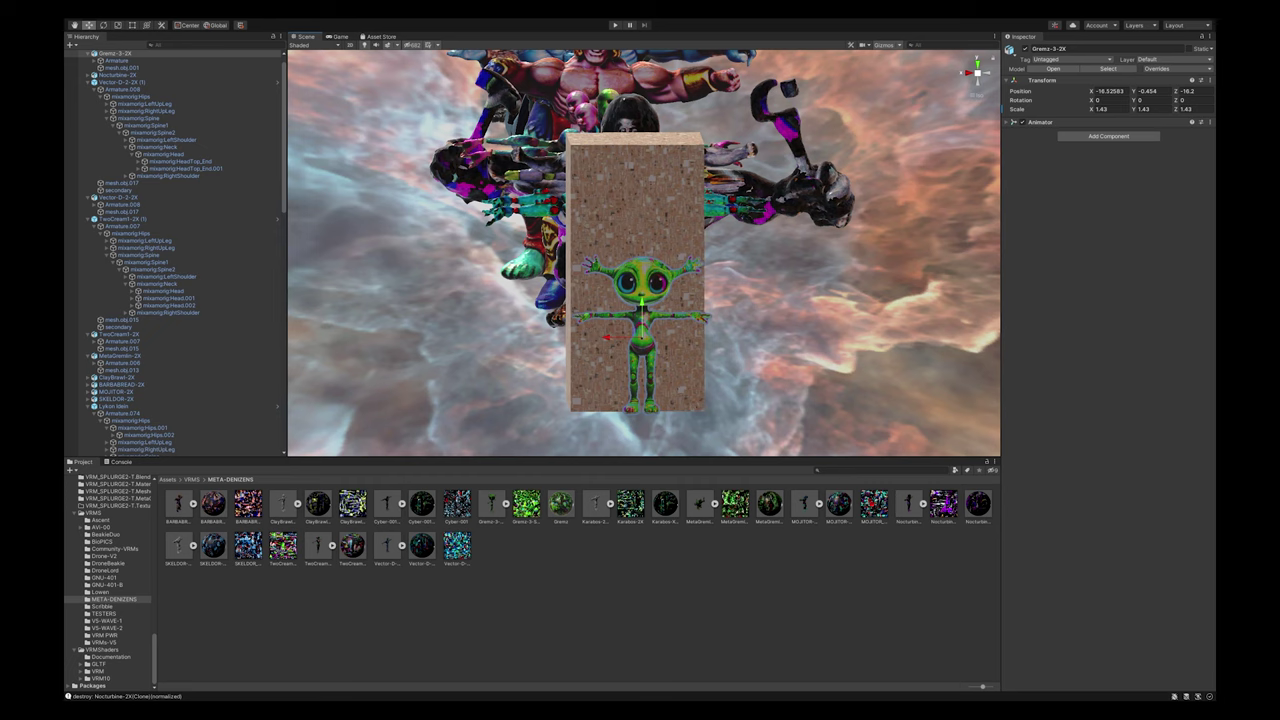
Inspect the character's mesh object, and select its root object Gremz-3-2X
click(641, 285)
middle_drag(641, 285, 647, 279)
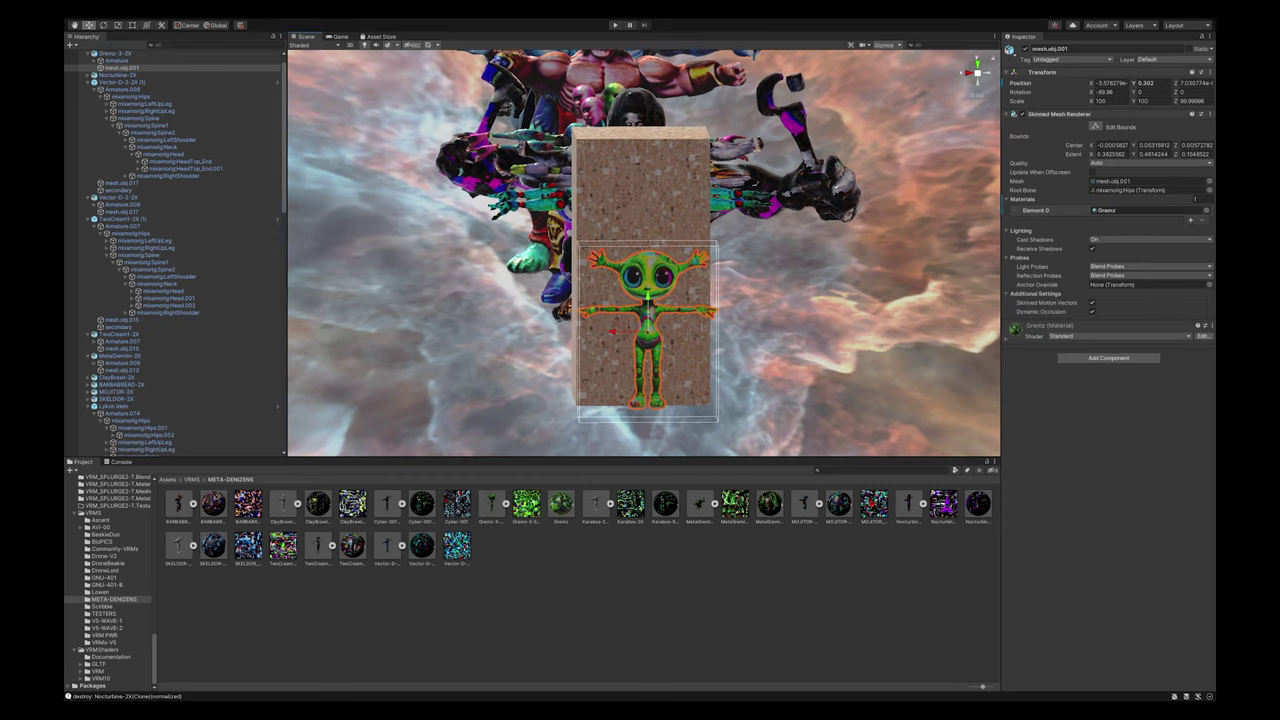
click(115, 54)
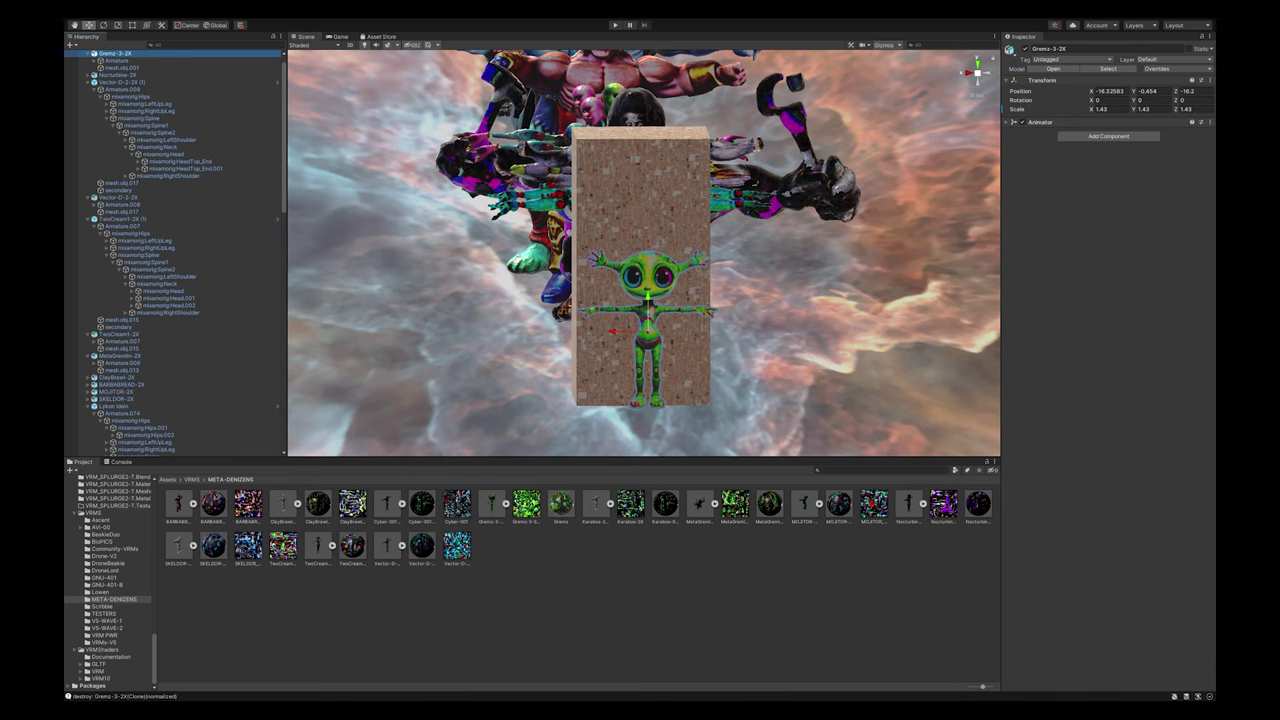
Examine the Gremz-3-2X model's import settings and sub-assets in META-DENIZENS, and the settings of the Gremz material
scroll(644, 254, down, 4)
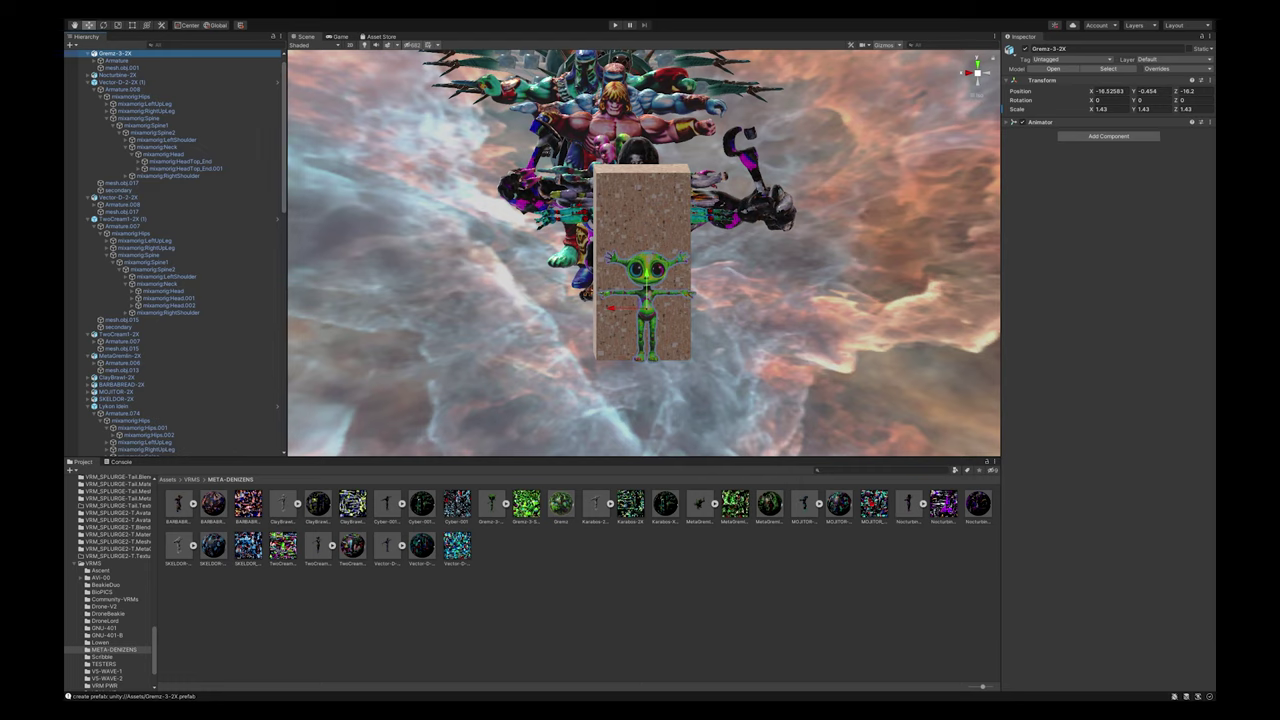
click(490, 505)
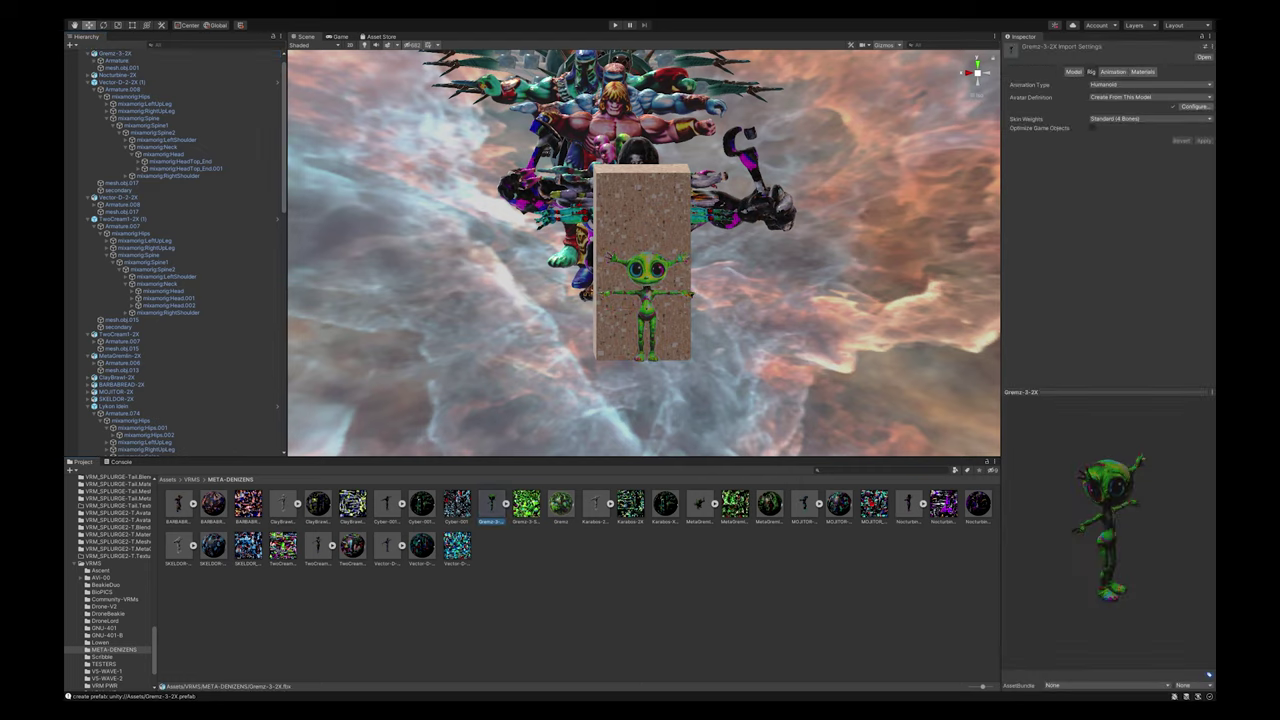
click(506, 504)
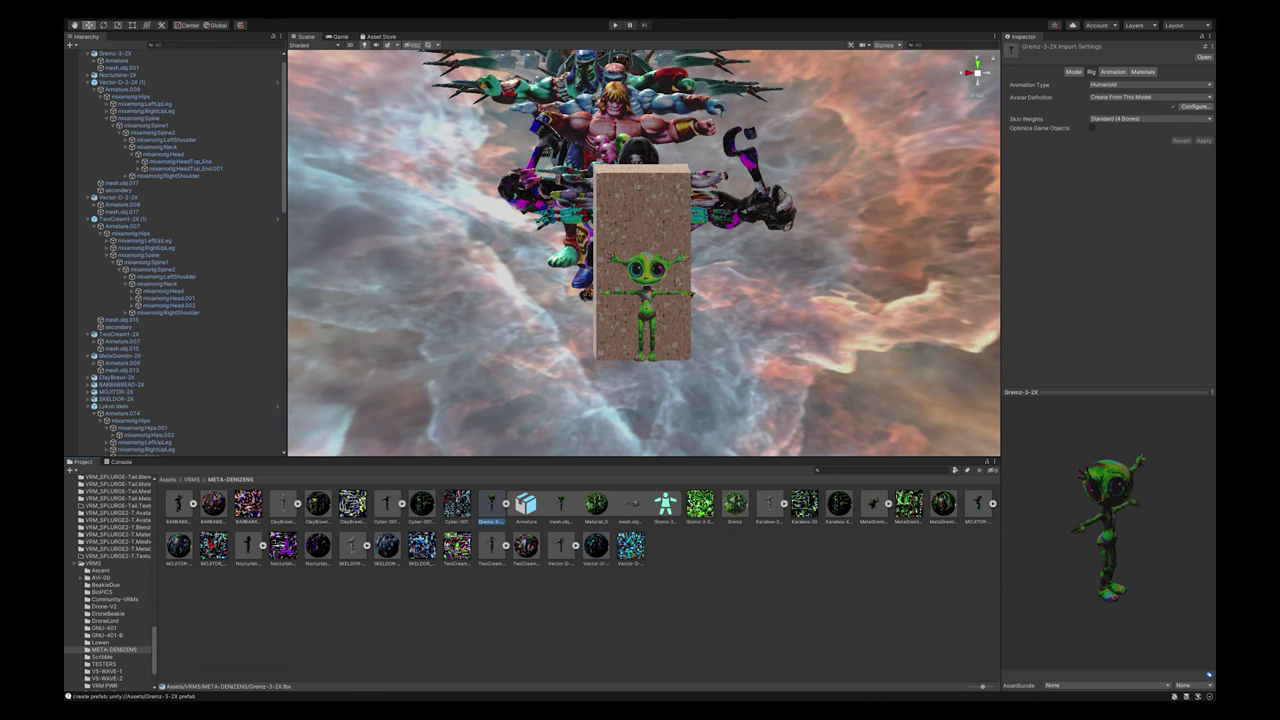
click(506, 504)
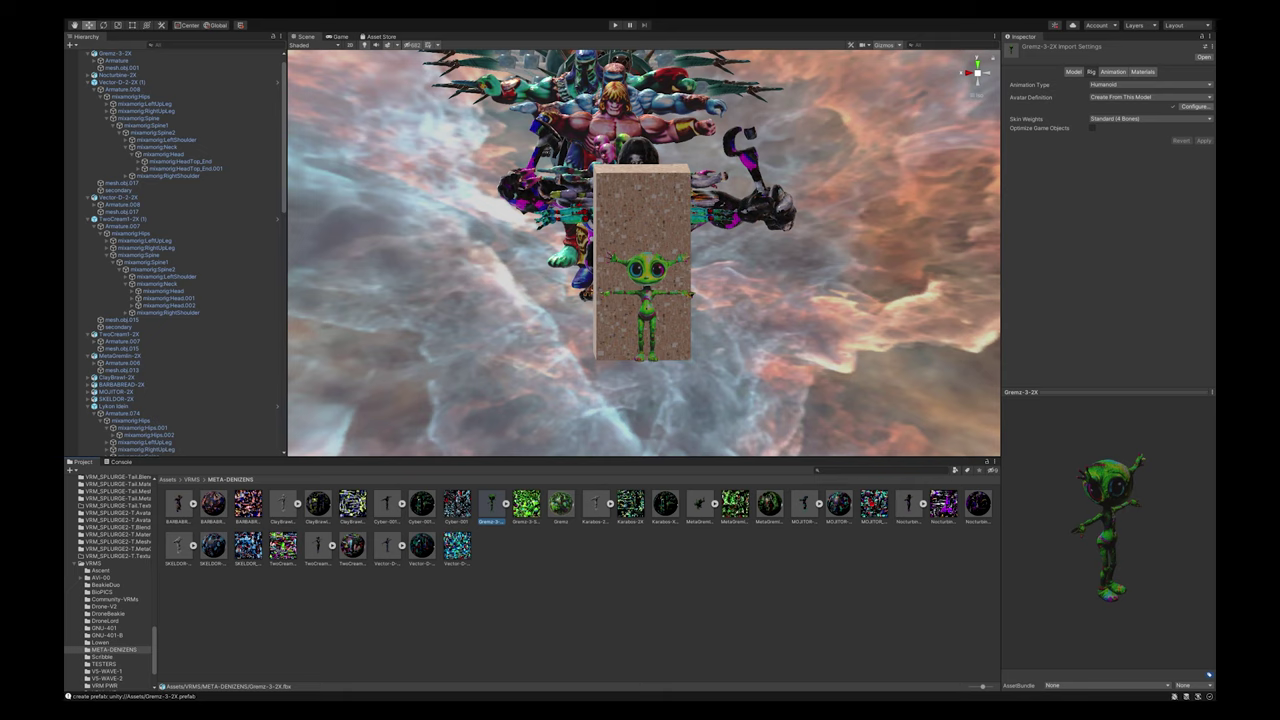
click(561, 505)
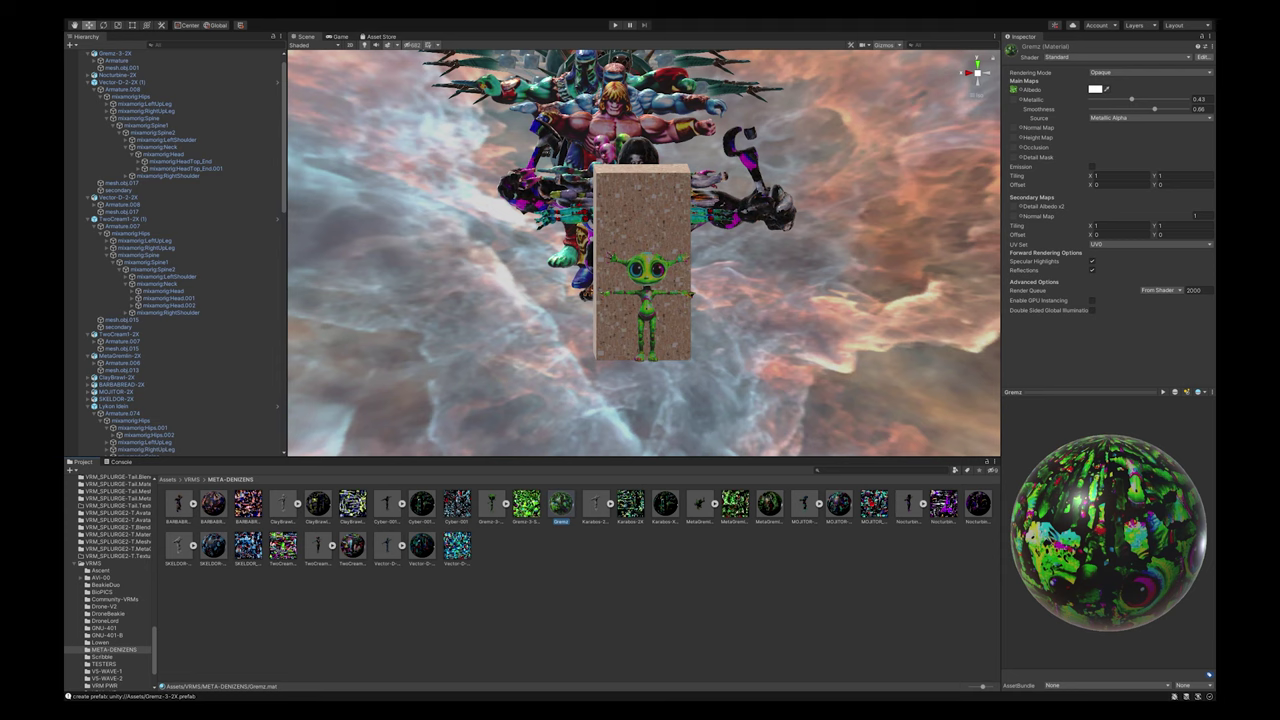
List all prefabs in the project and select the Gremz-3-2X prefab
scroll(112, 584, up, 20)
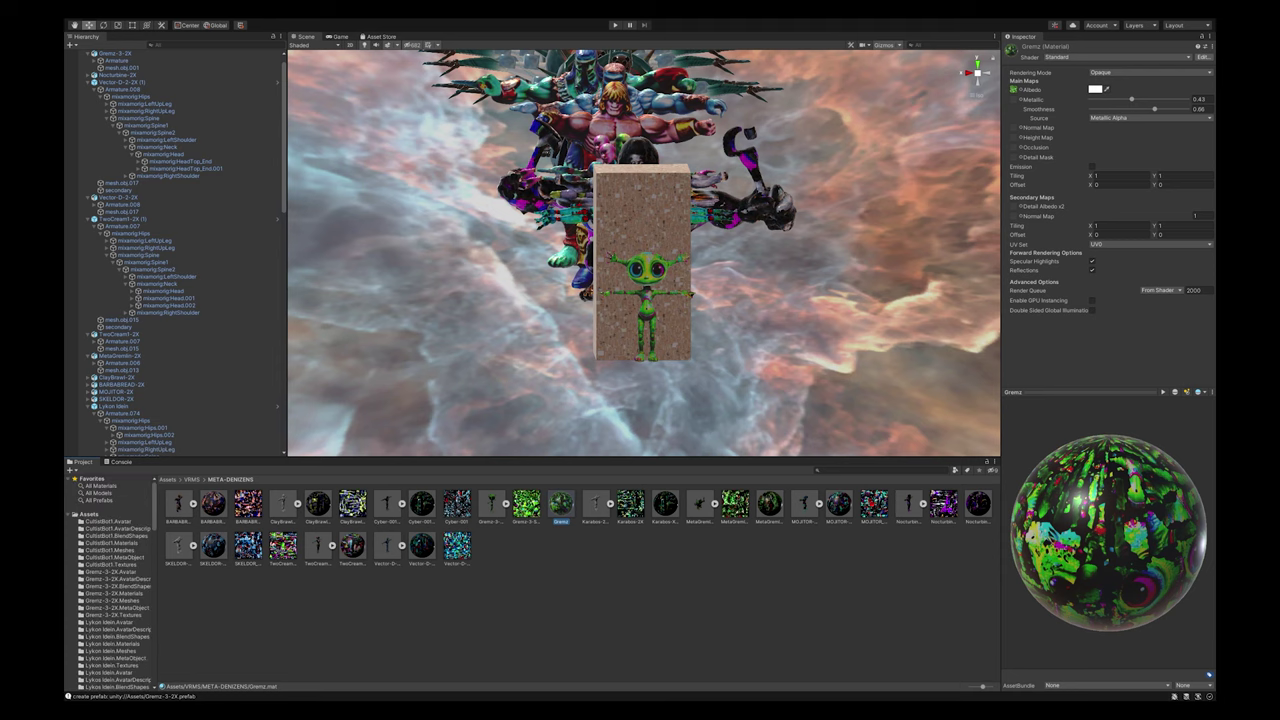
click(99, 500)
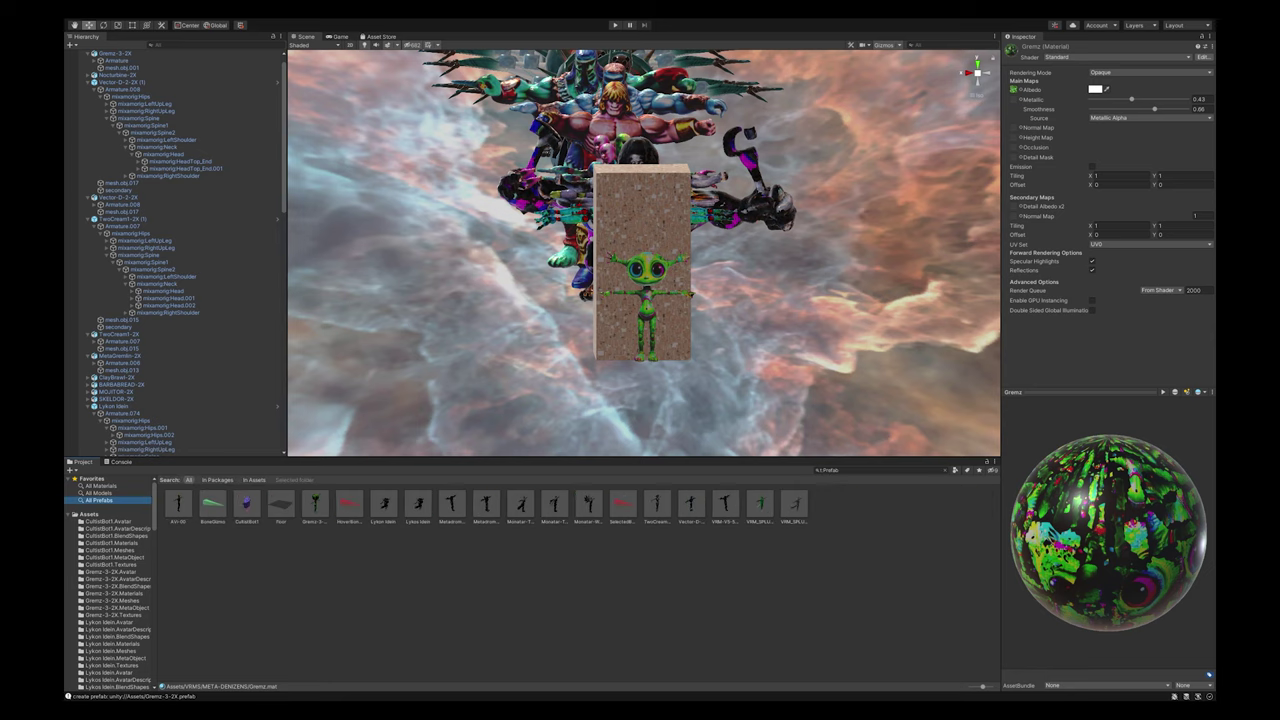
click(315, 504)
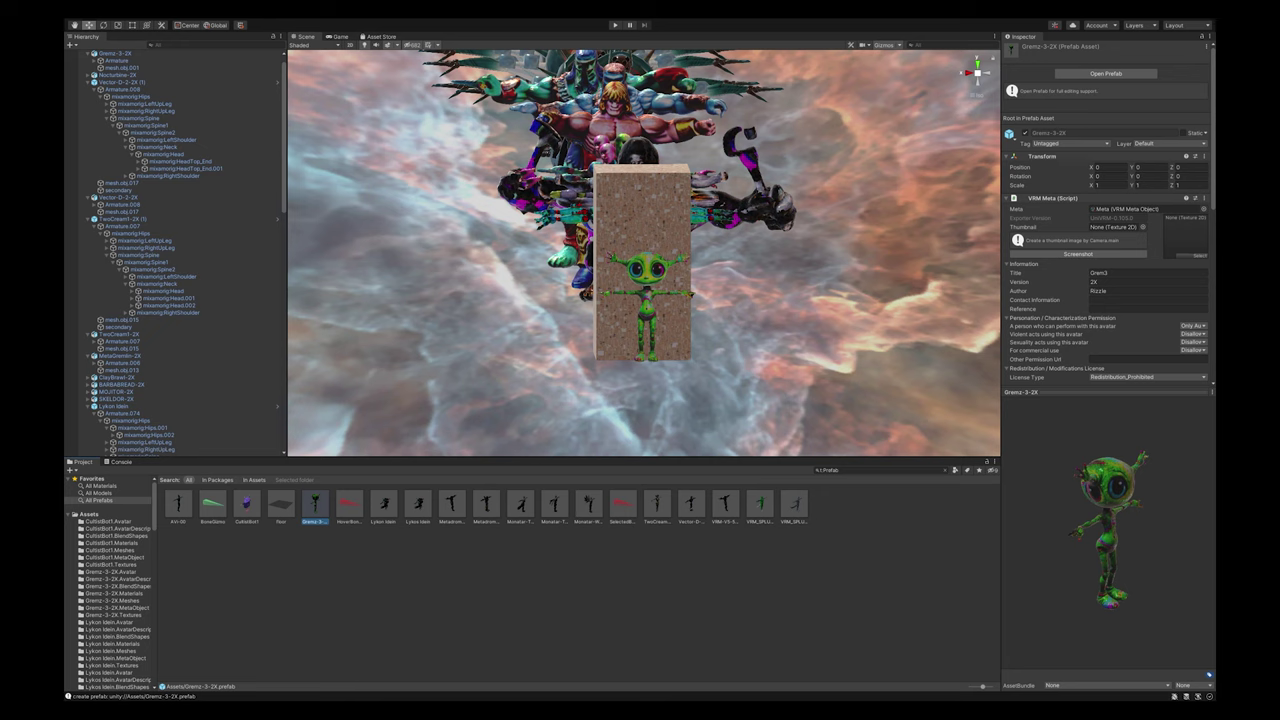
Move the original Gremz model sideways along the X axis, clear of the cube, and reselect the Gremz-3-2X prefab
click(647, 300)
drag(612, 308, 392, 308)
click(308, 506)
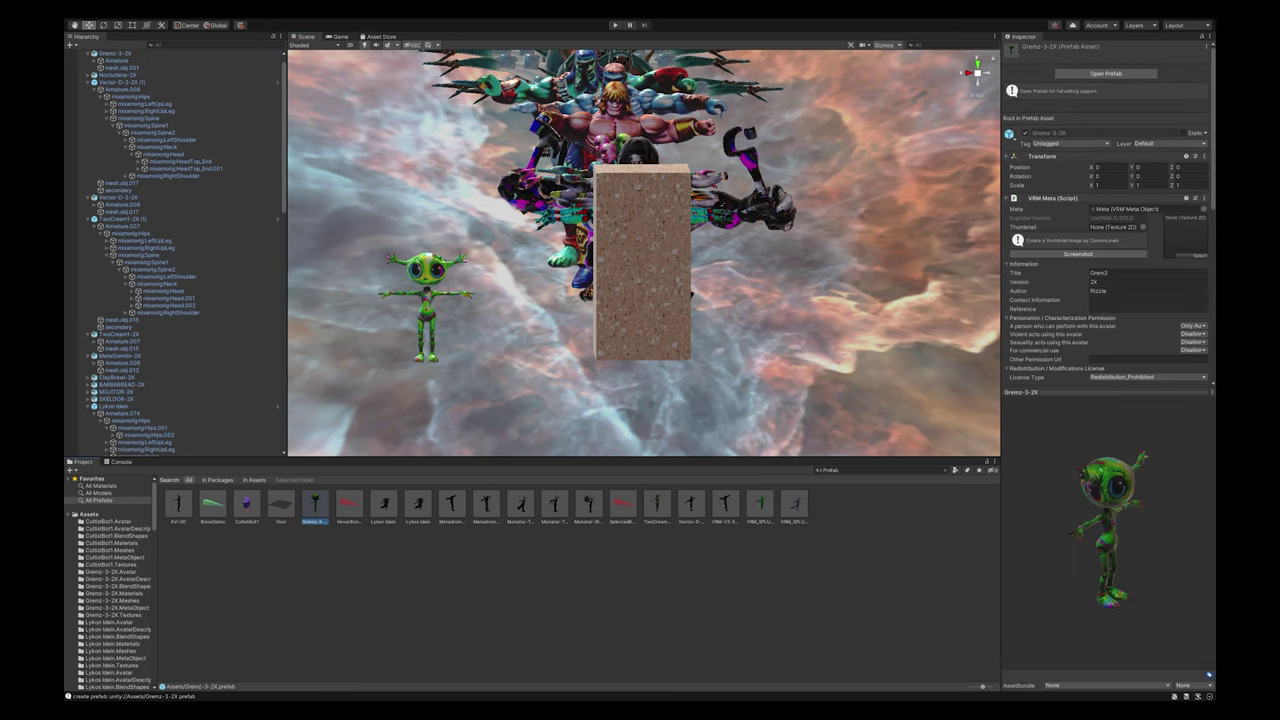
Place an instance of the Gremz-3-2X prefab in front of the cube and move it along Z to about -15.85
drag(315, 505, 643, 358)
scroll(643, 342, up, 8)
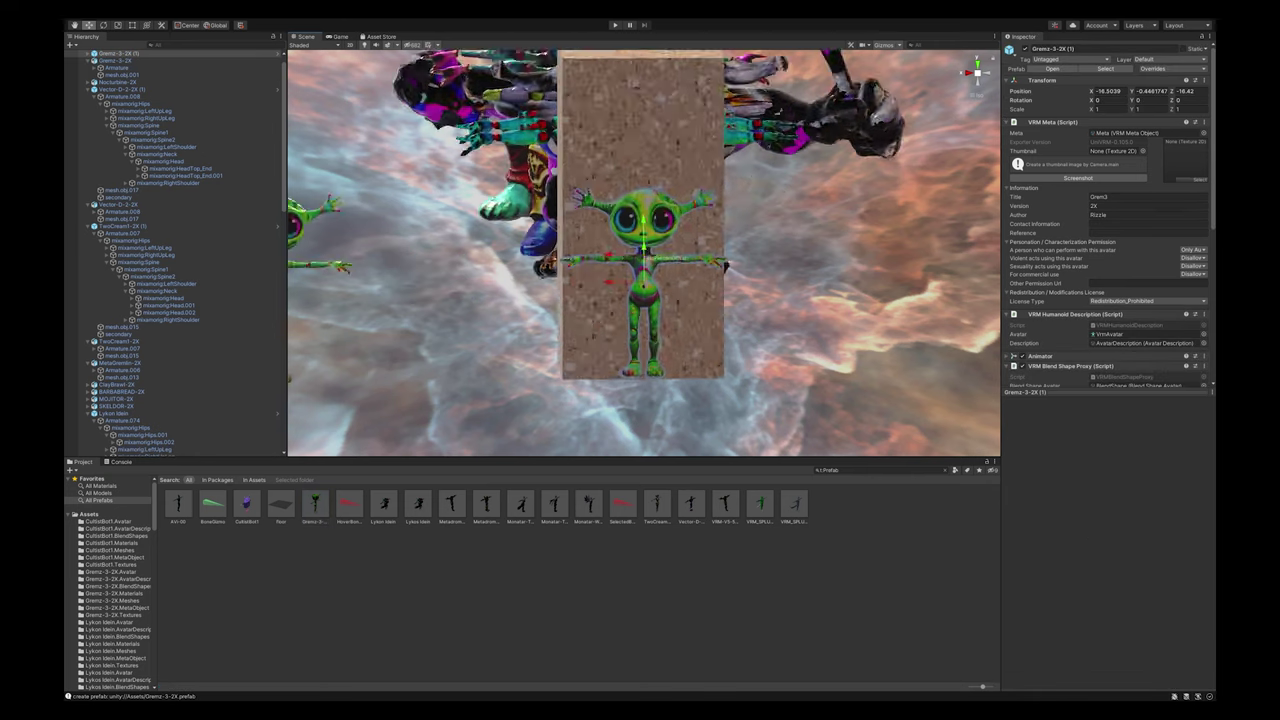
scroll(643, 342, down, 6)
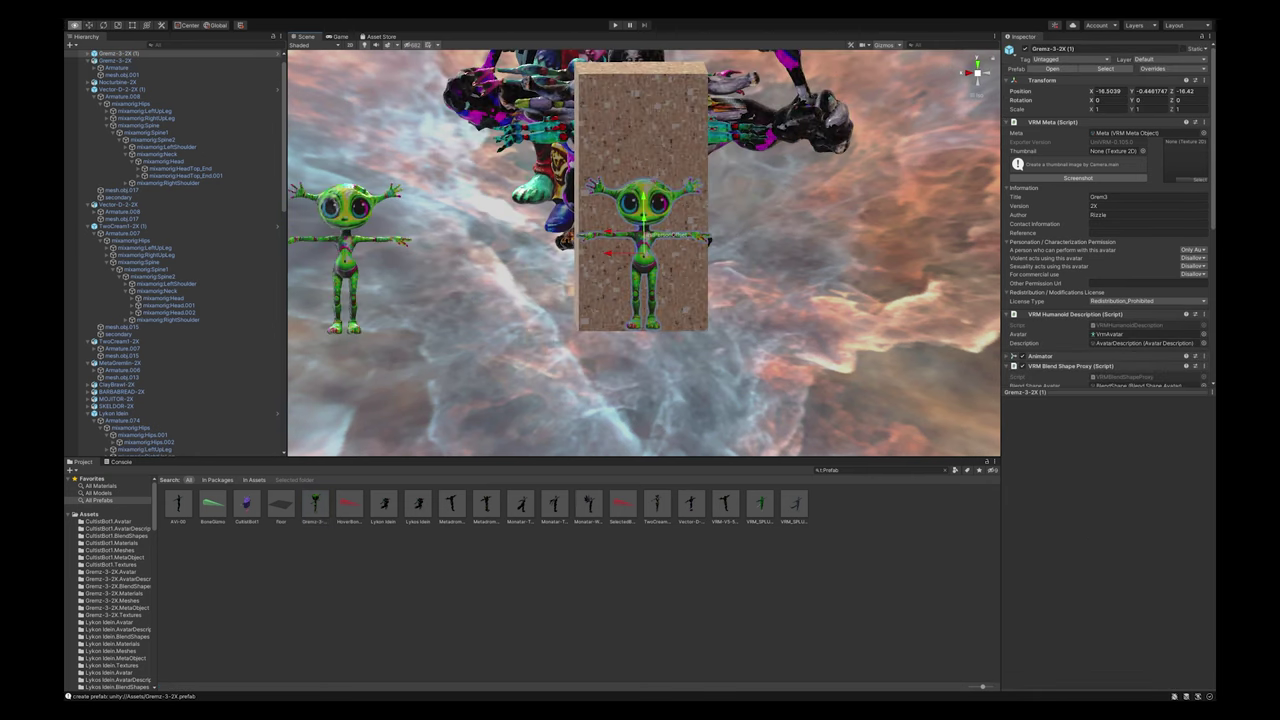
alt+drag(643, 330, 870, 345)
drag(679, 257, 745, 258)
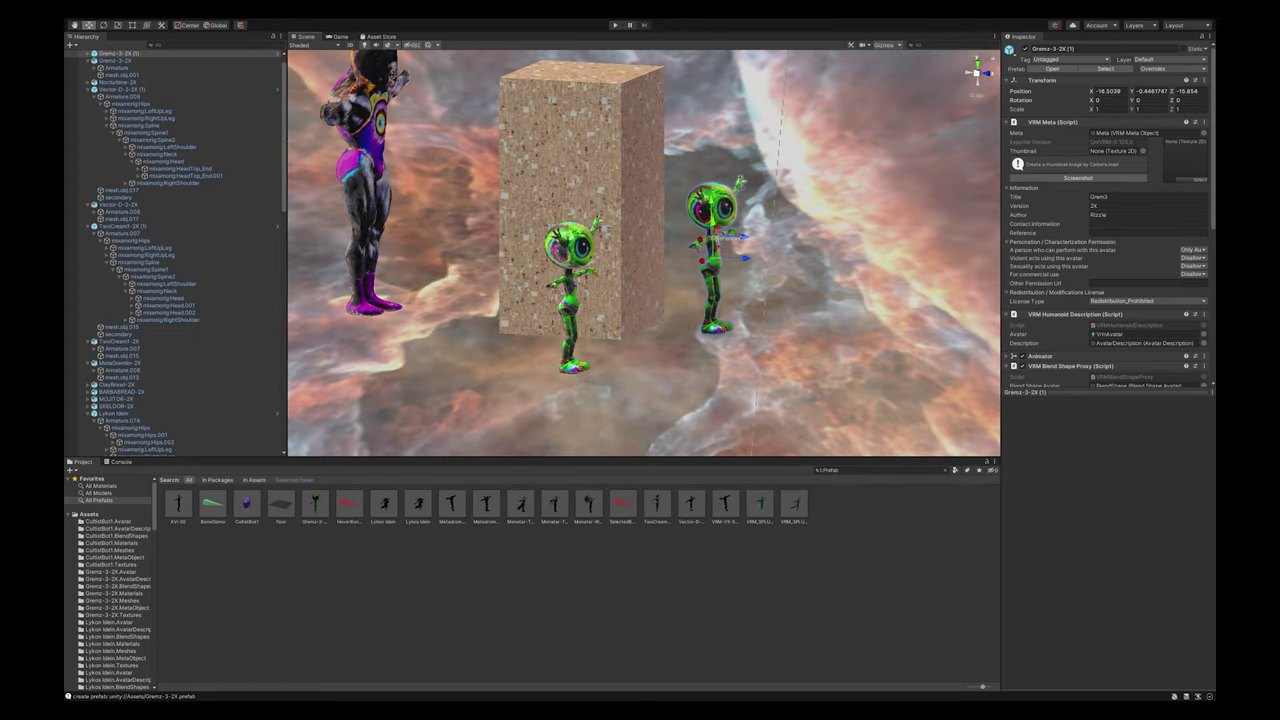
middle_drag(745, 258, 705, 296)
alt+drag(705, 296, 470, 302)
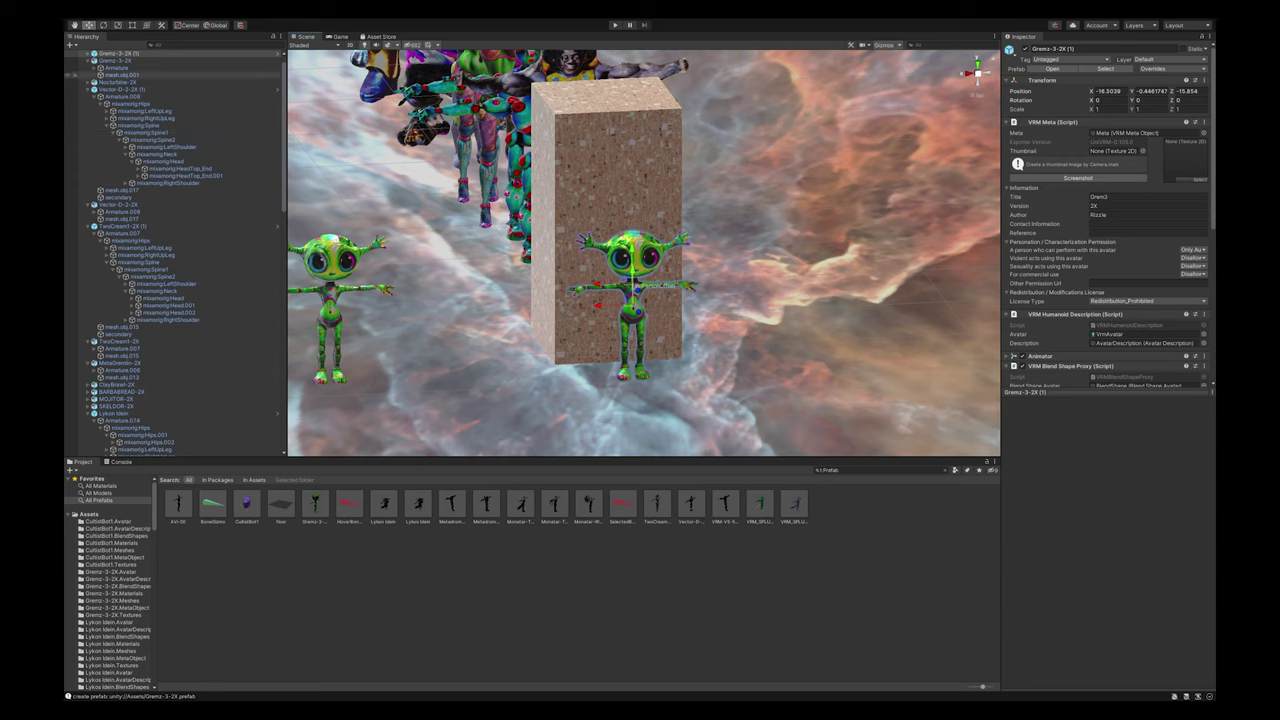
Collapse the original Gremz model's hierarchy and expand the new prefab instance's armature down to the bones under the neck
click(88, 61)
click(88, 54)
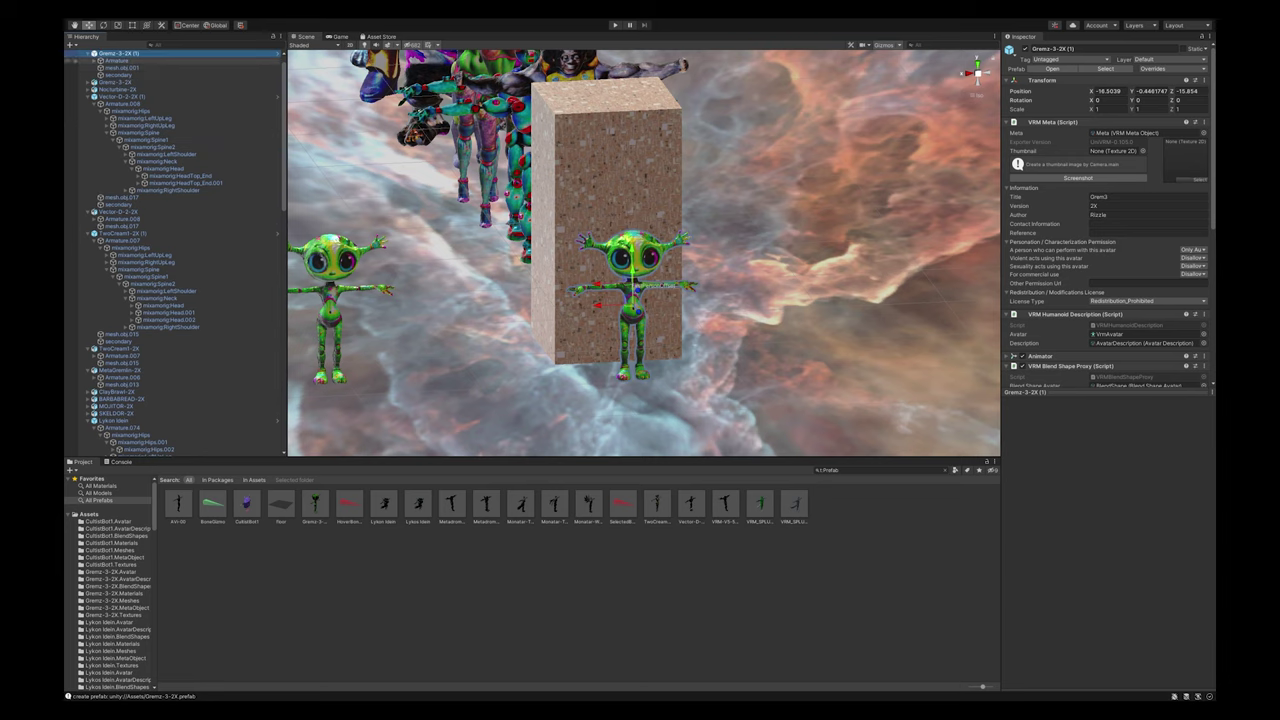
click(94, 61)
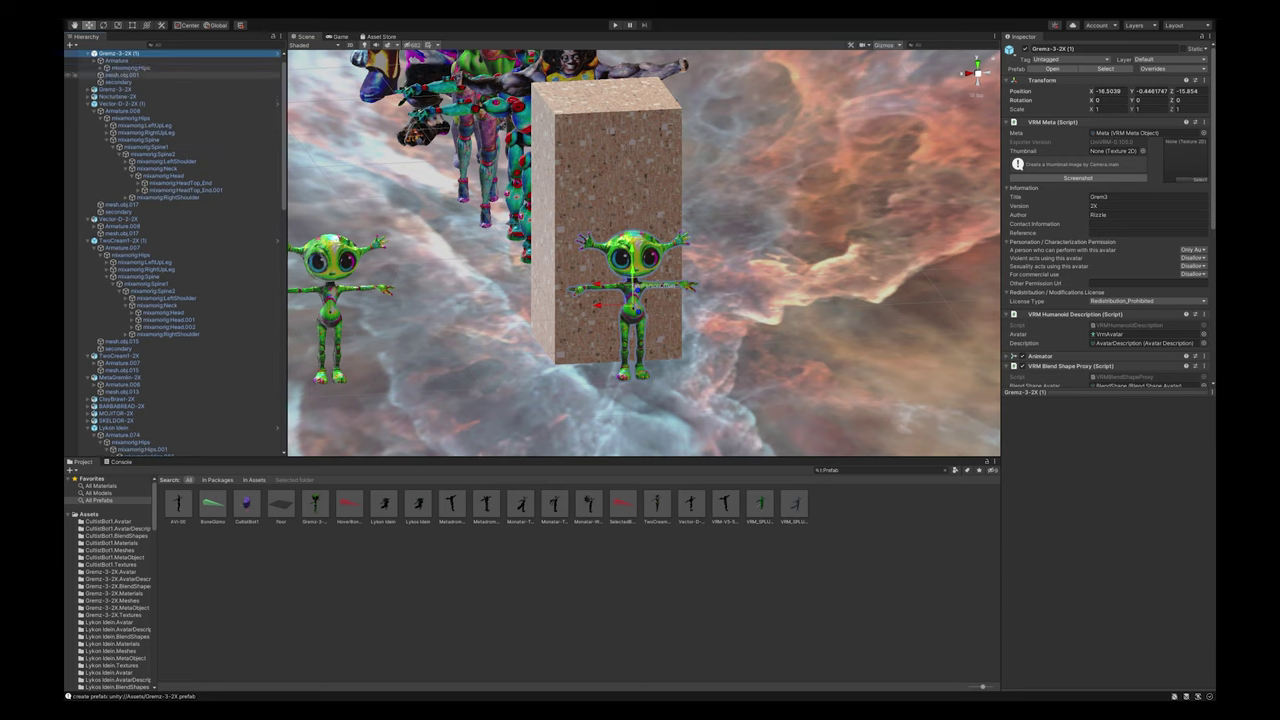
click(100, 68)
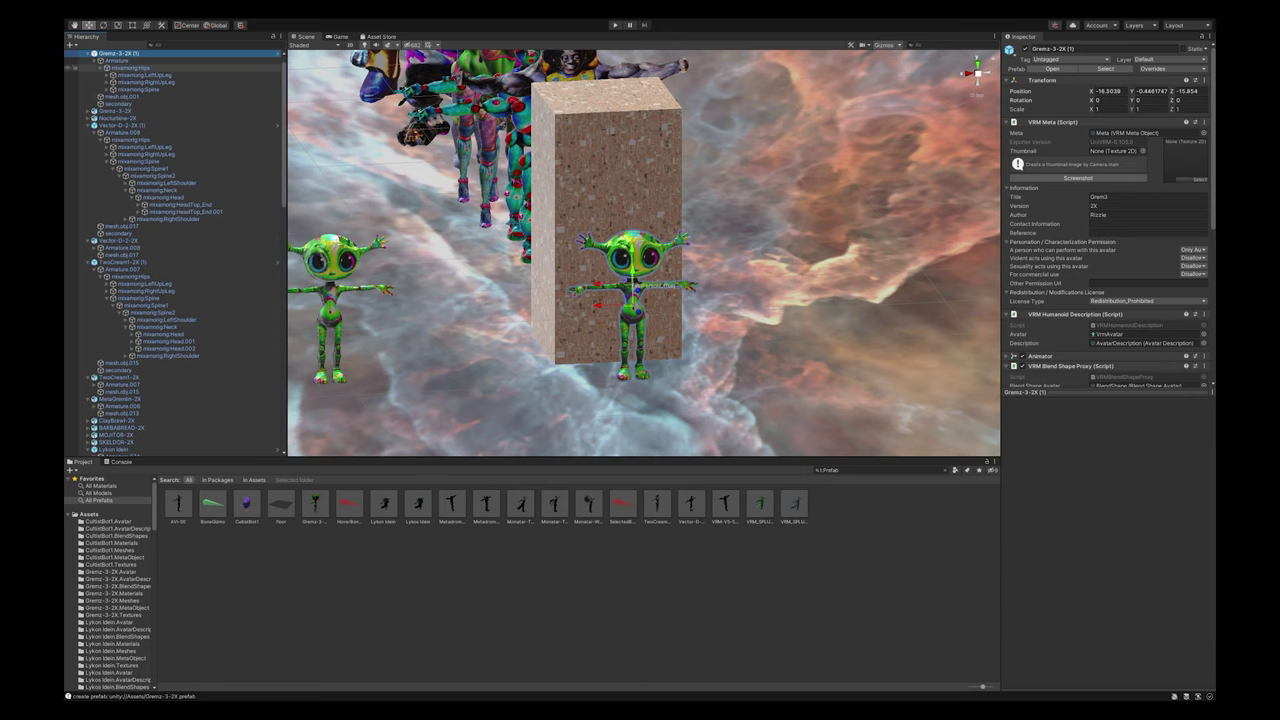
click(113, 89)
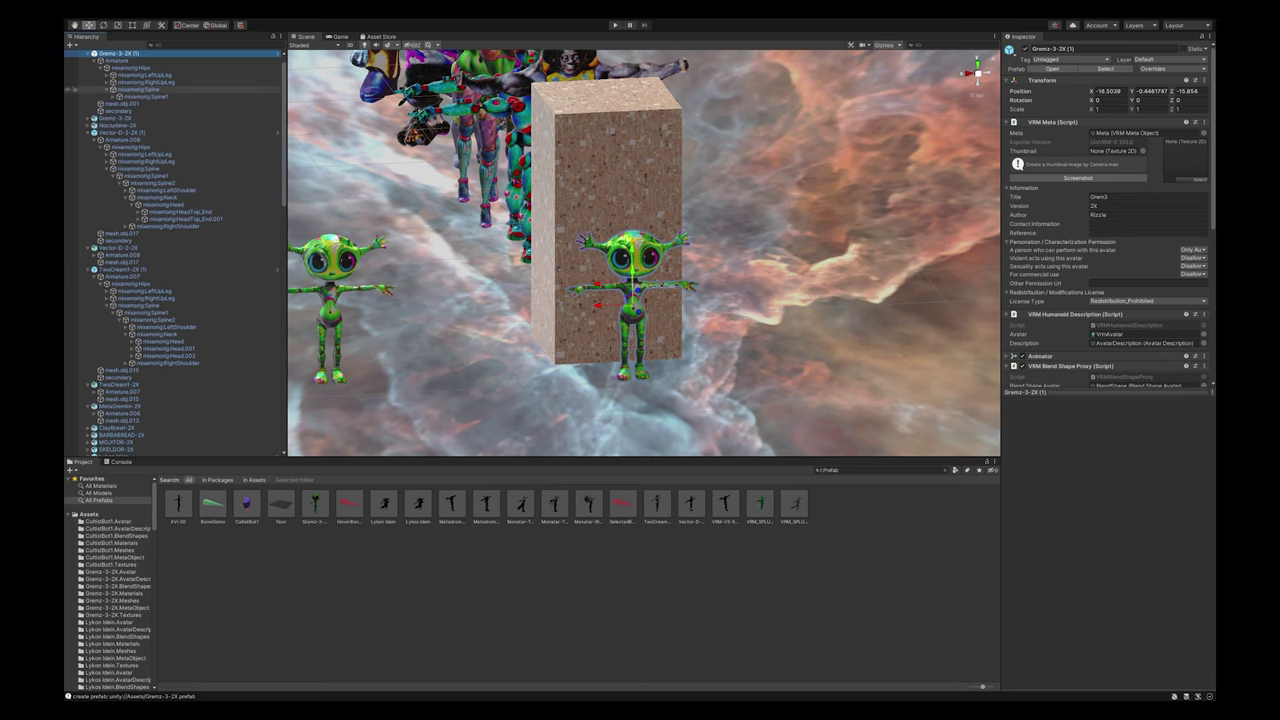
click(120, 96)
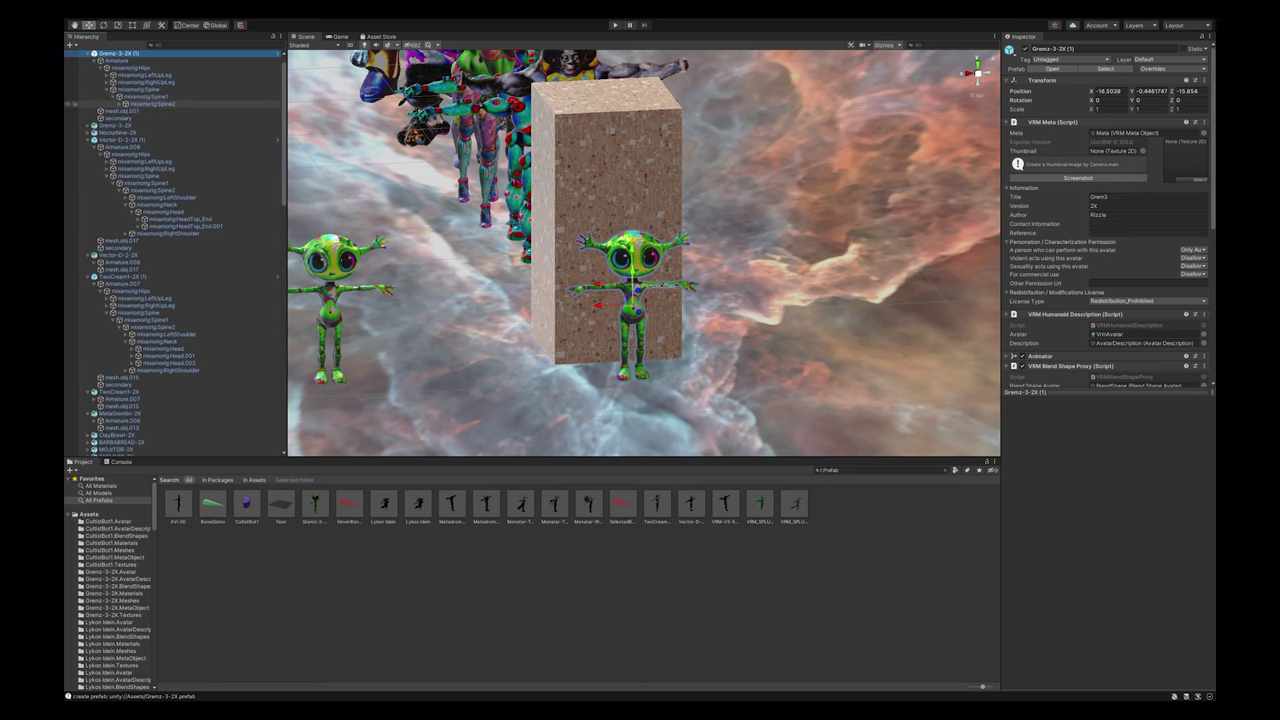
click(120, 103)
click(127, 118)
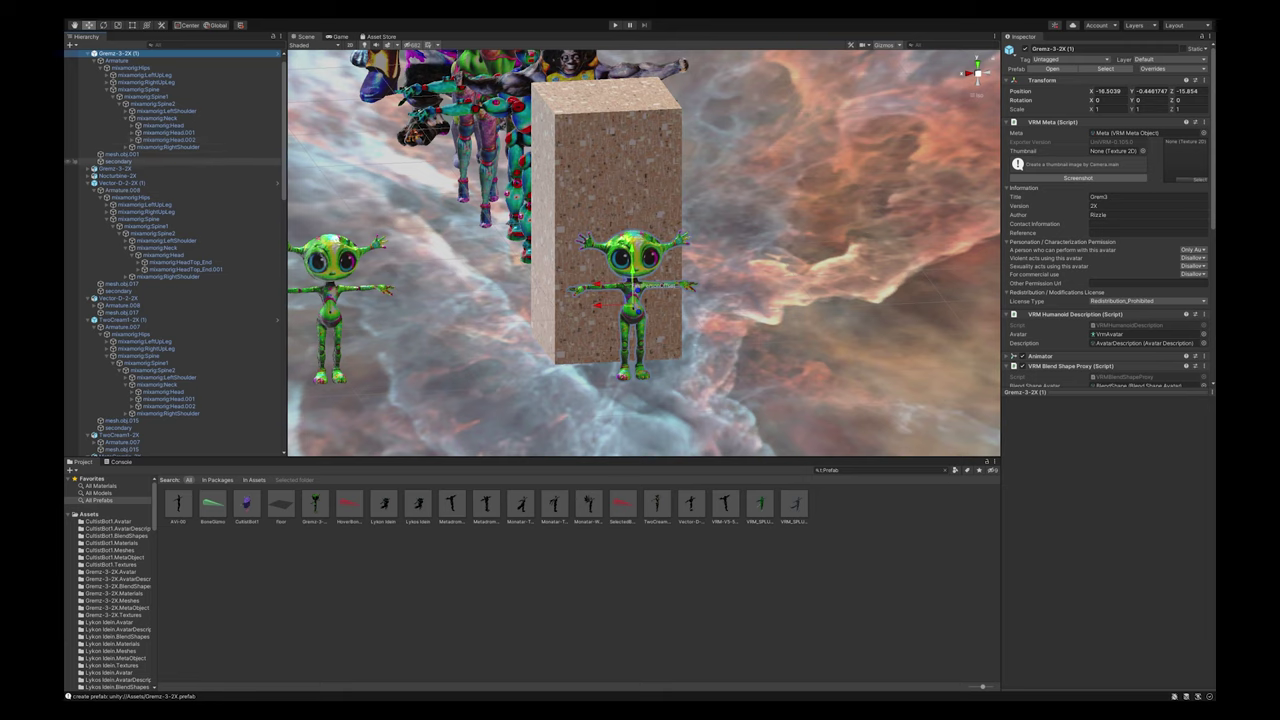
Add two root bones to the VRM Spring Bone on the instance's secondary object, assigning mixamorig:Head.001 and mixamorig:Head.002
click(112, 161)
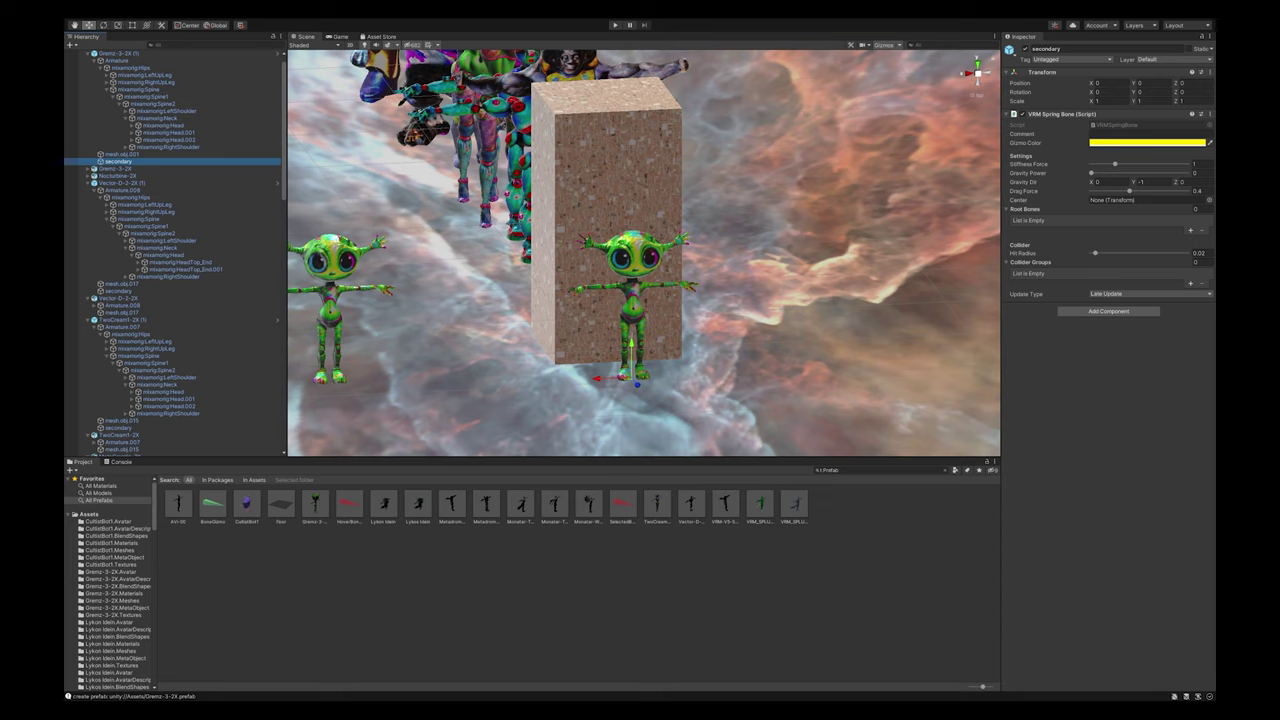
click(1190, 230)
click(1190, 230)
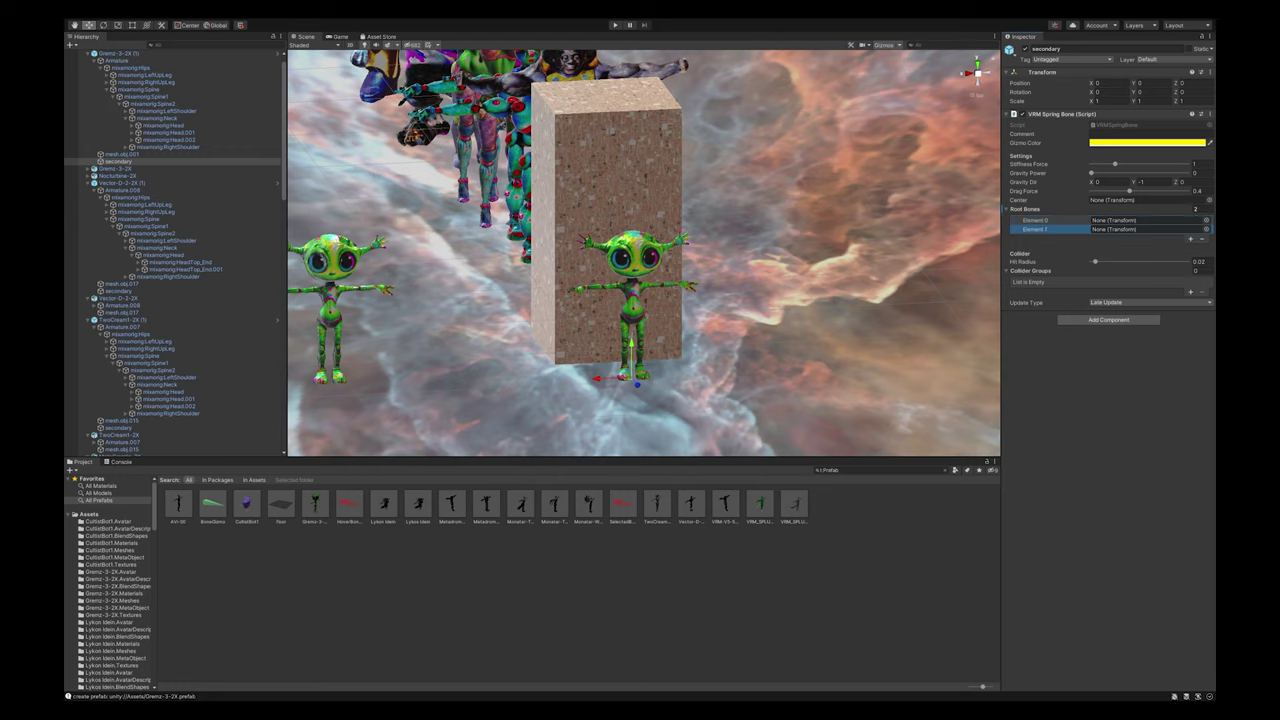
click(169, 132)
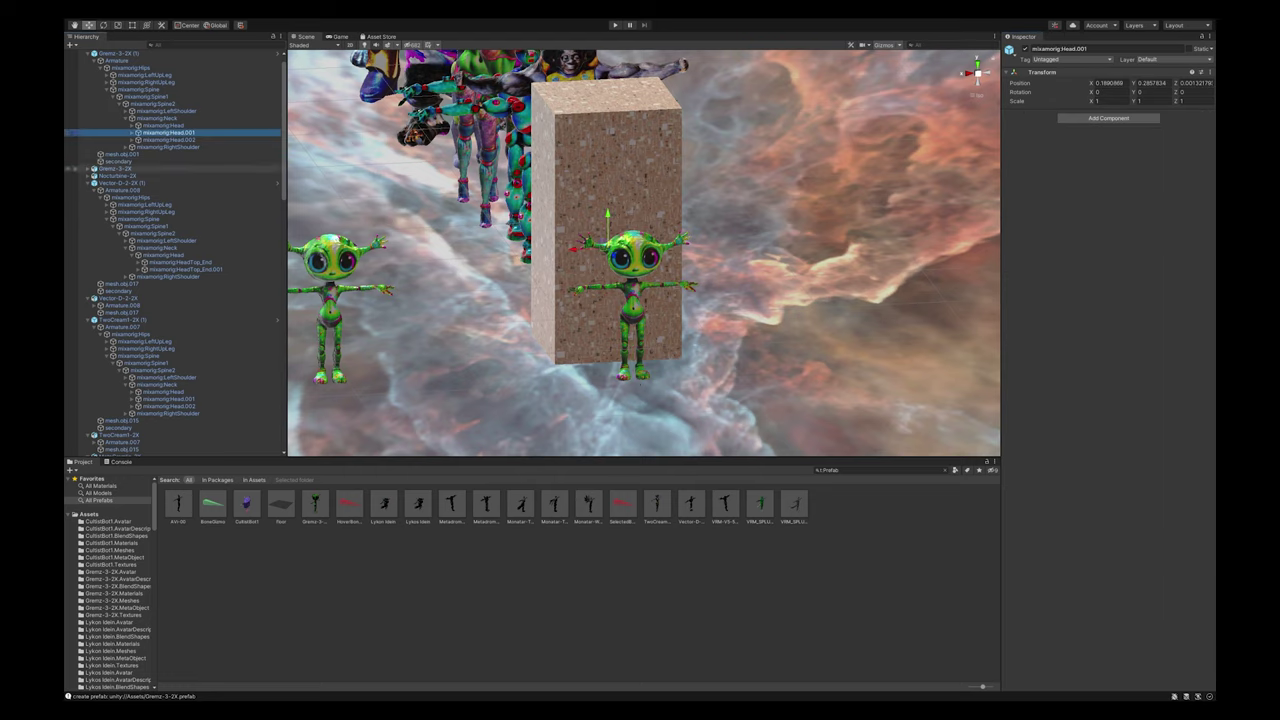
click(119, 161)
drag(169, 132, 1130, 220)
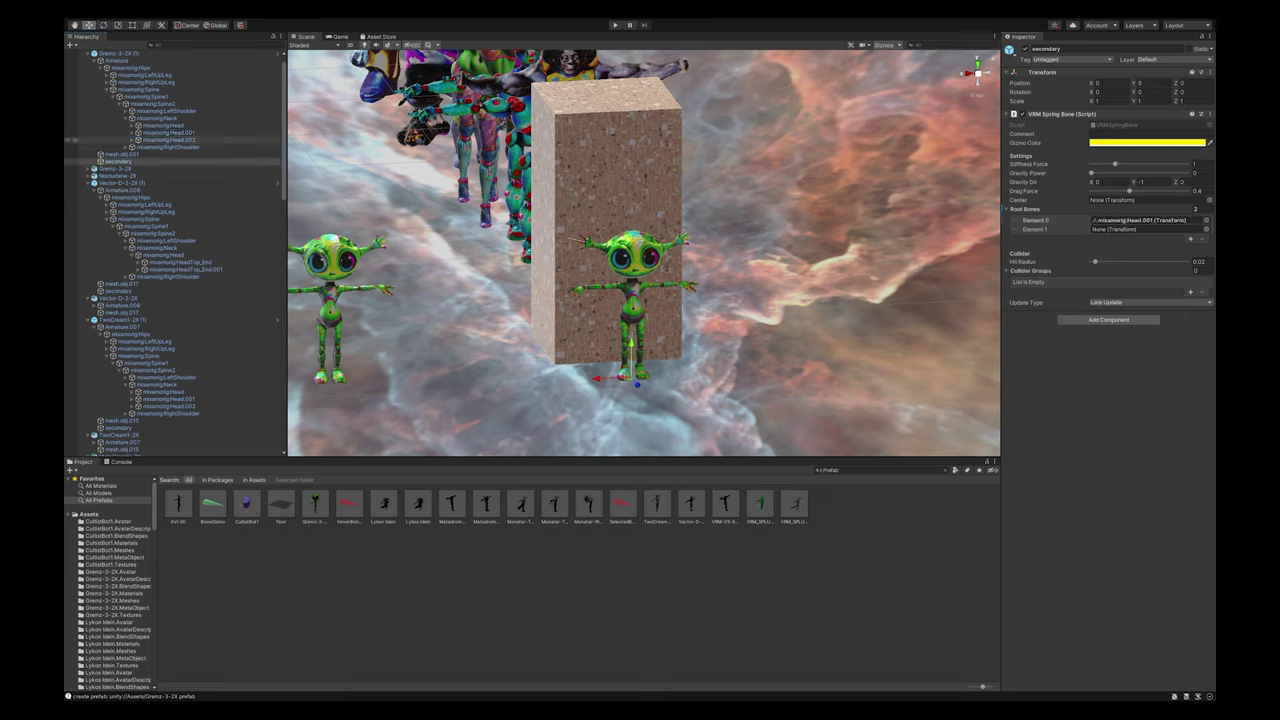
drag(169, 140, 1130, 229)
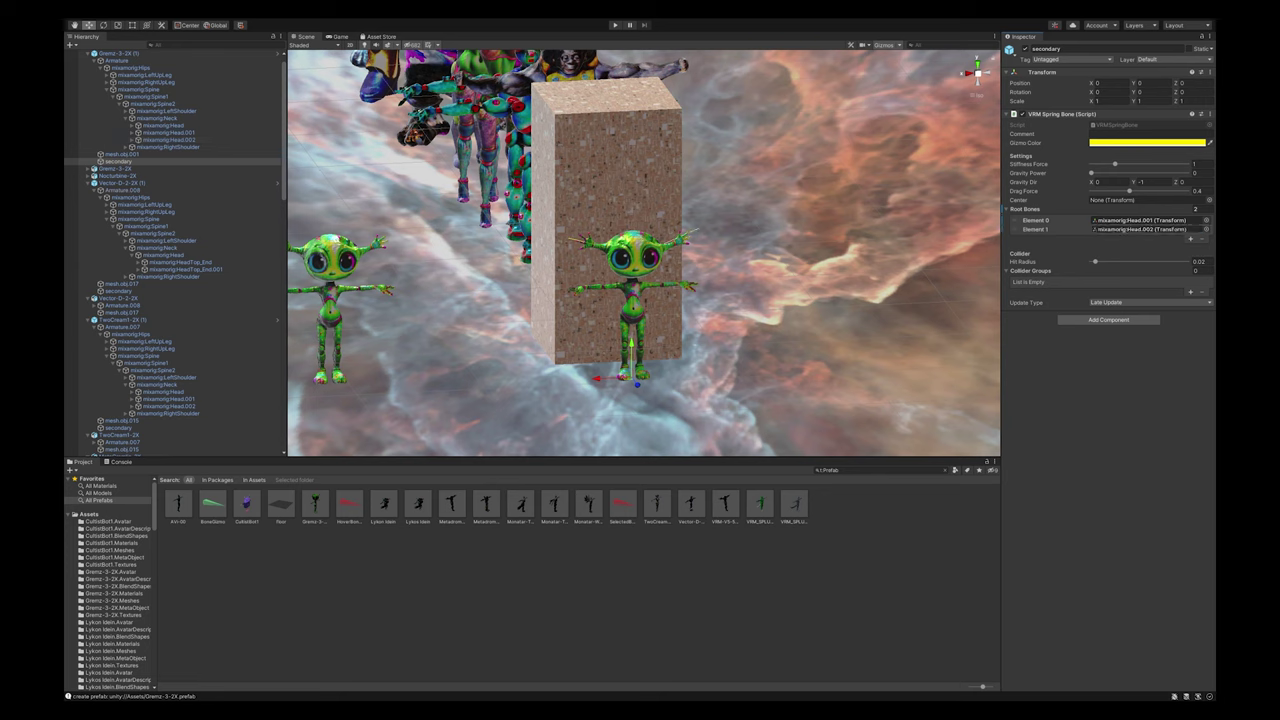
Set the spring bone's Gravity Power to 0.25, Drag Force to 0.55 and Stiffness Force to 1.25
scroll(640, 254, up, 5)
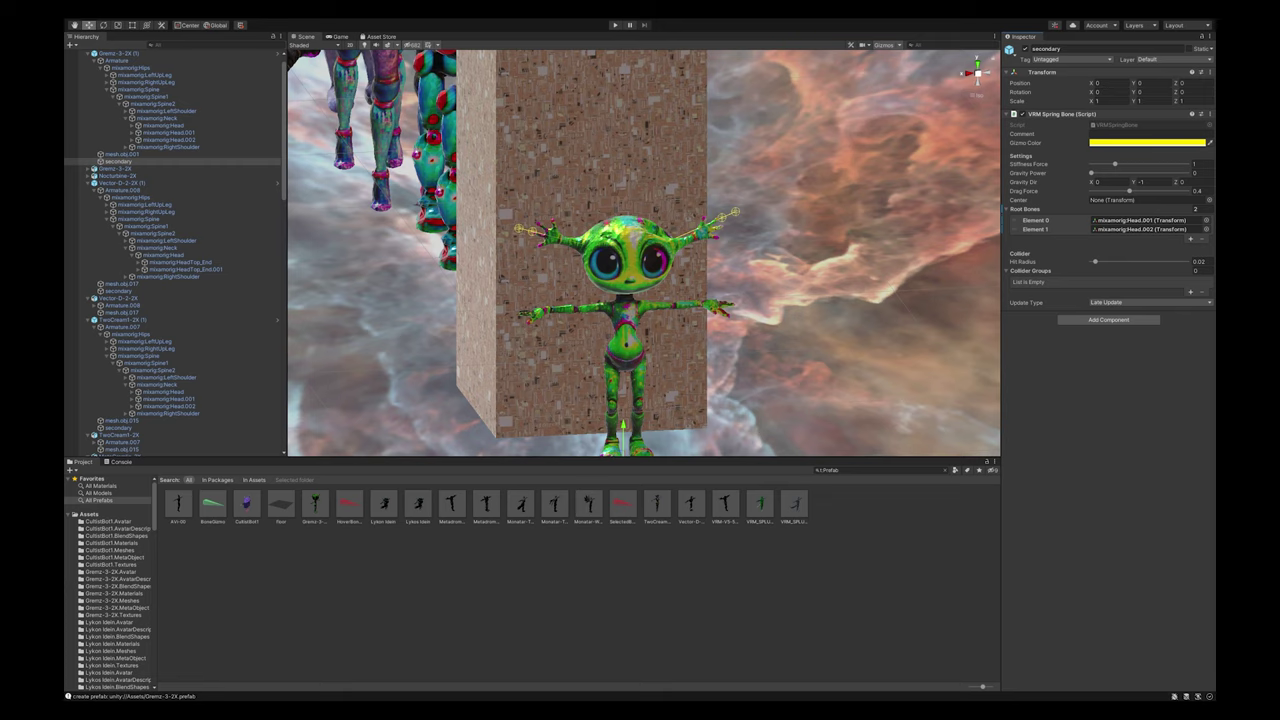
scroll(643, 254, down, 5)
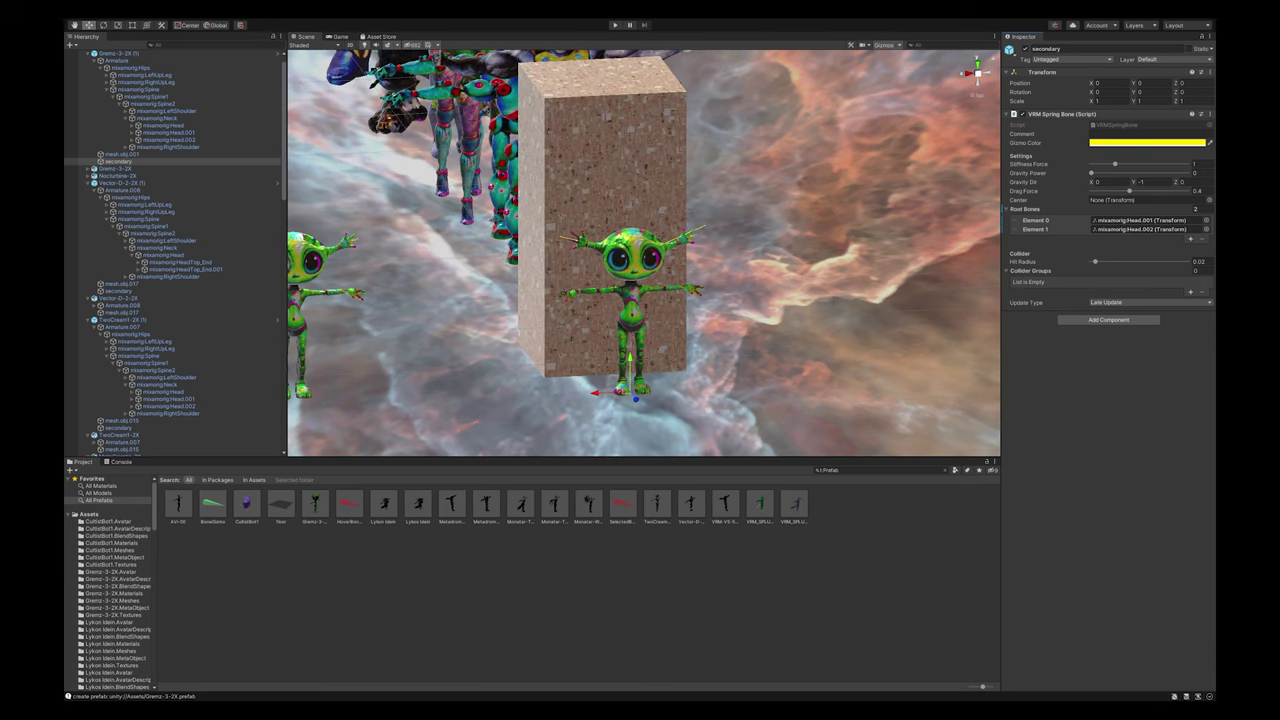
click(1200, 173)
text(0.25)
click(1199, 191)
key(BackSpace)
text(0.55)
click(1200, 164)
text(1.25)
Add a VRM Spring Bone Collider Group component to the new instance's mixamorig:Neck bone
scroll(636, 254, up, 5)
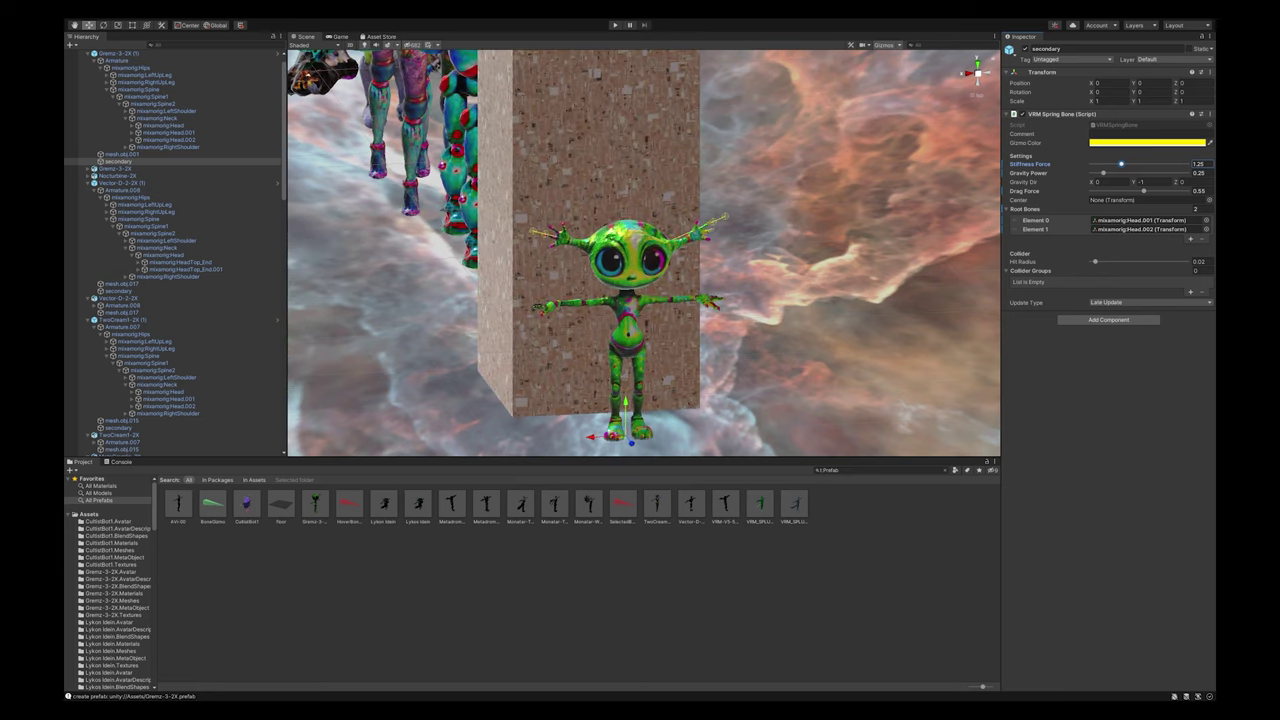
mouse_move(640, 240)
middle_down()
mouse_move(628, 390)
mouse_move(648, 230)
middle_up()
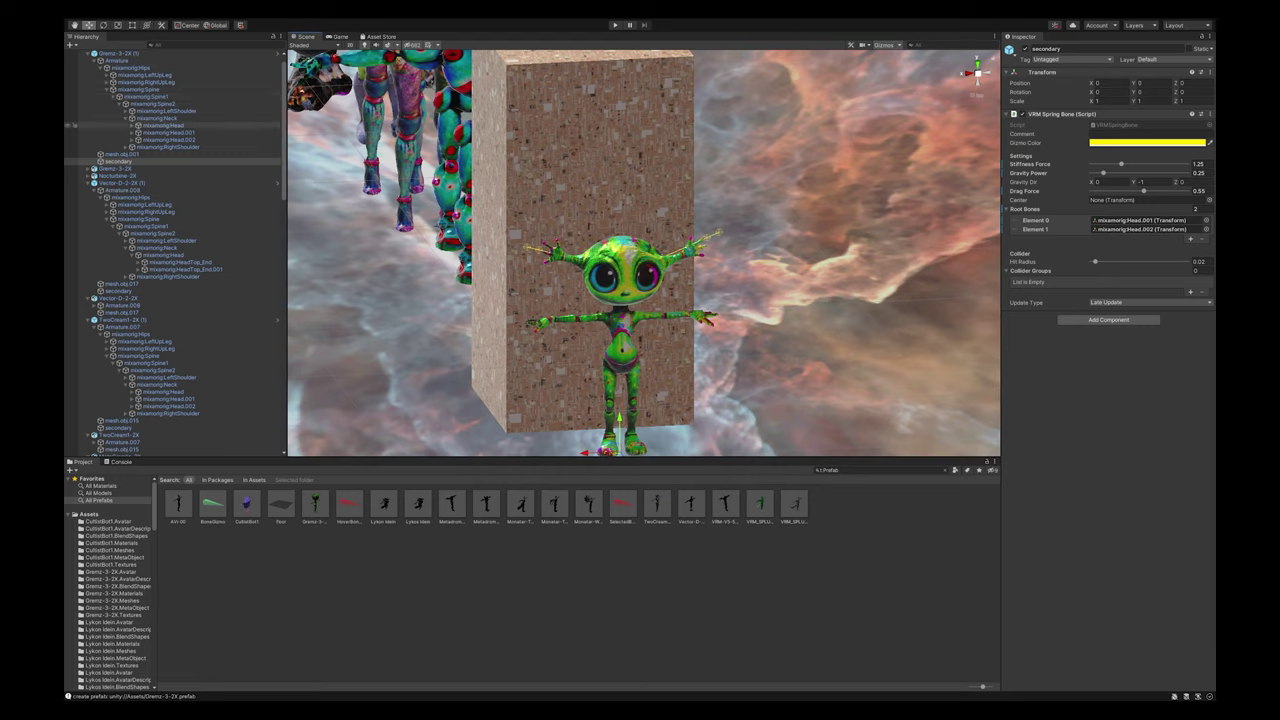
click(157, 118)
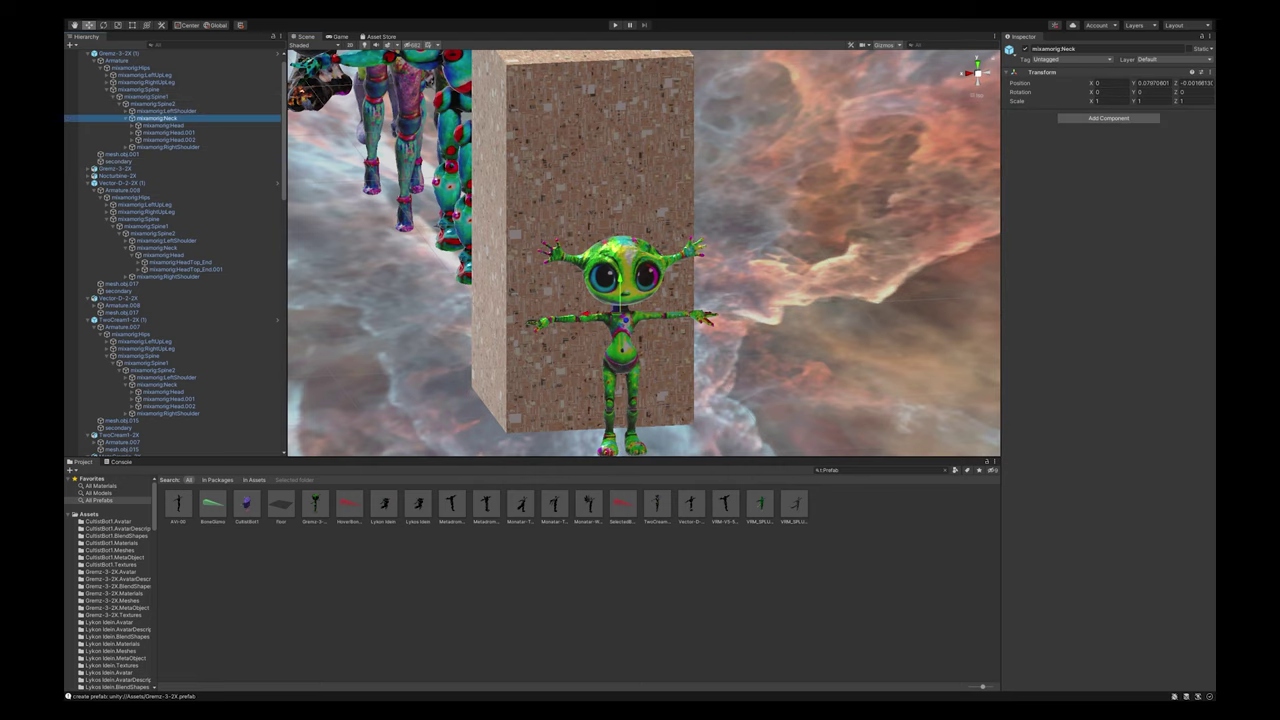
click(1109, 118)
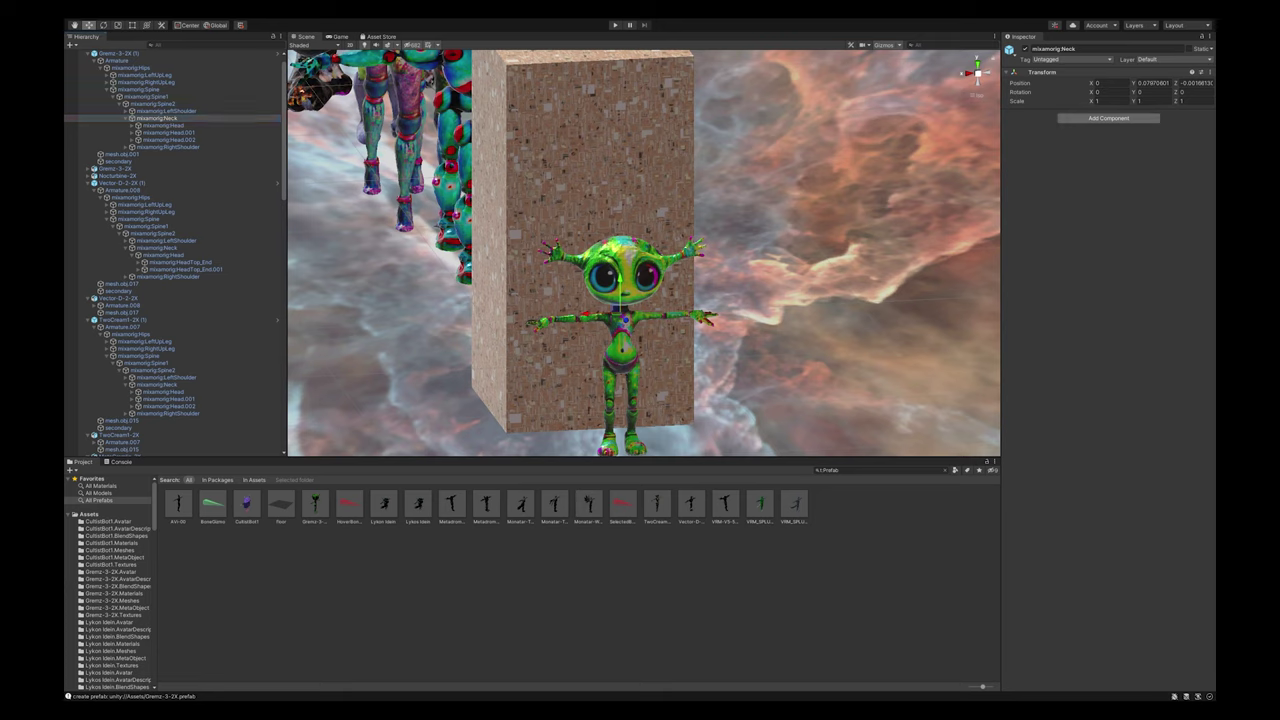
click(1105, 152)
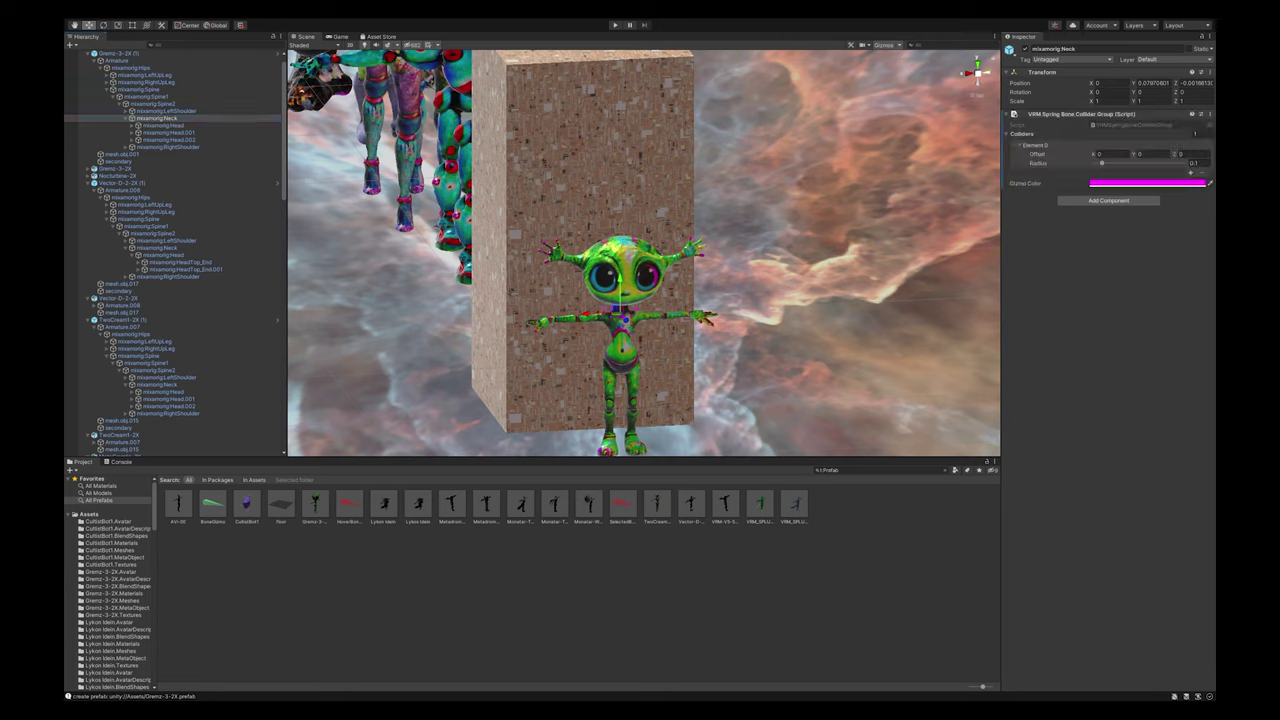
Enlarge the neck collider's radius to about 0.19 and raise its Y offset to about 0.23 so it covers the head
click(988, 73)
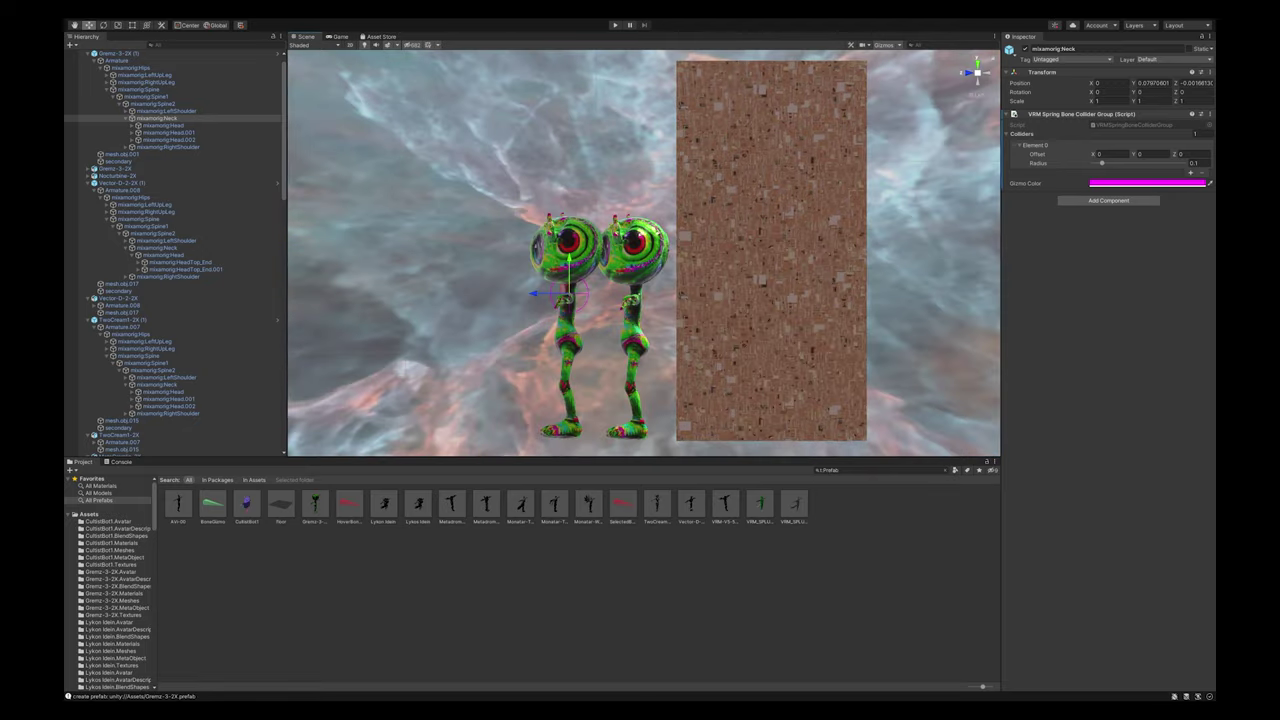
scroll(644, 253, up, 5)
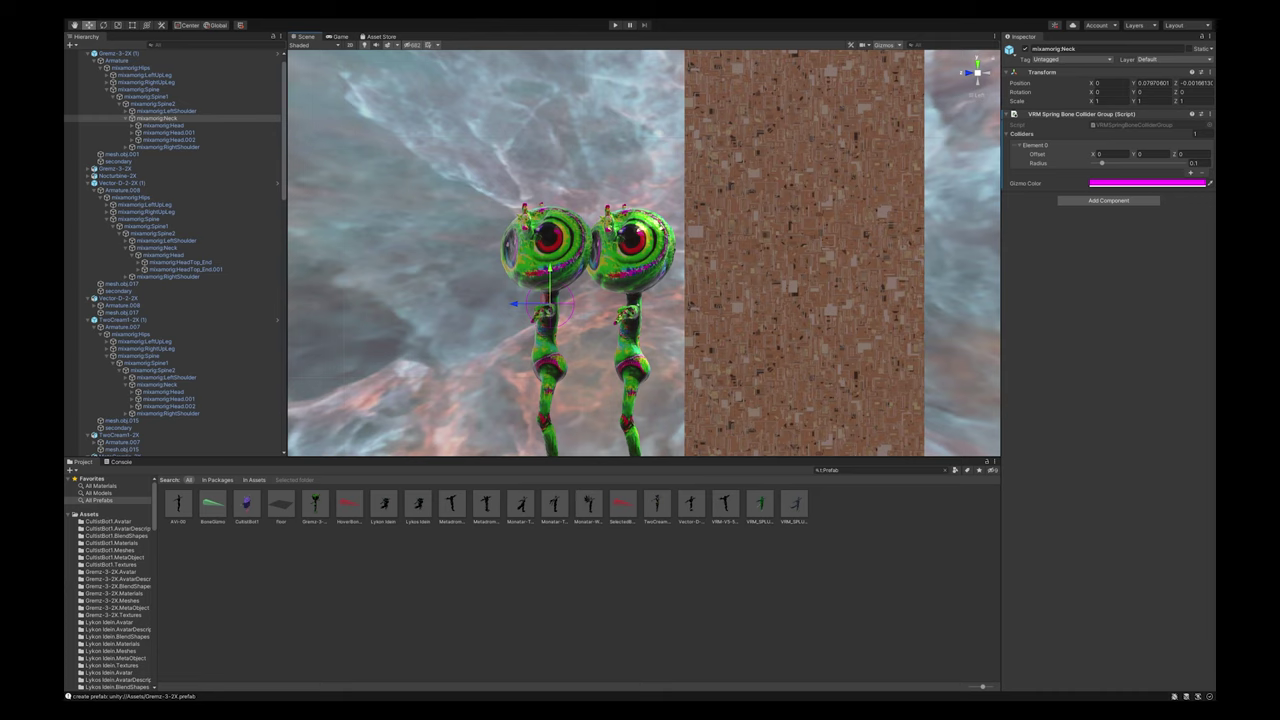
drag(1102, 163, 1103, 163)
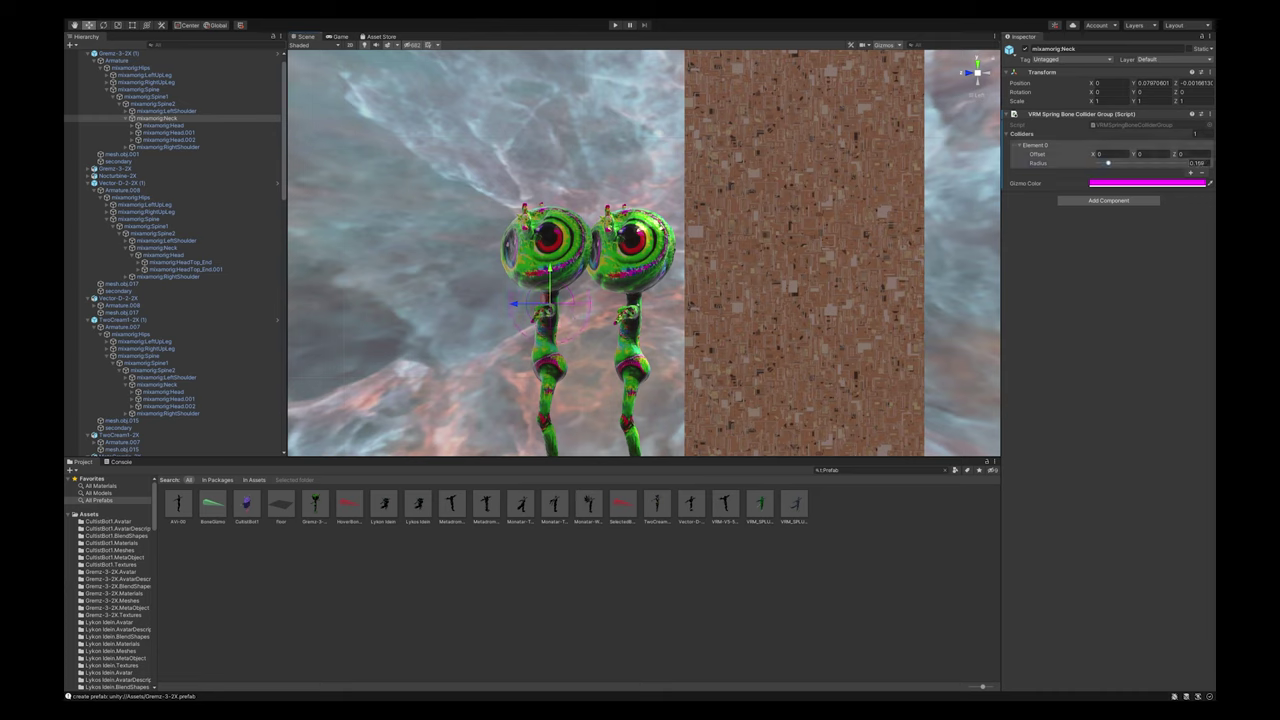
drag(550, 270, 758, 217)
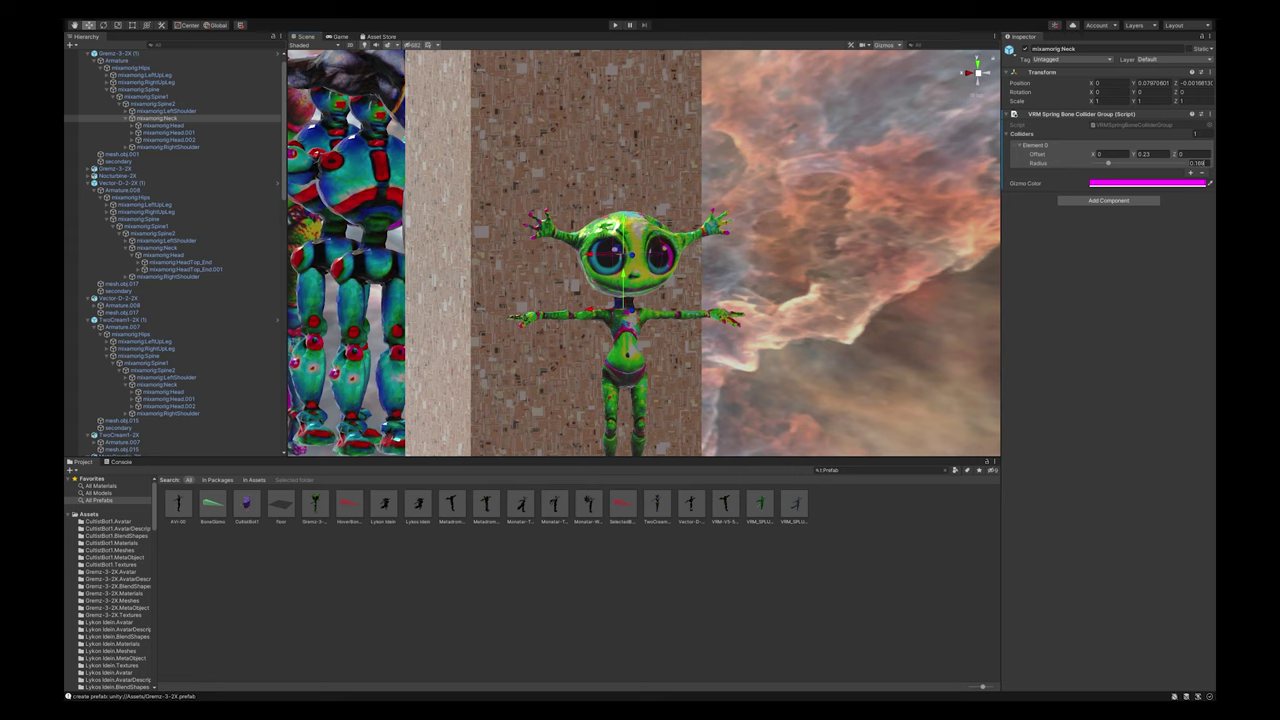
Fine-tune the neck collider's radius to about 0.178 so the sphere fits the head from the side and front
click(1197, 163)
key(BackSpace)
key(Return)
alt+drag(500, 320, 759, 325)
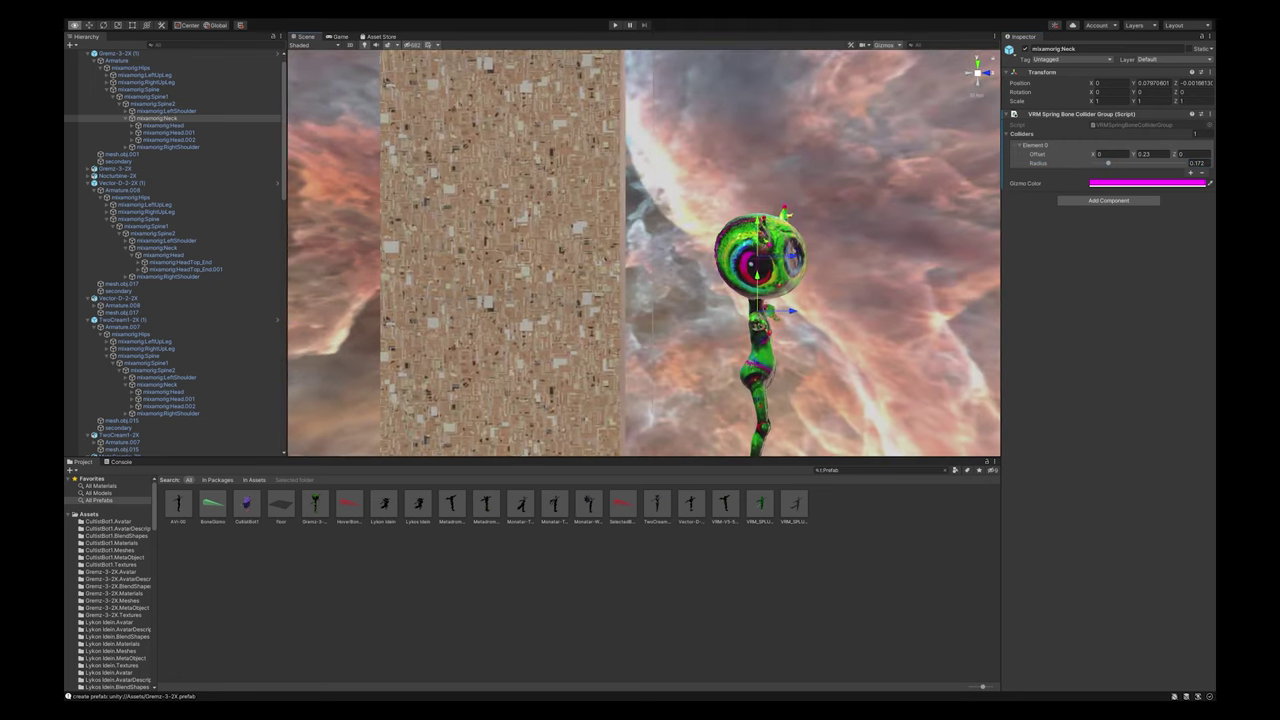
click(1205, 163)
click(1206, 163)
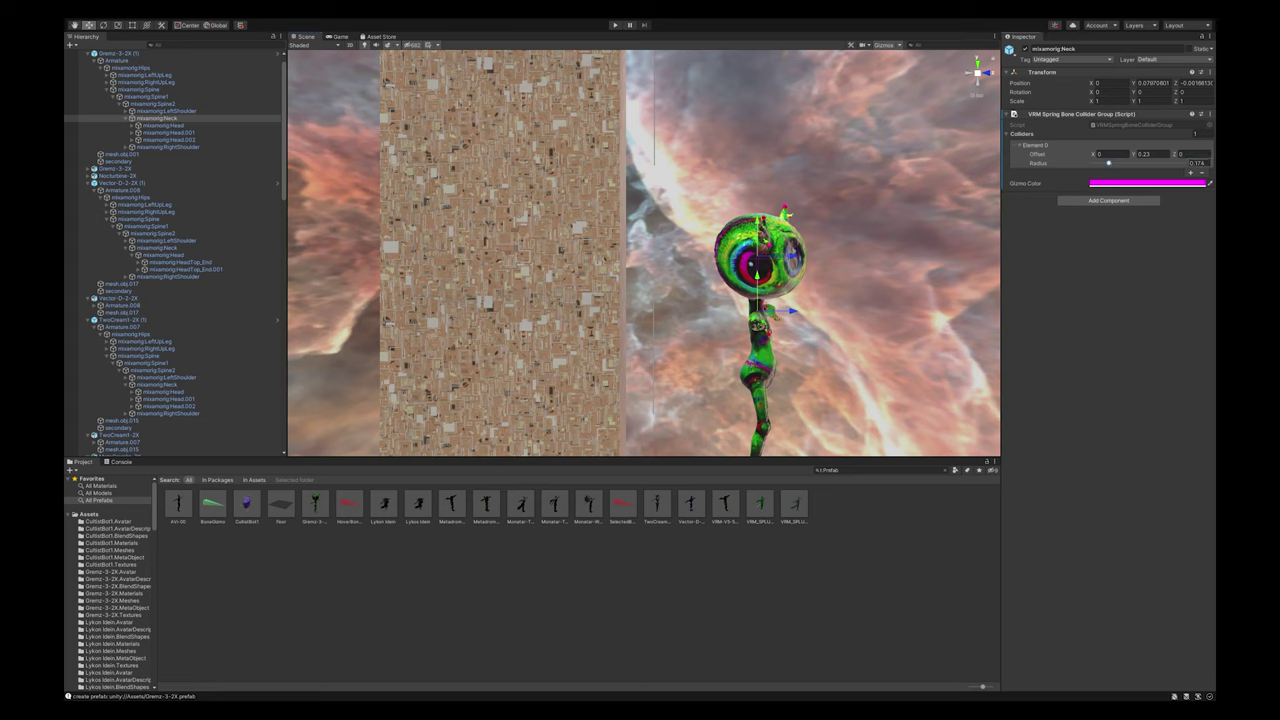
scroll(700, 260, up, 3)
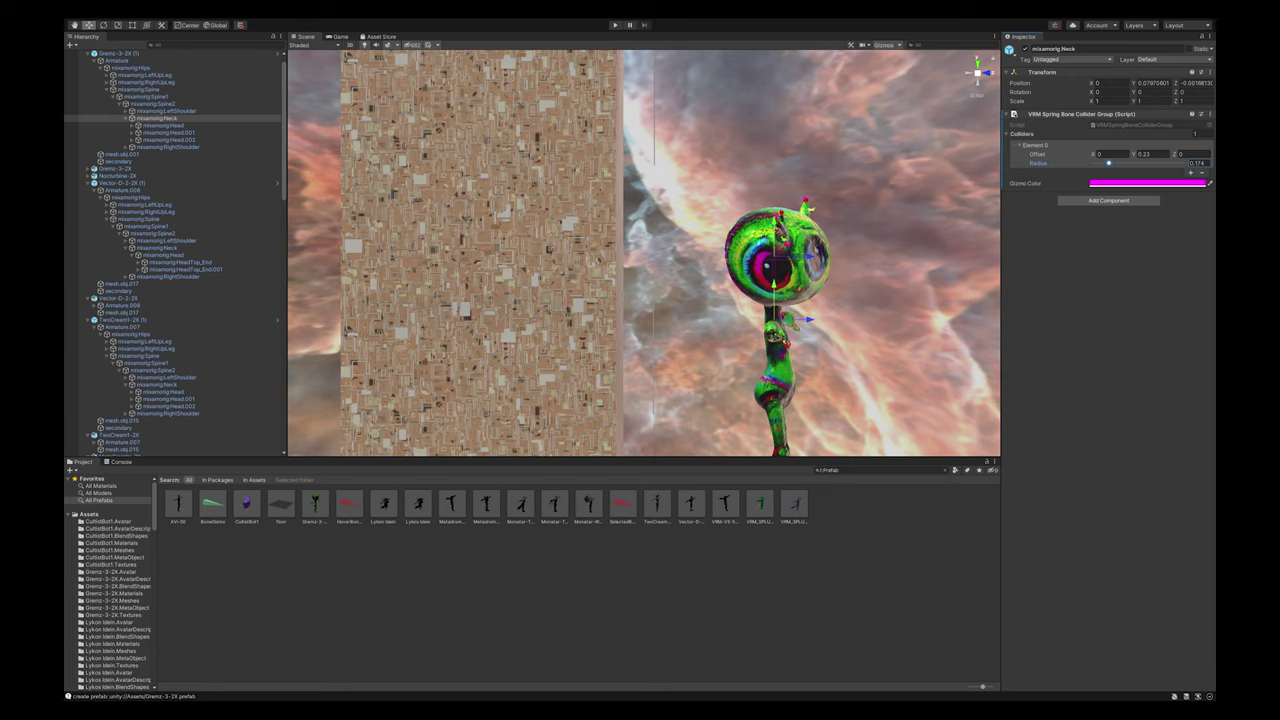
drag(1108, 163, 1108, 162)
middle_drag(775, 320, 703, 302)
alt+drag(703, 302, 664, 254)
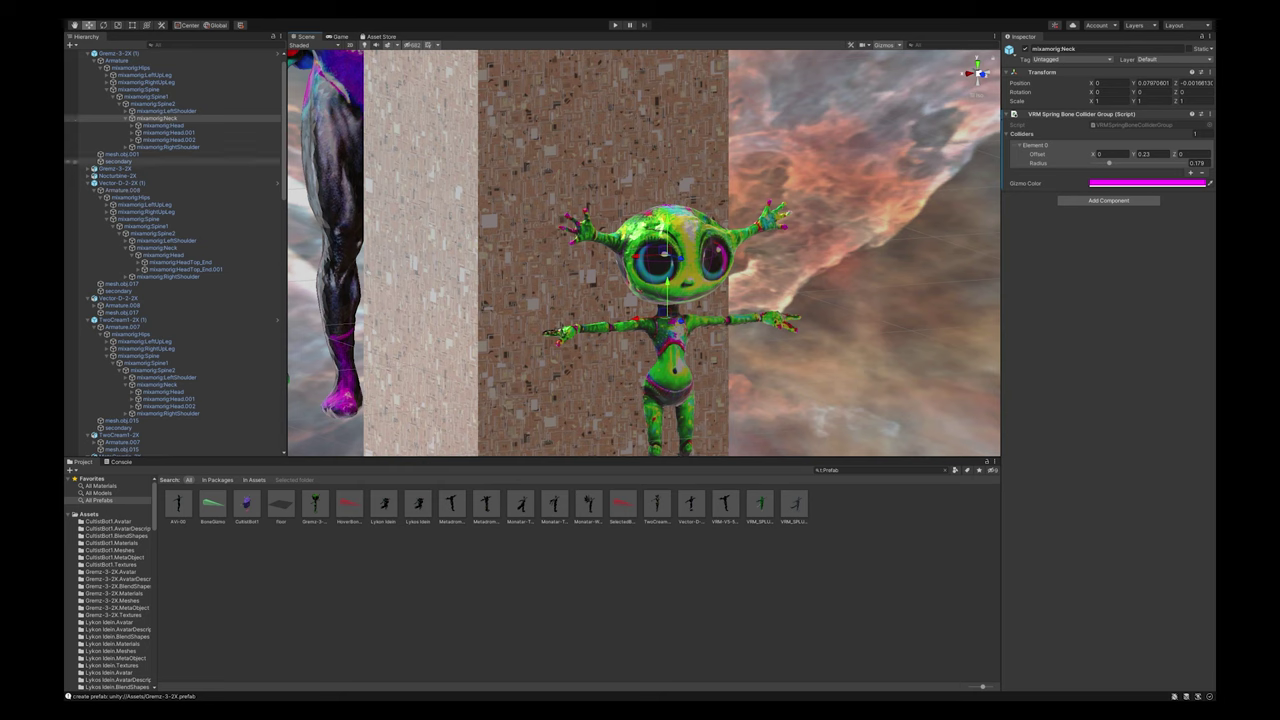
Add one Collider Groups element to the secondary object's VRM Spring Bone and assign the mixamorig:Neck collider group to it
click(118, 161)
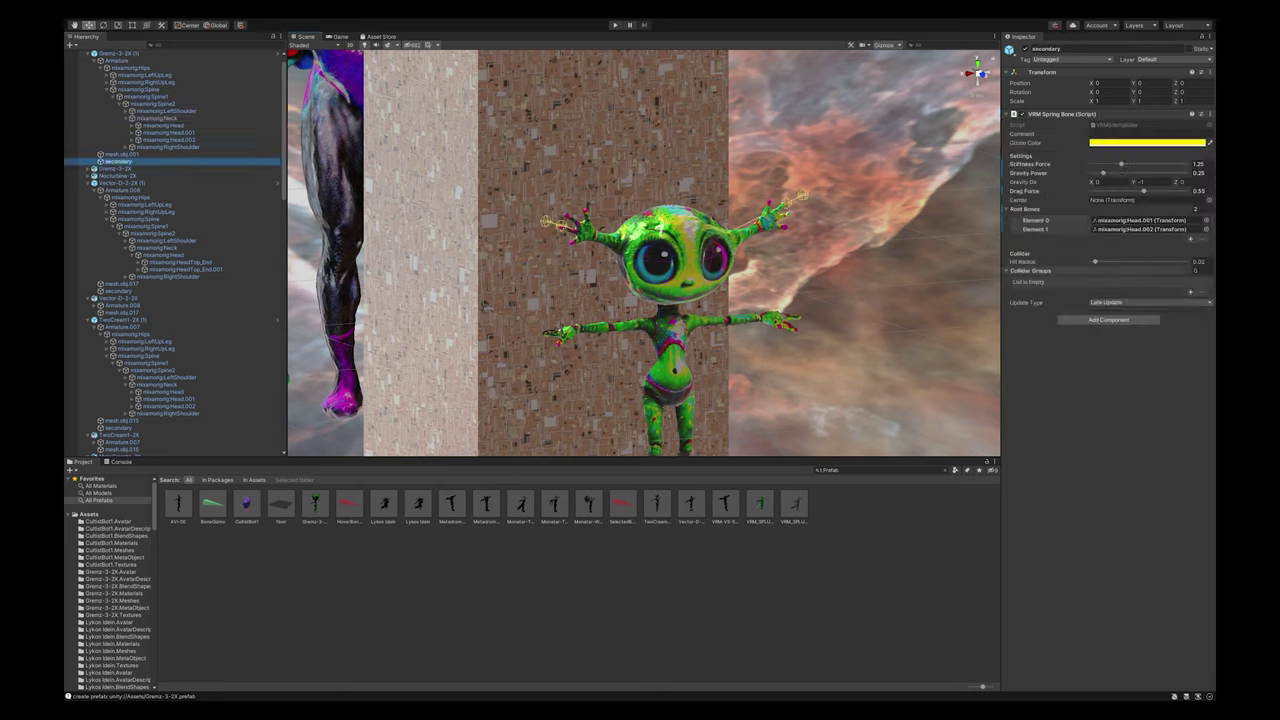
click(1190, 292)
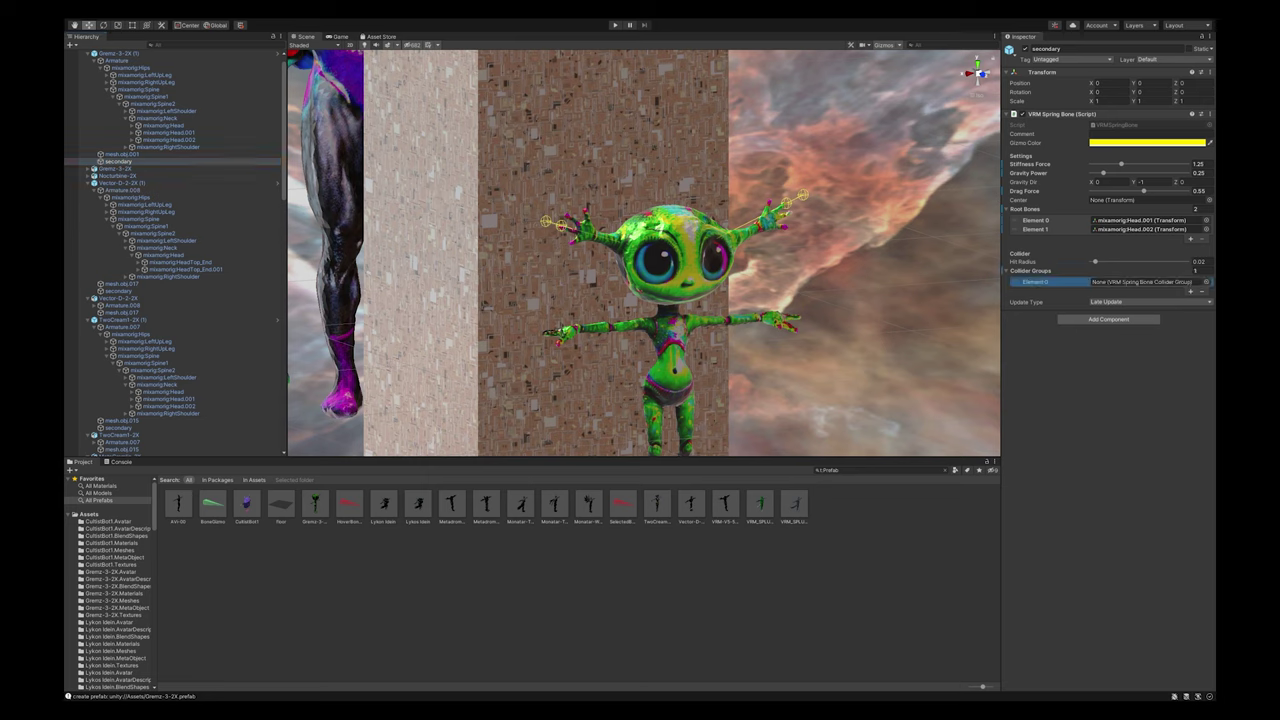
click(157, 118)
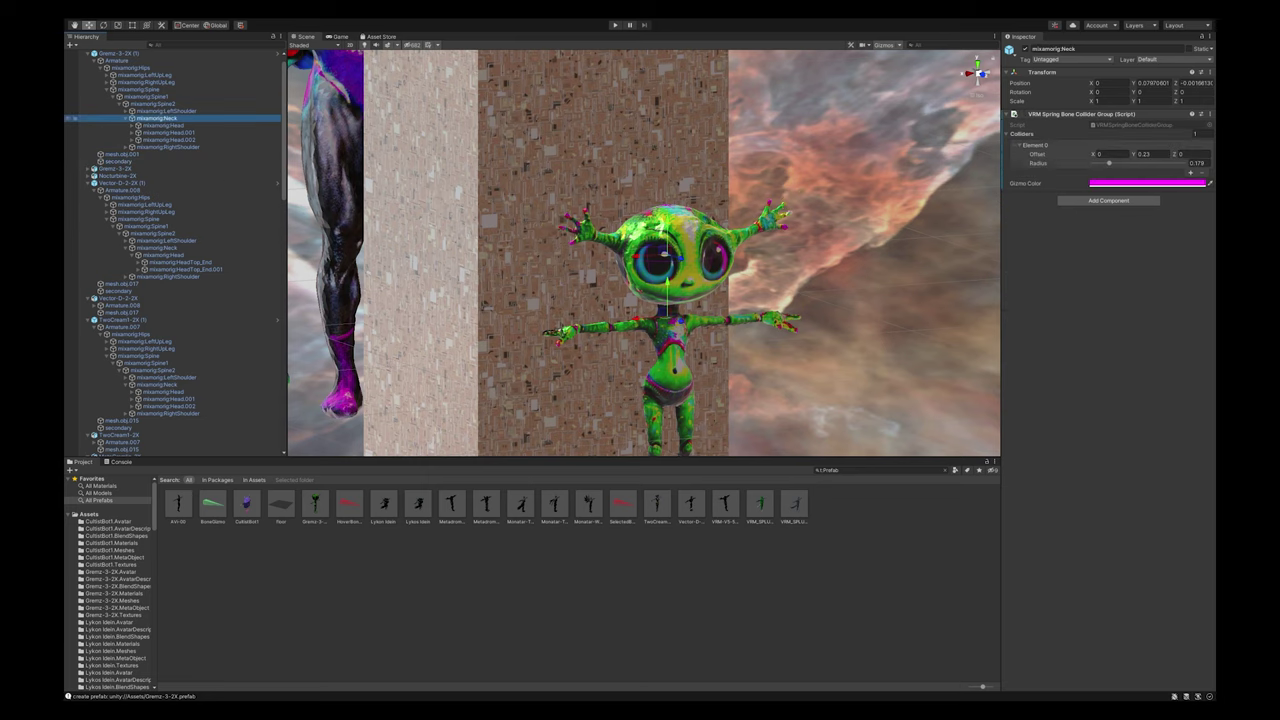
click(118, 161)
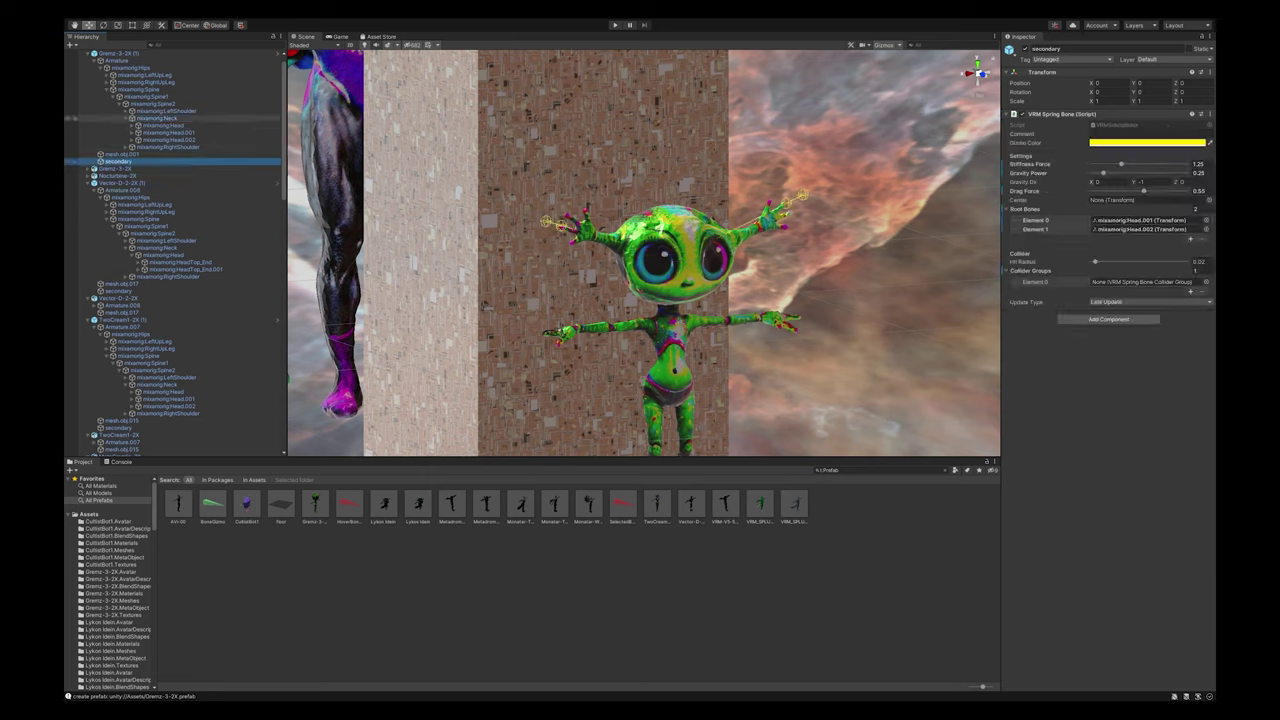
drag(157, 118, 1142, 282)
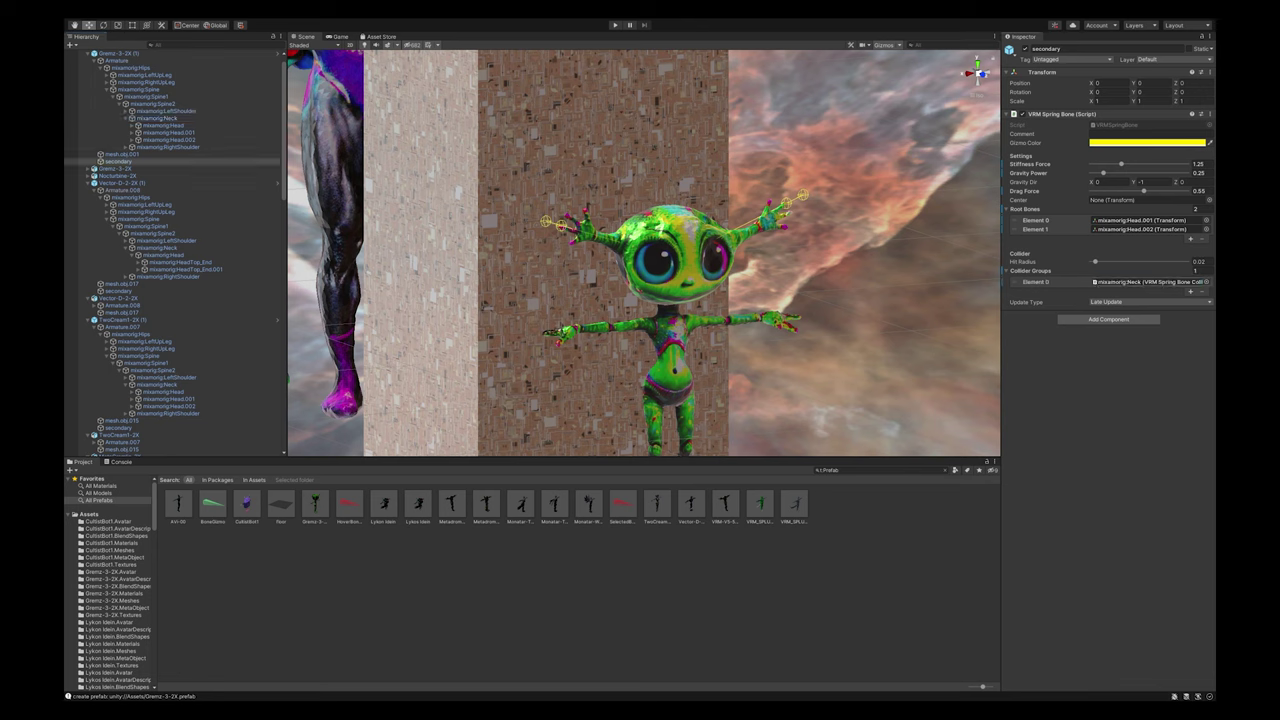
Test the spring bones in Play mode by moving Gremz-3-2X (1) around the scene, then stop playback and reselect the character root
scroll(644, 253, down, 10)
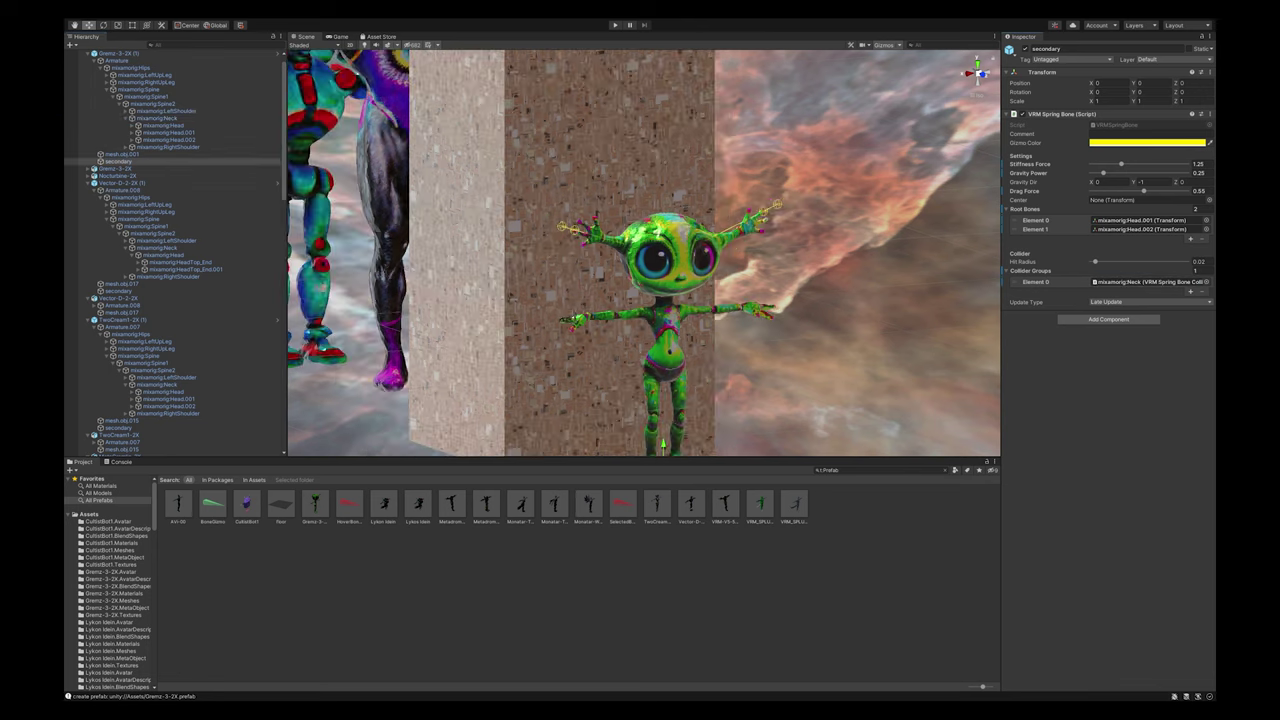
middle_drag(644, 253, 617, 265)
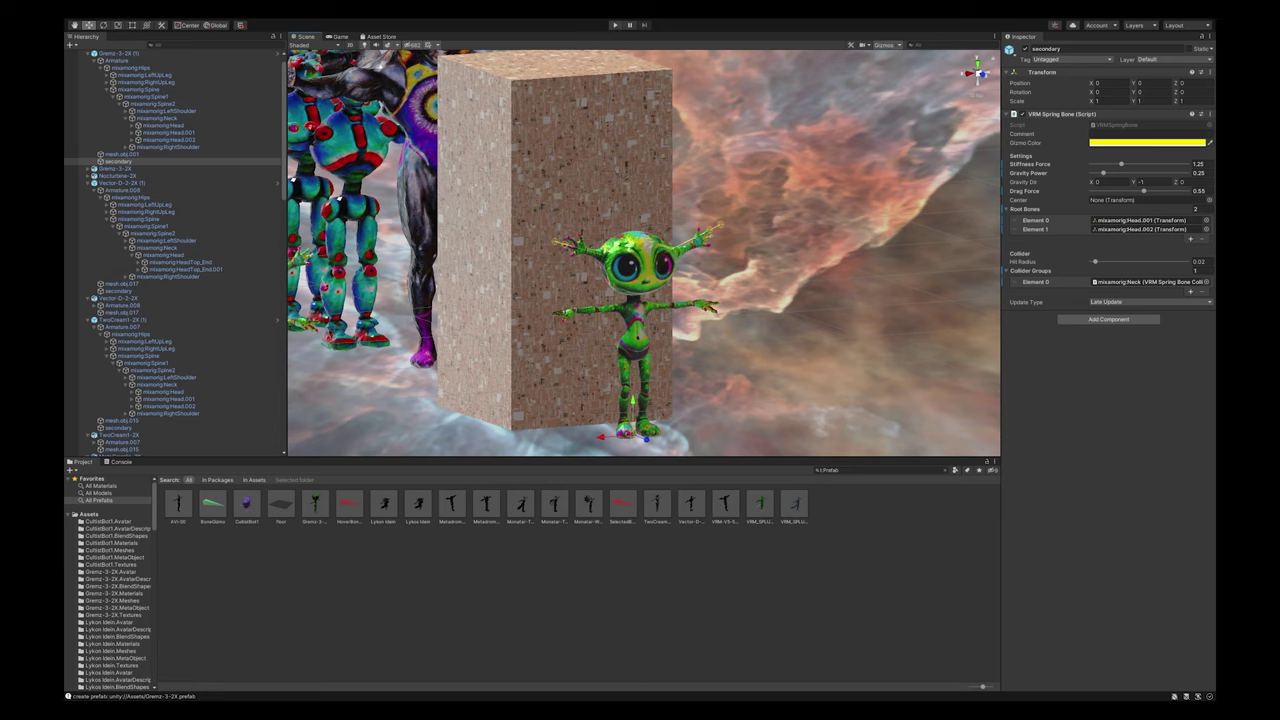
key(ctrl+p)
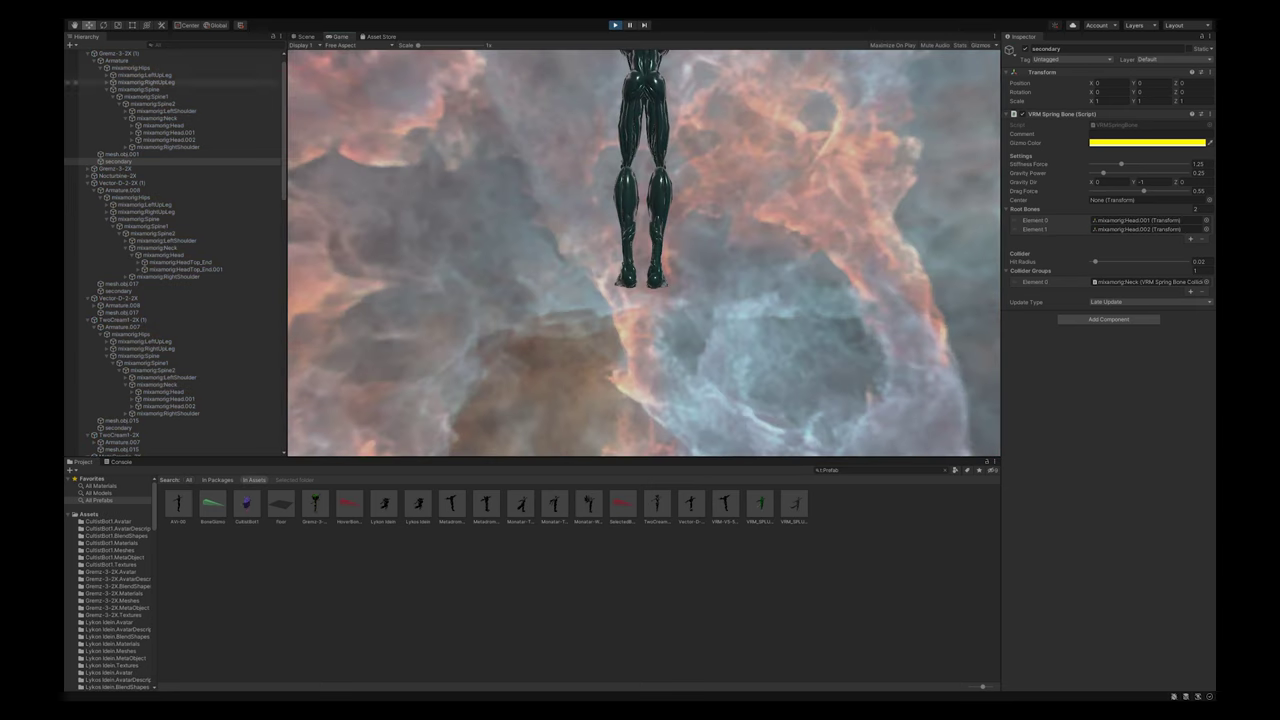
click(304, 37)
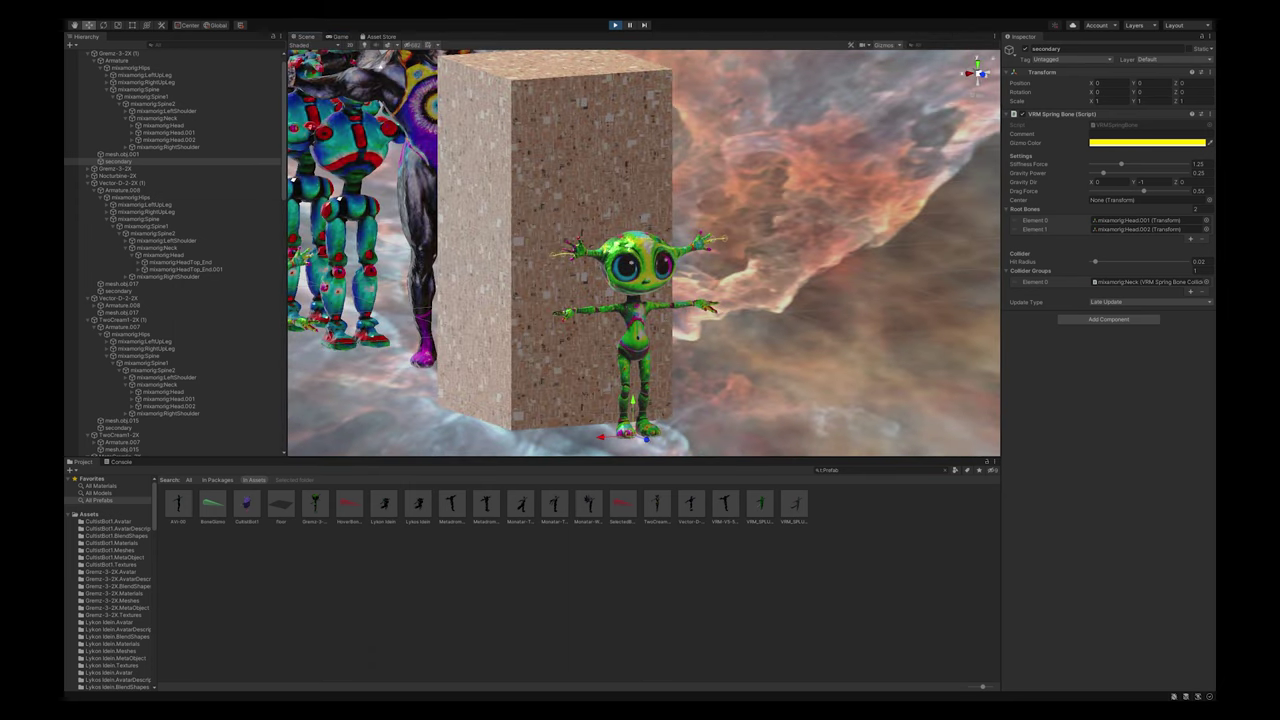
click(120, 53)
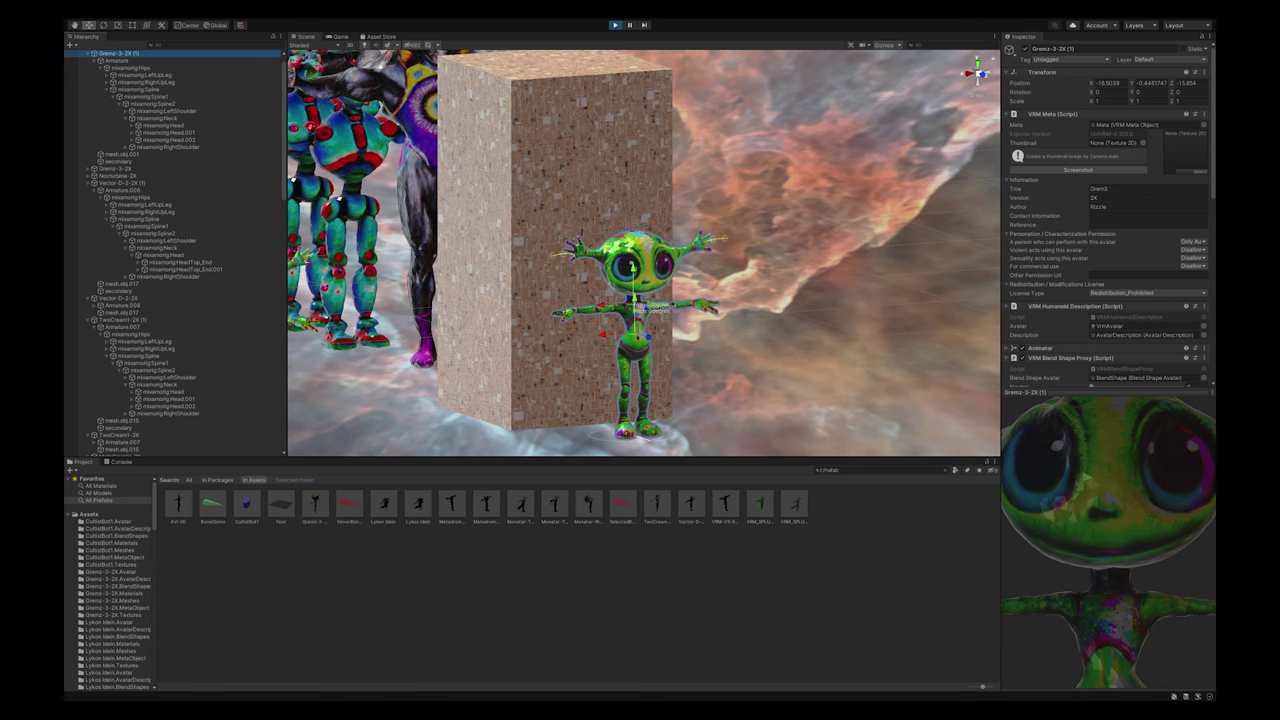
drag(632, 333, 743, 397)
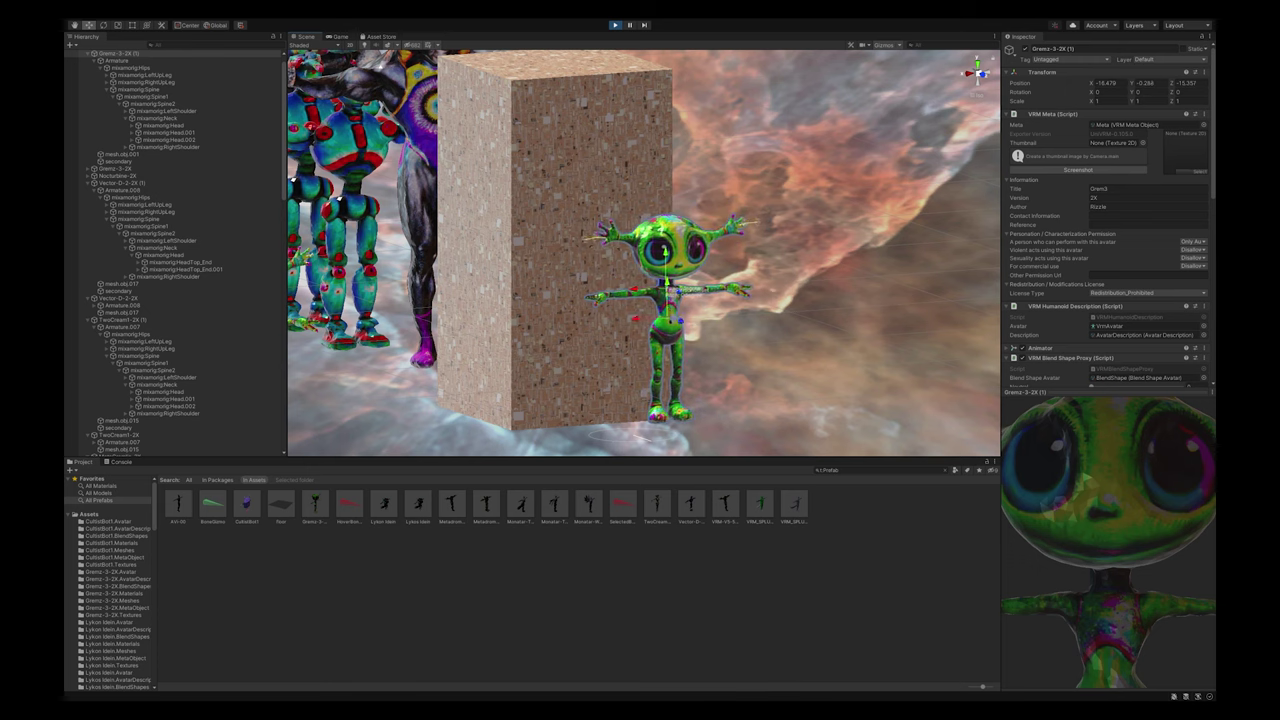
click(667, 328)
click(120, 54)
key(ctrl+p)
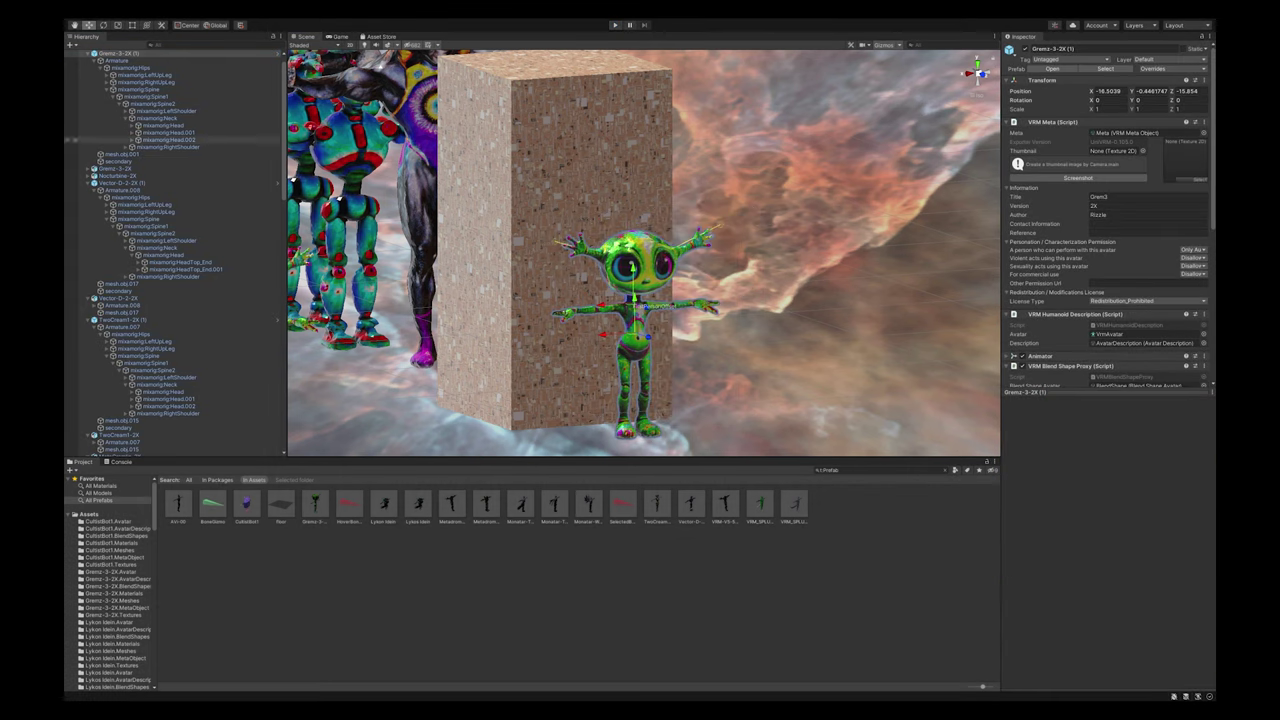
click(120, 54)
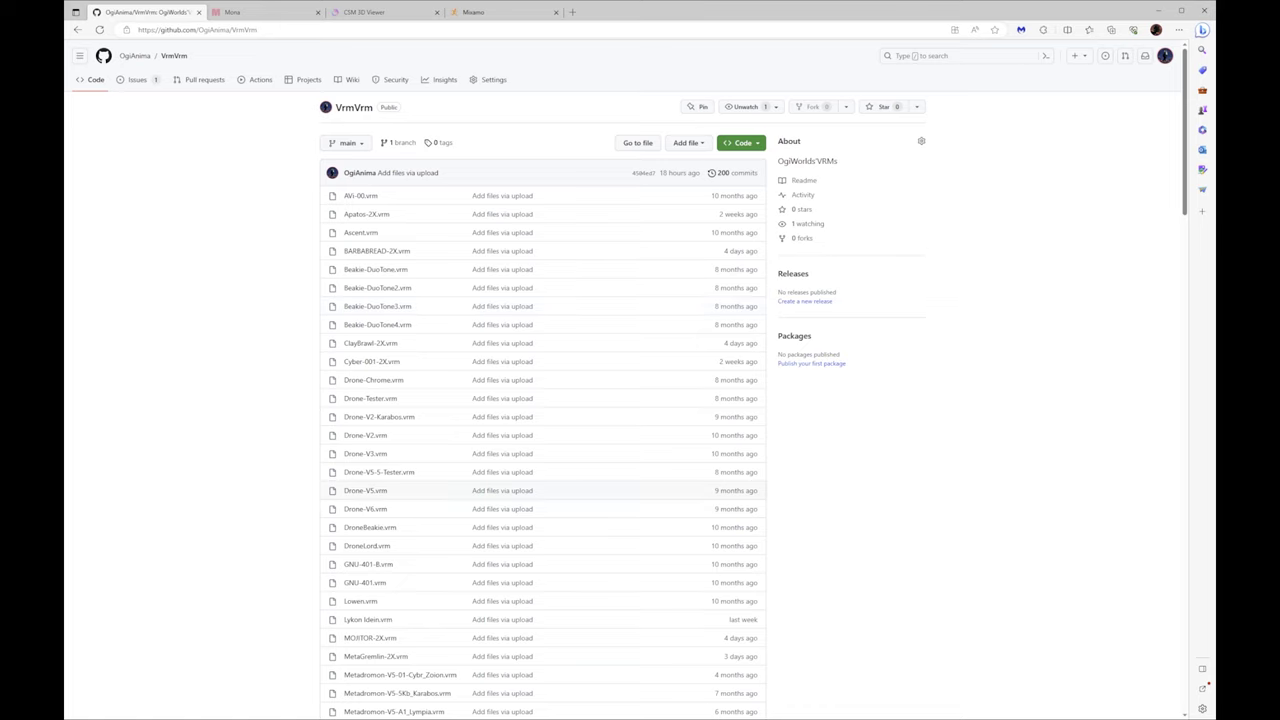
Switch to GitHub in the browser and upload the exported avatar file to the VrmVrm repository
click(688, 142)
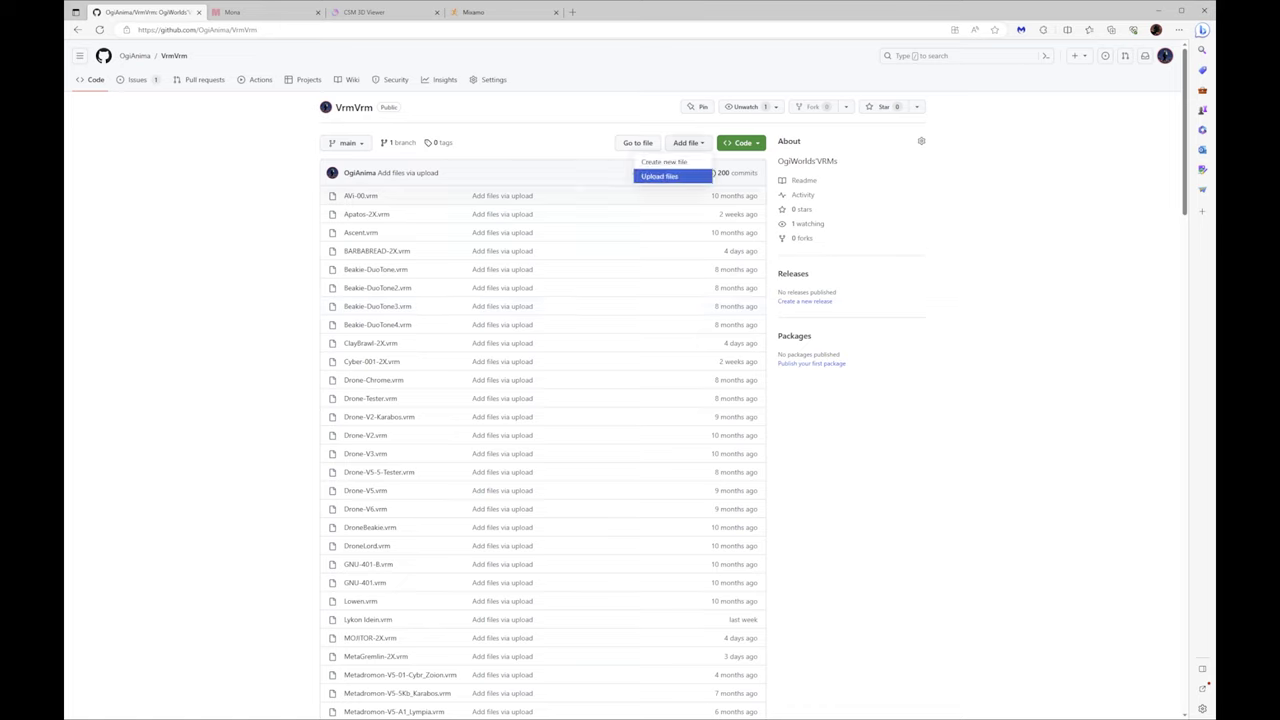
click(660, 176)
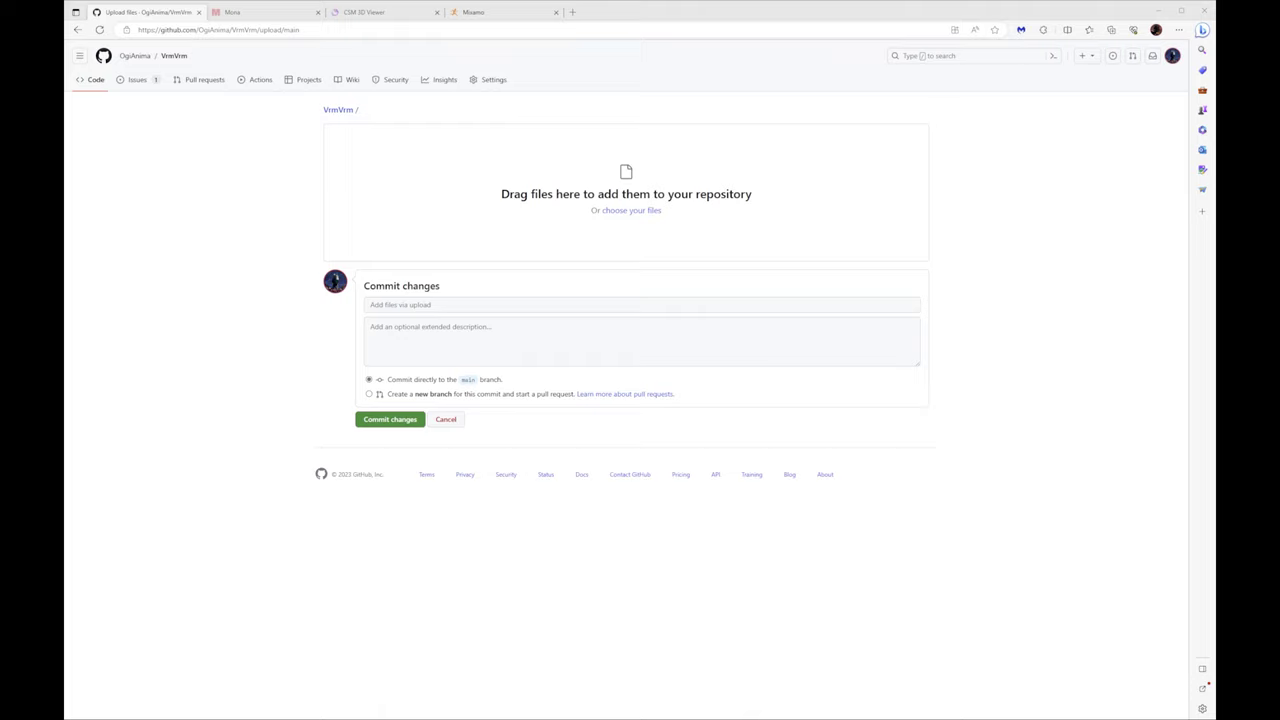
drag(626, 262, 626, 194)
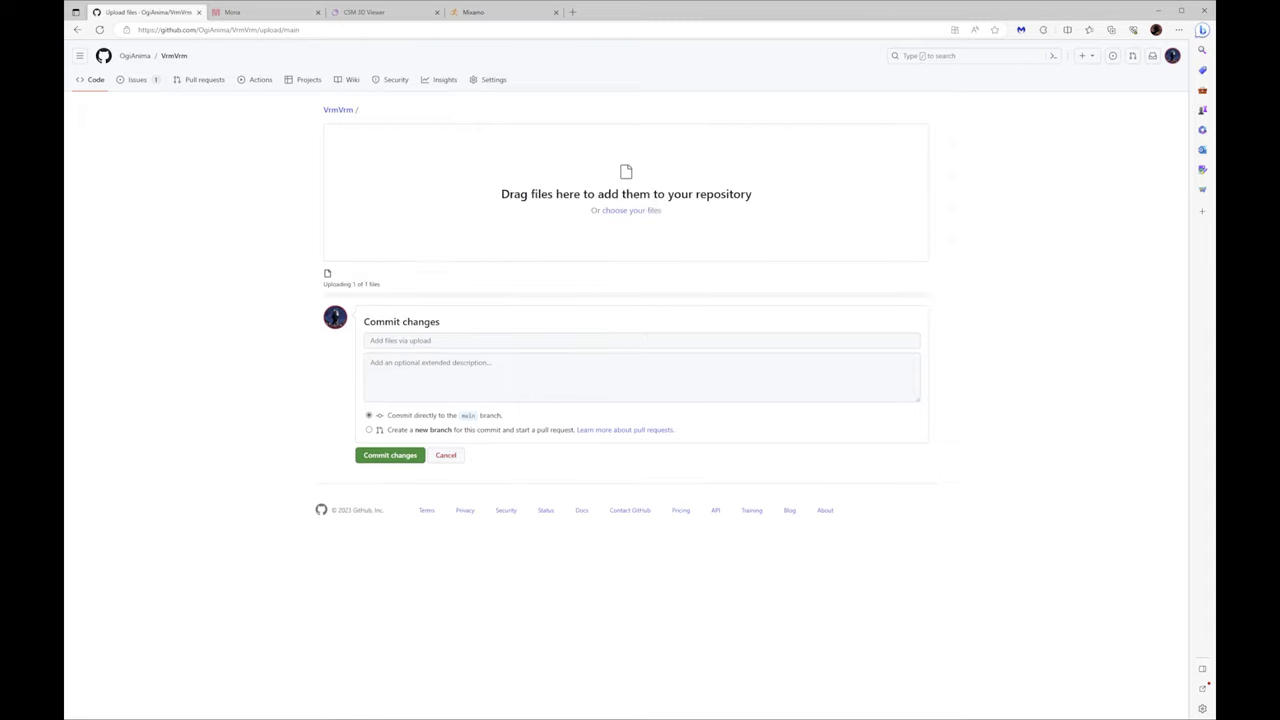